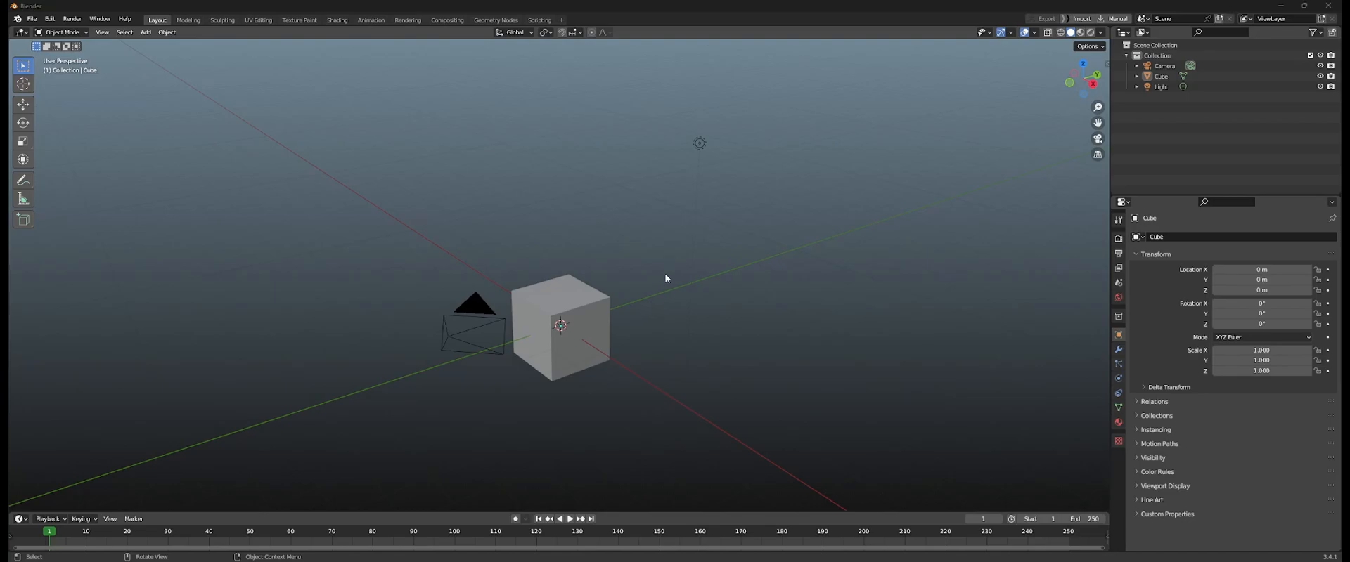
Select the cube, clear the selection by picking empty space, and select the cube again.
click(593, 297)
click(661, 297)
click(591, 307)
middle_drag(672, 307, 636, 299)
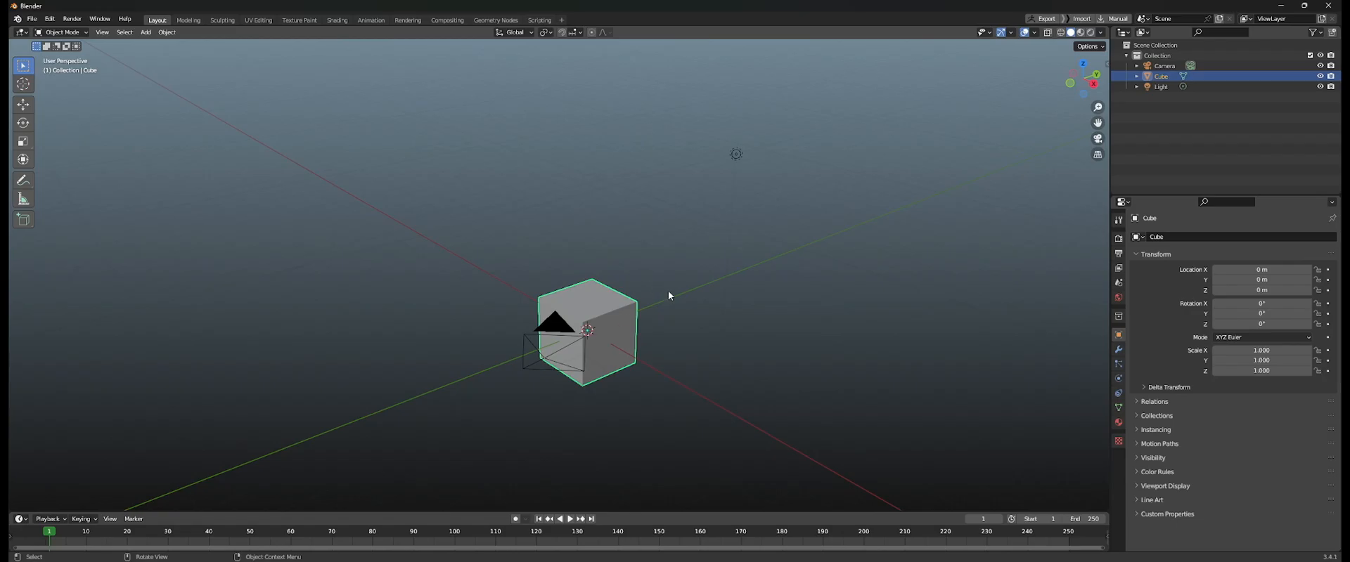
Review the orbit, pan and zoom settings in the navigation preferences and close the preferences.
click(49, 19)
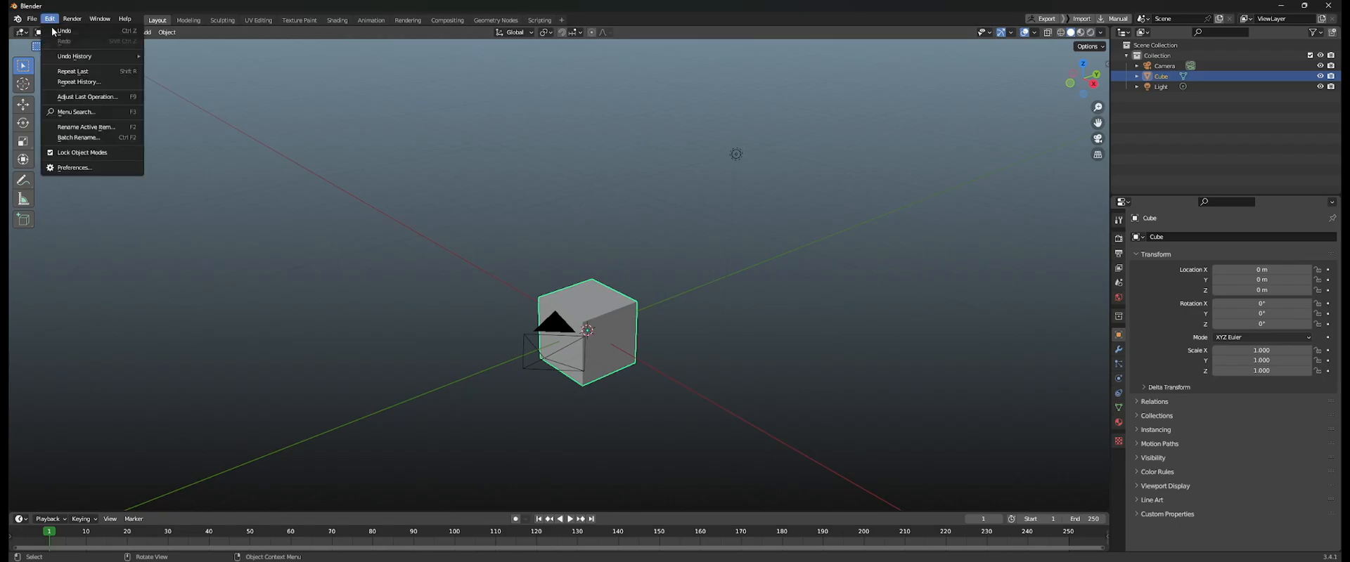
click(141, 158)
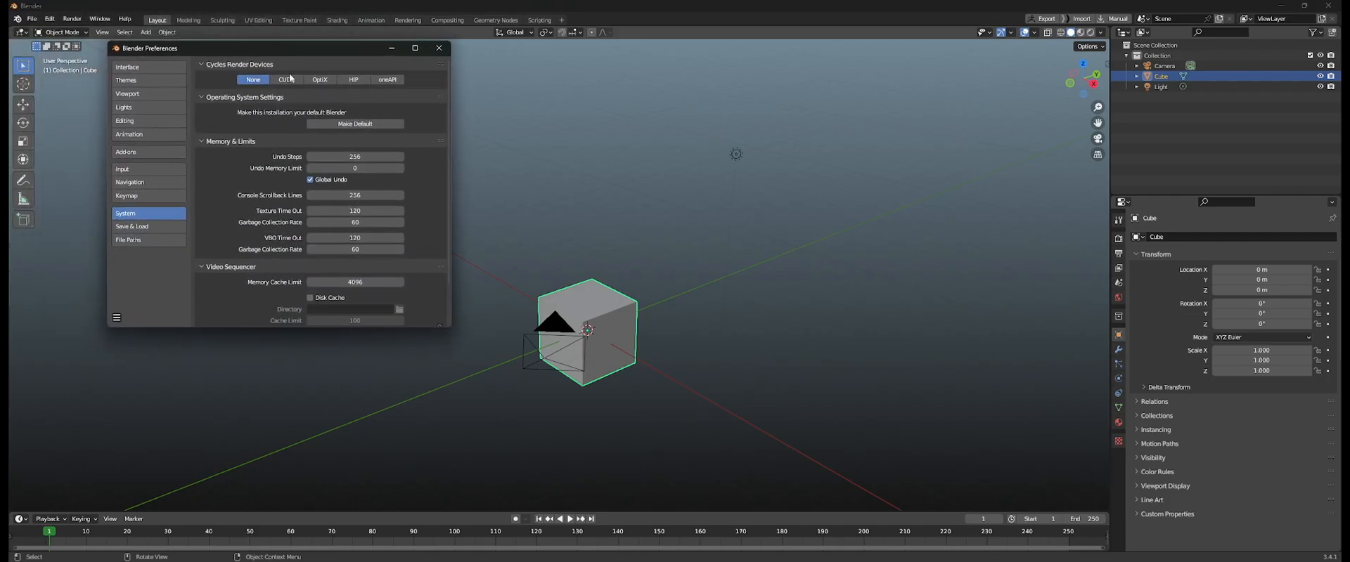
click(148, 181)
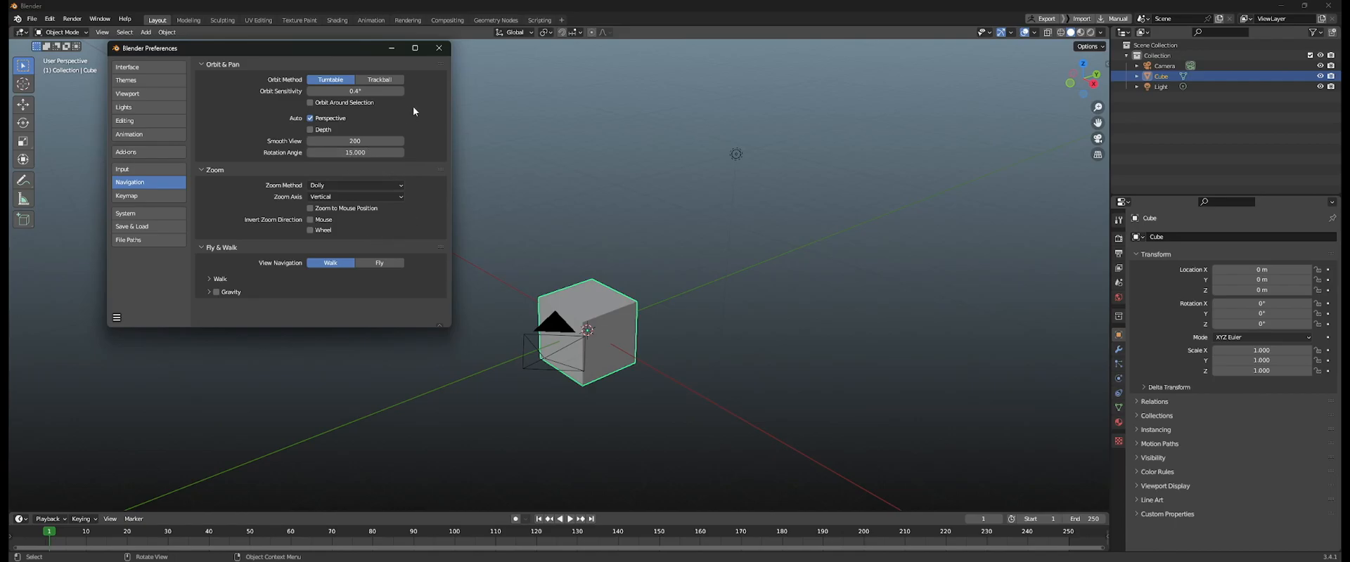
click(446, 52)
middle_drag(634, 234, 577, 227)
middle_drag(658, 276, 623, 258)
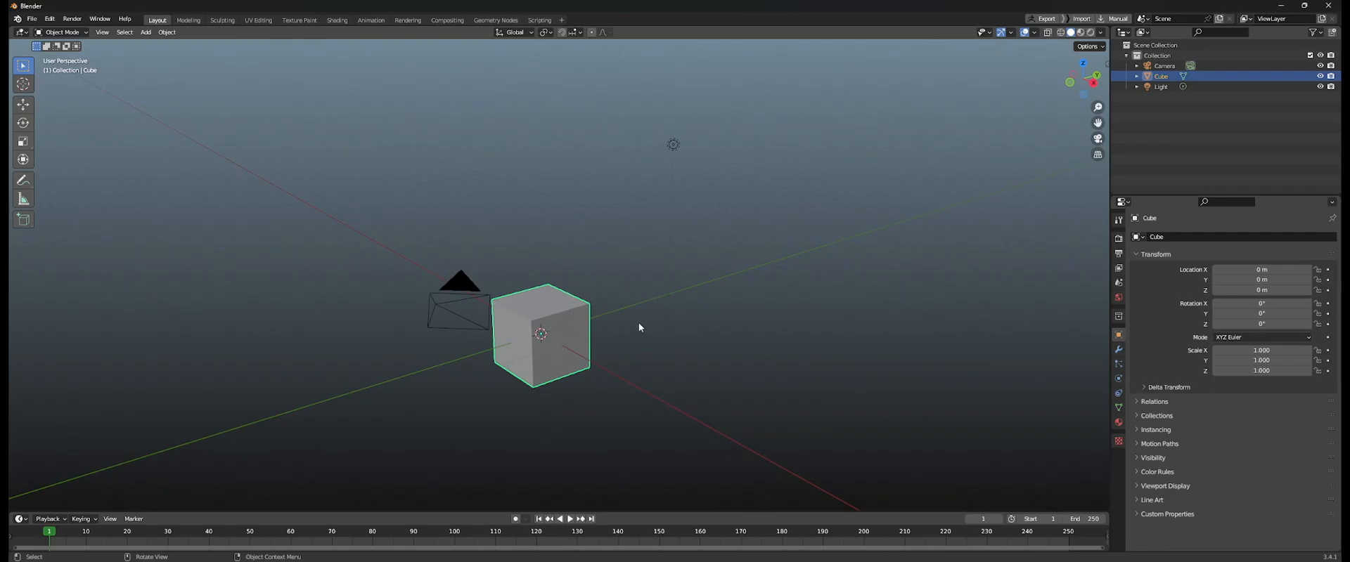
Select the light and the camera individually, try a box selection around the light, and clear the selection.
click(674, 144)
click(470, 291)
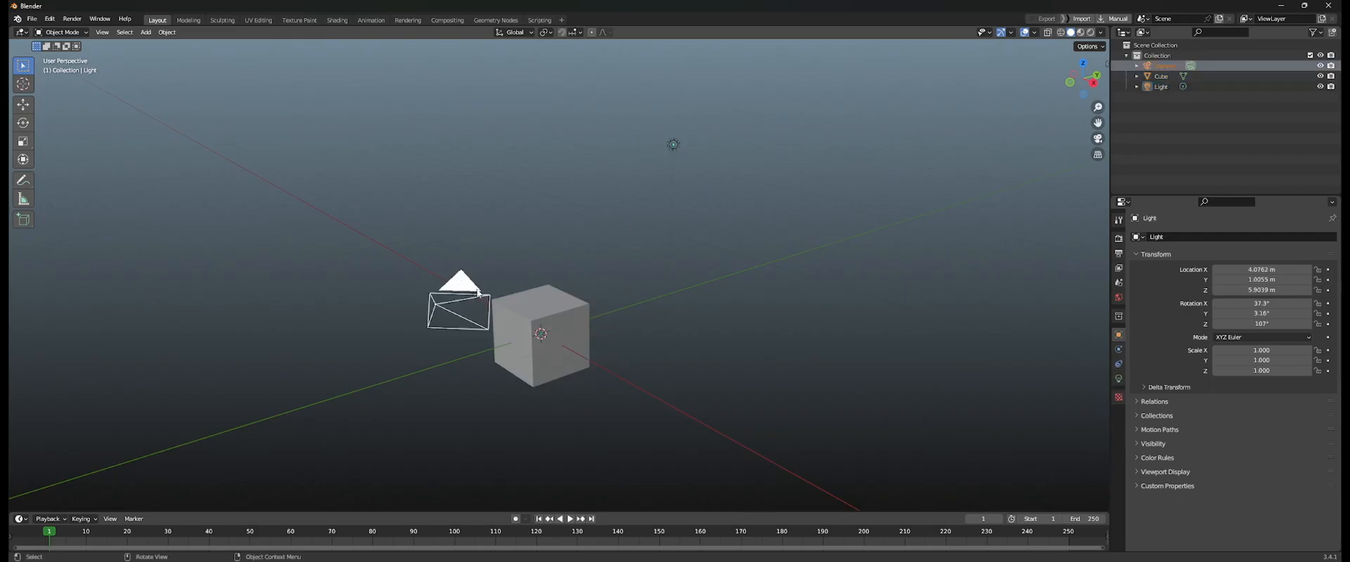
click(673, 144)
drag(536, 105, 873, 272)
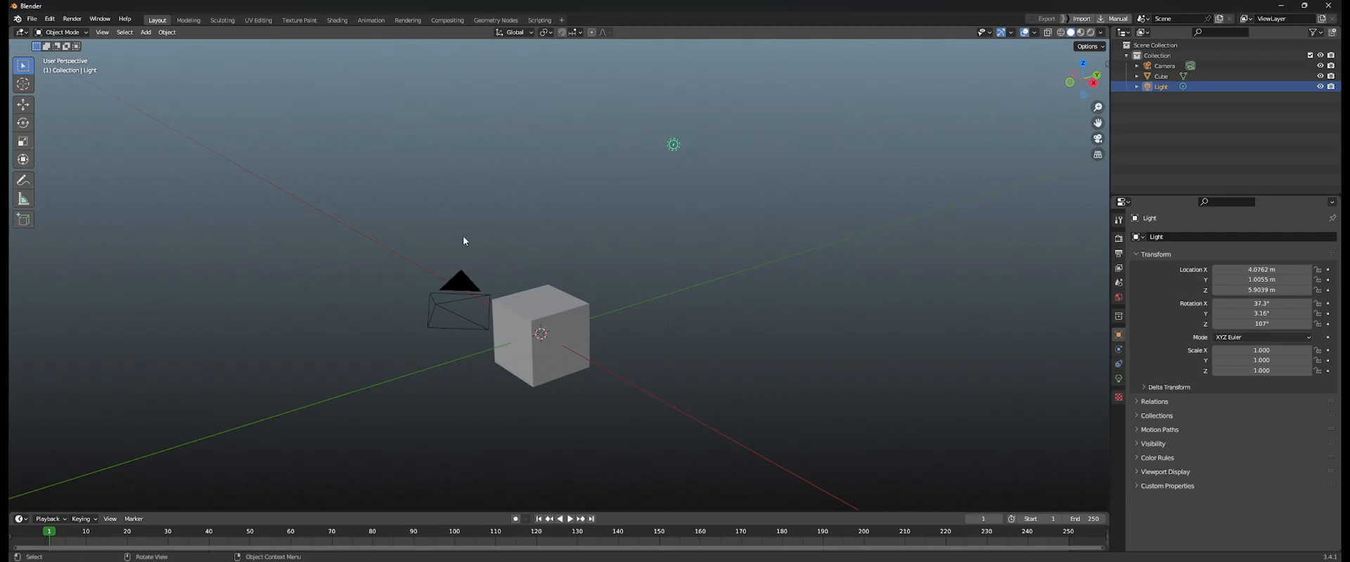
click(474, 302)
click(482, 202)
Switch to the Select Circle tool and brush over the cube, camera and light to select them.
click(25, 70)
click(26, 73)
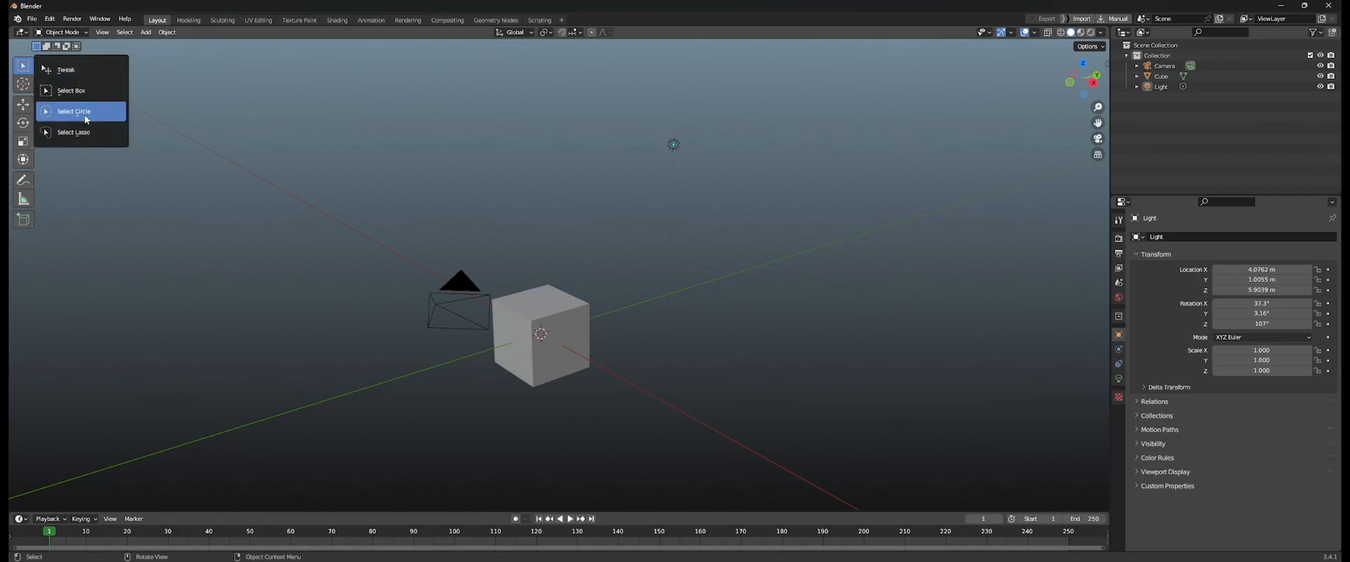
click(83, 112)
drag(333, 186, 578, 392)
mouse_move(493, 267)
mouse_down()
mouse_move(564, 343)
mouse_move(452, 310)
mouse_up()
click(457, 285)
mouse_move(582, 345)
mouse_down()
mouse_move(451, 307)
mouse_move(467, 291)
mouse_up()
mouse_move(663, 143)
mouse_down()
mouse_move(421, 305)
mouse_move(394, 305)
mouse_up()
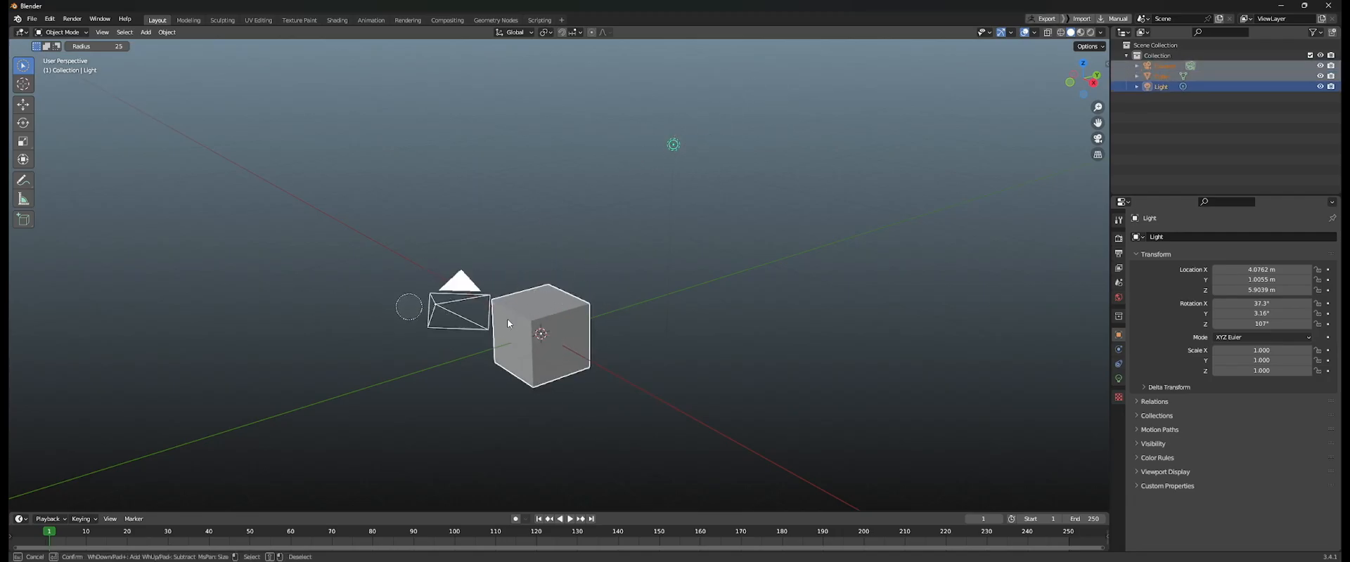
click(572, 205)
Switch to the Select Lasso tool and draw lasso outlines around the objects, ending with the light.
drag(23, 65, 83, 138)
mouse_move(632, 56)
mouse_down()
mouse_move(790, 313)
mouse_move(394, 67)
mouse_move(436, 59)
mouse_up()
mouse_move(579, 435)
mouse_down()
mouse_move(618, 346)
mouse_move(391, 357)
mouse_move(377, 251)
mouse_move(367, 333)
mouse_up()
drag(542, 220, 635, 457)
drag(608, 147, 755, 88)
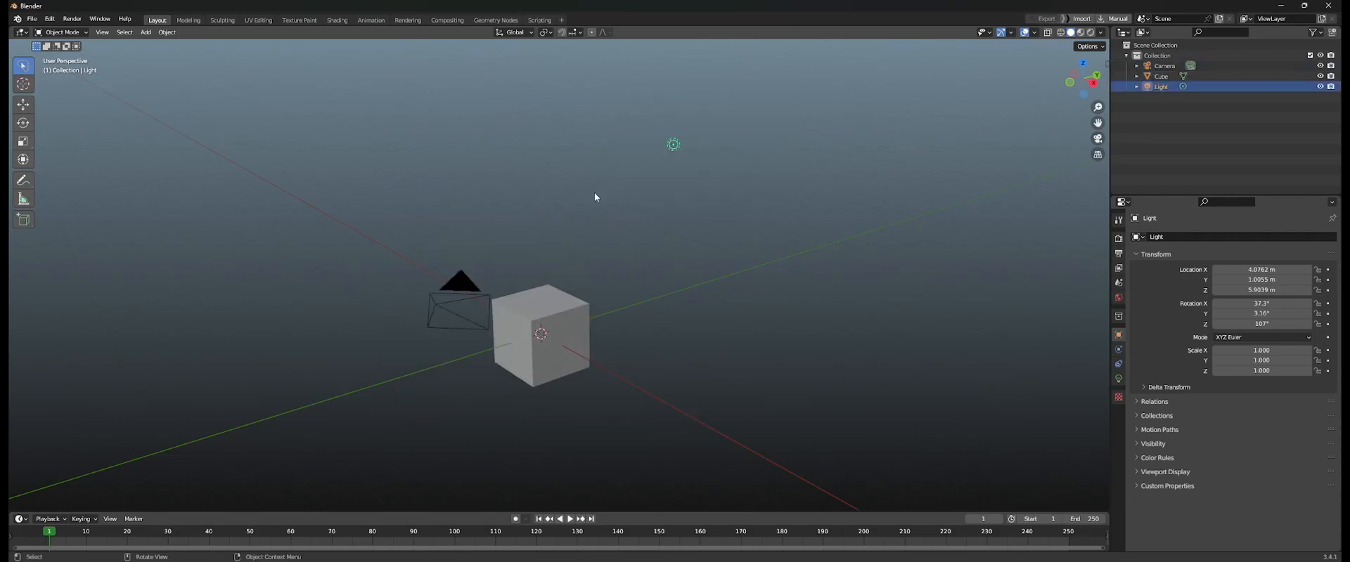
Switch to the Tweak tool and reposition the cube and the light directly in the viewport.
click(23, 66)
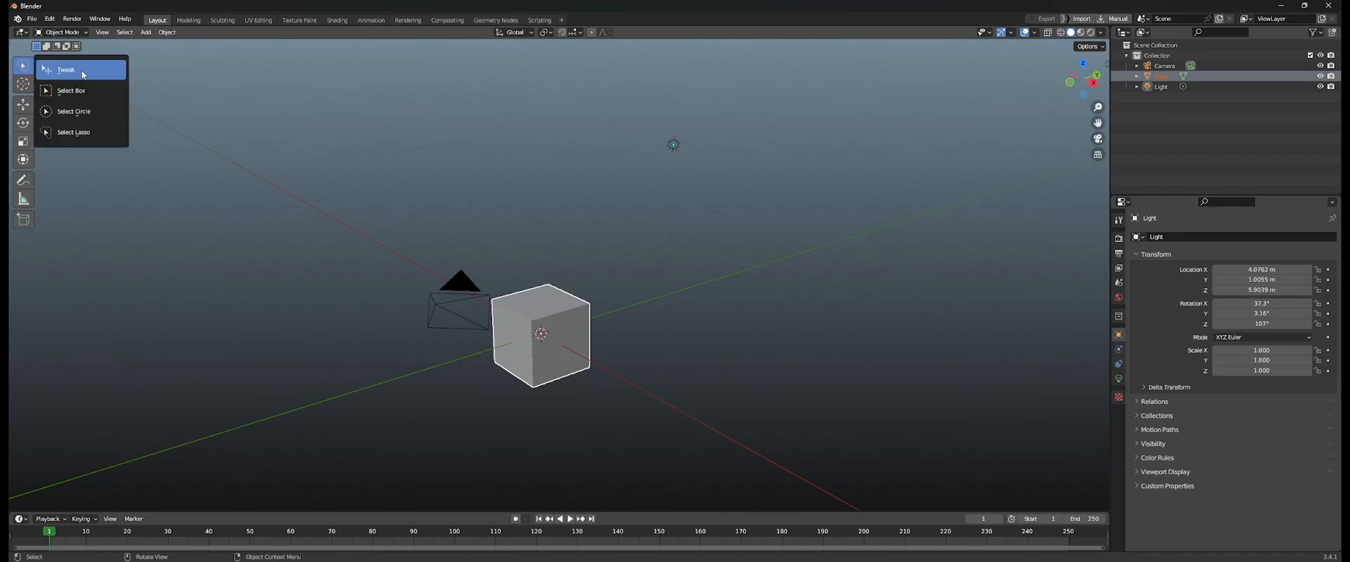
click(81, 73)
drag(561, 320, 452, 178)
click(464, 285)
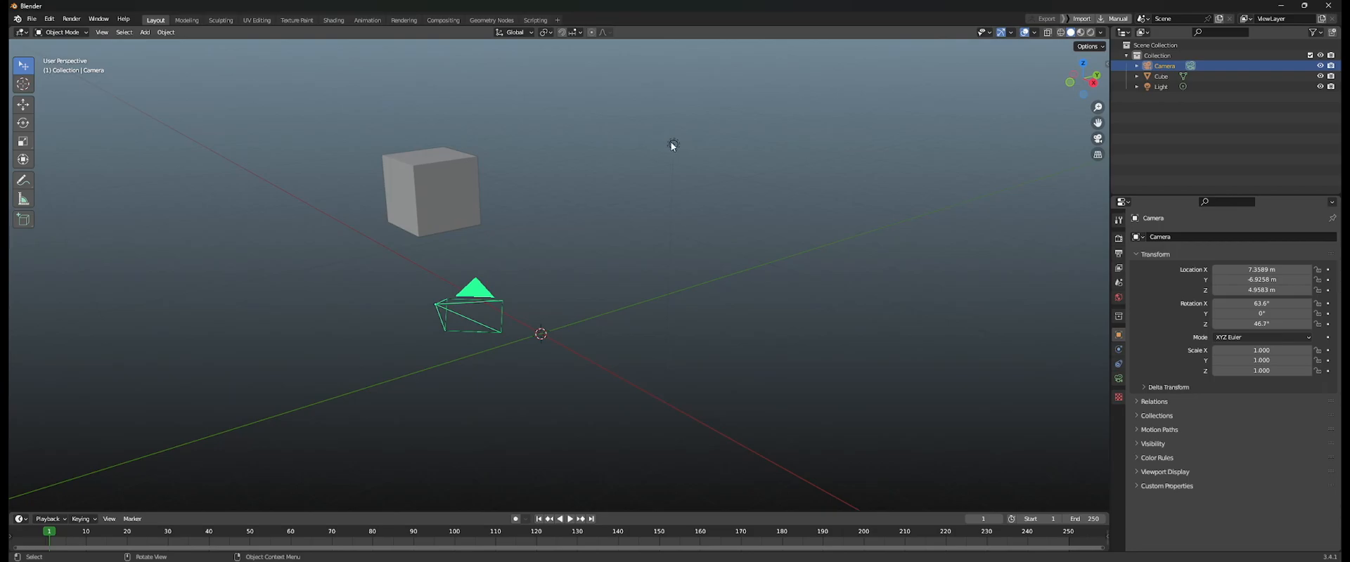
drag(672, 146, 555, 156)
drag(430, 170, 530, 253)
Switch back to the Select Box tool and box-select the cube, then the light.
click(23, 65)
click(88, 90)
drag(384, 126, 613, 292)
click(617, 260)
middle_drag(500, 277, 580, 274)
drag(606, 112, 842, 272)
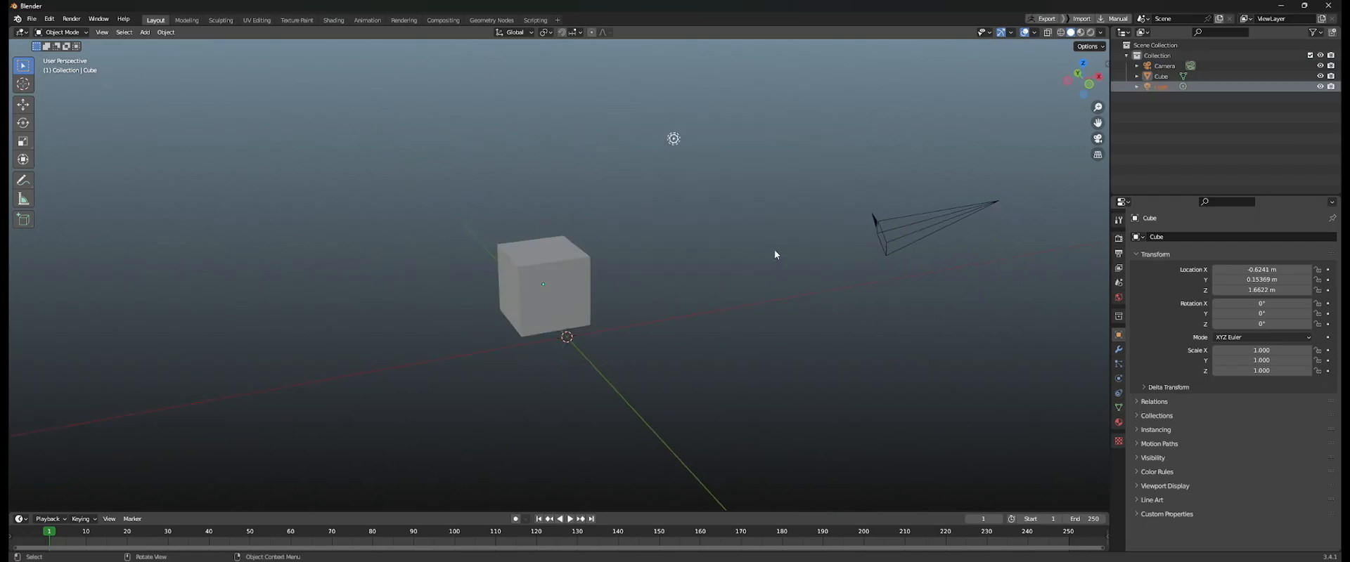
Add the camera to the box selection, reselect only the light, and extend the selection to the camera again.
shift+drag(773, 242, 890, 461)
middle_drag(779, 221, 733, 184)
shift+middle_drag(732, 175, 690, 217)
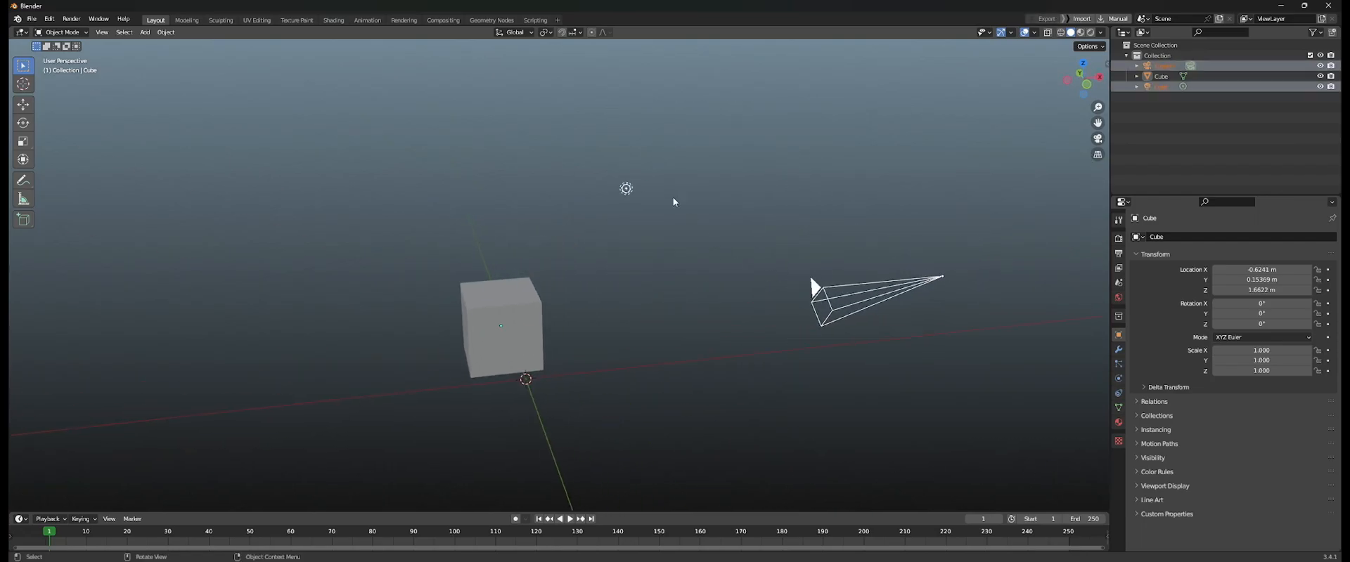
click(668, 210)
drag(595, 151, 670, 248)
shift+drag(724, 201, 931, 352)
shift+middle_drag(707, 317, 713, 296)
Subtract the camera and the light from the selection with boxes, re-add the light, and clear the selection.
ctrl+drag(754, 176, 1043, 423)
shift+middle_drag(651, 242, 678, 263)
ctrl+drag(625, 155, 697, 331)
ctrl+drag(599, 179, 738, 304)
shift+drag(643, 166, 762, 253)
click(858, 279)
Box-select the light and the camera together and delete both from the scene.
middle_drag(807, 370, 614, 310)
shift+middle_drag(693, 262, 646, 297)
drag(558, 172, 660, 281)
shift+middle_drag(670, 318, 640, 298)
shift+drag(692, 228, 865, 436)
shift+middle_drag(605, 335, 619, 344)
key(x)
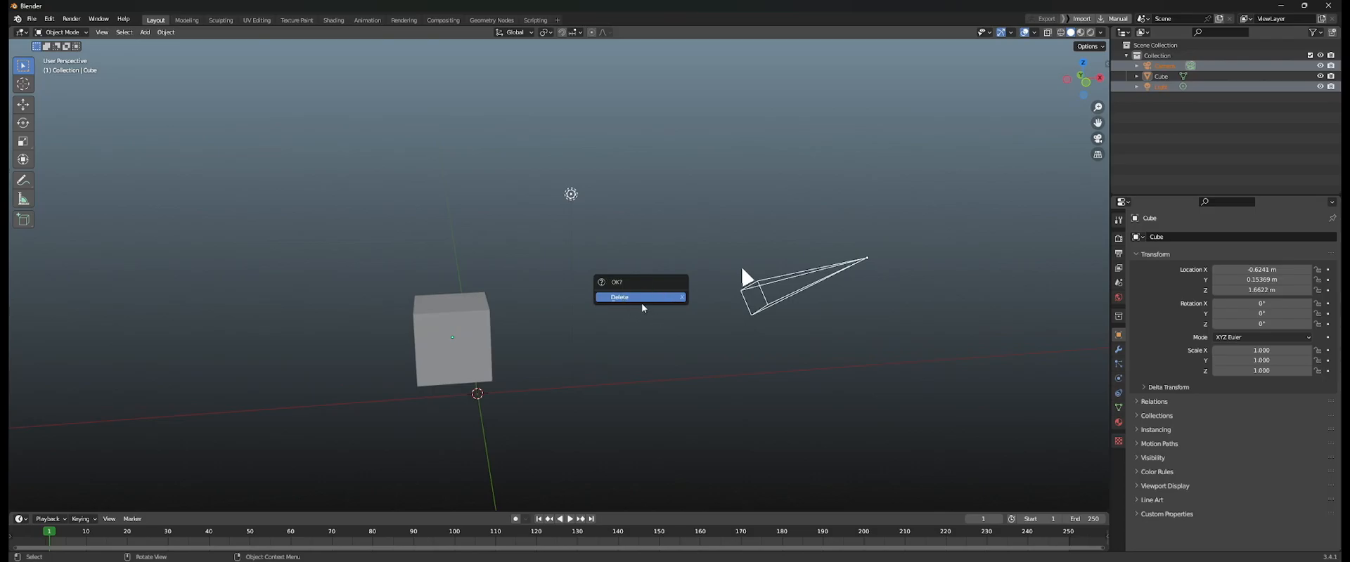
shift+middle_drag(738, 290, 648, 308)
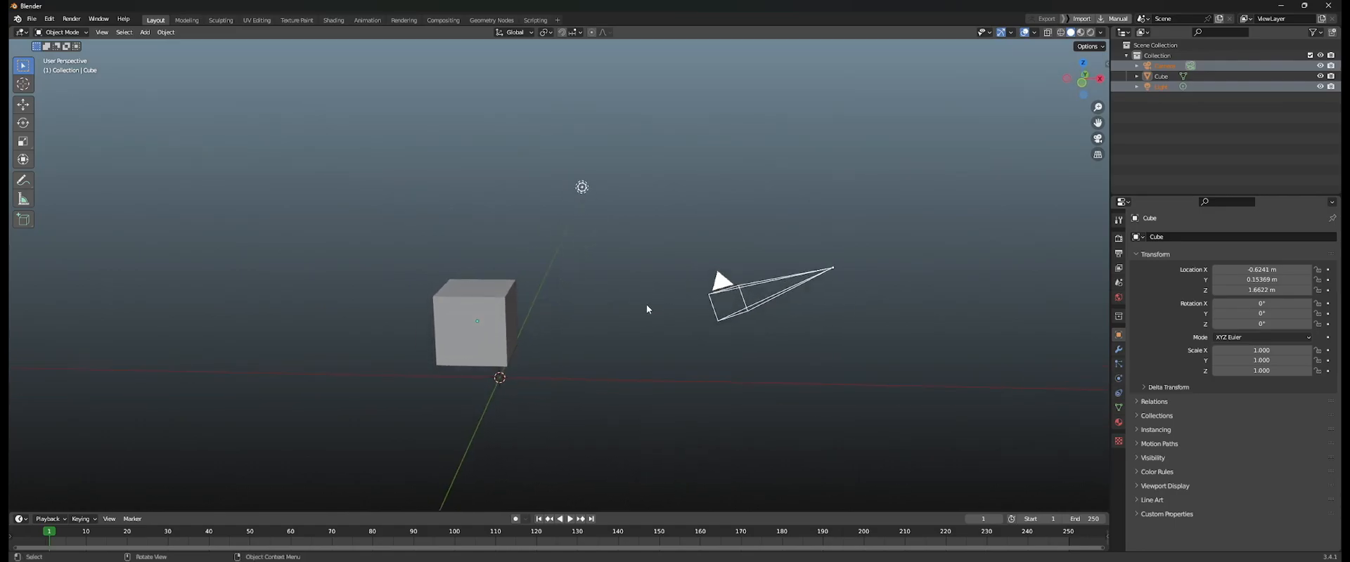
key(x)
click(648, 308)
Box-select the cube and clear its location to return it to the world origin.
shift+middle_drag(586, 269, 642, 276)
drag(396, 241, 564, 355)
shift+middle_drag(564, 355, 601, 350)
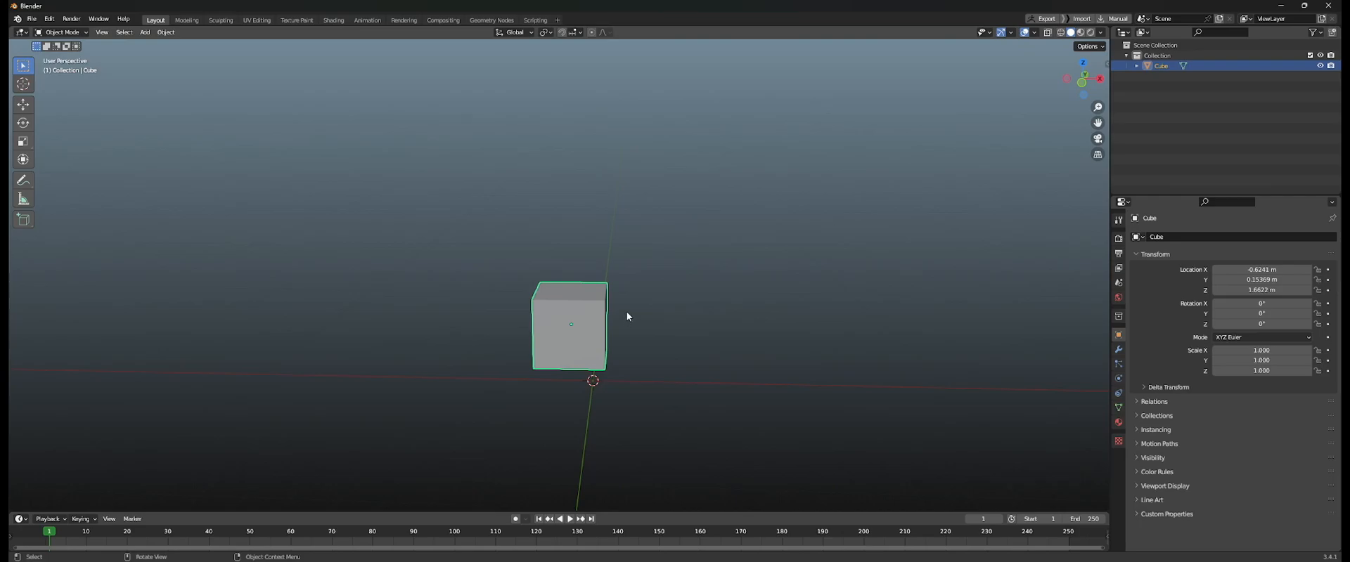
key(alt+g)
mouse_move(654, 340)
middle_down()
mouse_move(601, 360)
mouse_move(639, 355)
middle_up()
Rotate the cube freely and clear its rotation.
key(r)
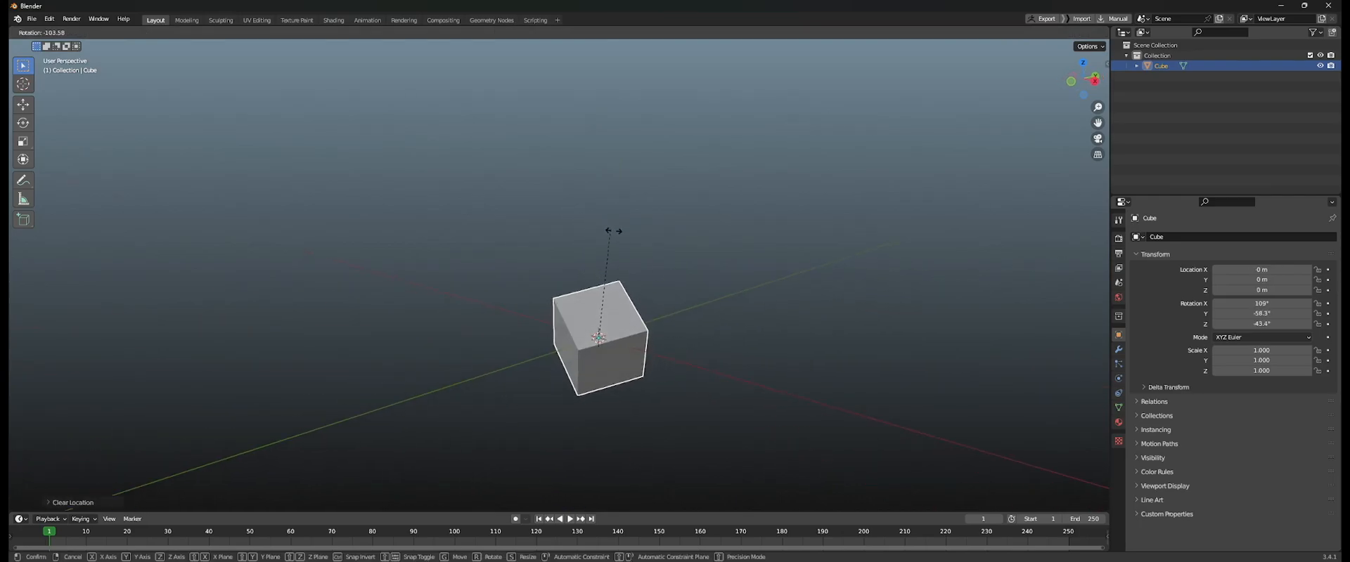
click(610, 229)
key(alt+r)
middle_drag(674, 280, 646, 310)
Scale the cube up uniformly and clear its scale.
key(s)
click(863, 288)
key(alt+s)
middle_drag(718, 329, 620, 324)
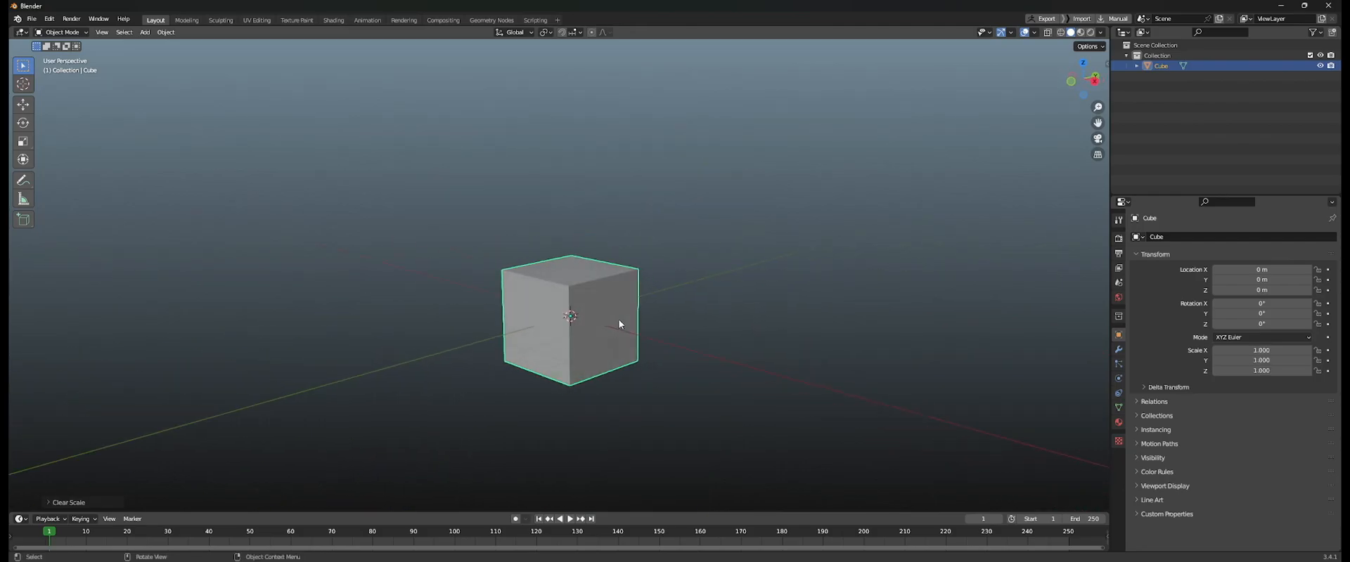
Scale the cube uniformly to about 3.06 and display its transform values in the viewport.
key(s)
click(842, 312)
key(n)
key(s)
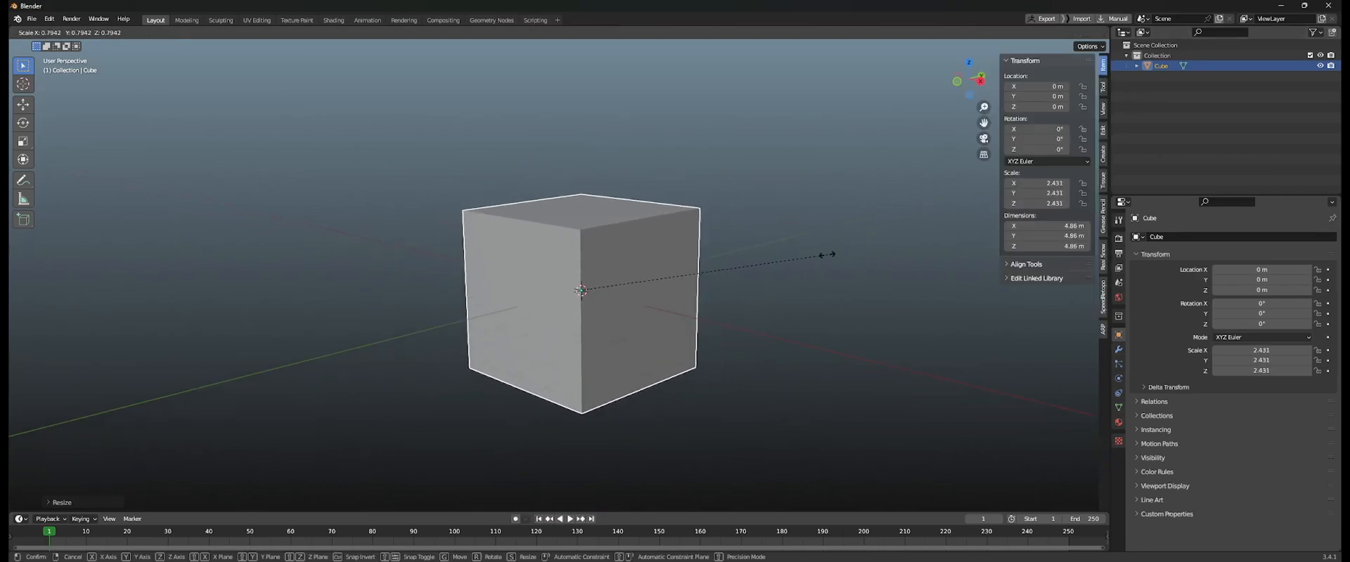
key(Escape)
Move the cube along the X axis to about -5.76 m and rotate it freely, about 11.5° in X and -34.7° in Y.
middle_drag(805, 216, 689, 253)
key(g)
key(x)
click(537, 224)
shift+middle_drag(538, 224, 648, 269)
scroll(648, 270, down, 2)
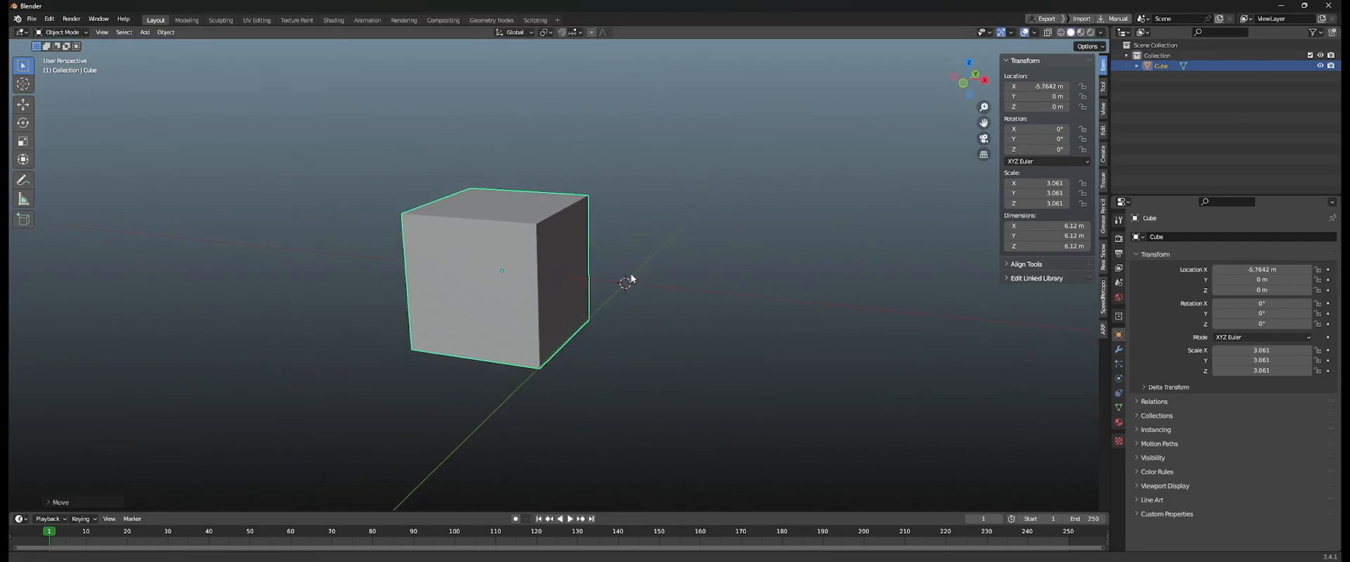
key(r)
click(635, 199)
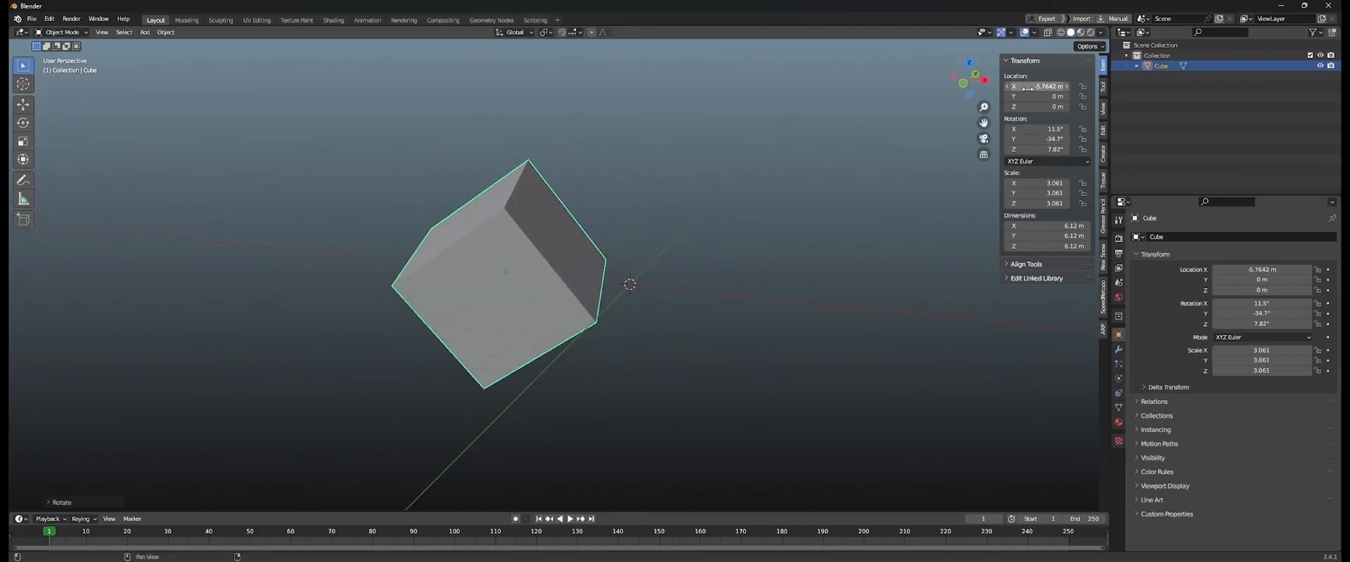
middle_drag(675, 203, 652, 201)
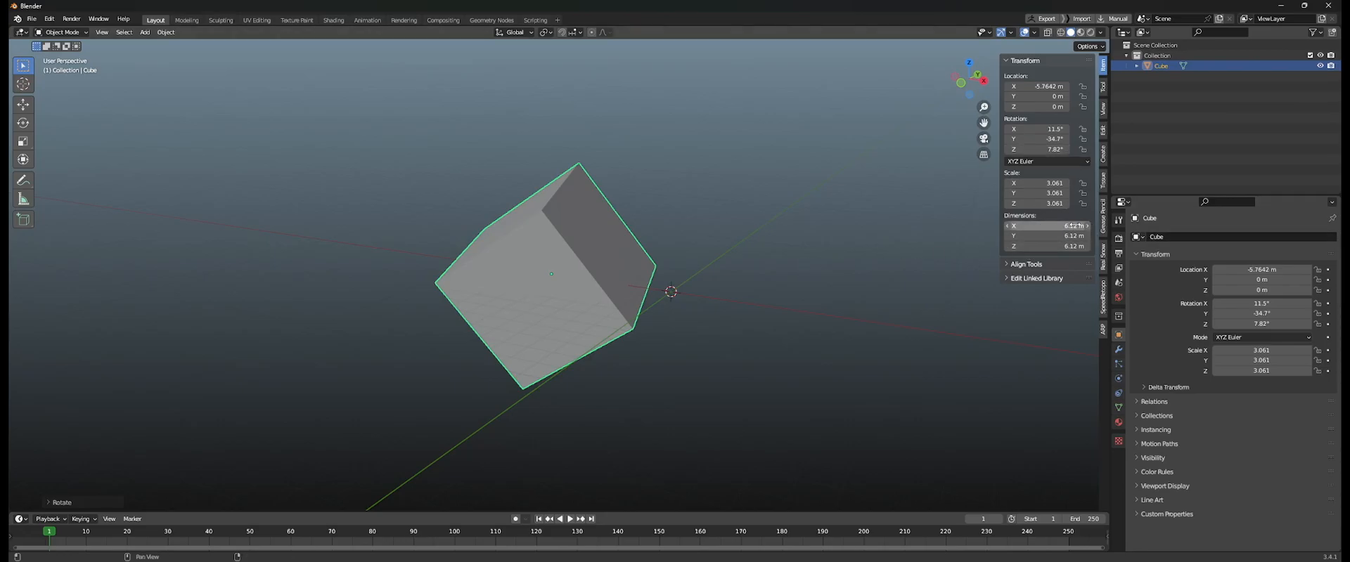
Reselect the cube and clear its scale, location and rotation.
mouse_move(1051, 236)
mouse_down()
mouse_move(1124, 236)
mouse_move(1040, 236)
mouse_move(1075, 237)
mouse_move(1047, 236)
mouse_move(1072, 249)
mouse_up()
click(736, 233)
shift+middle_drag(774, 231, 709, 230)
click(535, 224)
key(alt+s)
key(alt+g)
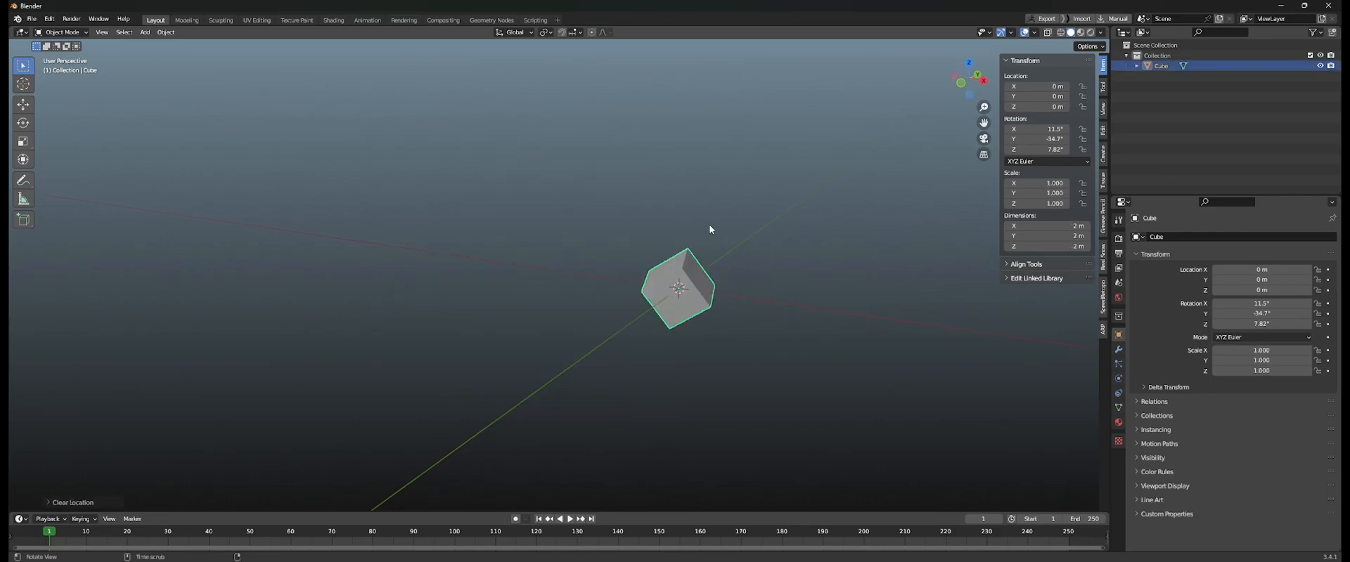
key(alt+r)
Scale the cube uniformly to about 5.74.
shift+middle_drag(748, 269, 693, 264)
scroll(695, 264, up, 2)
shift+middle_drag(810, 195, 767, 199)
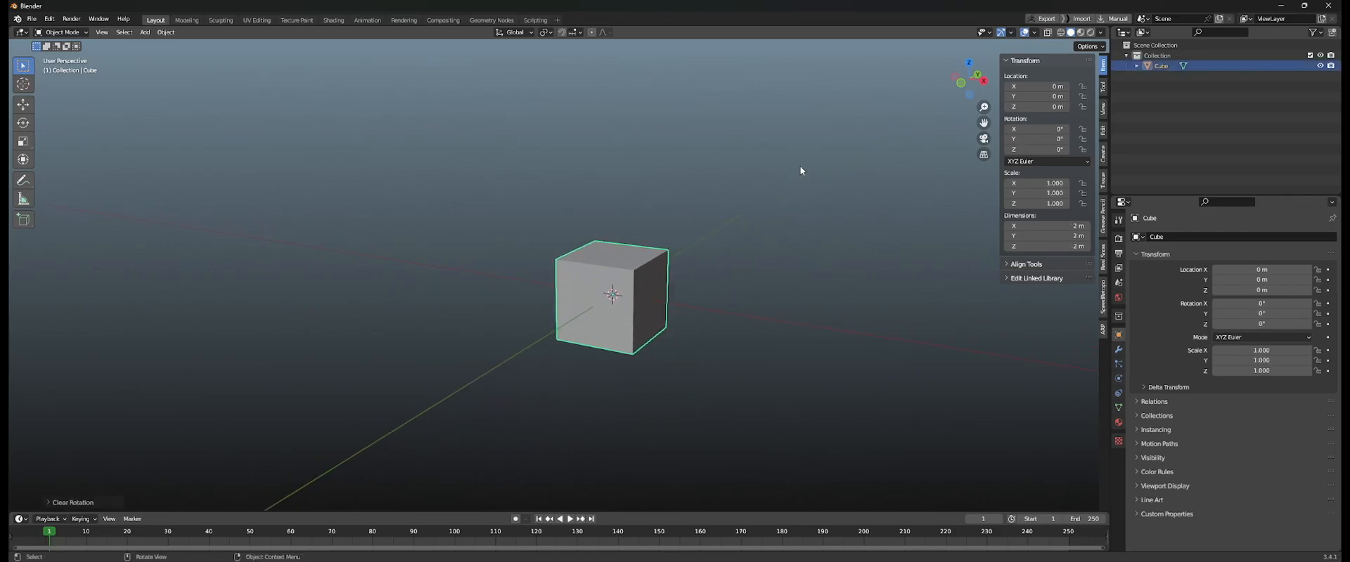
shift+middle_drag(739, 232, 701, 242)
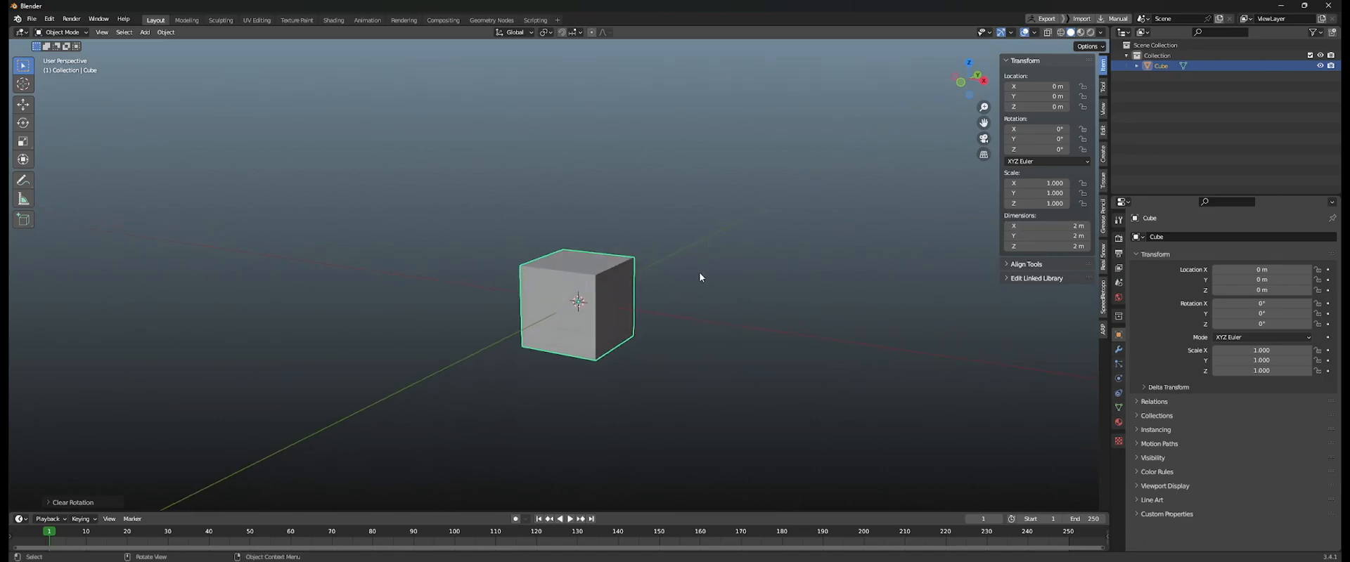
key(s)
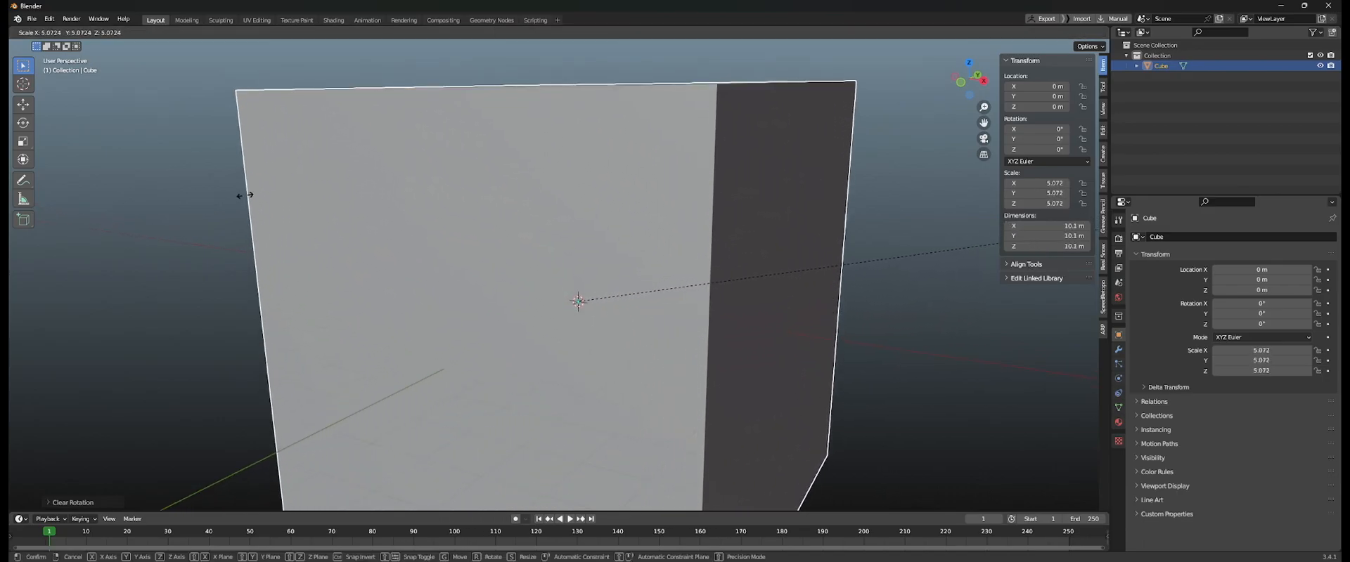
click(349, 225)
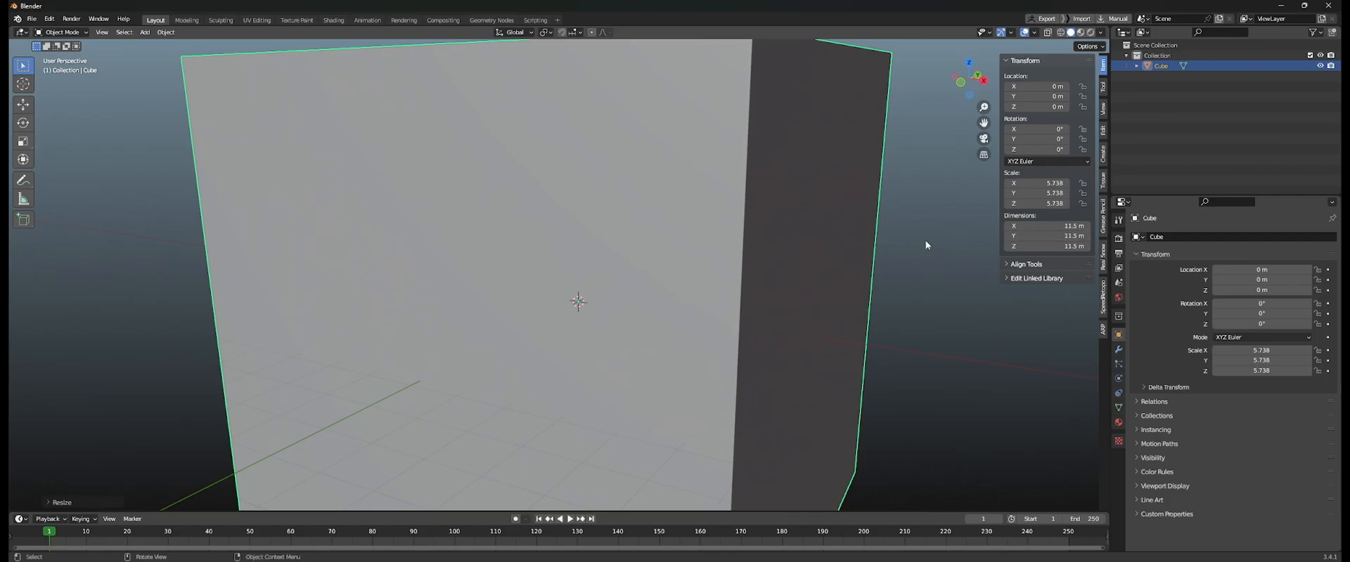
Apply all transforms to the enlarged cube.
scroll(651, 240, down, 4)
mouse_move(642, 289)
shift+middle_down()
mouse_move(634, 255)
mouse_move(649, 263)
mouse_move(615, 264)
mouse_move(638, 272)
shift+middle_up()
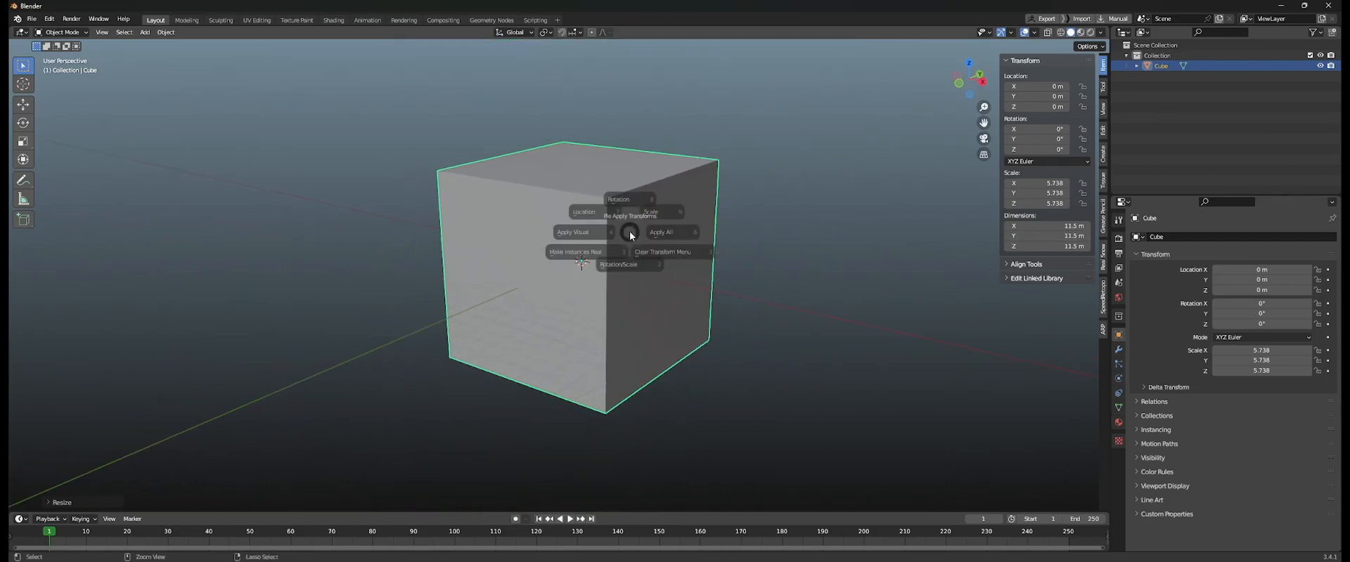
key(ctrl+a)
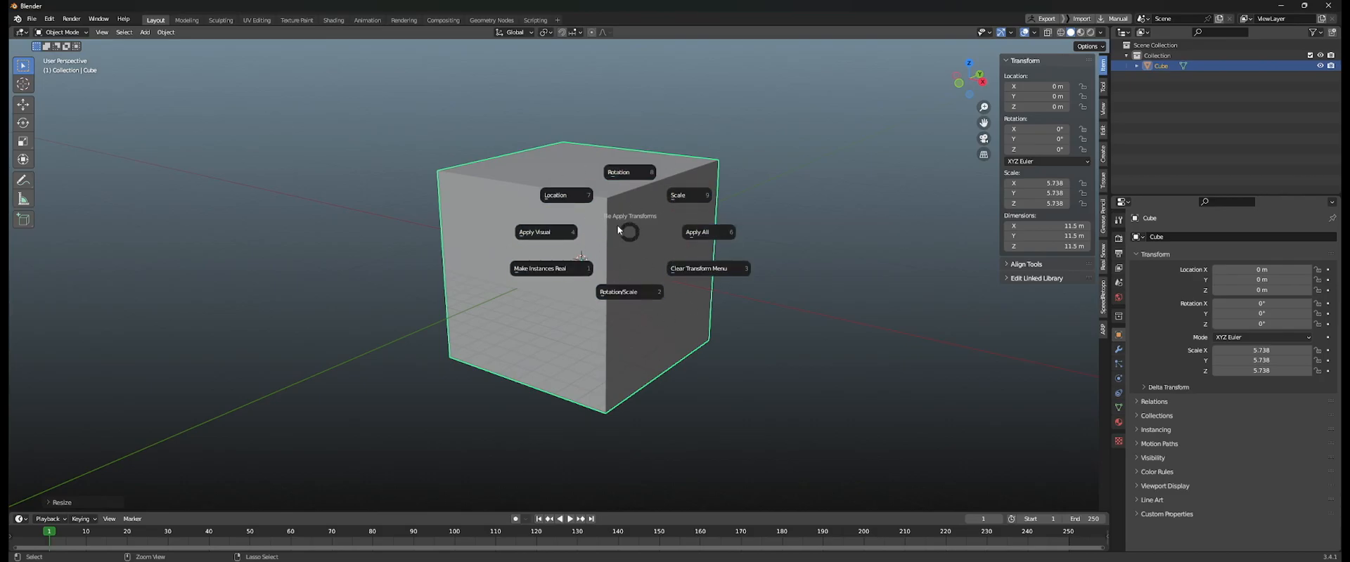
click(720, 235)
middle_drag(721, 235, 724, 250)
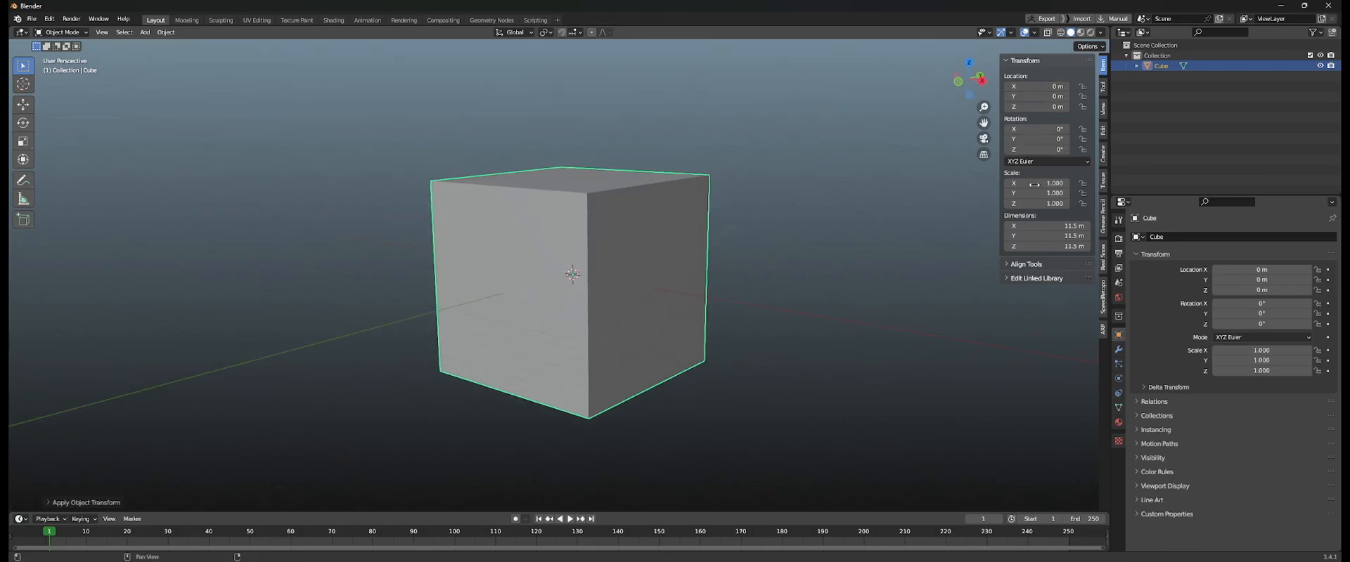
Scale the cube uniformly to about 1.3 and apply only its scale.
key(s)
click(754, 231)
key(ctrl+a)
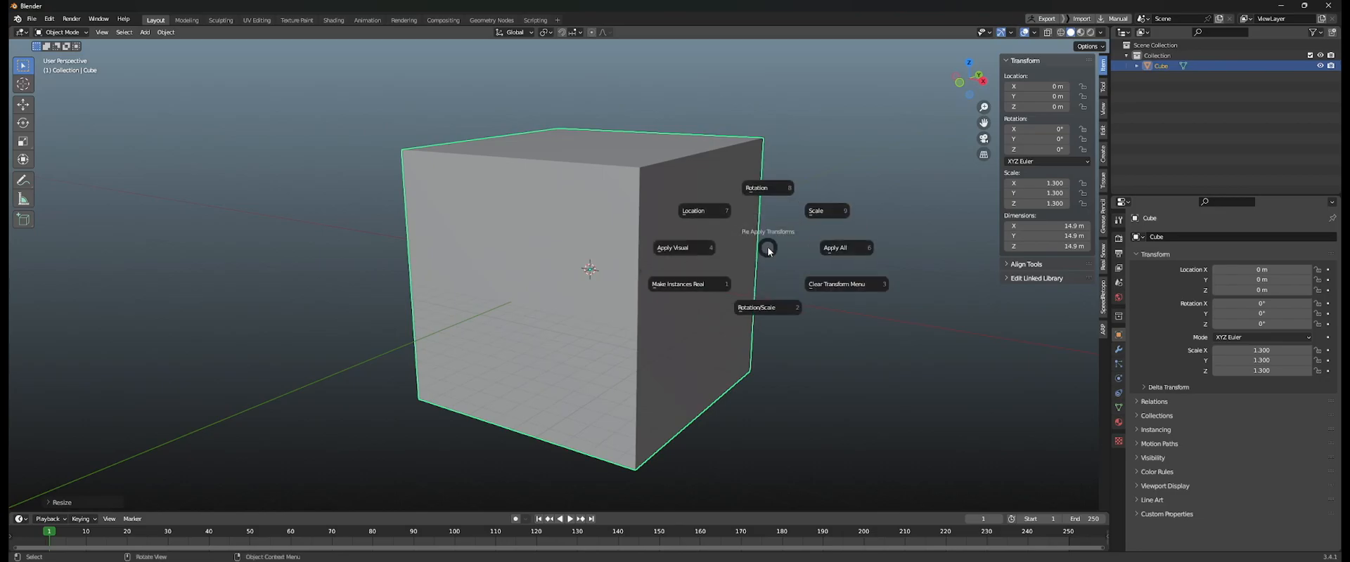
click(824, 214)
Apply the cube's location and its rotation separately.
key(ctrl+a)
click(689, 202)
key(ctrl+a)
click(747, 173)
middle_drag(749, 171, 724, 239)
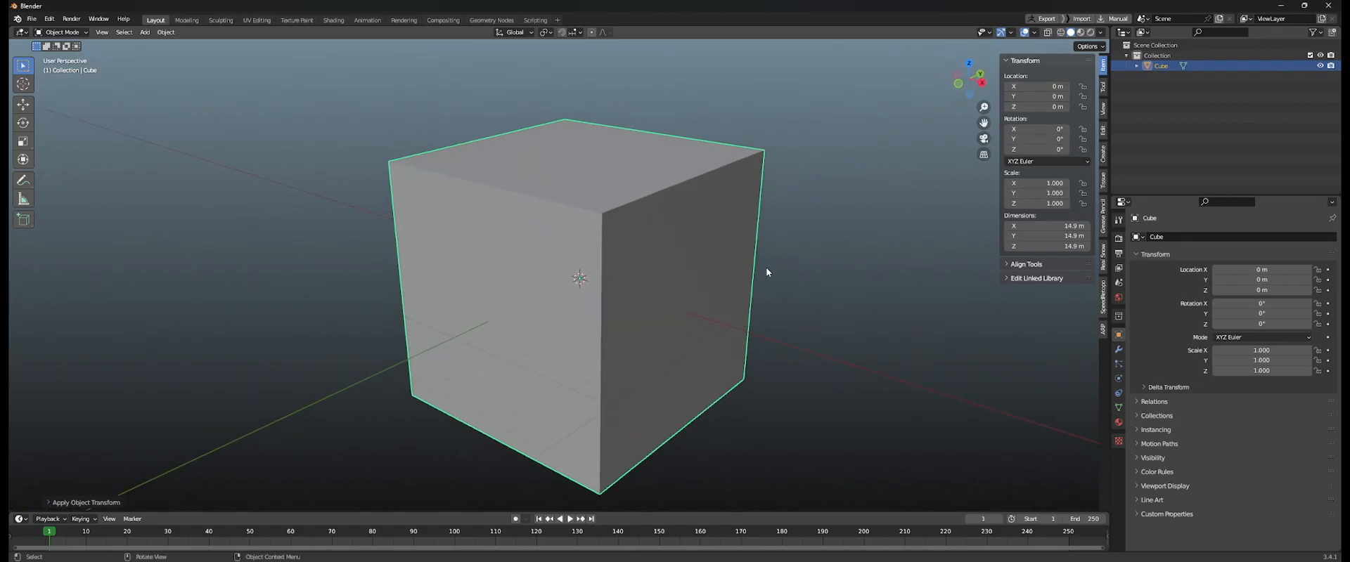
Scale the cube along the X axis only, to about 0.462.
middle_drag(653, 327, 685, 252)
middle_drag(648, 171, 703, 246)
key(s)
key(x)
click(632, 239)
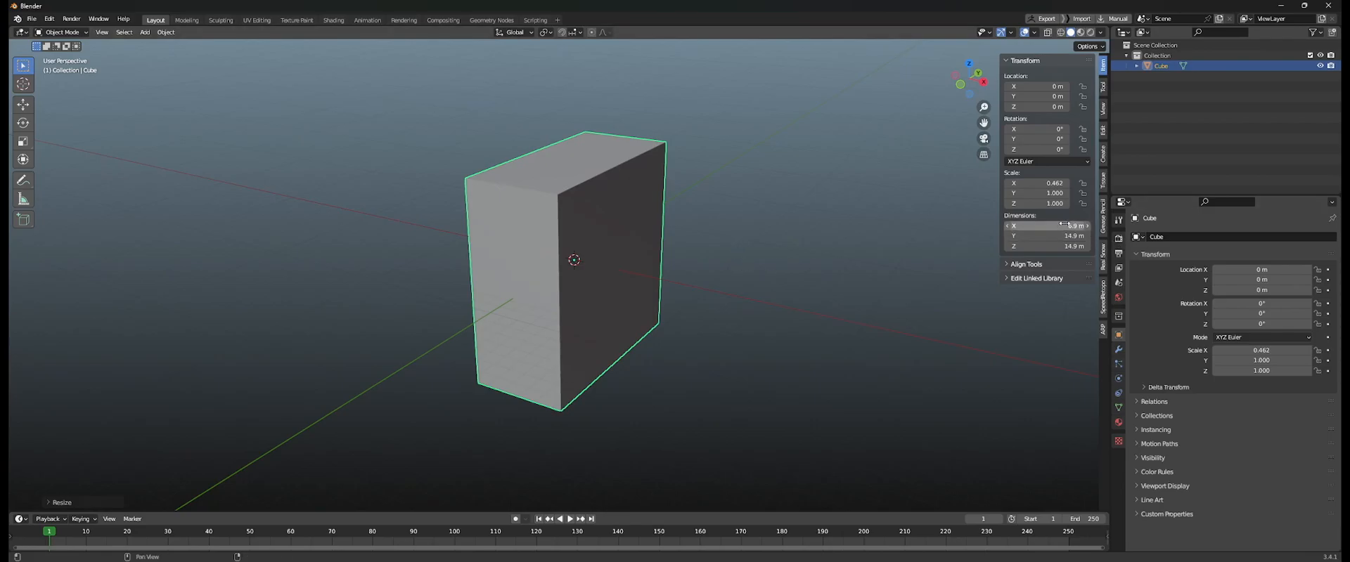
middle_drag(706, 272, 715, 261)
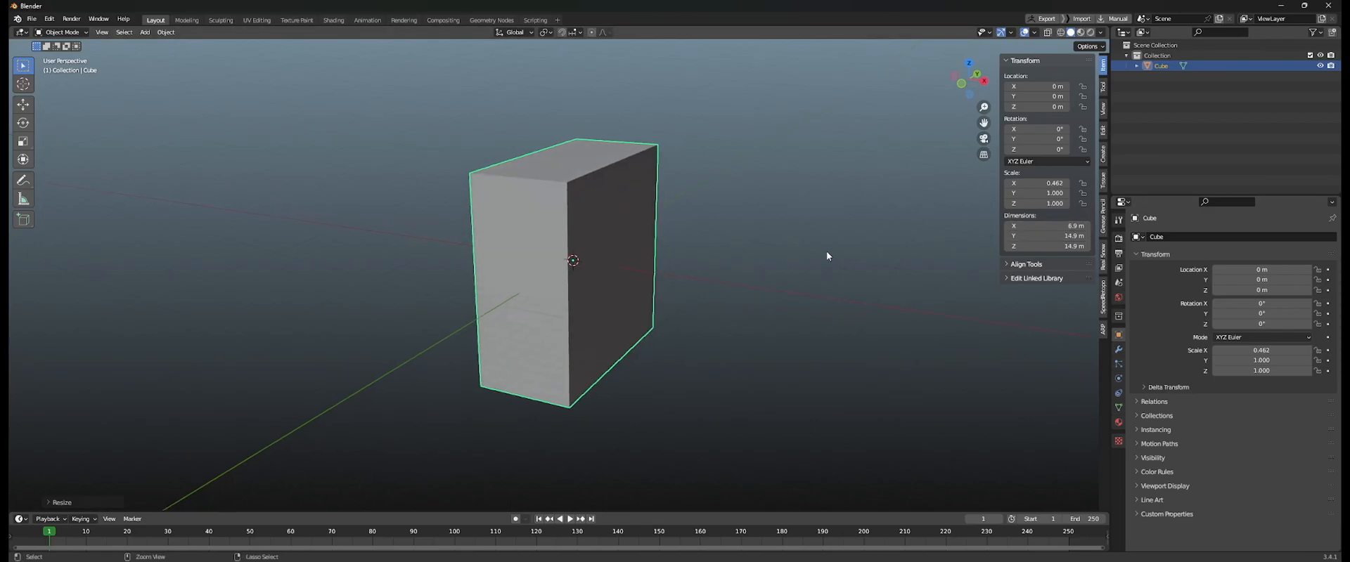
Apply the cube's scale and increase its X dimension to roughly match the 14.9 m Y and Z dimensions.
key(ctrl+a)
click(888, 247)
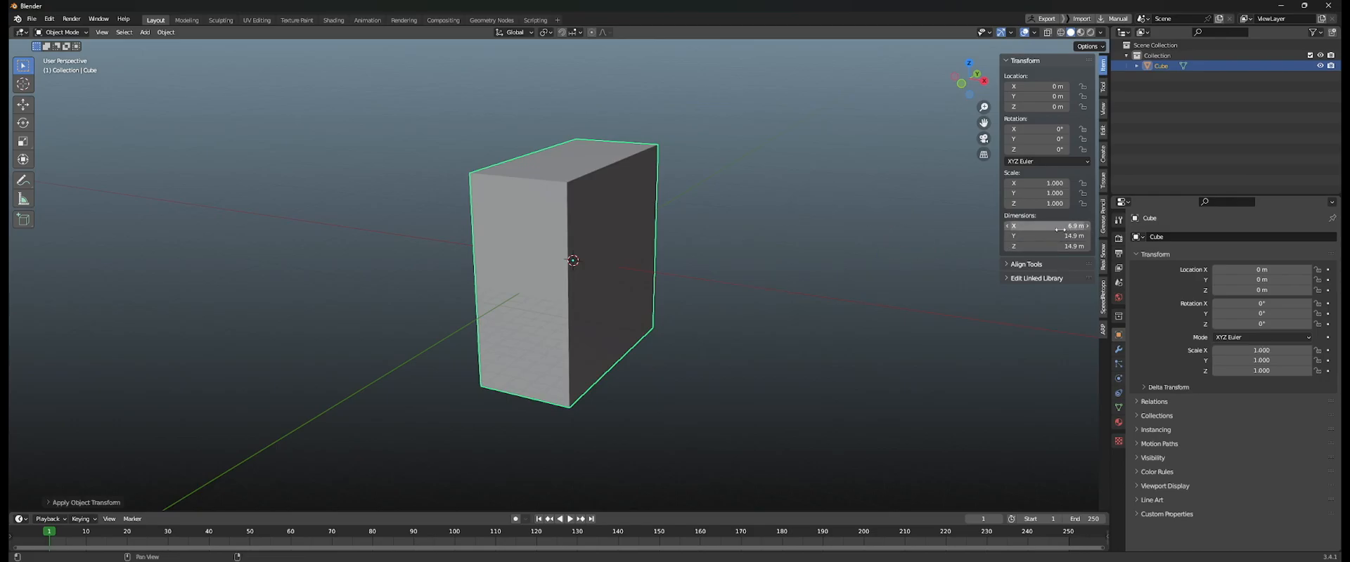
middle_drag(691, 234, 625, 231)
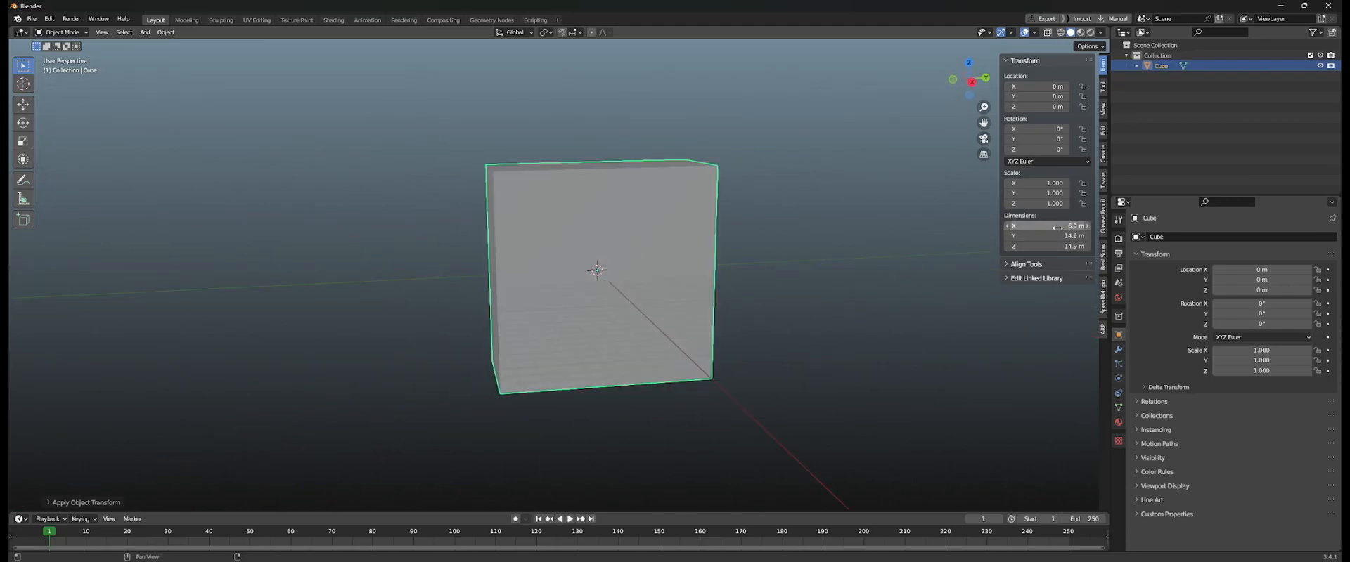
drag(1033, 226, 1087, 226)
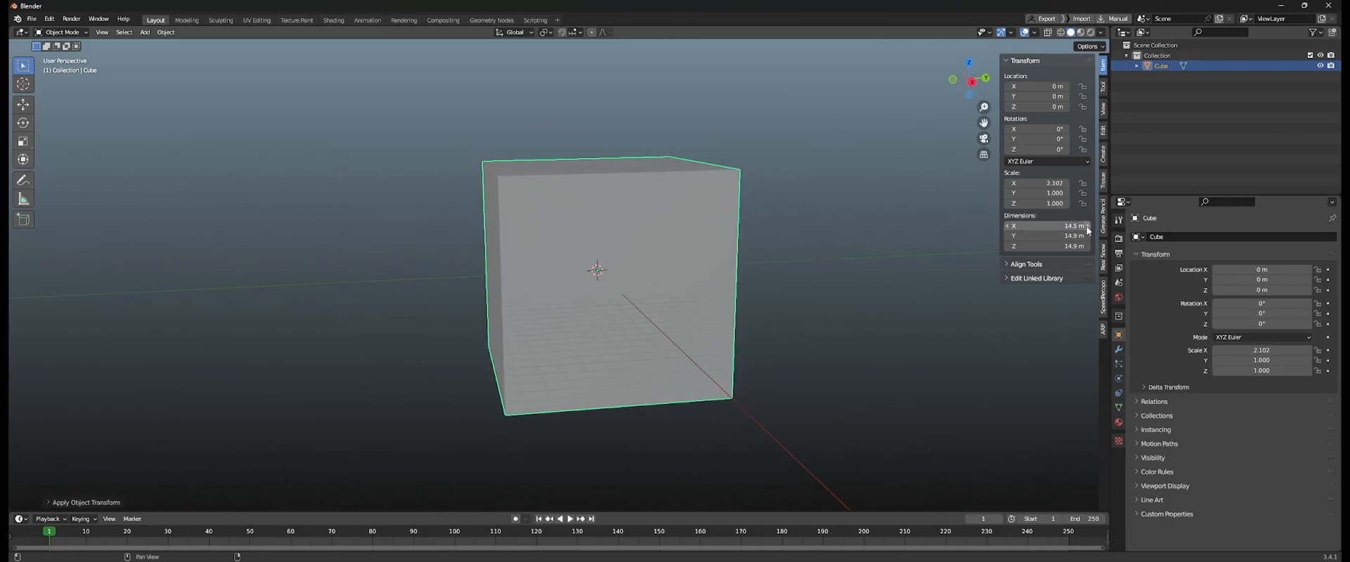
click(1087, 225)
Scale the cube uniformly down to about half its size and apply all transforms.
middle_drag(714, 230, 705, 263)
key(s)
click(668, 280)
key(ctrl+a)
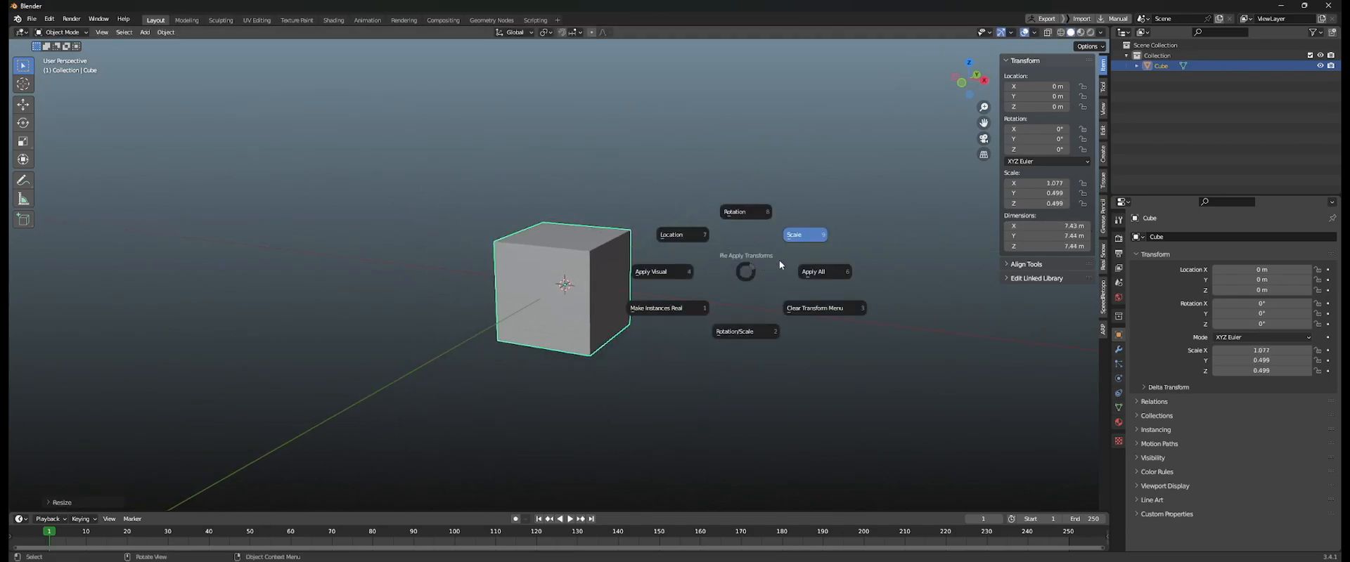
click(817, 272)
Open the add-on preferences and search for "pie".
key(ctrl+s)
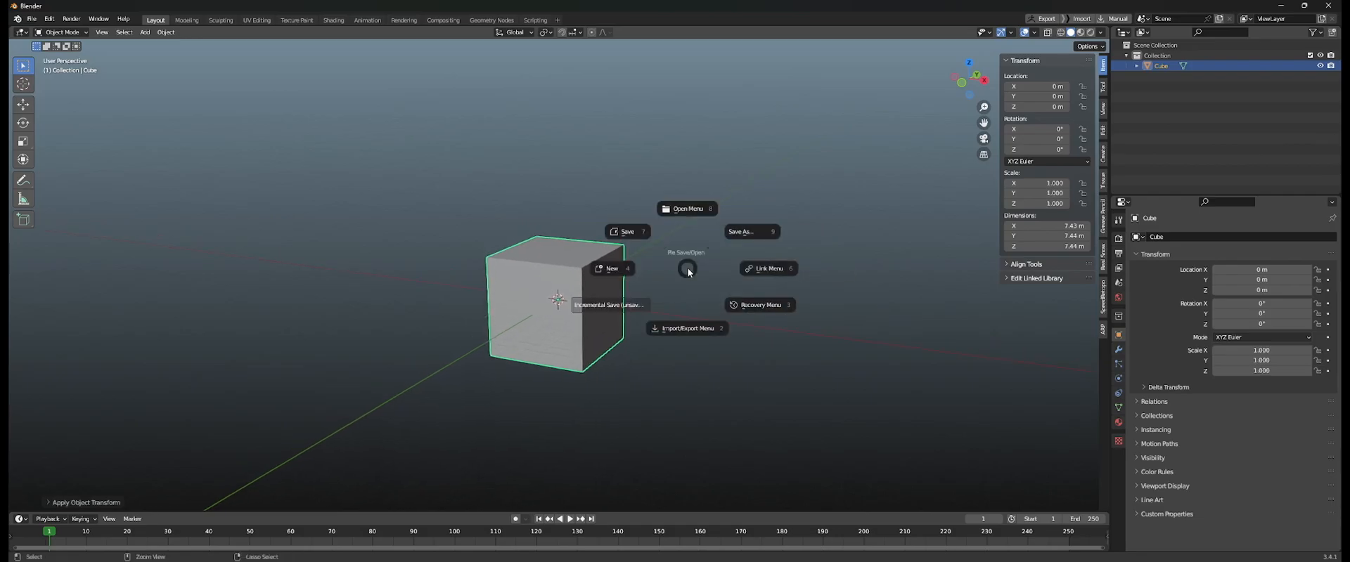
click(689, 273)
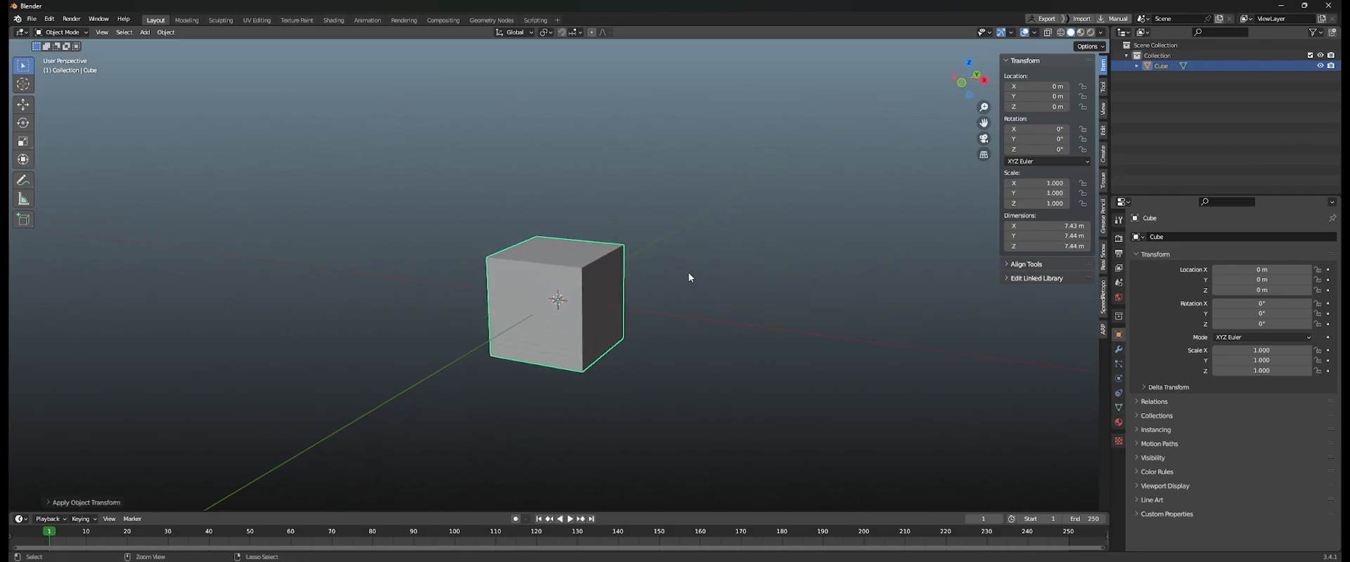
click(50, 20)
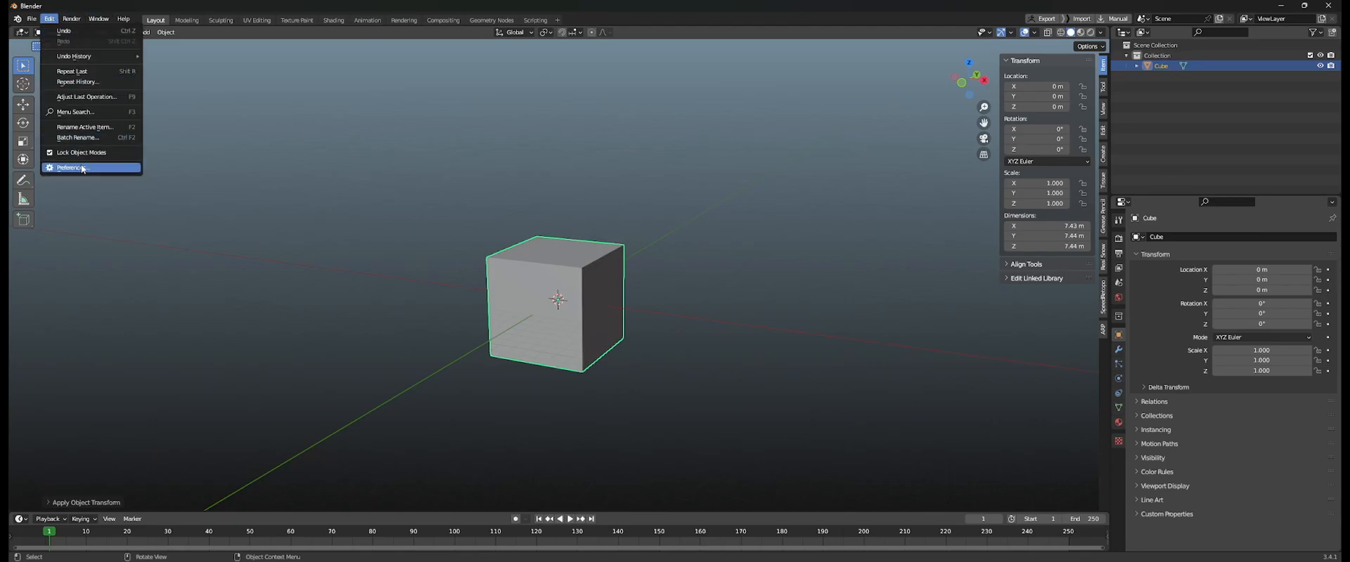
click(78, 165)
drag(335, 42, 485, 58)
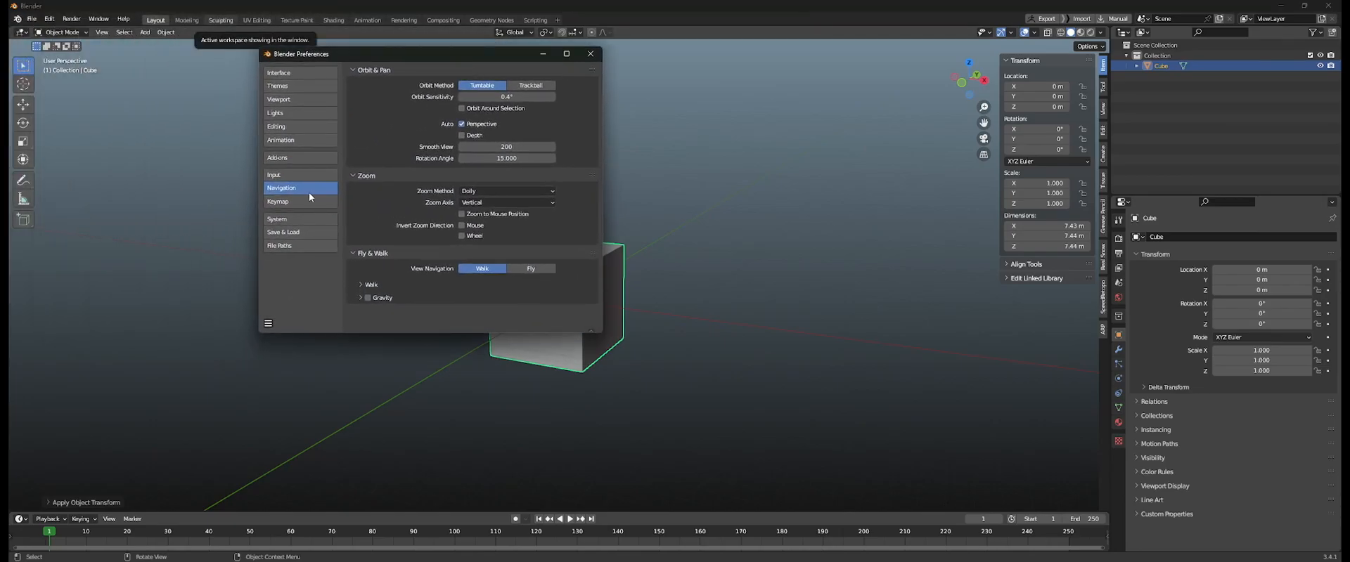
click(290, 159)
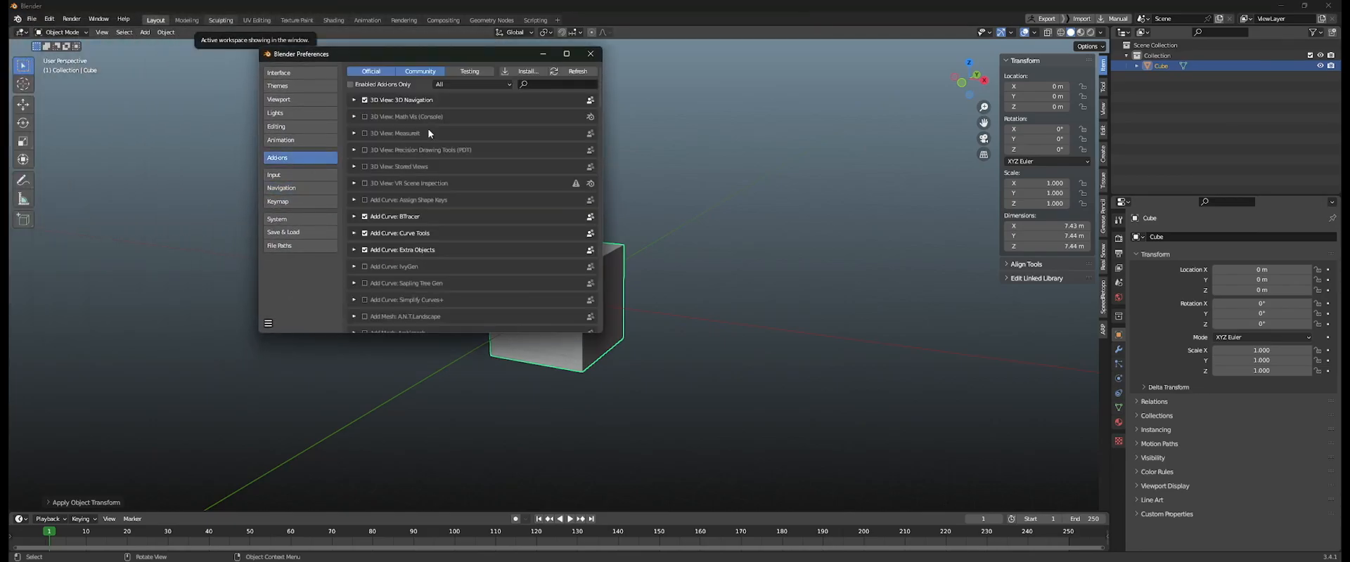
click(549, 83)
text(pie)
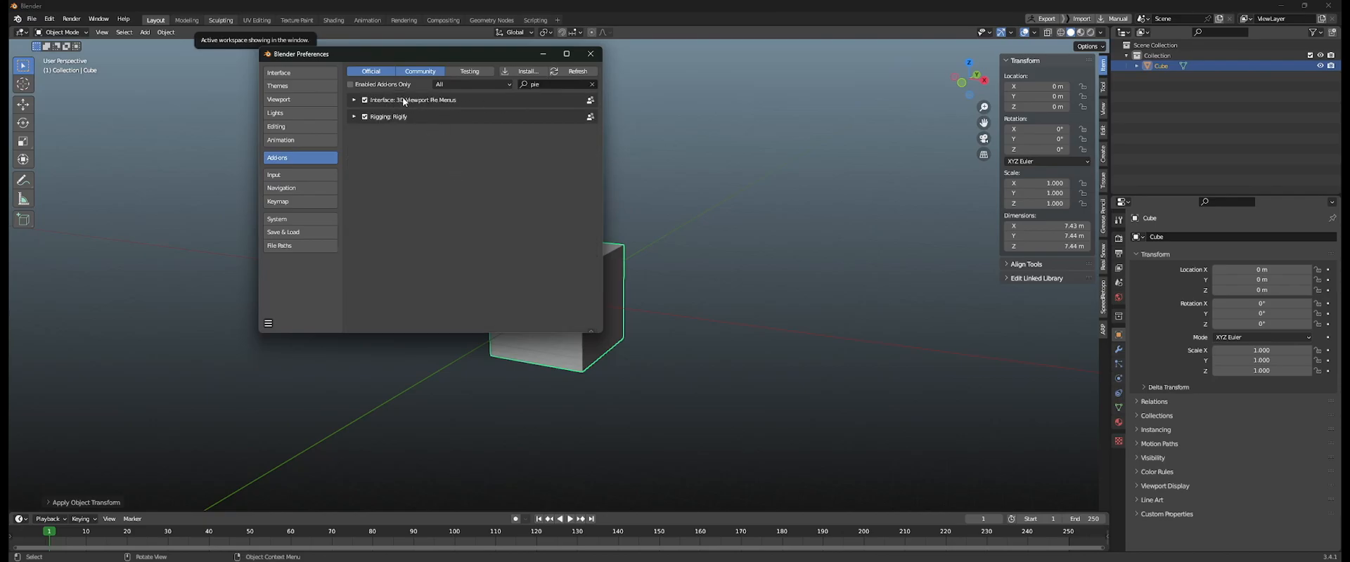
Inspect the details of the 3D Viewport Pie Menus add-on, collapse them and close the preferences.
click(353, 101)
click(353, 101)
click(354, 100)
click(354, 100)
click(599, 51)
Review the save and open options without choosing one, keeping the cube selected.
middle_drag(669, 145, 631, 205)
key(ctrl+s)
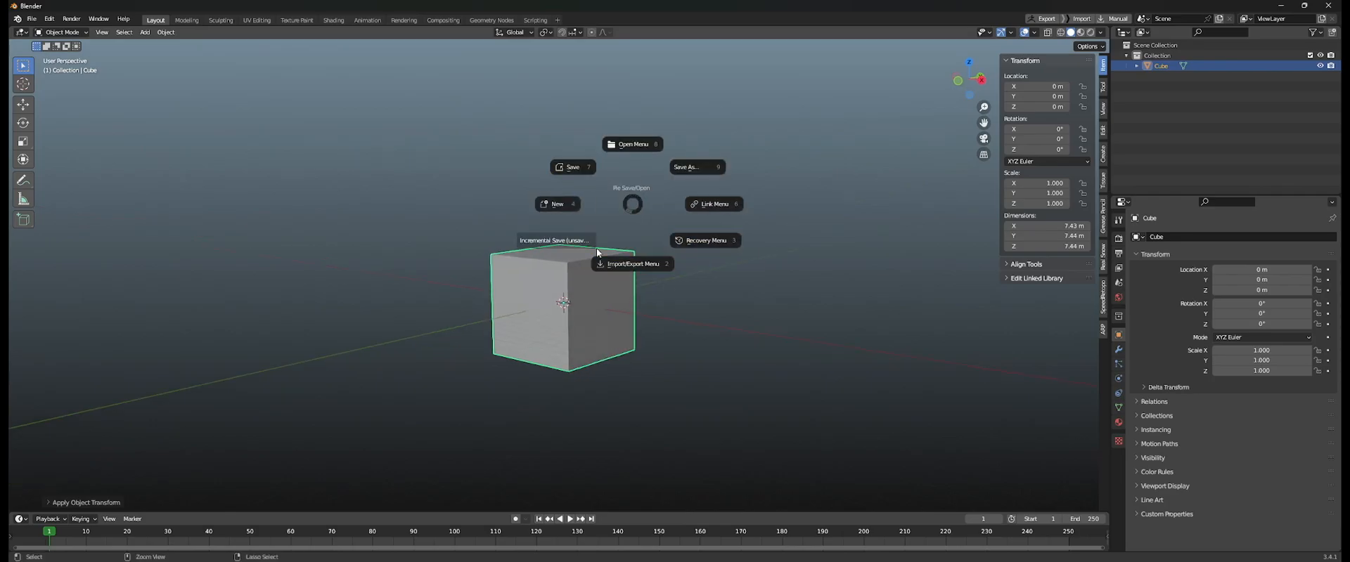
key(Escape)
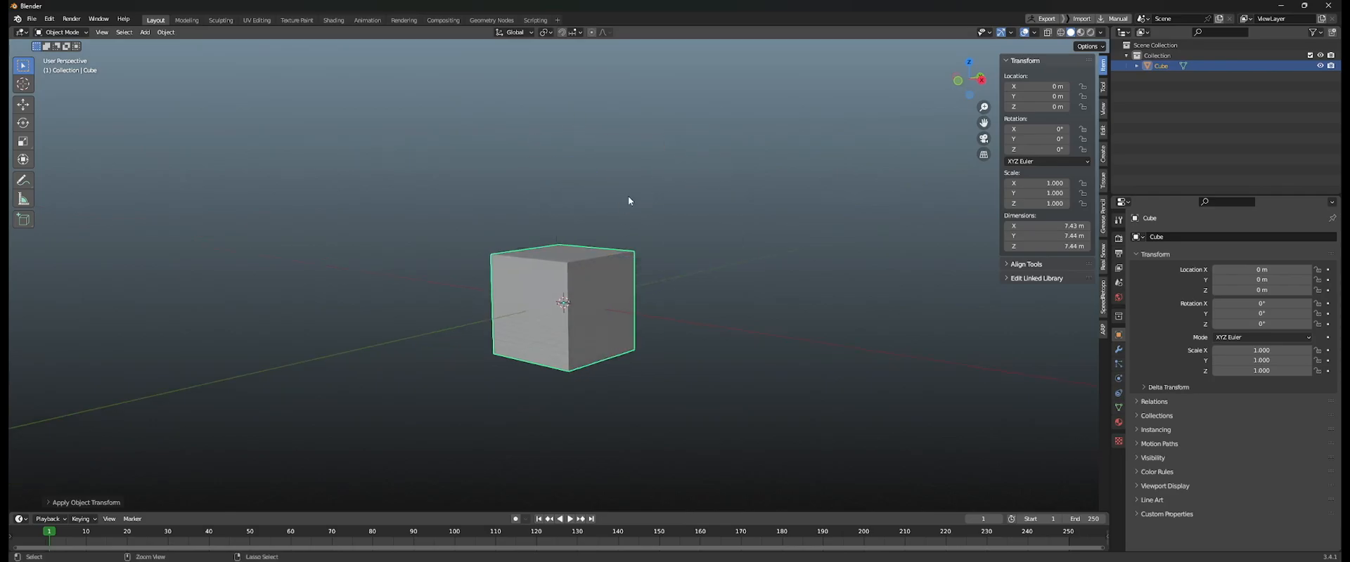
click(634, 194)
middle_drag(624, 196, 619, 276)
click(556, 258)
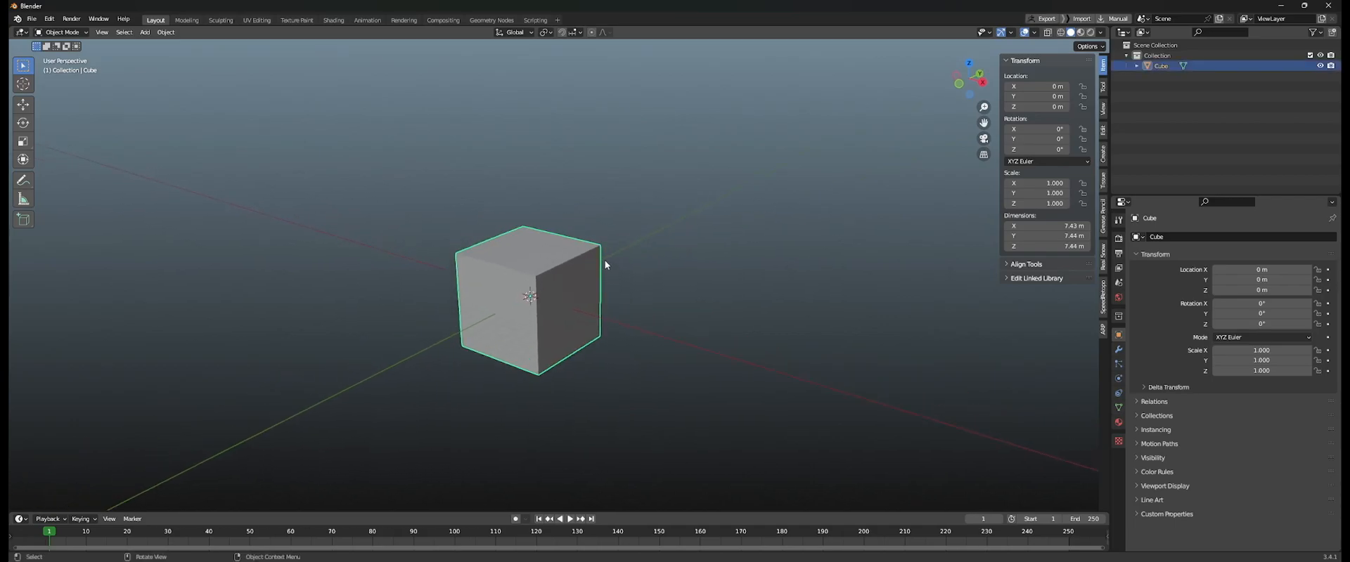
Switch the cube into Edit Mode and back to Object Mode, and review the available interaction modes.
scroll(608, 263, up, 2)
key(Tab)
mouse_move(668, 265)
middle_down()
mouse_move(654, 259)
mouse_move(656, 229)
mouse_move(644, 260)
middle_up()
key(ctrl+Tab)
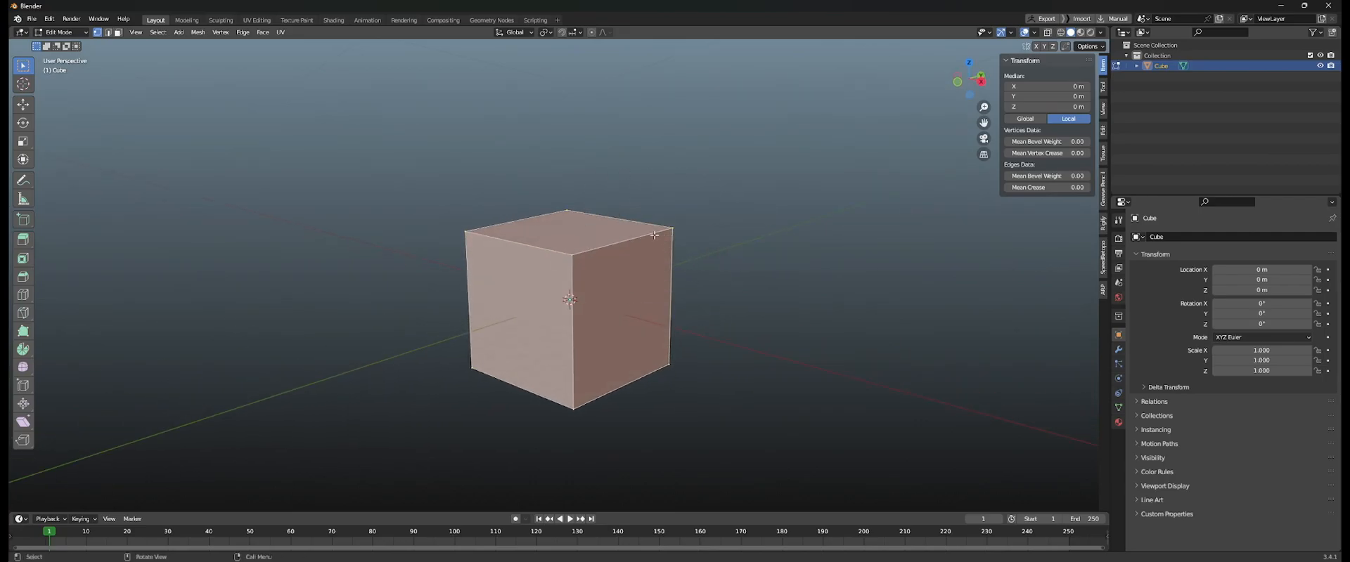
key(Tab)
key(ctrl+Tab)
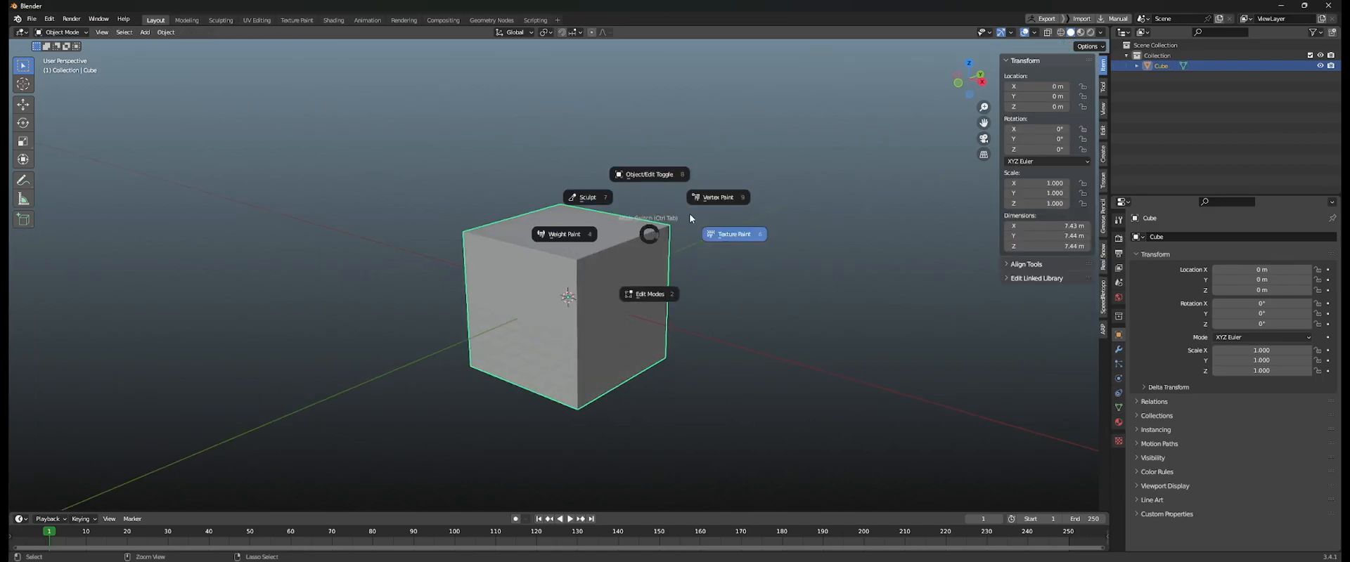
key(Escape)
click(74, 32)
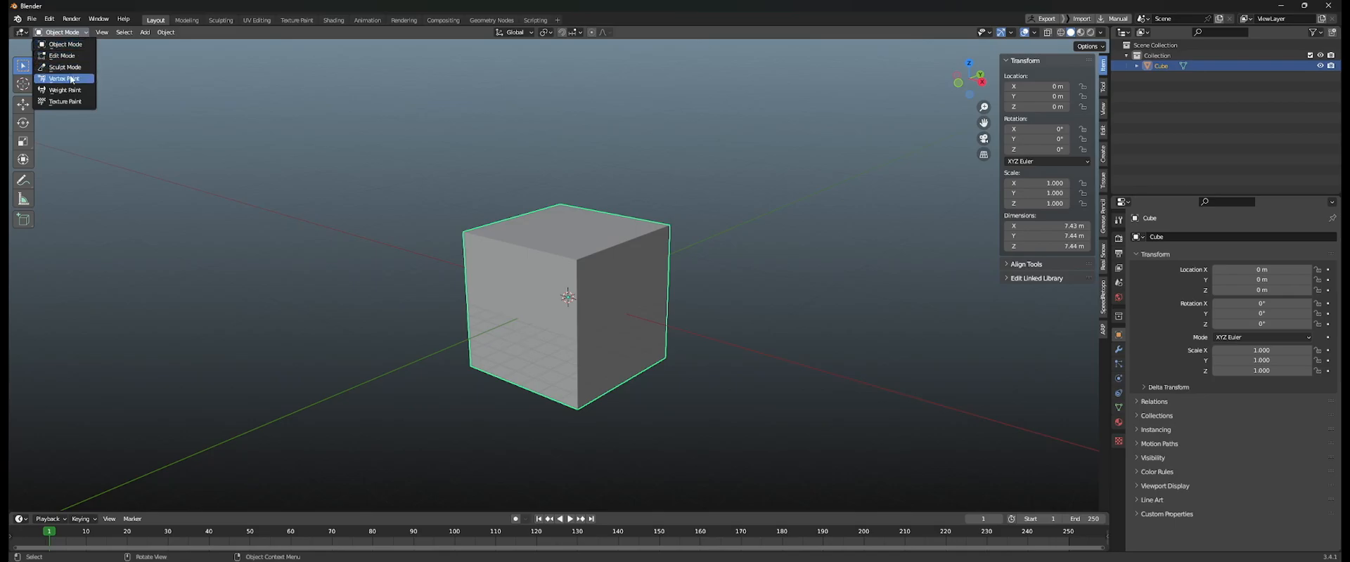
middle_drag(572, 162, 583, 187)
key(ctrl+Tab)
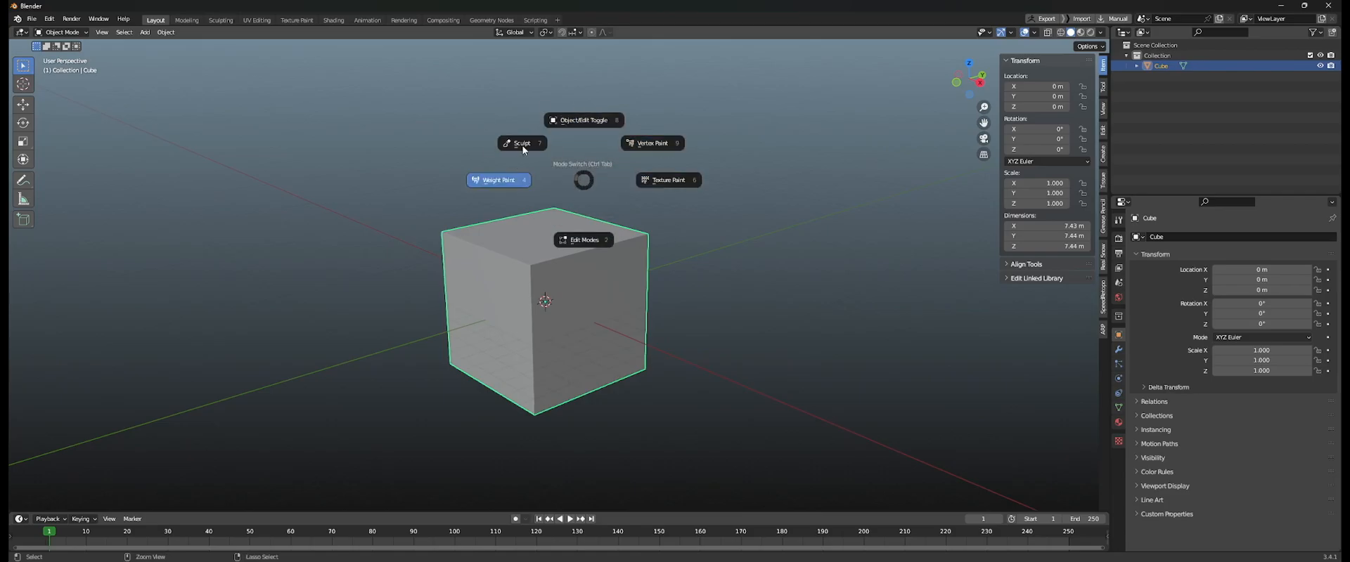
click(604, 187)
Try Sculpt Mode on the cube, adjust the brush radius and return to Object Mode.
key(ctrl+Tab)
click(525, 160)
mouse_move(525, 159)
middle_down()
mouse_move(611, 159)
mouse_move(576, 168)
mouse_move(633, 230)
mouse_move(585, 210)
middle_up()
key(ctrl+Tab)
click(513, 121)
key(f)
click(676, 202)
key(ctrl+Tab)
click(584, 145)
mouse_move(584, 145)
middle_down()
mouse_move(604, 217)
mouse_move(622, 228)
middle_up()
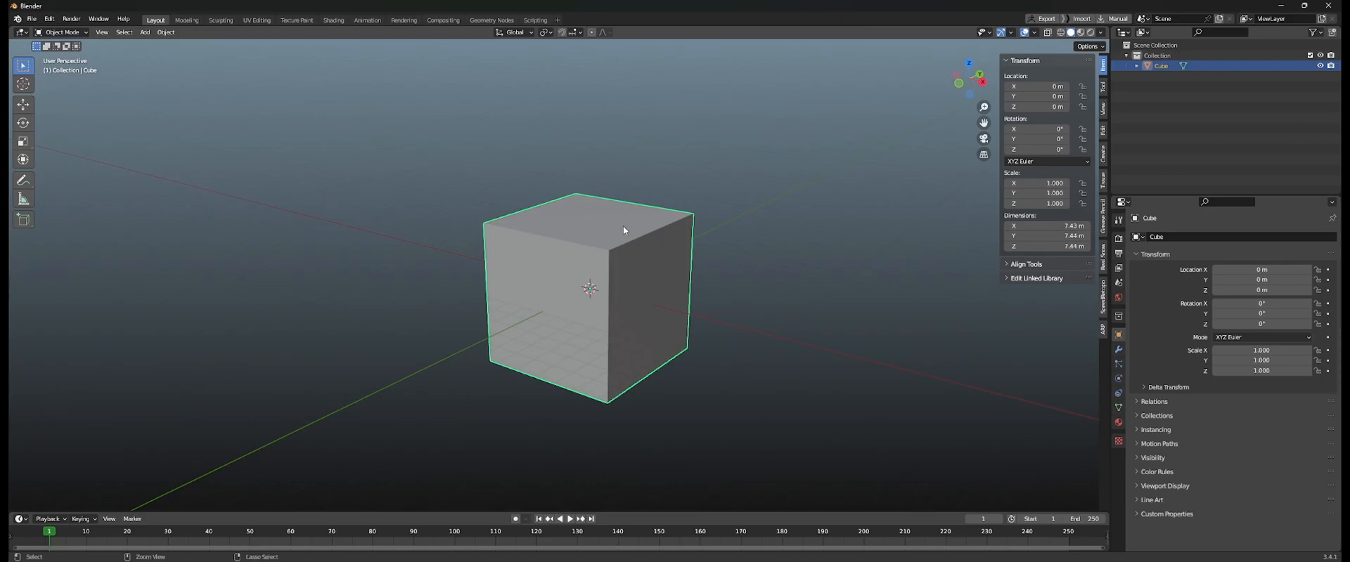
Toggle the cube repeatedly between Edit Mode and Object Mode, ending in Object Mode.
key(ctrl+Tab)
click(633, 163)
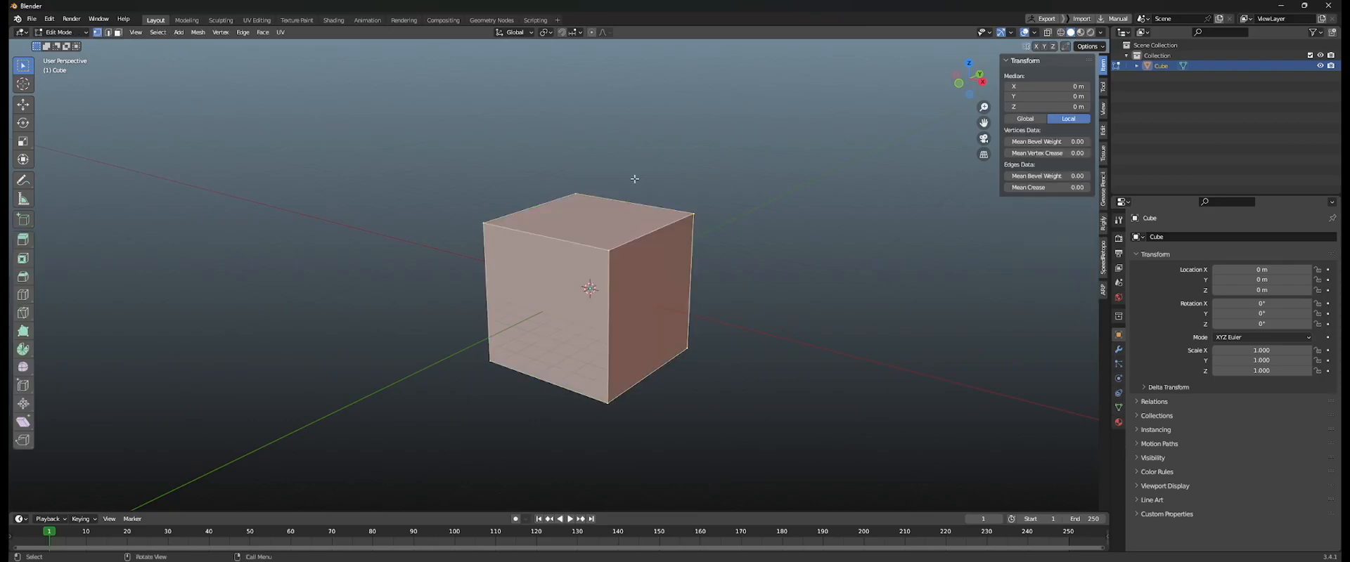
key(Tab)
key(ctrl+Tab)
click(641, 156)
key(ctrl+Tab)
click(637, 142)
key(ctrl+Tab)
click(639, 169)
shift+middle_drag(632, 212, 615, 214)
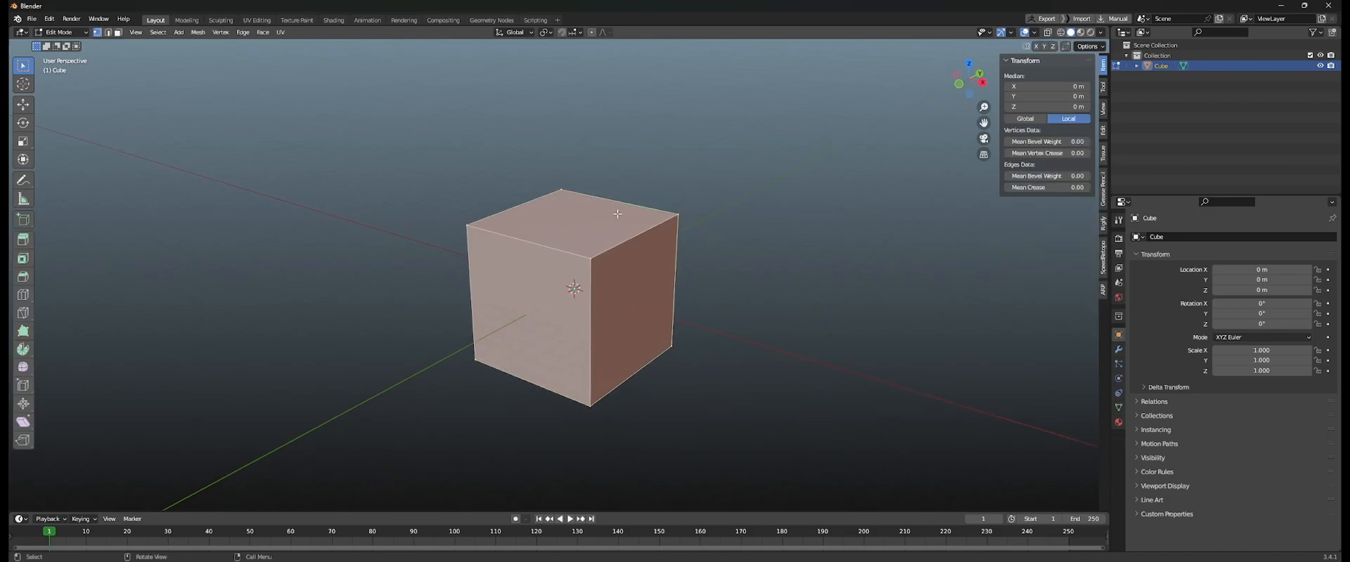
key(ctrl+Tab)
click(645, 152)
scroll(661, 198, up, 2)
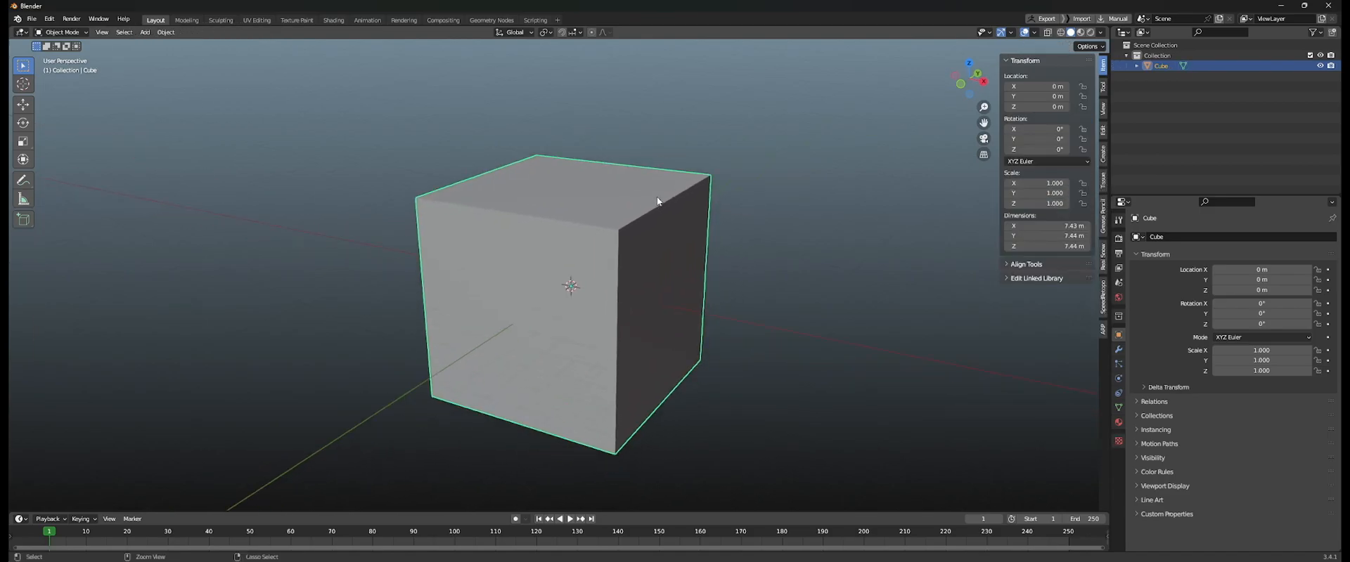
key(ctrl+Tab)
click(674, 128)
middle_drag(695, 221, 651, 231)
key(ctrl+Tab)
click(706, 145)
scroll(605, 264, down, 4)
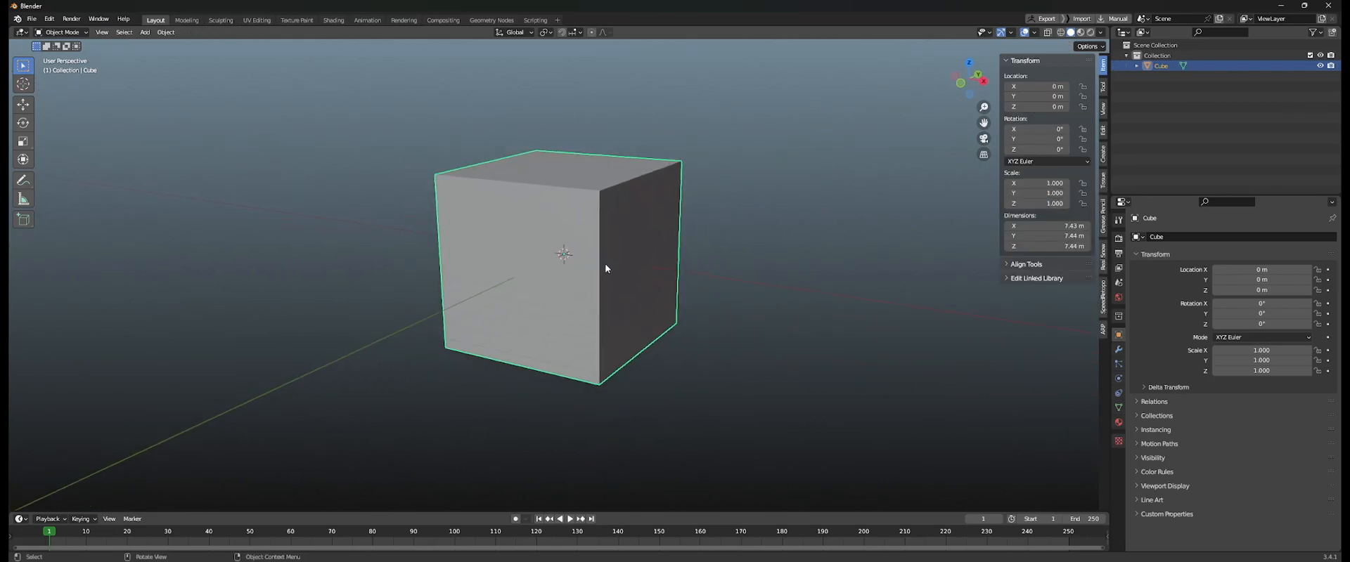
Enter Edit Mode and add one vertical and one horizontal loop cut through the middle of the cube.
shift+middle_drag(583, 234, 565, 216)
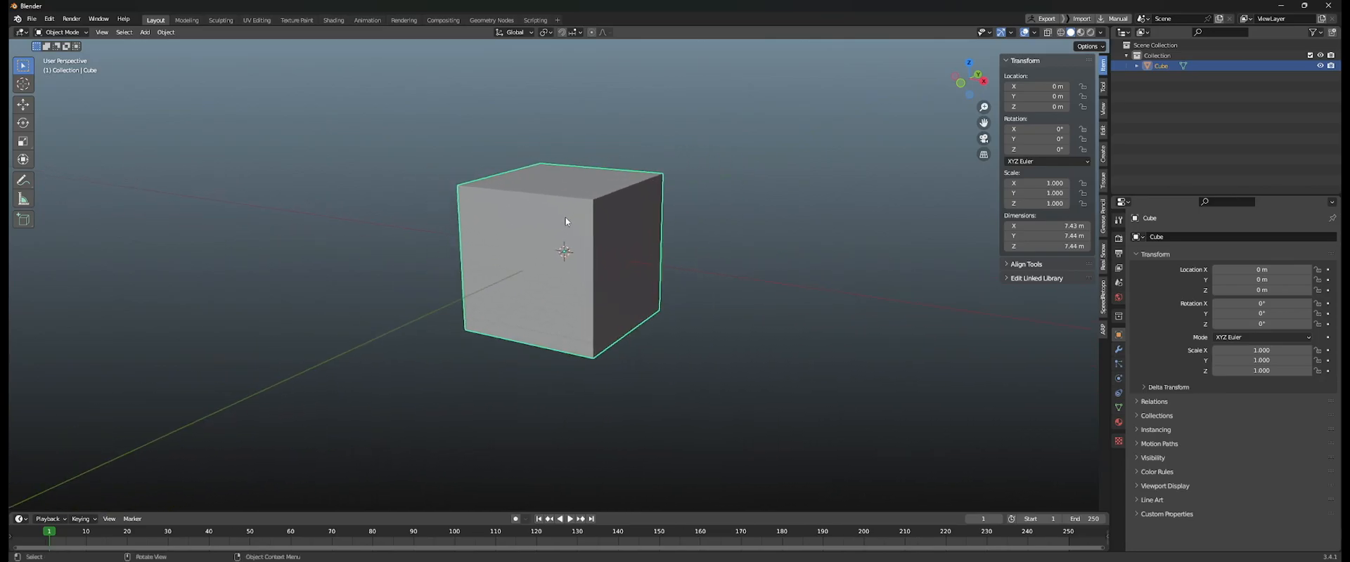
middle_drag(490, 206, 547, 195)
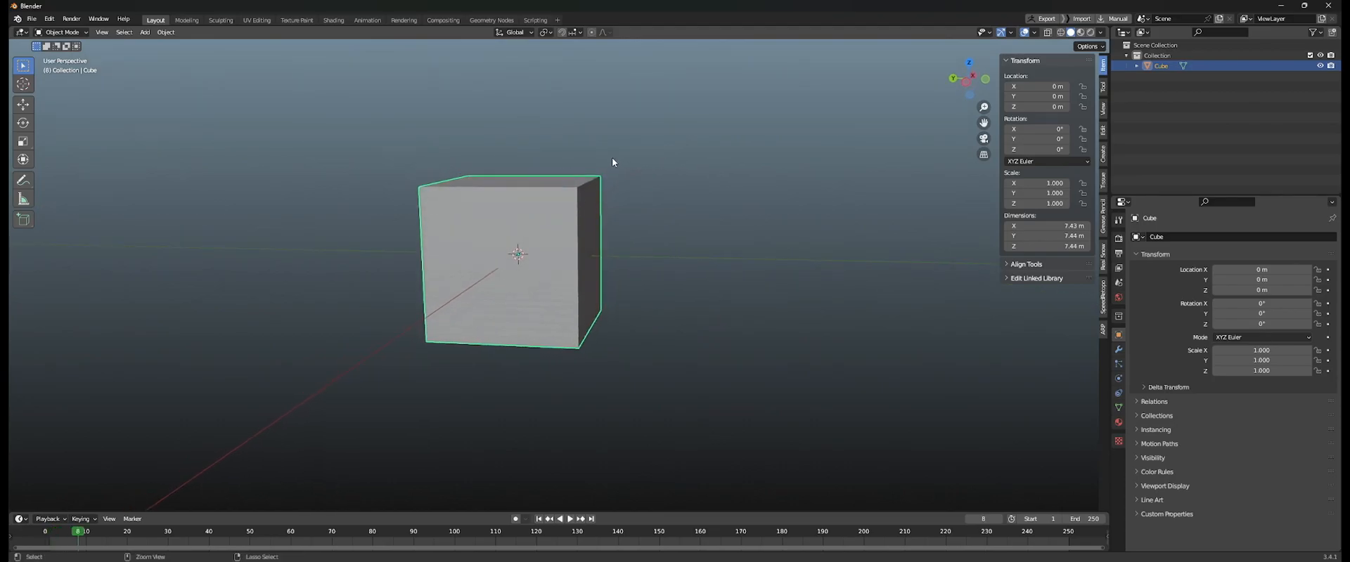
ctrl+middle_drag(630, 174, 633, 221)
ctrl+middle_drag(583, 271, 555, 241)
key(Tab)
key(alt+a)
click(560, 184)
right_click(561, 215)
key(ctrl+r)
click(538, 283)
click(521, 280)
Select the vertex where the two loop cuts cross on the front face and frame it for inspection.
shift+middle_drag(582, 276, 577, 244)
key(alt+a)
click(527, 265)
key(KP_Decimal)
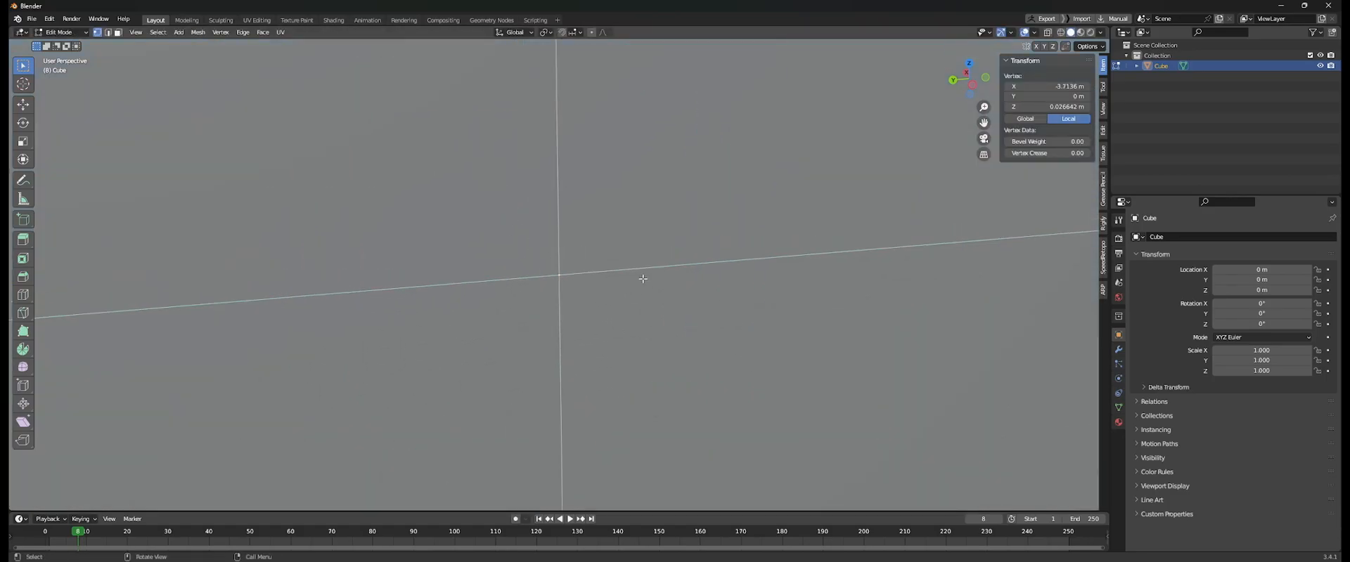
mouse_move(608, 259)
middle_down()
mouse_move(623, 258)
mouse_move(597, 256)
middle_up()
scroll(622, 257, down, 14)
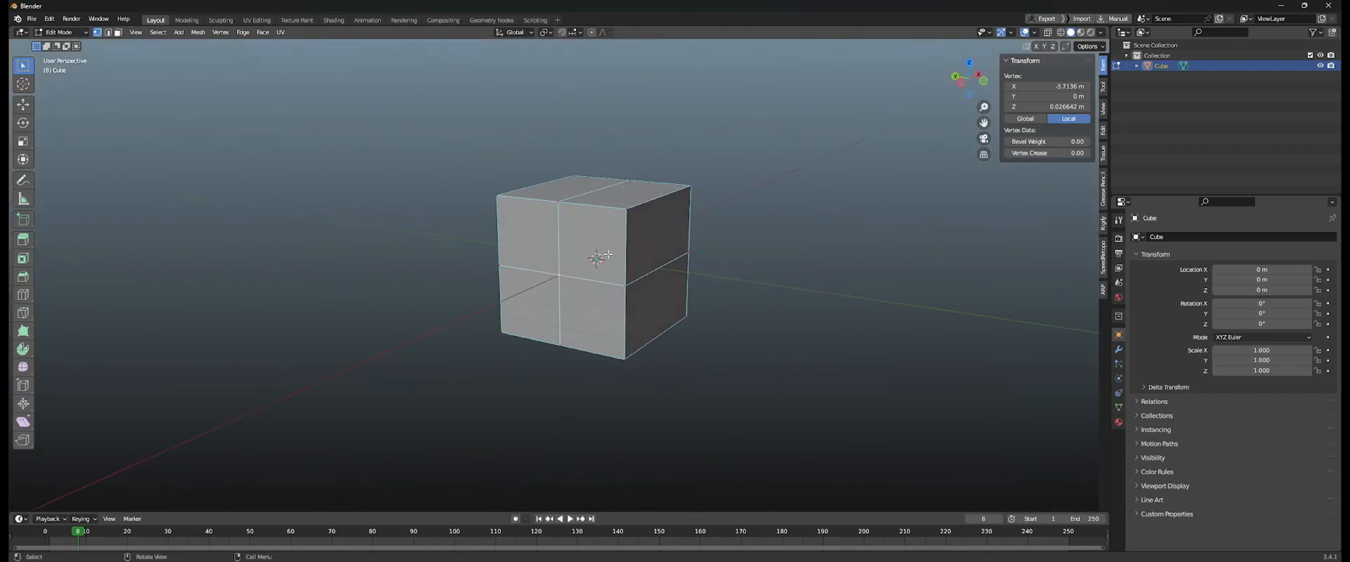
scroll(605, 254, up, 1)
scroll(606, 254, up, 8)
scroll(561, 229, down, 6)
middle_drag(600, 230, 594, 256)
Undo the loop cuts and return to Object Mode with the cube selected.
key(ctrl+z)
key(ctrl+z)
key(ctrl+z)
key(ctrl+z)
key(Tab)
key(alt+a)
click(595, 264)
Enter Edit Mode and add a single loop cut centred along the cube's Y axis.
shift+middle_drag(611, 314, 582, 301)
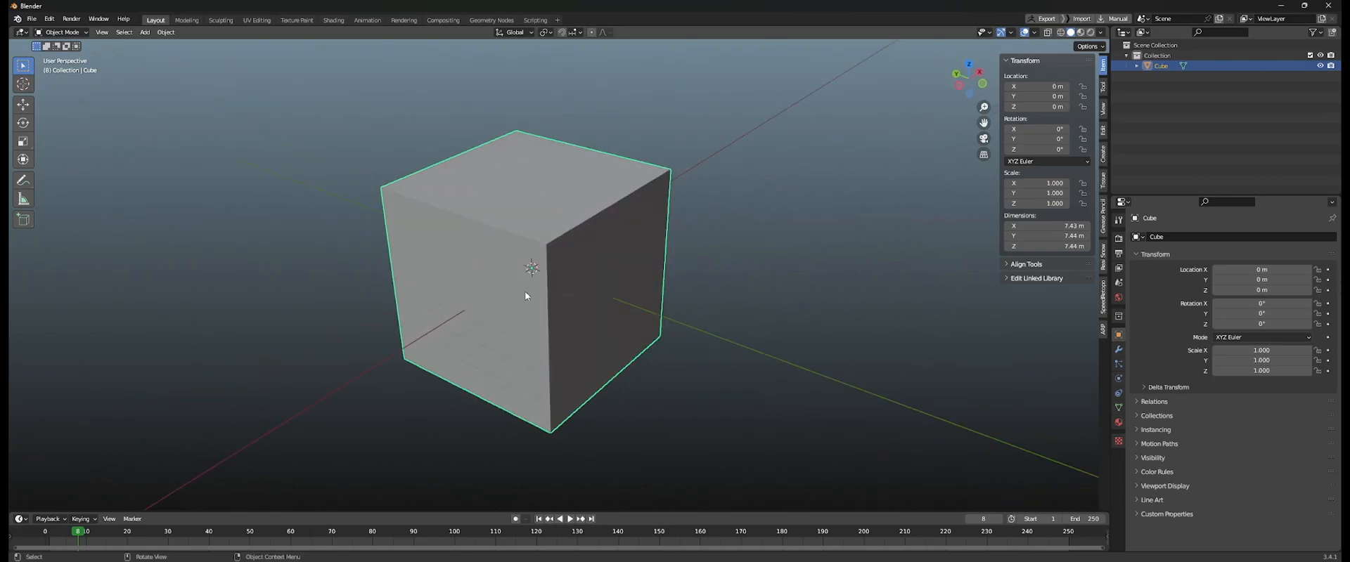
middle_drag(540, 283, 571, 296)
key(Tab)
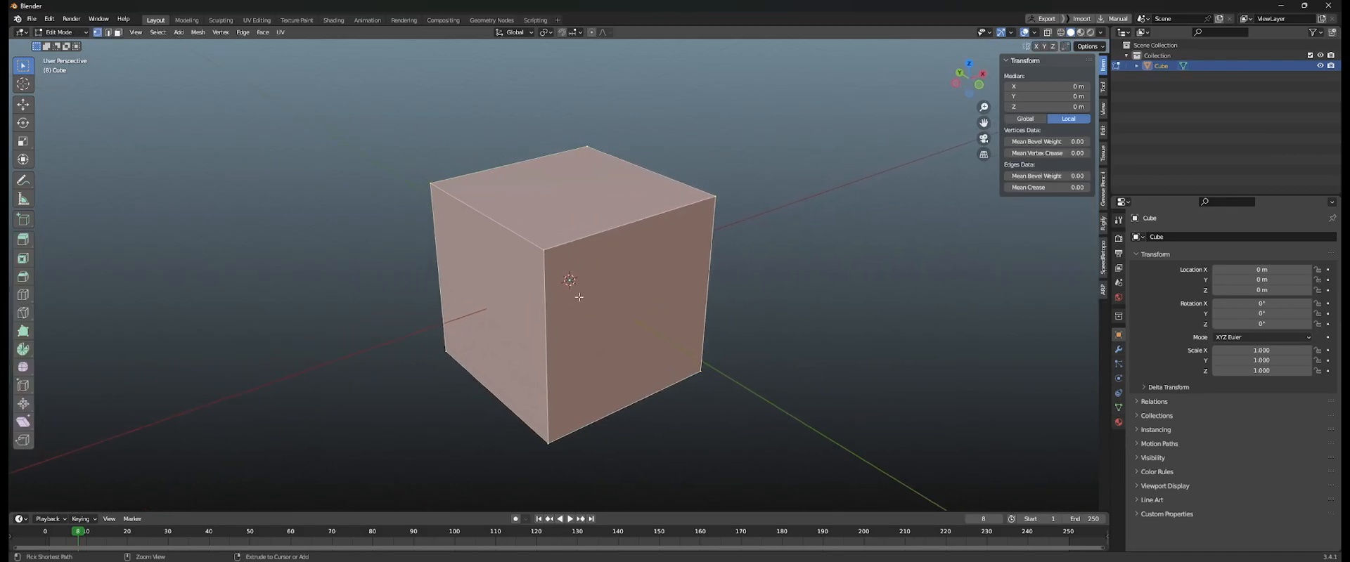
key(Tab)
key(Tab)
middle_drag(592, 275, 627, 289)
alt+scroll(624, 290, down, 1)
key(alt+a)
mouse_move(574, 316)
shift+middle_down()
mouse_move(595, 303)
mouse_move(574, 306)
shift+middle_up()
key(ctrl+r)
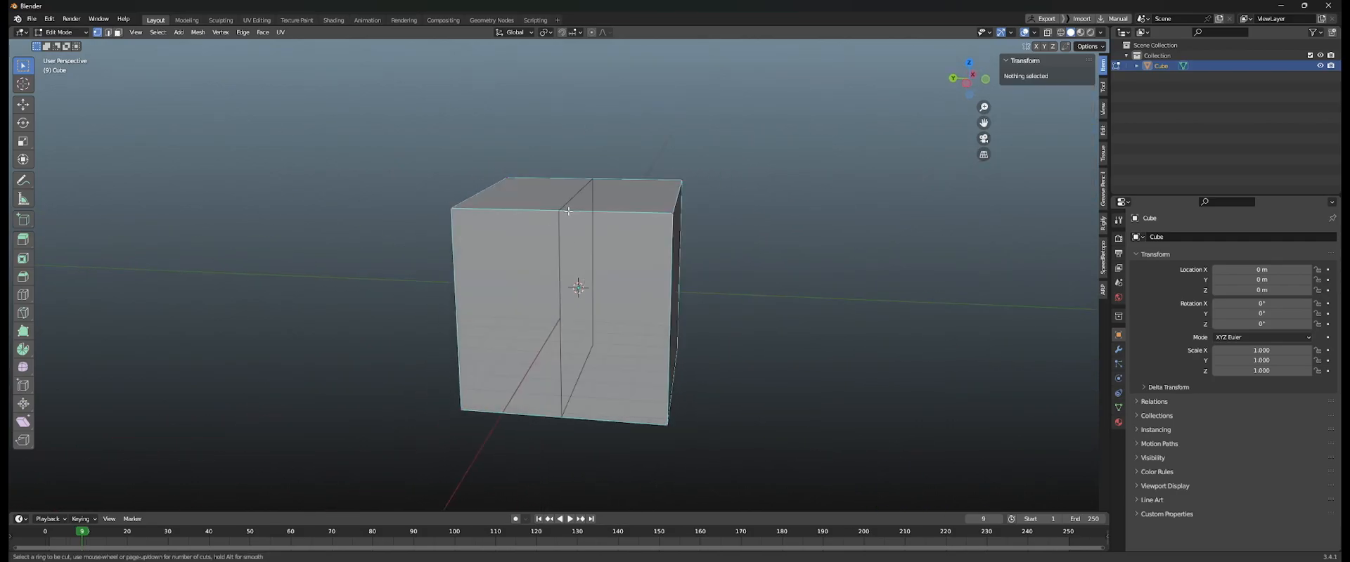
click(570, 213)
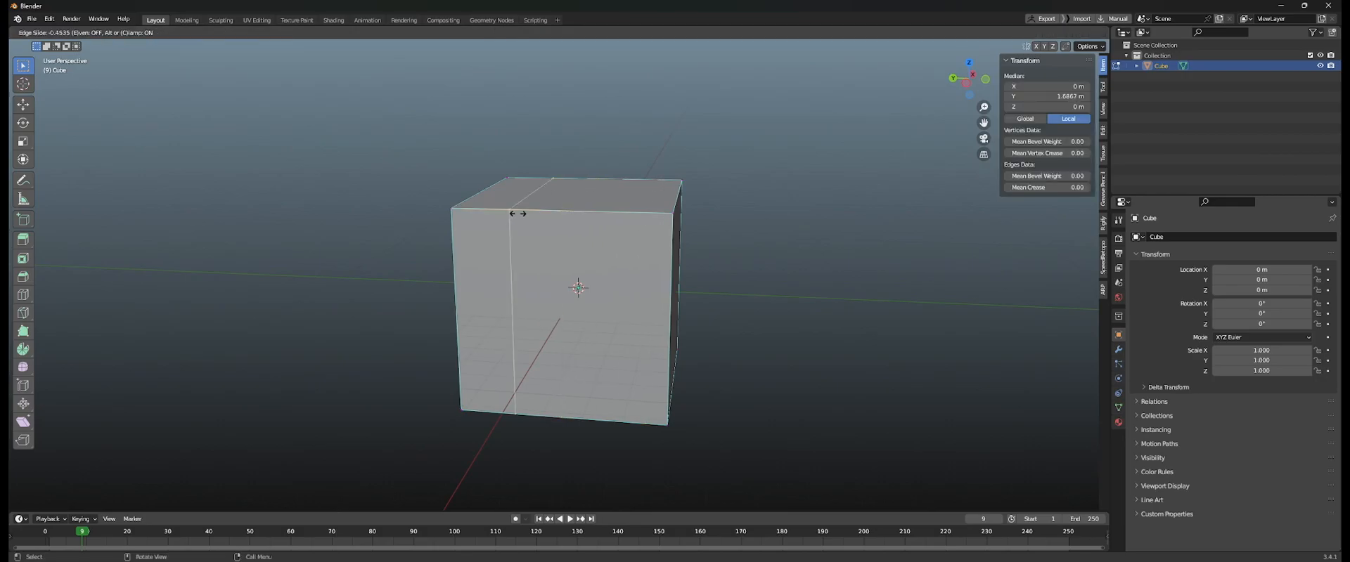
right_click(580, 215)
Box-select the three vertices along the cube's top edge on the negative X side and try to move them freely.
middle_drag(645, 231, 481, 214)
click(518, 229)
shift+middle_drag(477, 151, 524, 150)
drag(339, 144, 525, 336)
middle_drag(526, 336, 532, 298)
key(g)
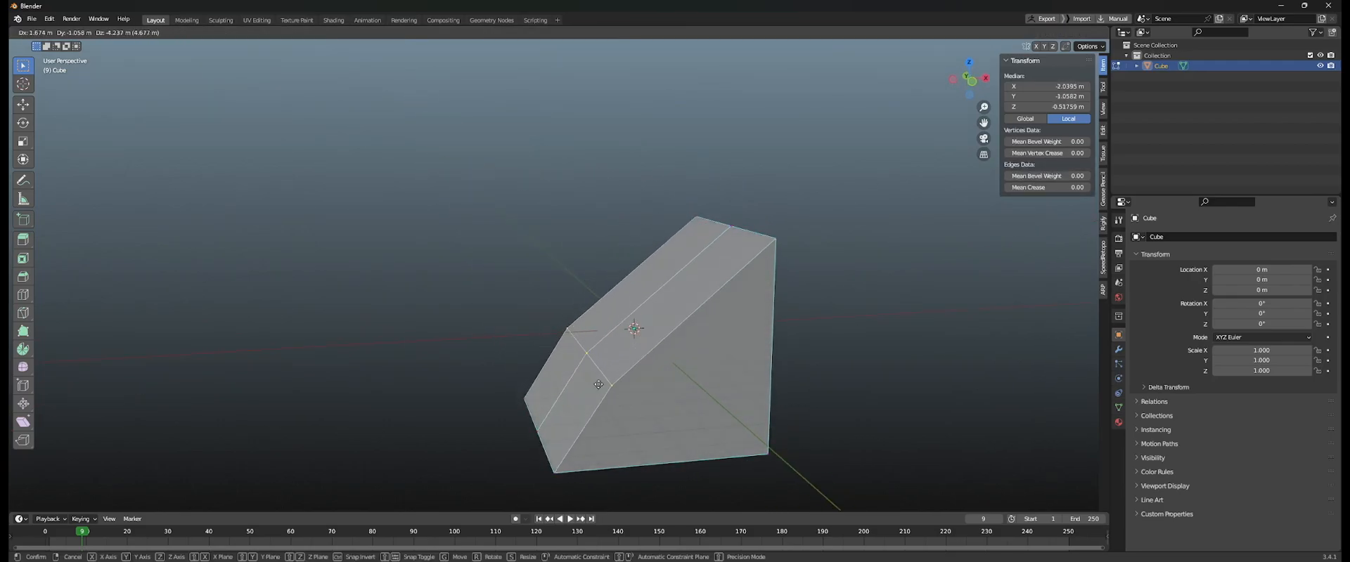
right_click(602, 352)
Try to rotate and scale the selected top-edge vertices.
middle_drag(569, 344, 696, 357)
key(r)
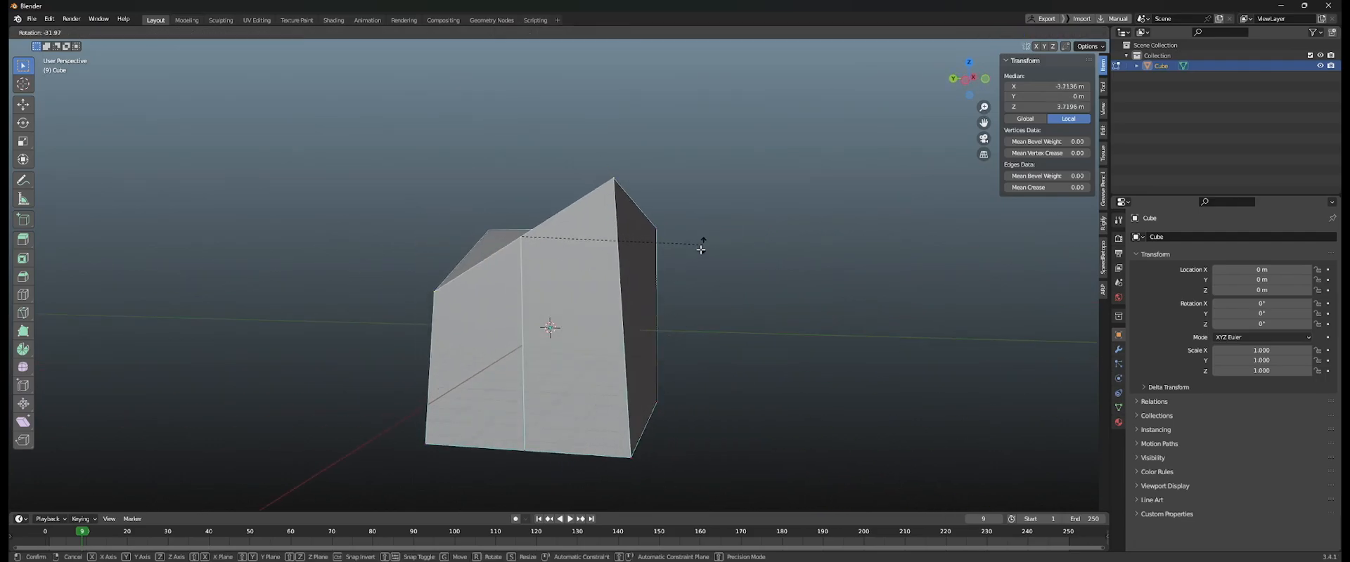
right_click(692, 314)
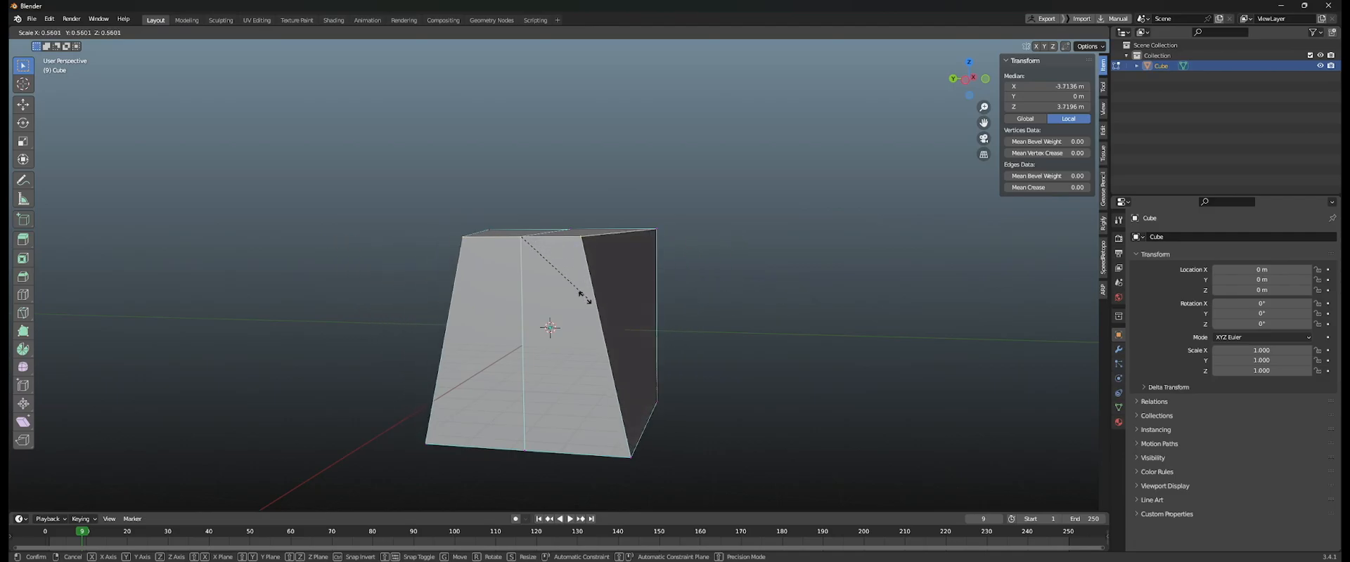
right_click(576, 295)
Extend the selection to all vertices of the cube's top and try Shrink/Fatten on them.
mouse_move(566, 312)
shift+middle_down()
mouse_move(590, 282)
mouse_move(555, 309)
shift+middle_up()
shift+drag(507, 125, 805, 241)
middle_drag(756, 287, 724, 323)
key(alt+s)
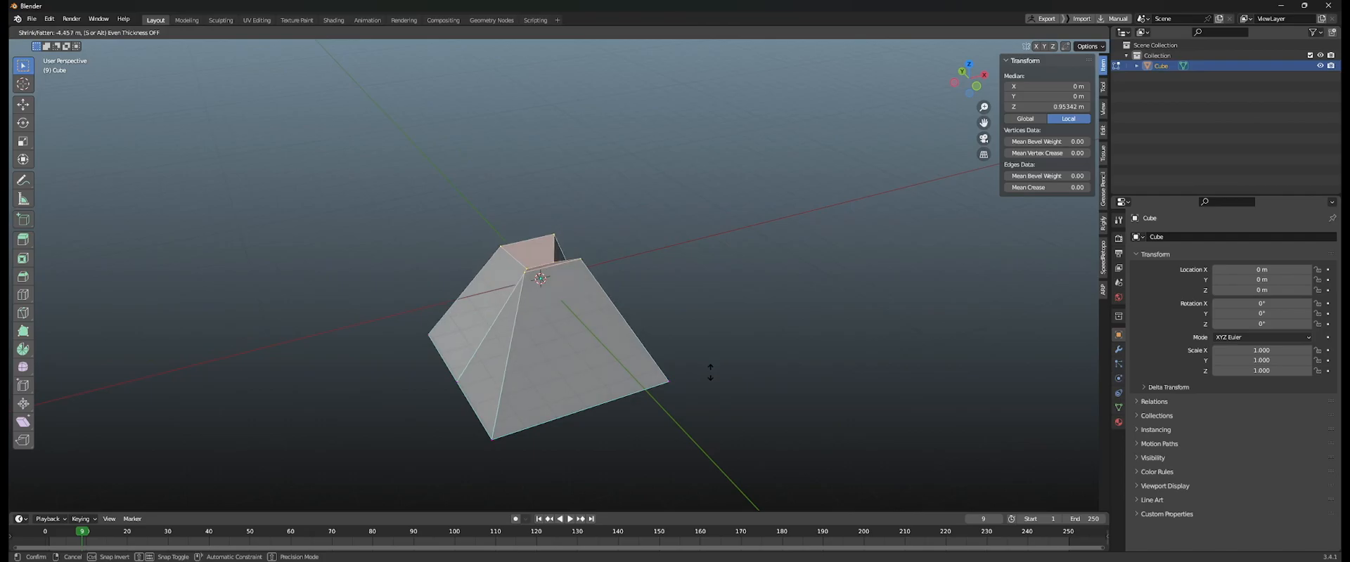
click(795, 248)
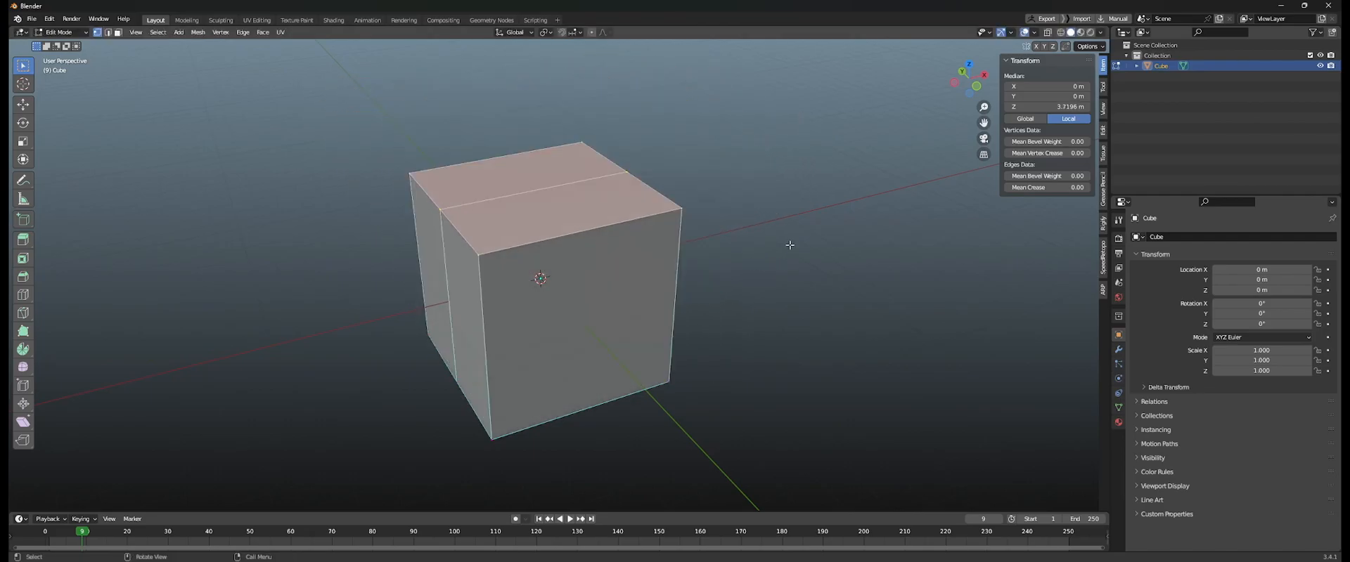
Display the vertex, split and face normals in the viewport overlays with a size of 0.94.
click(1035, 32)
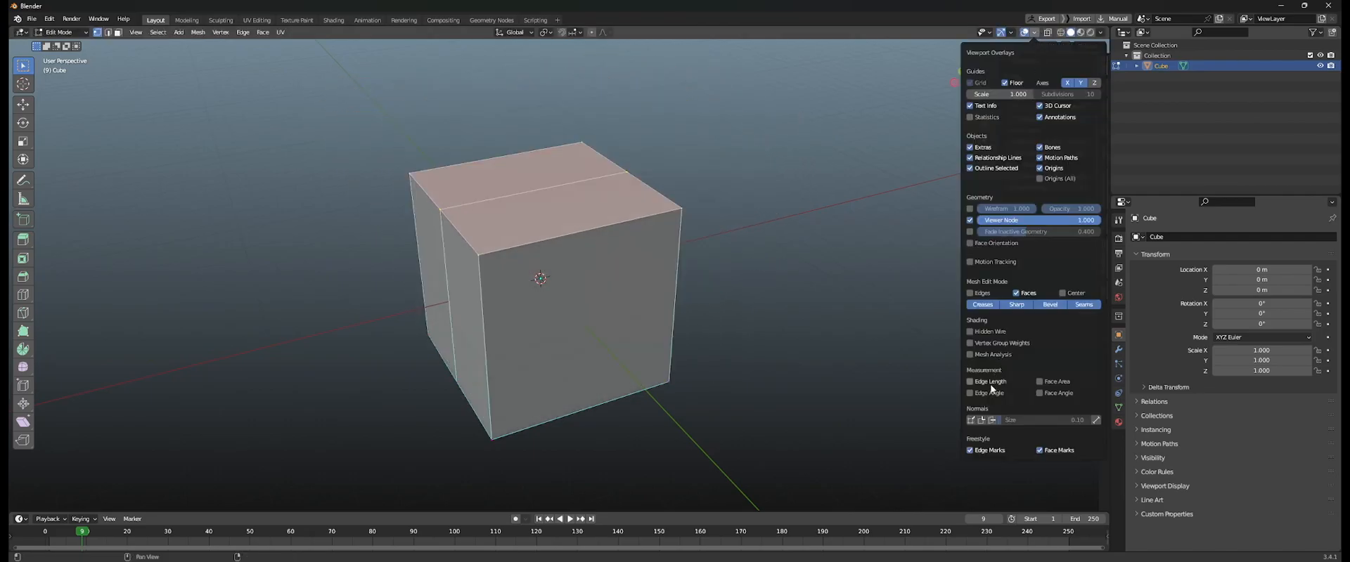
click(993, 420)
drag(1014, 420, 1039, 424)
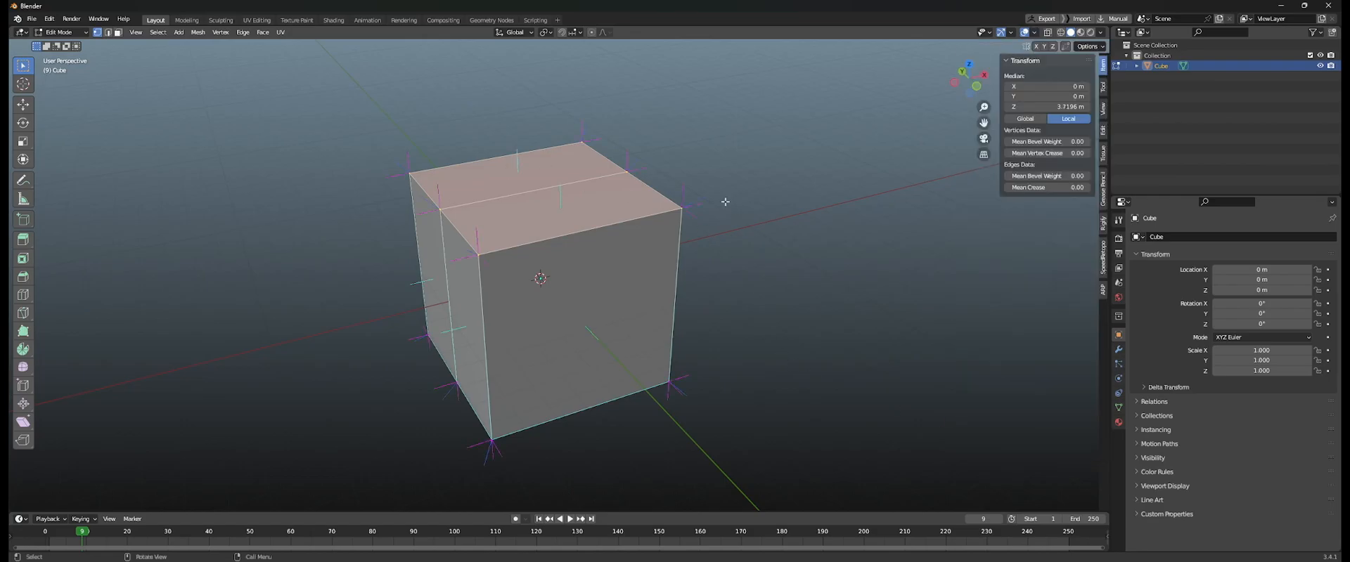
scroll(737, 209, up, 4)
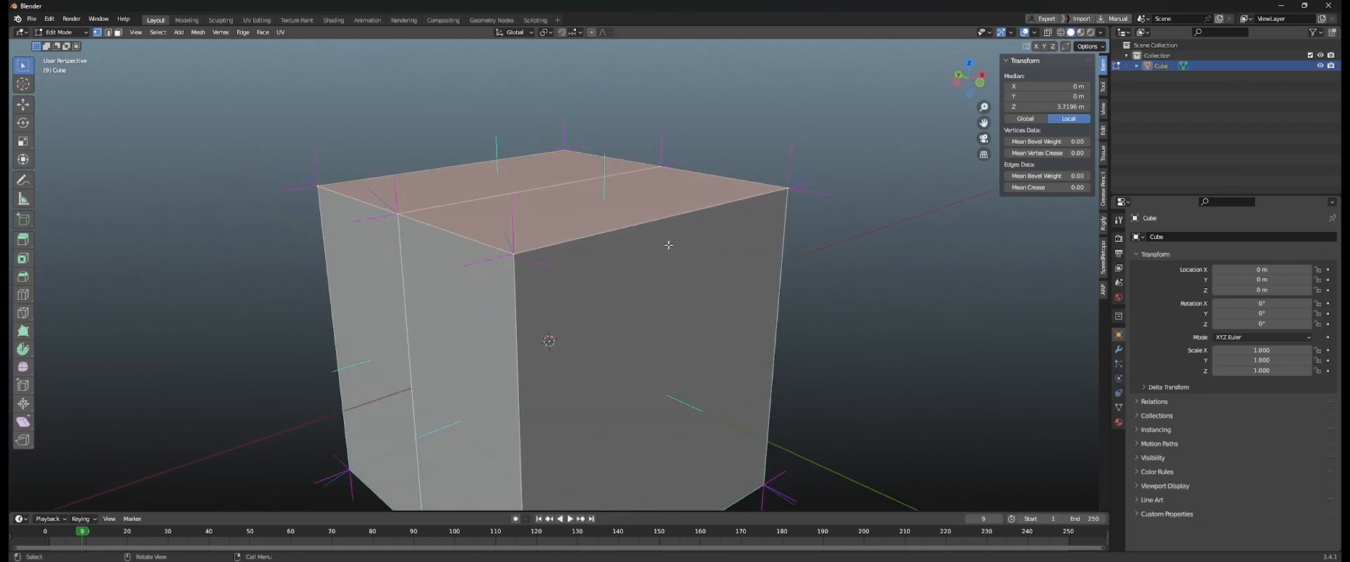
middle_drag(670, 241, 638, 241)
scroll(626, 222, down, 2)
scroll(614, 222, up, 2)
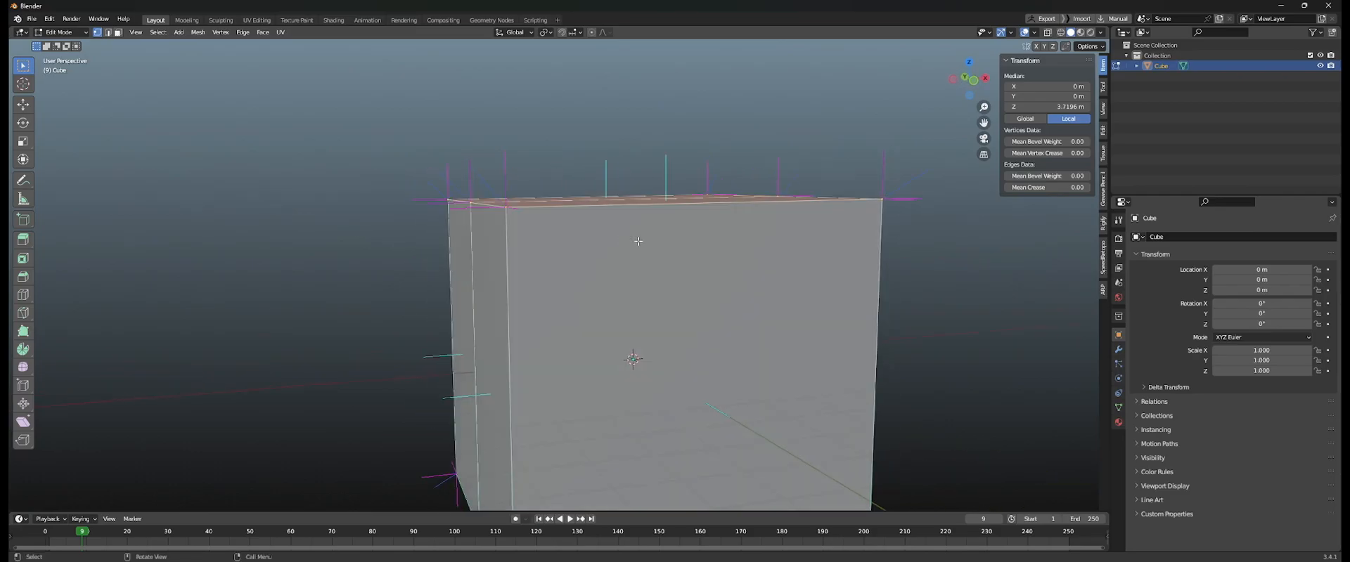
Select the top corner vertex at negative X and negative Y and extend the selection to the other vertices of the cube's top.
middle_drag(504, 207, 741, 241)
click(504, 200)
scroll(527, 211, up, 3)
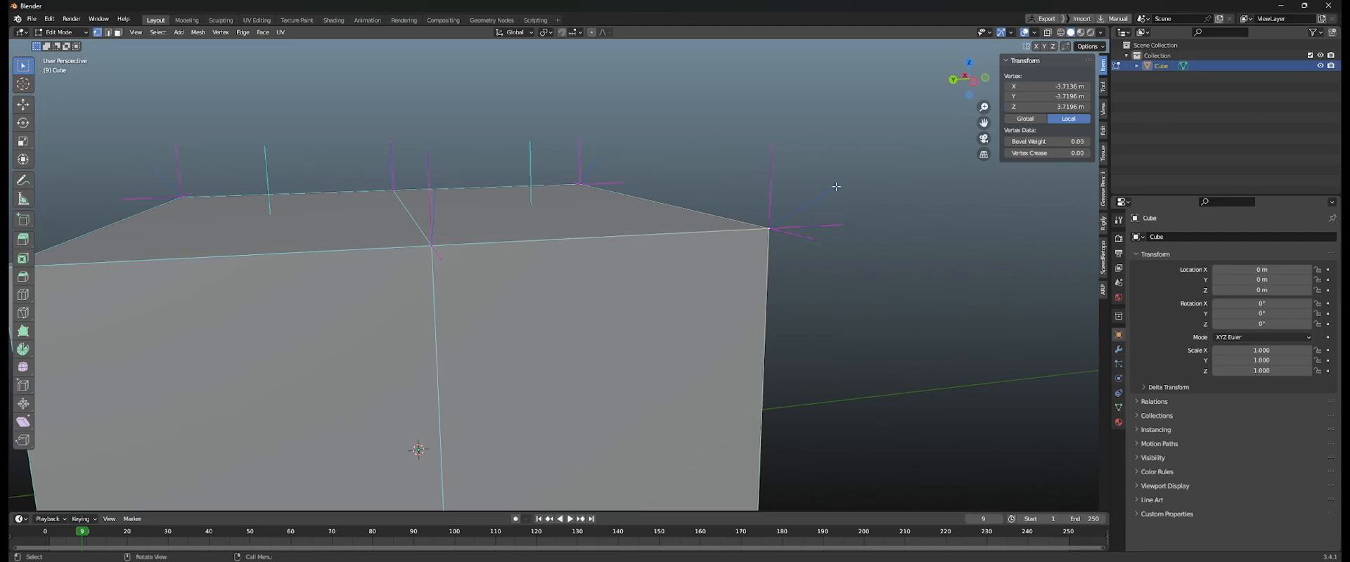
scroll(825, 183, down, 3)
shift+middle_drag(687, 265, 706, 203)
middle_drag(706, 202, 281, 138)
scroll(661, 200, up, 2)
shift+click(240, 152)
shift+click(592, 91)
shift+click(456, 85)
middle_drag(496, 119, 610, 166)
scroll(557, 141, down, 2)
middle_drag(610, 165, 708, 181)
scroll(708, 180, up, 3)
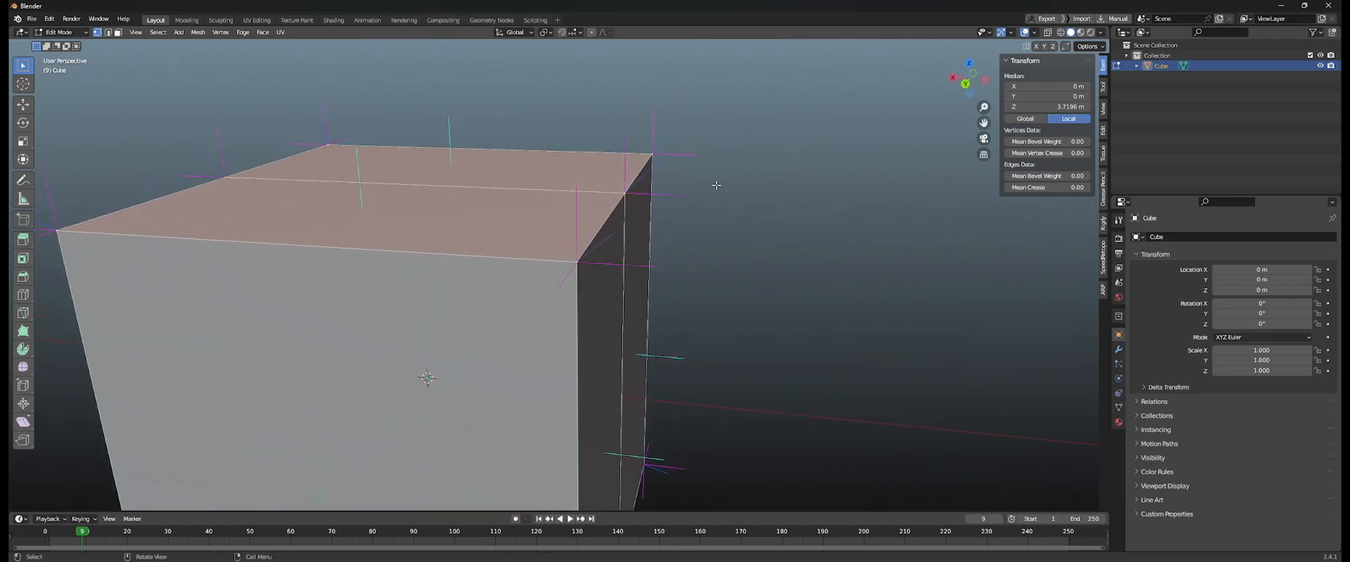
Select edges of the cube's top in edge select mode, and select both top faces in face select mode.
click(518, 176)
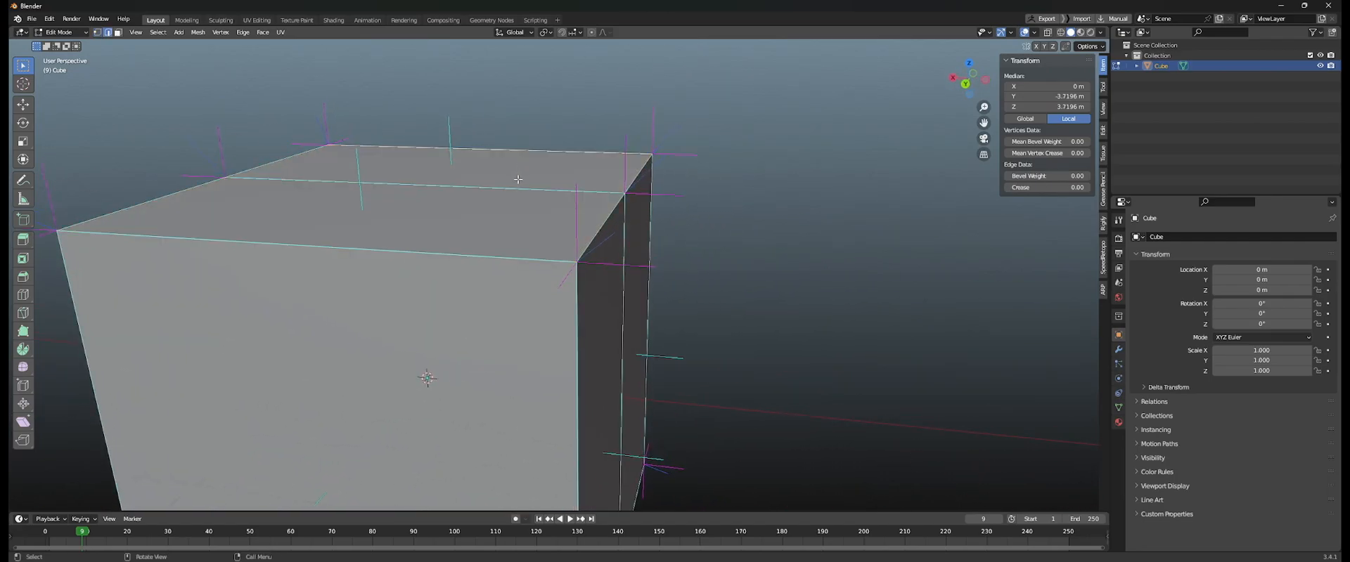
shift+click(455, 249)
shift+click(511, 190)
shift+click(542, 153)
key(3)
click(540, 175)
shift+click(527, 209)
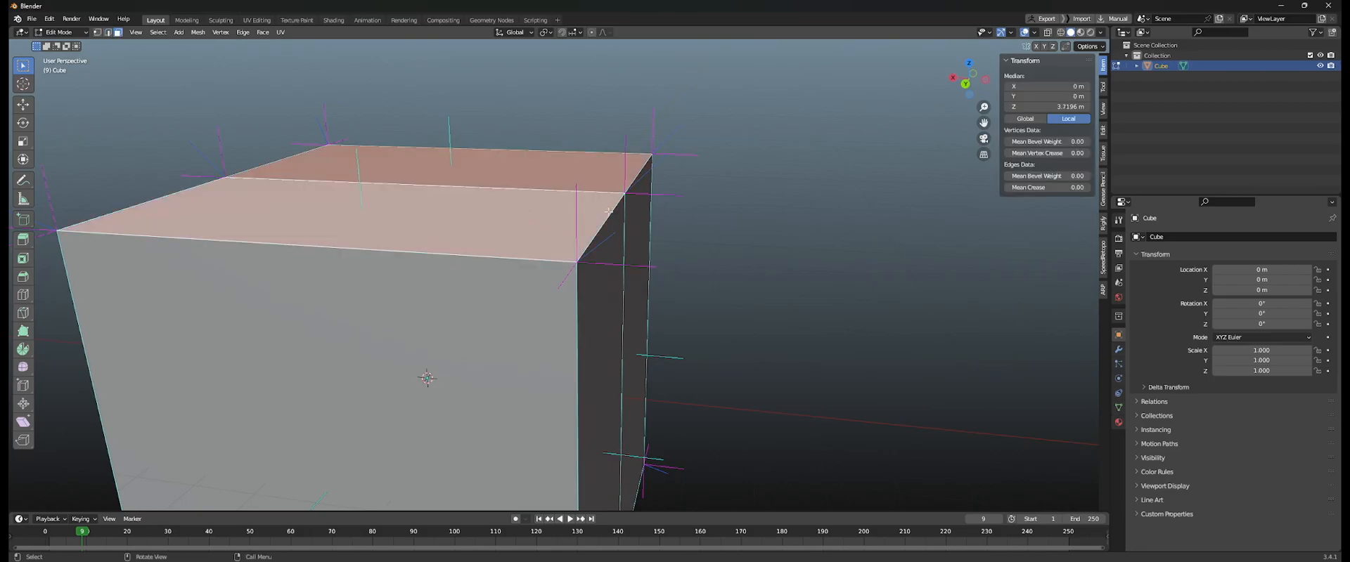
Return to vertex select mode and select the three vertices along the top edge on the negative X side.
key(1)
click(579, 259)
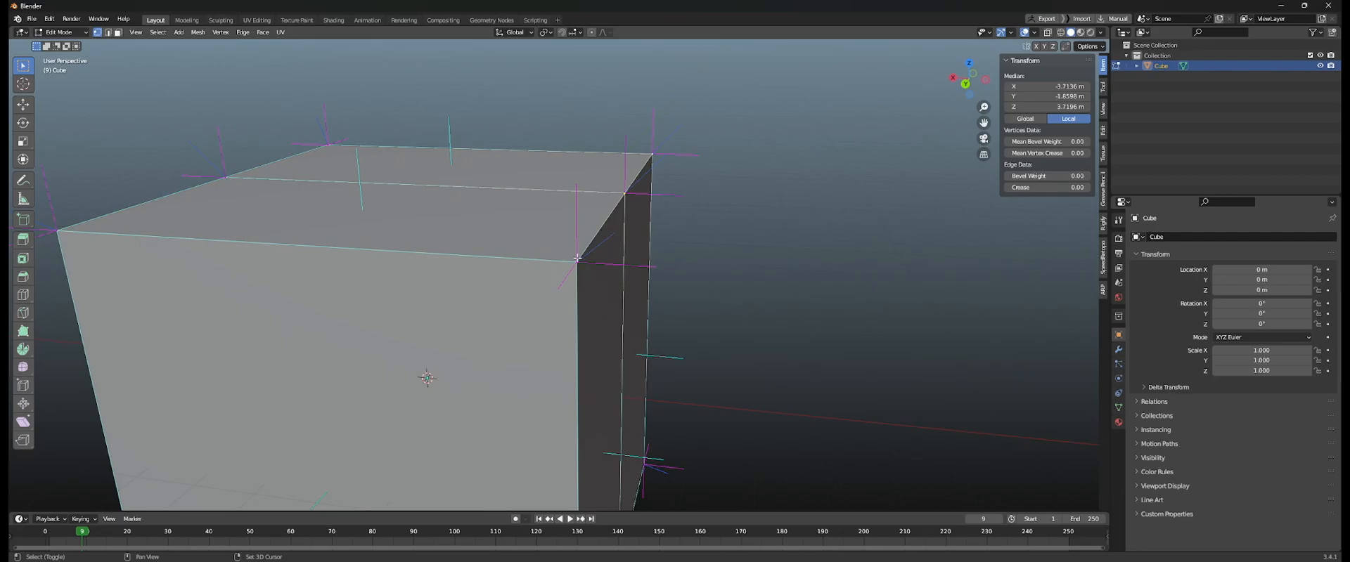
shift+middle_drag(641, 267, 617, 204)
shift+click(575, 233)
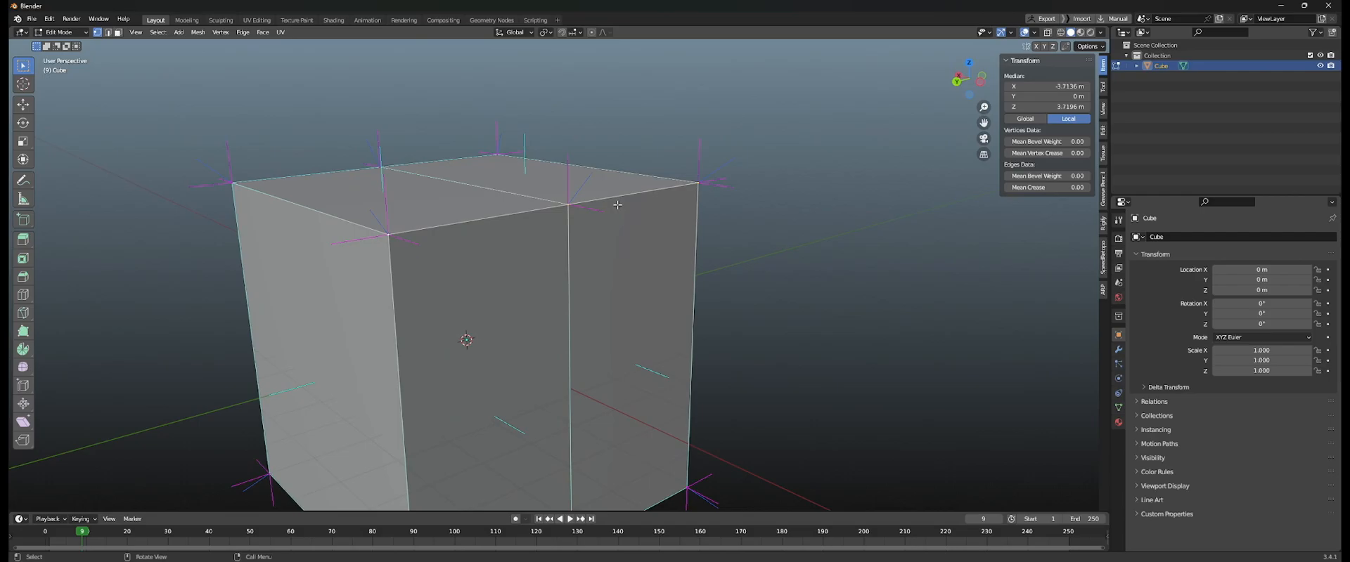
Delete the cube's top corner vertex at positive X and positive Y.
click(244, 190)
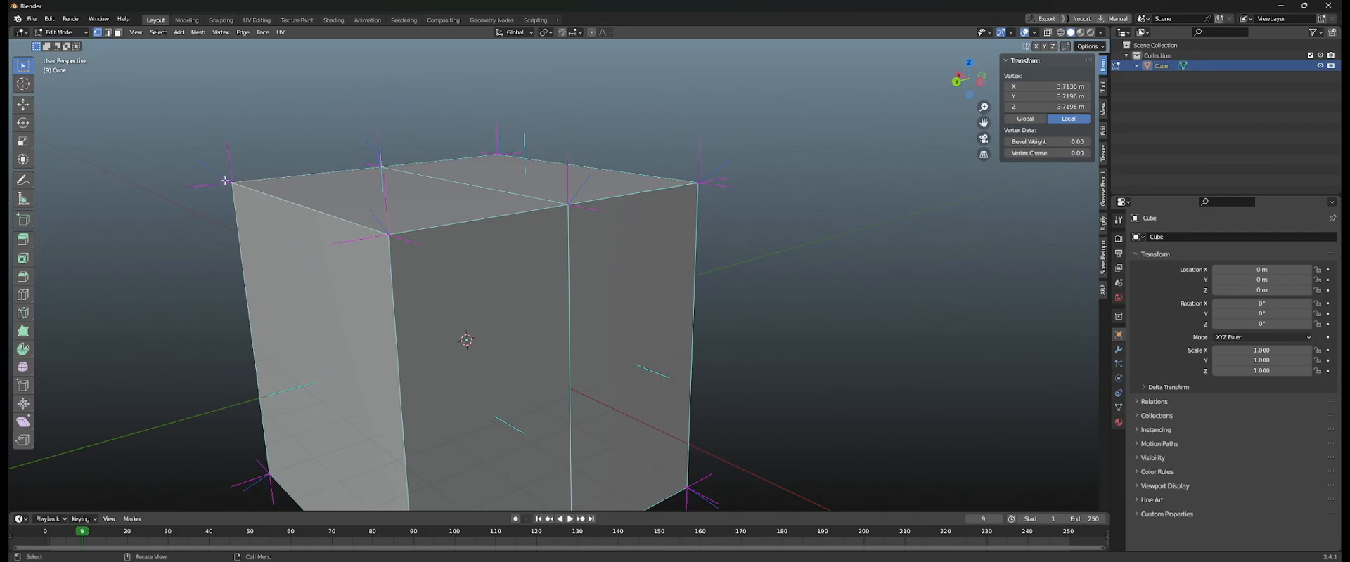
middle_drag(197, 181, 267, 182)
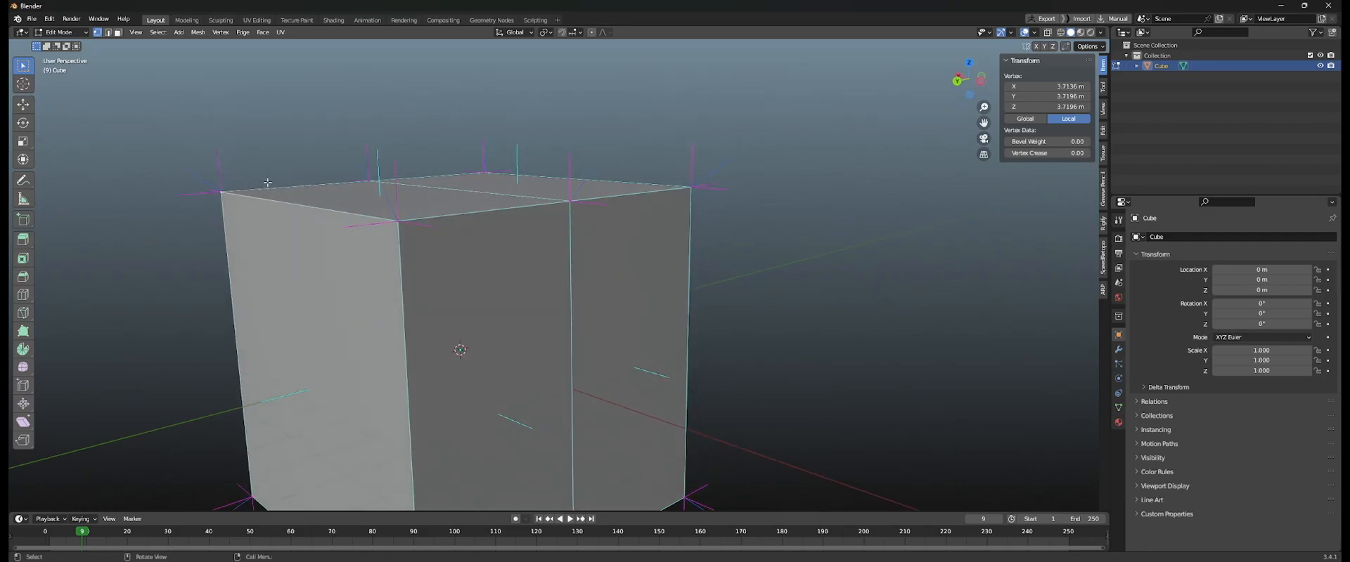
key(x)
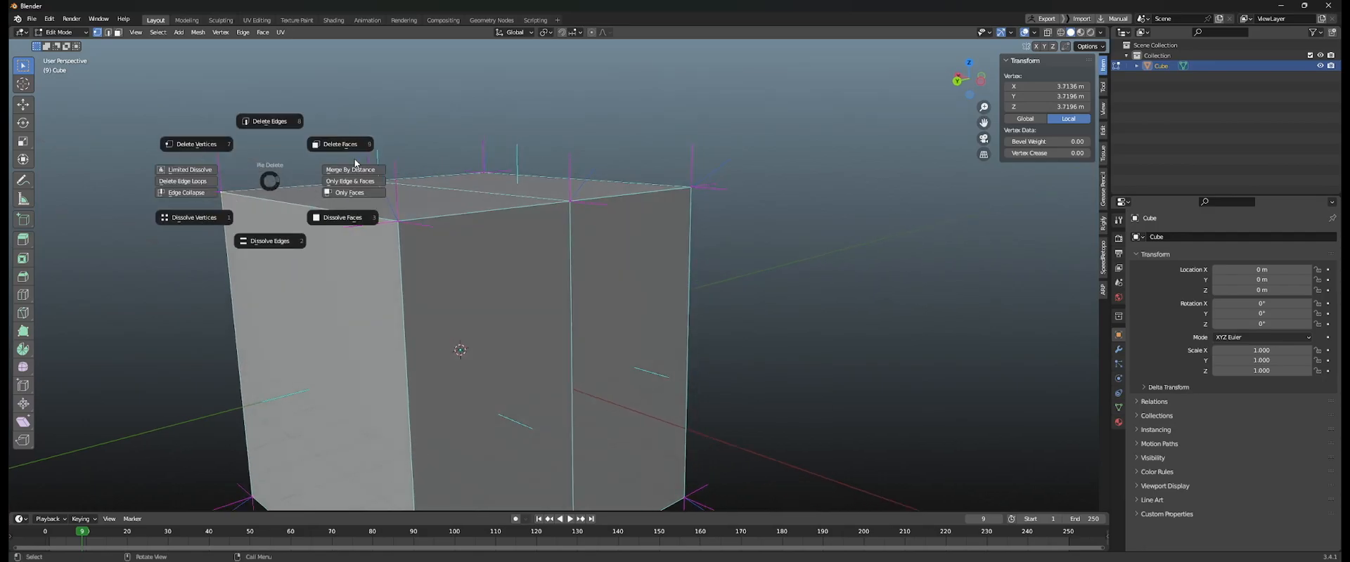
click(211, 146)
middle_drag(326, 185, 437, 218)
scroll(406, 192, up, 2)
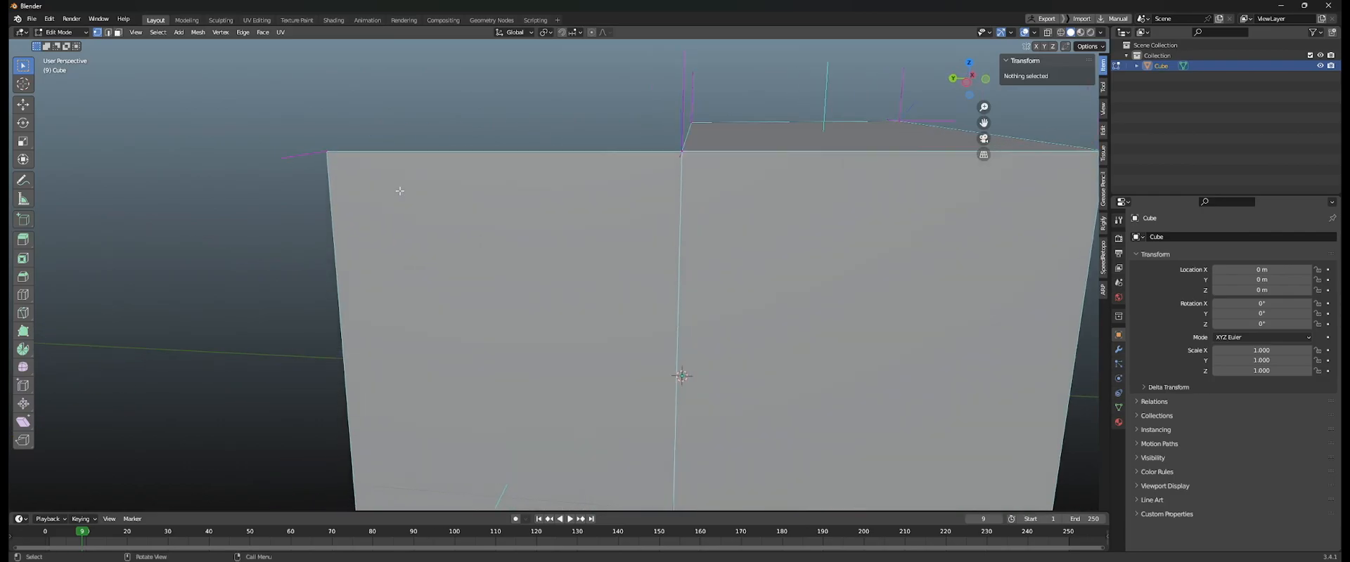
Select the top corner vertex at negative X and positive Y and hide the split and face normals, keeping only vertex normals displayed.
click(322, 155)
middle_drag(322, 155, 512, 206)
middle_drag(560, 175, 534, 175)
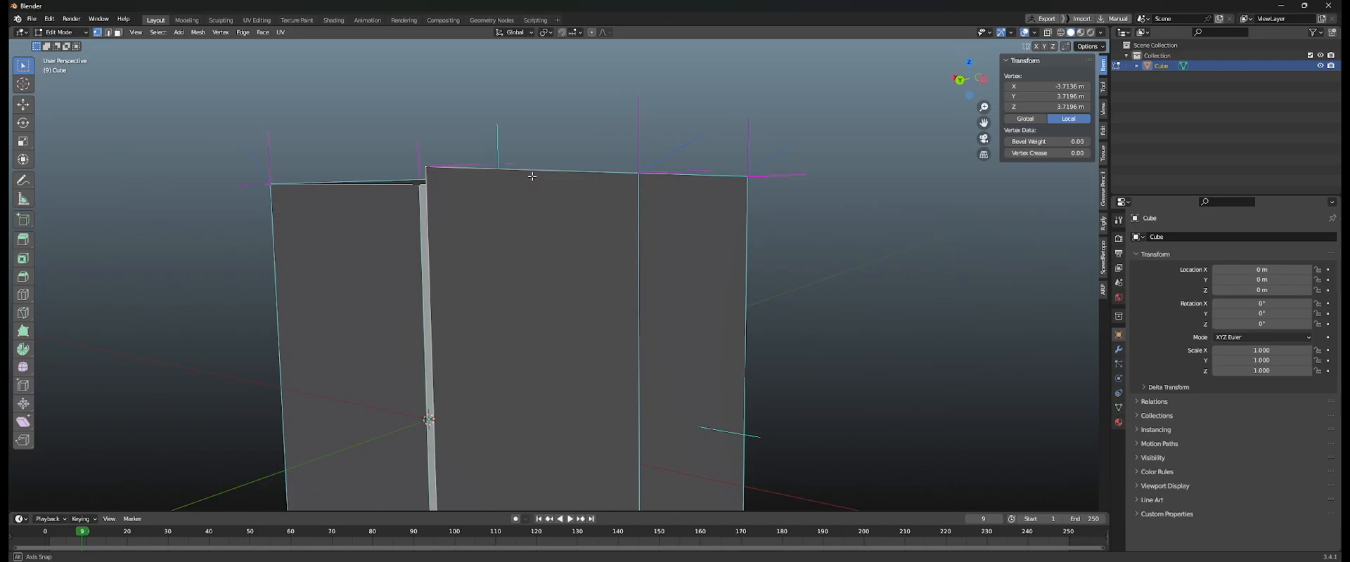
click(1036, 33)
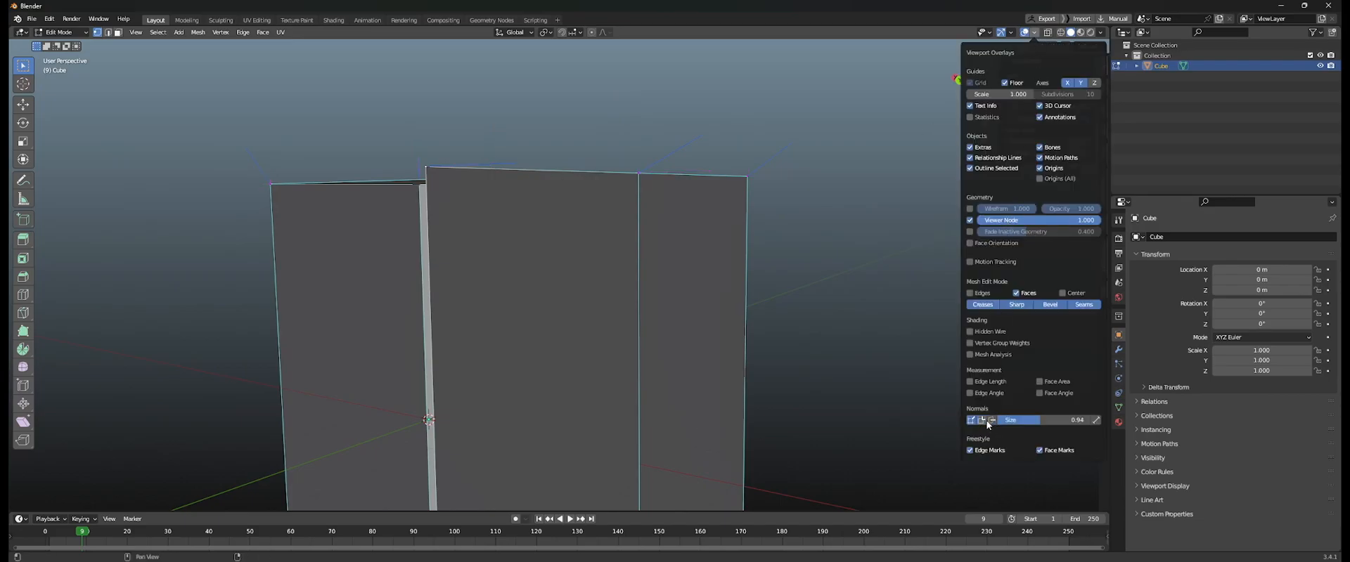
middle_drag(572, 217, 512, 266)
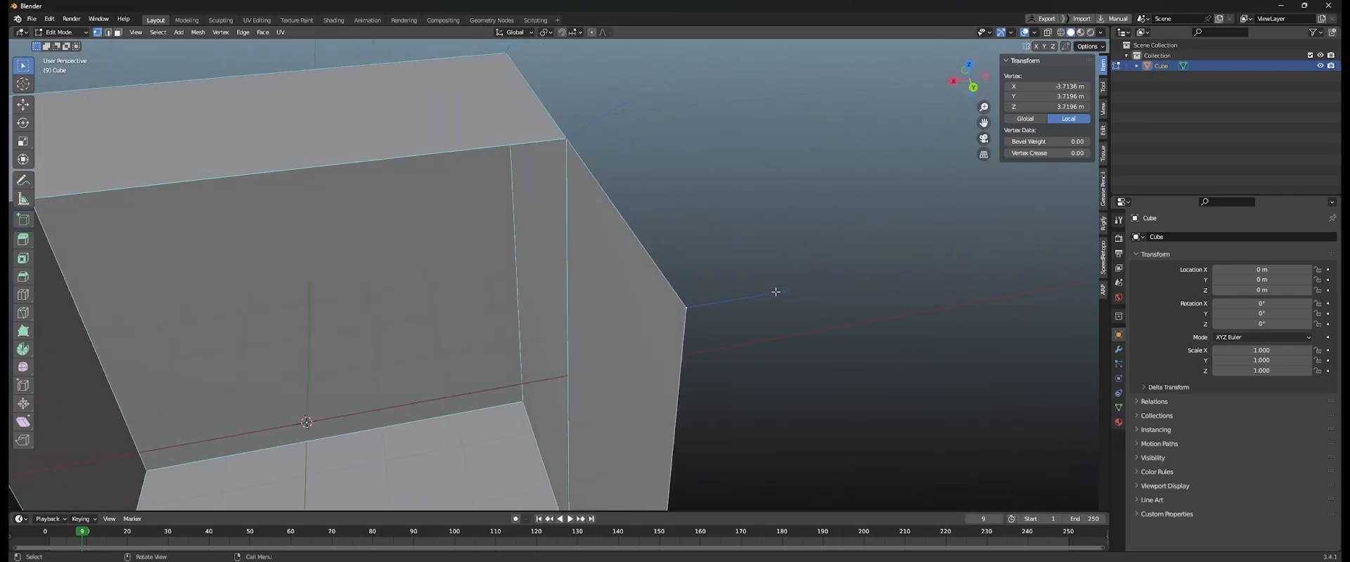
scroll(608, 133, down, 5)
middle_drag(615, 166, 540, 199)
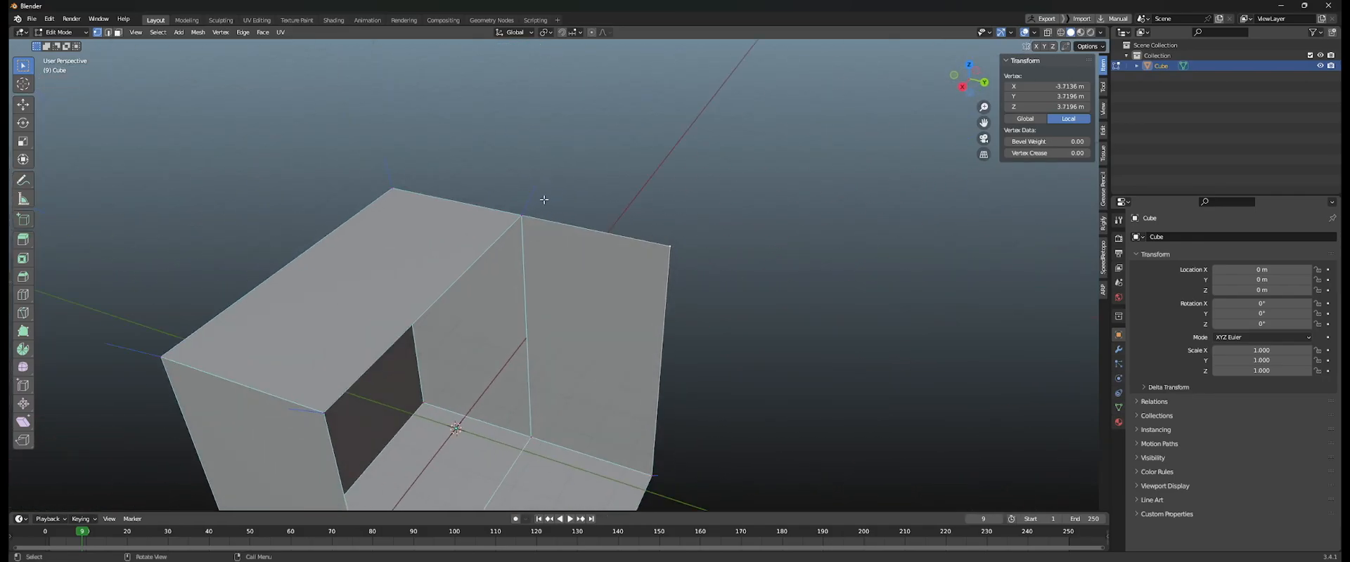
middle_drag(625, 229, 577, 230)
Undo the corner vertex deletion and the selections made around it.
key(ctrl+z)
key(ctrl+z)
key(ctrl+z)
middle_drag(711, 232, 594, 239)
scroll(599, 248, down, 3)
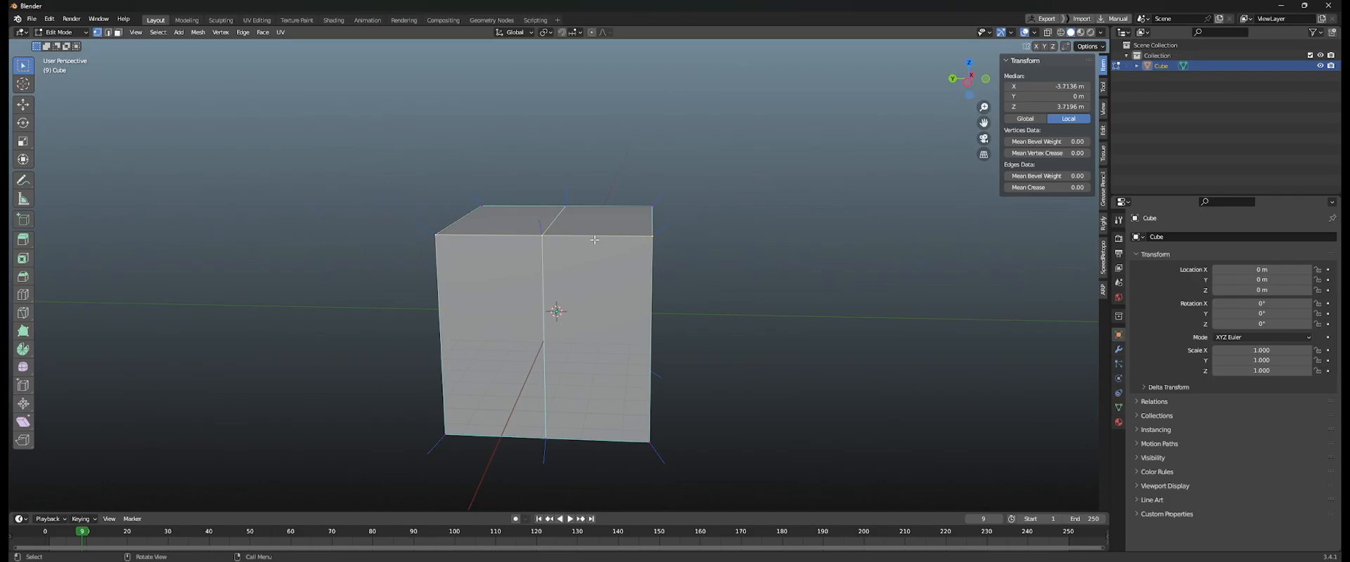
Turn off the vertex normals display in the viewport overlays.
click(1032, 33)
click(1011, 33)
click(1034, 34)
click(1033, 34)
click(971, 421)
middle_drag(783, 353, 563, 247)
Box-select all vertices of the cube's top and try Shrink/Fatten on them.
drag(388, 143, 802, 349)
middle_drag(801, 349, 745, 325)
key(alt+s)
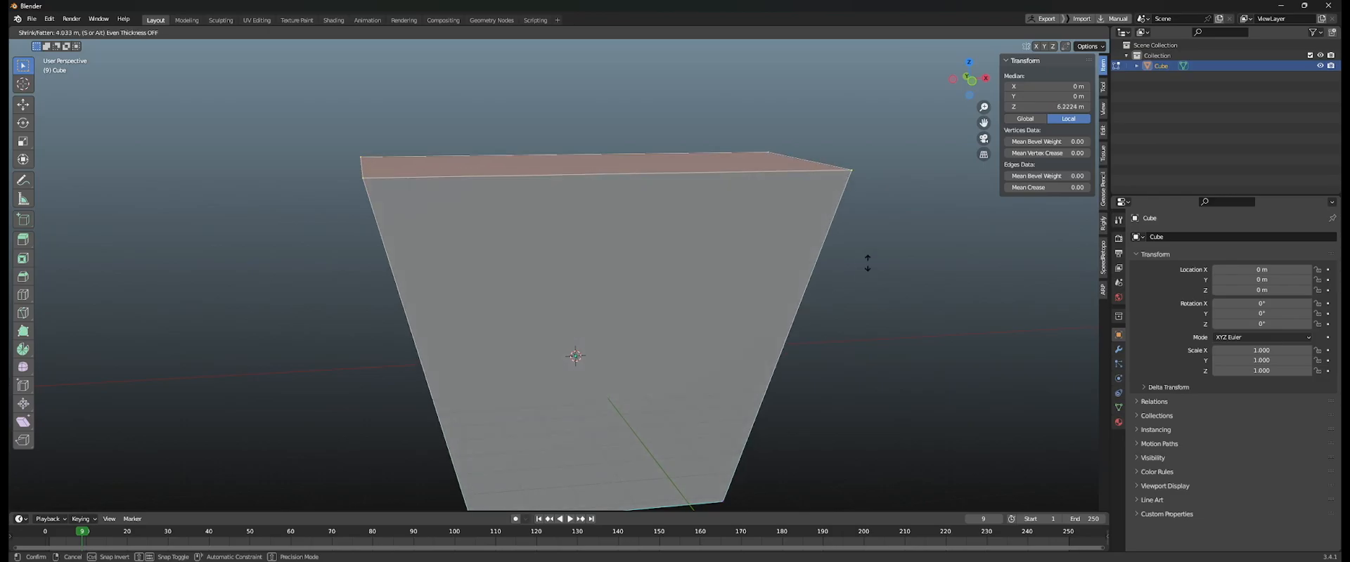
right_click(806, 309)
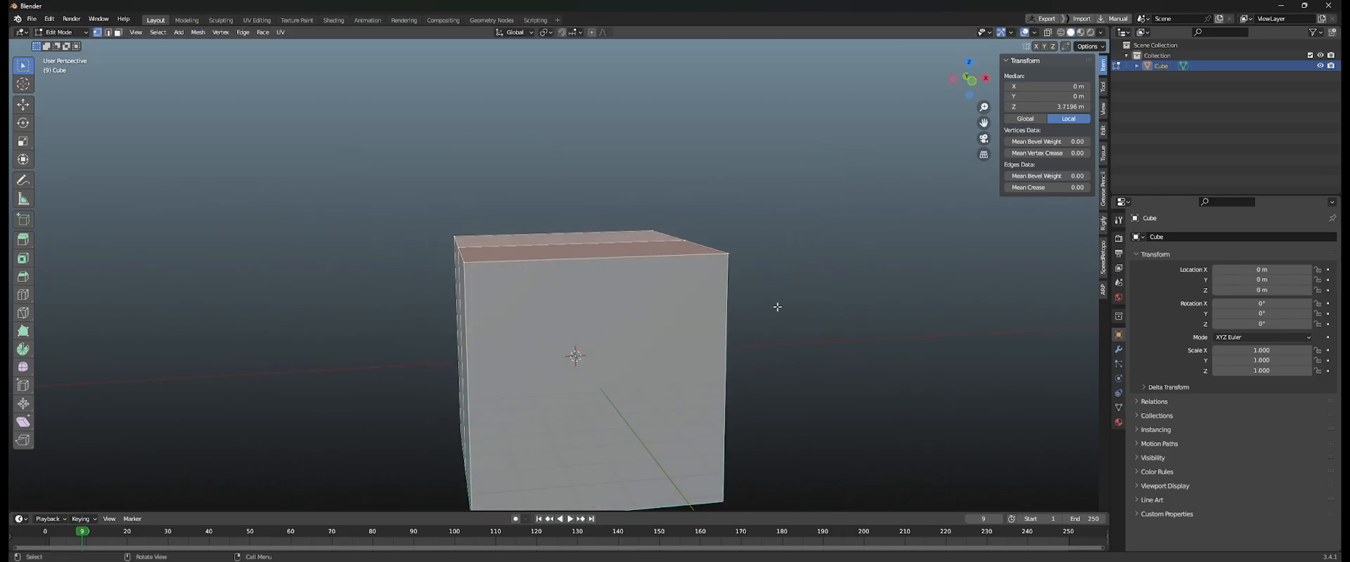
Display the vertex normals again and try Shrink/Fatten on the top vertices along them.
middle_drag(807, 304, 907, 330)
click(1033, 33)
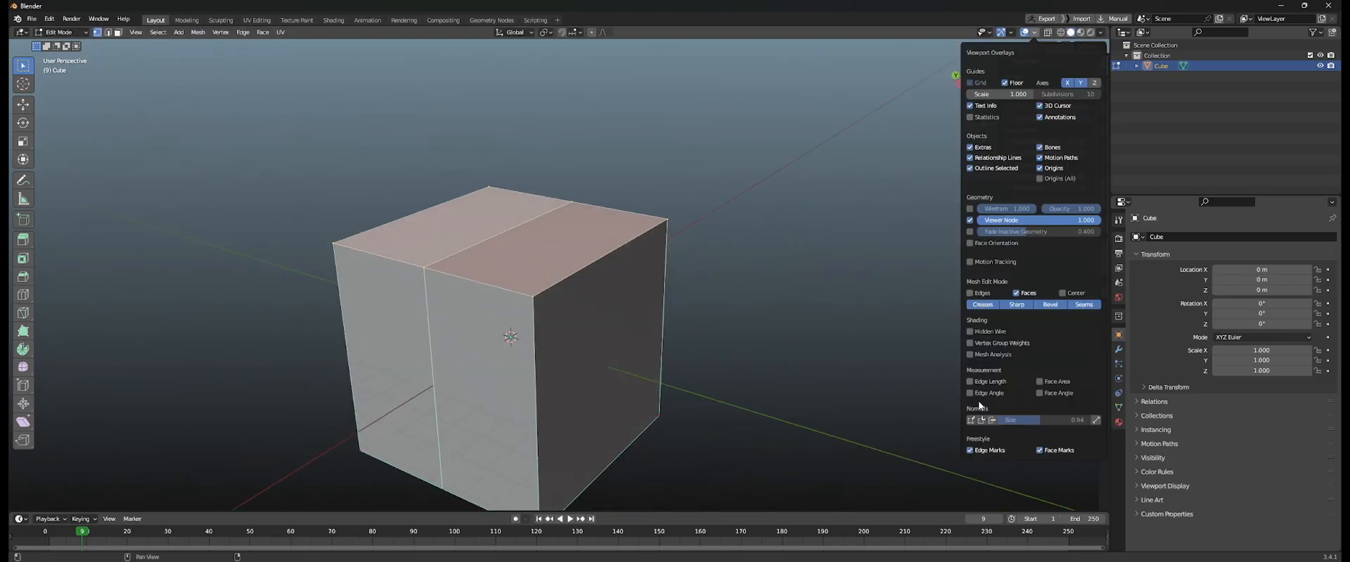
key(alt+s)
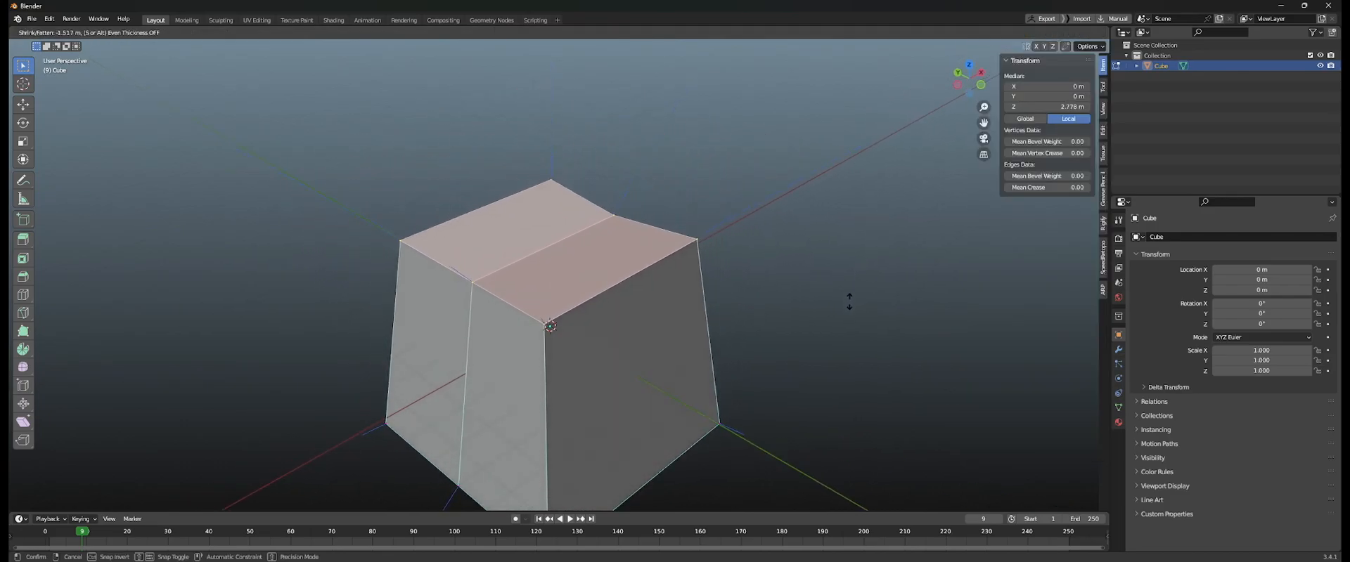
click(873, 224)
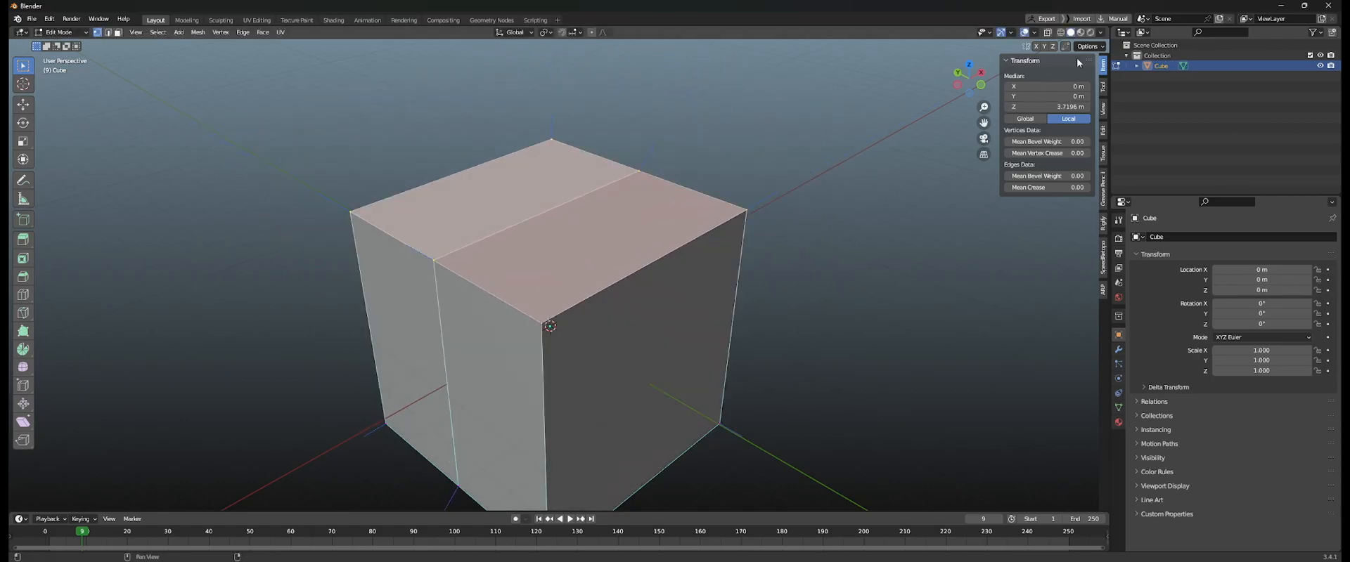
Hide the vertex normals and dissolve the edge loop running around the middle of the cube.
click(1034, 32)
click(971, 420)
middle_drag(790, 322, 629, 215)
scroll(660, 262, down, 3)
click(728, 258)
alt+click(605, 210)
key(x)
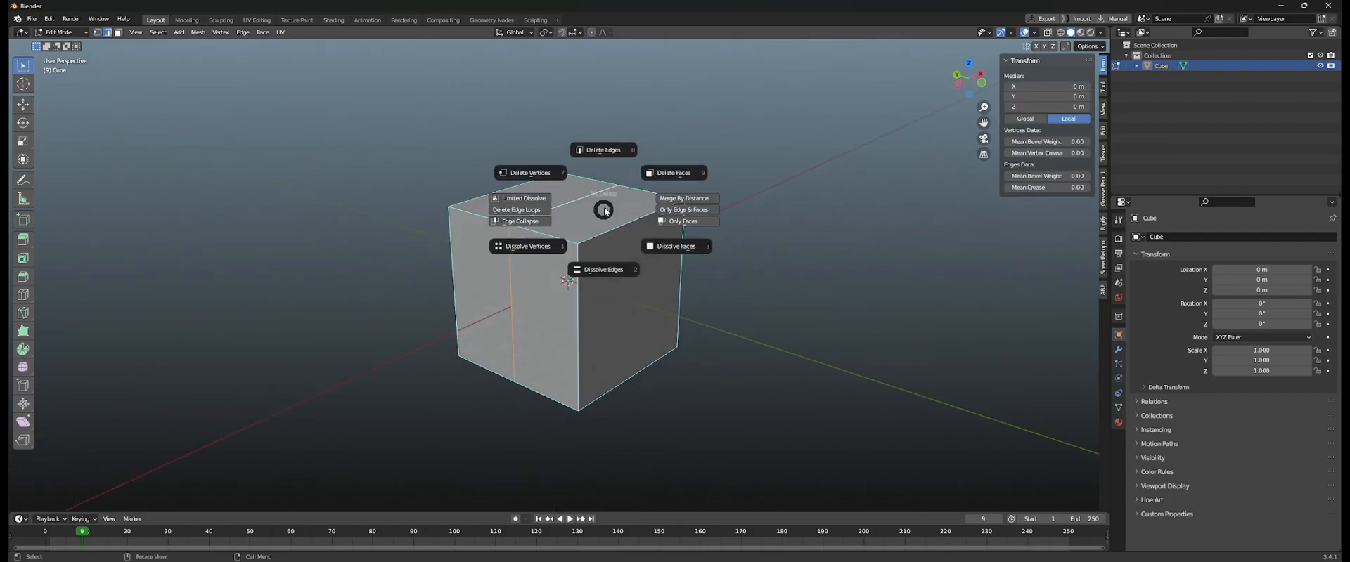
click(602, 269)
middle_drag(602, 270, 650, 247)
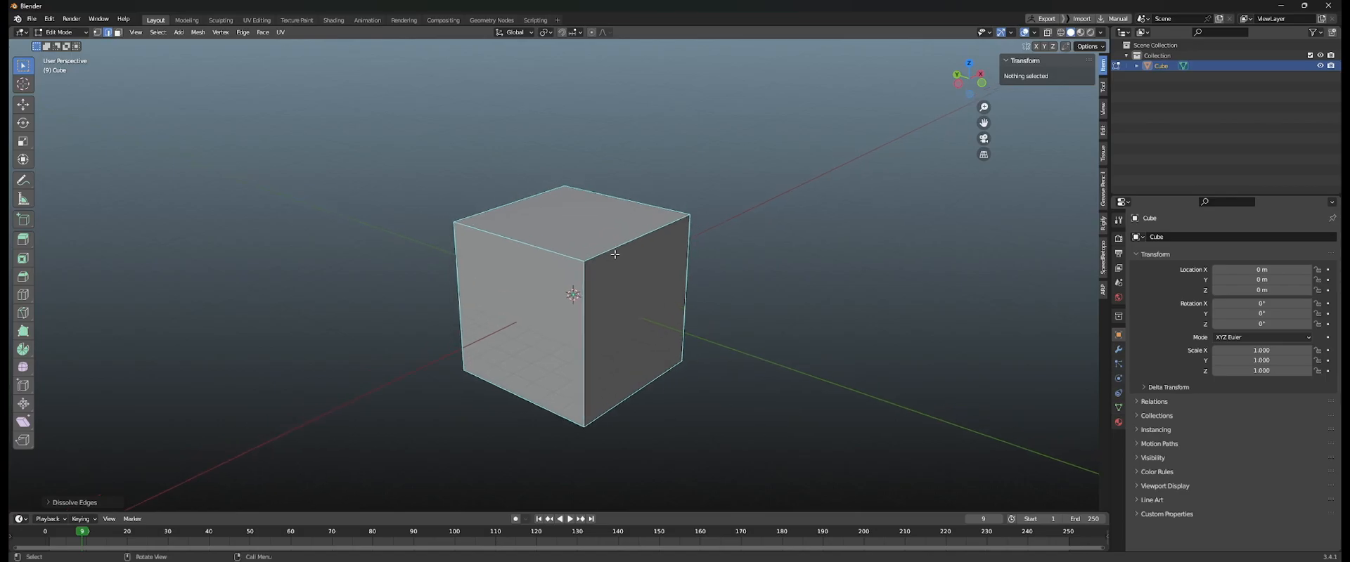
Select individual top edges of the cube, starting with the one on the negative X side.
scroll(650, 248, up, 1)
click(563, 212)
middle_drag(563, 213, 651, 241)
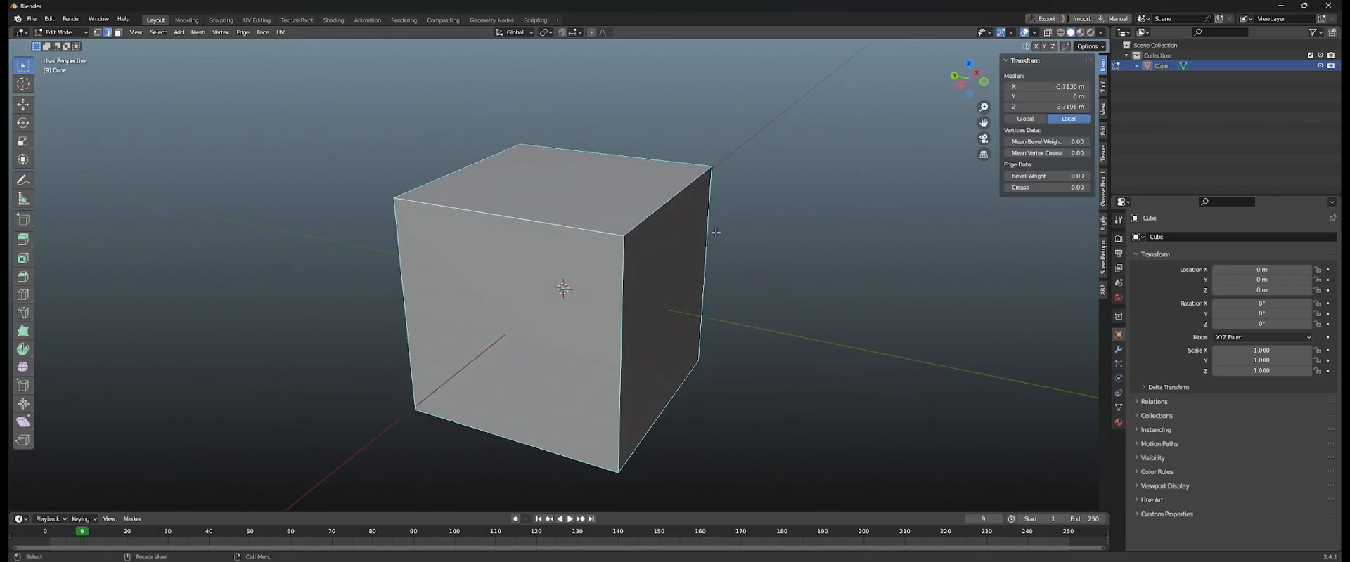
middle_drag(745, 210, 690, 241)
scroll(689, 241, down, 3)
shift+click(655, 203)
mouse_move(770, 213)
shift+middle_down()
mouse_move(736, 213)
mouse_move(786, 211)
shift+middle_up()
click(717, 220)
shift+middle_drag(578, 191, 606, 193)
click(606, 194)
shift+middle_drag(613, 240, 656, 243)
Add a horizontal loop cut around the upper part of the cube at about Z 1.96 m.
key(ctrl+r)
click(657, 271)
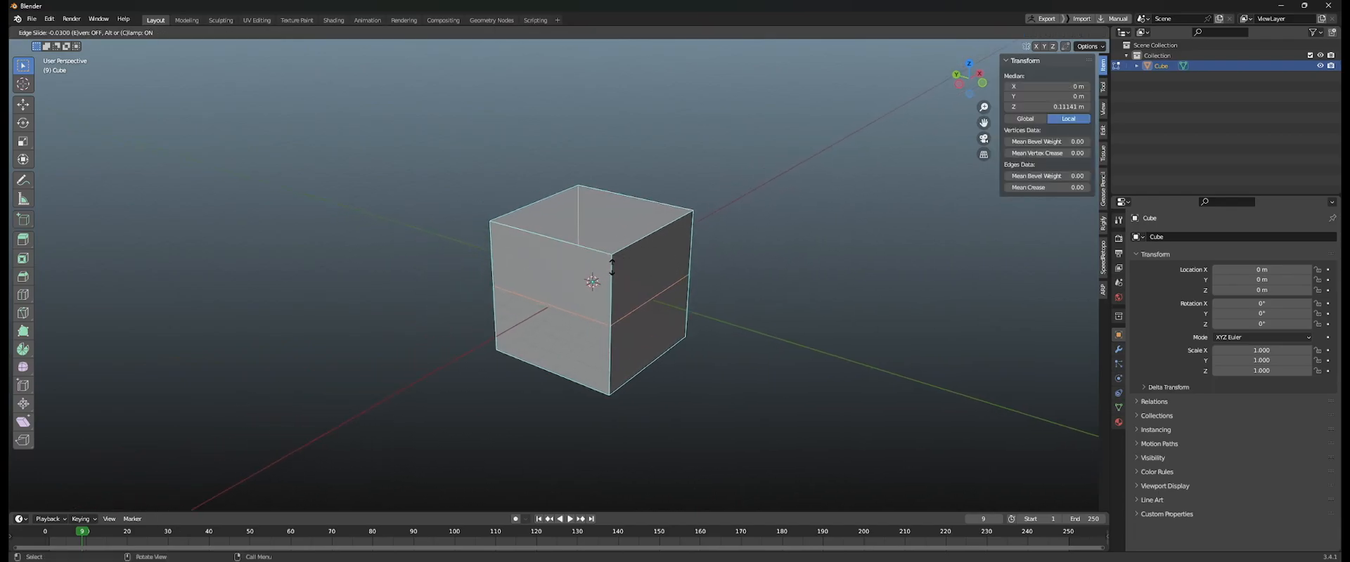
click(648, 226)
scroll(647, 228, up, 1)
click(714, 262)
Add a vertical loop cut around the cube, slid towards its negative Y side.
scroll(542, 274, up, 2)
shift+middle_drag(542, 274, 570, 233)
middle_drag(571, 233, 615, 233)
key(ctrl+r)
click(594, 223)
click(661, 226)
Select the horizontal edge loop, try Delete Edges on it and undo the deletion.
click(563, 276)
alt+click(563, 275)
key(x)
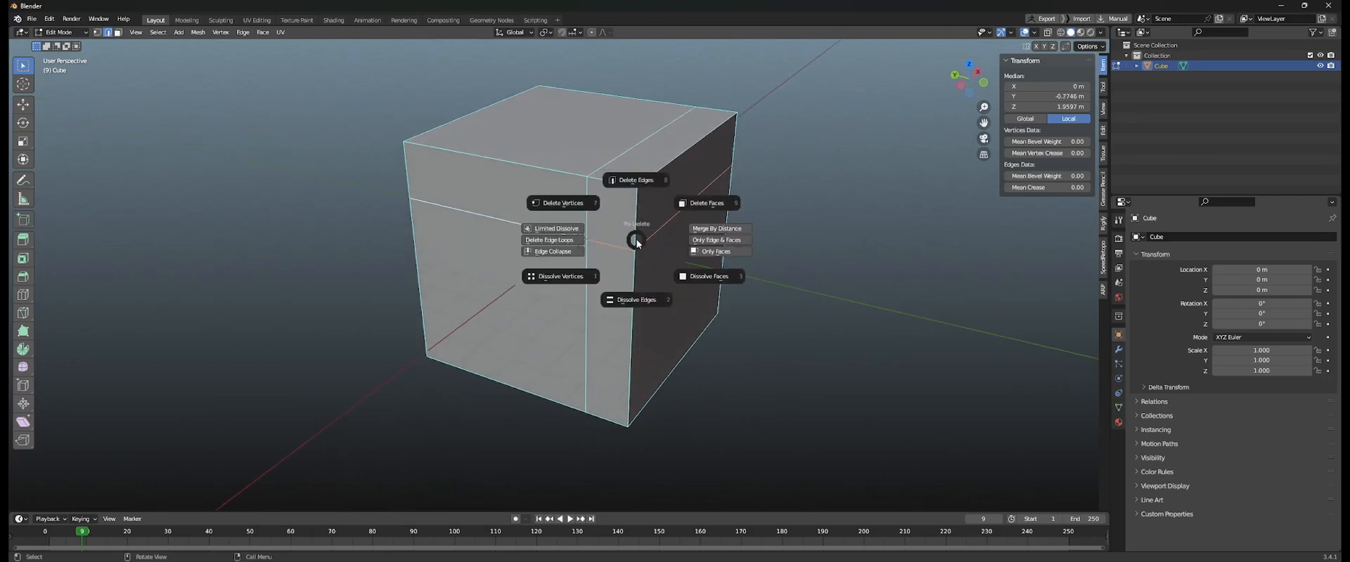
click(637, 173)
middle_drag(637, 173, 648, 199)
key(ctrl+z)
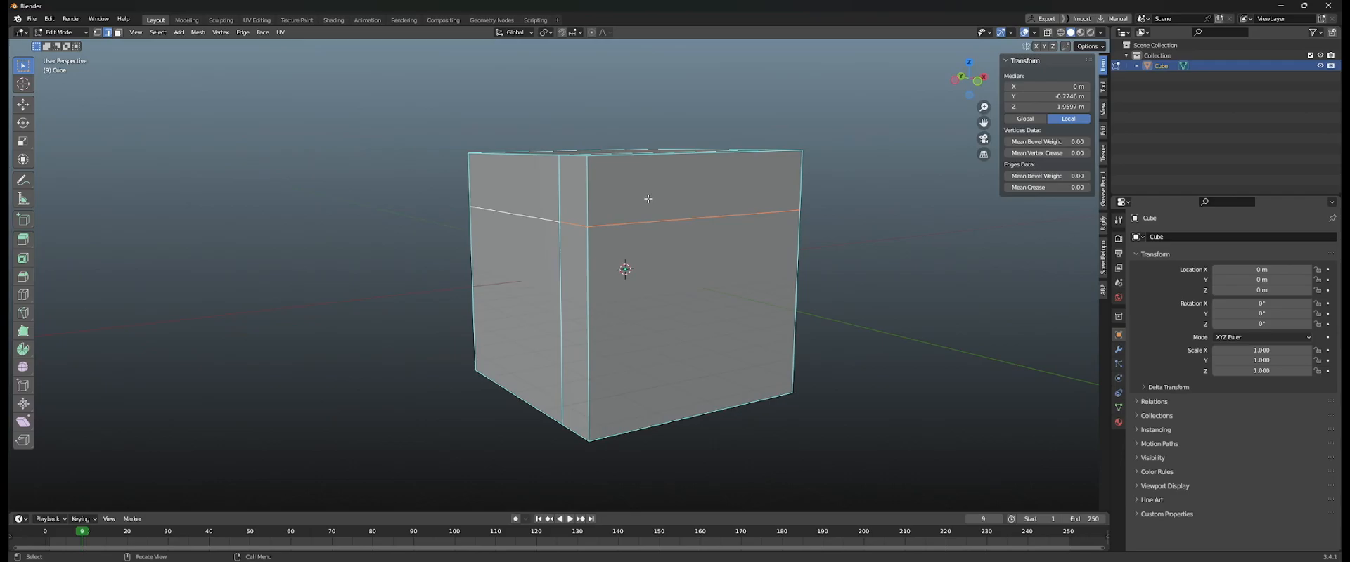
Try Delete Edges on the horizontal loop once more and undo it.
key(x)
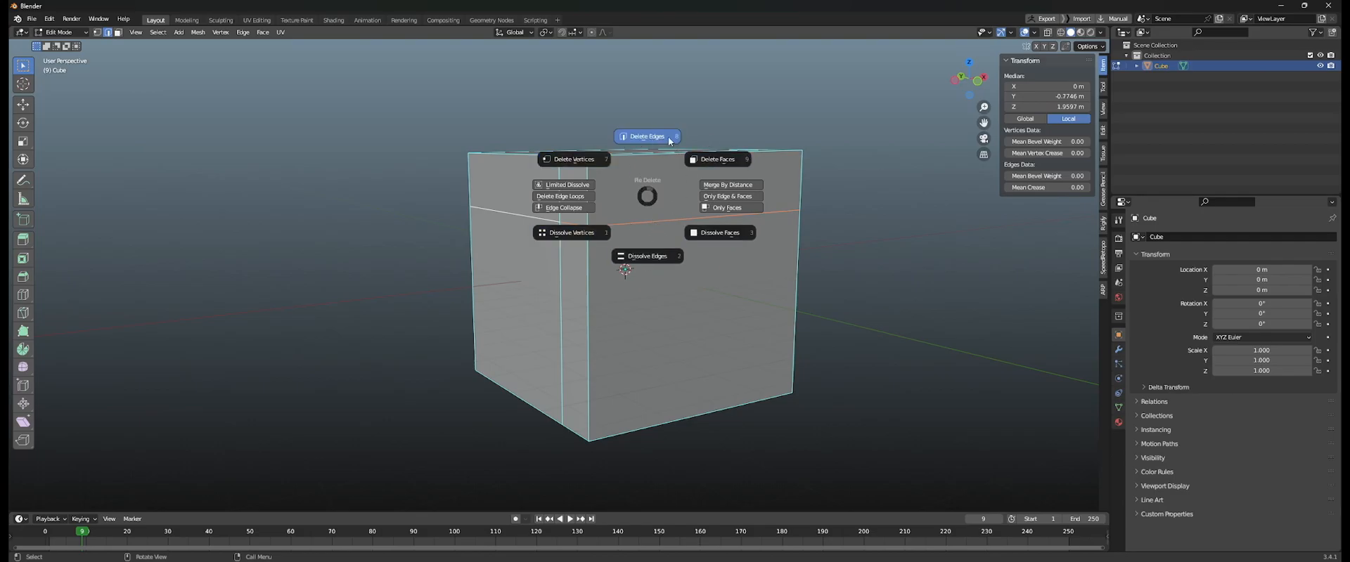
click(661, 149)
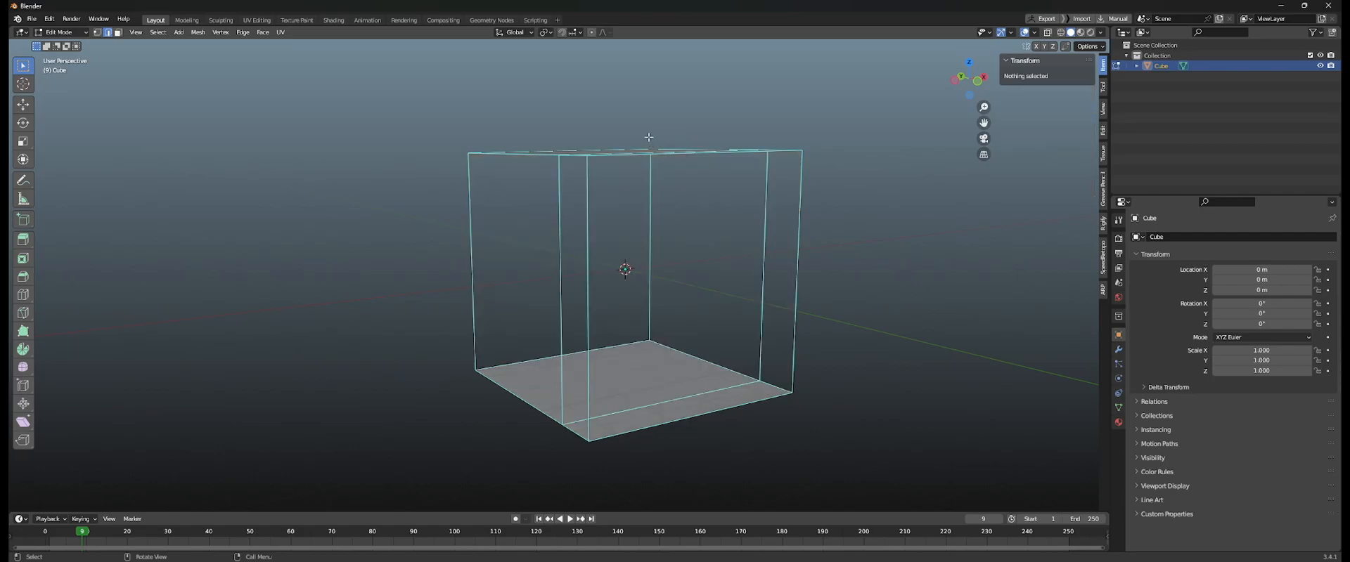
middle_drag(661, 150, 646, 224)
key(ctrl+z)
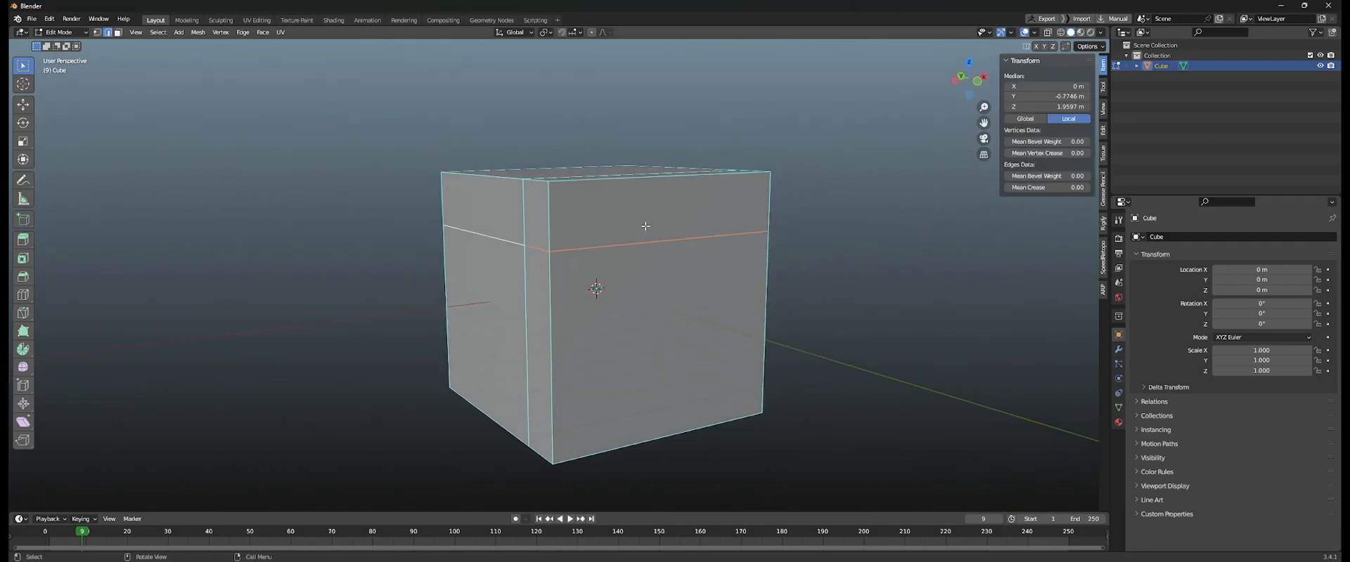
Dissolve the edges of the selected horizontal loop.
key(x)
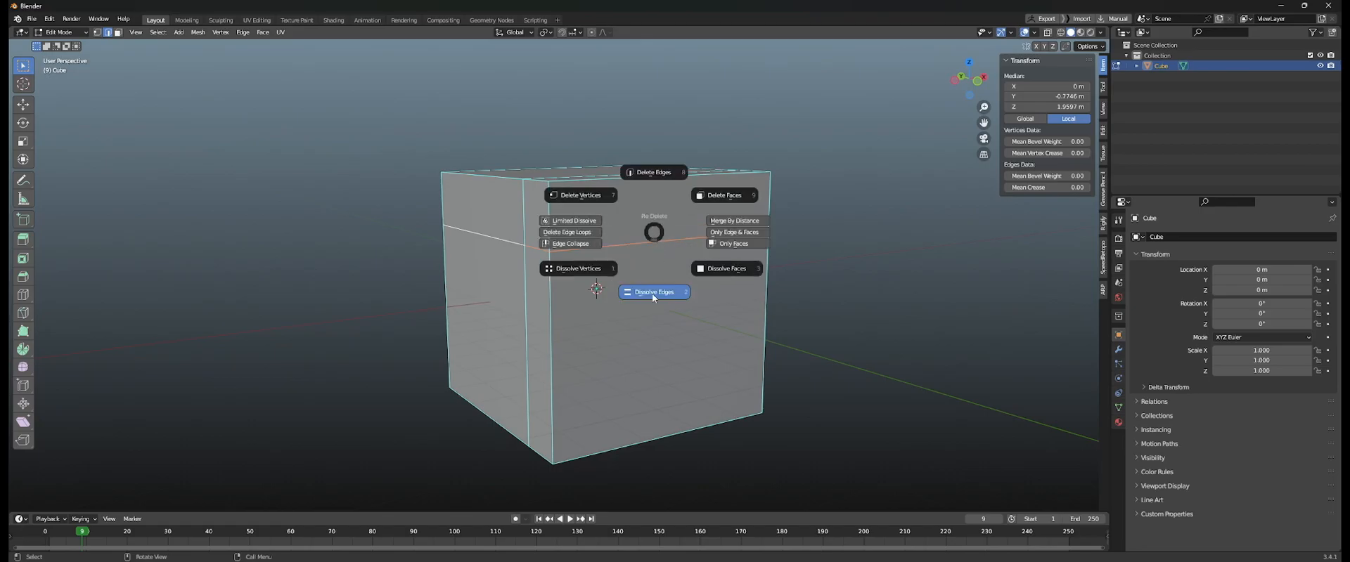
click(654, 295)
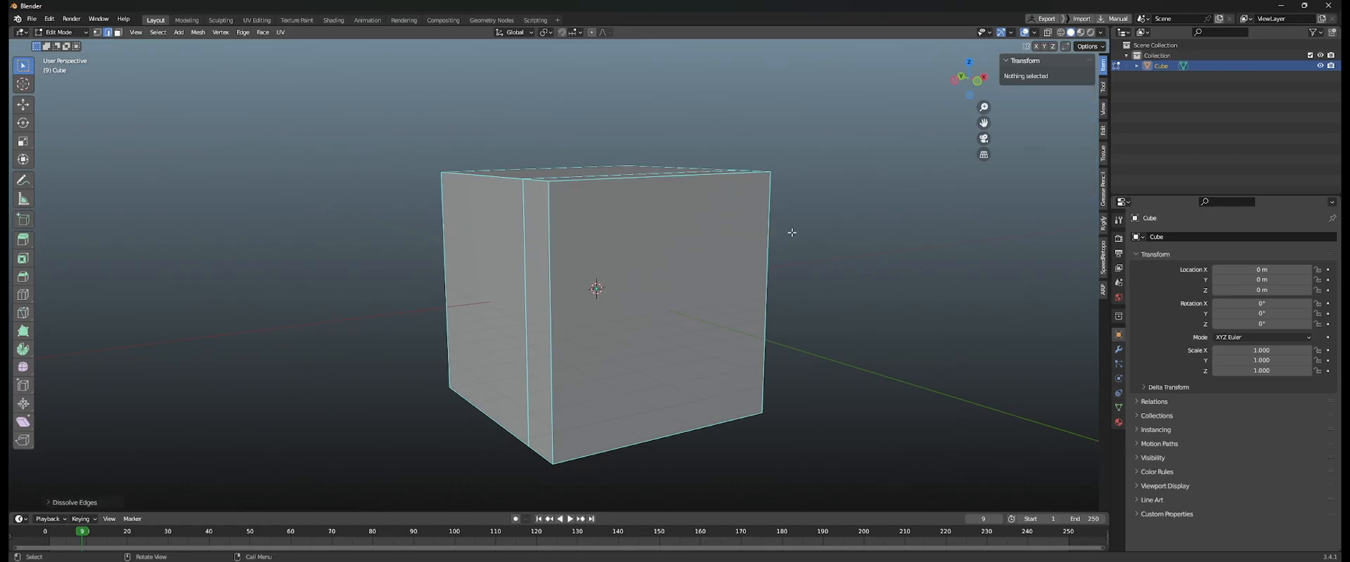
Select the remaining vertical edge loop near the cube's side and dissolve its edges.
middle_drag(791, 232, 529, 180)
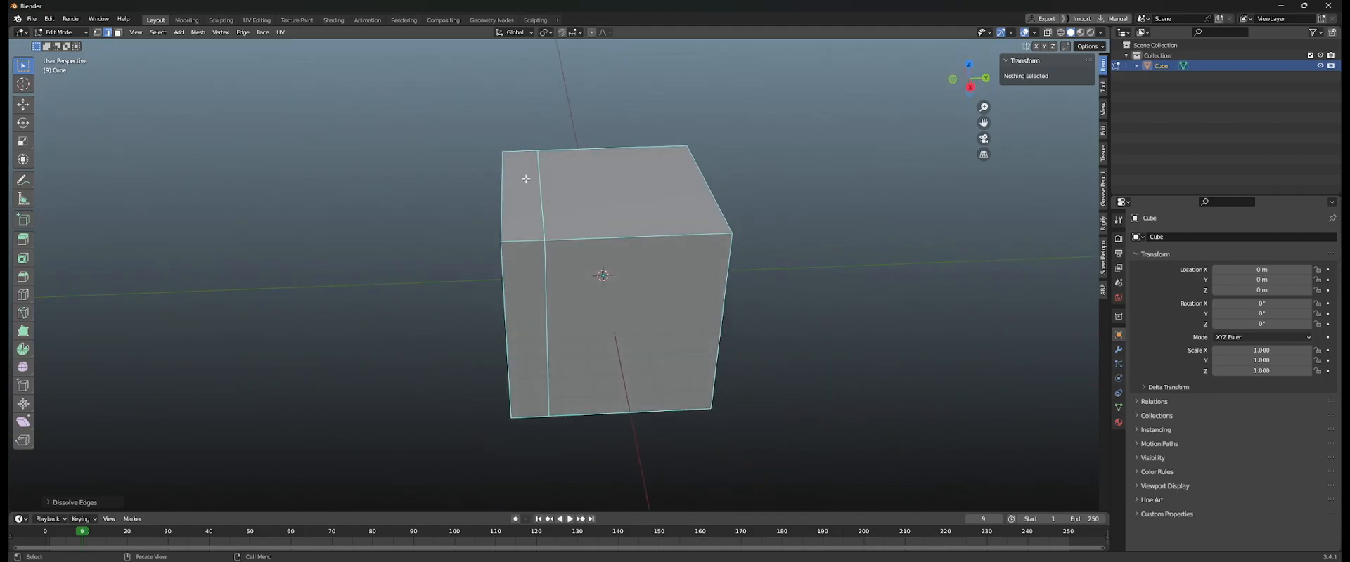
alt+click(539, 181)
key(x)
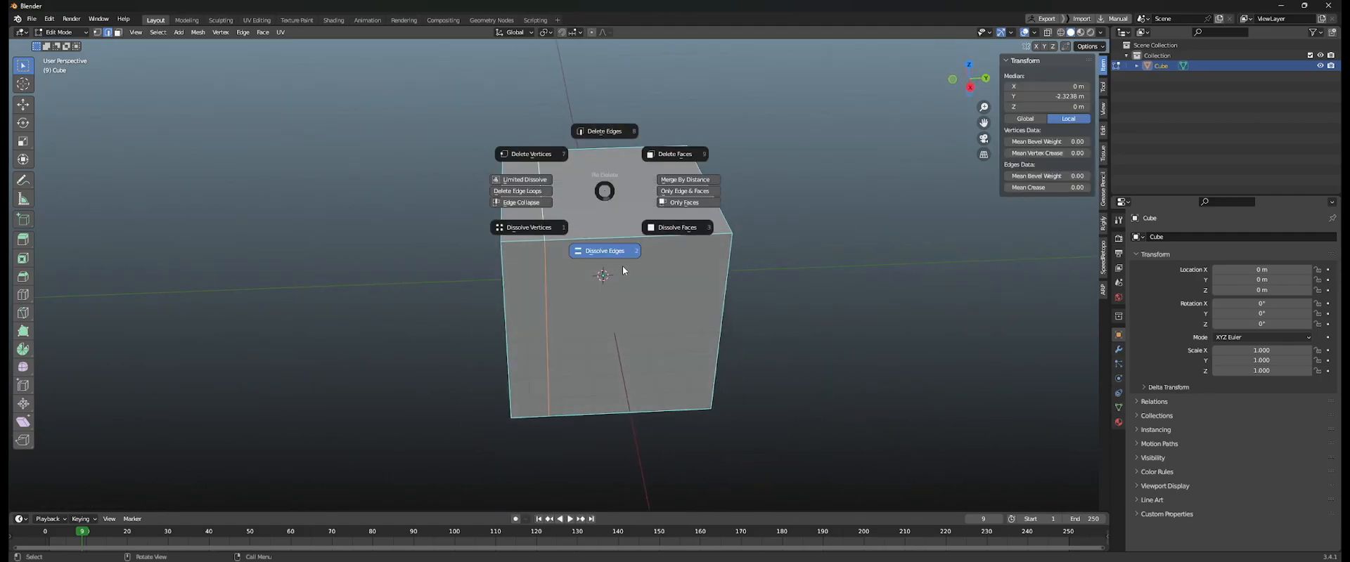
click(622, 267)
middle_drag(622, 267, 648, 257)
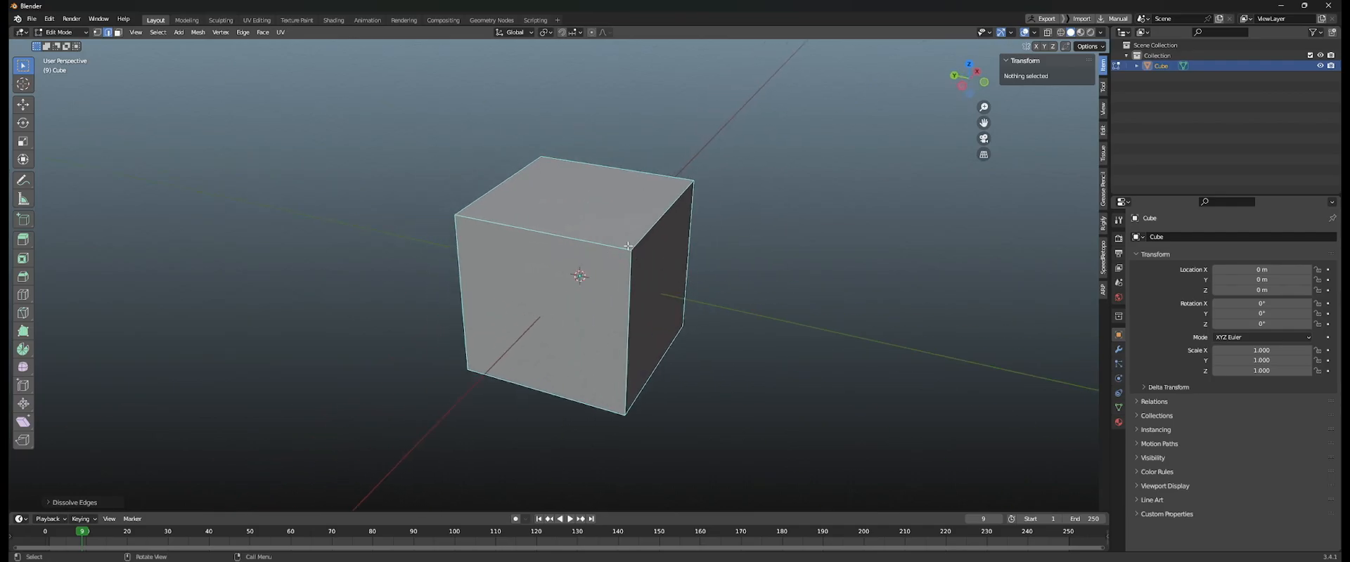
Add a horizontal loop cut around the cube, slid up to about Z 2.35 m.
scroll(656, 272, up, 1)
shift+middle_drag(642, 279, 648, 237)
scroll(629, 252, up, 1)
middle_drag(648, 237, 692, 243)
key(ctrl+r)
click(653, 271)
click(658, 241)
click(749, 257)
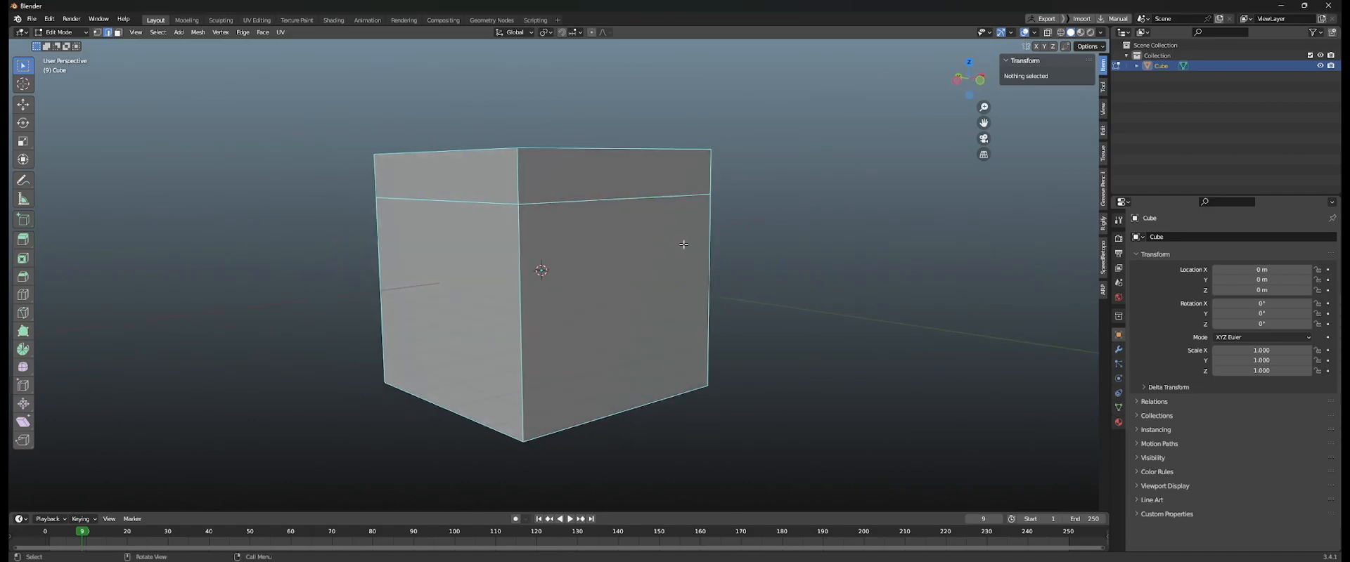
Select the new horizontal edge loop and scale it inward to pinch the cube below its top.
middle_drag(506, 152, 618, 218)
alt+click(590, 199)
key(s)
click(639, 245)
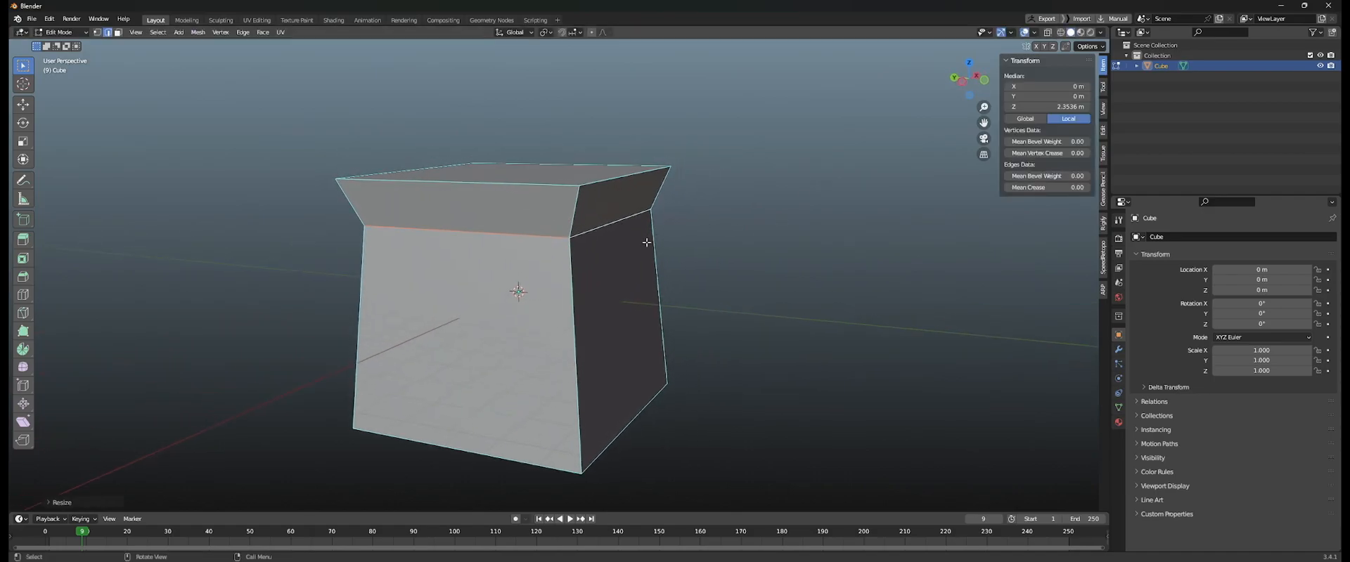
Try Dissolve Edges on the pinched loop and undo it.
key(x)
click(647, 299)
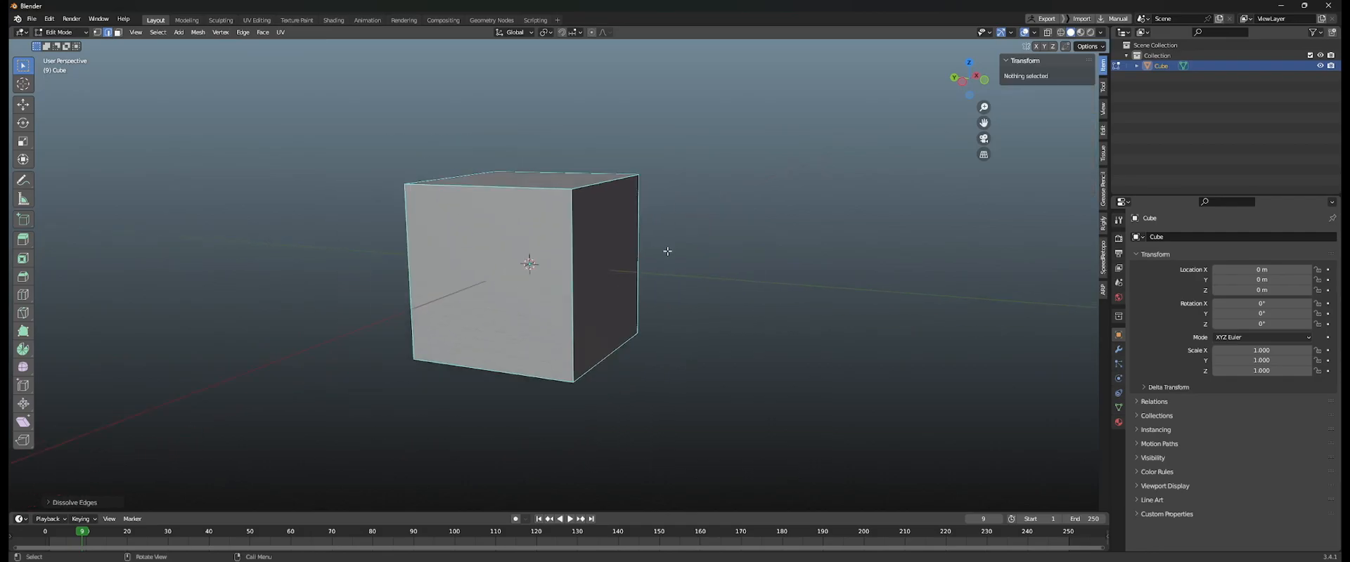
middle_drag(639, 233, 675, 233)
key(ctrl+z)
scroll(675, 241, up, 2)
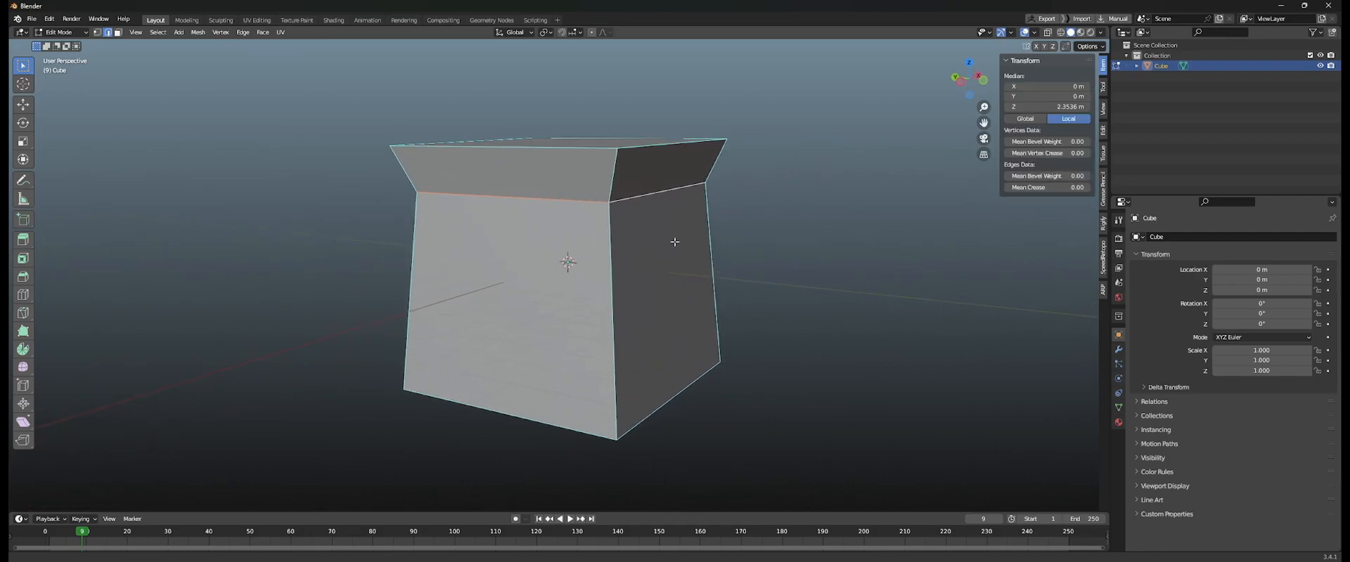
Dissolve the edges of the pinched horizontal loop.
scroll(674, 242, up, 1)
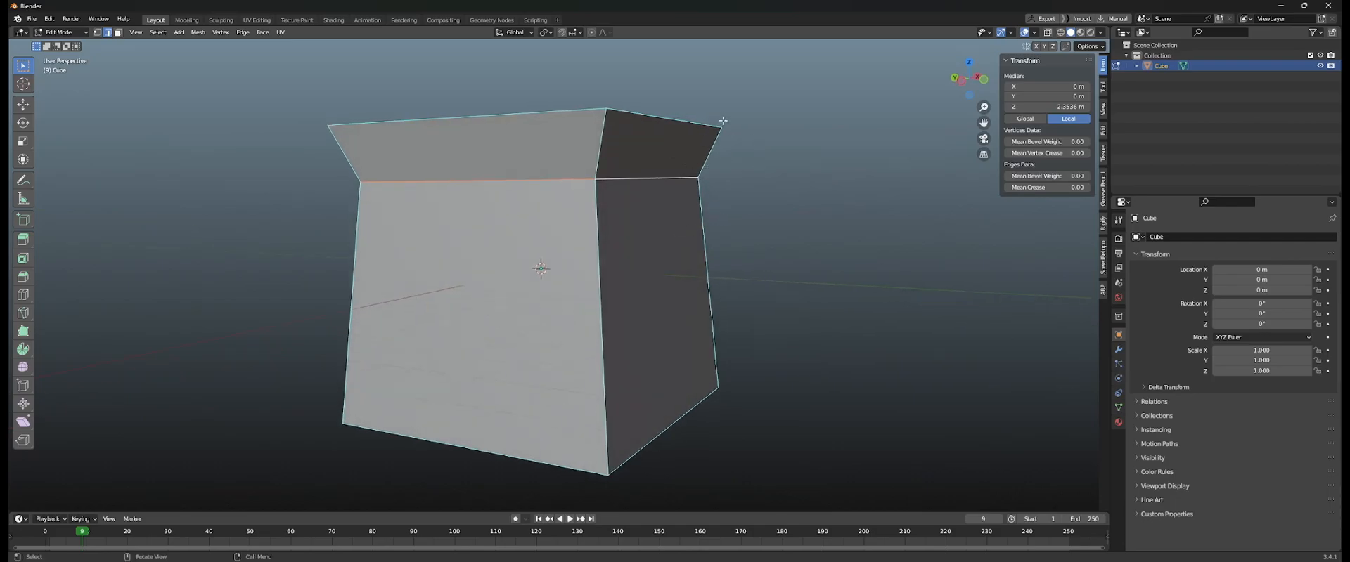
key(x)
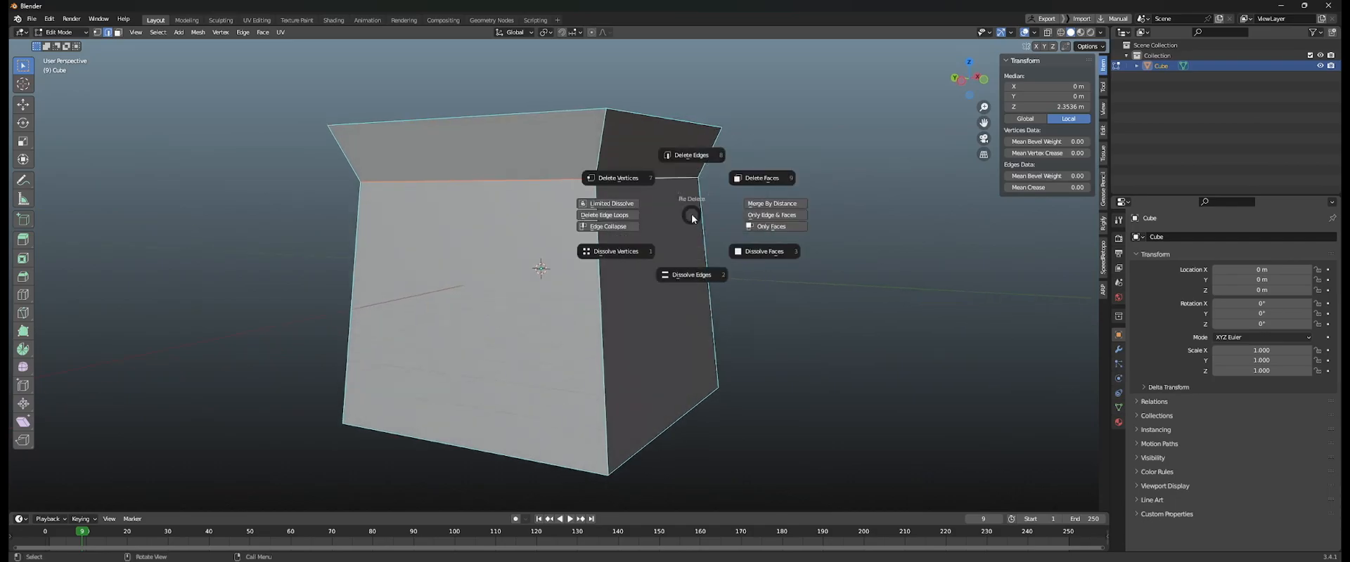
click(690, 297)
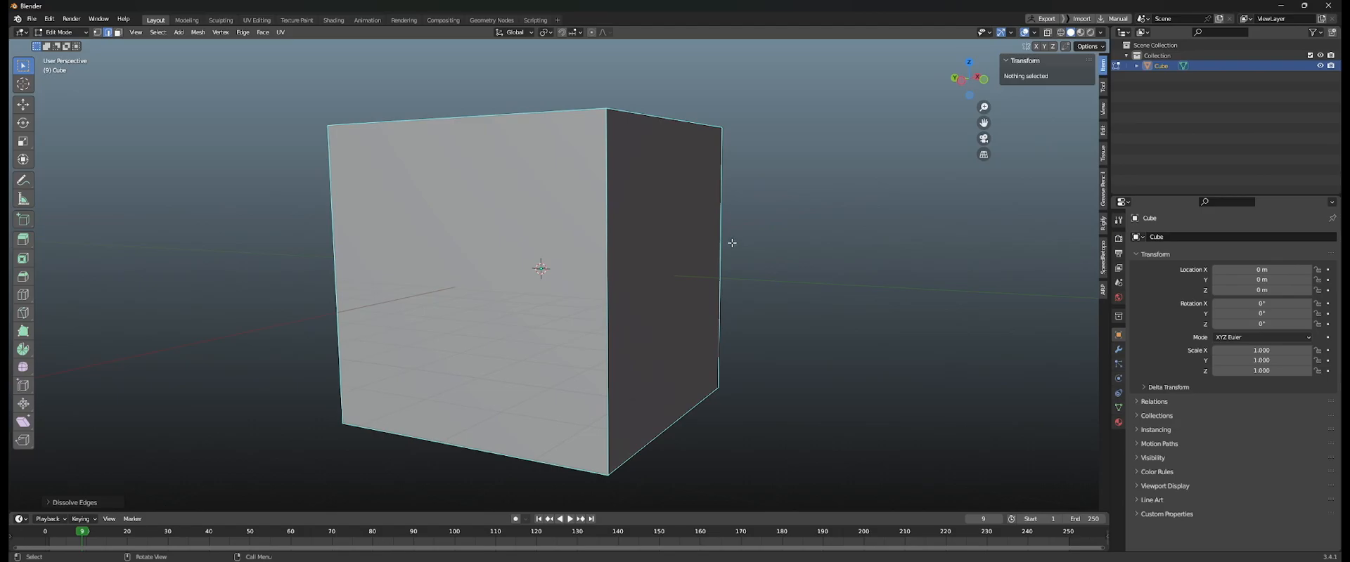
middle_drag(732, 243, 626, 234)
scroll(669, 259, down, 2)
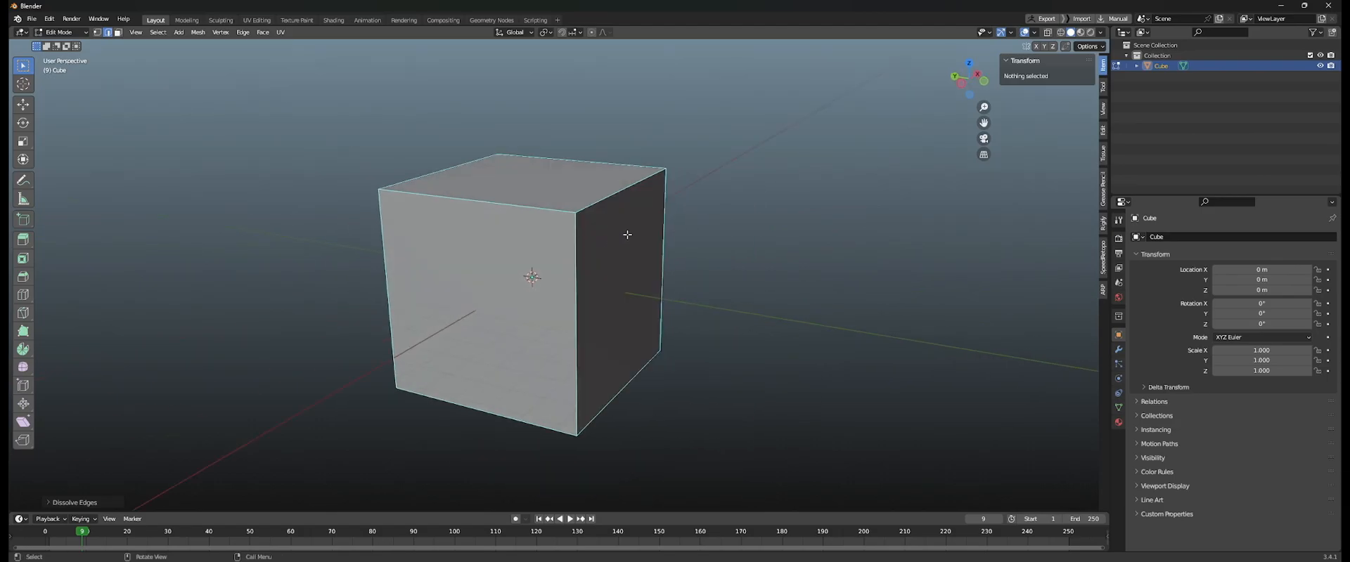
Try a bevel on the cube's near vertical corner edge.
middle_drag(691, 215, 570, 229)
scroll(651, 250, up, 2)
scroll(652, 232, down, 2)
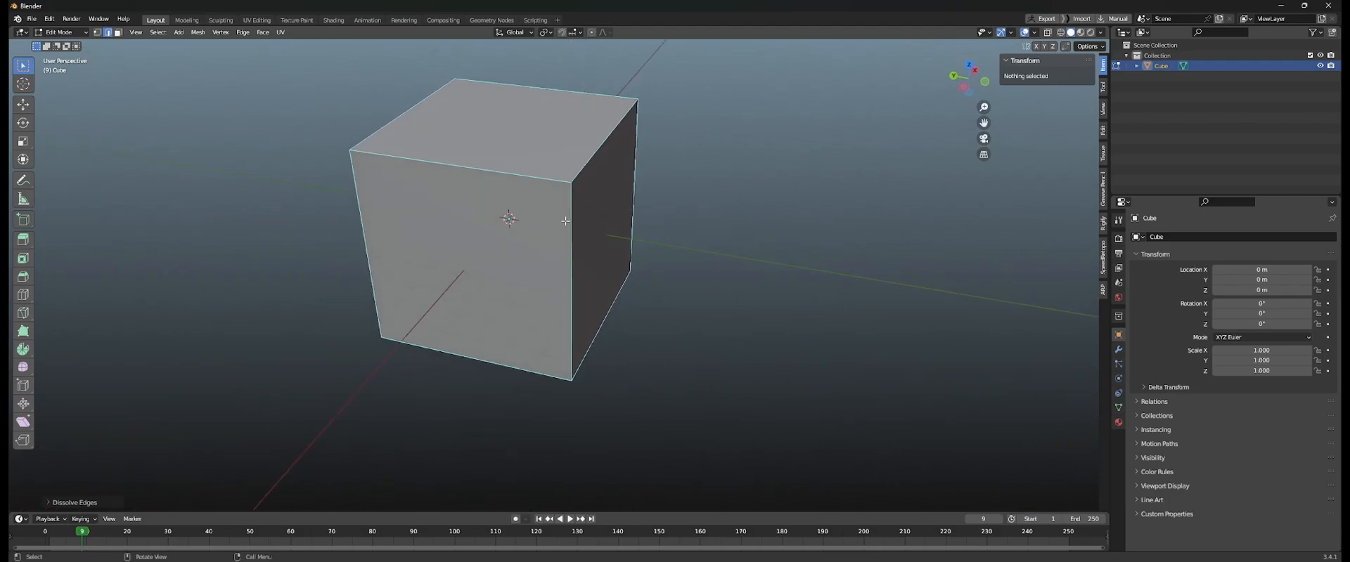
click(570, 229)
key(ctrl+b)
click(689, 232)
Try Dissolve Edges on the bevelled corner, undo both the dissolve and the bevel, and clear the selection.
click(580, 205)
key(x)
click(623, 271)
middle_drag(675, 242, 615, 187)
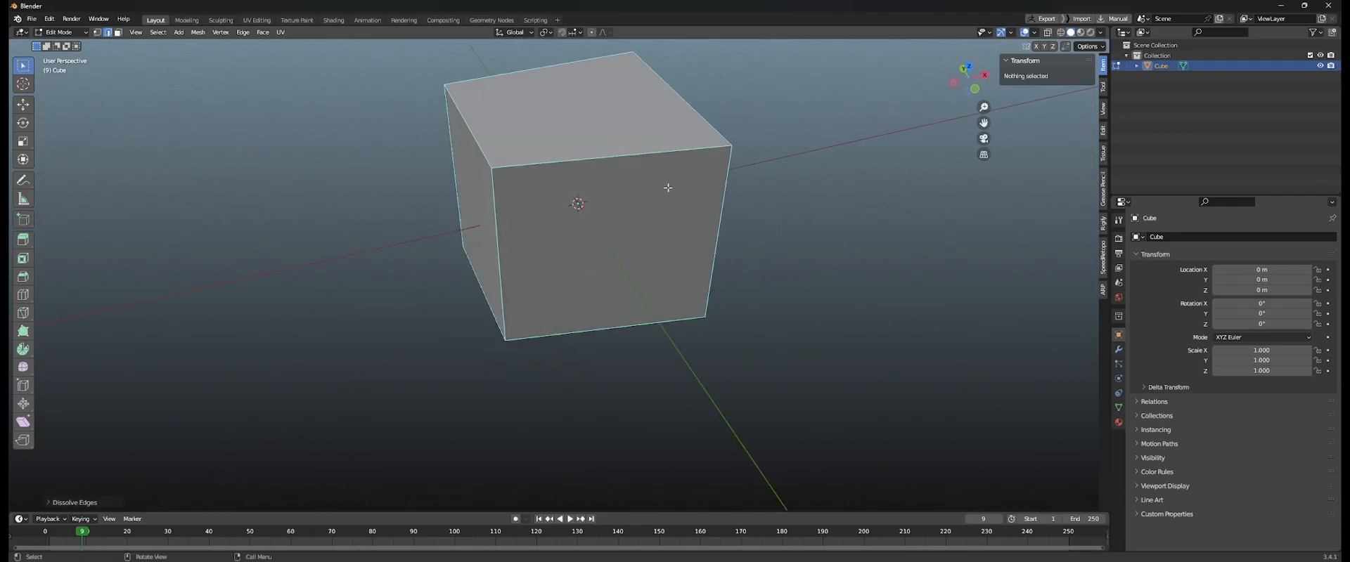
middle_drag(521, 198, 535, 277)
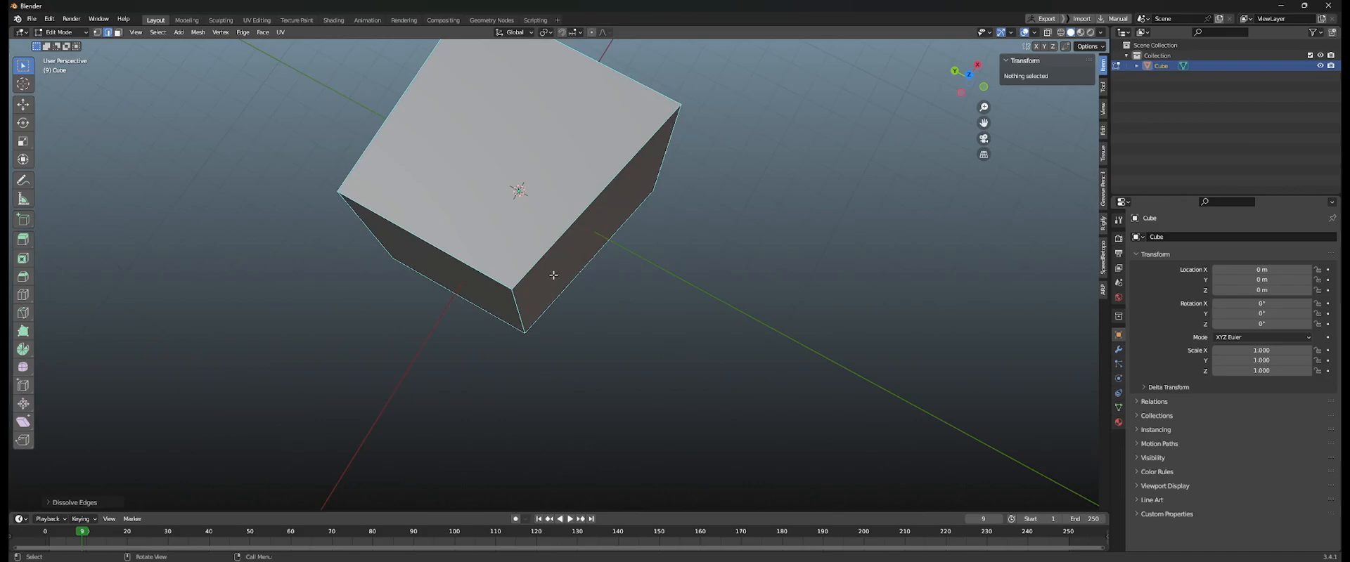
middle_drag(614, 267, 586, 230)
key(ctrl+z)
key(ctrl+z)
key(ctrl+z)
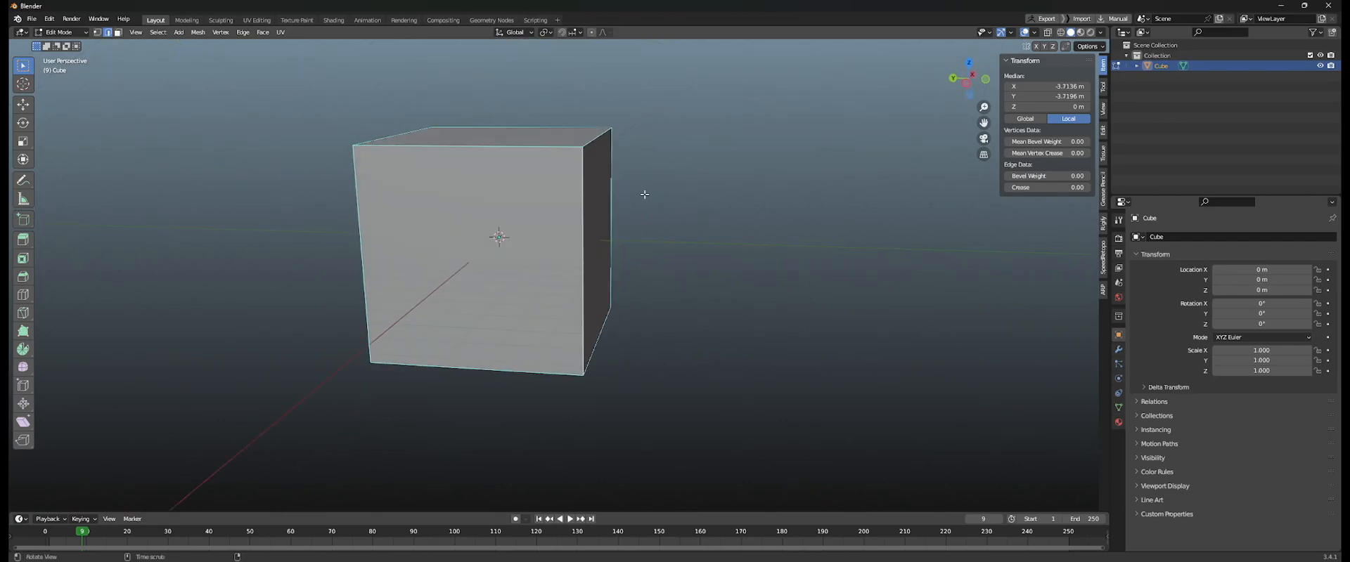
click(641, 196)
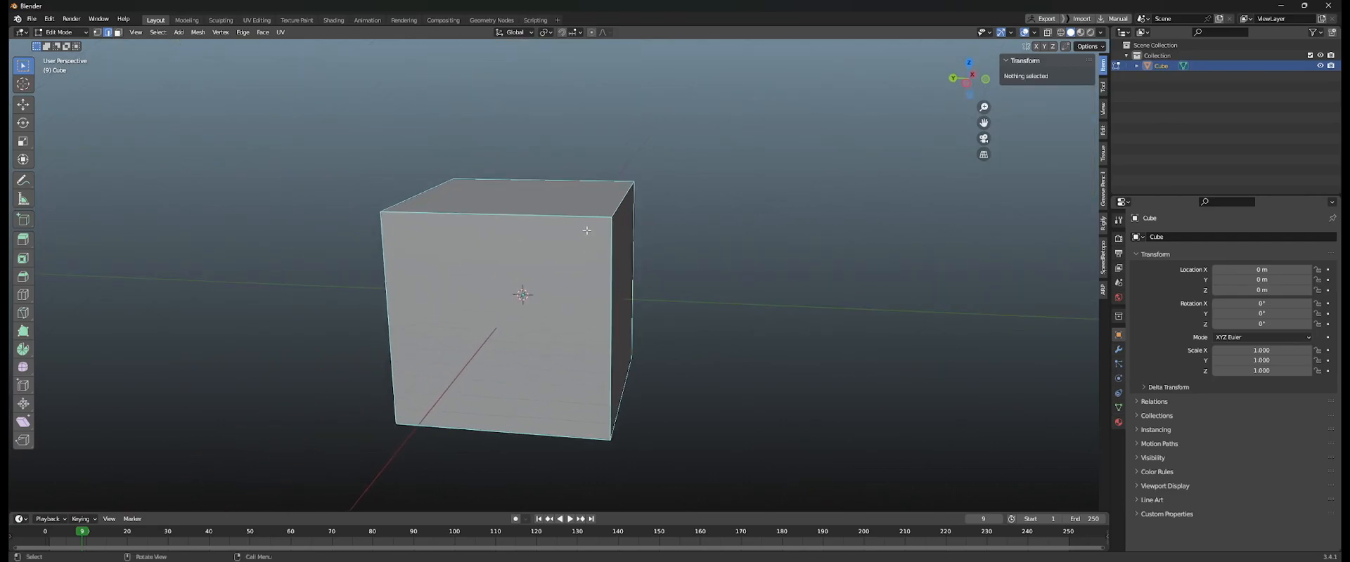
Select the cube's top face in face select mode and extrude it upward.
click(539, 198)
middle_drag(539, 198, 567, 249)
middle_drag(556, 119, 622, 247)
key(e)
click(594, 186)
middle_drag(593, 186, 553, 209)
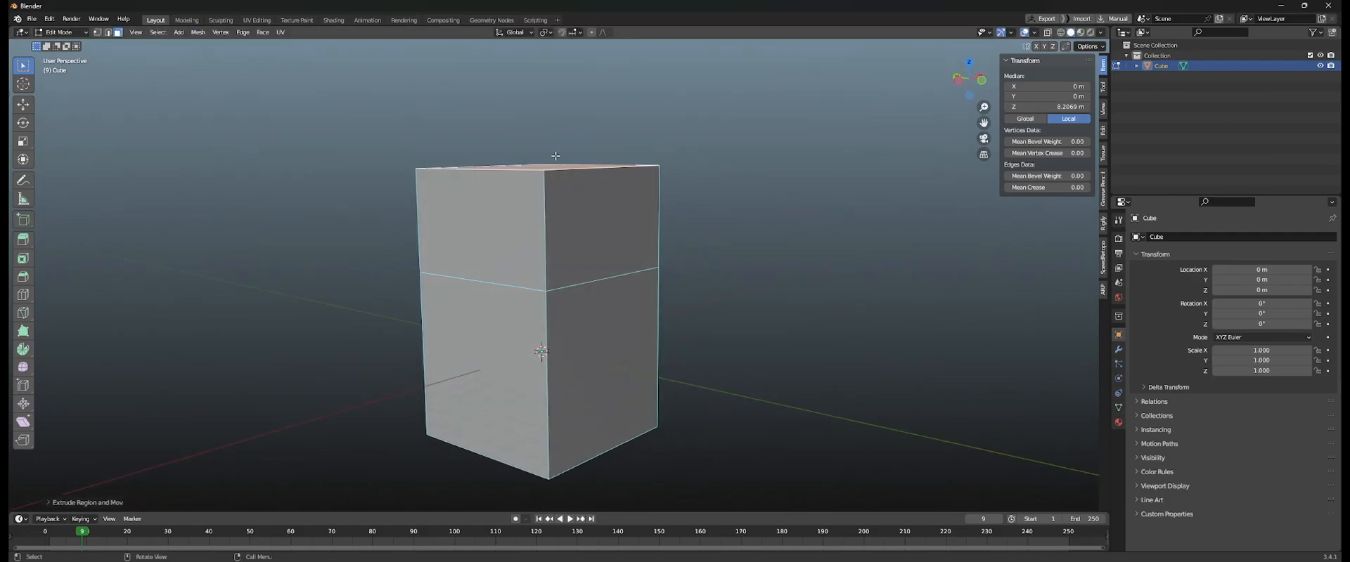
Scale the extruded top face down to taper the upper section.
middle_drag(543, 150, 573, 169)
key(s)
click(593, 187)
key(g)
key(Escape)
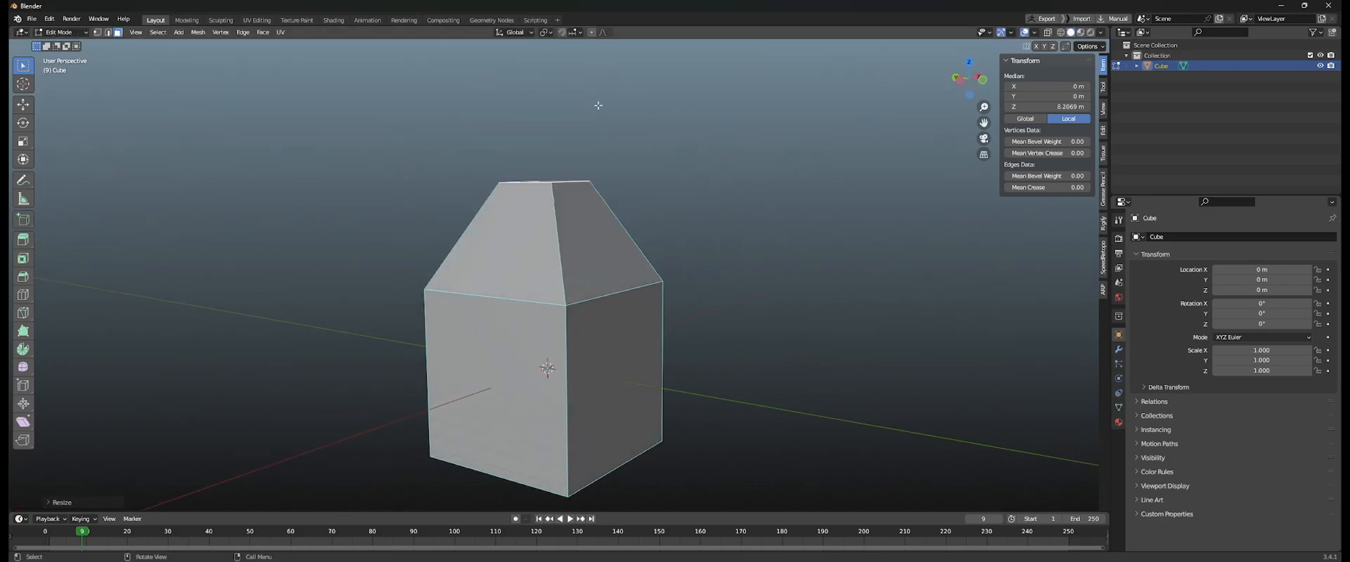
Move the tapered end face up and off to one side of the cube, and tilt it by rotating.
middle_drag(488, 161, 527, 150)
key(g)
click(386, 91)
middle_drag(386, 92, 437, 123)
key(r)
click(502, 156)
Shift the tilted end face again from another viewing angle and rotate it further.
middle_drag(500, 159, 622, 194)
key(g)
click(646, 205)
key(r)
click(672, 211)
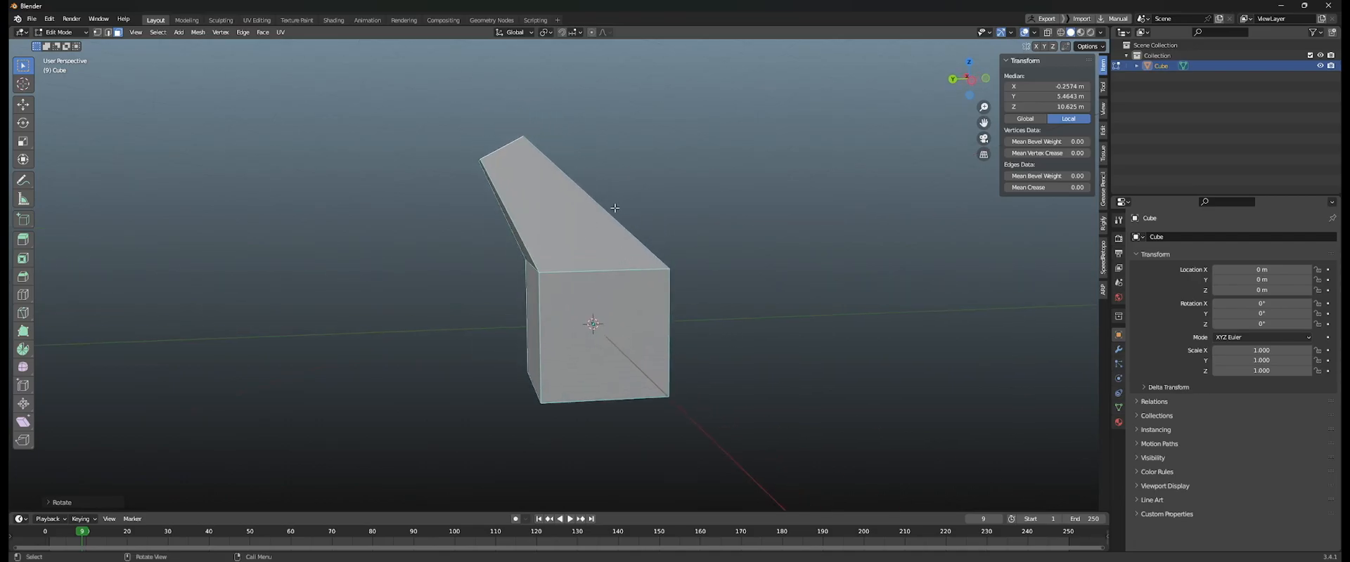
Move the end face to about X -0.02 m, Y -5.37 m, Z 11.52 m.
key(g)
click(802, 142)
middle_drag(748, 175, 678, 187)
key(g)
click(746, 206)
Rotate the end face freely several times from different viewing angles.
middle_drag(745, 206, 765, 205)
key(r)
click(689, 234)
middle_drag(687, 229, 445, 219)
key(r)
click(708, 232)
shift+middle_drag(521, 212, 593, 220)
scroll(593, 220, up, 2)
key(r)
click(645, 181)
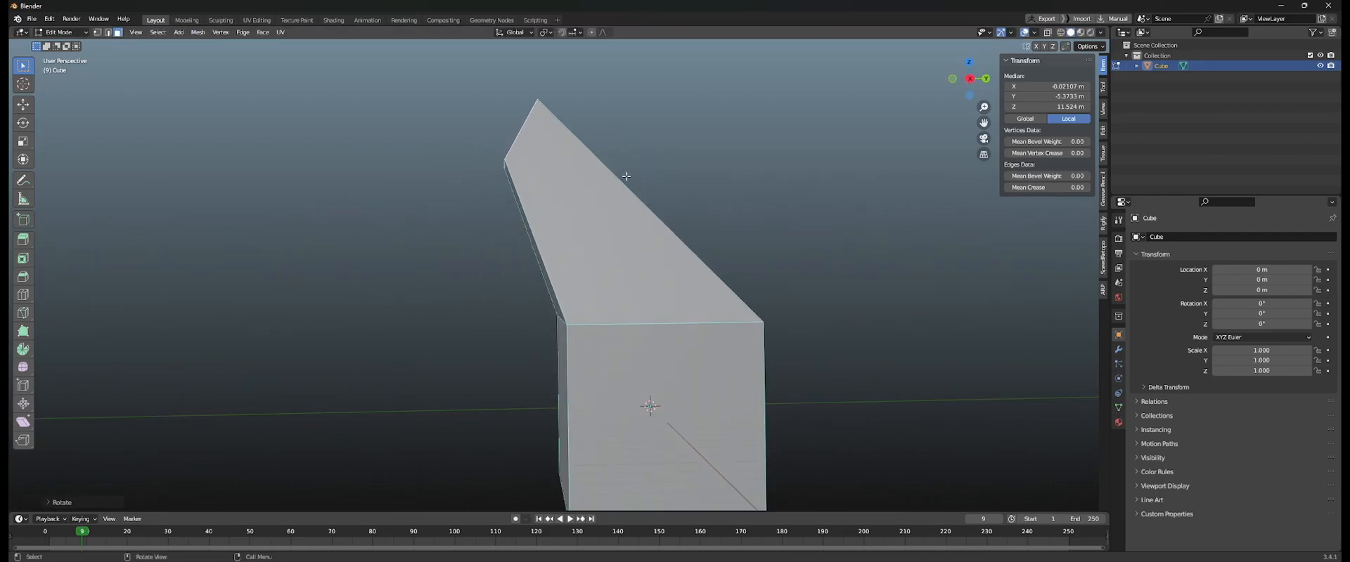
Rotate the end face twice from the side until it stands nearly vertical.
scroll(636, 177, down, 2)
mouse_move(593, 192)
shift+middle_down()
mouse_move(647, 197)
mouse_move(612, 199)
shift+middle_up()
key(r)
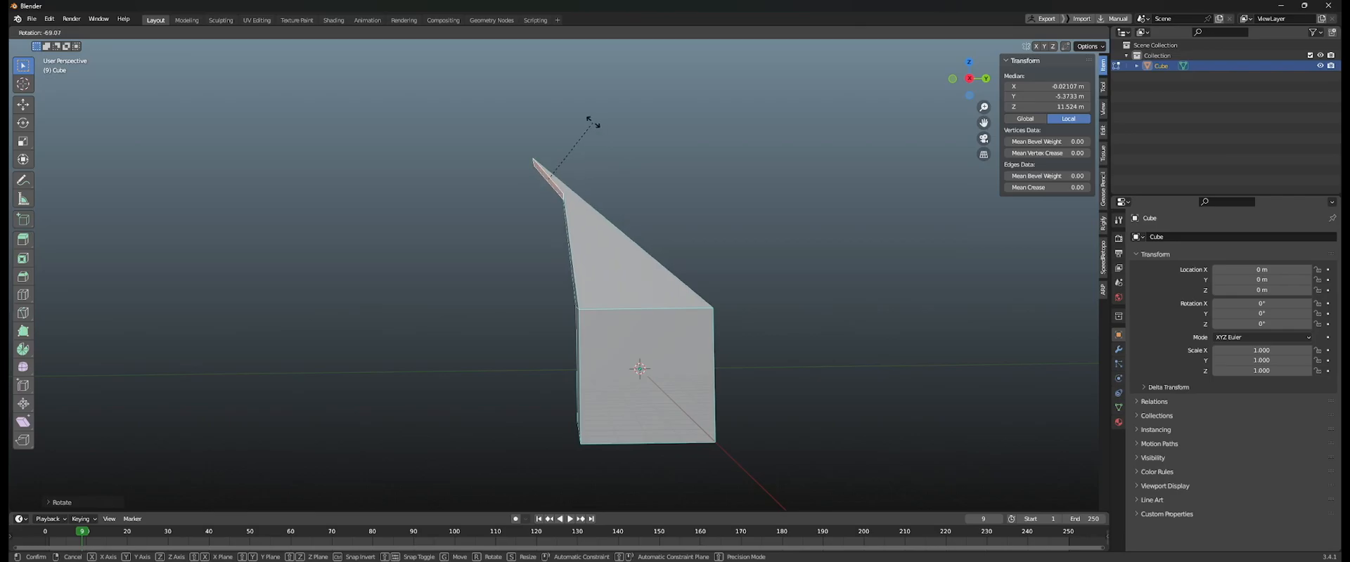
click(642, 187)
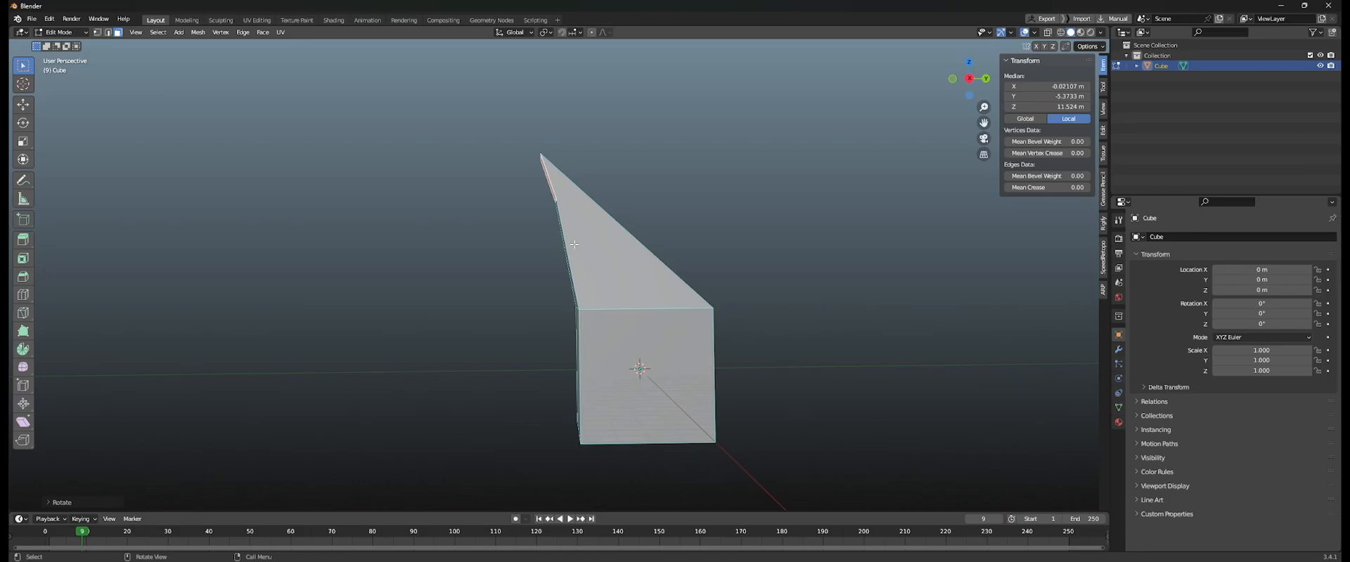
key(r)
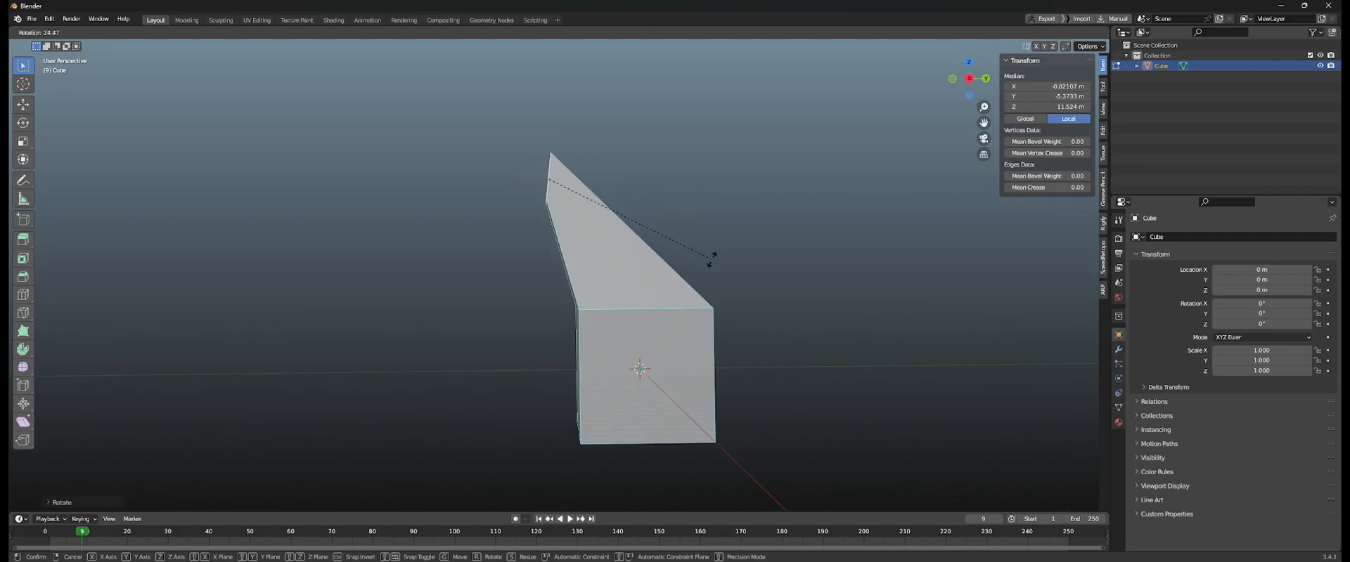
click(710, 294)
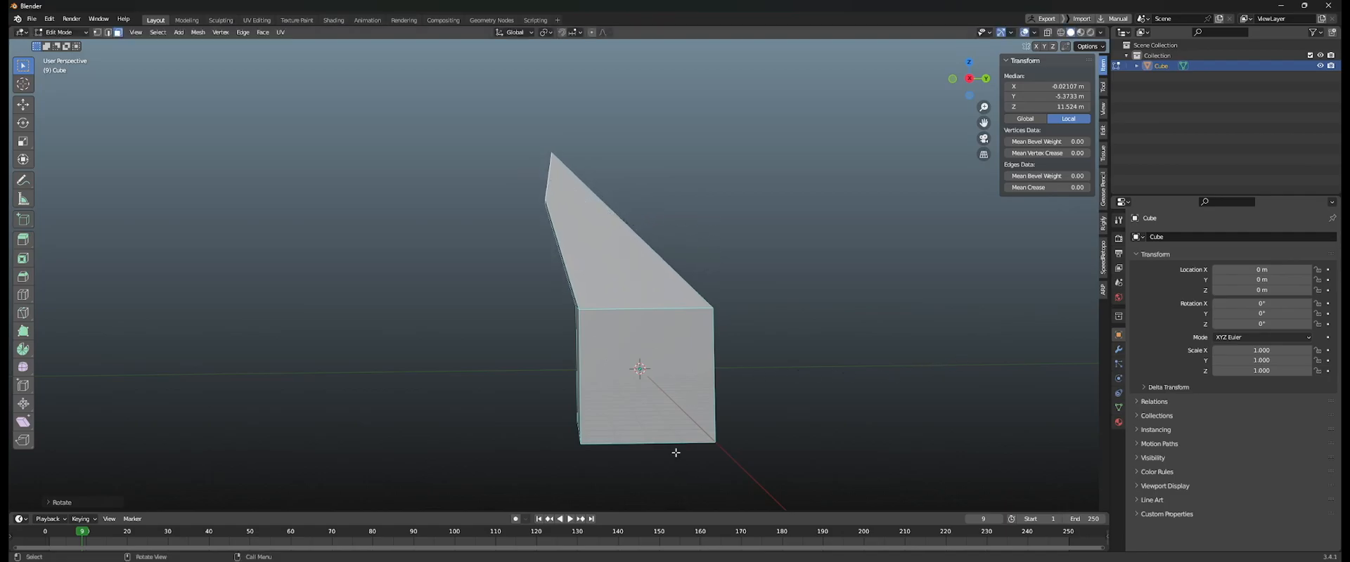
Try rotating the end face relative to the view from the front and from a steeper angle.
middle_drag(563, 152, 699, 184)
key(r)
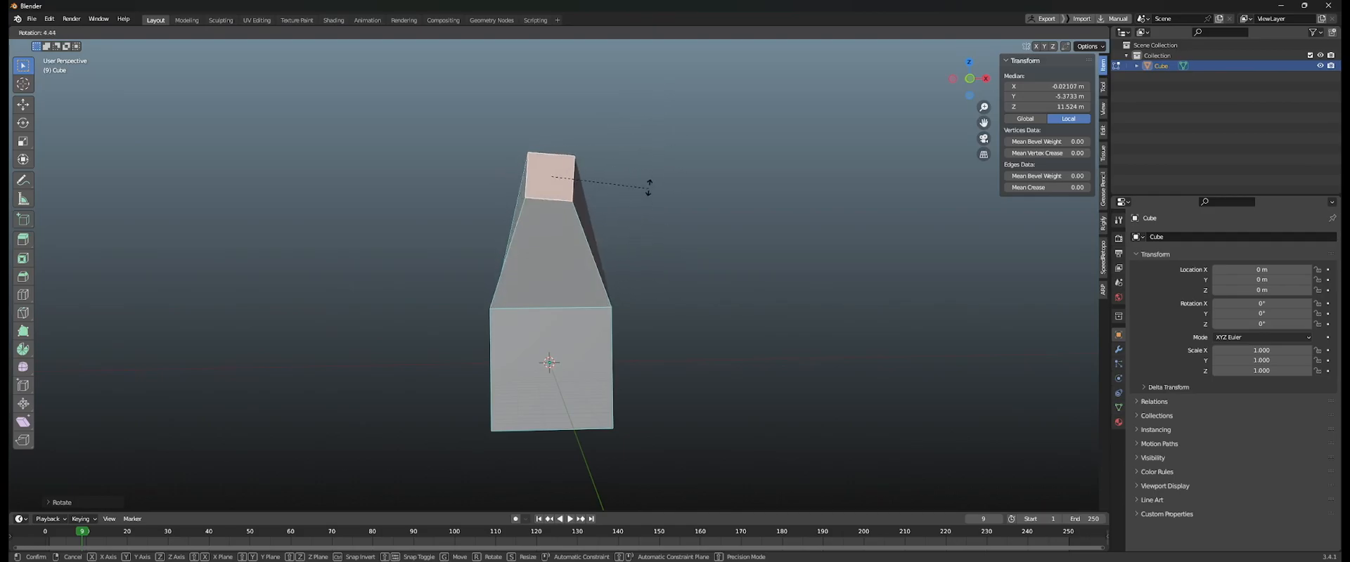
right_click(649, 187)
middle_drag(664, 181, 700, 254)
key(r)
right_click(664, 288)
Rotate the end face from the view above, and rotate it about the global X axis.
key(r)
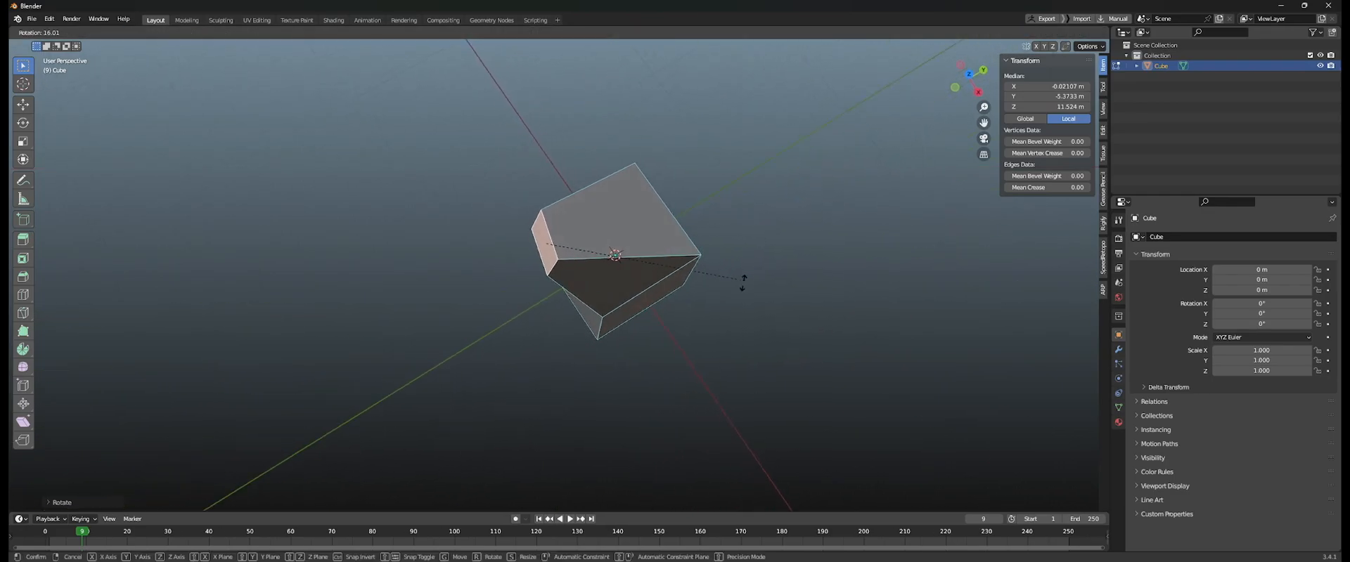
click(685, 307)
middle_drag(686, 307, 642, 274)
key(r)
key(x)
click(636, 257)
Try scaling the end face along the global X axis from two viewing angles.
middle_drag(618, 221, 633, 202)
key(s)
key(x)
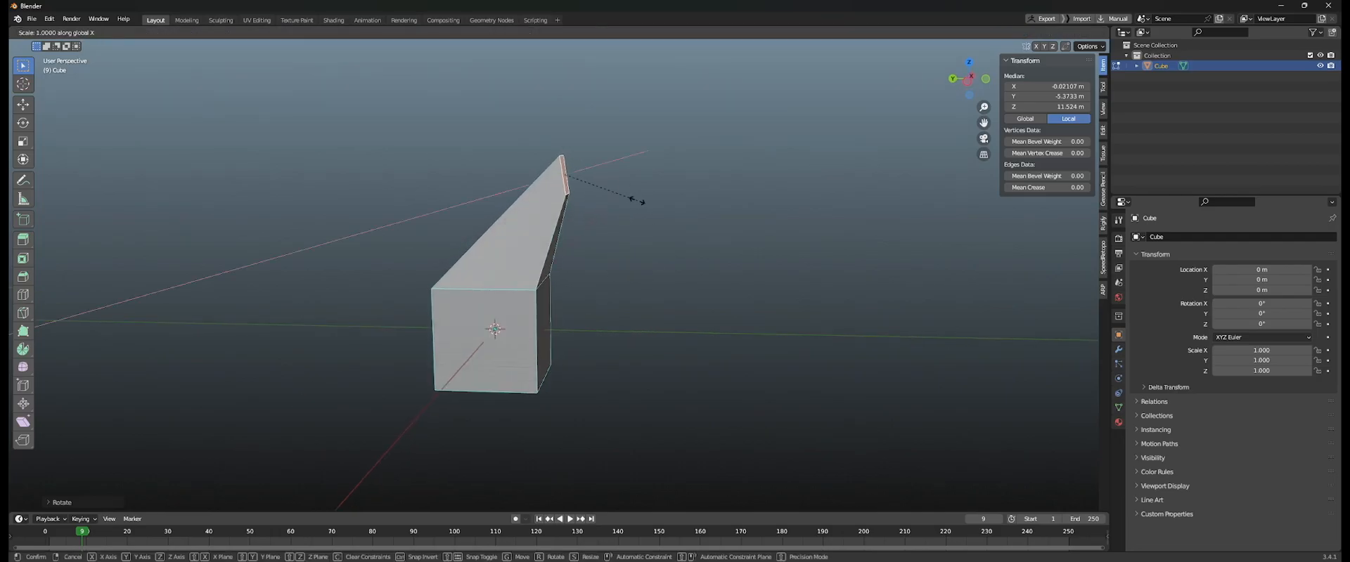
right_click(746, 182)
middle_drag(745, 182, 640, 209)
key(s)
key(x)
right_click(795, 192)
Try scaling the end face along the global Y axis and along the global Z axis.
key(s)
key(y)
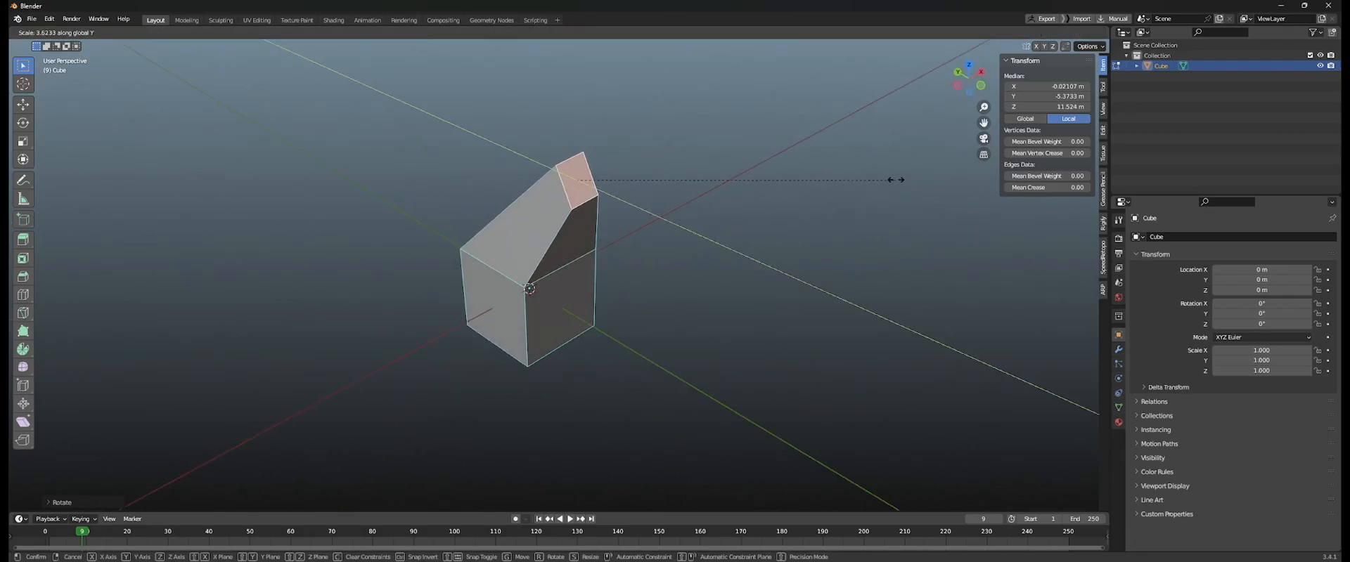
key(z)
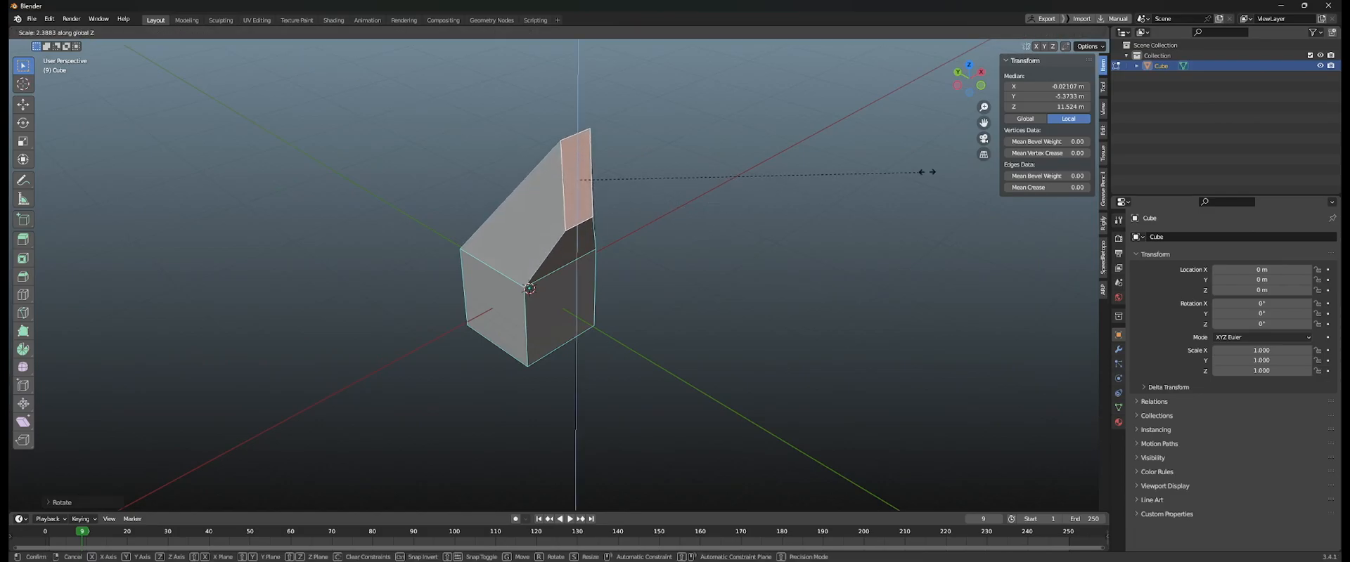
right_click(795, 183)
Try uniform scaling of the end face twice, and a view-aligned rotation from the side.
middle_drag(795, 183, 609, 204)
key(s)
right_click(665, 189)
key(s)
right_click(714, 196)
middle_drag(696, 199, 668, 217)
key(r)
right_click(650, 211)
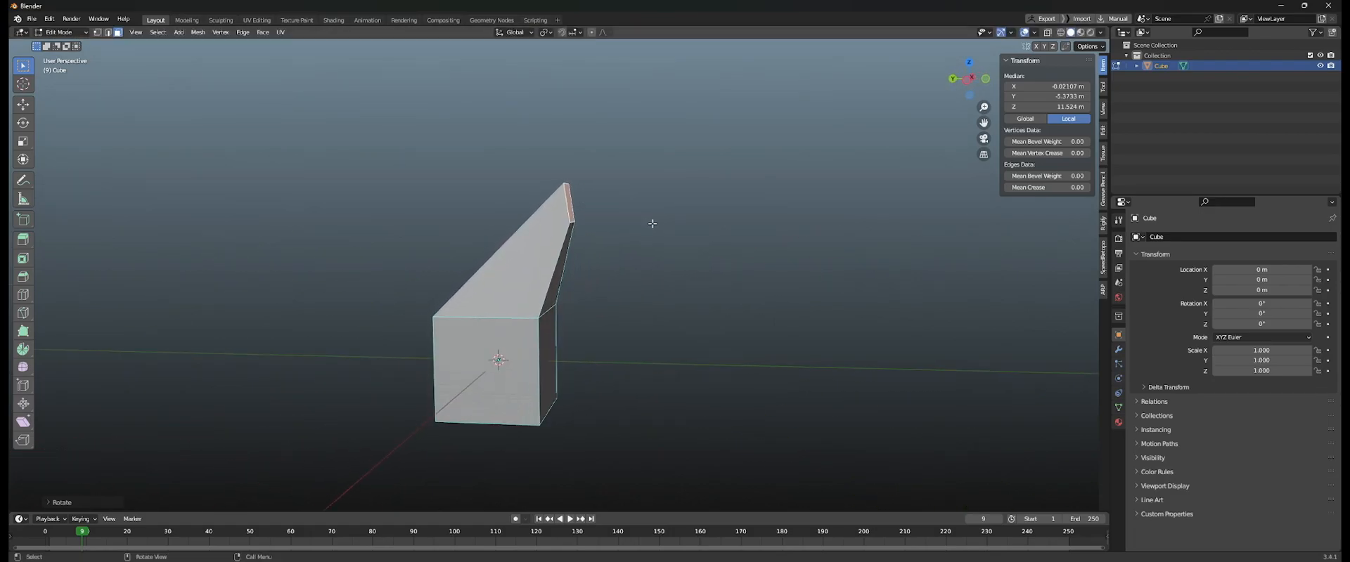
Try uniform scaling of the end face from three different viewing angles.
scroll(703, 218, up, 2)
key(s)
right_click(737, 201)
middle_drag(738, 201, 669, 204)
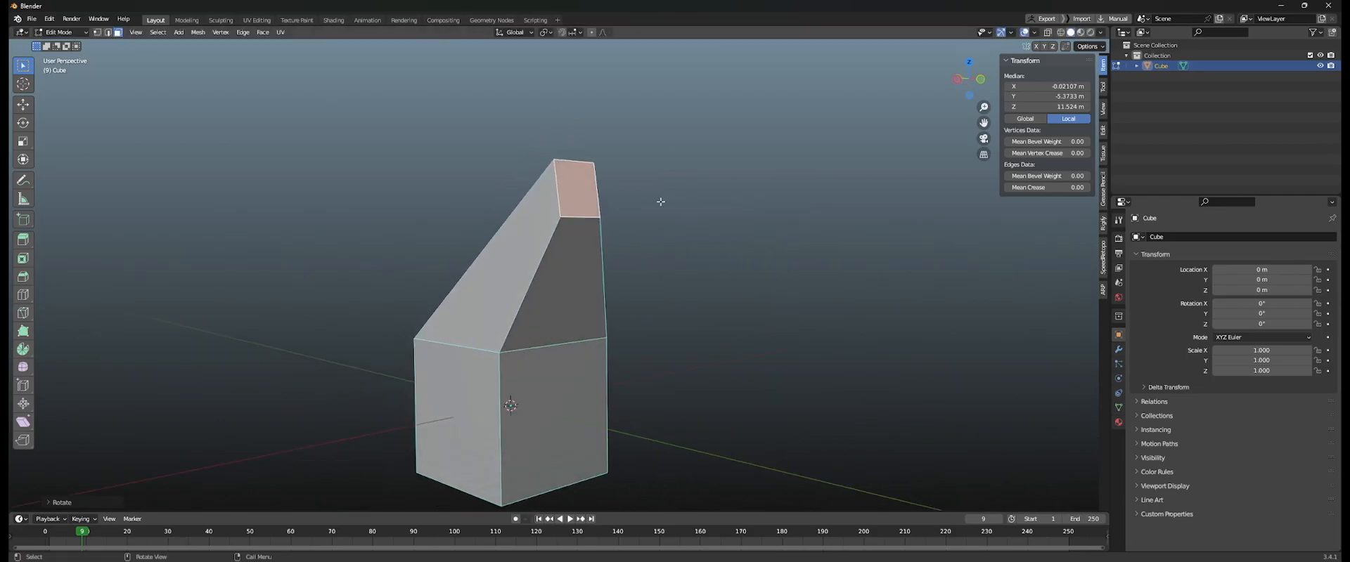
key(s)
right_click(692, 198)
middle_drag(620, 174, 618, 242)
key(s)
right_click(626, 187)
Try an unconstrained move and a view-aligned rotation of the end face.
shift+middle_drag(612, 250, 608, 218)
key(g)
right_click(619, 234)
key(r)
right_click(645, 170)
scroll(612, 201, down, 2)
scroll(607, 218, up, 2)
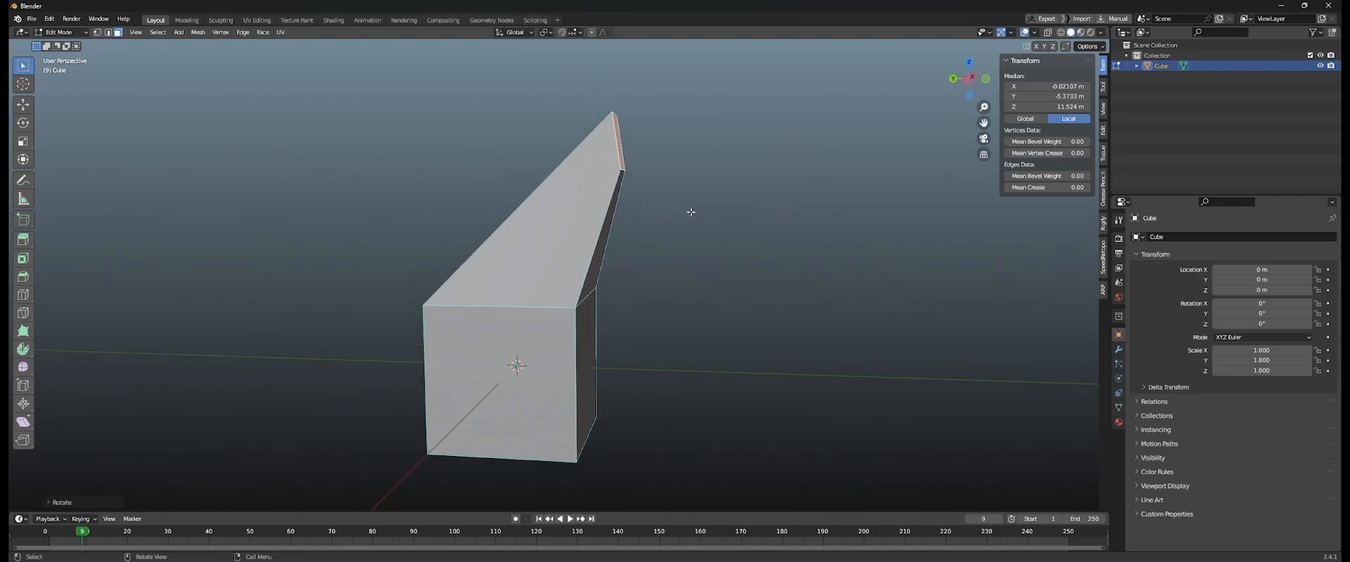
Turn the end face freely in all directions with a trackball rotation.
key(r)
key(r)
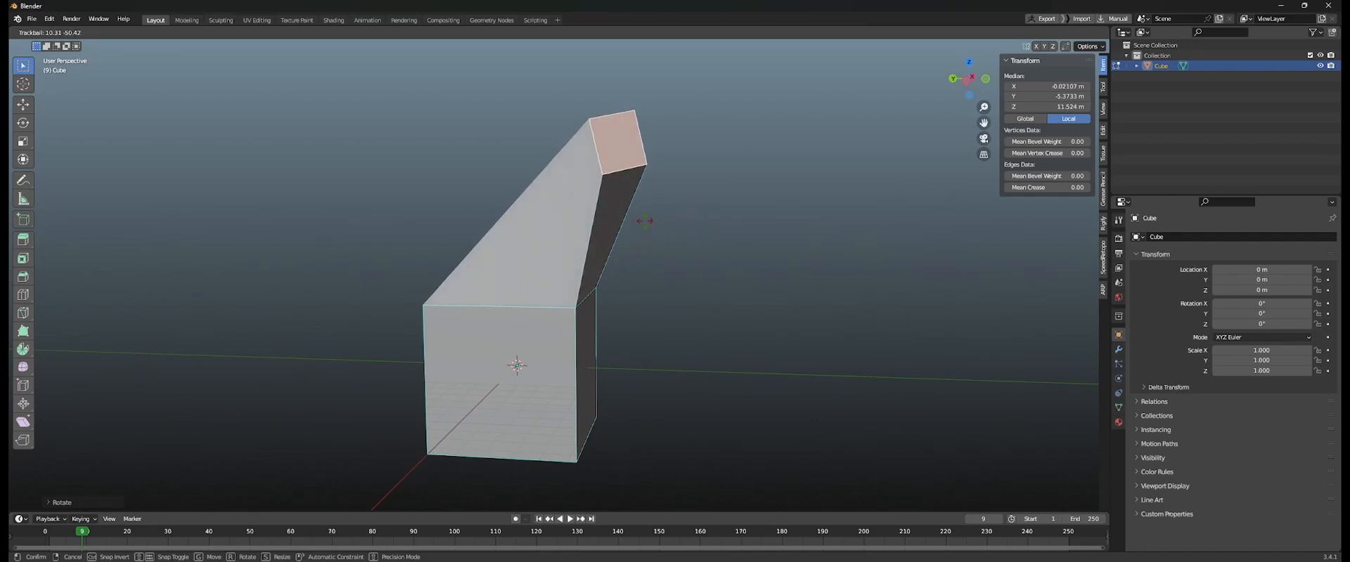
click(657, 216)
middle_drag(657, 216, 586, 137)
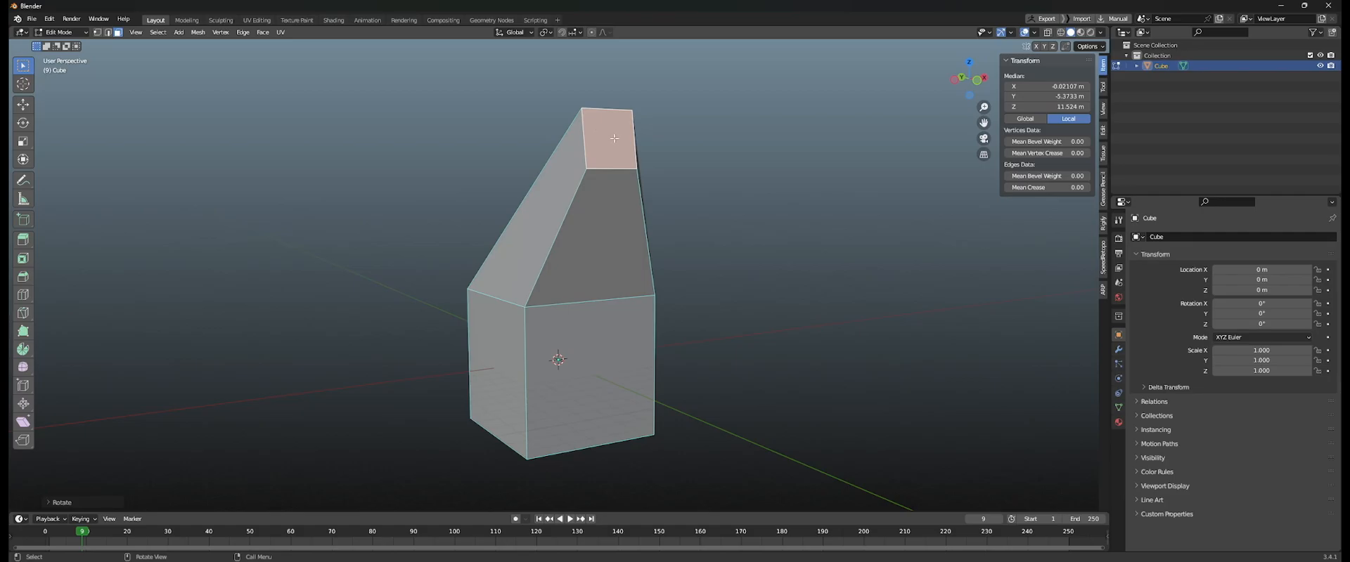
Try repeated free rotations of the narrow end face from the side view, using trackball rotation.
middle_drag(615, 138, 666, 166)
key(r)
key(r)
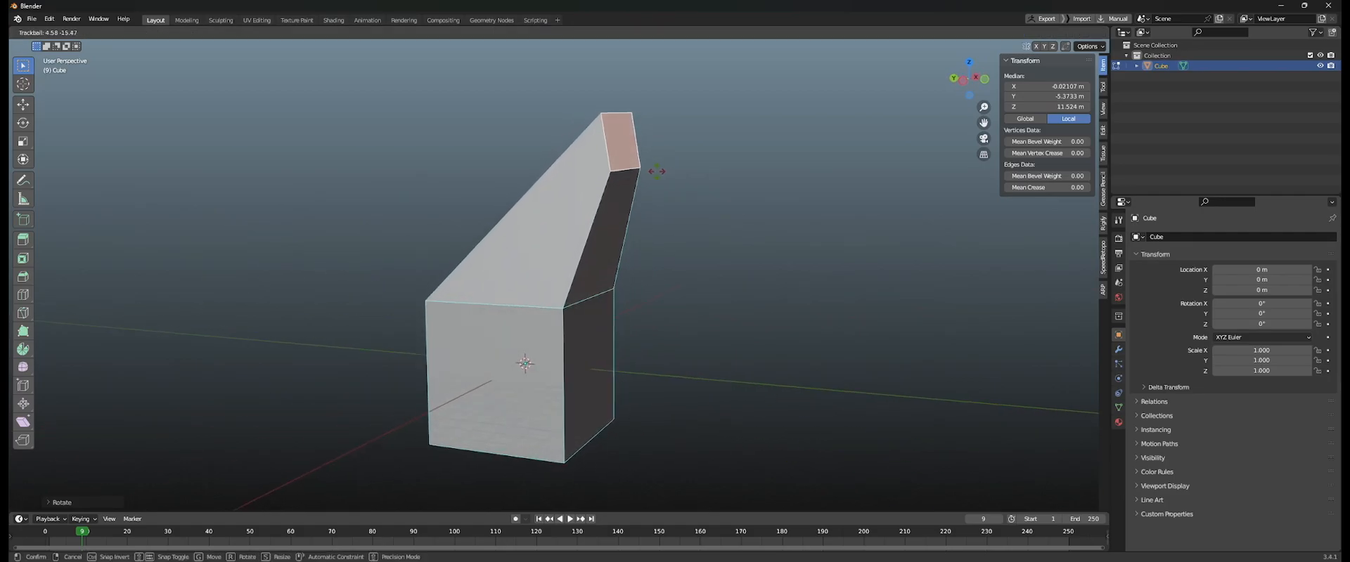
click(678, 144)
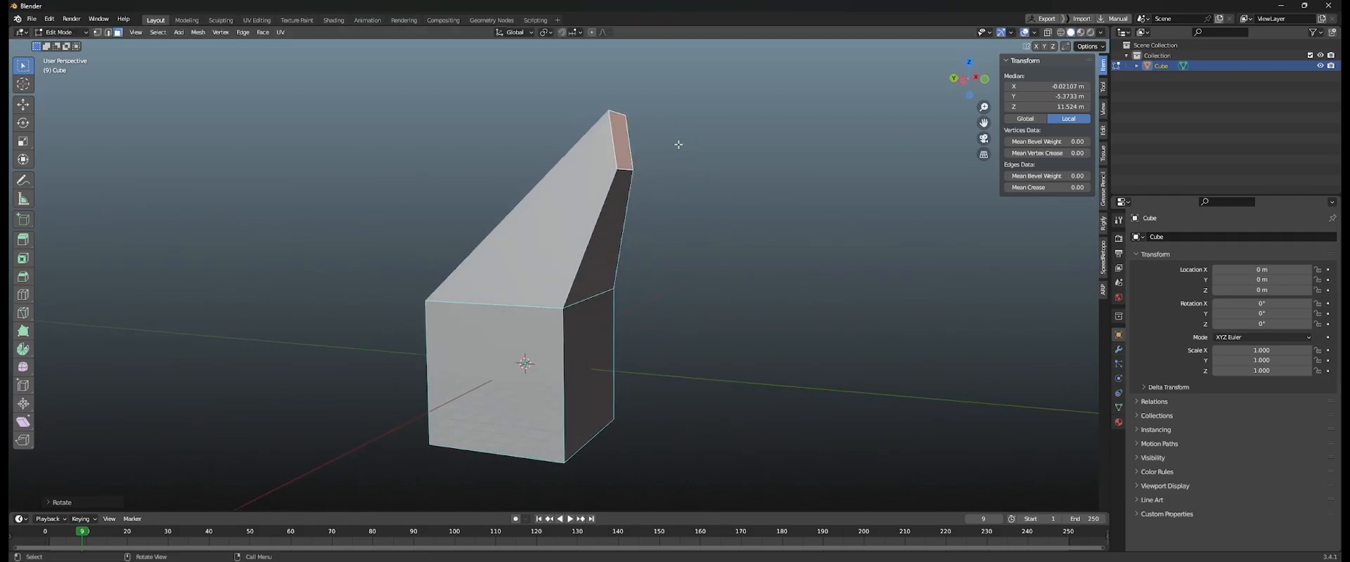
key(r)
key(r)
click(692, 139)
key(r)
click(731, 150)
Try trackball rotation of the end face from two more viewing angles.
middle_drag(732, 150, 618, 173)
key(r)
key(r)
click(668, 205)
middle_drag(668, 205, 668, 184)
key(r)
key(r)
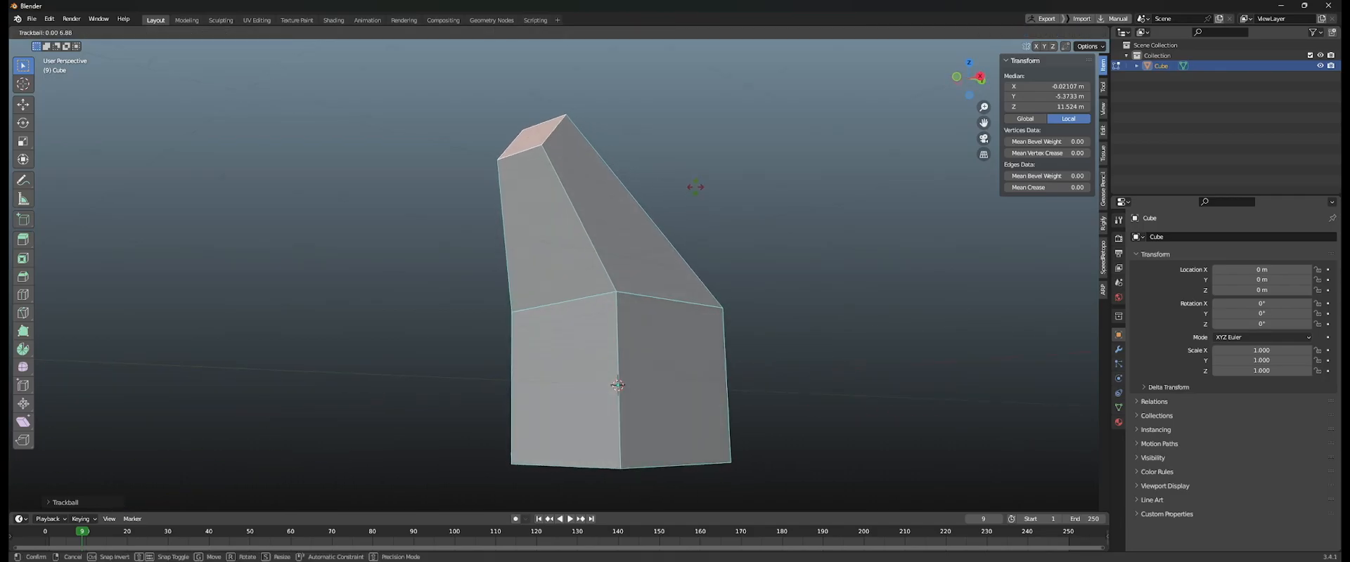
click(689, 182)
Tilt the end face freely with two more trackball rotations from the same view.
key(r)
key(r)
click(707, 190)
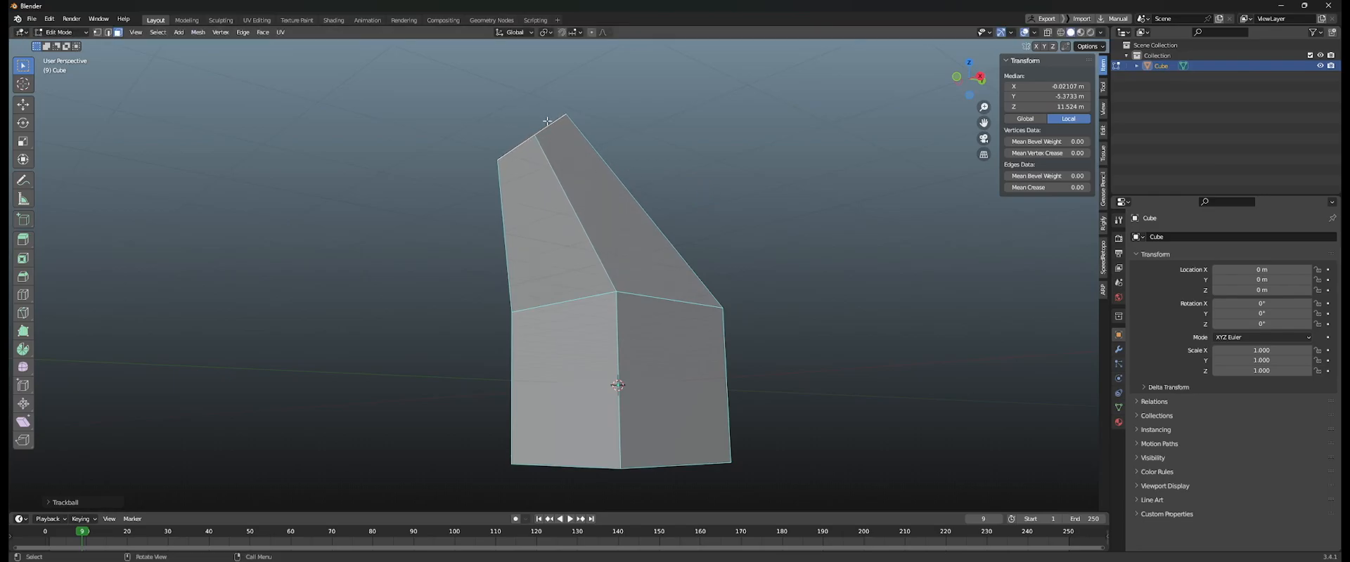
key(r)
key(r)
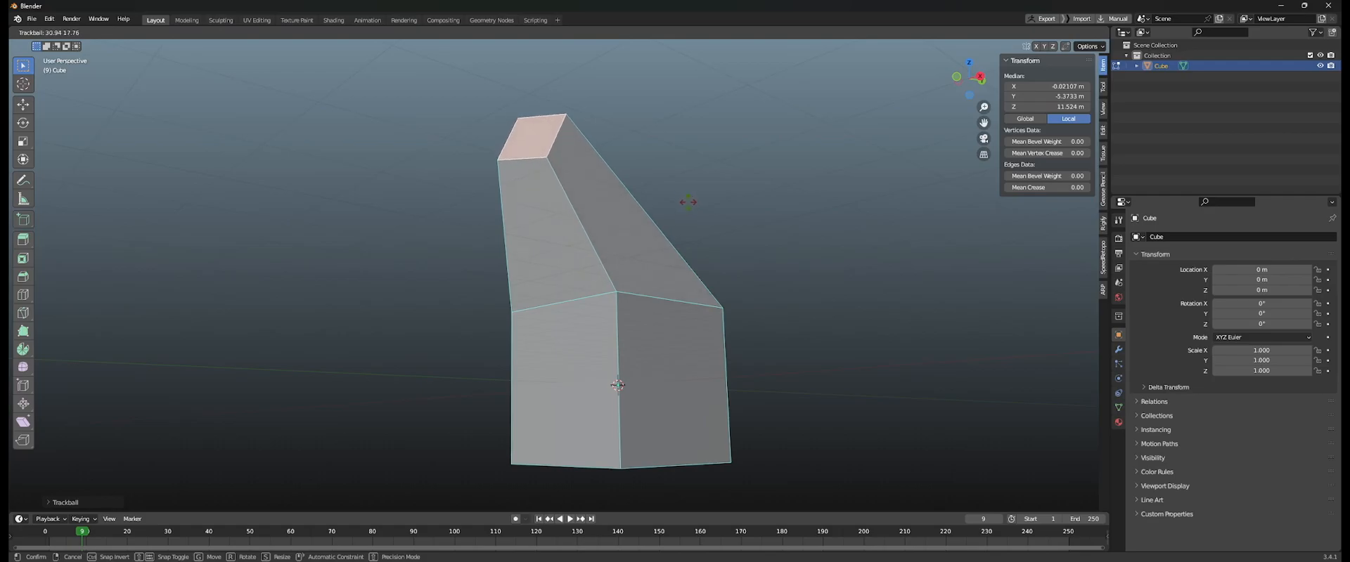
click(686, 202)
Extrude the end face outward and turn the new end with two trackball rotations.
middle_drag(685, 173, 659, 207)
key(e)
click(590, 215)
key(r)
key(r)
click(633, 220)
key(r)
key(r)
click(619, 217)
Extrude the end face once more, then rotate it in the view plane and scale it uniformly.
middle_drag(620, 216, 645, 226)
key(e)
click(652, 230)
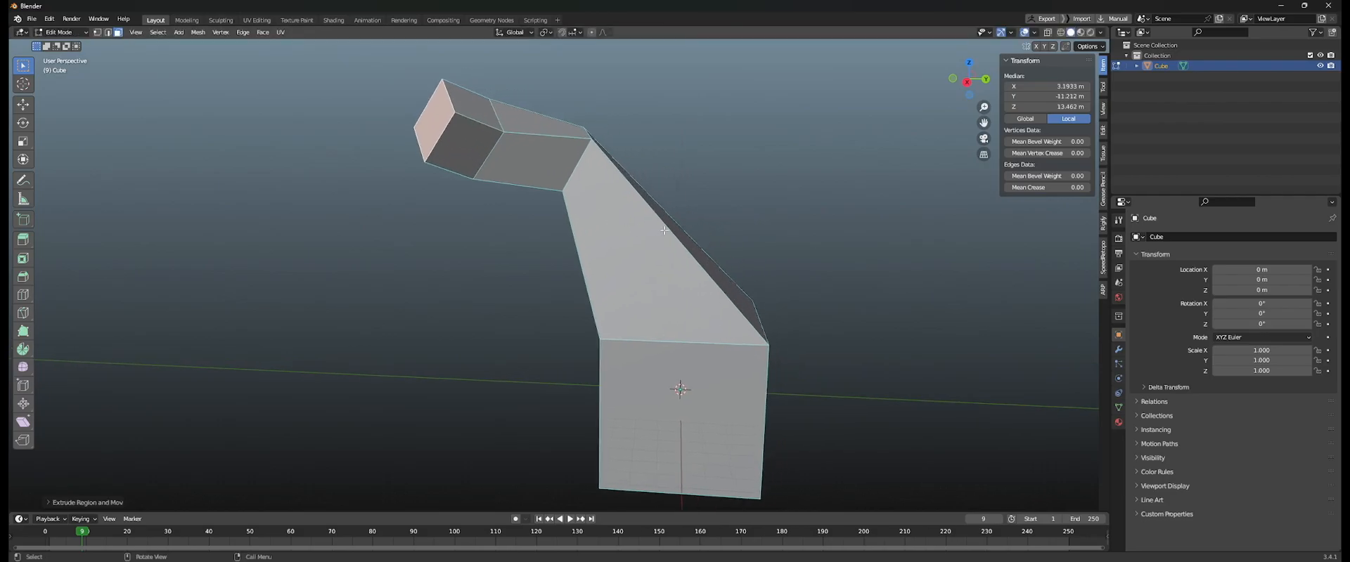
key(r)
click(558, 209)
middle_drag(558, 210, 663, 259)
key(s)
click(619, 210)
click(658, 229)
Select all faces of the tapered and extruded section above the box and delete them.
scroll(633, 224, down, 3)
scroll(611, 236, up, 2)
scroll(624, 230, up, 1)
shift+middle_drag(551, 229, 653, 199)
click(561, 210)
shift+click(586, 282)
shift+click(654, 169)
shift+click(664, 192)
shift+click(722, 147)
shift+click(732, 176)
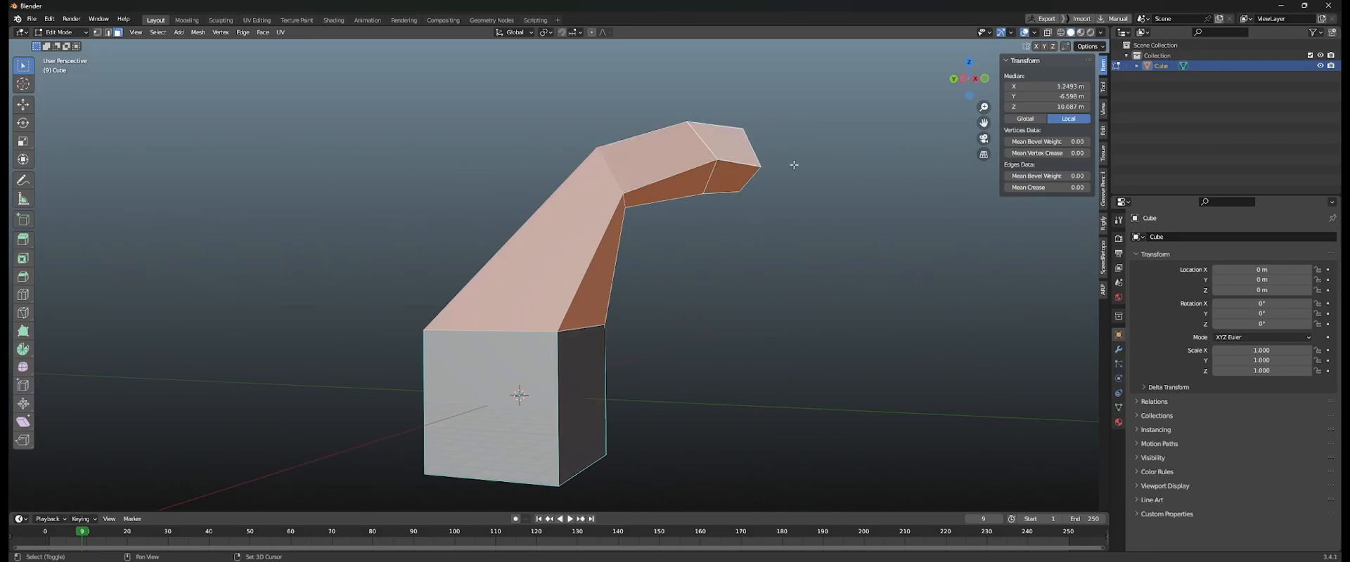
middle_drag(791, 165, 727, 124)
key(x)
click(803, 87)
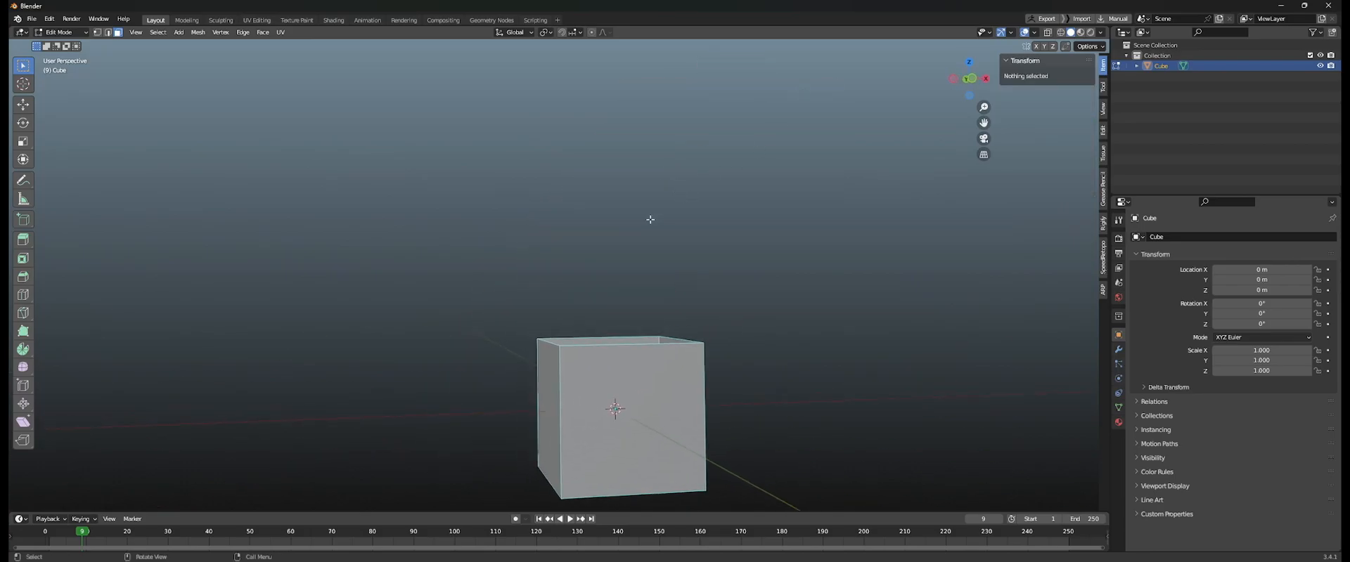
Fill the box's open top with a face between two opposite top edges and clear the selection.
middle_drag(665, 209, 610, 266)
key(2)
click(593, 215)
shift+click(634, 302)
middle_drag(668, 326, 659, 300)
key(f)
key(alt+a)
Select the cube's top face in face selection mode and delete it.
middle_drag(714, 334, 492, 298)
middle_drag(600, 336, 636, 340)
shift+middle_drag(635, 340, 588, 286)
scroll(538, 317, up, 3)
shift+middle_drag(496, 290, 580, 283)
click(589, 222)
middle_drag(589, 222, 563, 239)
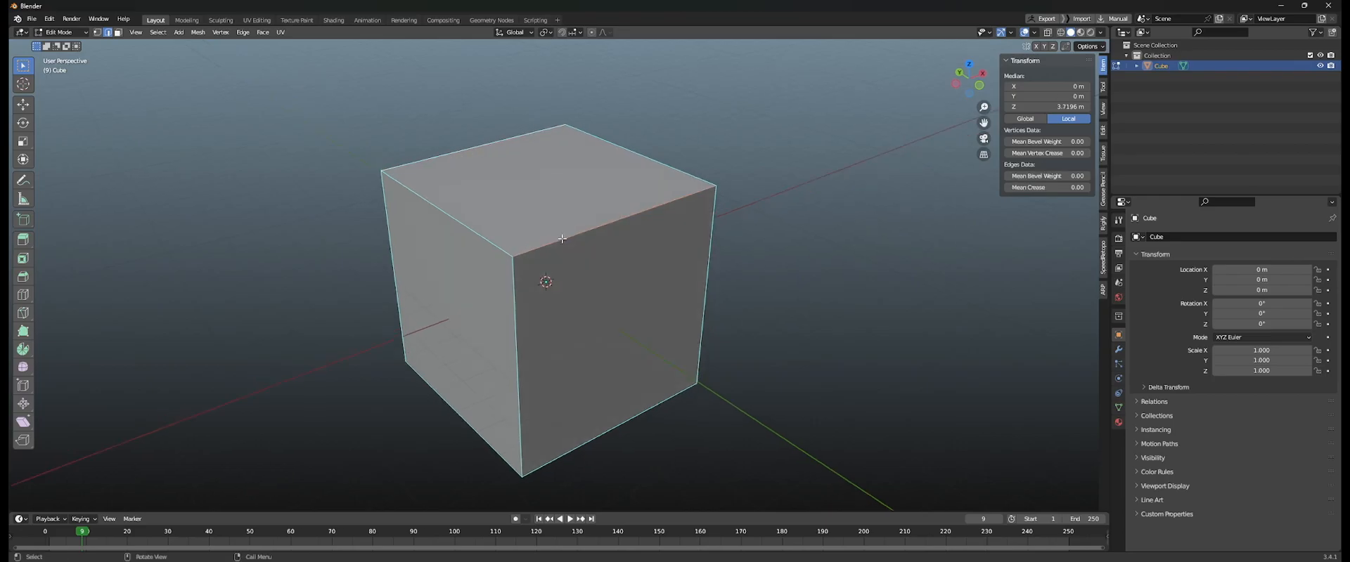
key(3)
click(548, 201)
key(x)
click(617, 140)
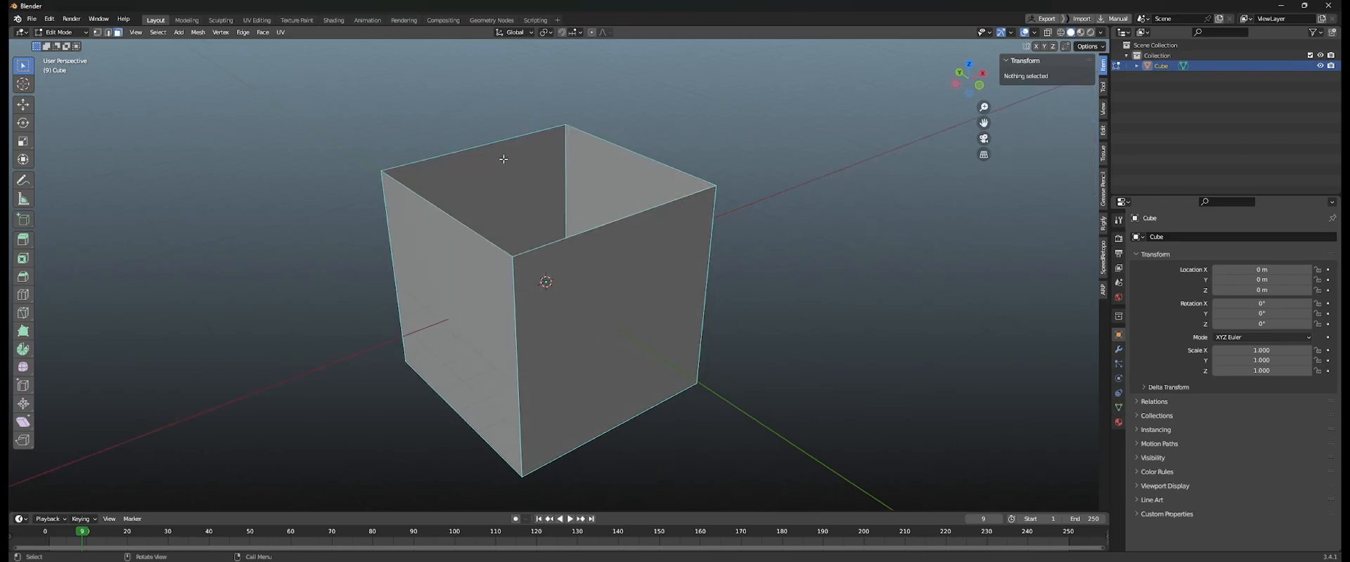
Rebuild the cube's top face by filling between two opposite rim edges, and deselect everything.
shift+click(520, 165)
key(2)
click(497, 143)
shift+click(657, 249)
middle_drag(660, 251, 611, 285)
key(f)
key(alt+a)
scroll(511, 258, down, 2)
middle_drag(511, 259, 550, 278)
scroll(552, 279, up, 2)
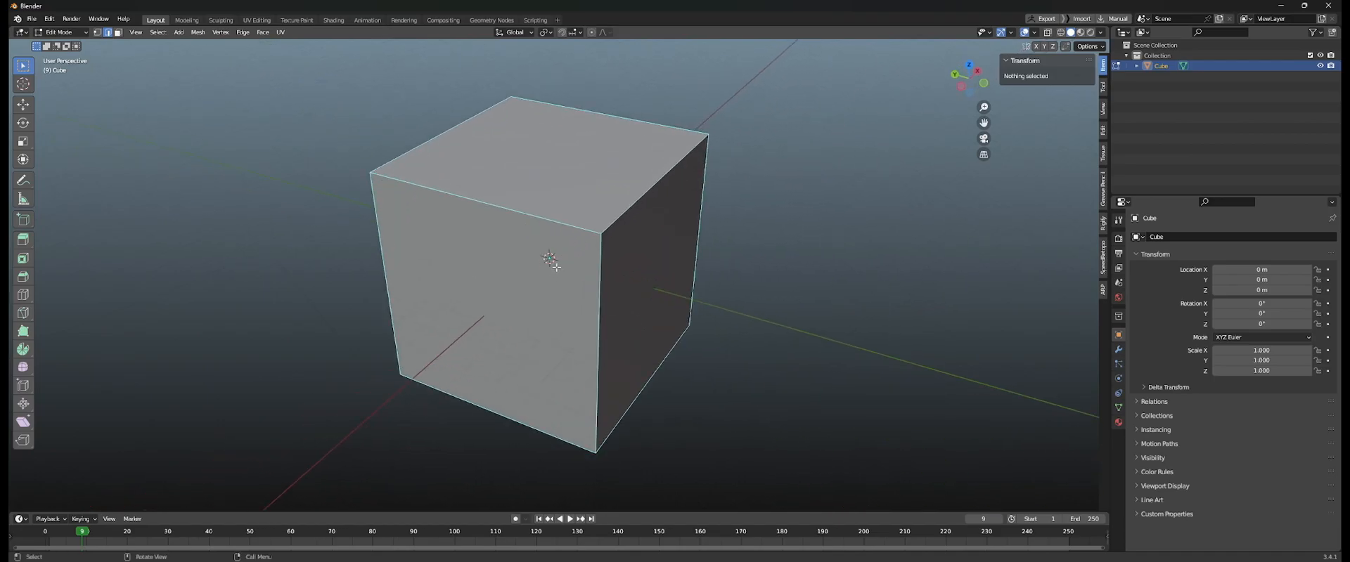
Select the two vertices at the ends of the top face's rear edge in vertex selection mode.
middle_drag(559, 265, 557, 233)
click(557, 232)
key(1)
click(424, 165)
shift+click(622, 129)
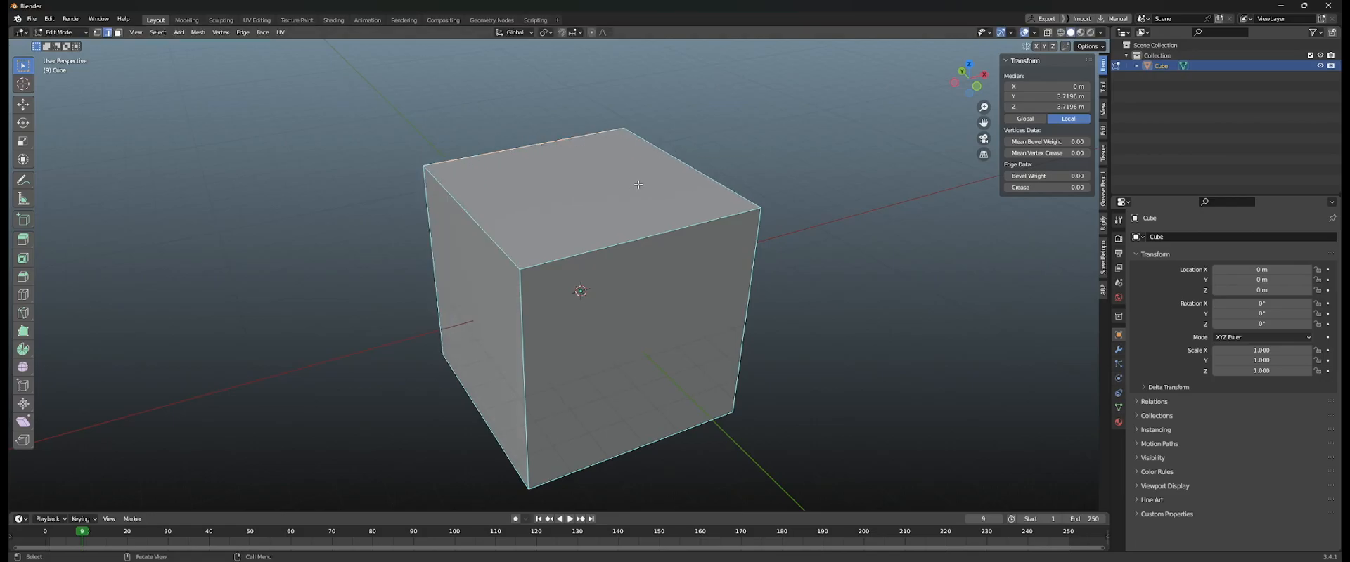
Select the top face, try scaling it, and switch to edge selection to inspect its selected border edges.
key(3)
click(610, 178)
key(s)
key(Escape)
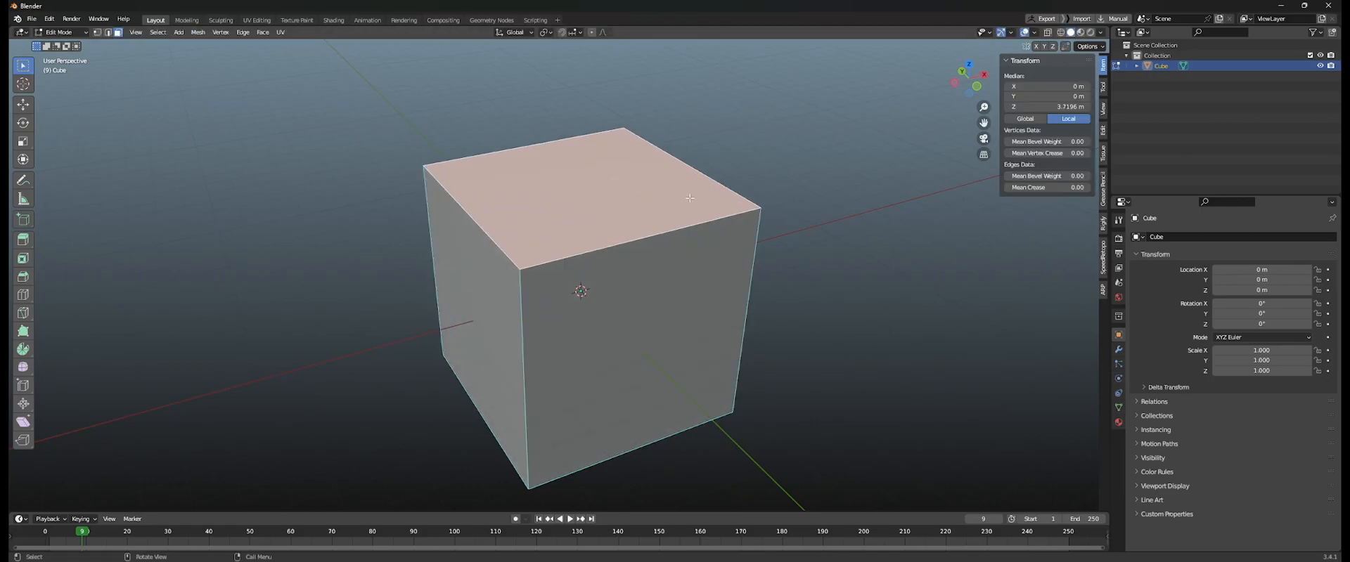
key(2)
middle_drag(600, 203, 626, 188)
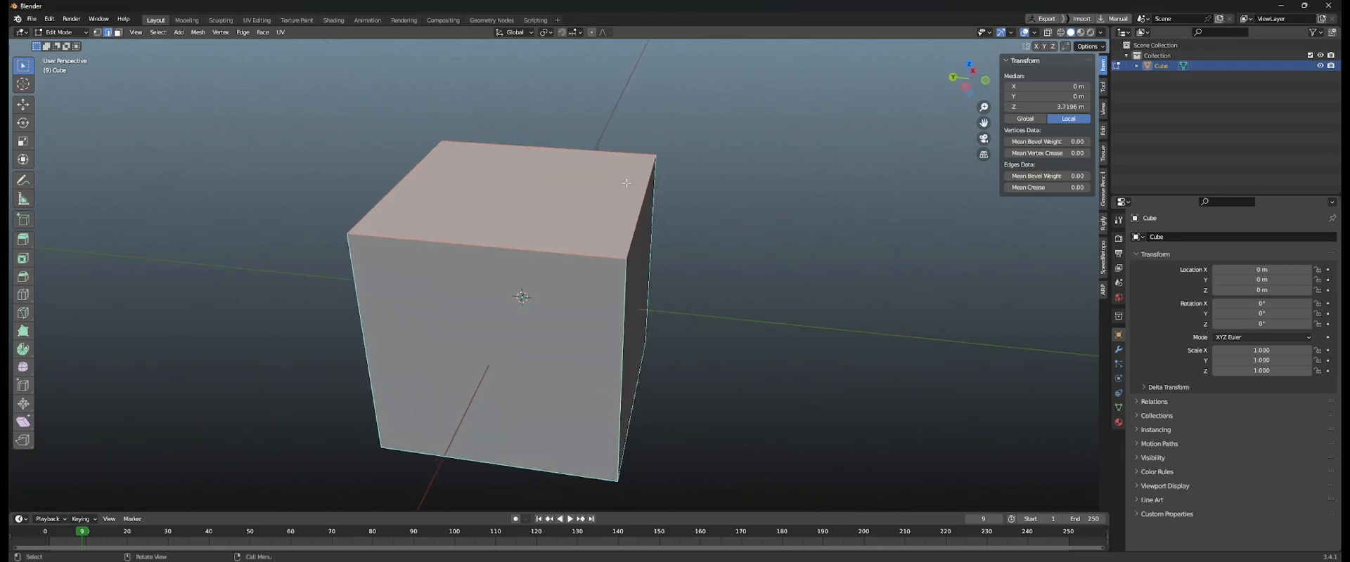
middle_drag(572, 250, 549, 216)
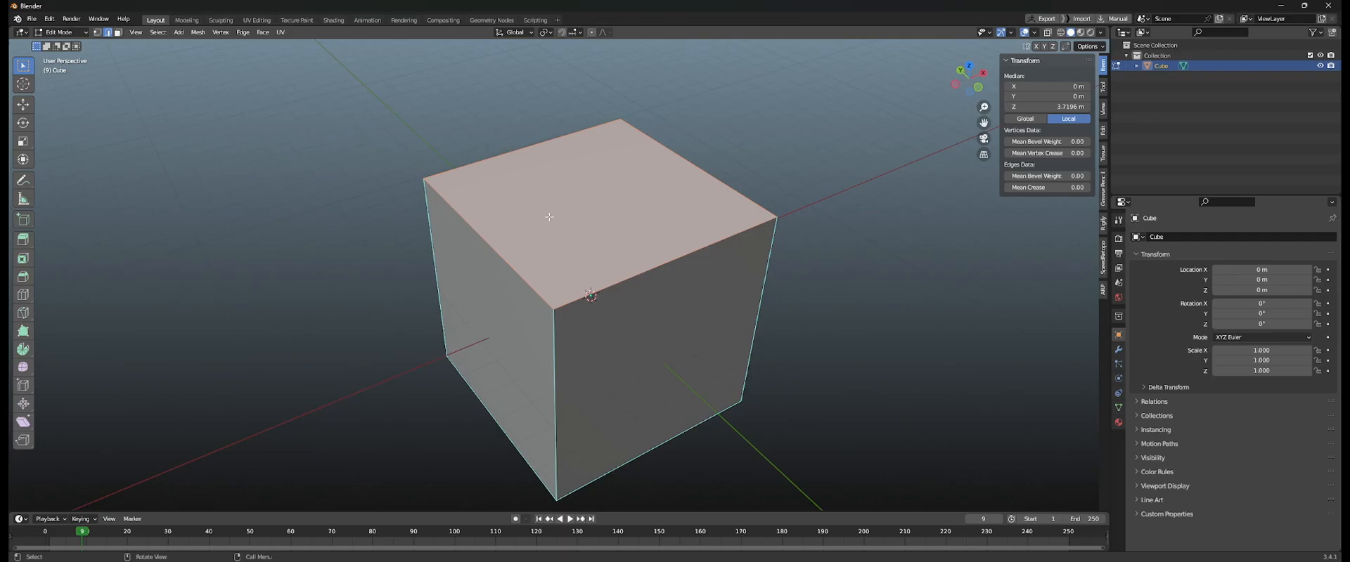
middle_drag(536, 290, 571, 286)
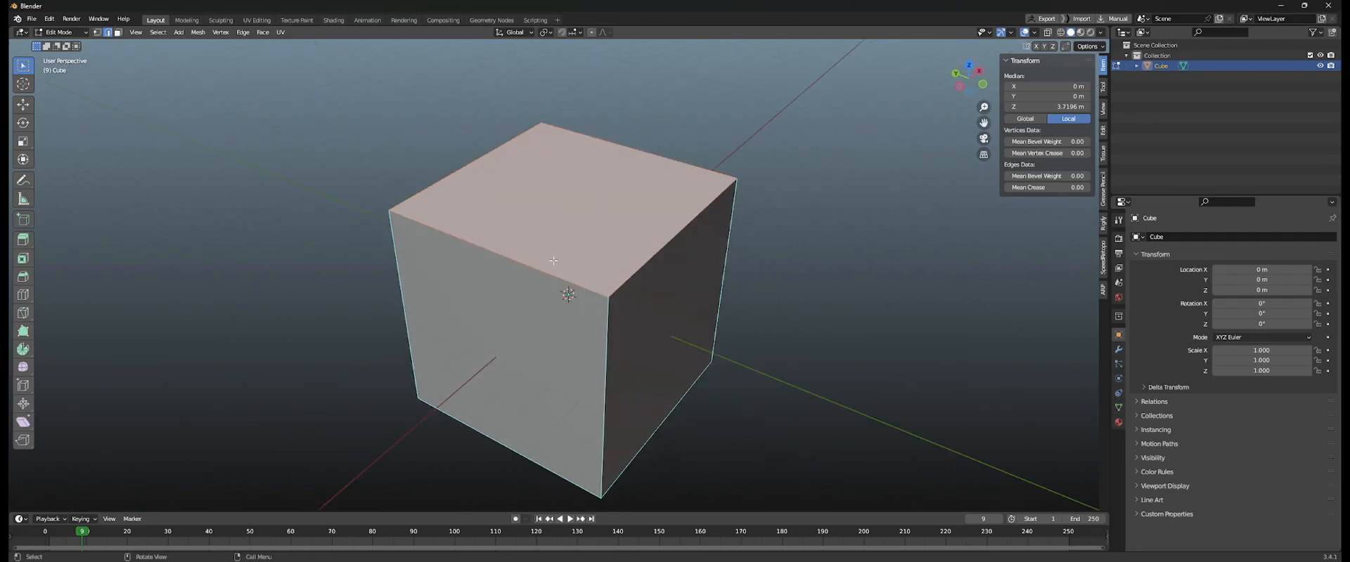
middle_drag(534, 245, 547, 235)
Remove the top face's other border edges from the selection until only the rear edge stays selected.
shift+click(503, 244)
middle_drag(666, 281, 623, 264)
shift+click(668, 220)
shift+click(627, 171)
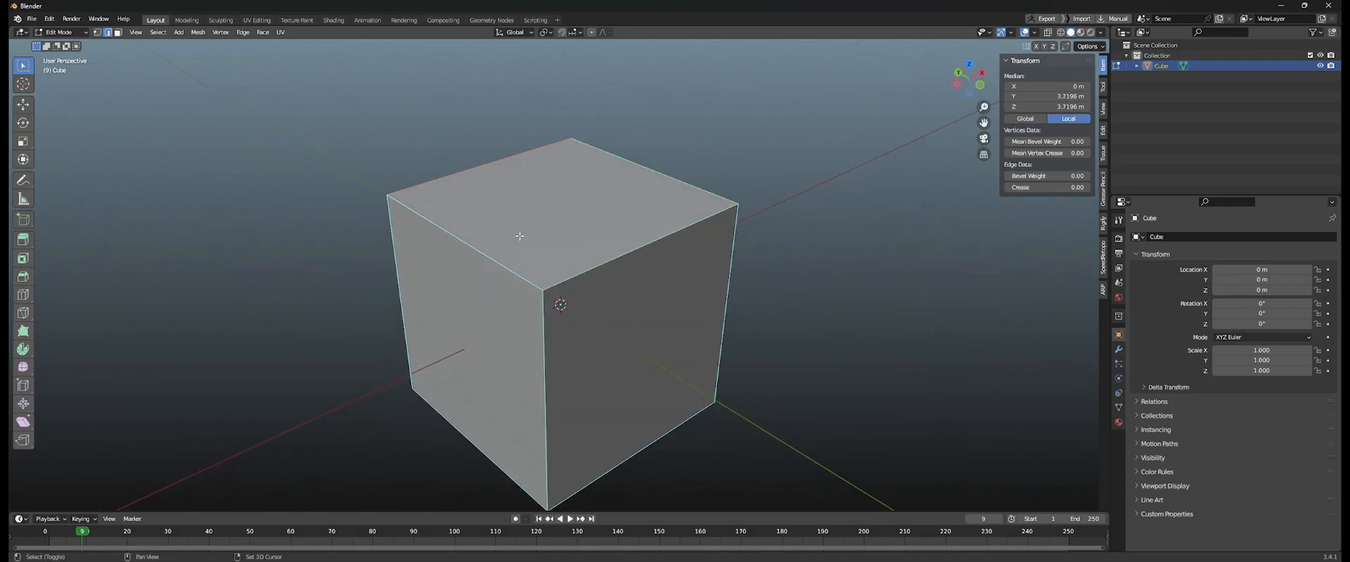
shift+click(474, 166)
middle_drag(442, 167, 489, 209)
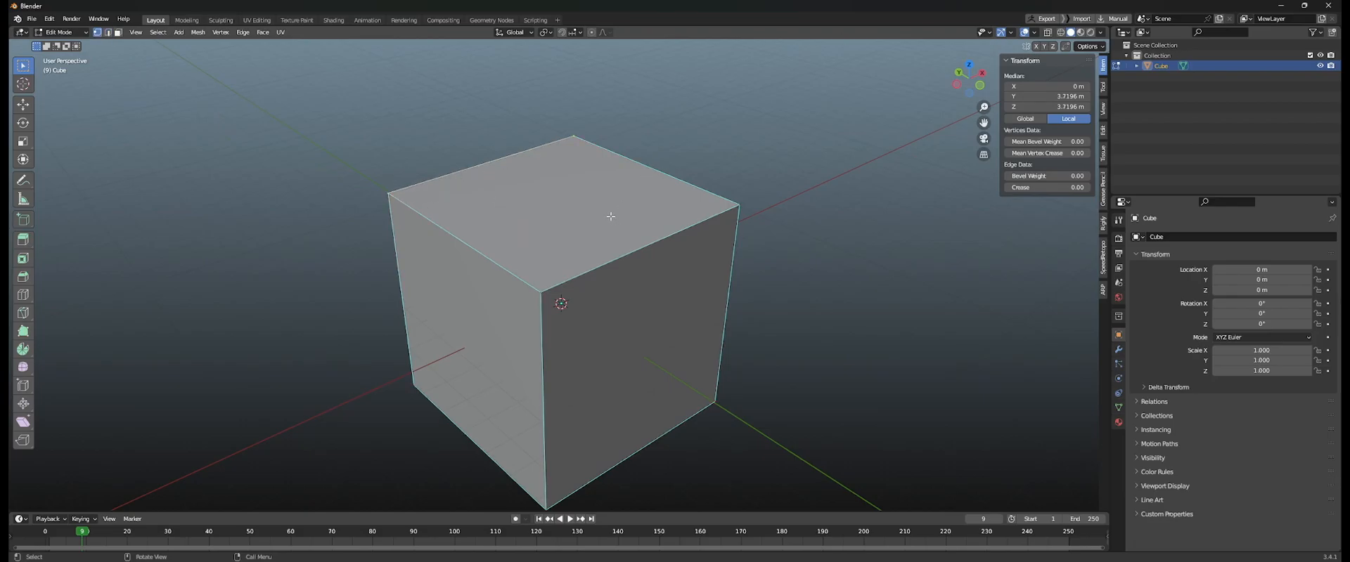
Clear the selection, pick the top face's border edges one by one, and reduce the selection to the rear edge.
middle_drag(529, 155, 530, 221)
key(alt+a)
click(440, 186)
key(2)
click(475, 193)
shift+click(666, 174)
shift+click(615, 283)
shift+click(675, 243)
click(512, 168)
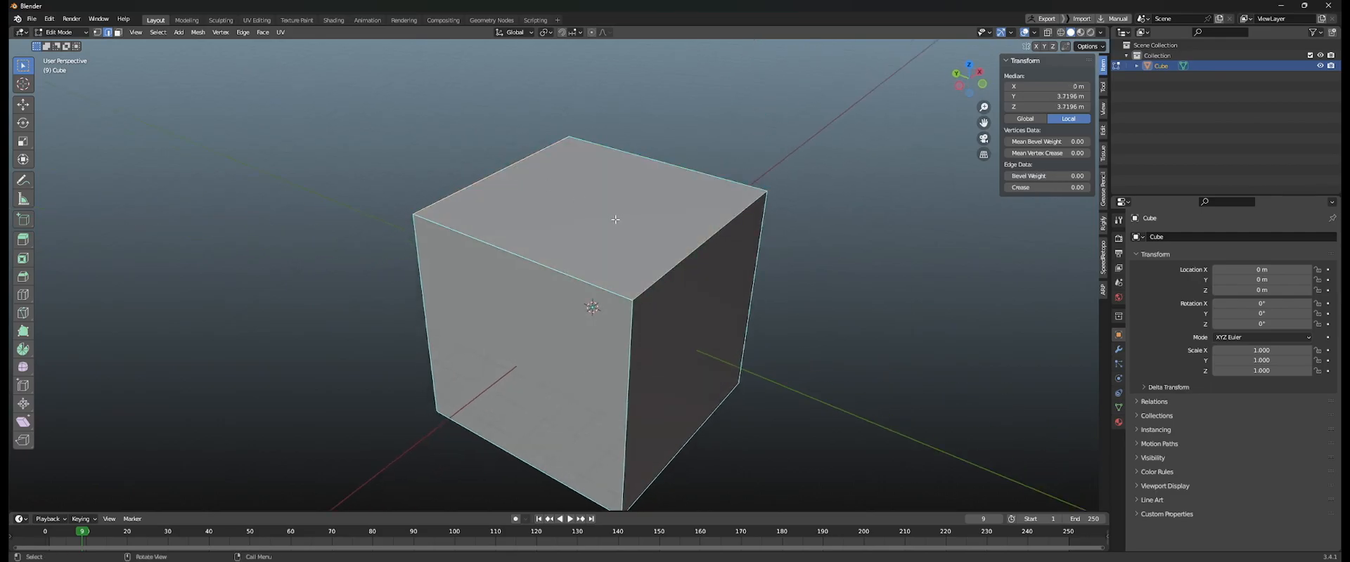
Select the top face in face selection mode, then only its rear edge in edge selection mode.
key(3)
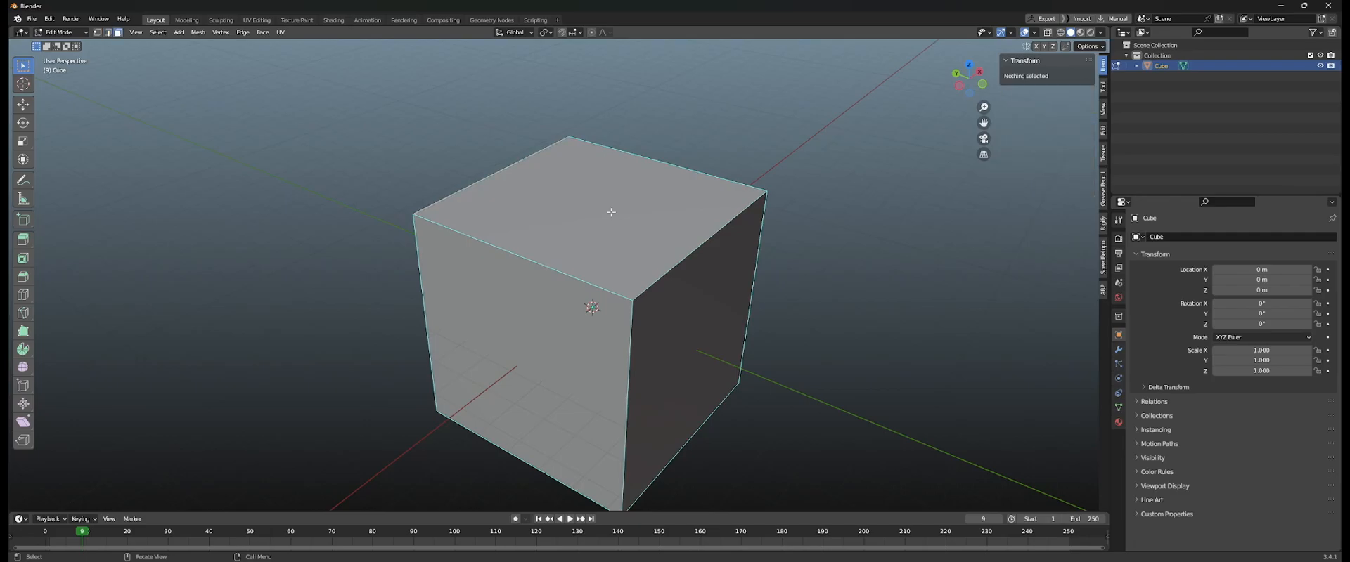
middle_drag(534, 209, 479, 184)
mouse_move(537, 217)
middle_down()
mouse_move(509, 262)
mouse_move(522, 245)
mouse_move(486, 208)
mouse_move(561, 213)
middle_up()
click(512, 194)
scroll(503, 262, up, 2)
key(3)
click(554, 215)
key(2)
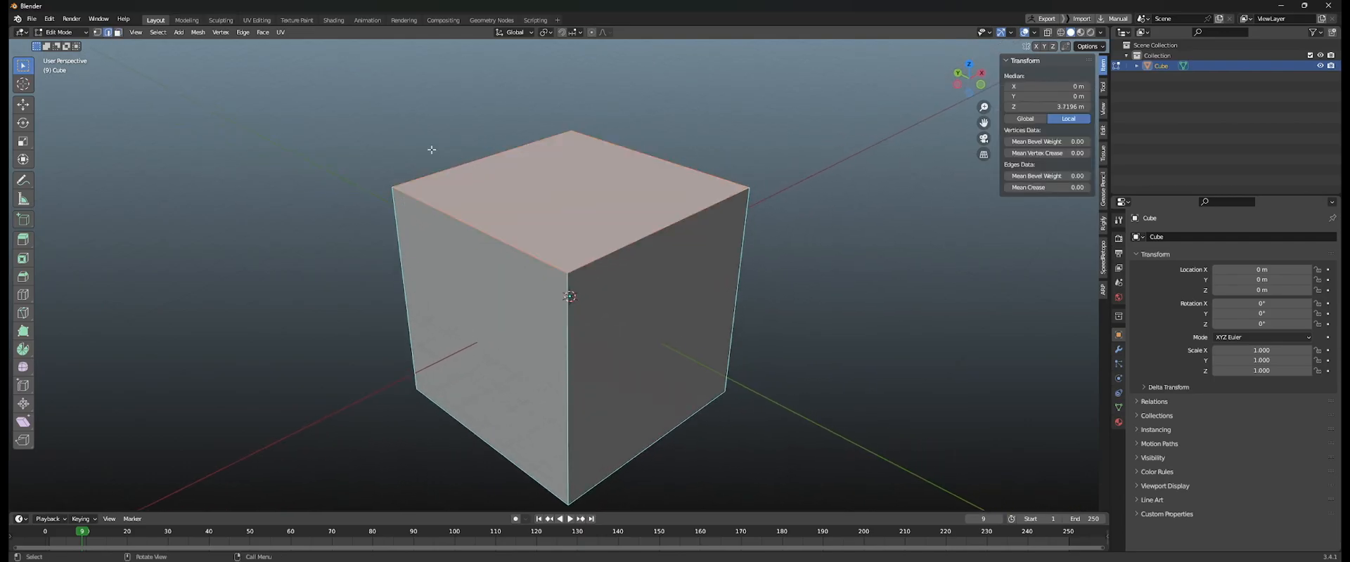
click(488, 180)
Turn on the Wireframe option in the viewport overlays.
middle_drag(520, 175, 561, 262)
scroll(564, 223, down, 2)
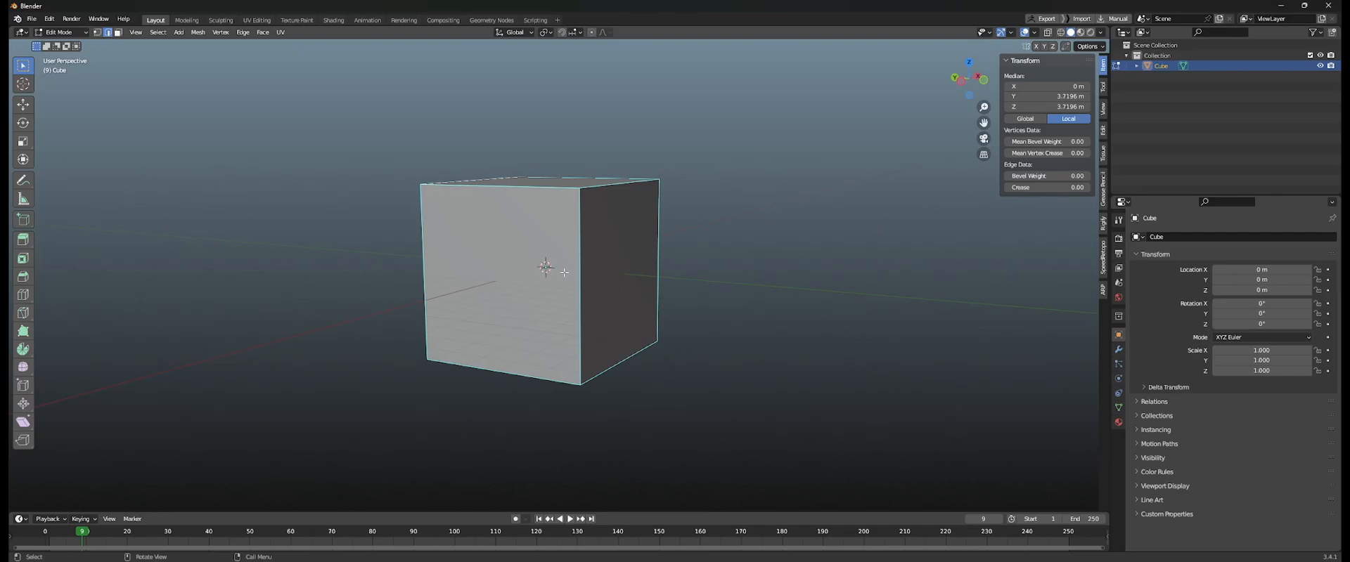
click(1036, 33)
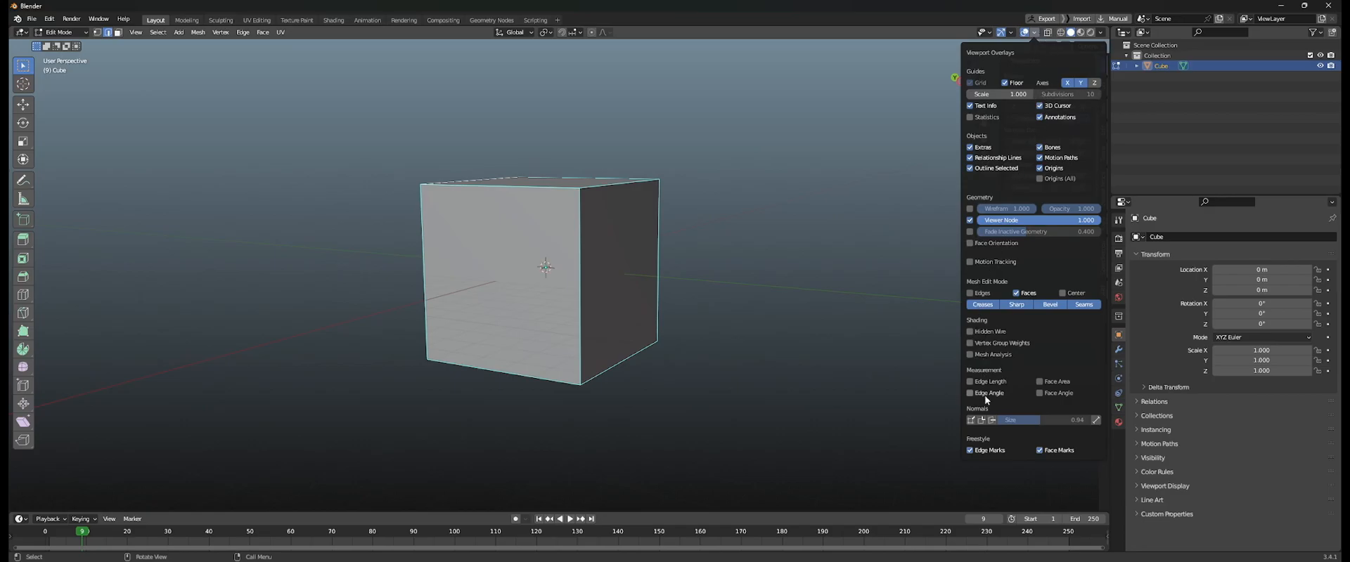
click(970, 208)
click(970, 148)
click(970, 209)
Switch to Object Mode, check the overlay settings there and deselect the cube.
alt+drag(772, 252, 542, 235)
key(Tab)
click(1034, 32)
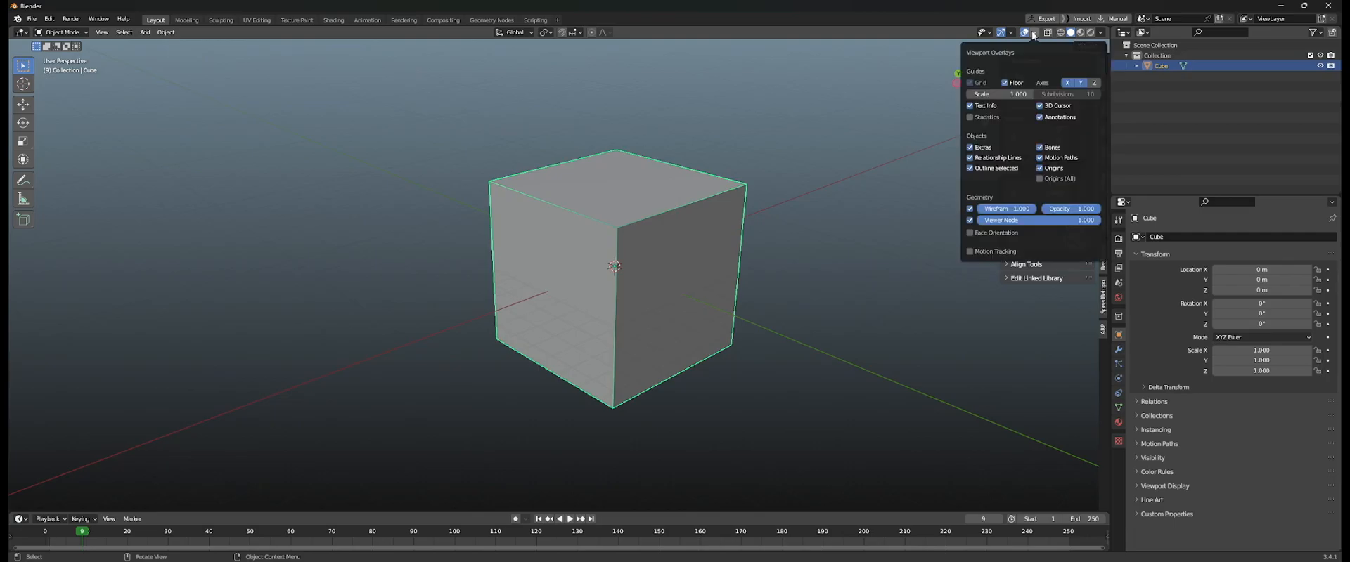
click(872, 149)
Toggle the Wireframe overlay repeatedly to compare how the cube's edges are displayed in Object Mode.
click(1035, 32)
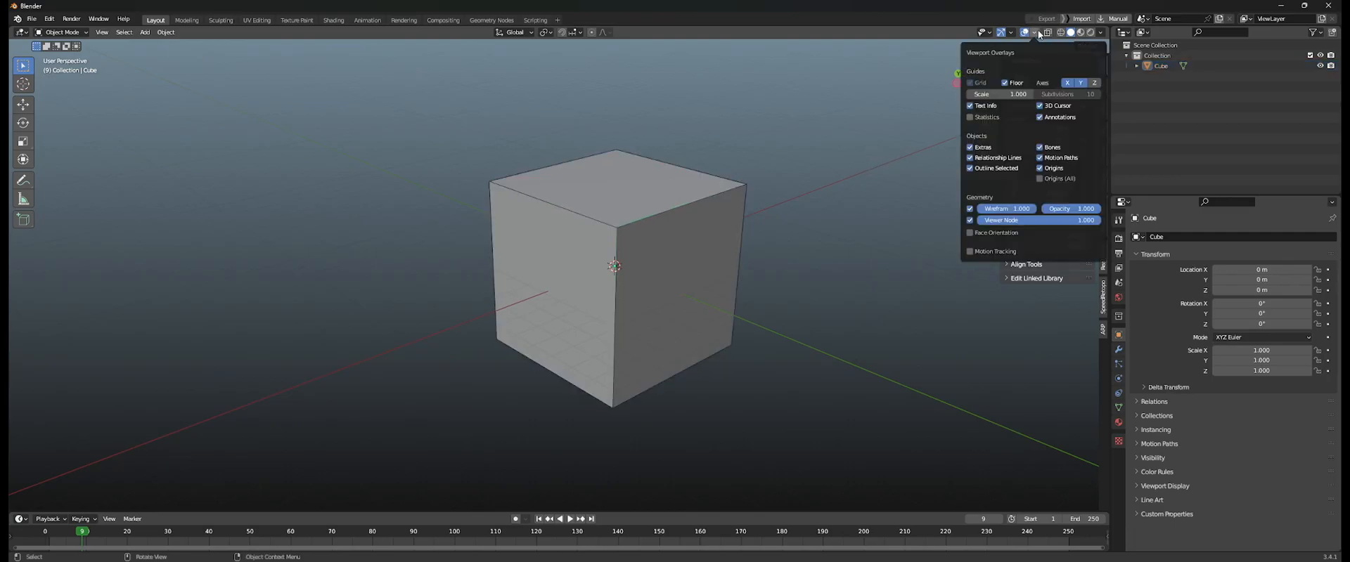
click(971, 210)
click(972, 210)
click(971, 211)
click(972, 210)
click(972, 210)
click(971, 210)
click(971, 210)
Return to Edit Mode on the cube and deselect all its geometry.
middle_drag(707, 235, 510, 266)
key(Tab)
key(alt+a)
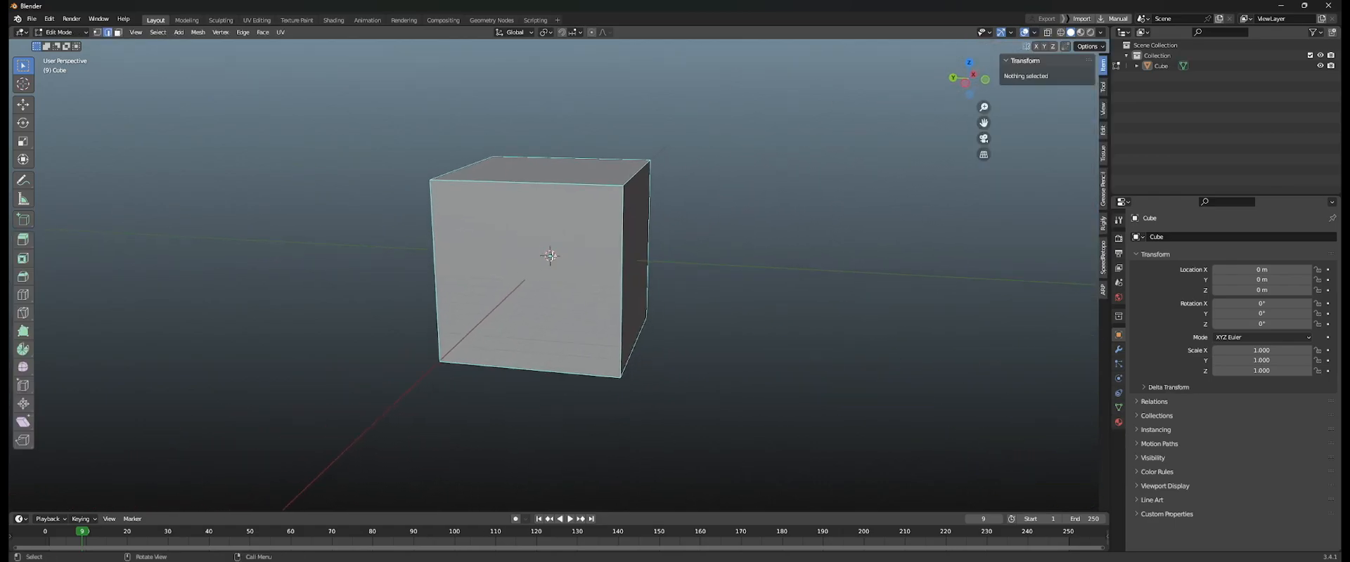
Place the 3D cursor in empty space beside the cube, add a cube there and undo the addition.
shift+right_drag(543, 258, 750, 203)
shift+middle_drag(801, 246, 733, 247)
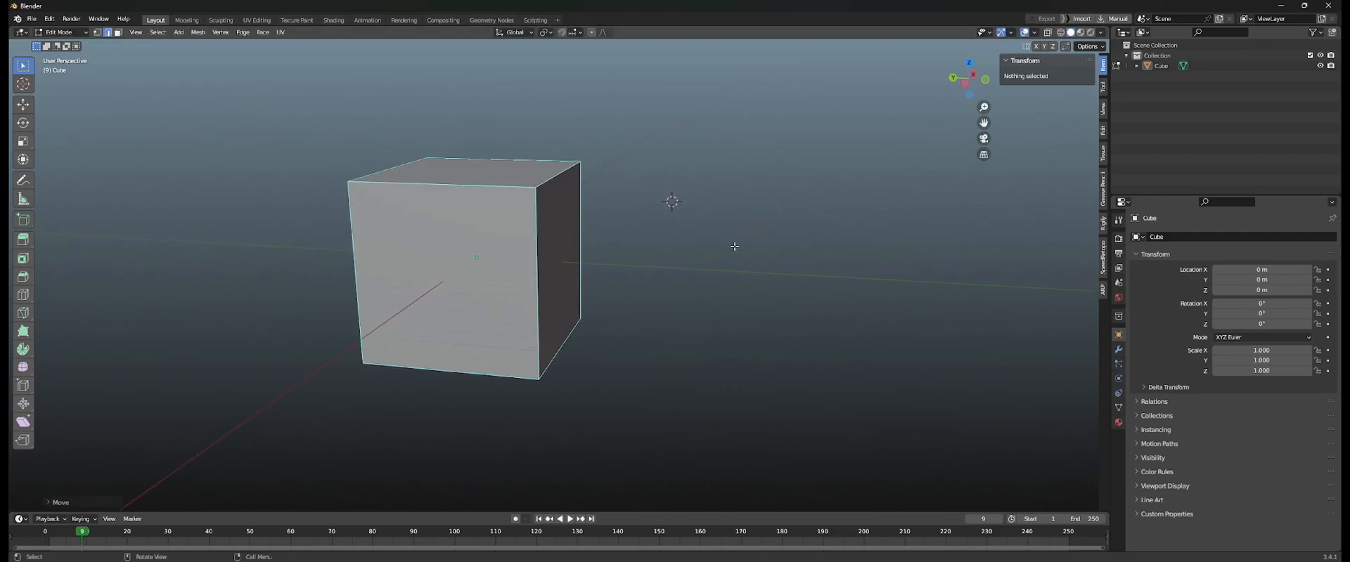
shift+right_click(769, 124)
key(shift+a)
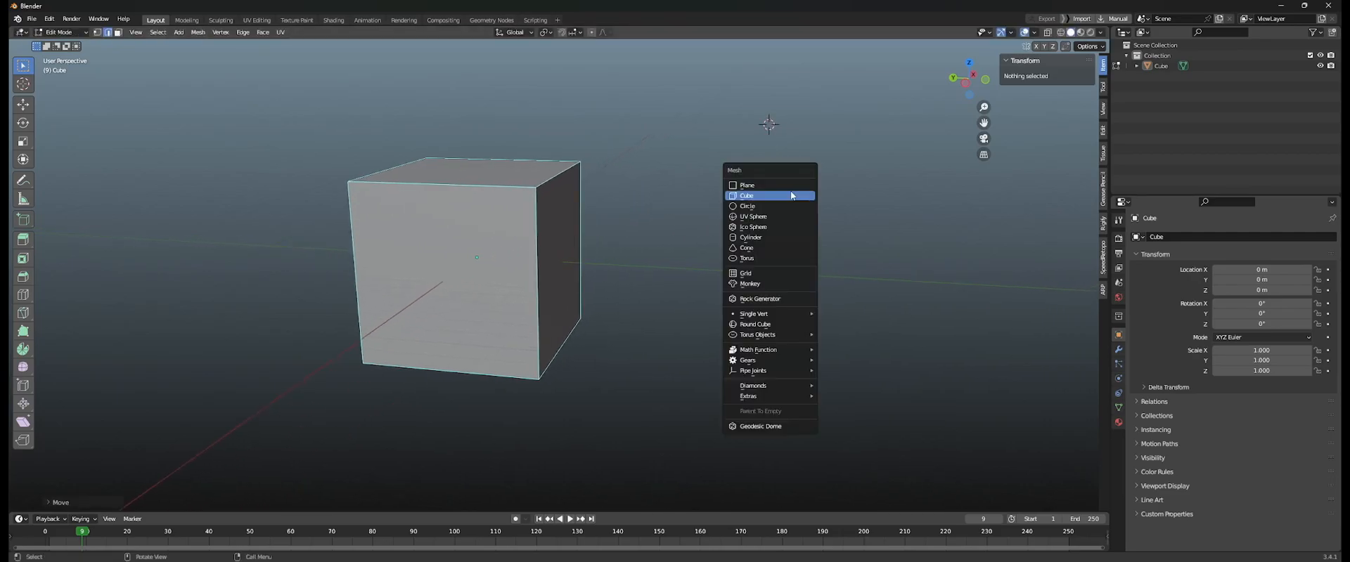
click(801, 196)
middle_drag(826, 197, 772, 204)
key(ctrl+z)
Try adding and scaling a mesh at a 3D cursor placed on the cube's surface, and delete it again.
middle_drag(764, 244, 726, 237)
shift+right_drag(531, 238, 533, 246)
middle_drag(597, 240, 514, 234)
shift+right_drag(613, 228, 559, 262)
middle_drag(535, 268, 635, 291)
scroll(632, 278, up, 1)
key(shift+a)
click(634, 277)
key(s)
click(678, 271)
key(x)
click(718, 226)
Place the 3D cursor at the cube's upper front corner, add a mesh there and undo it.
shift+right_drag(488, 246, 475, 225)
key(shift+a)
click(521, 241)
middle_drag(538, 244, 623, 256)
key(ctrl+z)
Switch to Object Mode and add a new cube object at the 3D cursor on the large cube's corner.
key(shift+a)
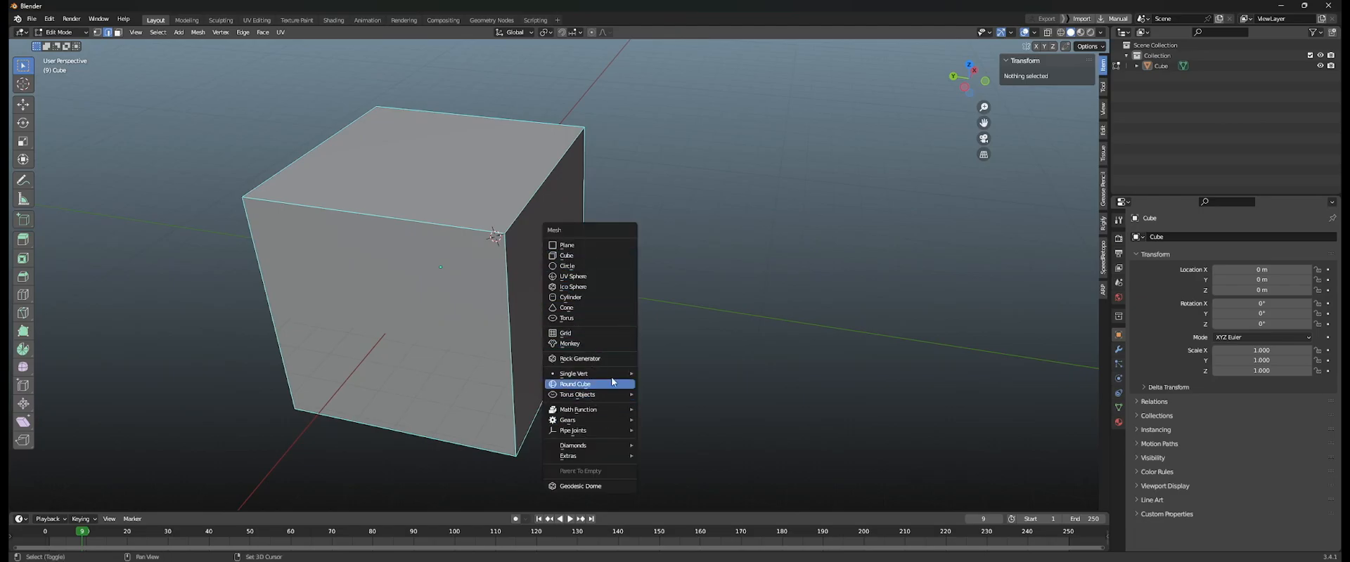
key(Tab)
middle_drag(732, 280, 664, 278)
key(shift+a)
key(Escape)
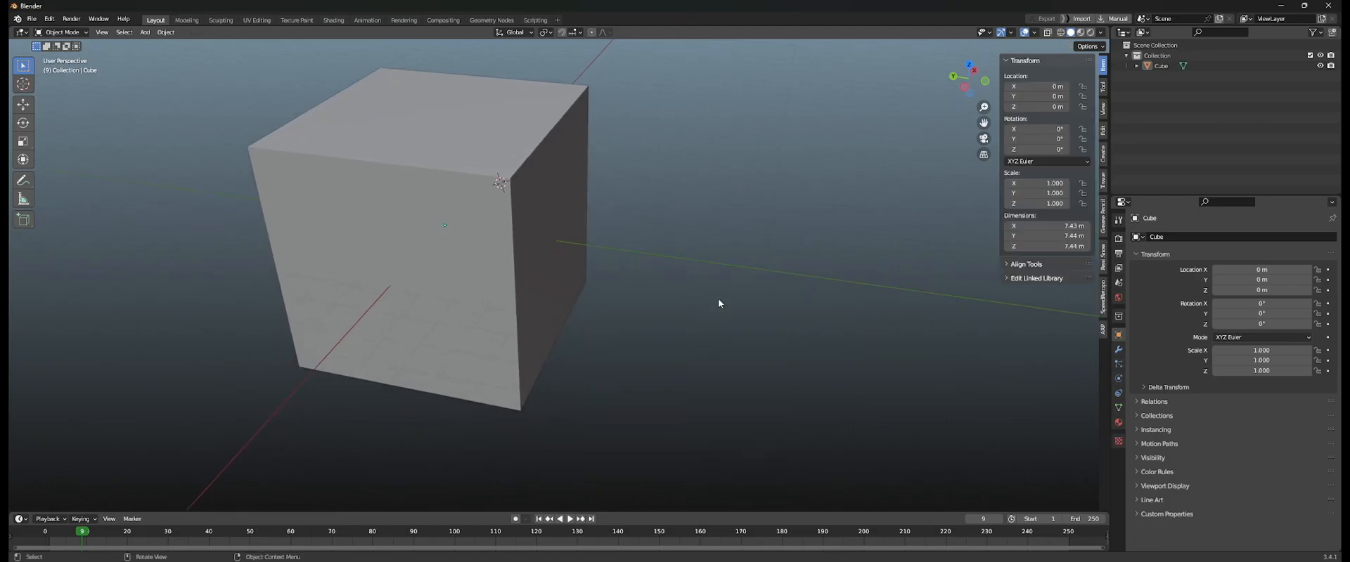
key(shift+a)
click(759, 273)
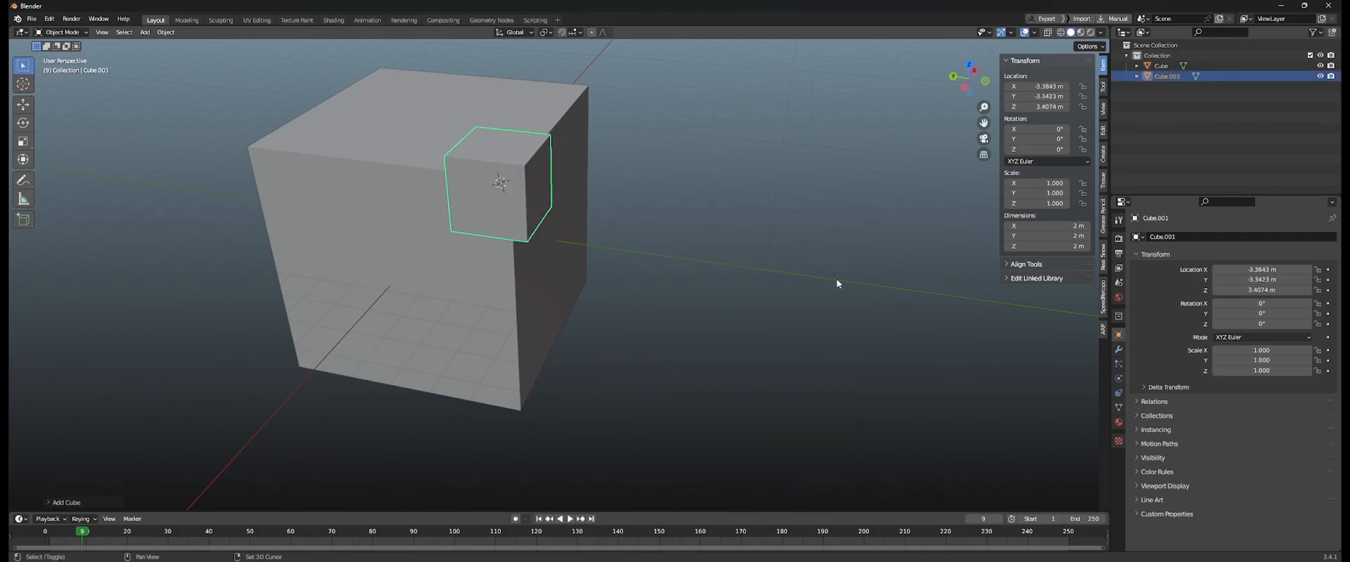
Move the new small cube away from the large cube and delete it.
middle_drag(825, 278, 660, 256)
key(g)
click(804, 251)
key(x)
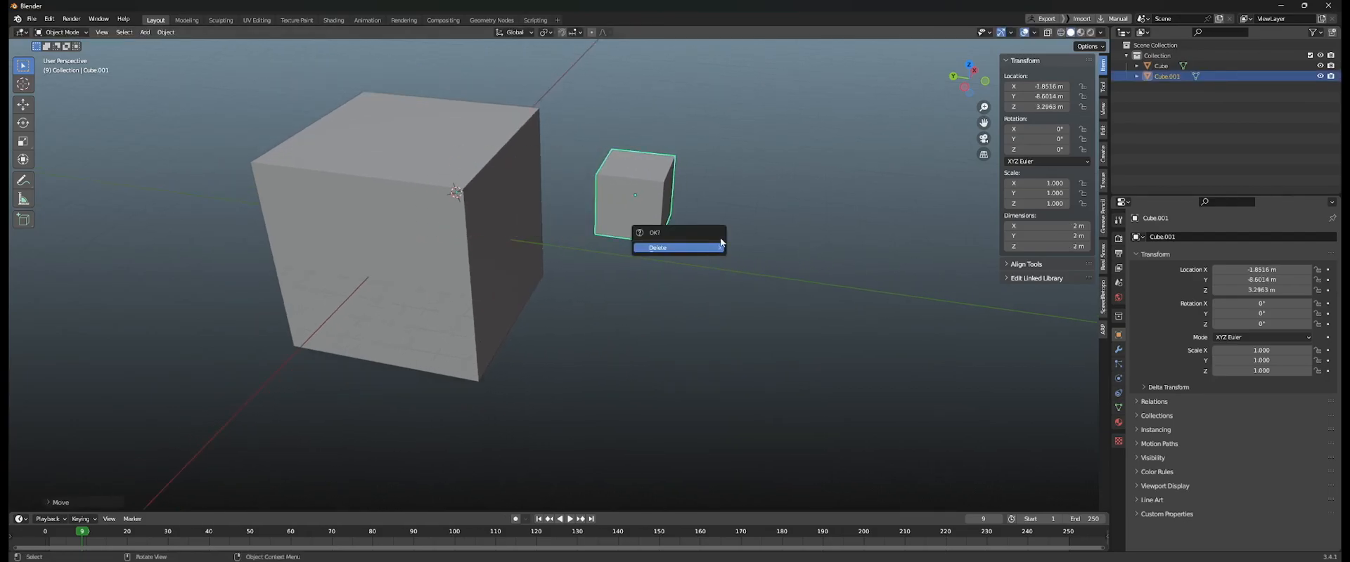
click(716, 247)
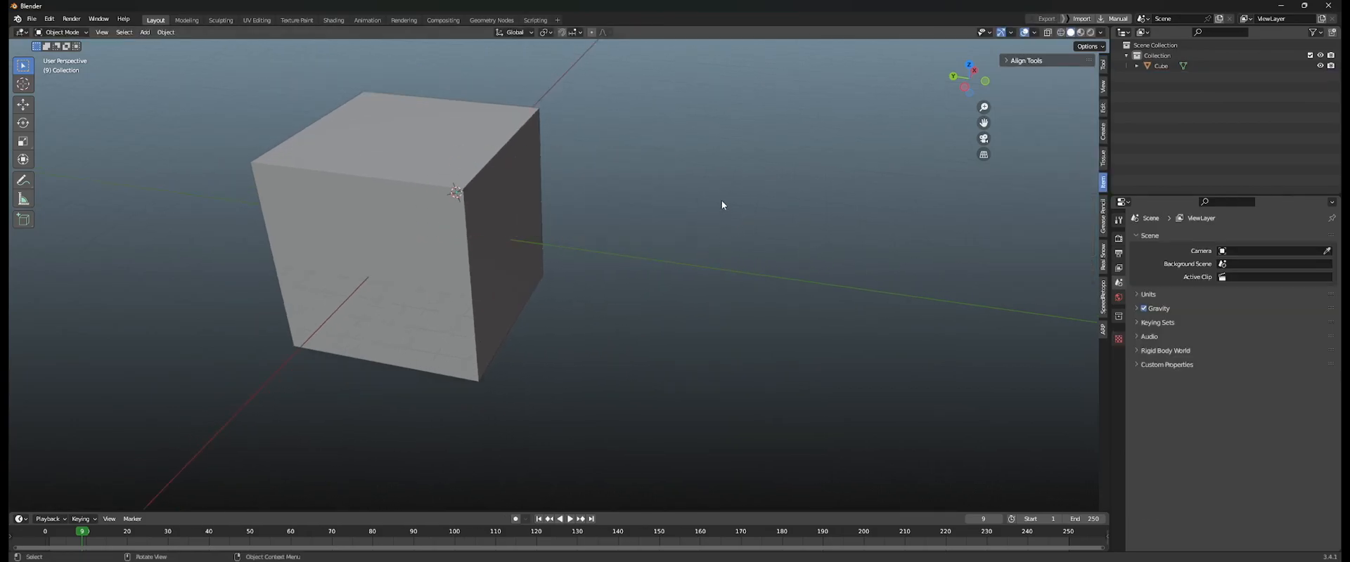
Select the large cube in Object Mode and apply Shade Smooth to it.
click(172, 33)
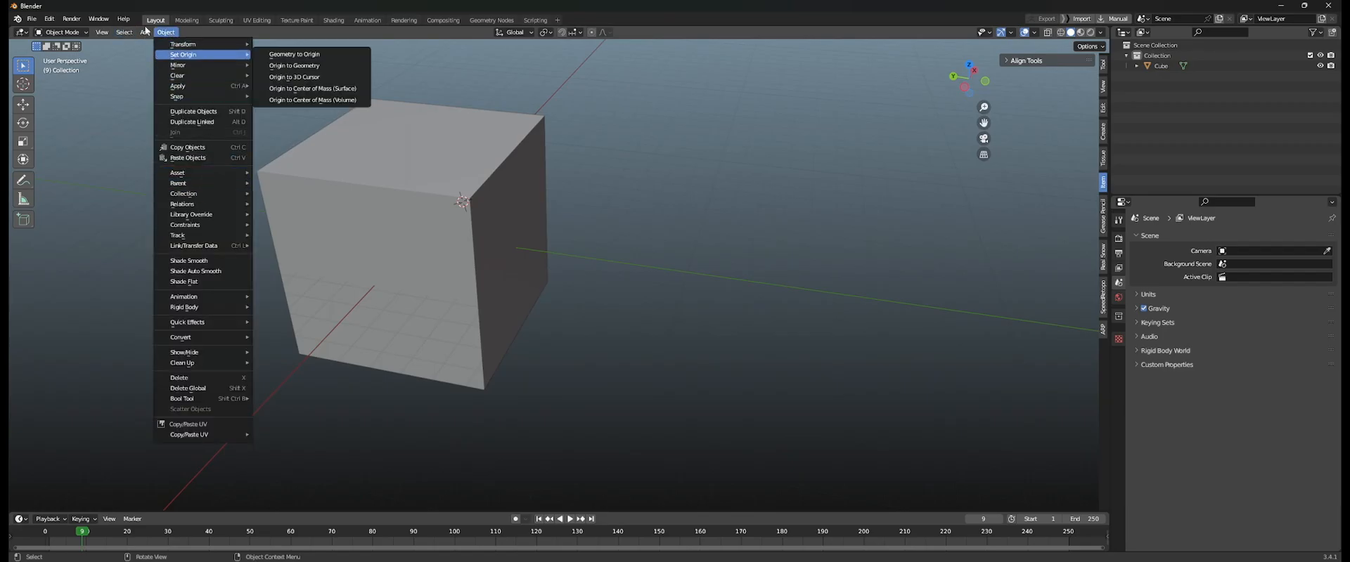
click(145, 33)
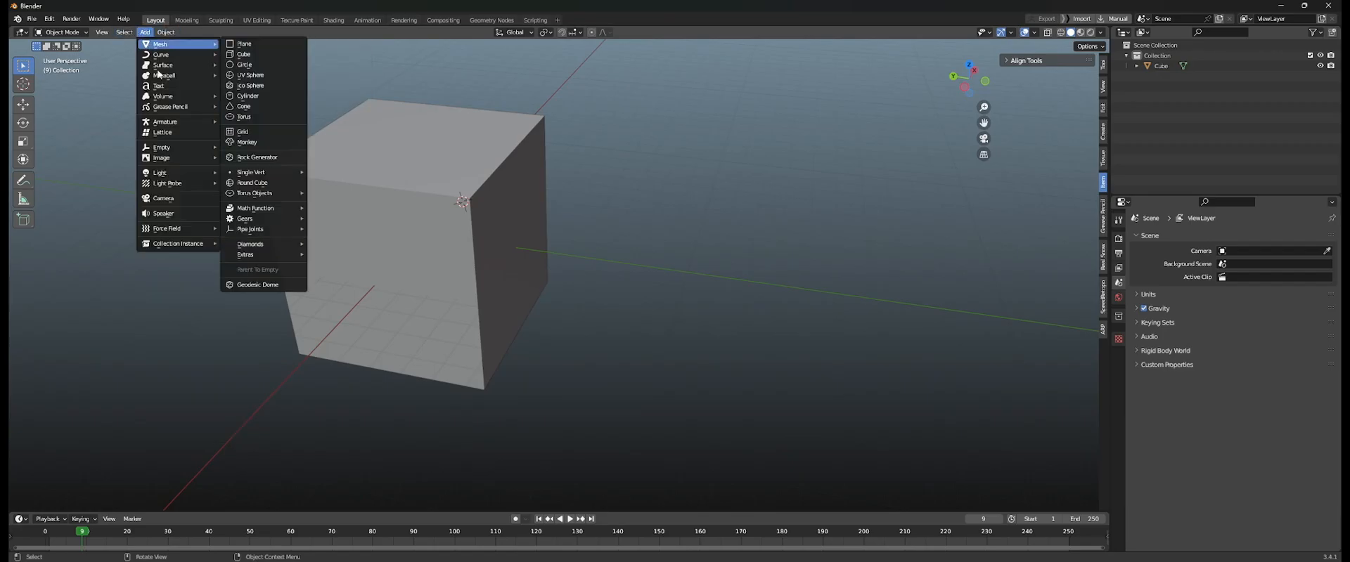
click(167, 32)
click(442, 181)
middle_drag(442, 181, 415, 169)
click(167, 32)
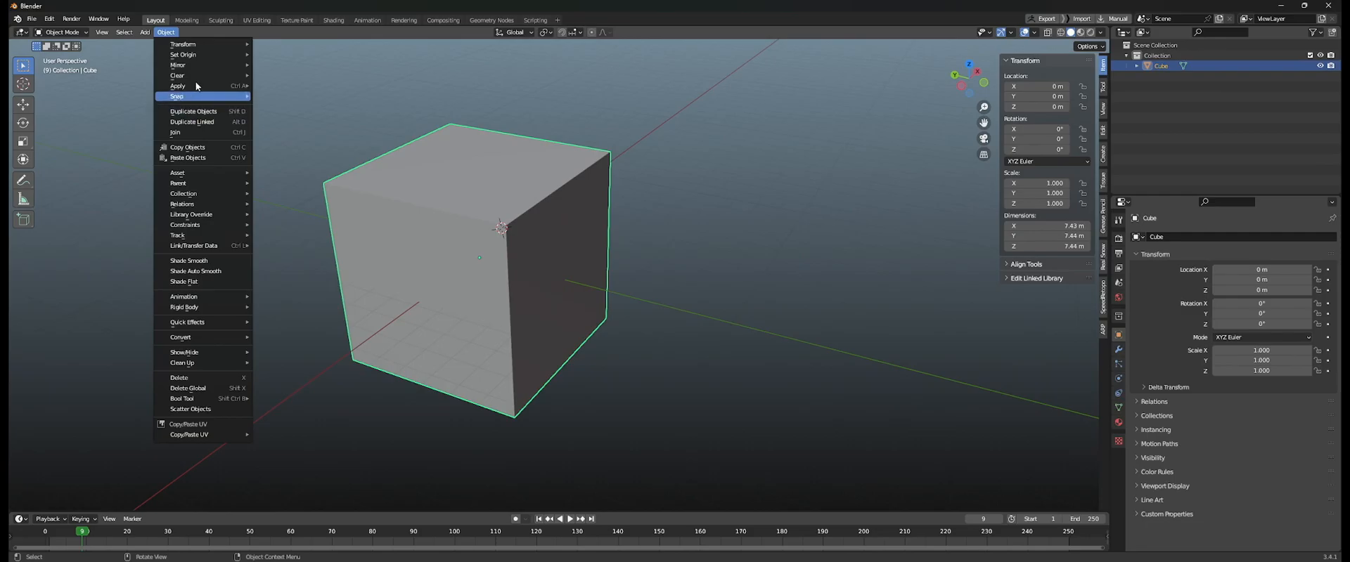
mouse_move(191, 56)
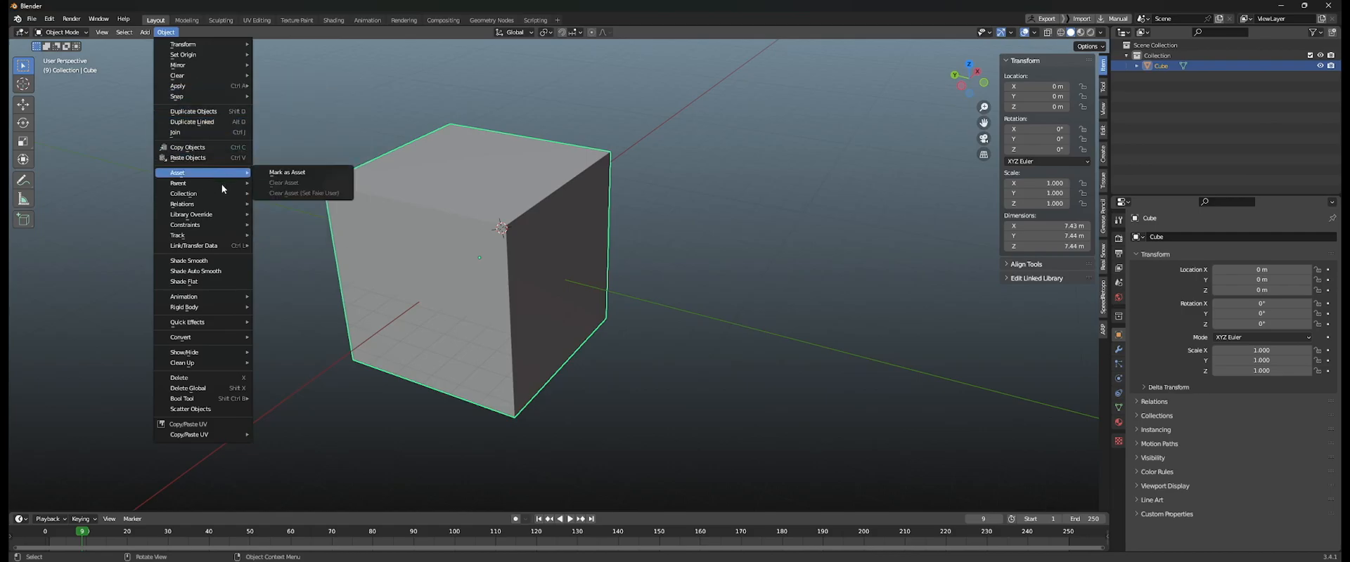
click(217, 260)
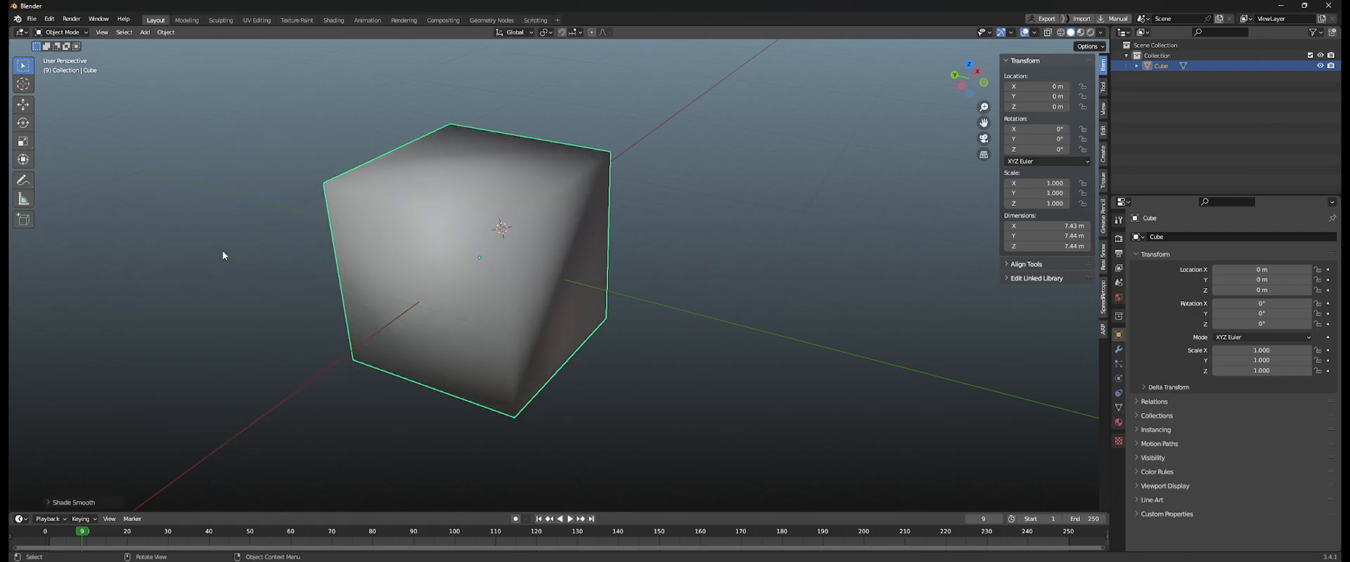
middle_drag(458, 209, 421, 176)
click(174, 35)
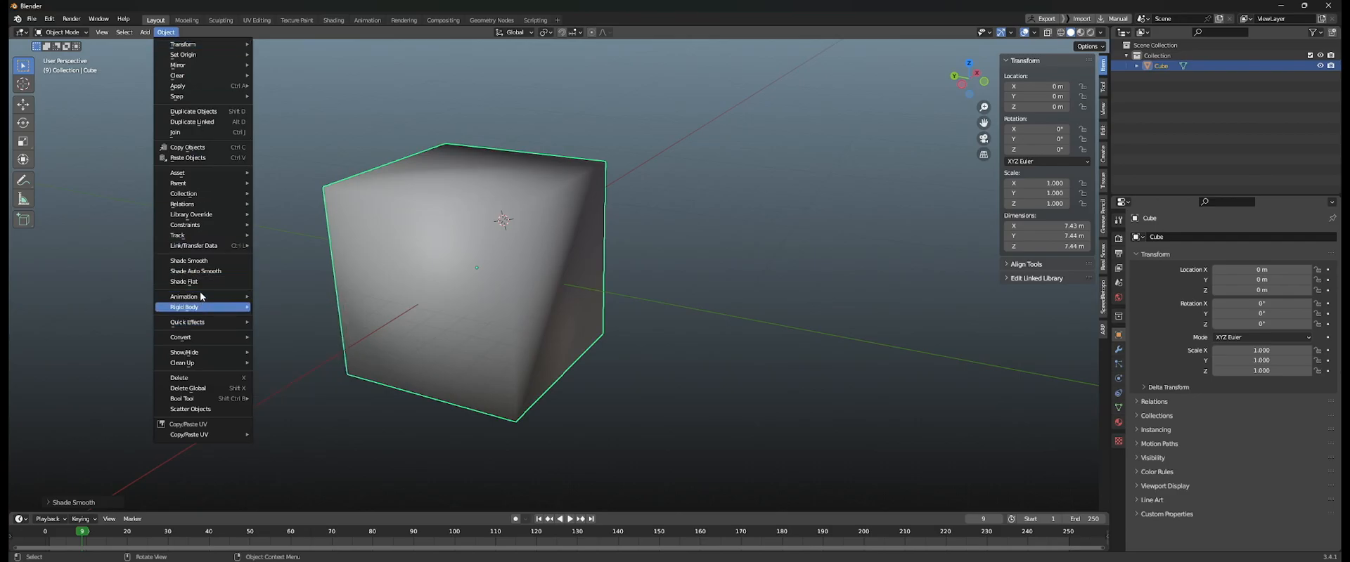
Enter Edit Mode on the cube, try extruding a selected part of it and undo the extrusion.
middle_drag(589, 269, 578, 170)
key(Tab)
click(561, 214)
middle_drag(547, 221, 568, 195)
key(e)
click(609, 180)
middle_drag(668, 172, 509, 241)
key(ctrl+z)
key(ctrl+z)
Place the 3D cursor on one of the cube's side faces, add a cube there and scale it so it protrudes.
shift+right_drag(552, 241, 560, 239)
middle_drag(515, 234, 558, 234)
shift+right_drag(557, 236, 552, 247)
middle_drag(555, 248, 599, 257)
key(shift+a)
click(599, 260)
middle_drag(780, 264, 712, 273)
key(s)
click(819, 270)
key(s)
click(716, 293)
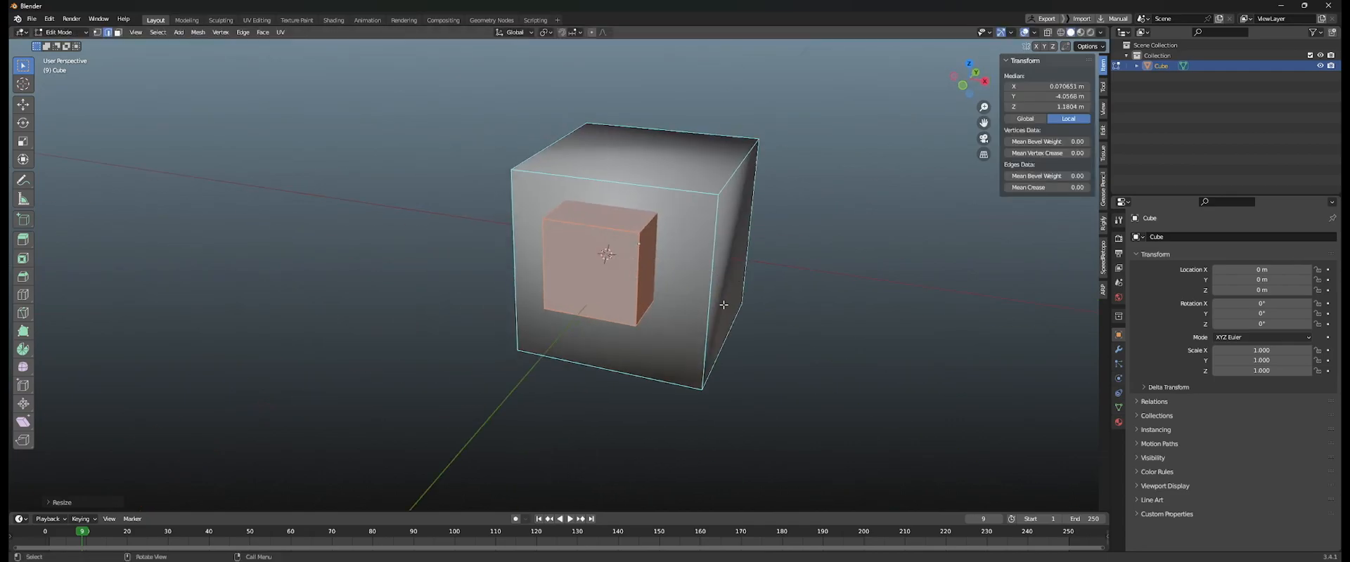
Add a Remesh modifier to the mesh and inspect the join between both cubes in Object Mode.
click(1117, 350)
click(1194, 239)
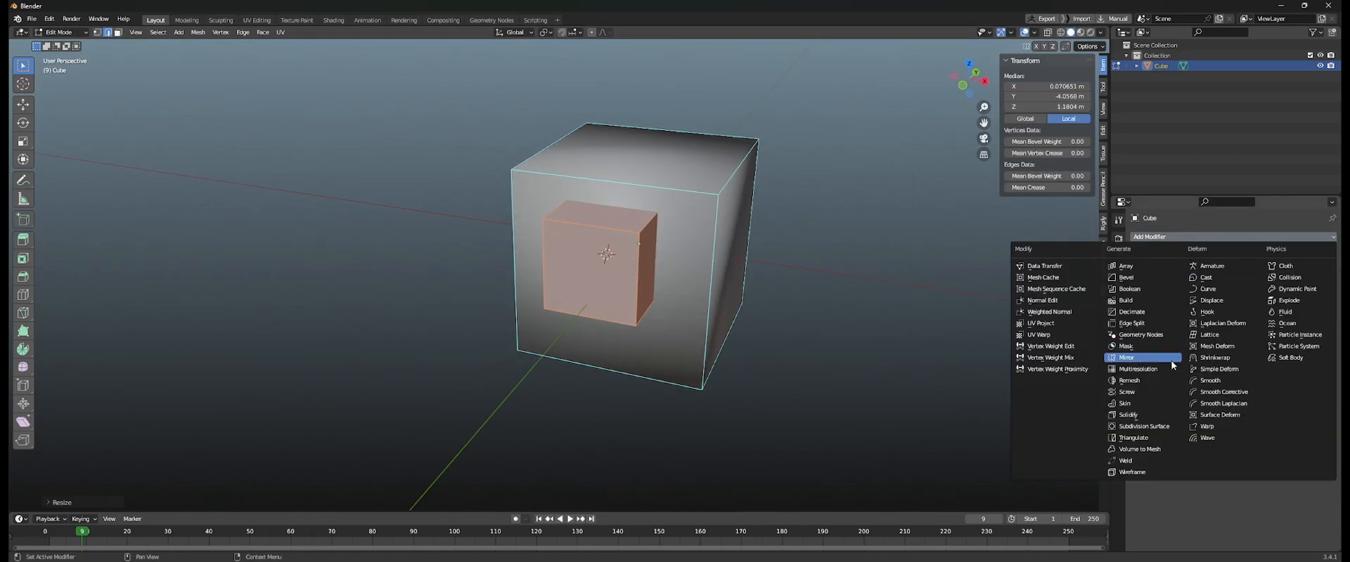
click(1150, 385)
mouse_move(731, 319)
middle_down()
mouse_move(771, 322)
mouse_move(743, 316)
middle_up()
key(Tab)
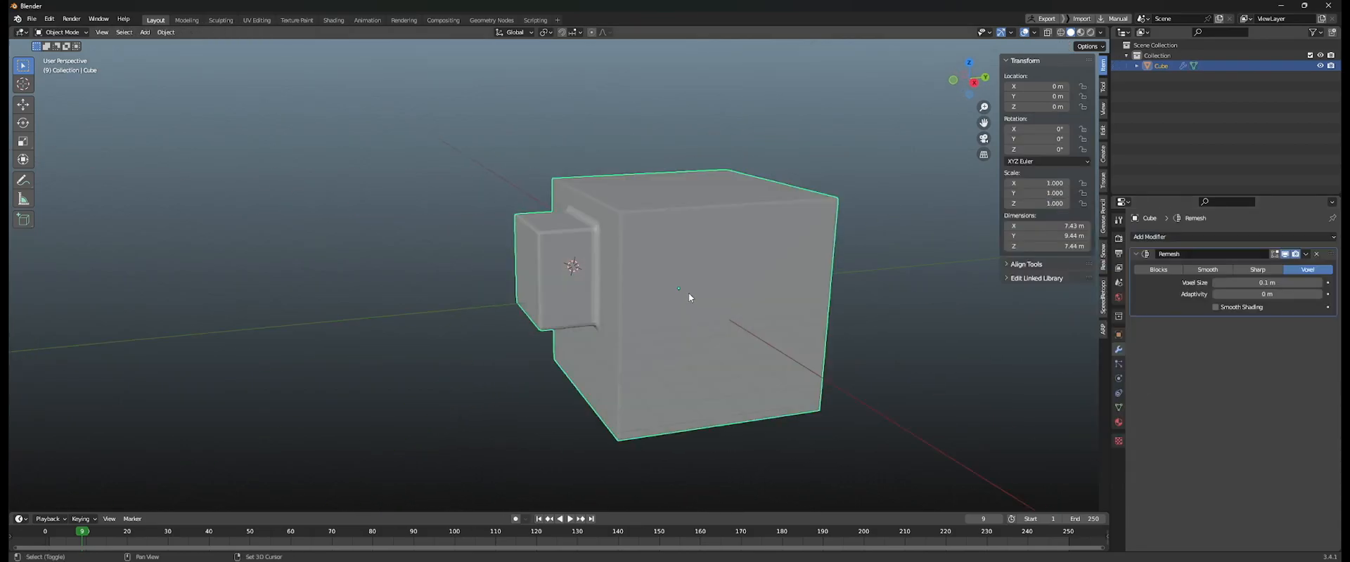
middle_drag(643, 294, 709, 295)
scroll(709, 296, up, 3)
middle_drag(555, 274, 734, 236)
Move the small cube along the large one in Edit Mode and review the remeshed shape in Object Mode.
key(Tab)
key(g)
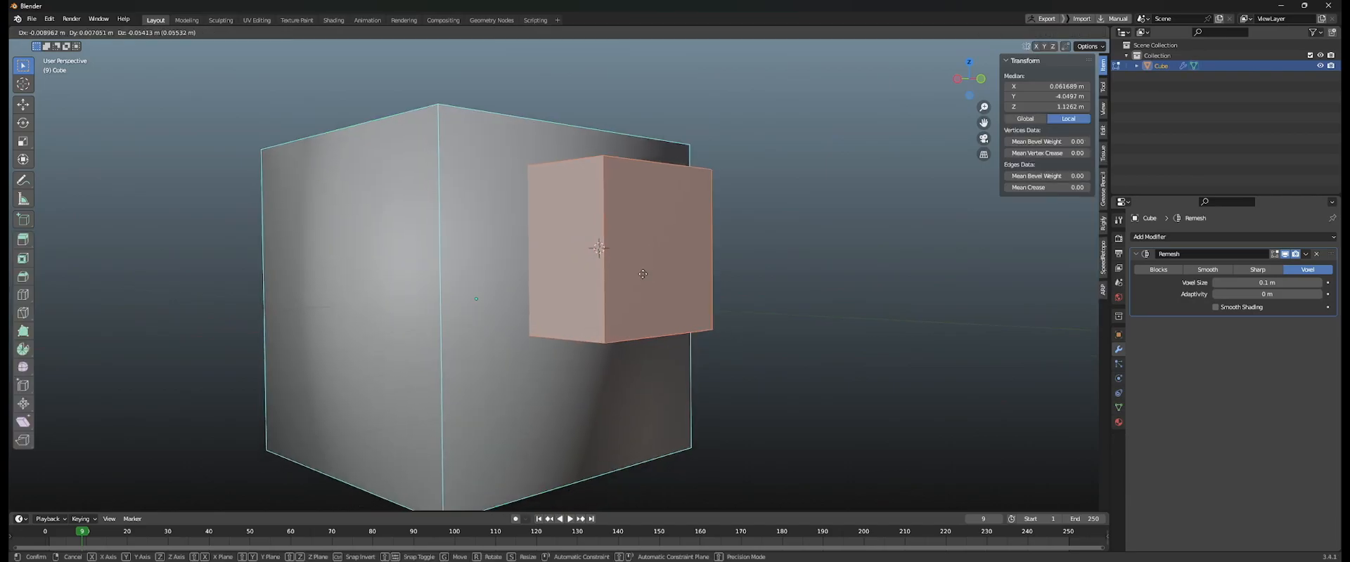
click(626, 325)
key(Tab)
middle_drag(551, 316, 703, 260)
middle_drag(806, 247, 718, 257)
Delete the small cube's geometry, remove the Remesh modifier and return to Object Mode.
key(Tab)
key(x)
click(789, 238)
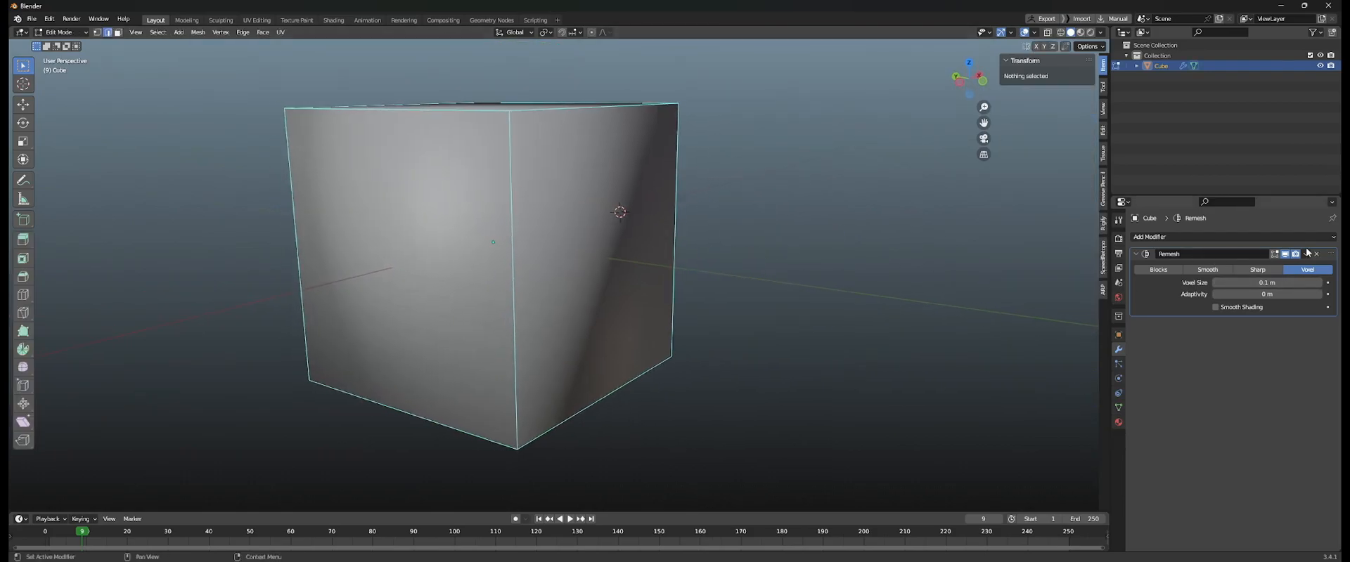
click(1315, 257)
key(Tab)
middle_drag(641, 284, 710, 246)
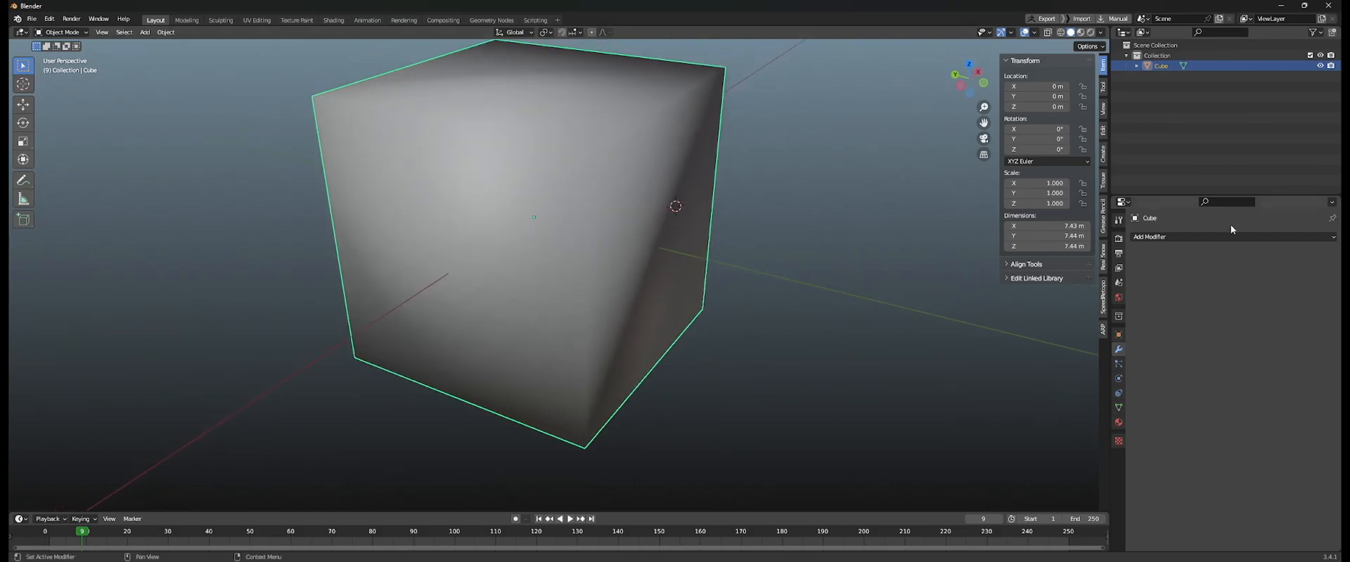
Duplicate the cube's top face in Edit Mode and move the copy off to the side of the cube.
click(1185, 239)
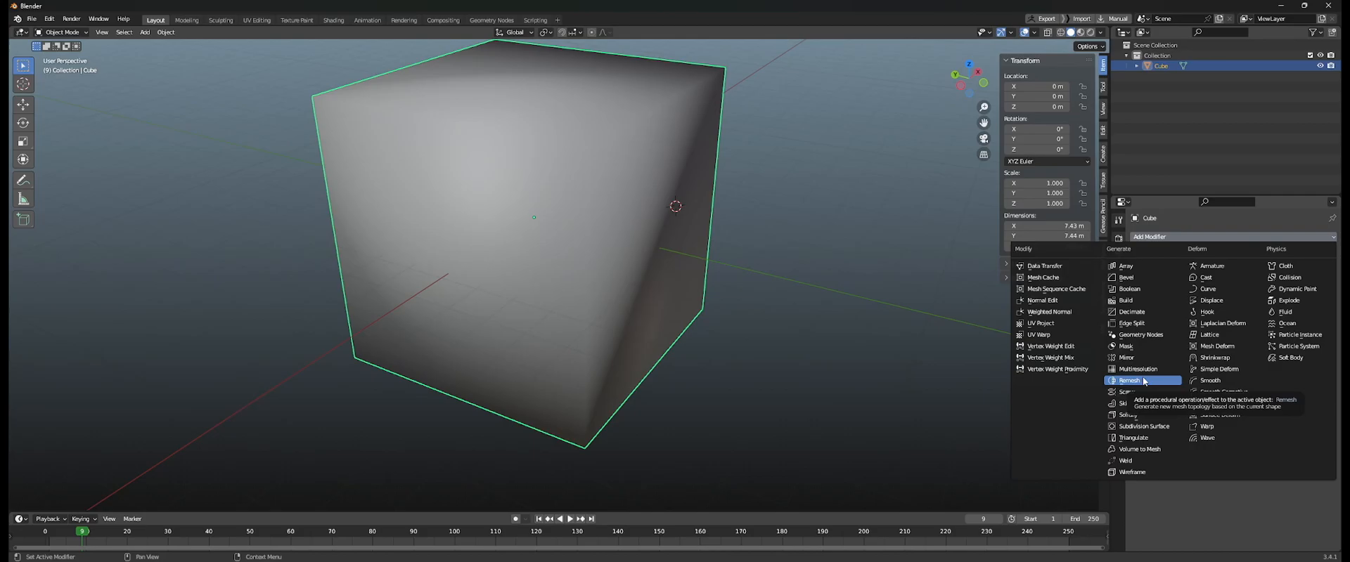
middle_drag(786, 304, 808, 303)
key(Tab)
shift+middle_drag(525, 217, 640, 252)
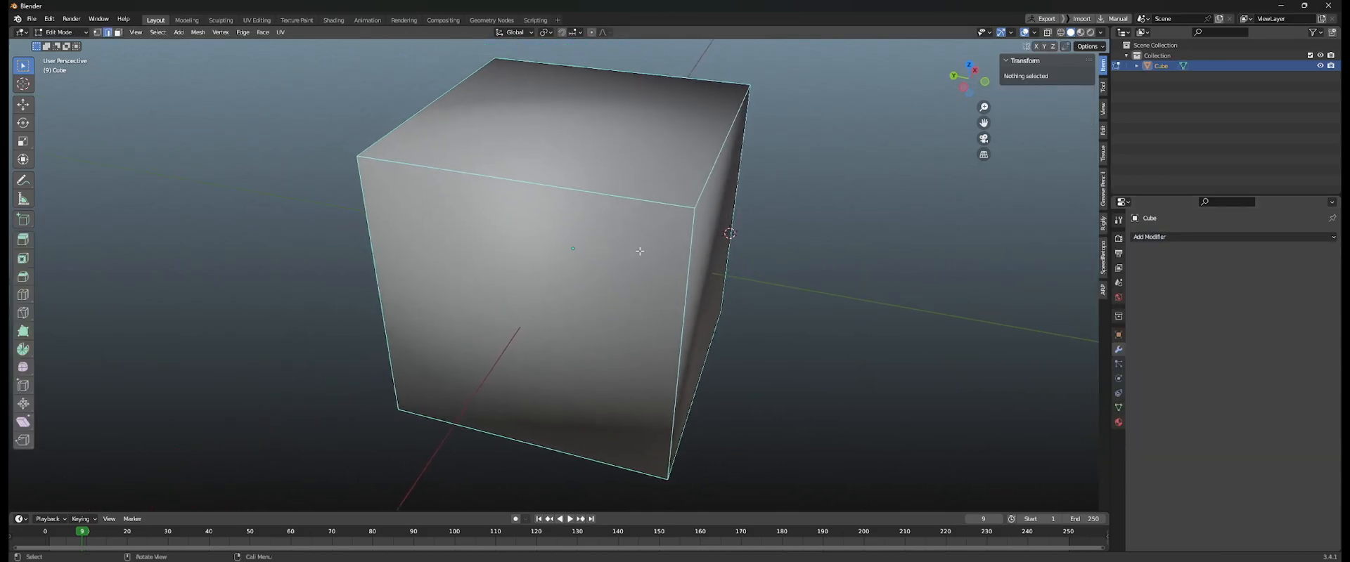
click(575, 176)
scroll(651, 265, down, 3)
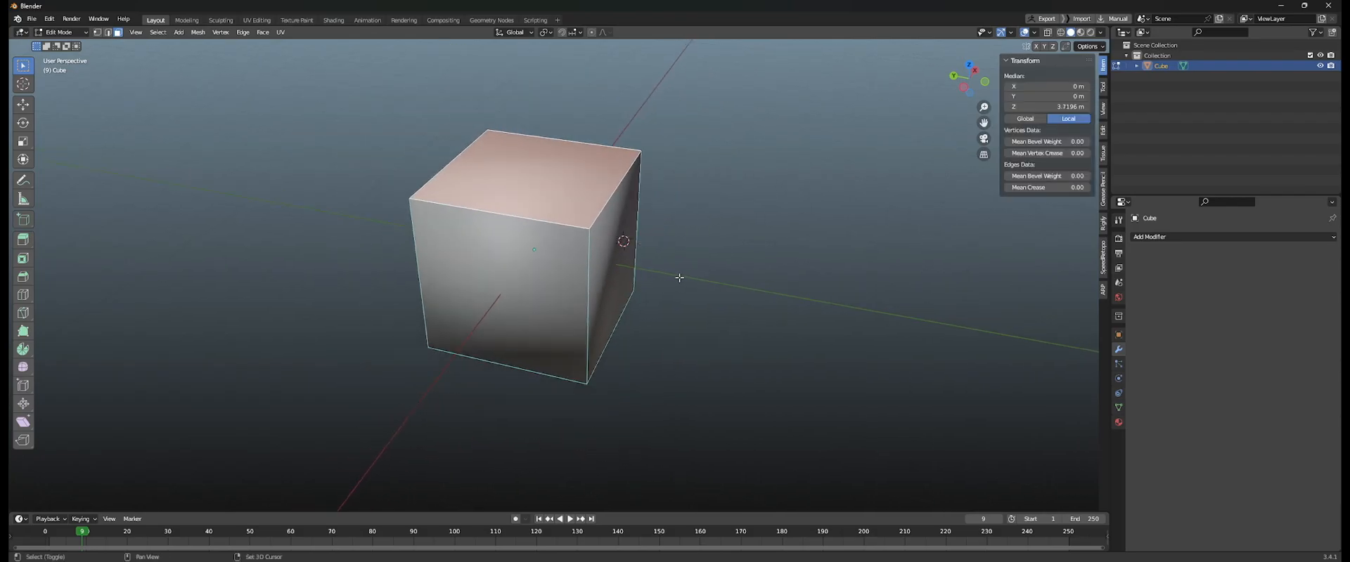
key(shift+d)
click(707, 282)
middle_drag(707, 282, 687, 258)
key(g)
click(717, 247)
Select all linked geometry of the cube and delete it, keeping only the duplicated face.
click(503, 220)
key(l)
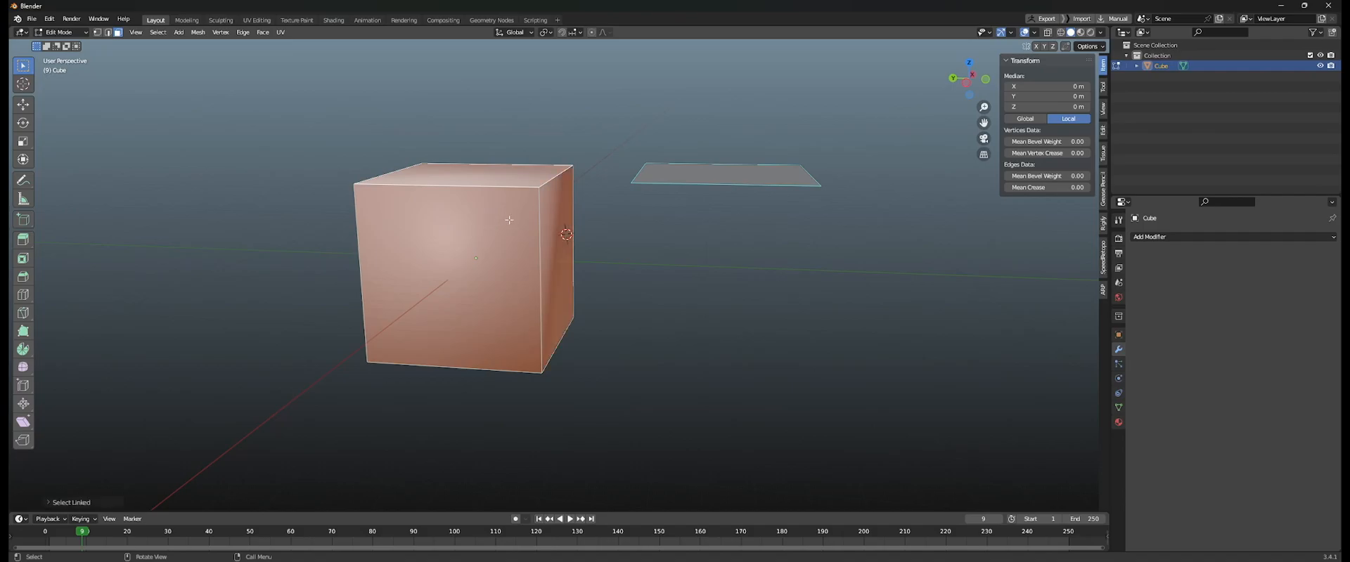
key(x)
click(567, 232)
Select the remaining face, add a Solidify modifier and set its thickness to 0.23 m.
mouse_move(654, 259)
middle_down()
mouse_move(609, 302)
mouse_move(644, 260)
middle_up()
click(663, 196)
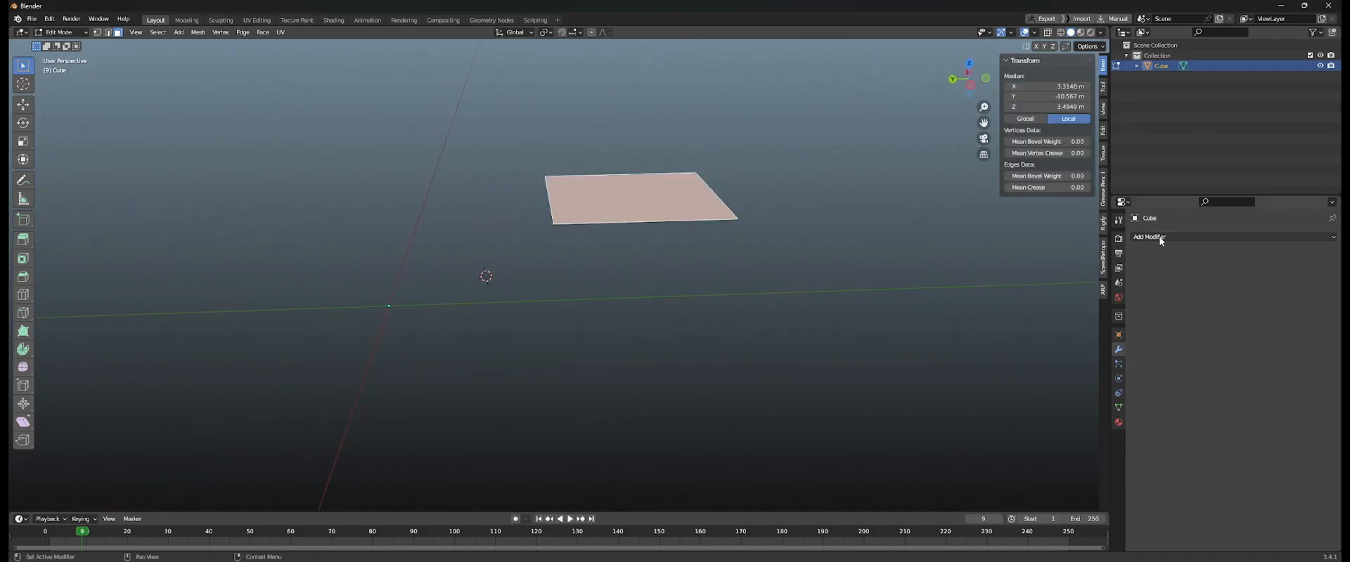
click(1160, 239)
click(1149, 415)
scroll(767, 304, up, 2)
middle_drag(774, 293, 784, 247)
mouse_move(1256, 282)
mouse_down()
mouse_move(1292, 283)
mouse_move(1274, 283)
mouse_up()
In edge selection mode, select the plane's outer edge and extrude it outward into a second section.
shift+middle_drag(922, 250, 779, 218)
scroll(759, 276, down, 3)
key(2)
click(713, 247)
key(g)
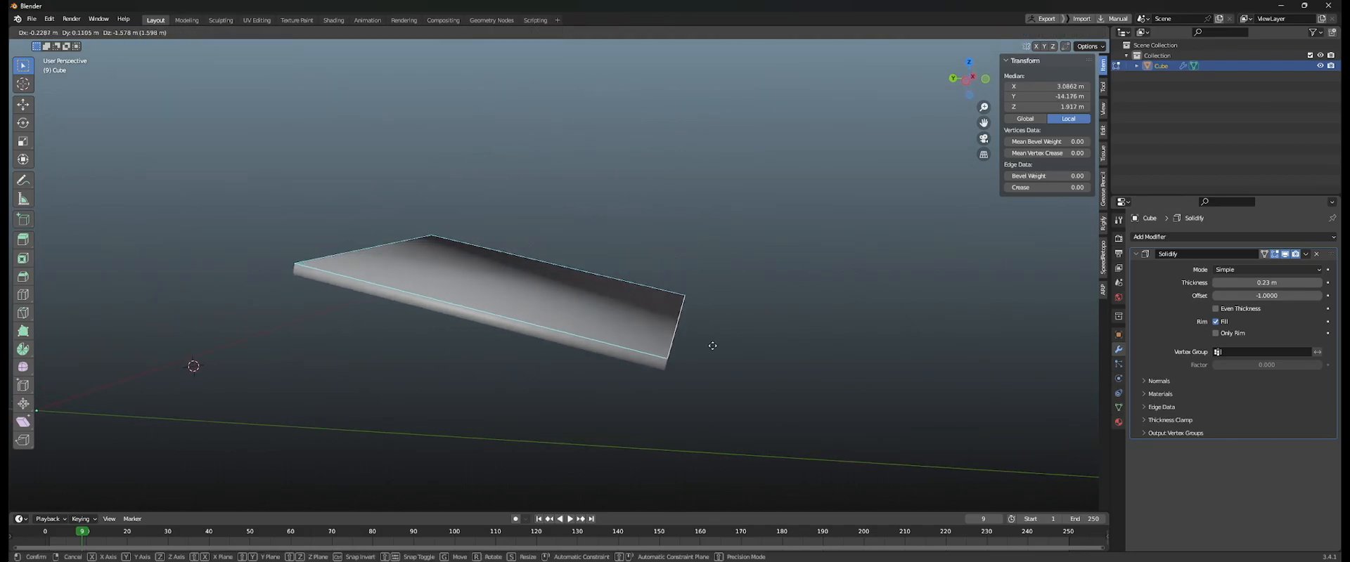
right_click(679, 185)
shift+middle_drag(696, 267, 643, 291)
key(e)
click(834, 246)
Reposition the extruded outer edge of the panel to adjust the second section.
middle_drag(828, 274, 819, 218)
key(g)
click(840, 343)
shift+middle_drag(841, 349, 795, 286)
key(g)
click(800, 236)
Extrude the panel's outer edge outward and downward to form an angled end section.
middle_drag(800, 236, 797, 295)
key(e)
click(885, 360)
shift+middle_drag(885, 352, 619, 352)
Switch to Object Mode, deselect the panel and turn on the Wireframe overlay.
key(Tab)
middle_drag(485, 317, 694, 292)
scroll(626, 275, up, 2)
click(692, 283)
click(1036, 32)
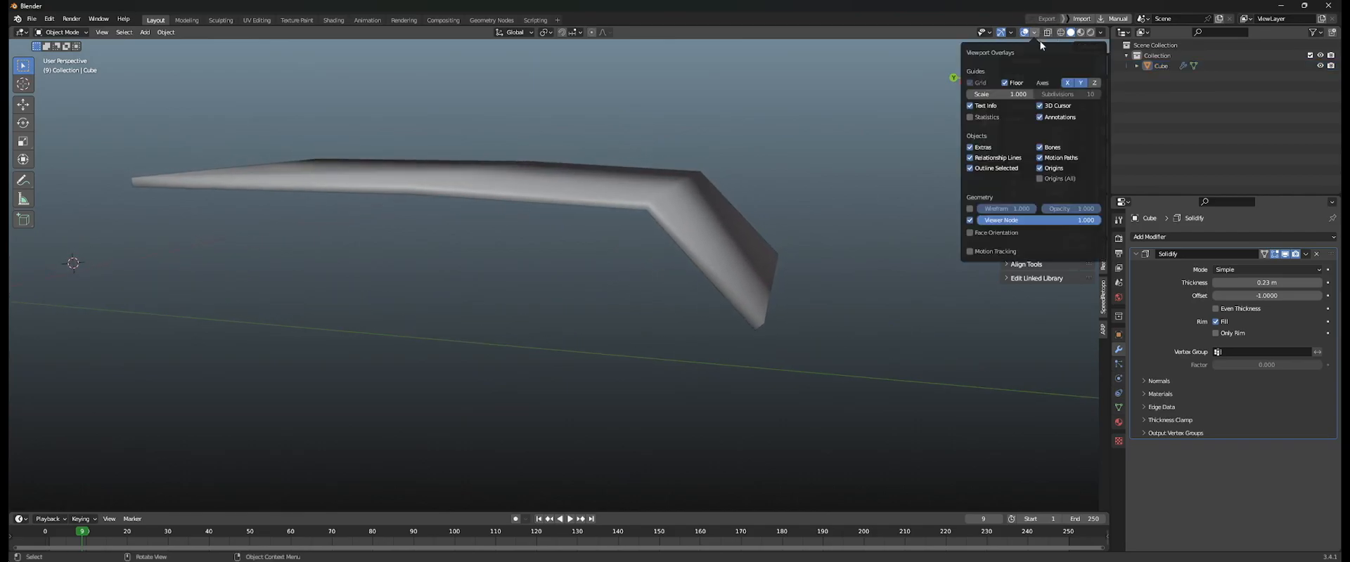
click(971, 209)
mouse_move(795, 198)
middle_down()
mouse_move(726, 227)
mouse_move(736, 166)
mouse_move(750, 204)
mouse_move(791, 223)
middle_up()
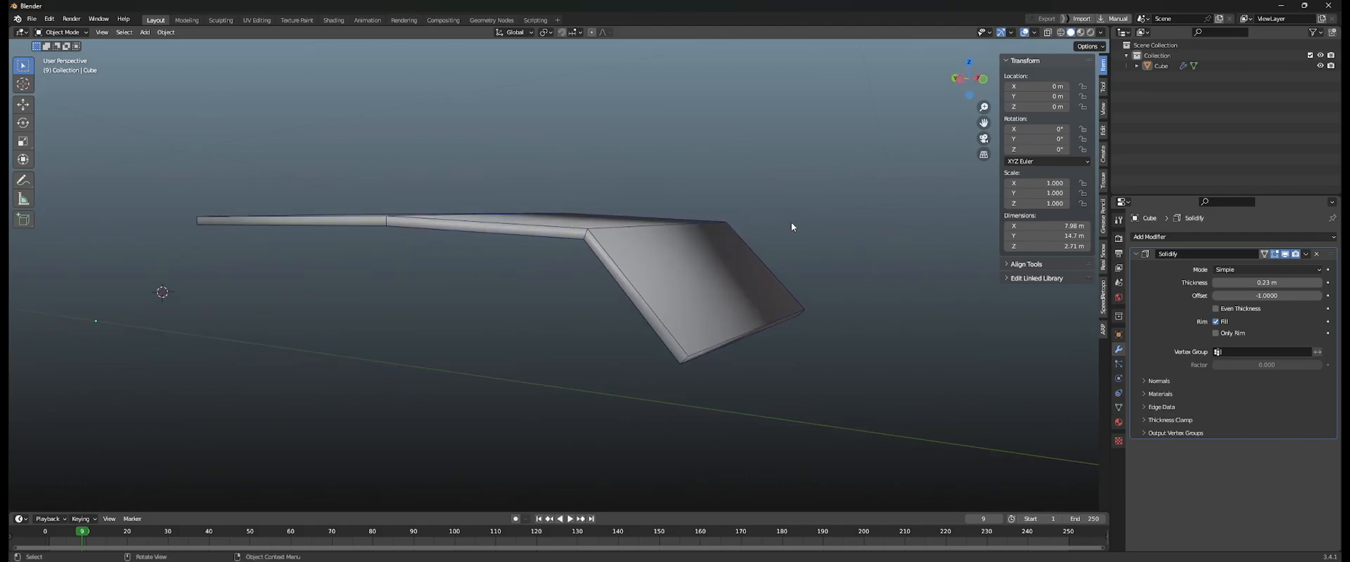
Apply the Solidify modifier, return to Edit Mode and deselect all geometry.
click(1281, 270)
shift+middle_drag(787, 273, 610, 305)
key(Tab)
key(alt+a)
Select both long edges at the free end of the angled section and scale them.
click(610, 354)
shift+click(611, 366)
middle_drag(668, 362, 660, 302)
key(s)
click(731, 326)
Try an edge slide and a loop cut on the bent panel, undoing each of them.
middle_drag(837, 347, 606, 289)
key(g)
key(g)
click(516, 249)
key(ctrl+z)
key(ctrl+r)
click(470, 304)
click(496, 278)
key(ctrl+z)
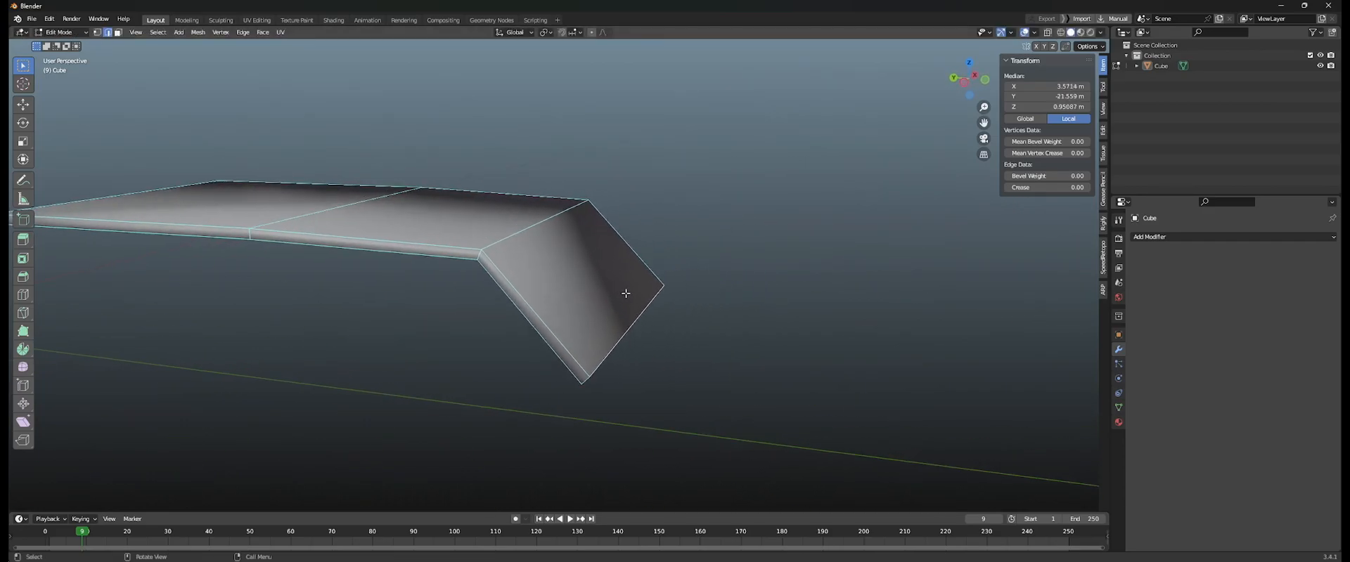
Edge-slide the angled section's upper end edge a short way back up toward the bend.
key(g)
key(g)
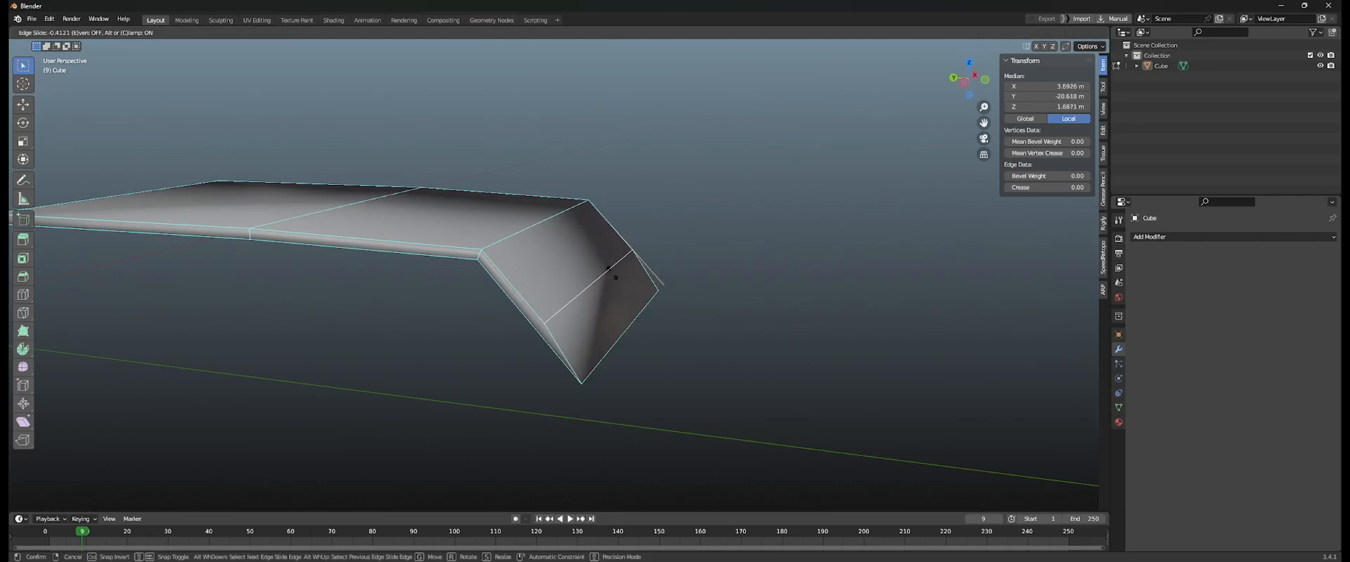
click(621, 298)
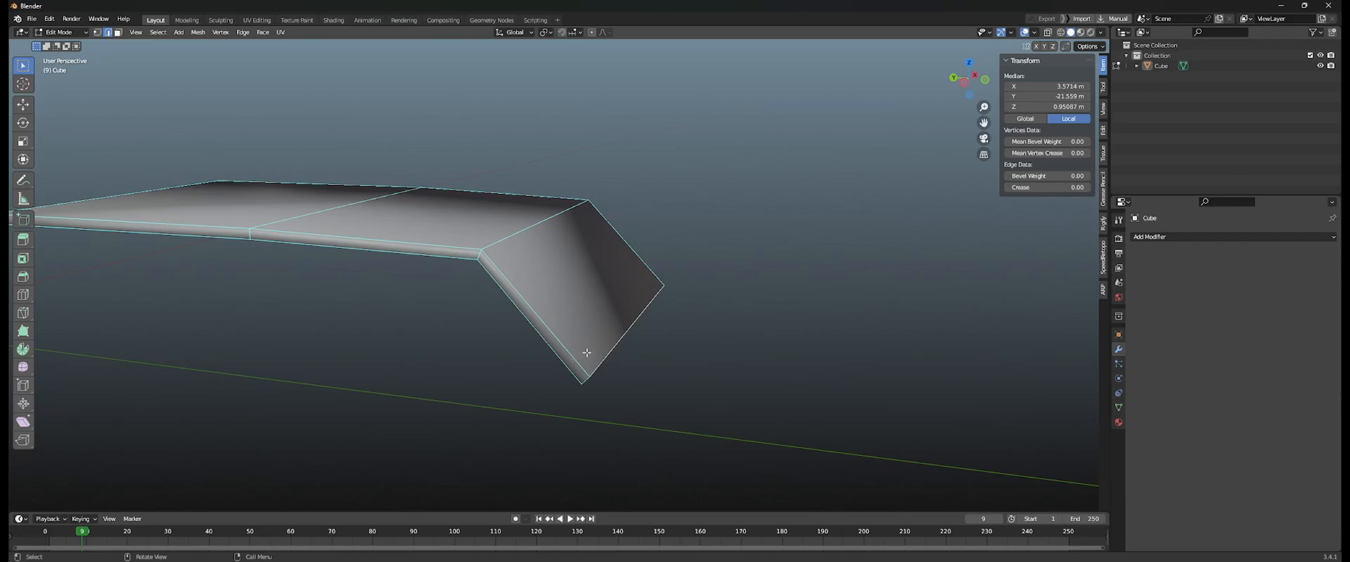
middle_drag(591, 294, 573, 295)
key(g)
key(g)
click(564, 322)
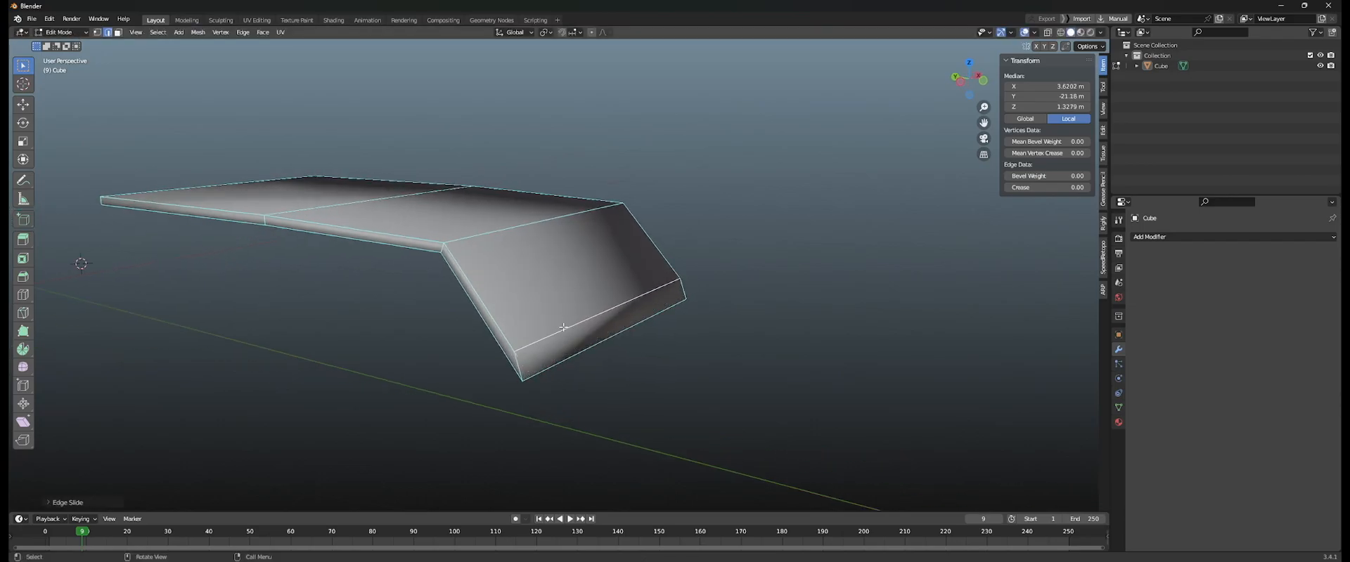
Edge-slide the angled section's lower end edges along its surface to straighten the thin end of the panel.
key(g)
key(g)
click(525, 349)
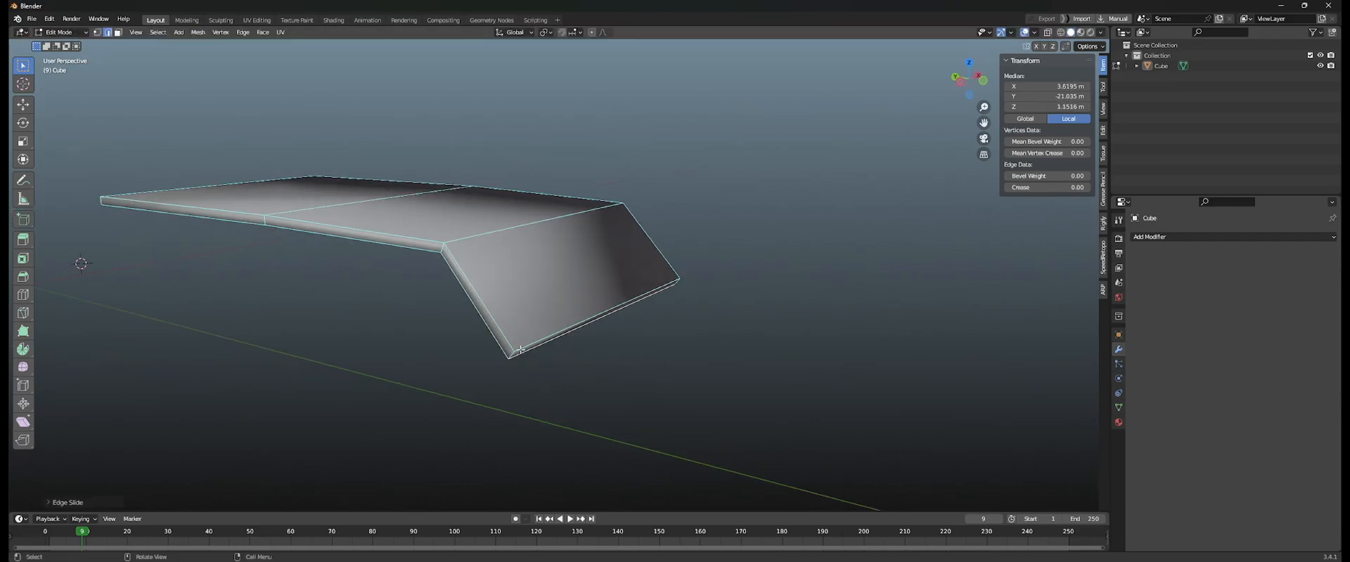
middle_drag(513, 353, 567, 314)
key(g)
key(g)
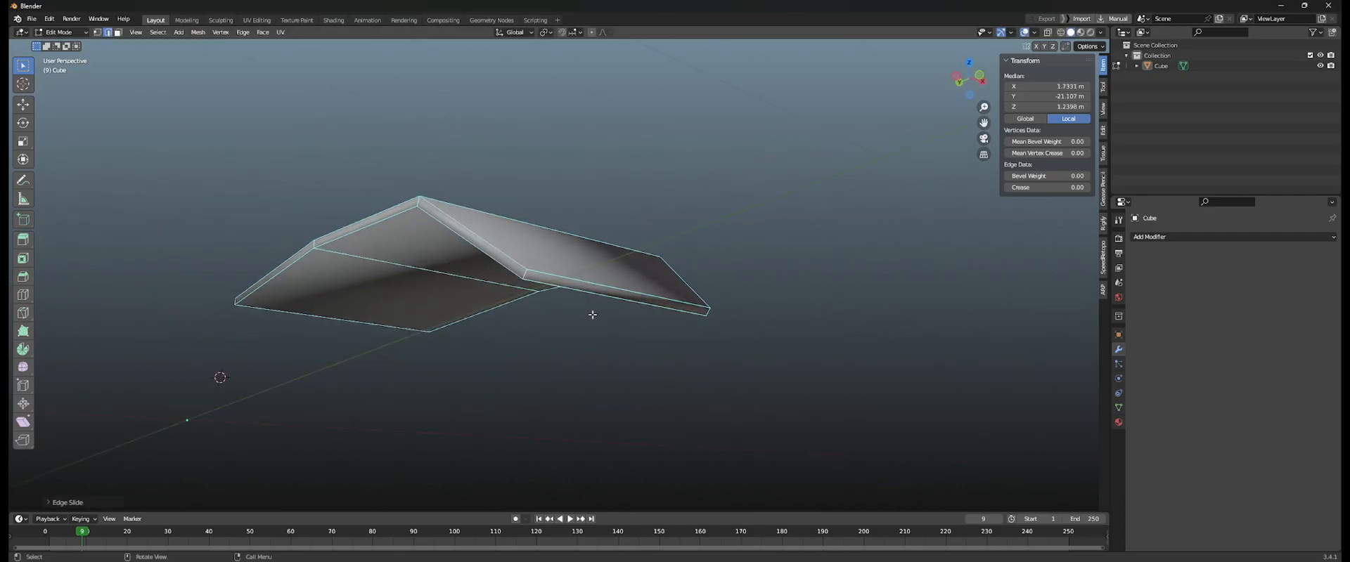
click(627, 299)
Keep edge-sliding at the panel's free end, picking another end edge and sliding it along the section.
middle_drag(627, 298, 636, 314)
key(g)
key(g)
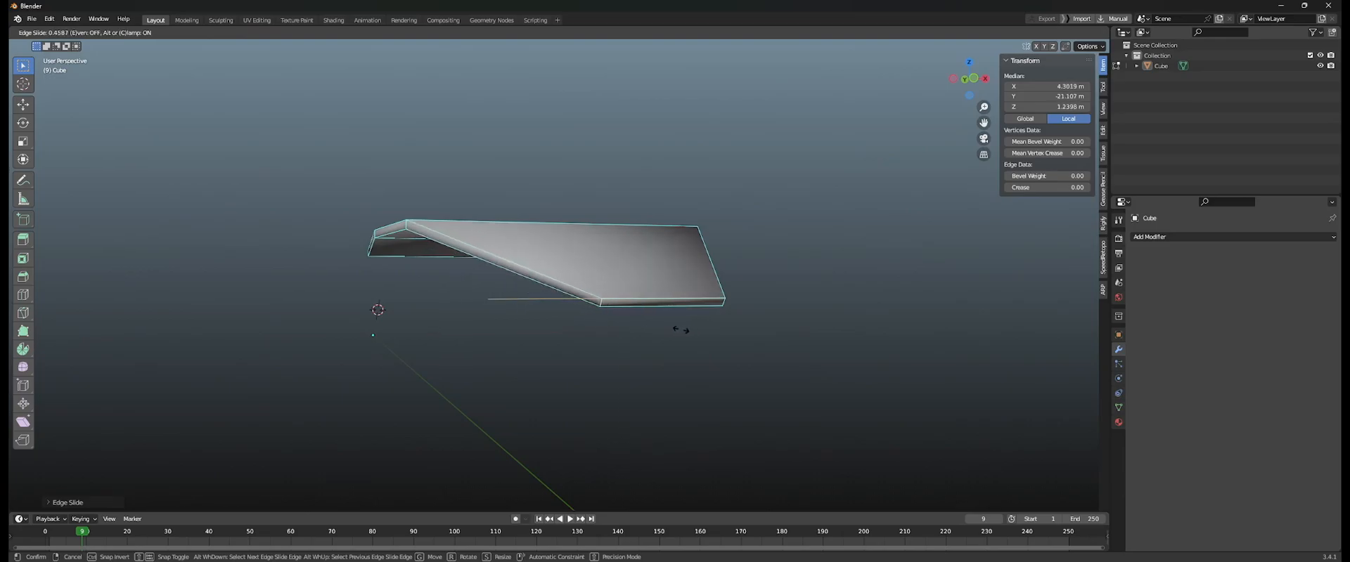
click(647, 326)
middle_drag(647, 326, 586, 306)
click(698, 300)
key(g)
key(g)
click(676, 307)
Return to Object Mode and delete the bent panel.
key(Tab)
scroll(618, 313, down, 1)
click(586, 306)
key(x)
click(589, 306)
Add a new cube at the 3D cursor and clear its location to the world origin.
shift+middle_drag(499, 317, 597, 301)
key(shift+a)
mouse_move(605, 297)
click(648, 310)
middle_drag(376, 317, 429, 318)
shift+middle_drag(429, 318, 583, 298)
key(Tab)
key(Tab)
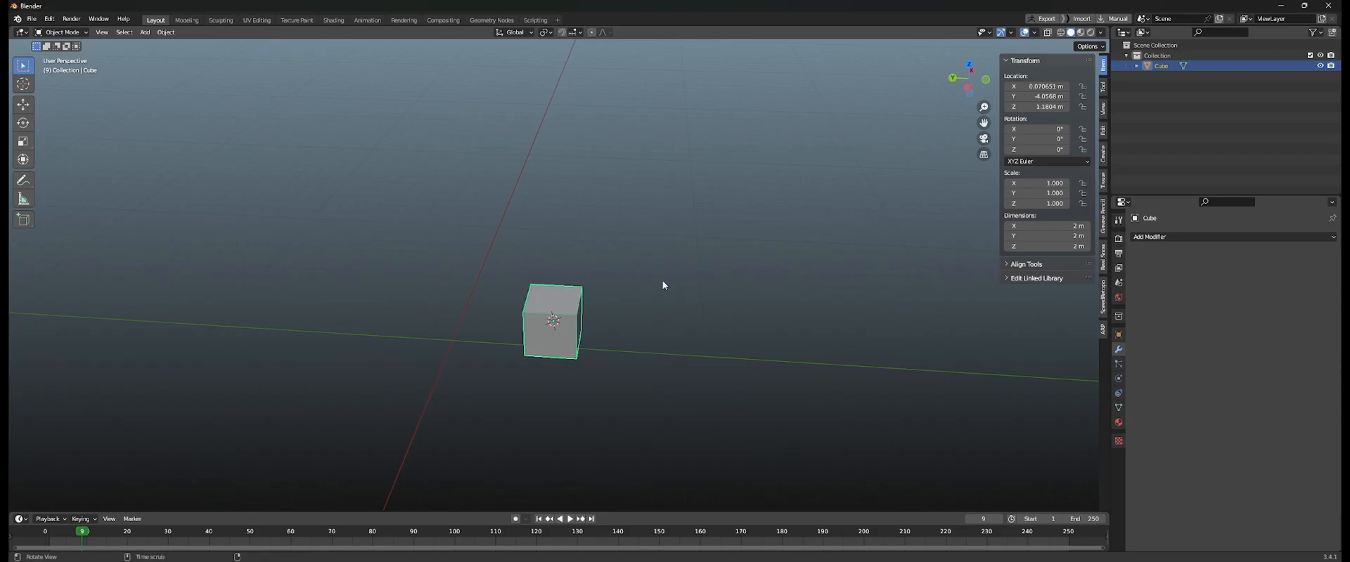
key(alt+g)
scroll(475, 312, up, 3)
shift+middle_drag(506, 324, 630, 277)
In Edit Mode, select one top edge of the cube, bevel it with a single flat segment and return to Object Mode.
key(Tab)
middle_drag(630, 277, 586, 288)
key(alt+a)
click(532, 289)
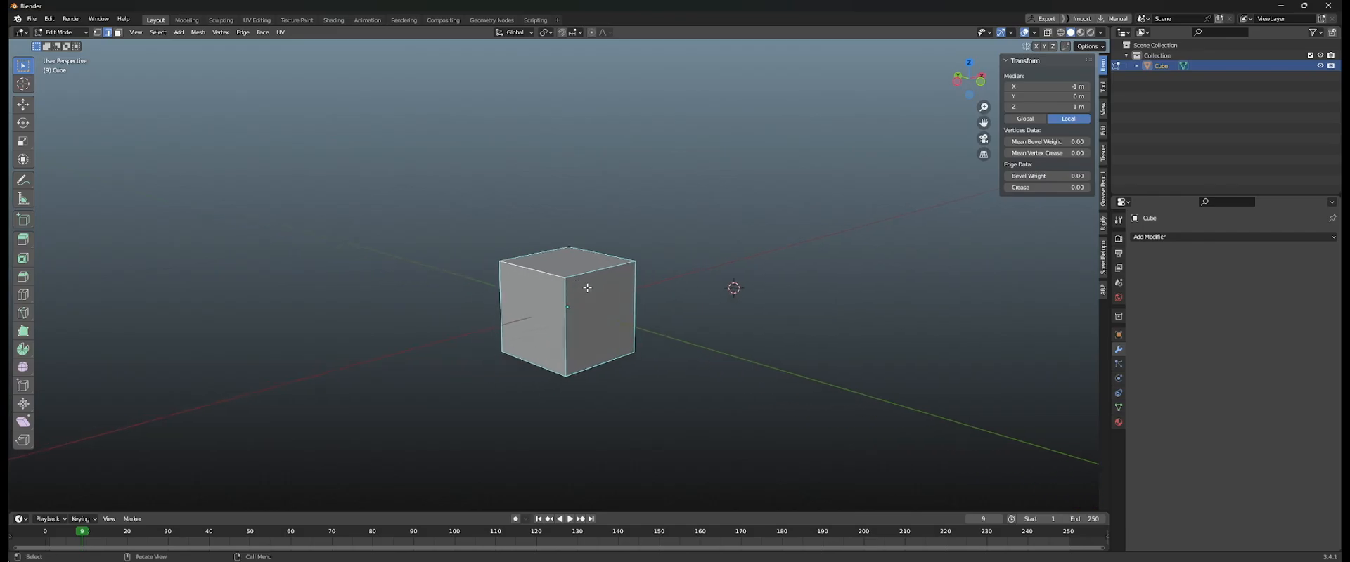
key(Escape)
scroll(622, 284, up, 4)
middle_drag(622, 284, 594, 267)
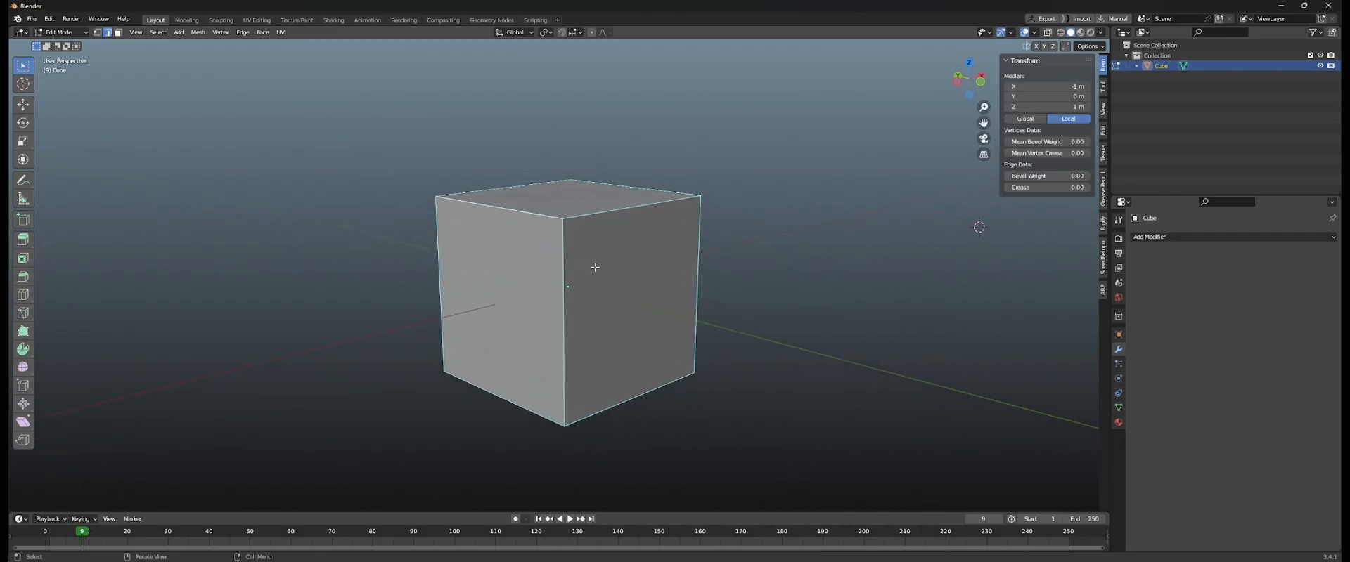
click(621, 253)
key(Tab)
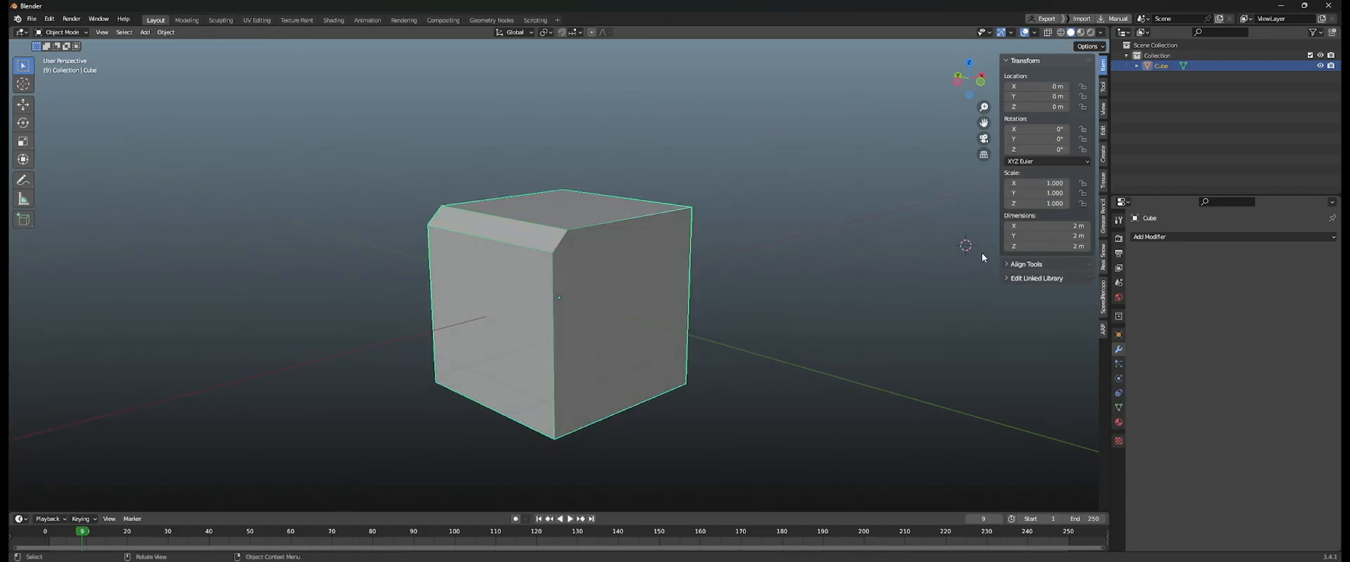
Add a Subdivision Surface modifier to the cube and raise its viewport levels to 3.
click(1171, 239)
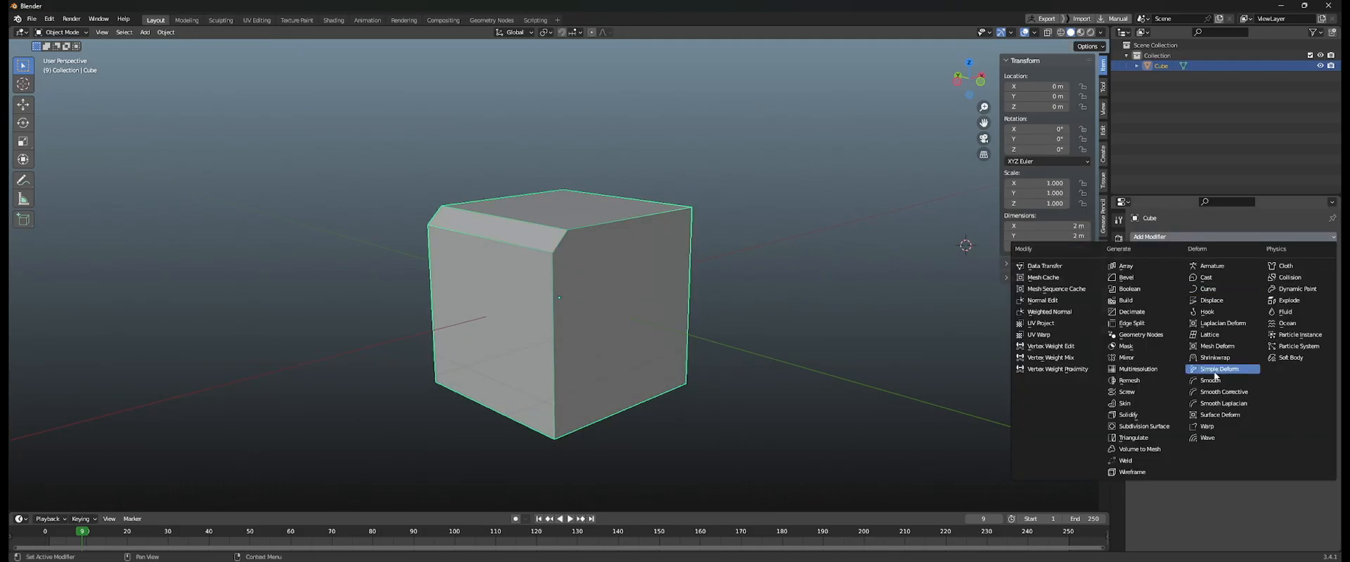
click(1132, 424)
key(Tab)
middle_drag(741, 305, 646, 222)
middle_drag(684, 345, 499, 282)
middle_drag(715, 300, 534, 186)
key(Tab)
click(1320, 284)
click(1320, 284)
Select the edge loops around the two opposite end faces of the cube and bevel them narrowly.
key(Tab)
key(alt+a)
click(552, 139)
middle_drag(552, 139, 456, 230)
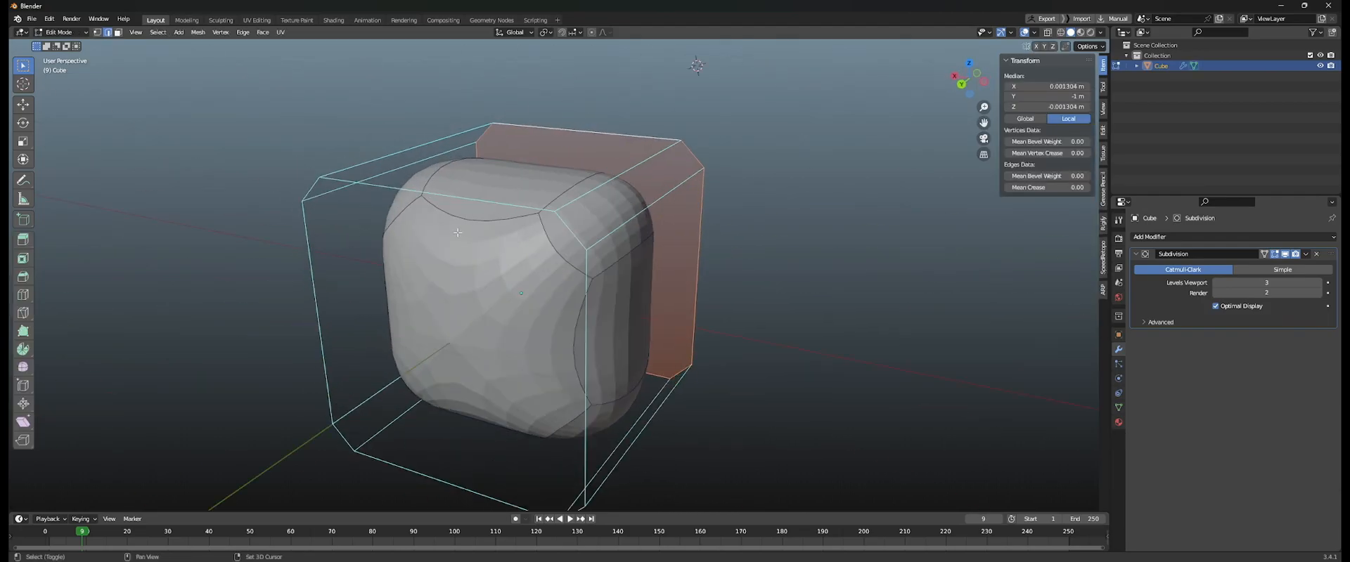
alt+shift+click(461, 197)
shift+middle_drag(805, 278, 781, 239)
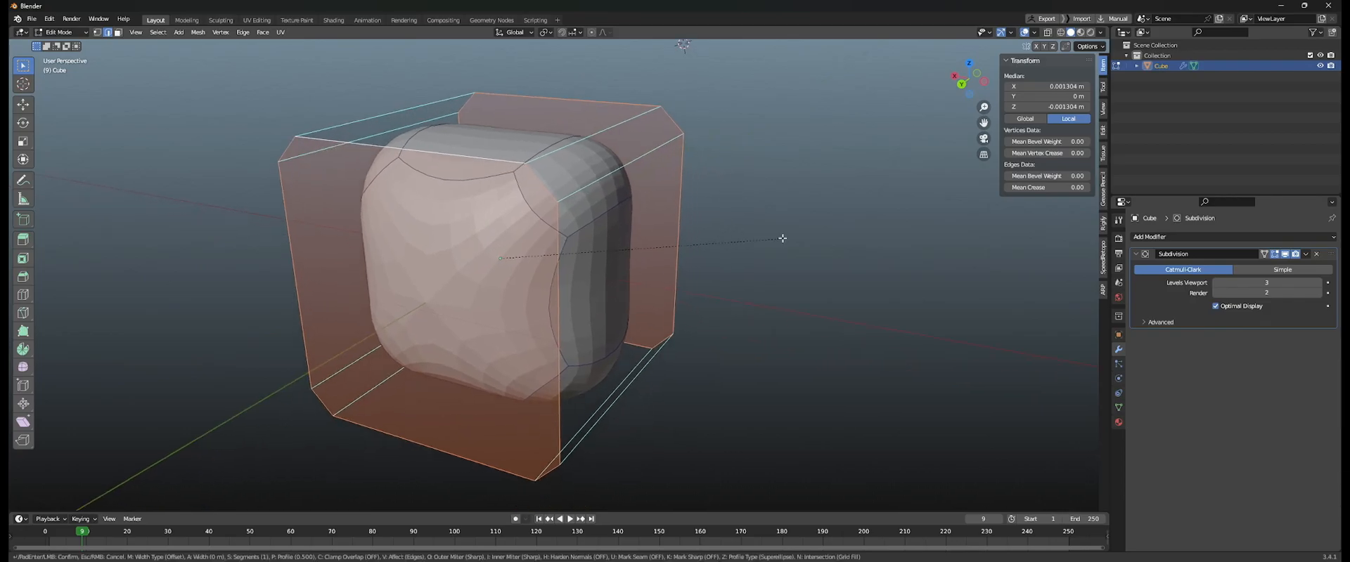
click(789, 238)
Select all of the cube's geometry and shade its faces smooth, checking the result in Object Mode.
key(Tab)
middle_drag(679, 271, 879, 256)
key(Tab)
key(alt+a)
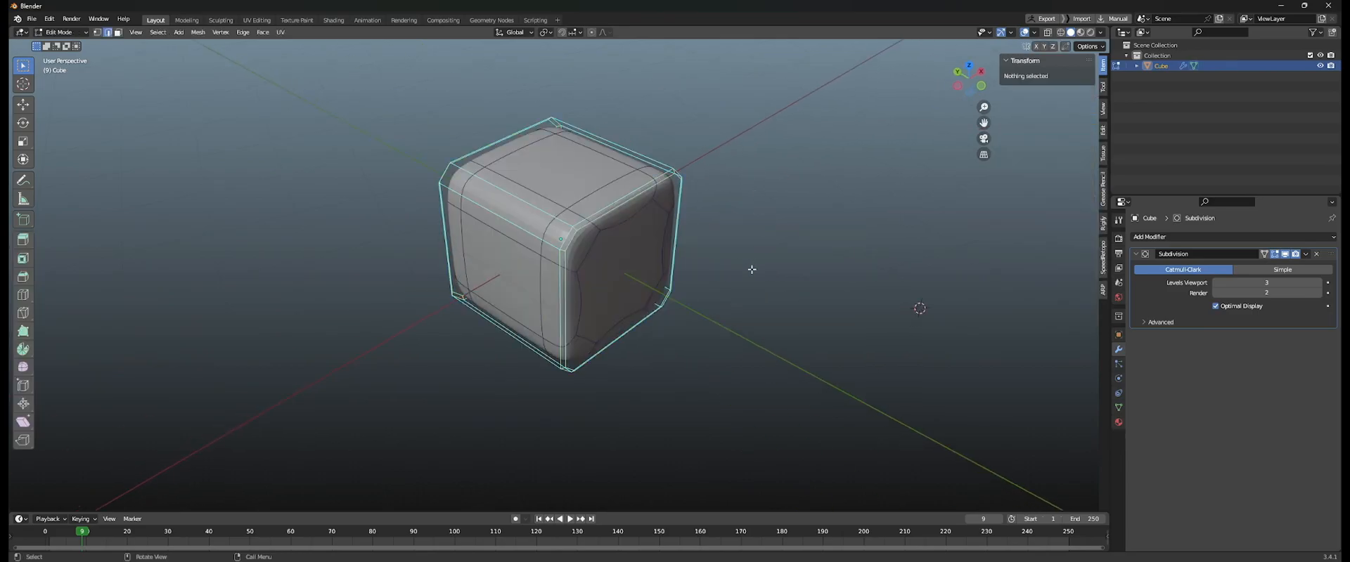
key(a)
key(ctrl+f)
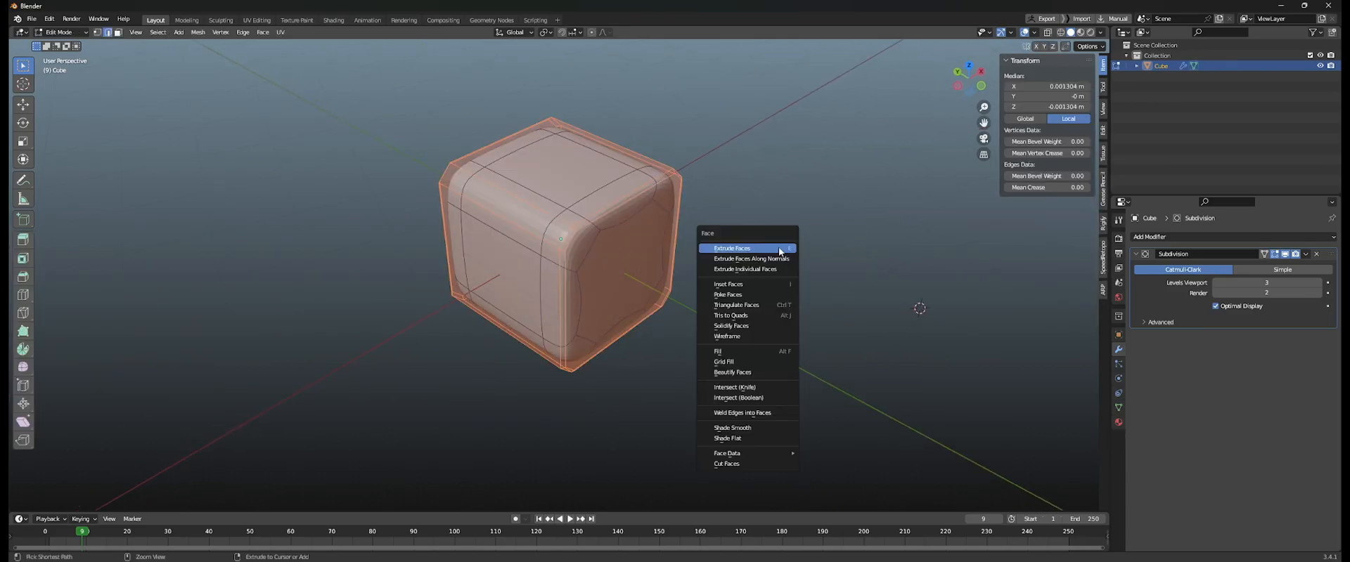
click(772, 427)
key(Tab)
middle_drag(710, 343, 635, 271)
key(alt+a)
middle_drag(501, 268, 606, 243)
middle_drag(606, 243, 675, 269)
click(660, 256)
Knife-cut straight edges across the cube's end faces, joining the corner vertices.
key(Tab)
key(alt+a)
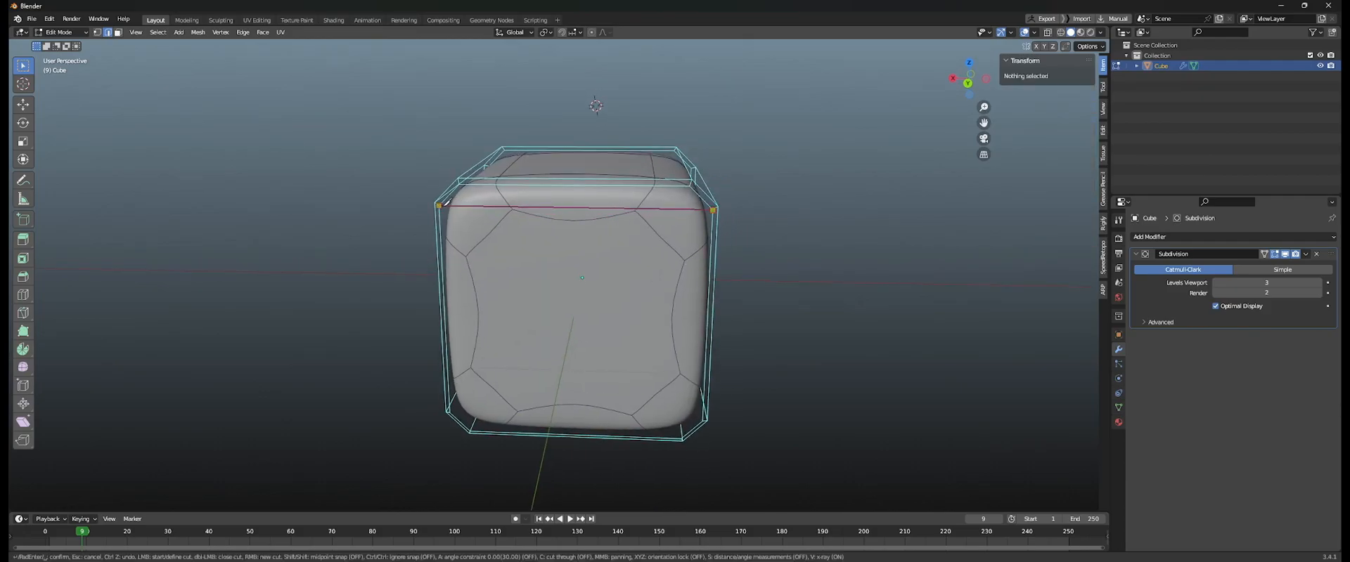
middle_drag(566, 304, 710, 141)
mouse_move(648, 236)
middle_down()
mouse_move(612, 241)
mouse_move(643, 246)
middle_up()
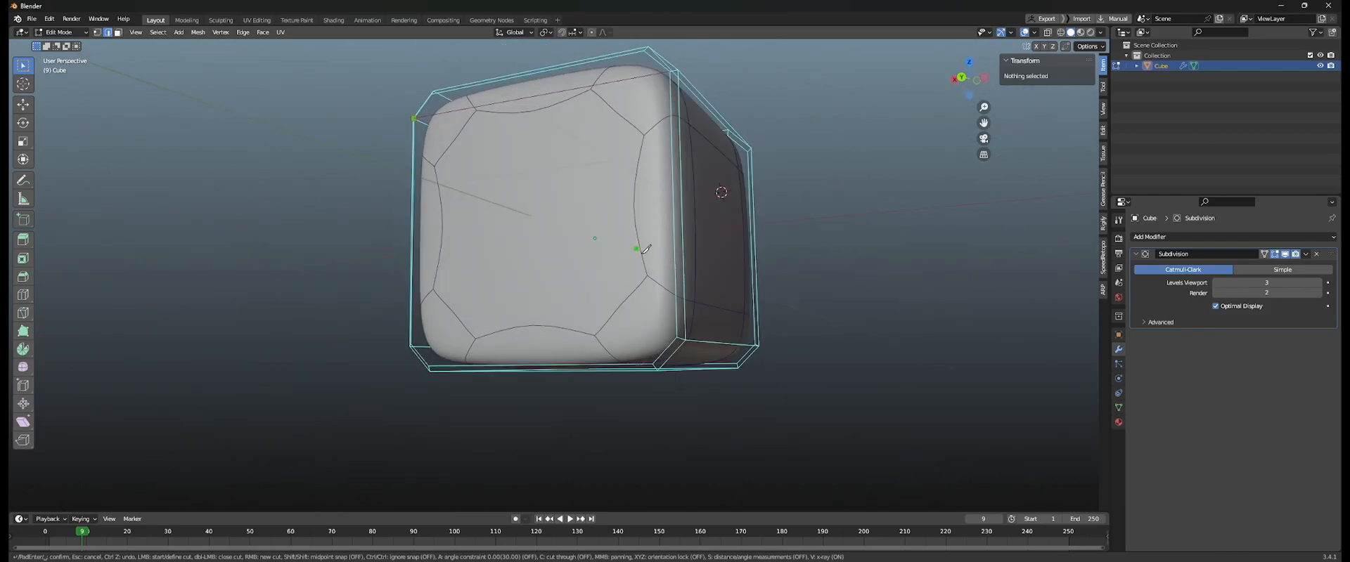
mouse_move(436, 334)
middle_down()
mouse_move(492, 325)
mouse_move(447, 317)
middle_up()
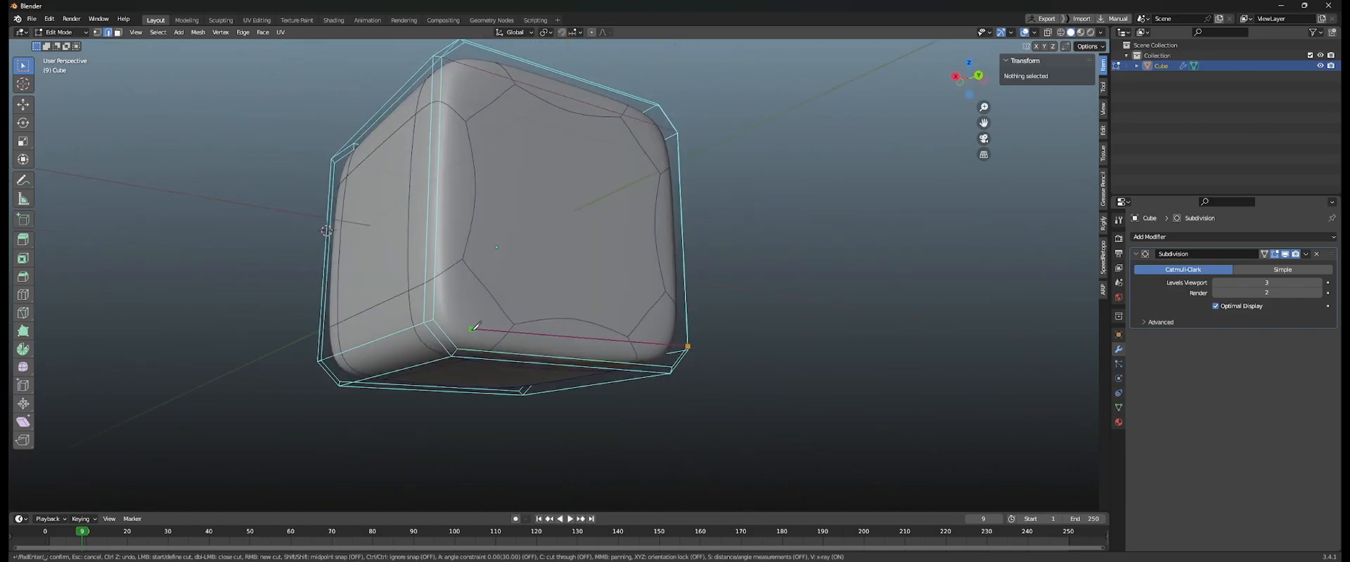
click(433, 320)
key(Return)
Examine the subdivided cube's rounded edges and corners from several angles in Object Mode.
middle_drag(573, 317, 677, 313)
key(alt+a)
scroll(669, 333, down, 4)
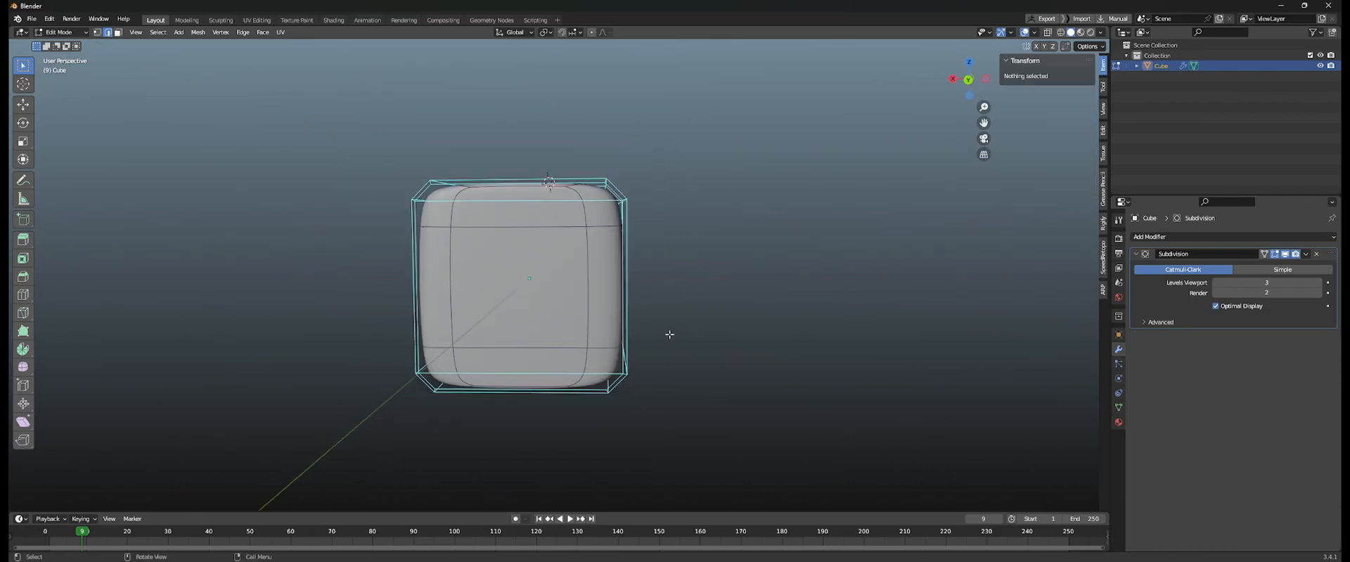
key(Tab)
middle_drag(729, 264, 659, 318)
scroll(659, 318, up, 4)
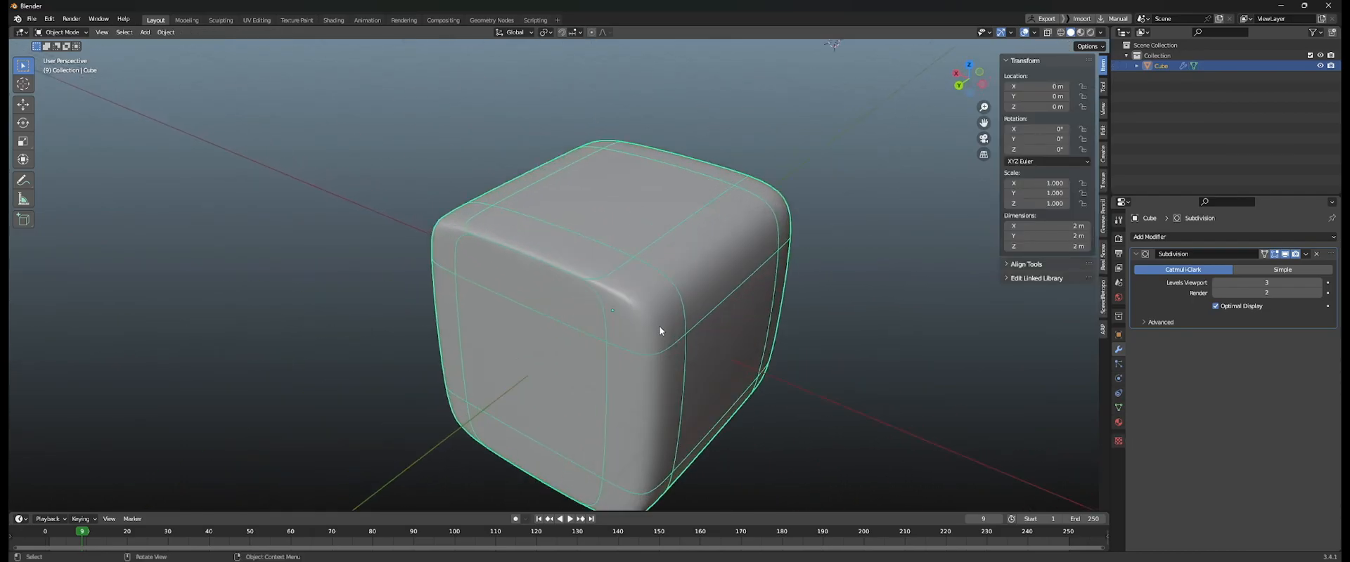
middle_drag(589, 260, 710, 253)
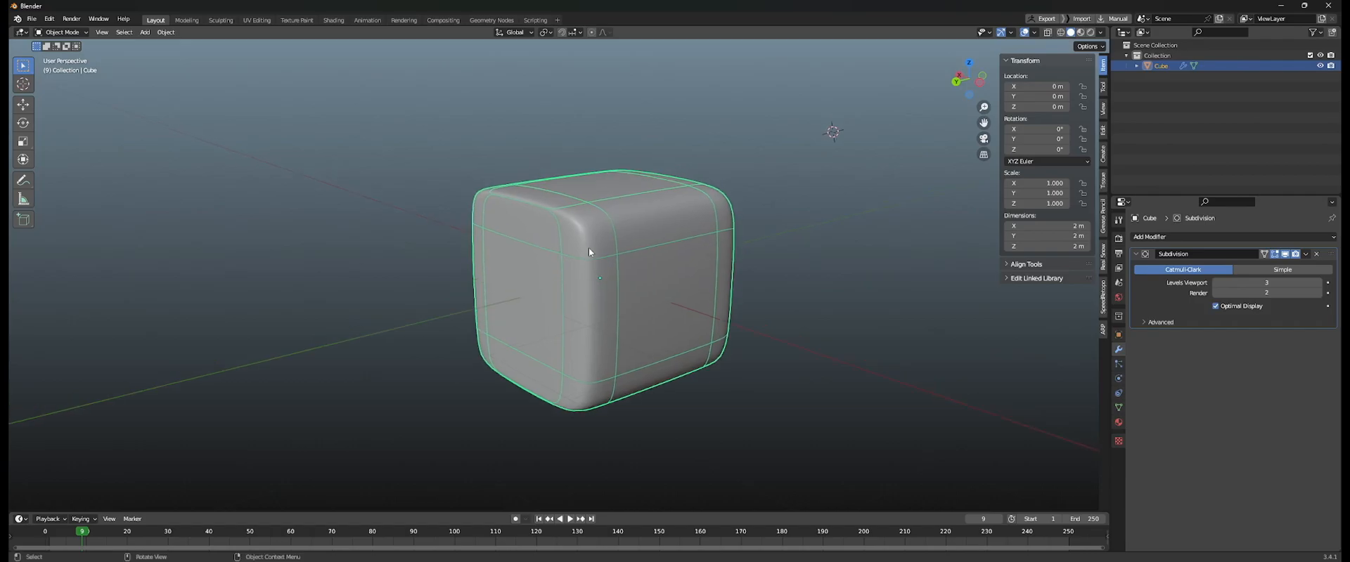
middle_drag(776, 255, 718, 216)
In Edit Mode, preview the Subdivision modifier's on-cage display and turn it back off.
key(Tab)
click(1264, 255)
middle_drag(618, 331, 542, 289)
middle_drag(542, 290, 619, 343)
click(1263, 254)
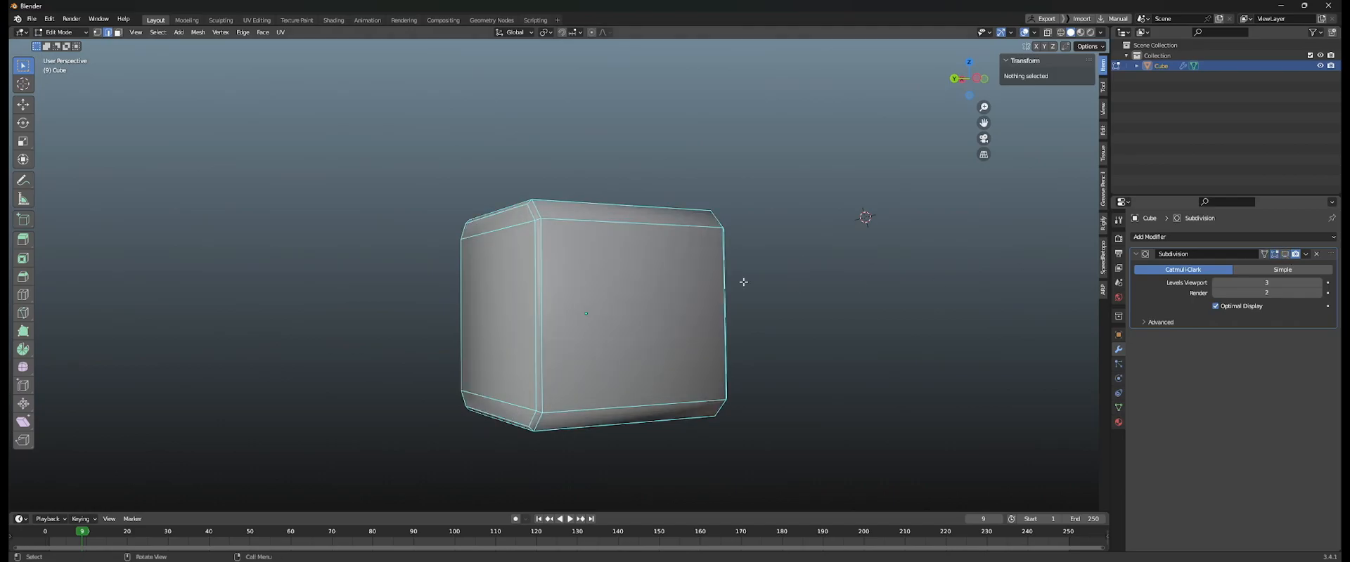
Toggle the Subdivision modifier's viewport display to compare the cube with its base mesh, leave it off and return to Object Mode.
middle_drag(799, 286, 720, 310)
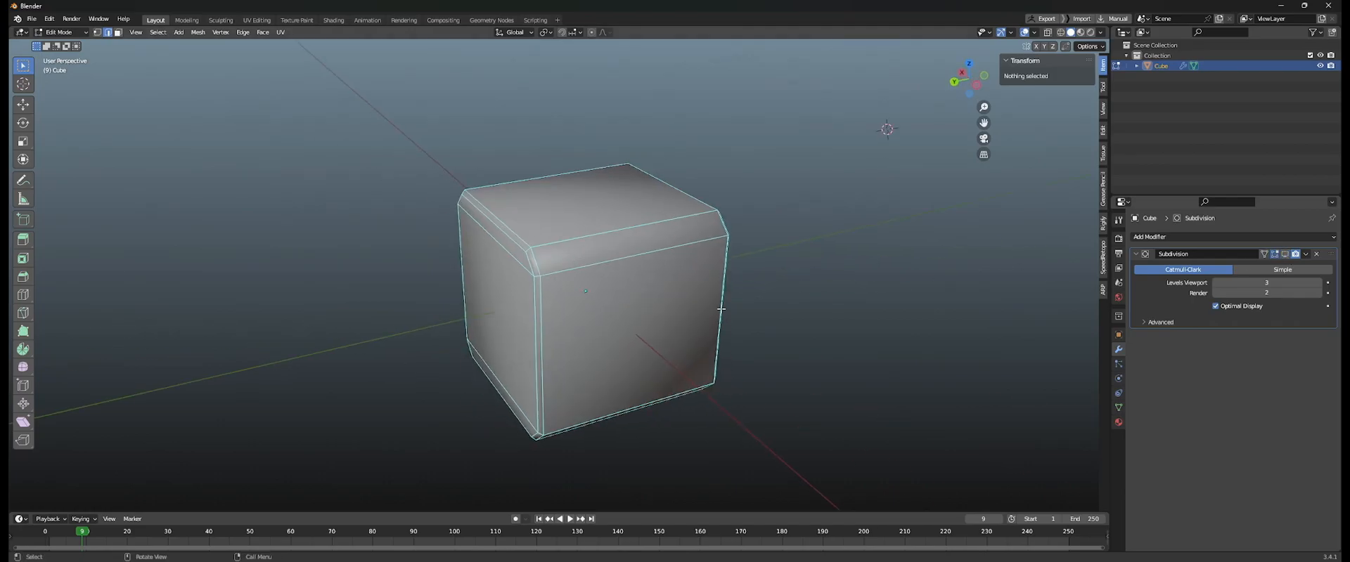
click(1285, 254)
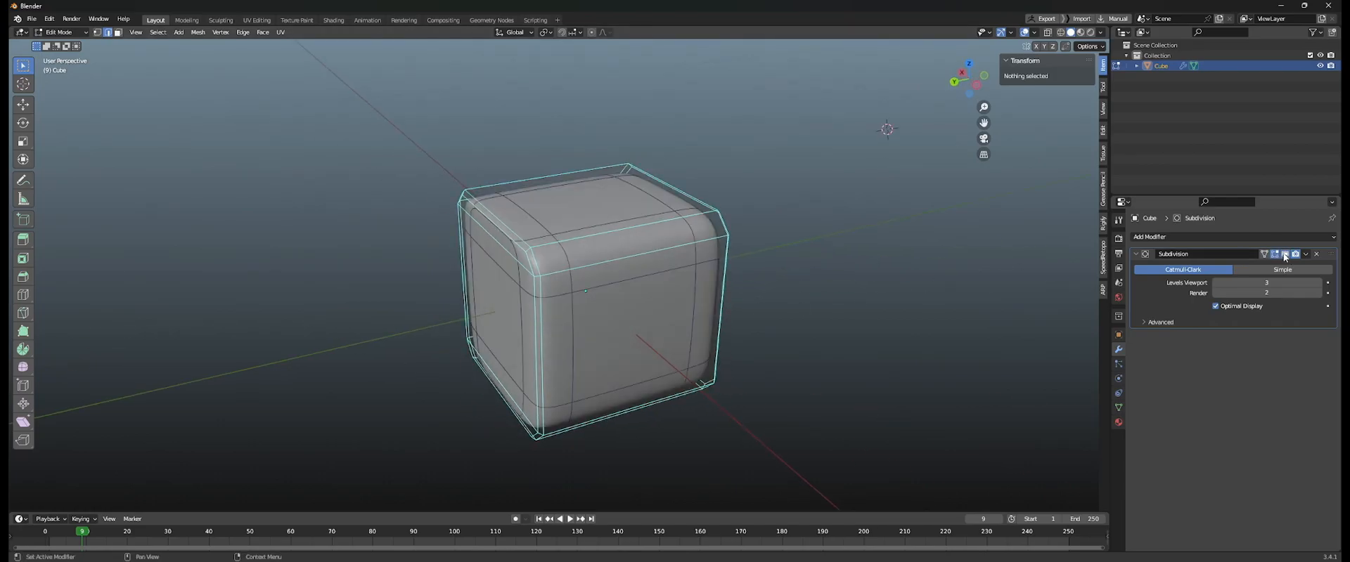
click(1285, 256)
middle_drag(647, 290, 593, 262)
scroll(680, 263, up, 2)
scroll(599, 293, down, 5)
key(Tab)
middle_drag(703, 261, 629, 253)
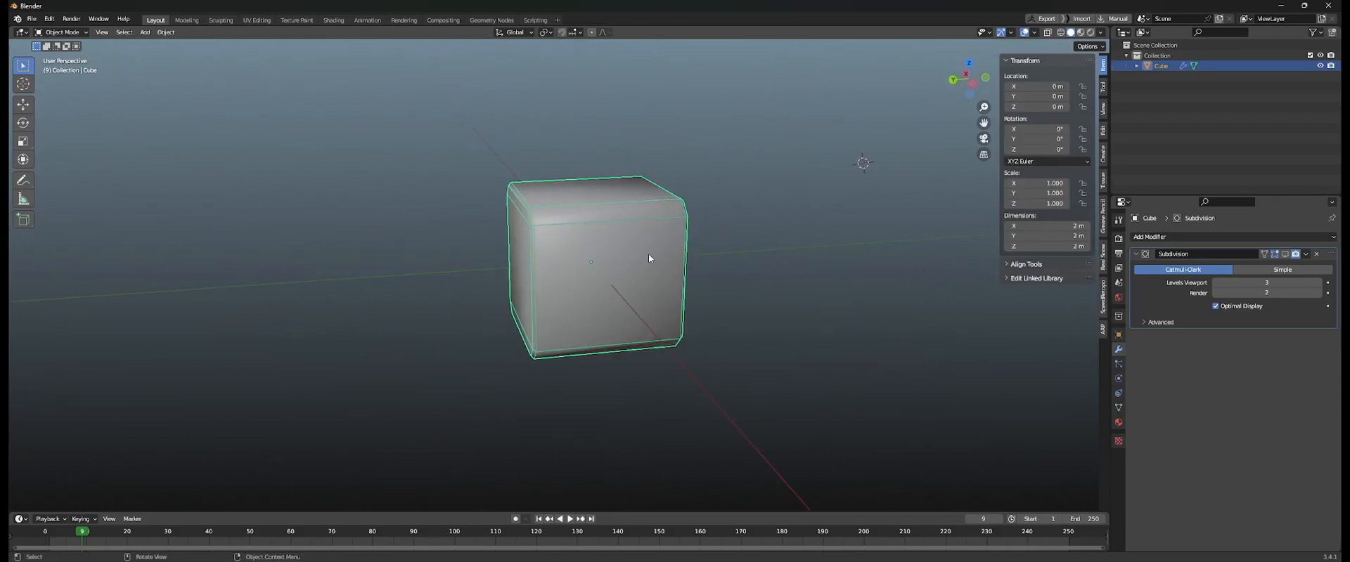
Try snapping the cube to the 3D cursor with its offset kept, and delete the cube.
key(x)
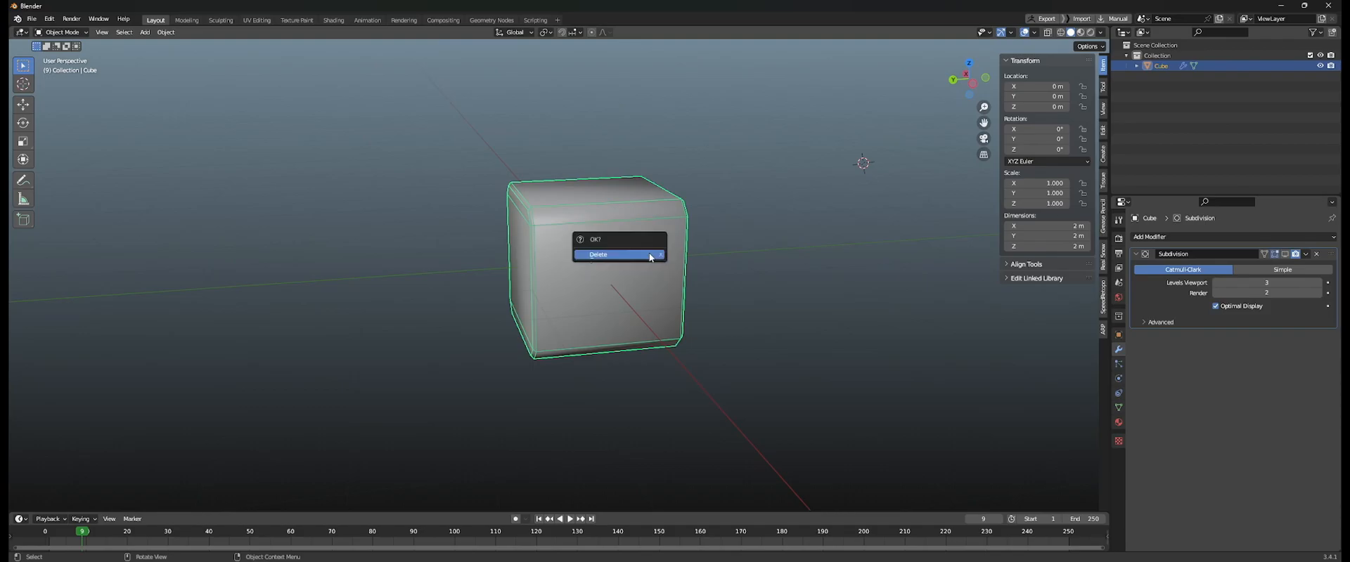
middle_drag(779, 222, 673, 244)
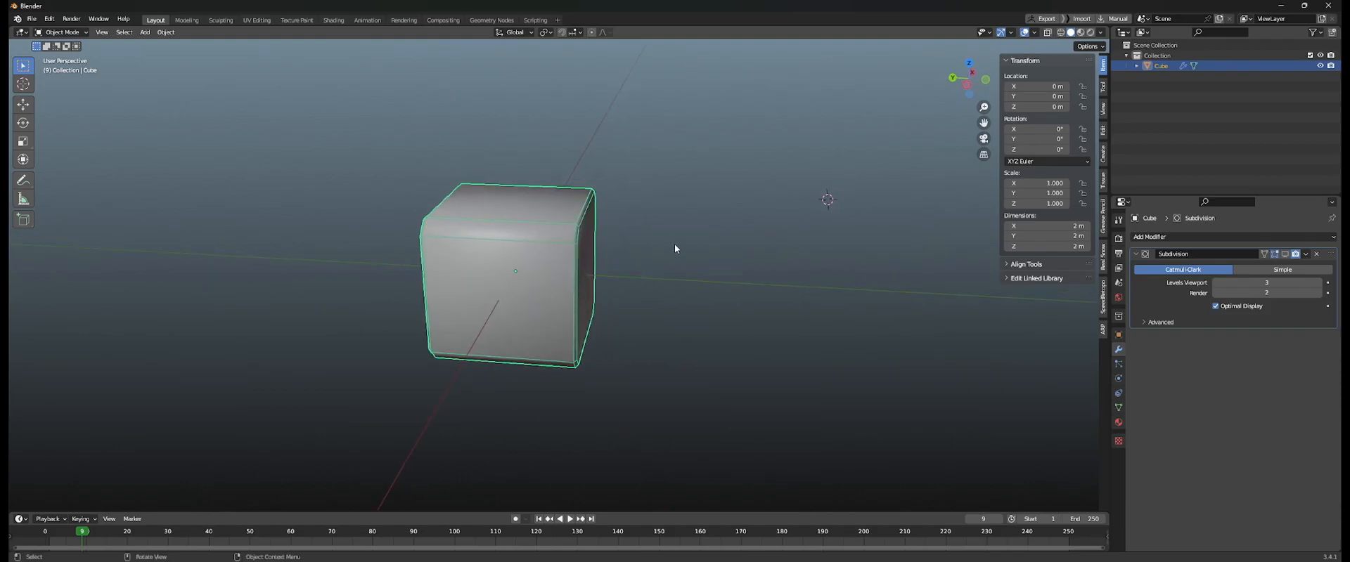
key(shift+s)
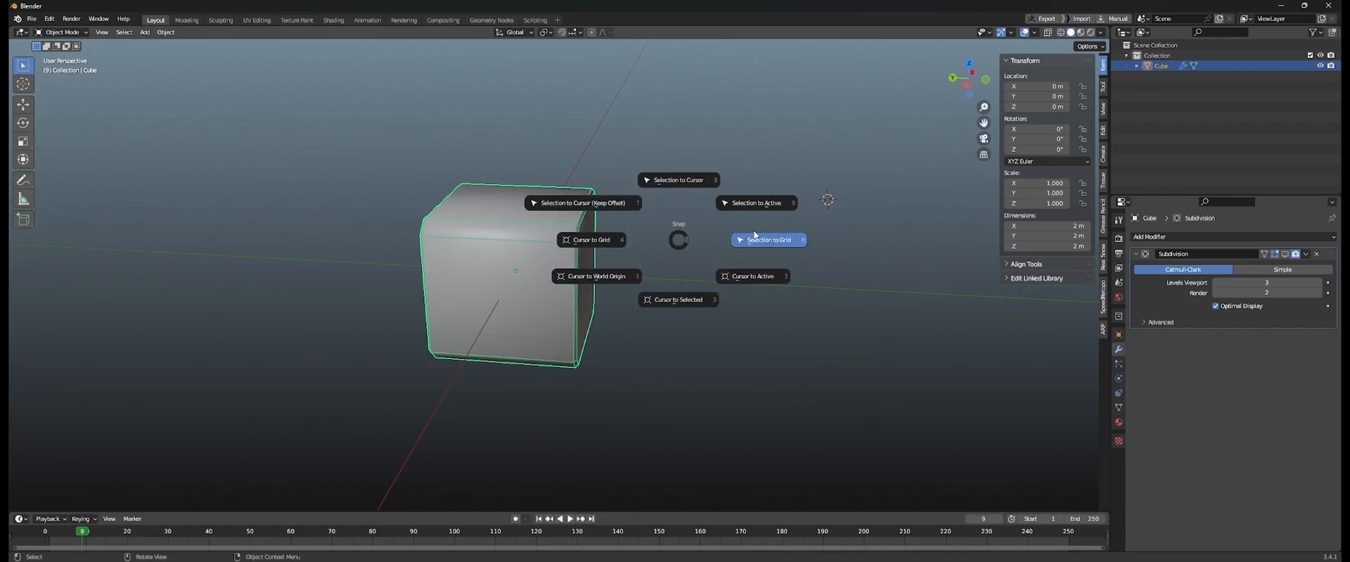
click(602, 206)
middle_drag(738, 247, 661, 307)
key(x)
click(638, 290)
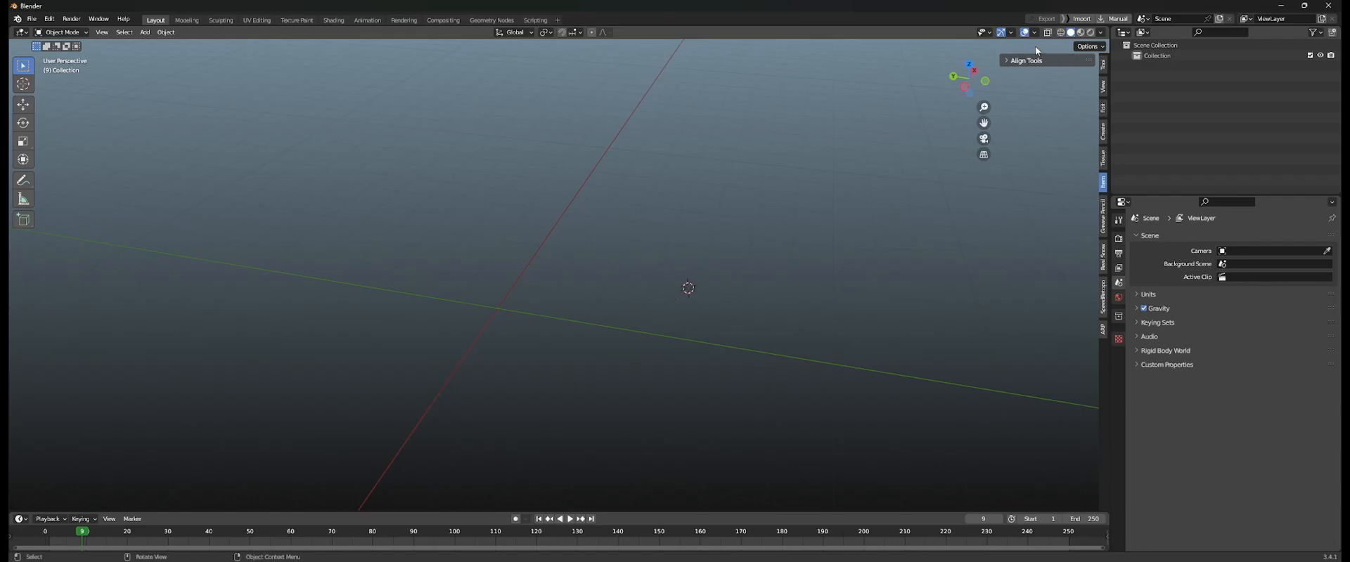
Add a new cube mesh at the 3D cursor.
middle_drag(686, 254, 602, 216)
key(shift+a)
mouse_move(679, 233)
click(766, 255)
Snap the 3D cursor to the world origin and snap the cube to the cursor.
key(shift+s)
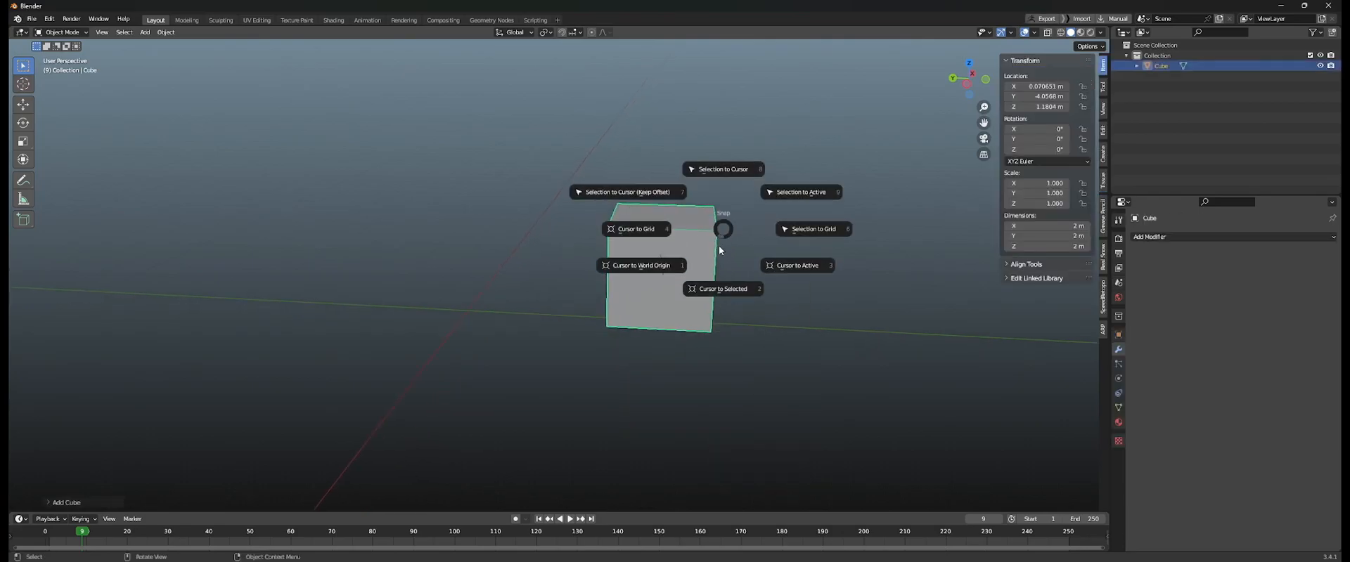
click(670, 266)
middle_drag(664, 243, 720, 236)
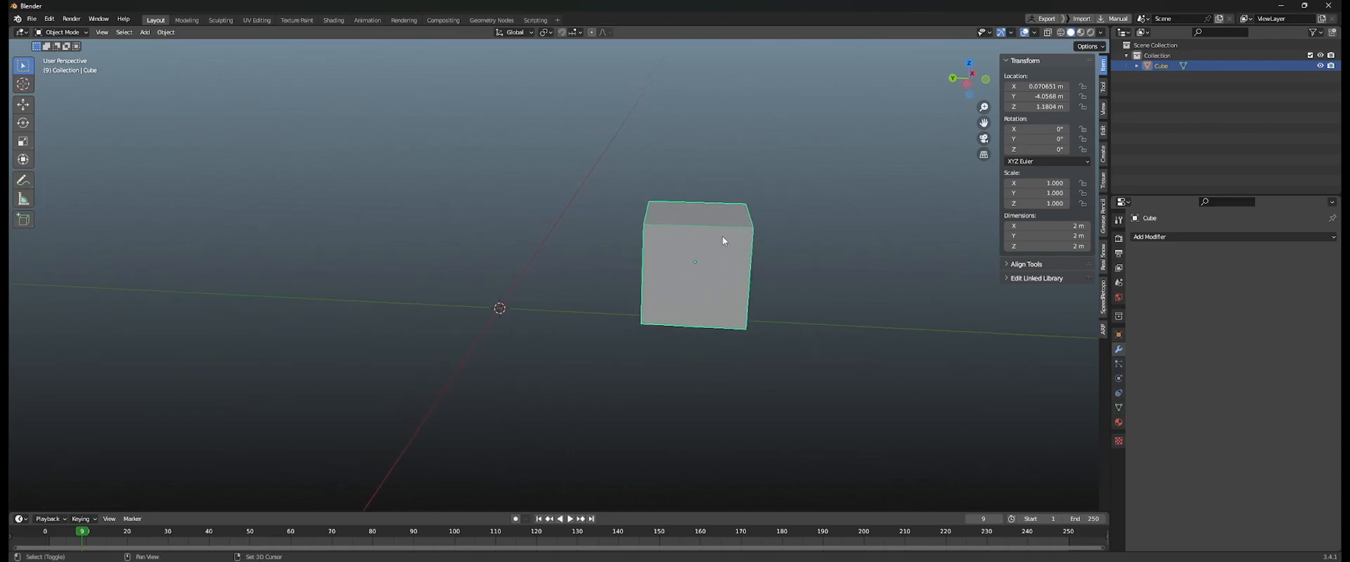
key(shift+s)
click(631, 201)
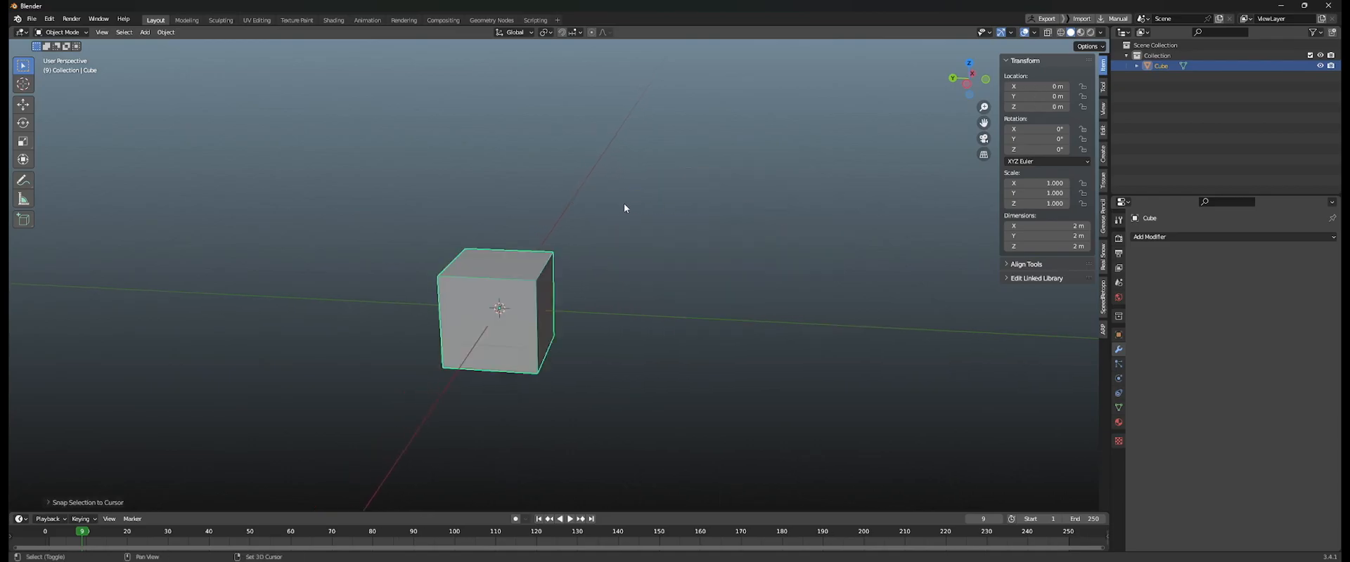
middle_drag(632, 208, 692, 224)
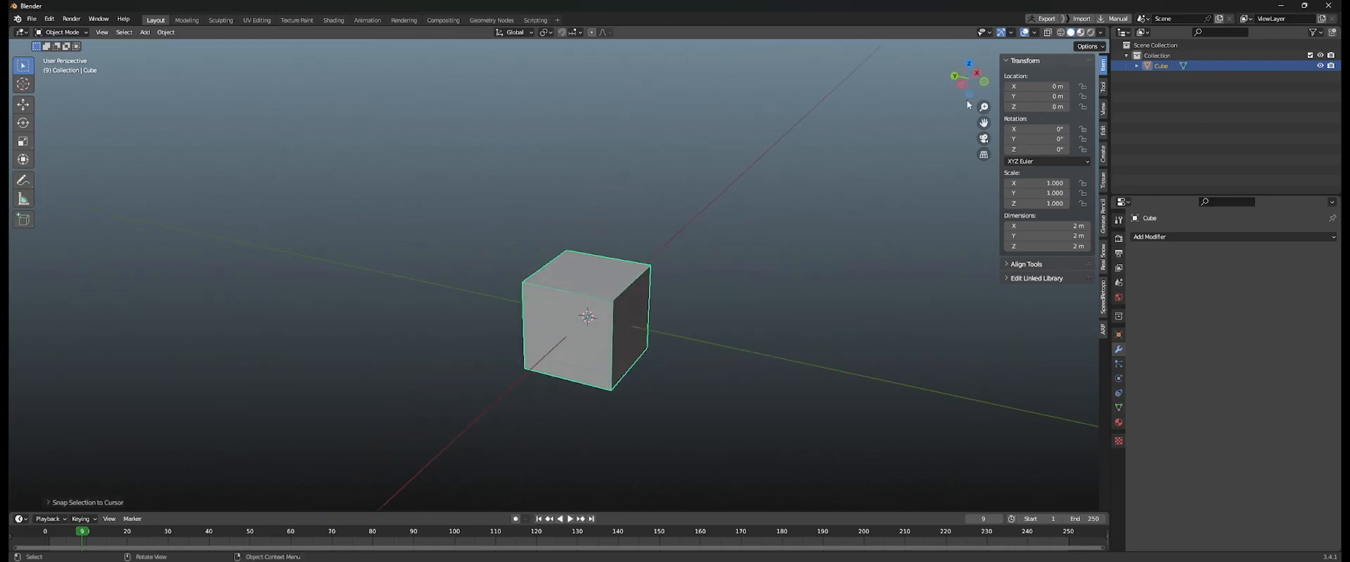
Preview the cube in Material Preview shading and switch back to Solid shading.
click(1080, 33)
middle_drag(653, 275, 647, 253)
click(1068, 32)
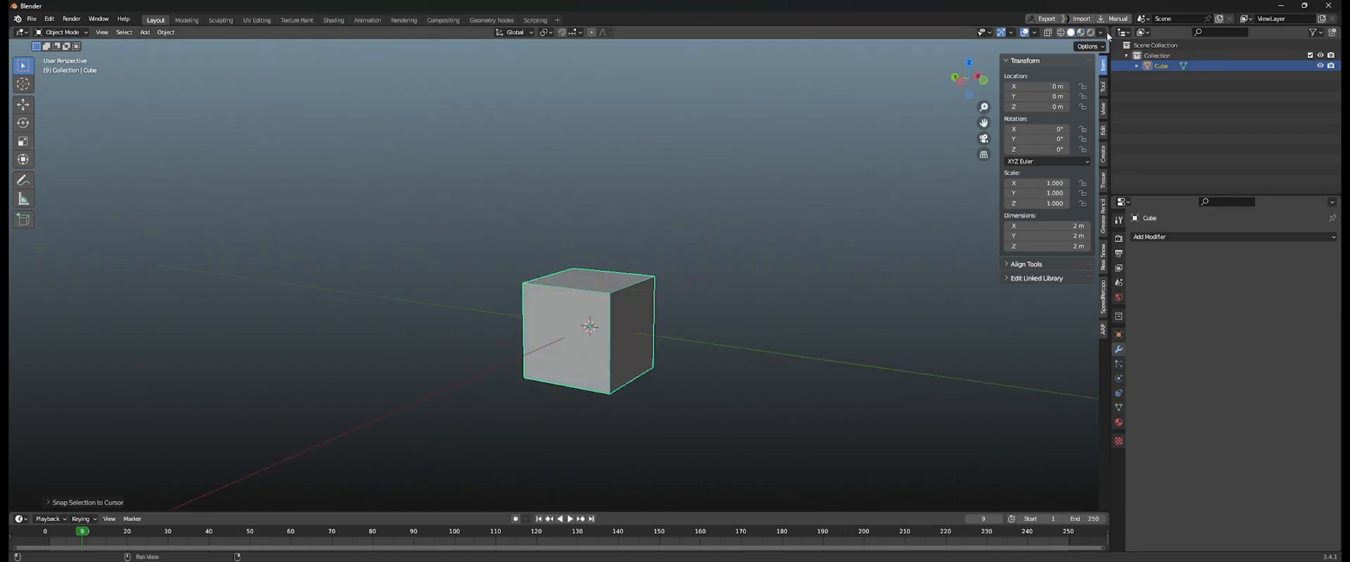
Set the Solid shading's MatCap to the matte brown sphere.
click(1100, 33)
click(1099, 123)
click(1101, 84)
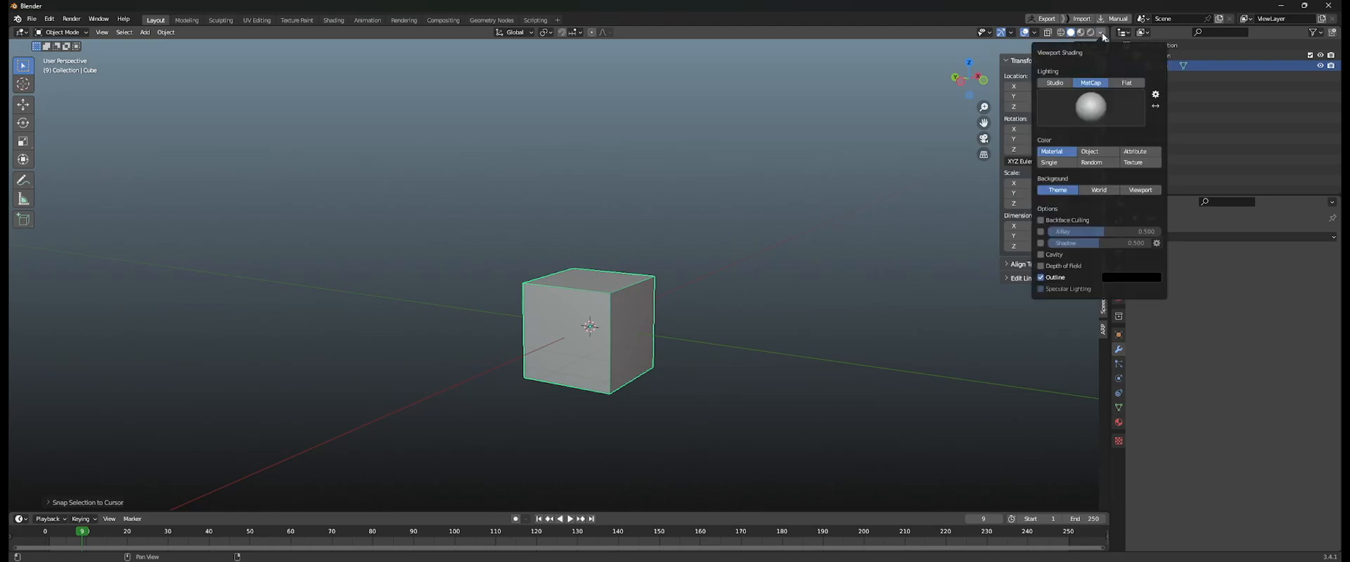
click(1102, 34)
click(1100, 35)
click(1091, 107)
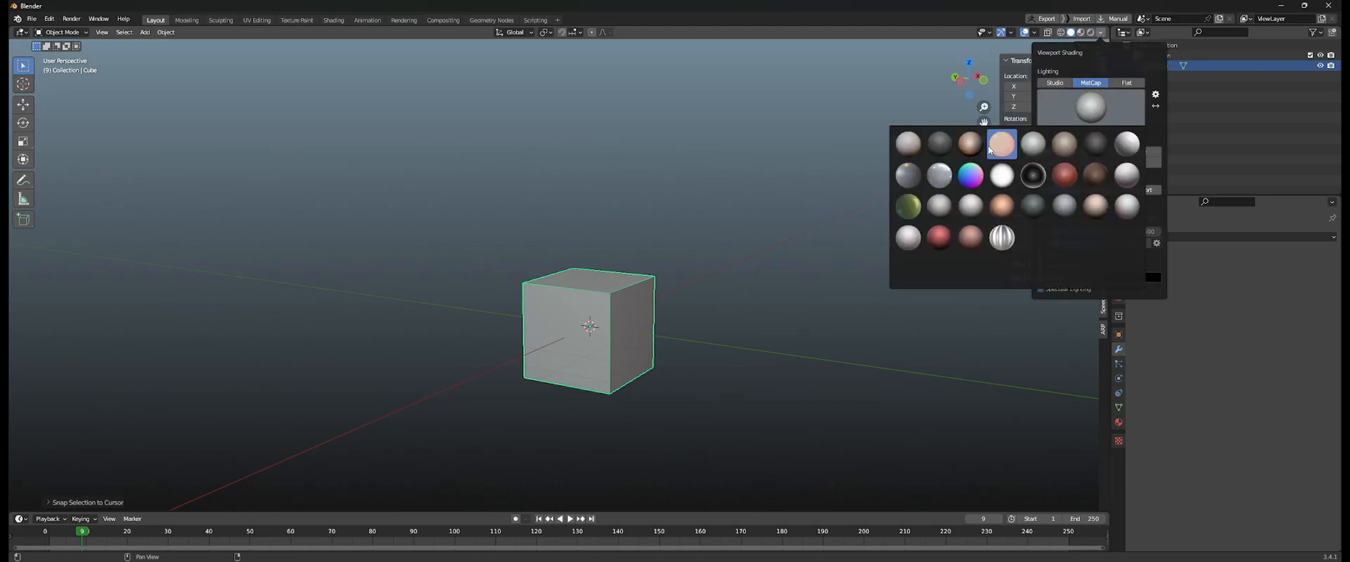
click(1063, 144)
Switch to the Sculpting workspace with the cube as the active object.
middle_drag(683, 233, 676, 202)
scroll(696, 222, up, 3)
scroll(730, 195, up, 2)
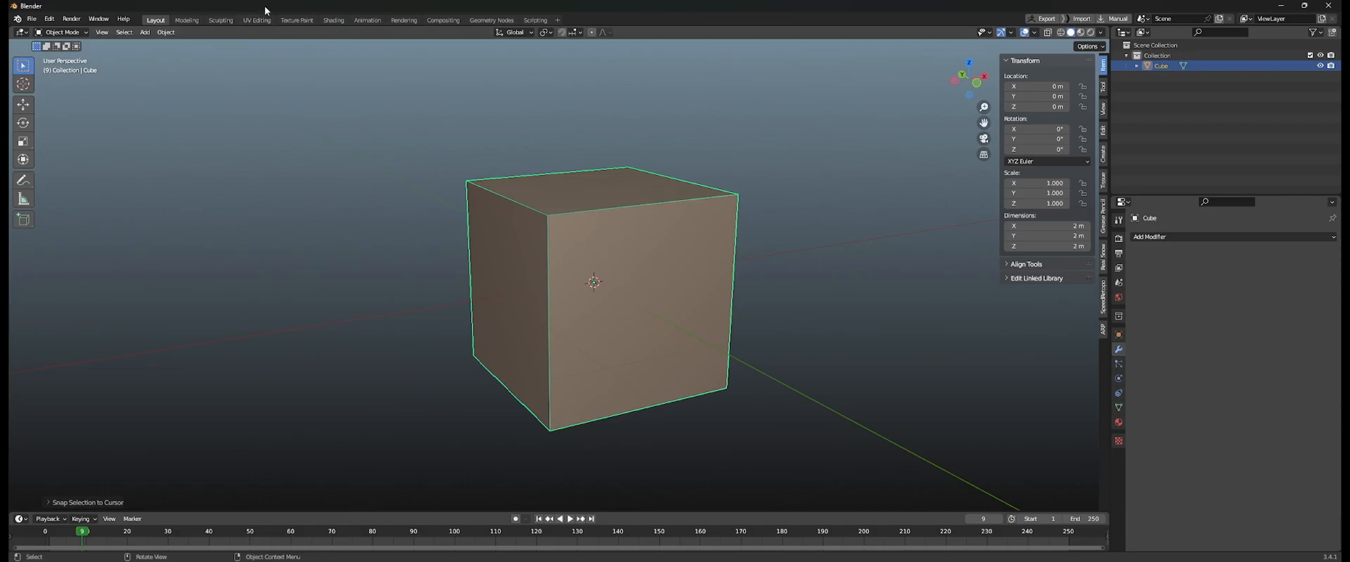
click(220, 21)
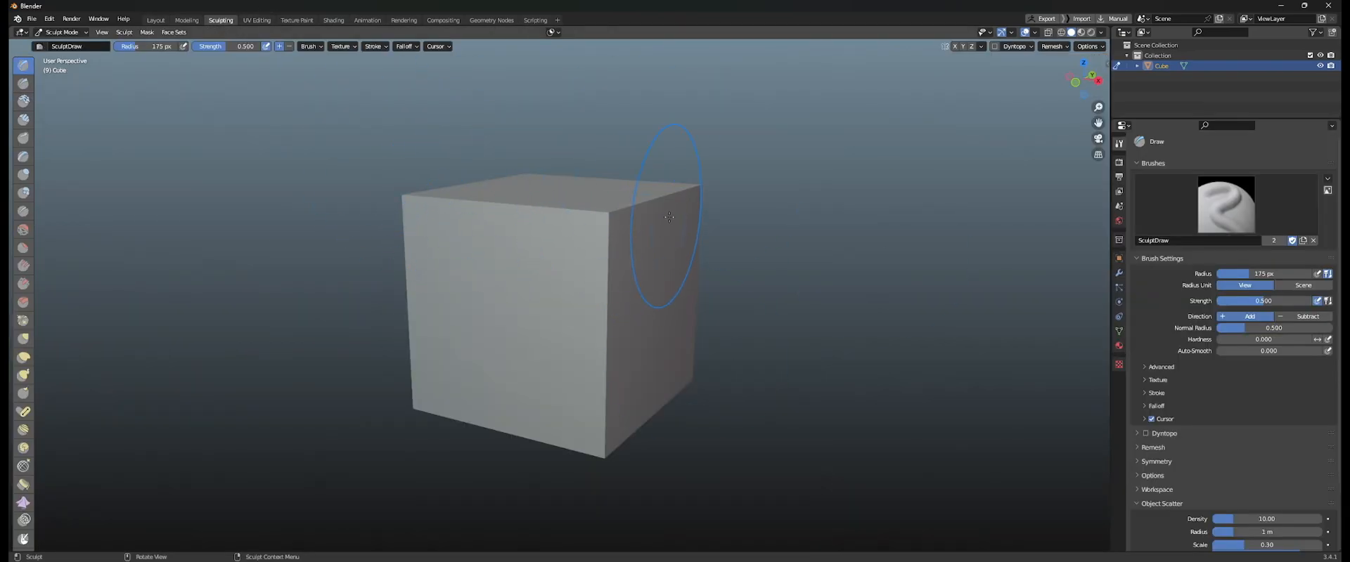
Switch to the Layout workspace and toggle the viewport overlays off and back on.
click(156, 21)
middle_drag(505, 188, 470, 194)
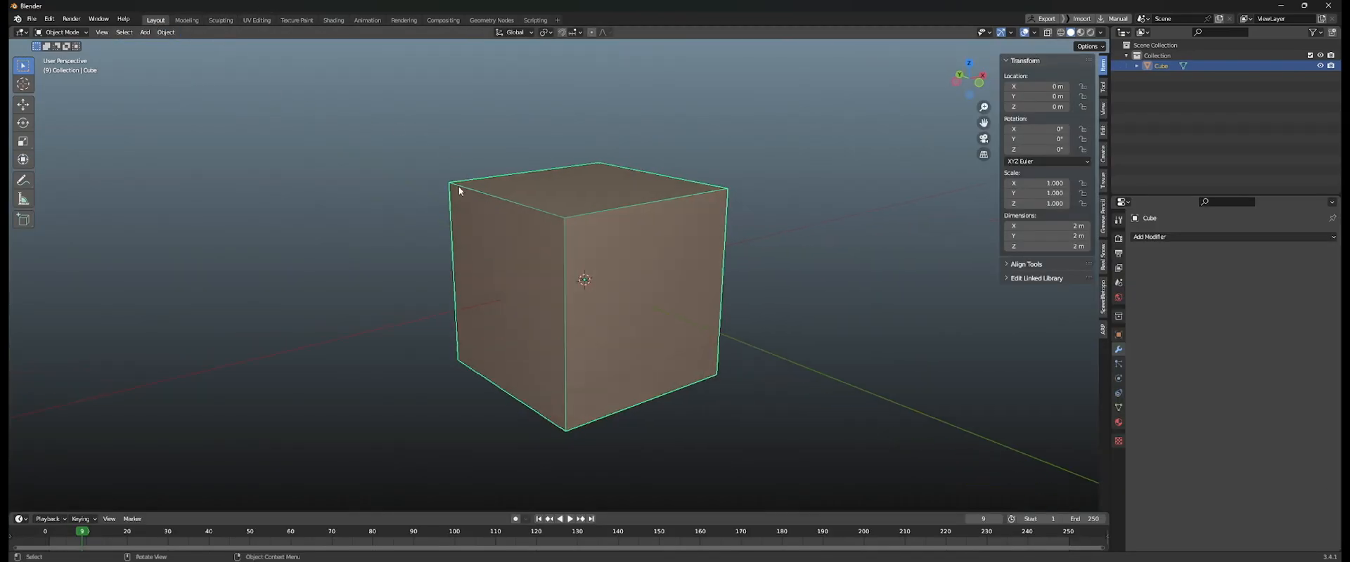
click(1025, 33)
middle_drag(763, 153, 950, 95)
click(1025, 34)
click(1025, 34)
click(1025, 34)
click(1025, 34)
click(1025, 33)
click(1026, 34)
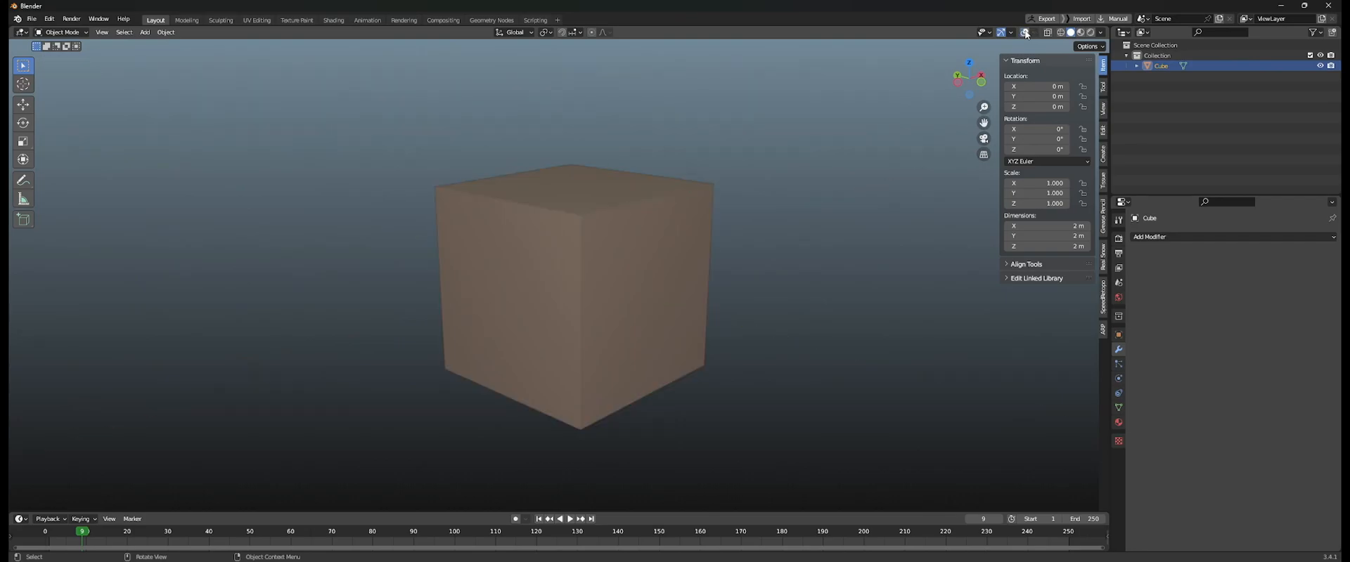
click(1026, 33)
Hide the floor grid and the X and Y axis lines in the viewport overlays.
click(1034, 32)
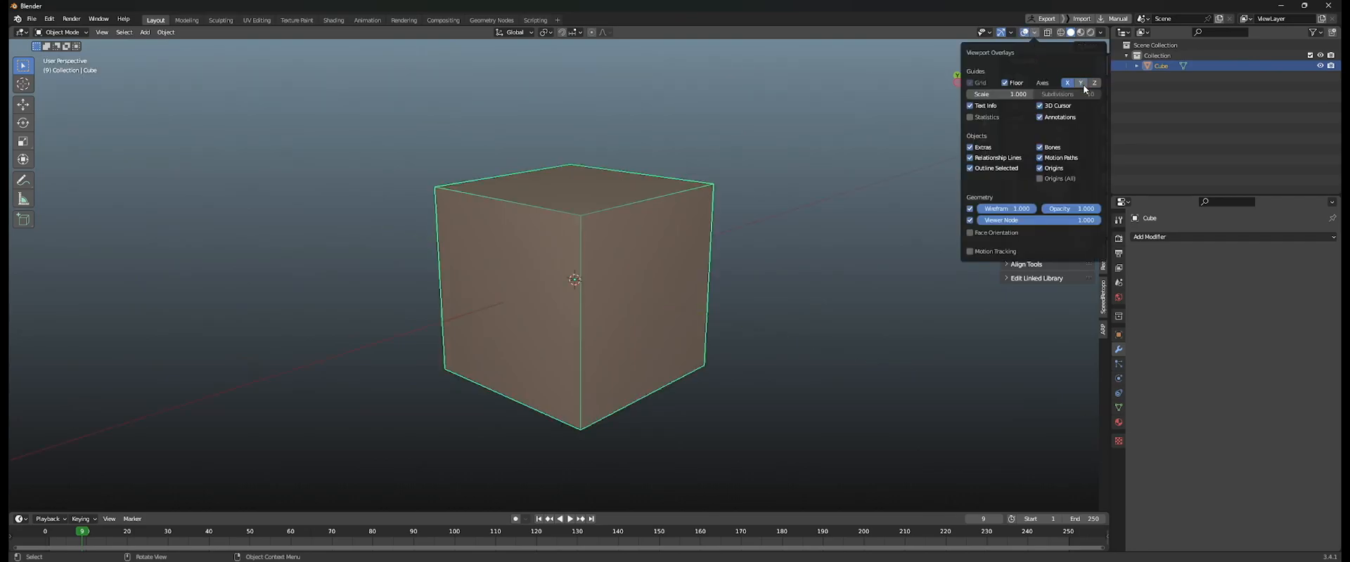
shift+middle_drag(680, 188, 618, 183)
middle_drag(633, 185, 669, 187)
click(1032, 33)
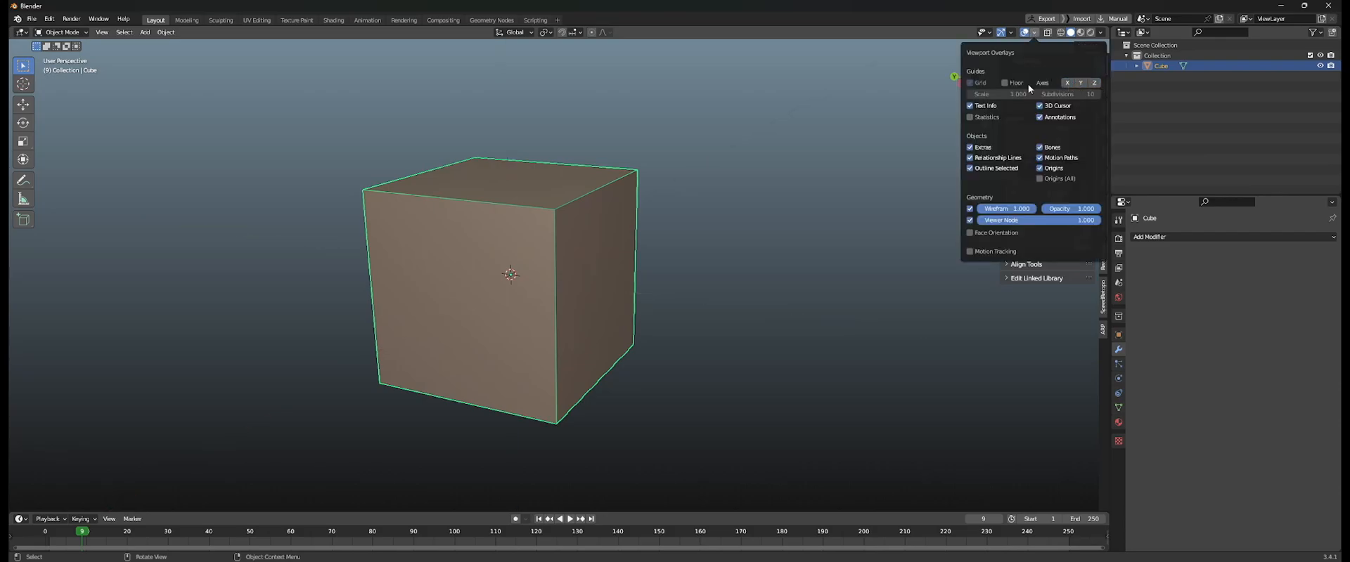
Set the Solid shading's background to a custom Viewport colour, near-black with a value of 0.012.
click(1100, 33)
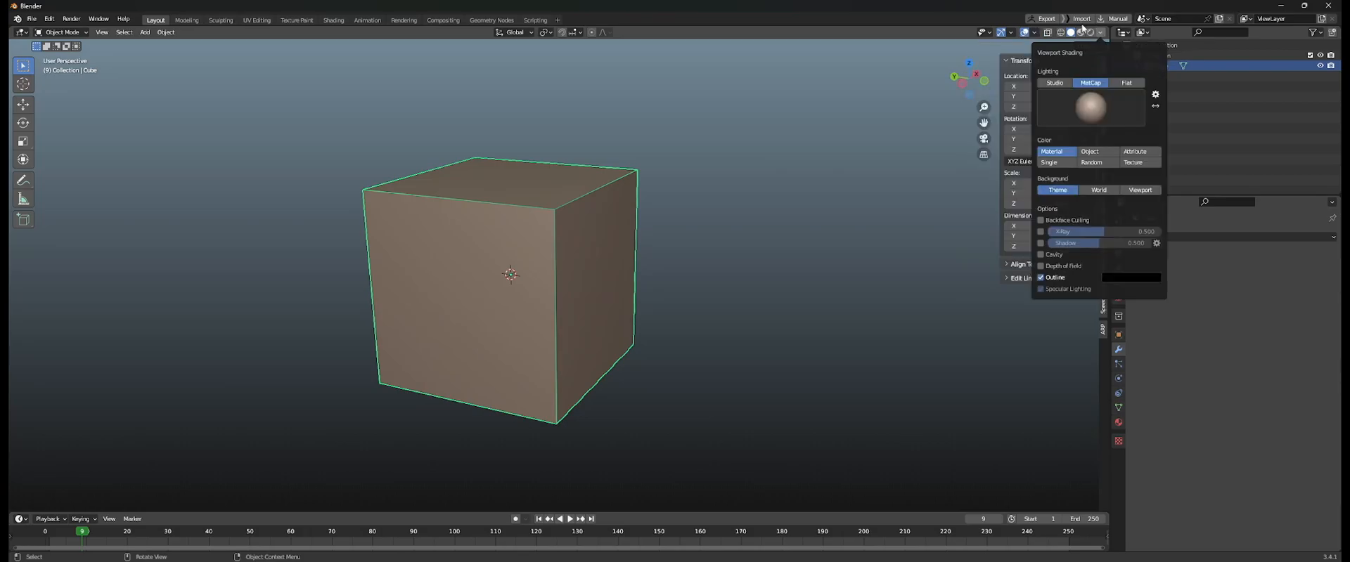
click(1094, 191)
click(1140, 190)
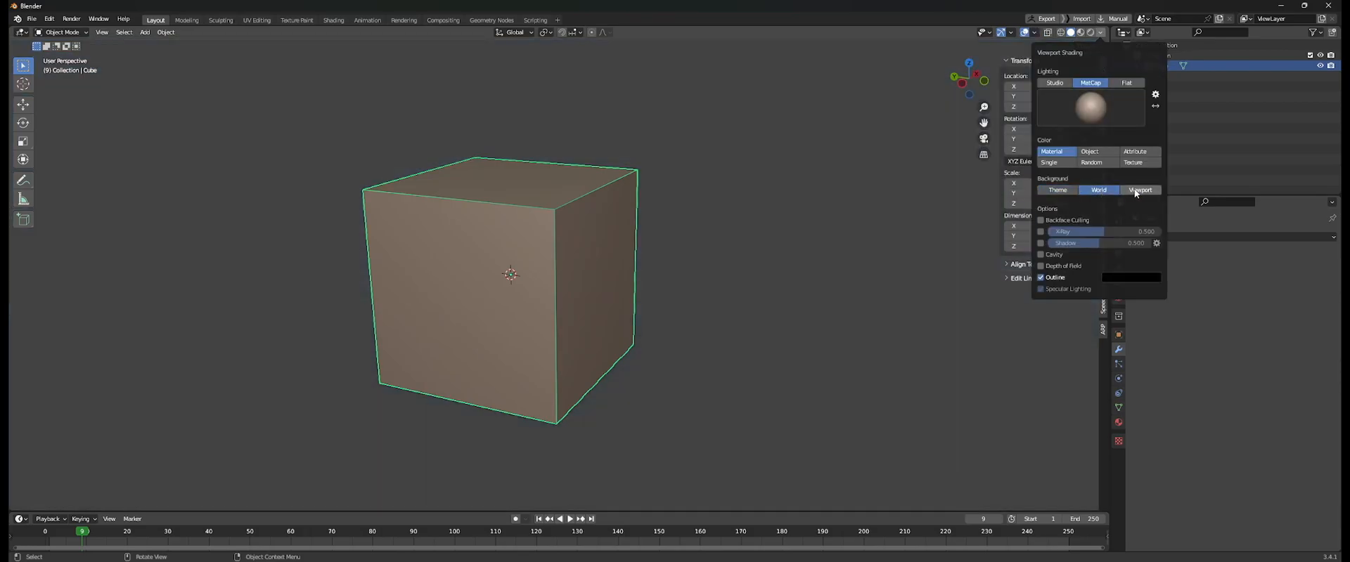
click(1089, 203)
mouse_move(1127, 130)
mouse_down()
mouse_move(1127, 118)
mouse_move(1127, 131)
mouse_up()
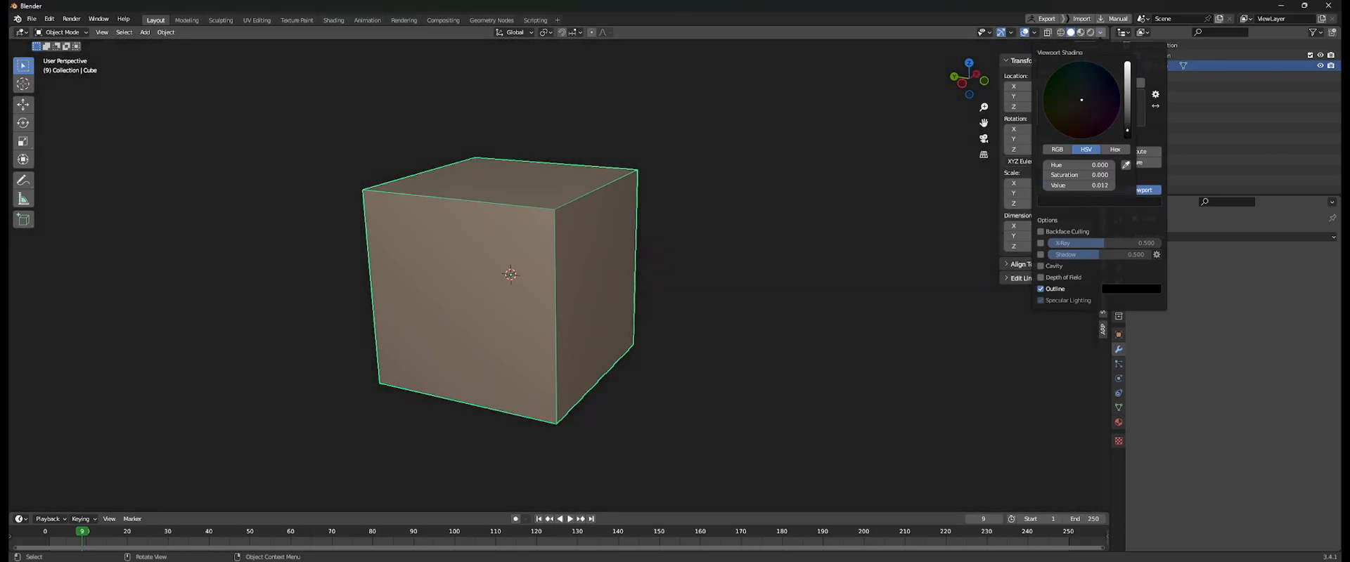
mouse_move(657, 172)
middle_down()
mouse_move(610, 161)
mouse_move(642, 172)
middle_up()
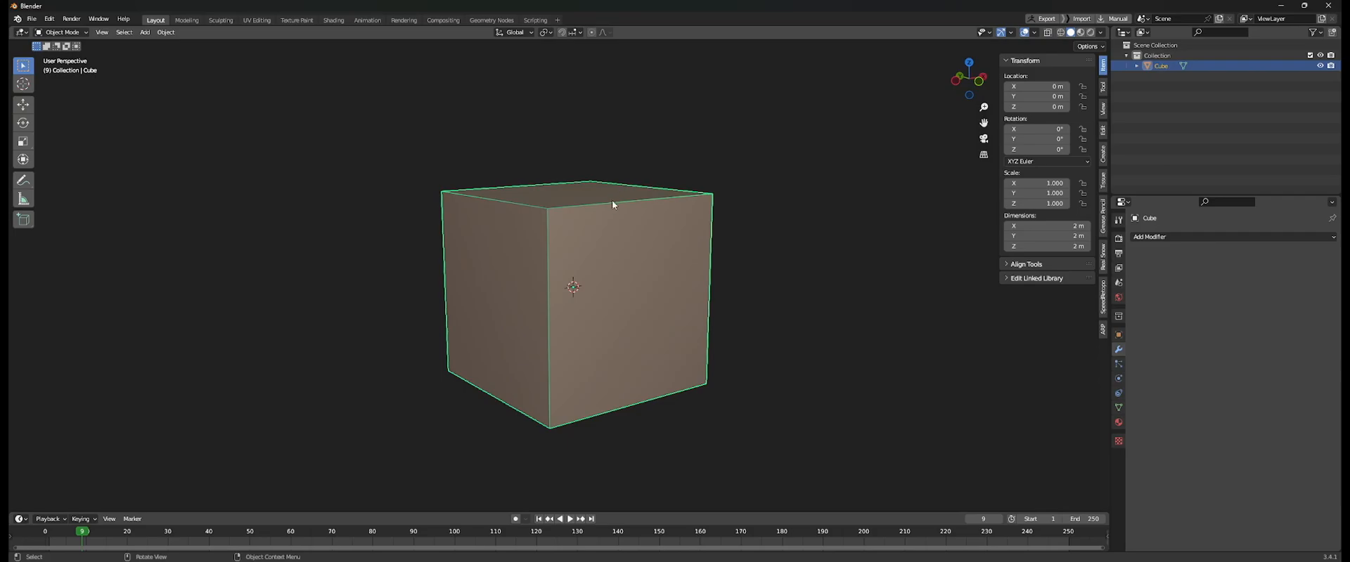
Try the light grey MatCap and the dark charcoal MatCap on the cube.
click(1101, 33)
click(1086, 99)
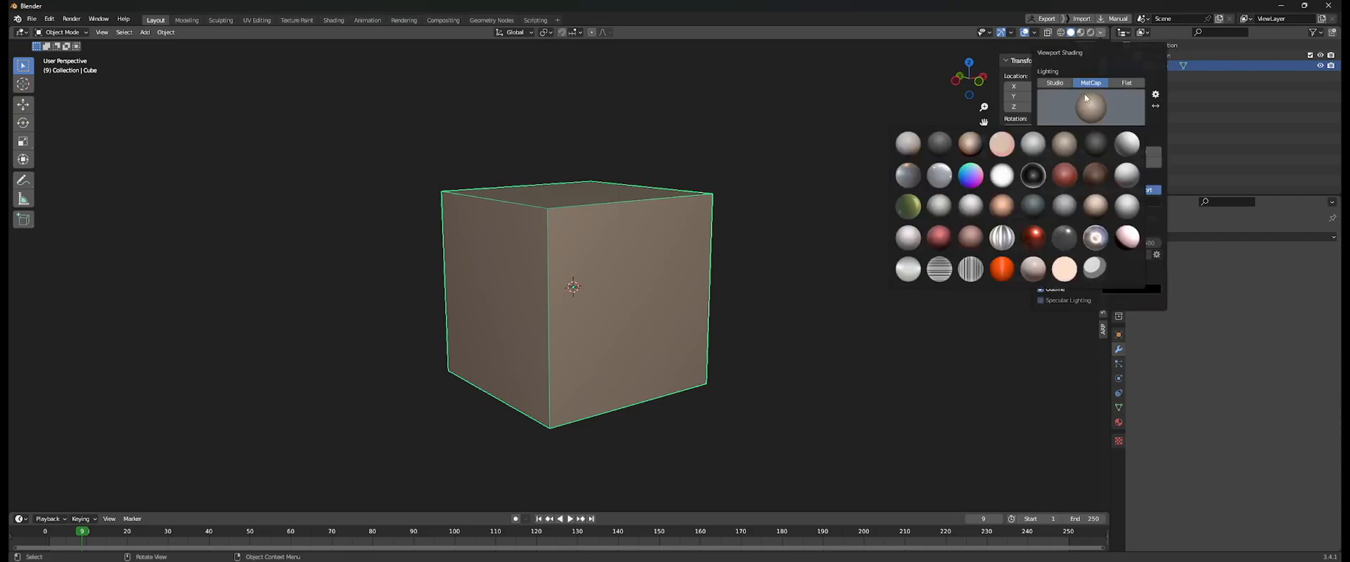
click(1041, 147)
mouse_move(830, 151)
middle_down()
mouse_move(779, 157)
mouse_move(772, 175)
middle_up()
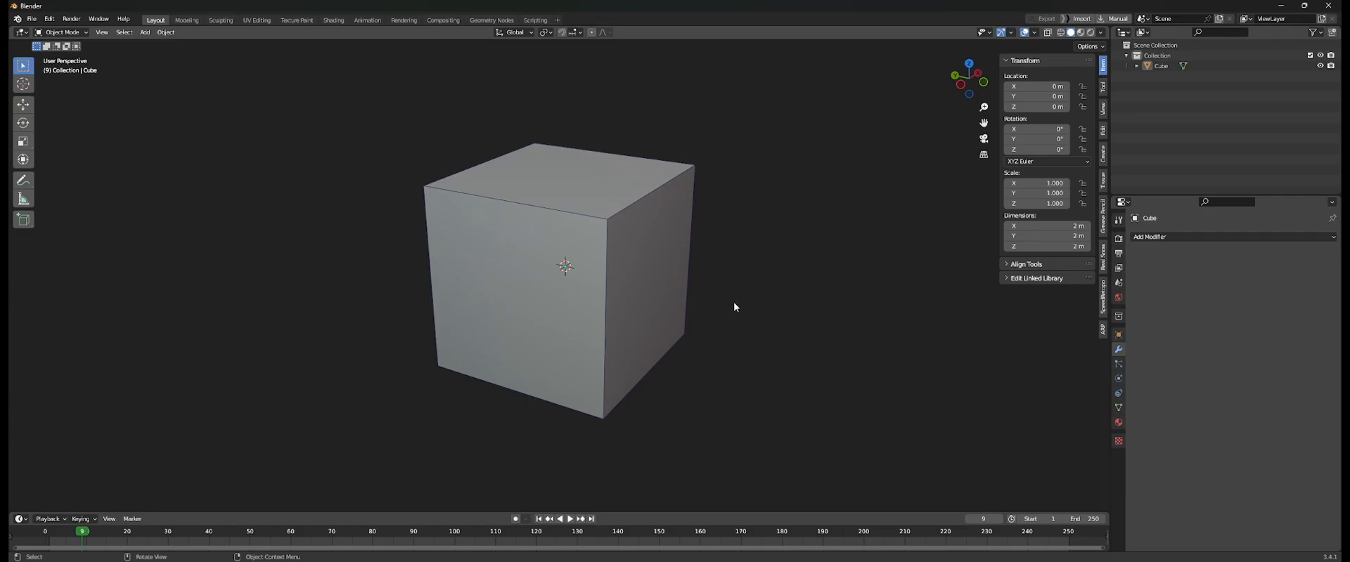
click(1101, 33)
click(1092, 120)
click(1095, 144)
middle_drag(797, 211, 735, 248)
Turn off the Wireframe geometry overlay in the Layout viewport.
click(1034, 32)
click(970, 208)
middle_drag(757, 201, 618, 158)
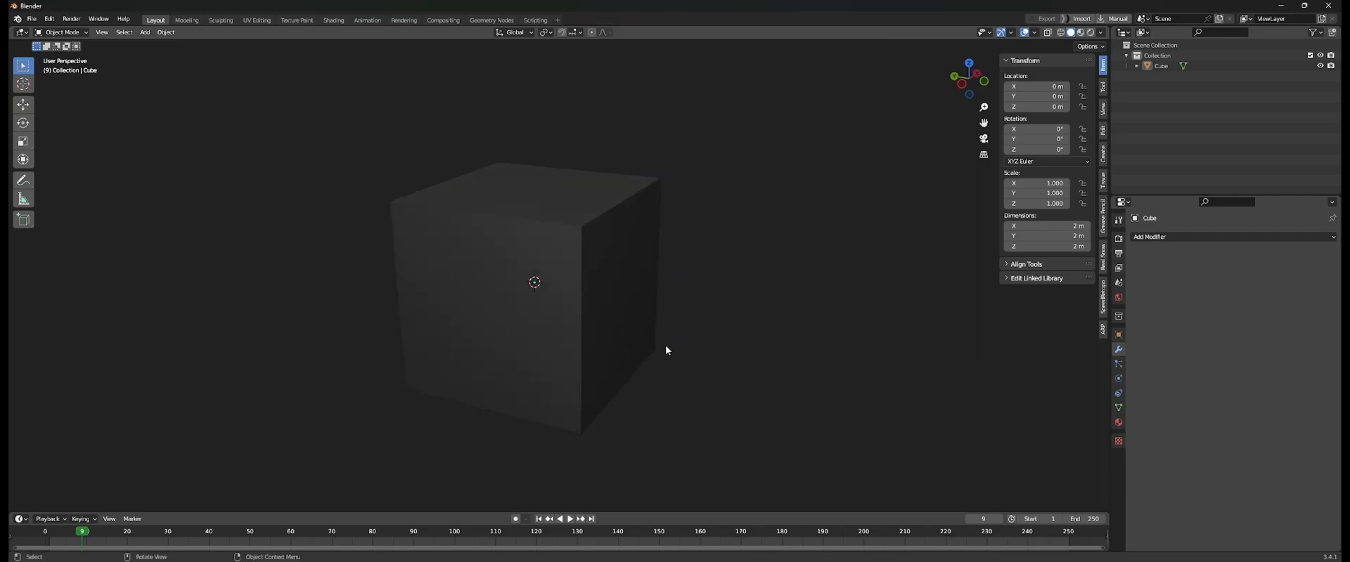
Try the high-contrast white MatCap with dark shadows on the cube.
click(1100, 32)
click(1092, 120)
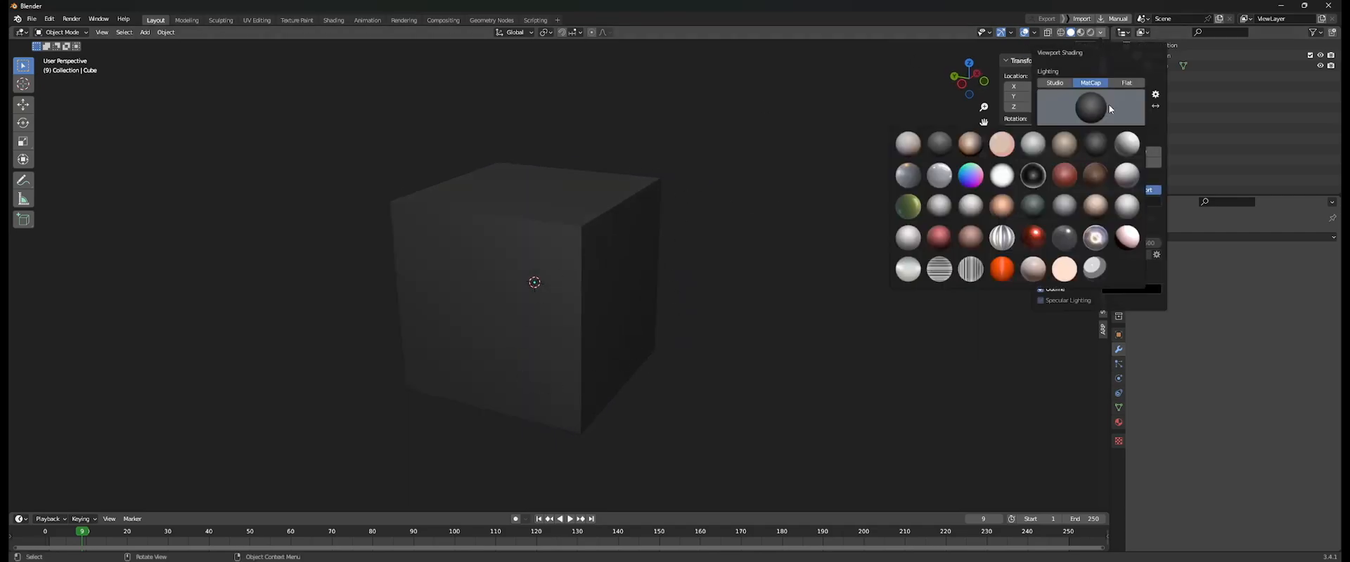
click(1125, 149)
middle_drag(739, 213, 720, 189)
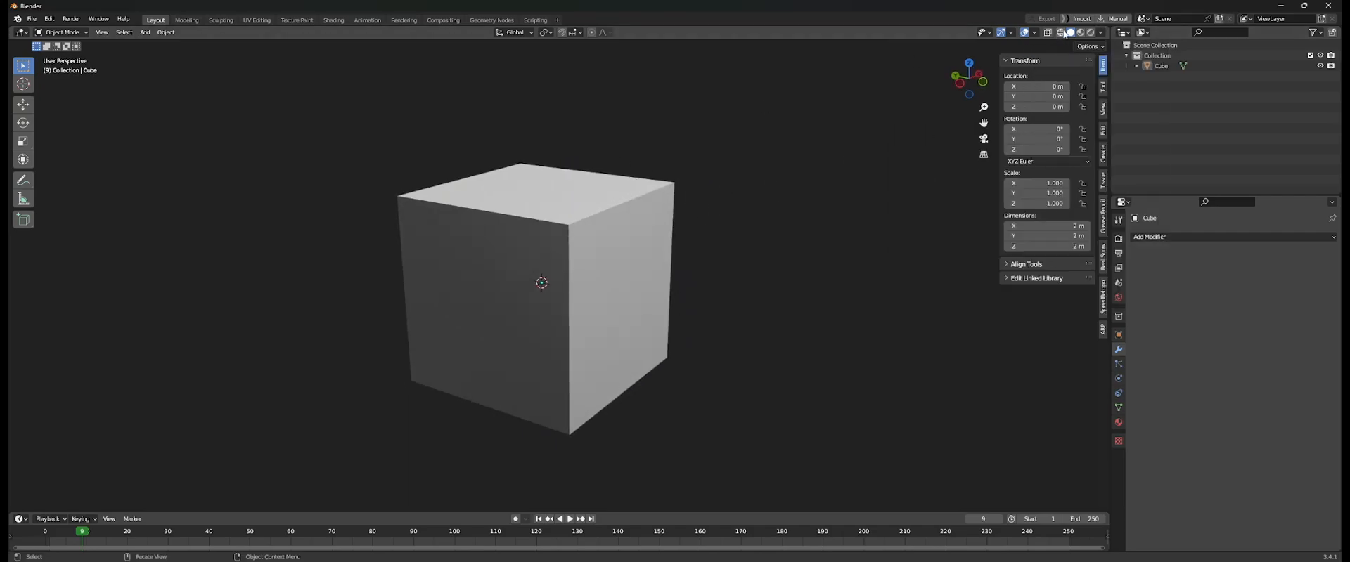
Set the Solid shading's MatCap to the medium grey sphere in the third row.
click(1102, 34)
click(1090, 107)
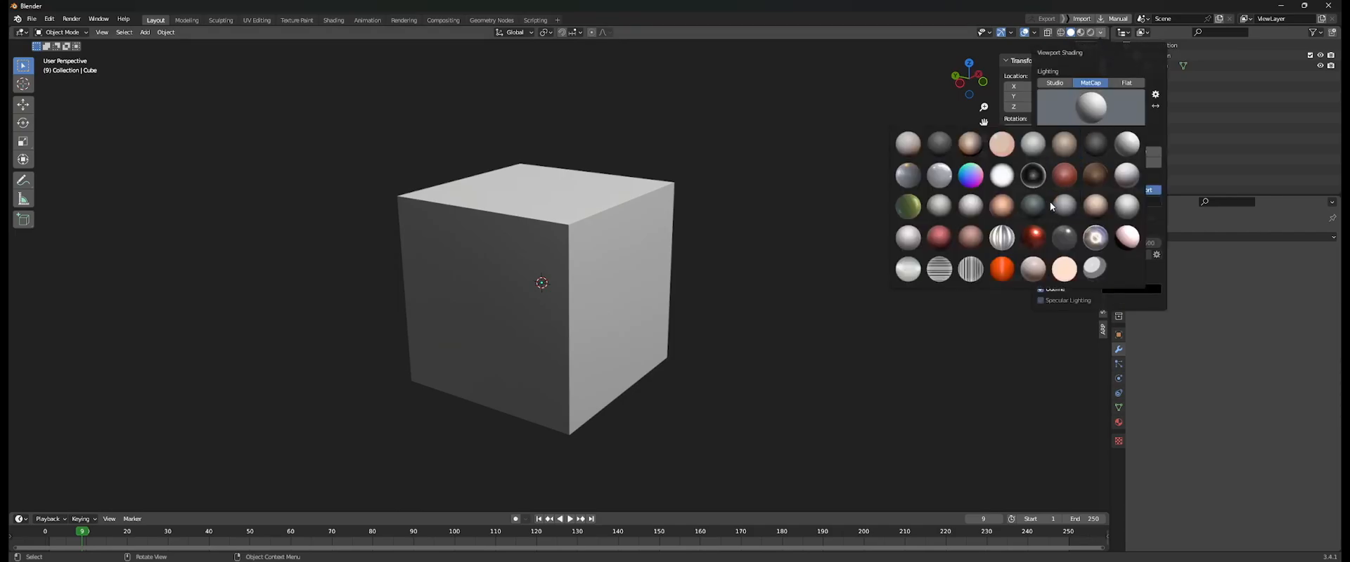
click(1053, 213)
Check a front vertical edge of the cube in Edit Mode and return to Object Mode.
shift+middle_drag(627, 357, 642, 364)
scroll(620, 307, up, 2)
shift+middle_drag(619, 303, 568, 249)
scroll(584, 254, down, 1)
key(Tab)
key(alt+a)
click(614, 240)
shift+middle_drag(568, 249, 596, 254)
scroll(504, 253, up, 2)
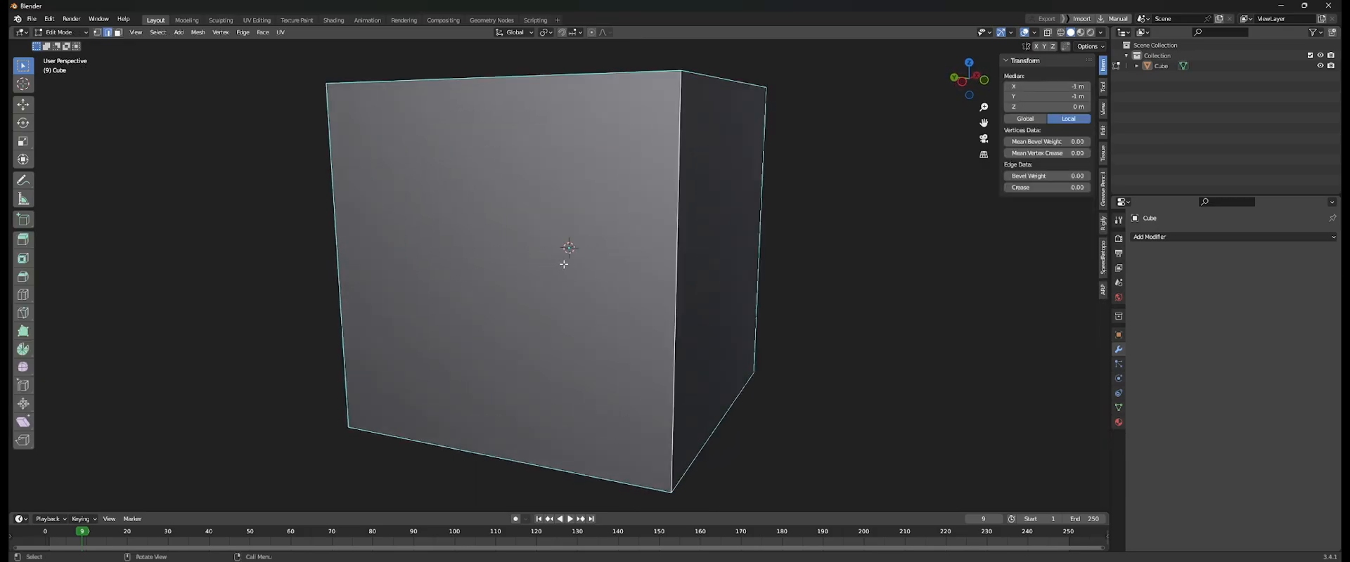
key(alt+a)
key(Tab)
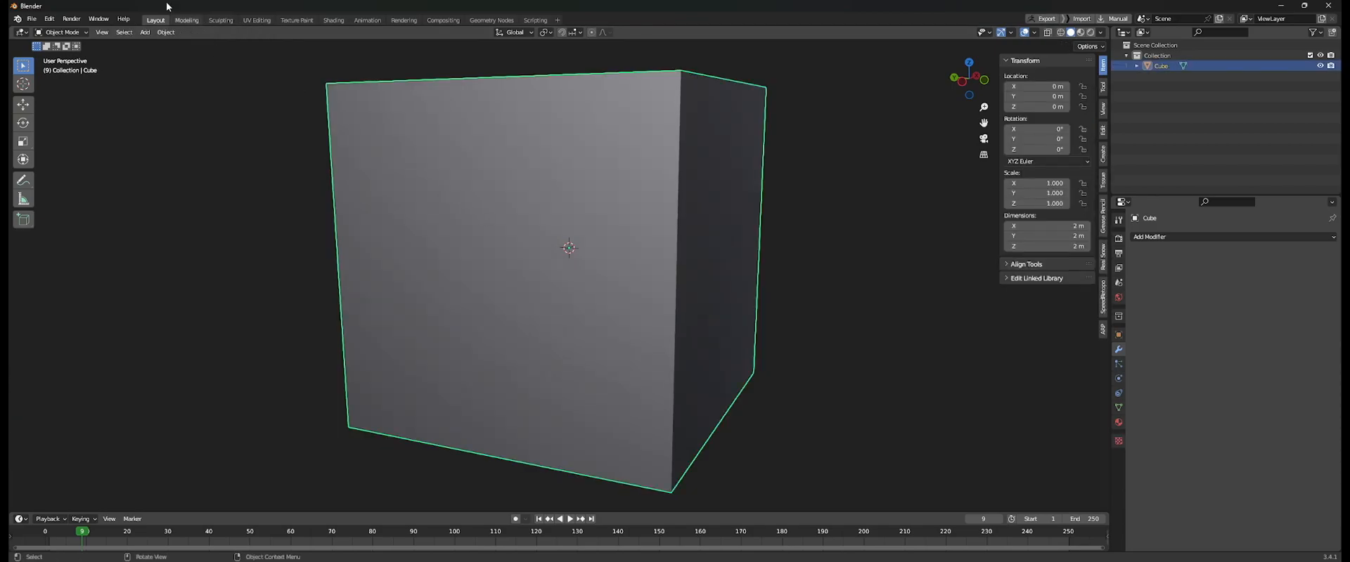
Switch to the Sculpting workspace and choose the Draw Sharp brush with an 89 px radius.
click(220, 21)
scroll(492, 249, up, 2)
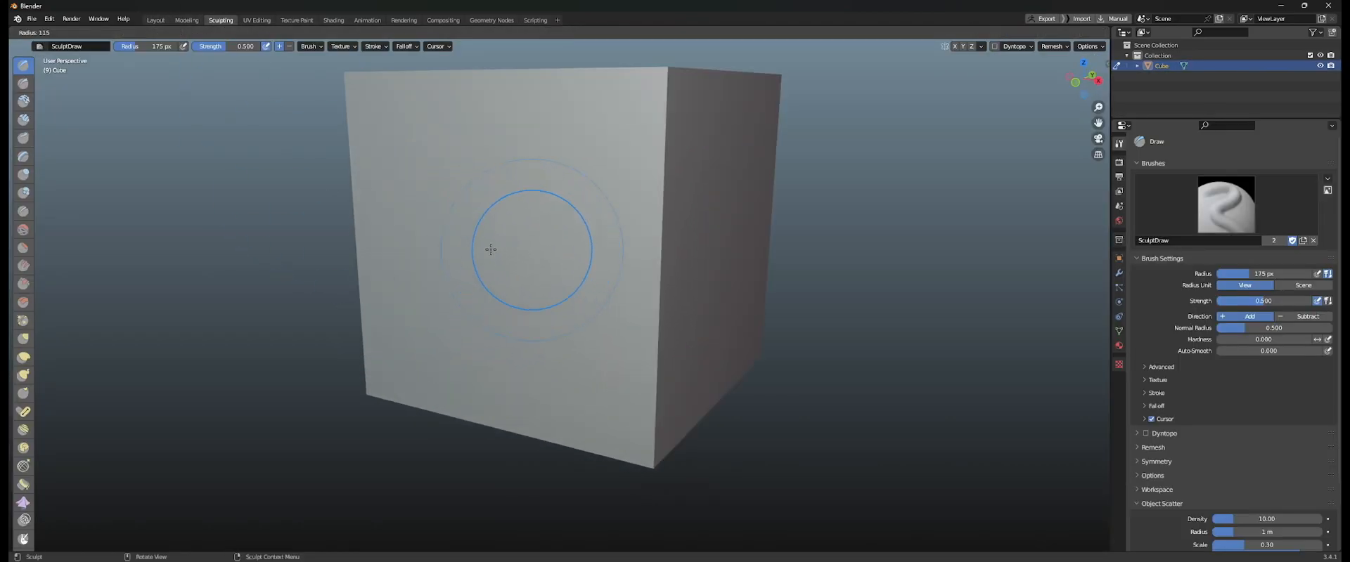
shift+middle_drag(482, 242, 532, 254)
scroll(532, 254, up, 1)
click(23, 84)
mouse_move(373, 191)
middle_down()
mouse_move(417, 199)
mouse_move(369, 215)
middle_up()
Enable Dyntopo on the cube, accepting the vertex data warning, and reduce its detail size.
click(1019, 47)
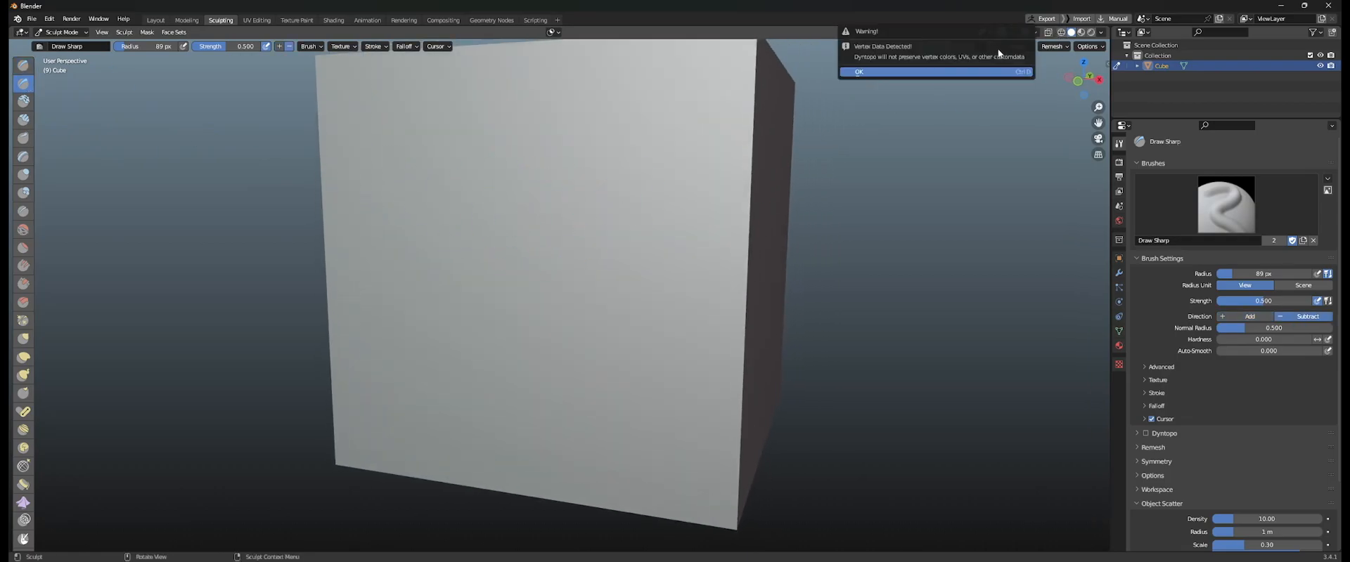
click(939, 72)
click(1020, 47)
drag(1030, 66, 1016, 66)
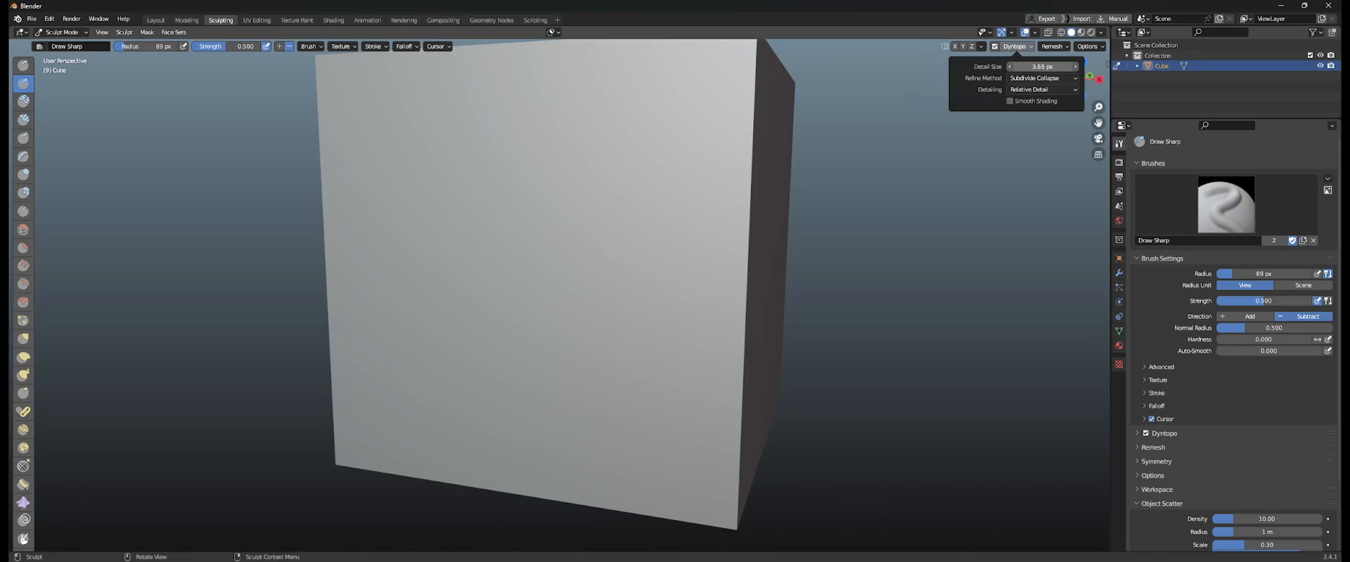
Sculpt a raised C-shaped stroke on the cube's front face with the Draw brush, undoing the first test stroke.
shift+middle_drag(566, 280, 672, 272)
mouse_move(626, 181)
middle_down()
mouse_move(609, 208)
mouse_move(586, 194)
mouse_move(587, 232)
mouse_move(646, 225)
mouse_move(669, 243)
middle_up()
scroll(597, 228, down, 2)
click(24, 67)
mouse_move(512, 254)
mouse_down()
mouse_move(557, 310)
mouse_move(529, 283)
mouse_up()
mouse_move(534, 339)
middle_down()
mouse_move(551, 301)
mouse_move(597, 293)
middle_up()
scroll(601, 294, up, 3)
key(ctrl+z)
mouse_move(636, 171)
mouse_down()
mouse_move(642, 370)
mouse_move(600, 183)
mouse_move(621, 366)
mouse_move(651, 357)
mouse_up()
middle_drag(655, 316, 631, 304)
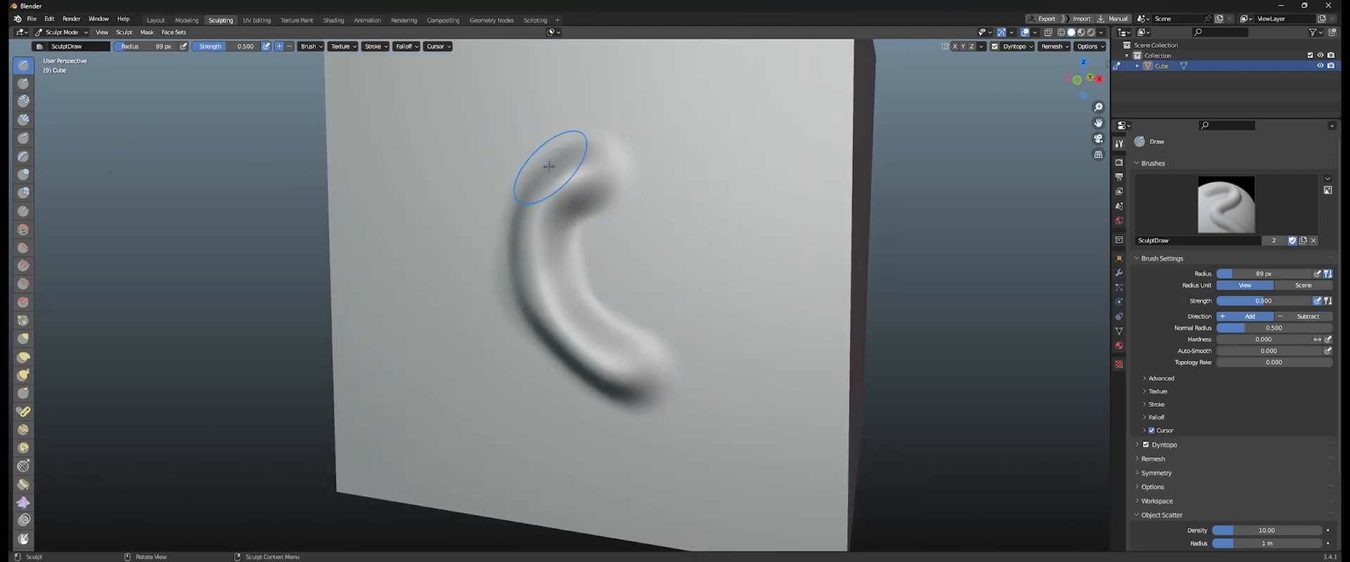
Build up the curved stroke into a broad bulge with a 147 px brush radius and smooth it.
mouse_move(571, 180)
shift+mouse_down()
mouse_move(593, 359)
mouse_move(685, 395)
shift+mouse_up()
key(f)
click(592, 262)
mouse_move(595, 251)
mouse_down()
mouse_move(580, 237)
mouse_move(607, 276)
mouse_move(589, 287)
mouse_move(553, 219)
mouse_move(603, 267)
mouse_up()
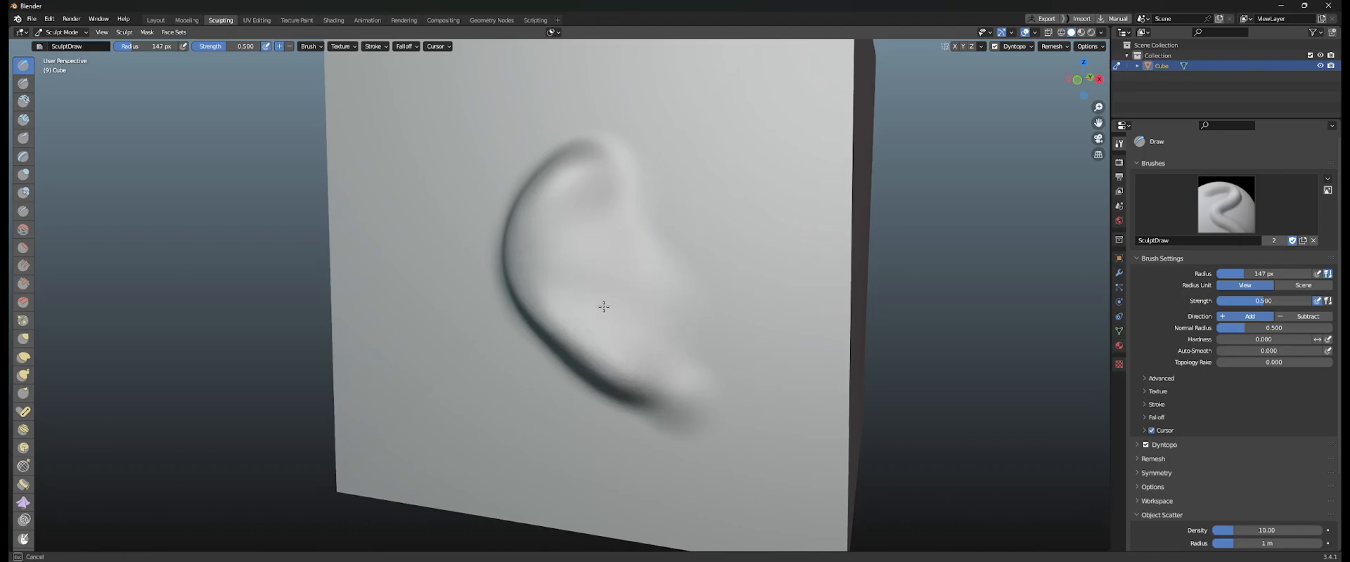
shift+drag(557, 337, 685, 392)
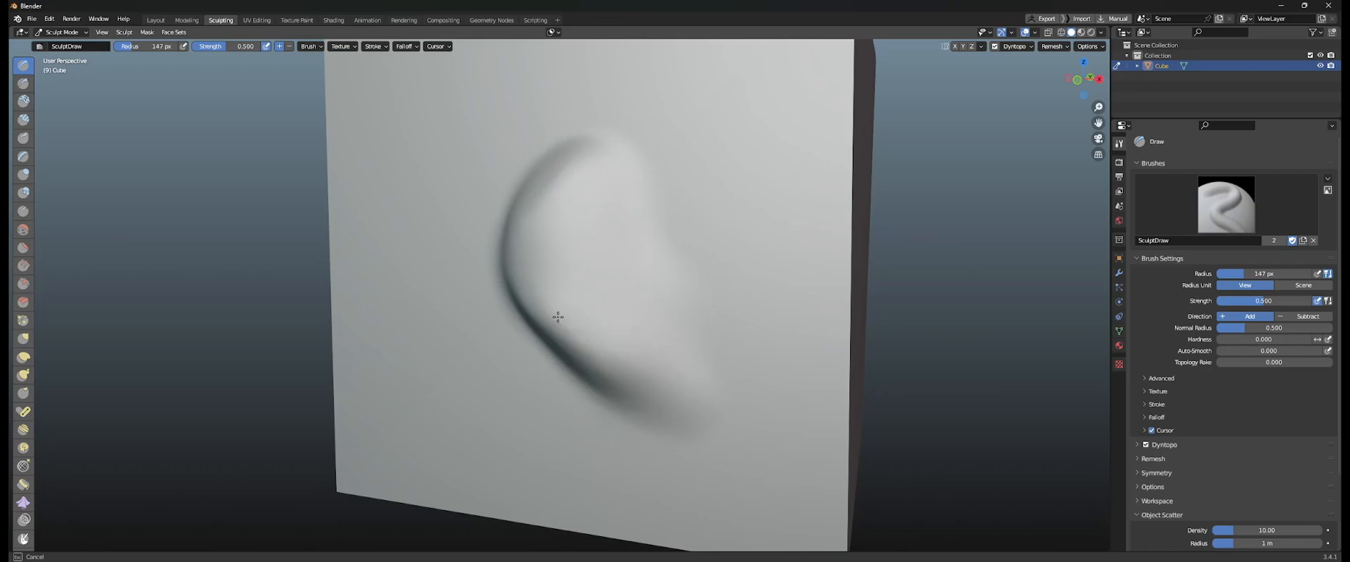
Set the brush radius to 114 px and refine the bulge on the cube's front face.
mouse_move(572, 331)
middle_down()
mouse_move(567, 277)
mouse_move(545, 259)
mouse_move(497, 258)
mouse_move(546, 241)
mouse_move(478, 256)
mouse_move(467, 205)
mouse_move(479, 388)
middle_up()
mouse_move(487, 228)
middle_down()
mouse_move(440, 232)
mouse_move(538, 260)
mouse_move(542, 232)
middle_up()
scroll(440, 233, down, 4)
middle_drag(545, 284, 597, 269)
key(f)
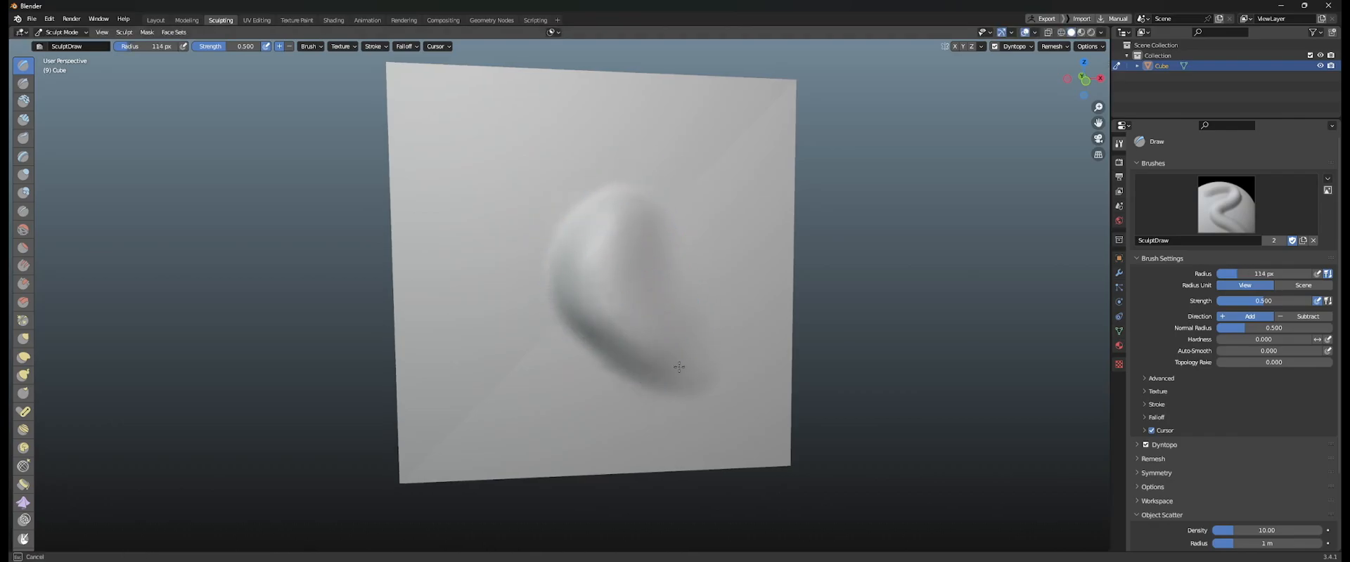
middle_drag(680, 347, 572, 232)
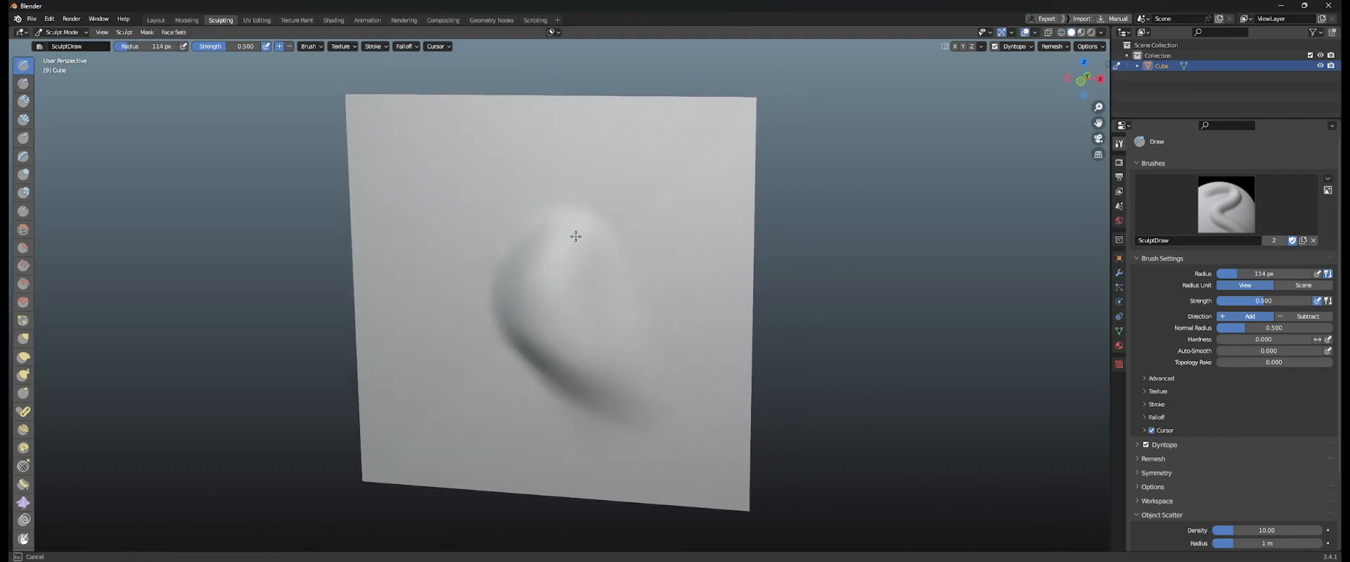
middle_drag(603, 317, 879, 160)
Try the red, medium grey and dark charcoal MatCaps on the sculpted cube.
click(1100, 33)
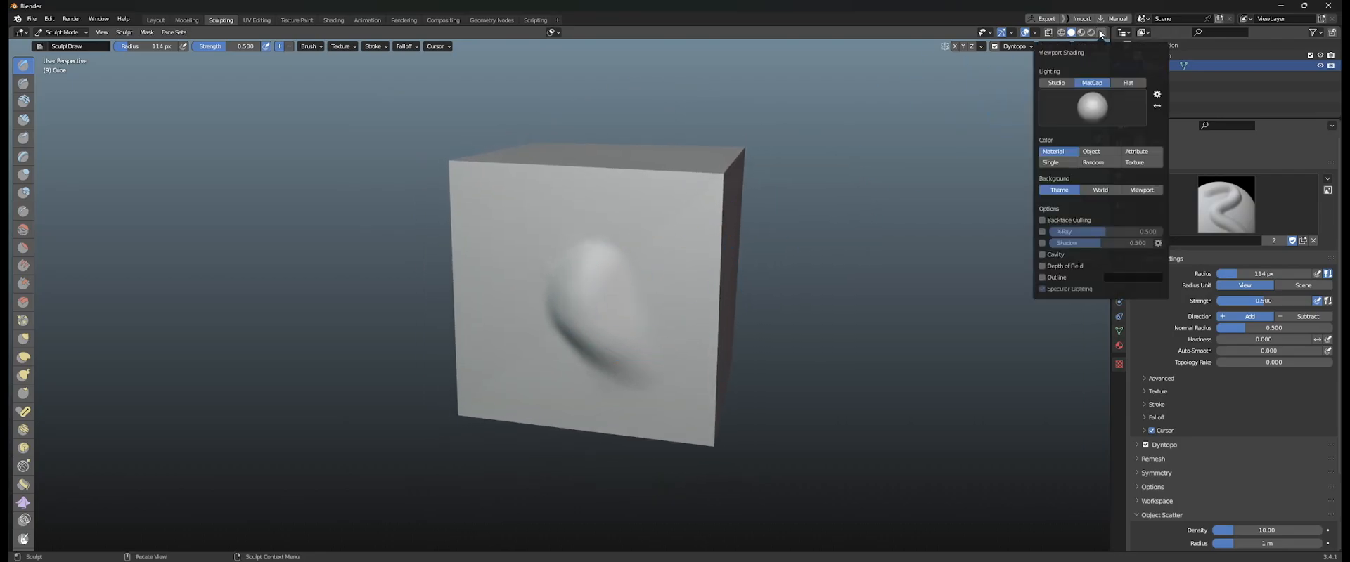
click(1081, 132)
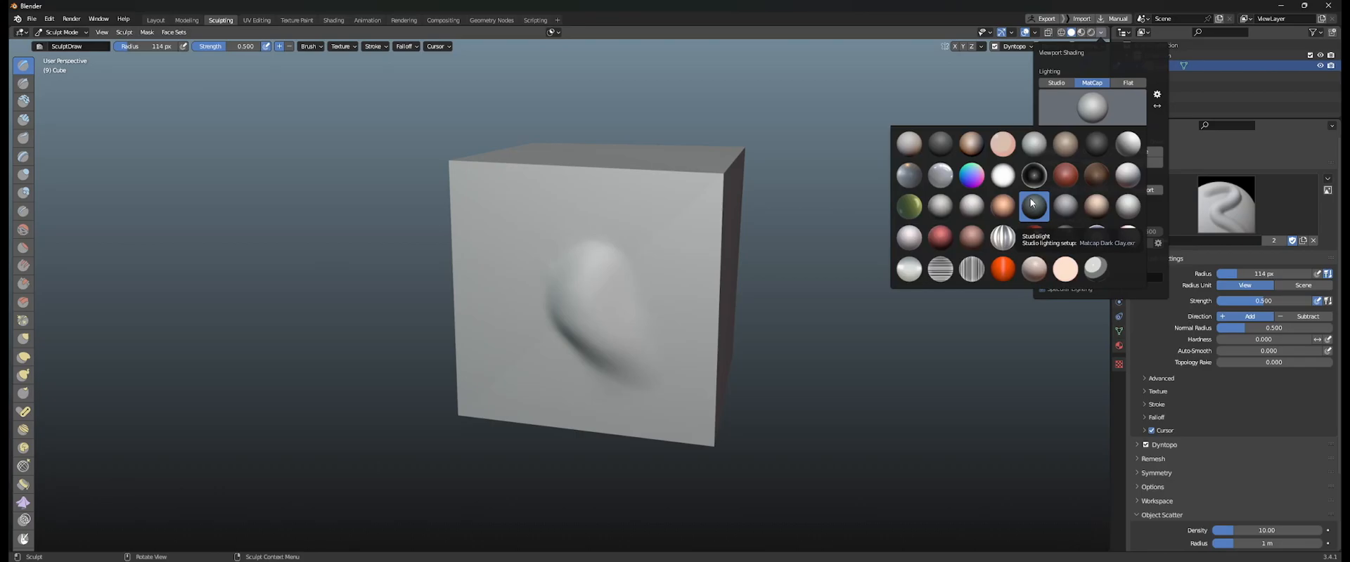
click(939, 237)
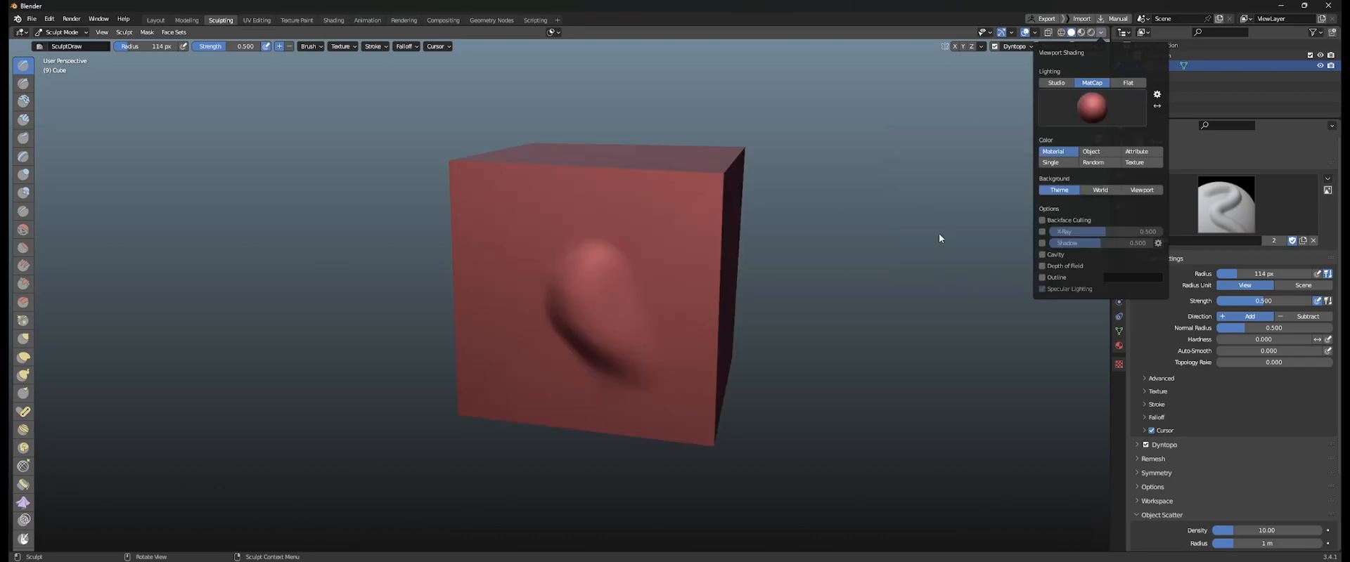
click(1055, 111)
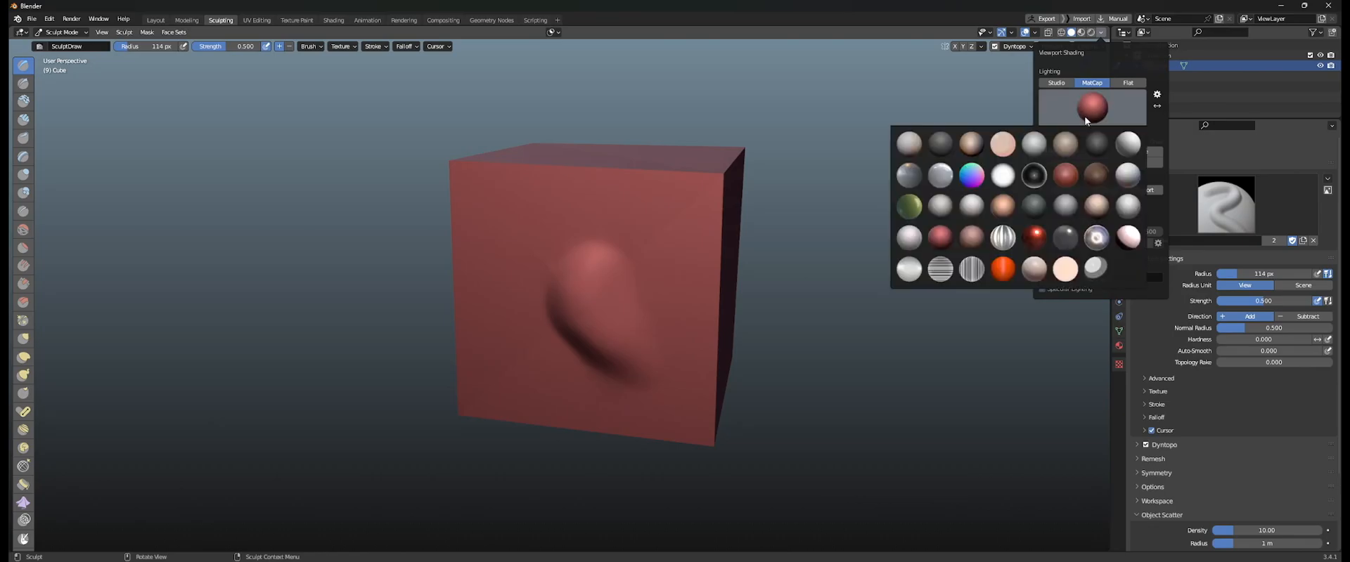
click(1063, 201)
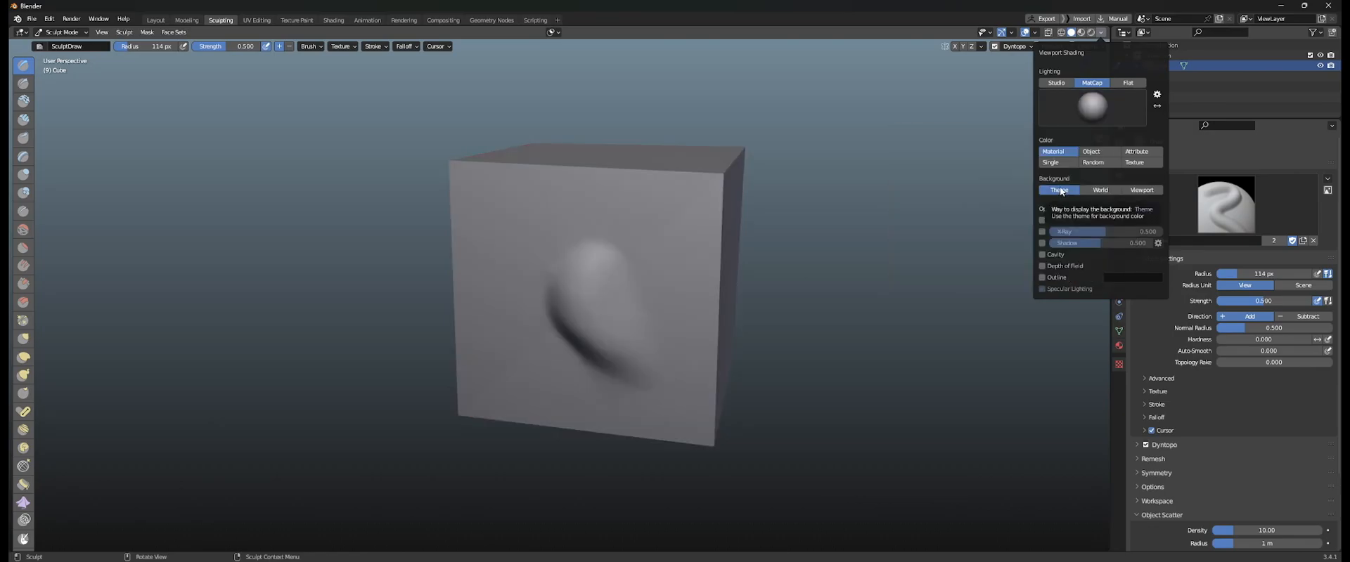
click(1115, 116)
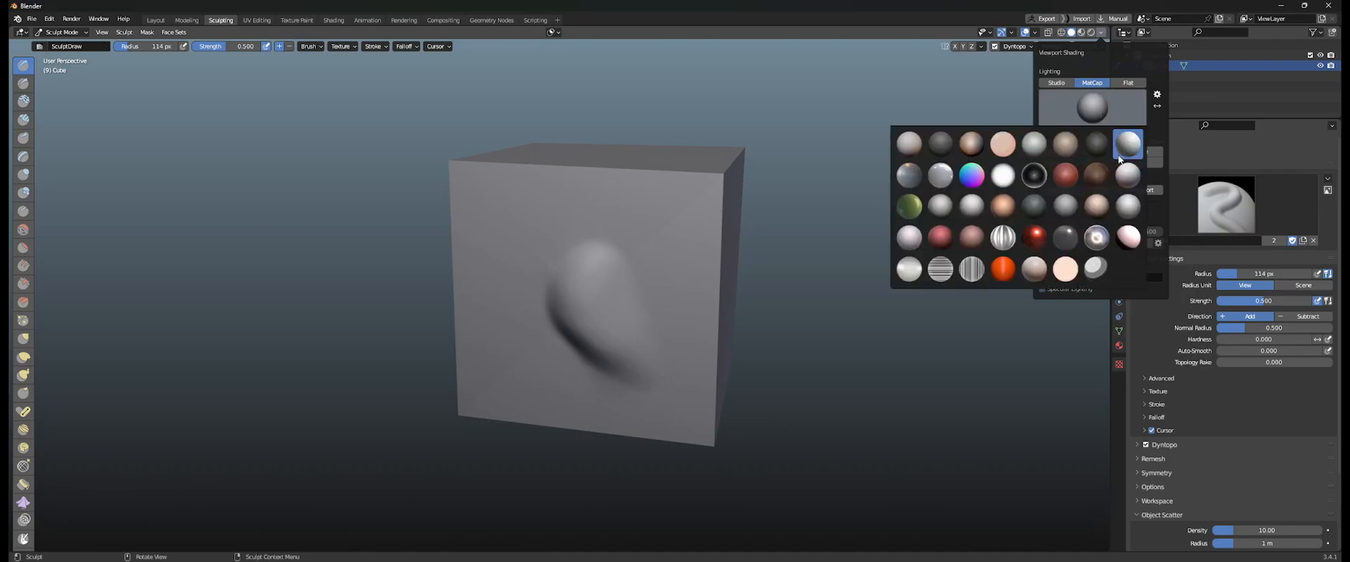
click(1103, 144)
click(1095, 111)
click(1094, 142)
Set the sculpting viewport's MatCap to the matte brown sphere.
click(1088, 112)
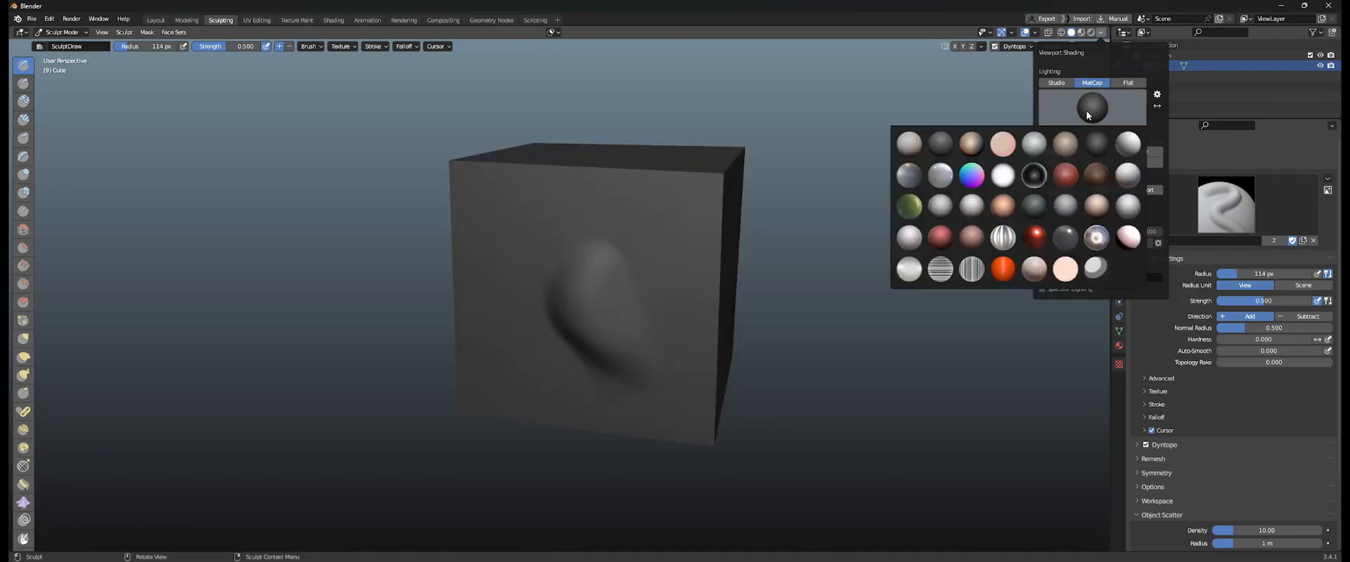
click(1066, 144)
mouse_move(555, 232)
middle_down()
mouse_move(589, 226)
mouse_move(598, 248)
middle_up()
Set the sculpting viewport's background to a custom Viewport colour and darken it to near-black.
click(1100, 32)
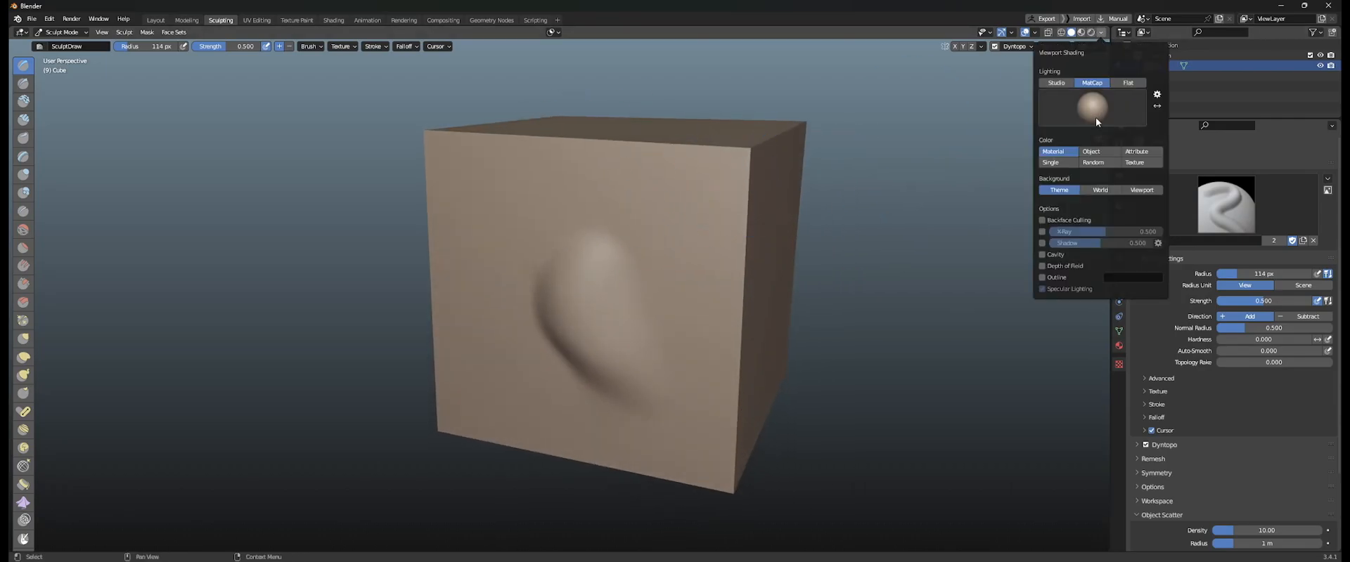
click(1135, 189)
click(1094, 201)
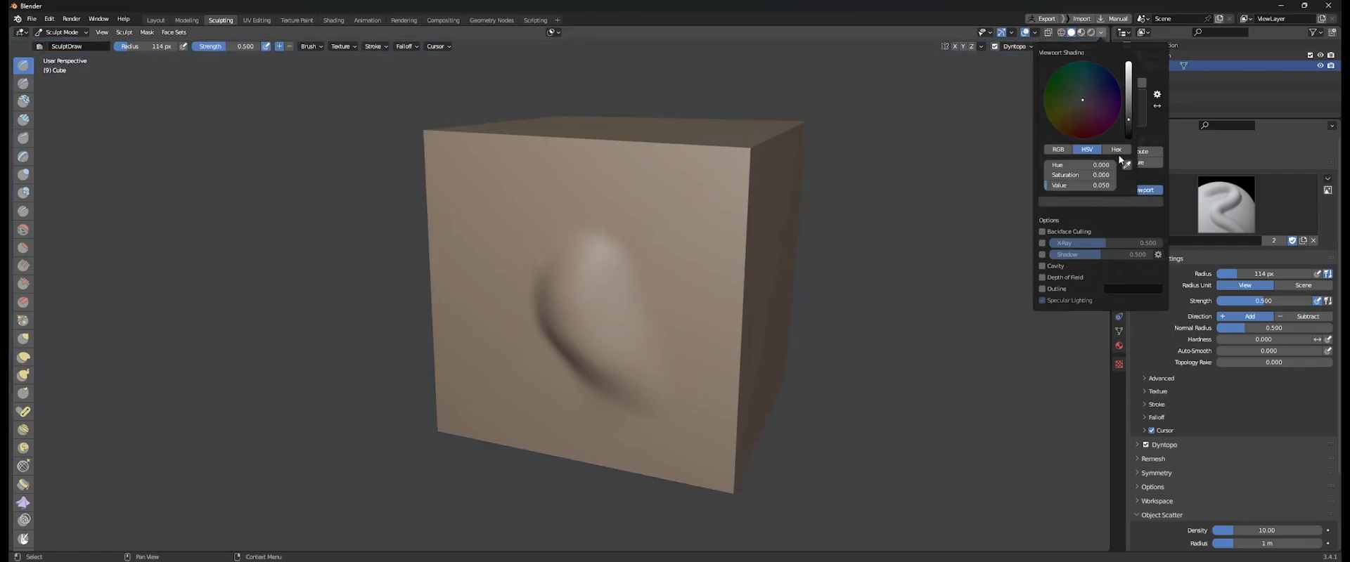
drag(1129, 121, 1128, 127)
mouse_move(737, 238)
middle_down()
mouse_move(703, 217)
mouse_move(748, 214)
mouse_move(701, 226)
mouse_move(789, 241)
middle_up()
Switch the sculpted cube to Edit Mode to examine its mesh topology.
scroll(766, 229, down, 3)
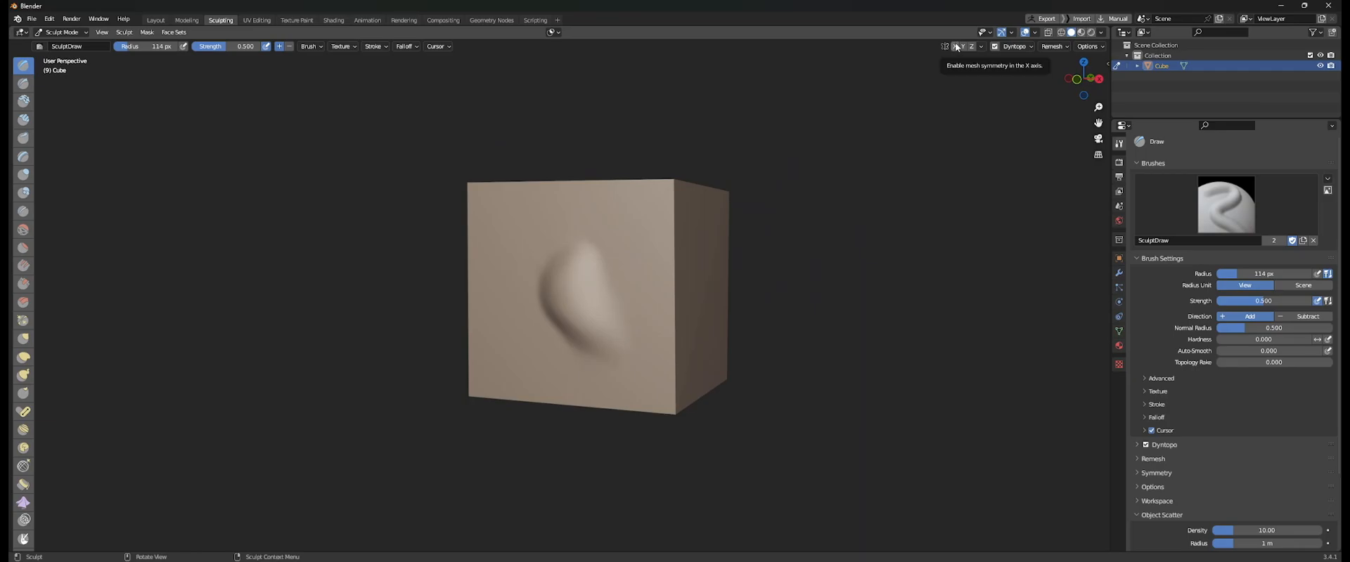
shift+middle_drag(771, 154, 768, 175)
key(Tab)
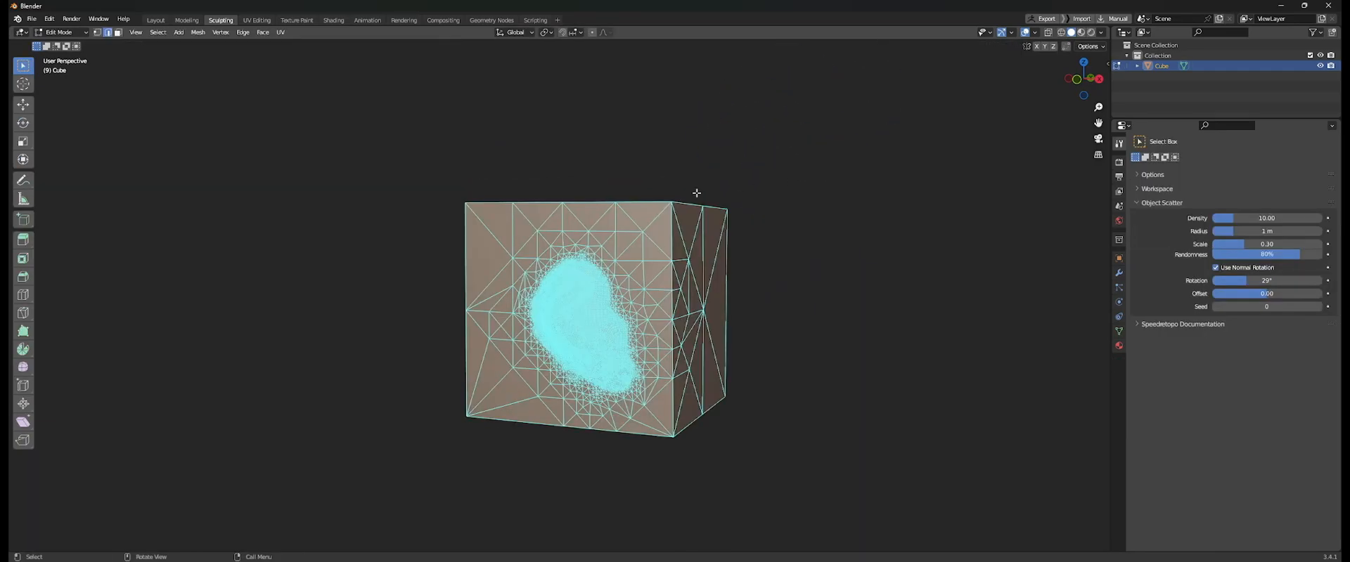
Return the sculpted cube from Edit Mode to Sculpt Mode.
shift+middle_drag(696, 193, 717, 184)
middle_drag(717, 184, 731, 193)
key(Tab)
shift+middle_drag(793, 168, 783, 171)
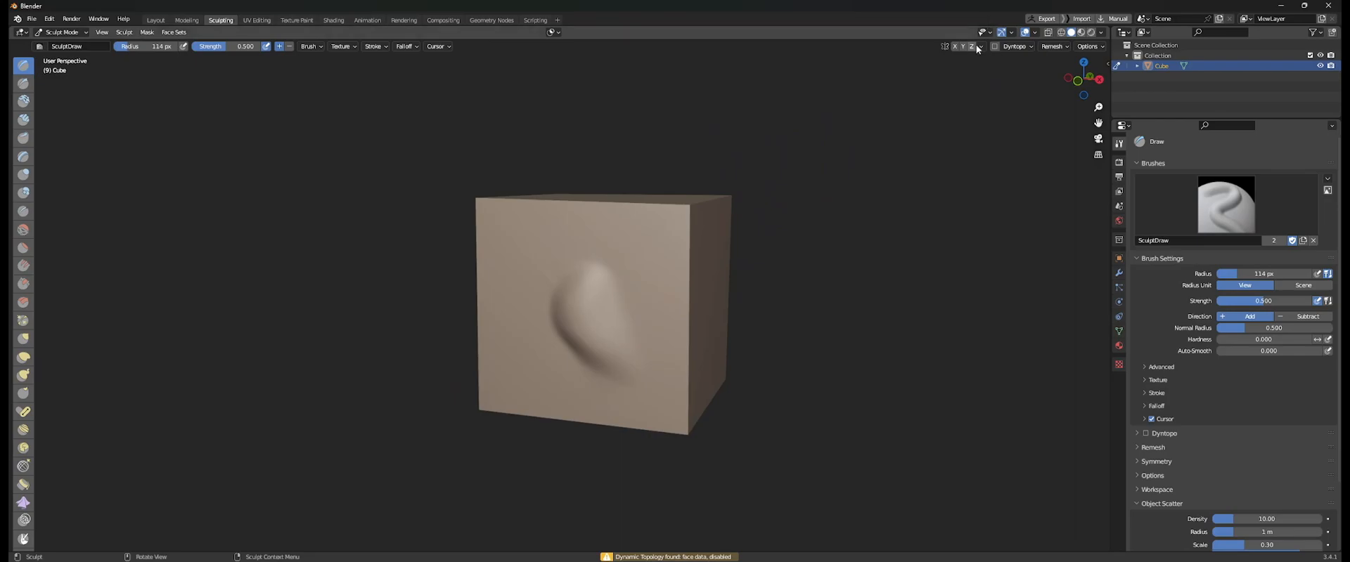
Switch to the Layout workspace, put the cube in Edit Mode and open its mirror options.
click(155, 20)
scroll(461, 158, down, 3)
mouse_move(668, 222)
middle_down()
mouse_move(566, 226)
mouse_move(796, 166)
mouse_move(650, 217)
middle_up()
key(Tab)
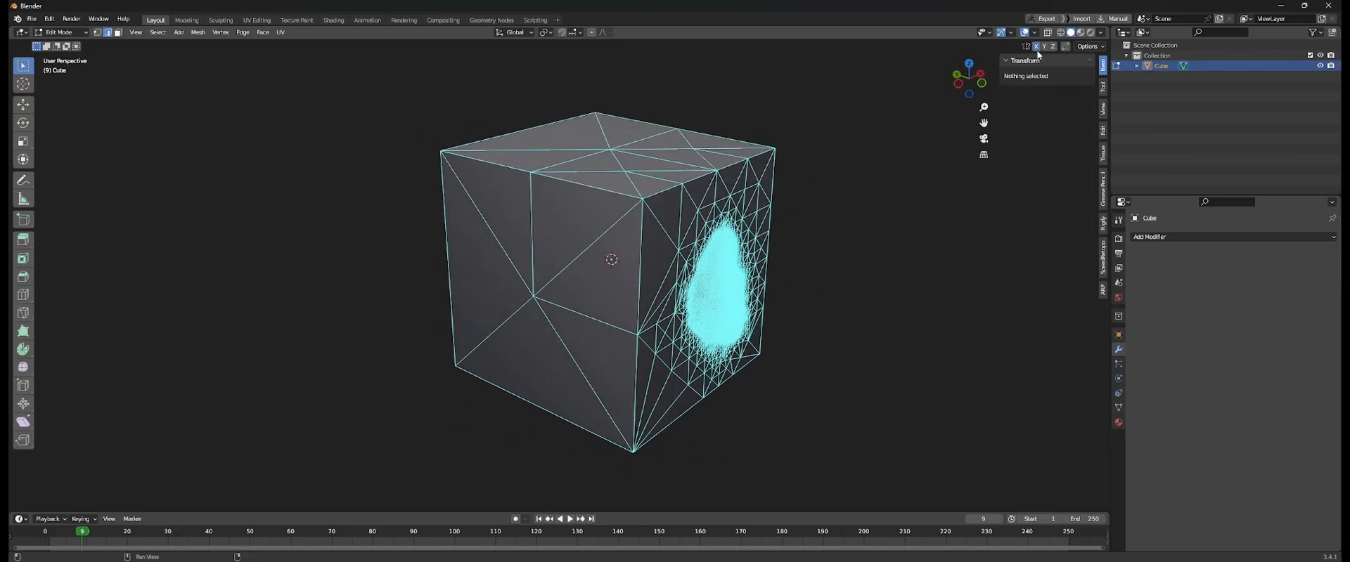
click(1089, 46)
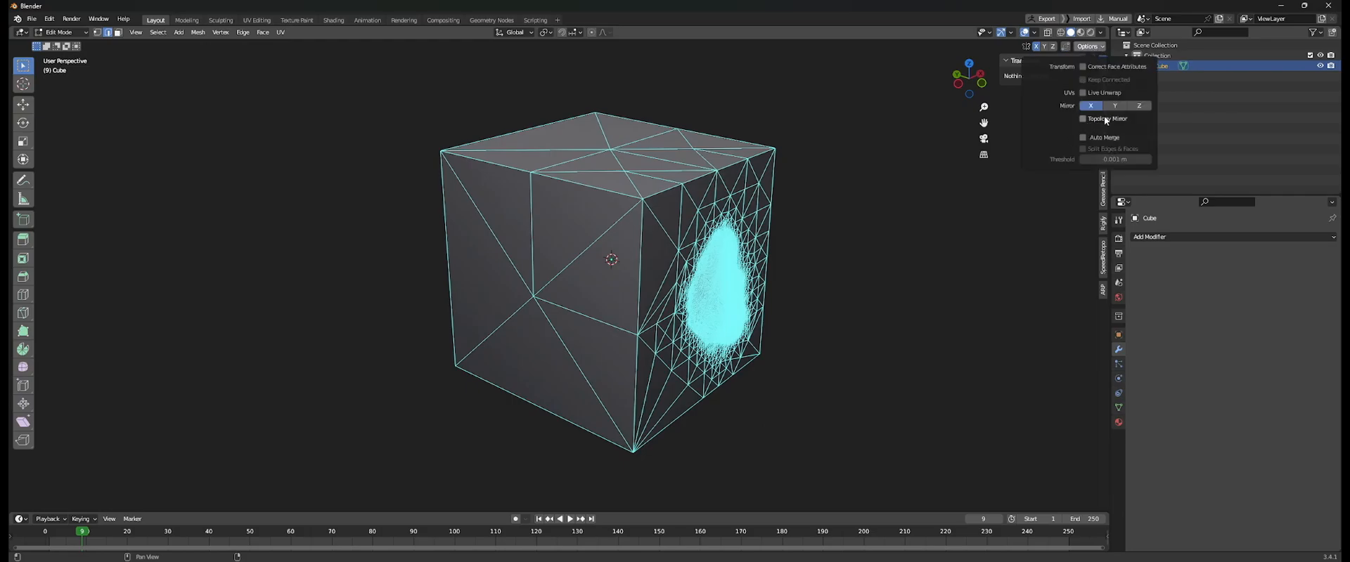
Delete the sculpted cube in Object Mode and add a new mesh cube in its place.
key(Tab)
key(x)
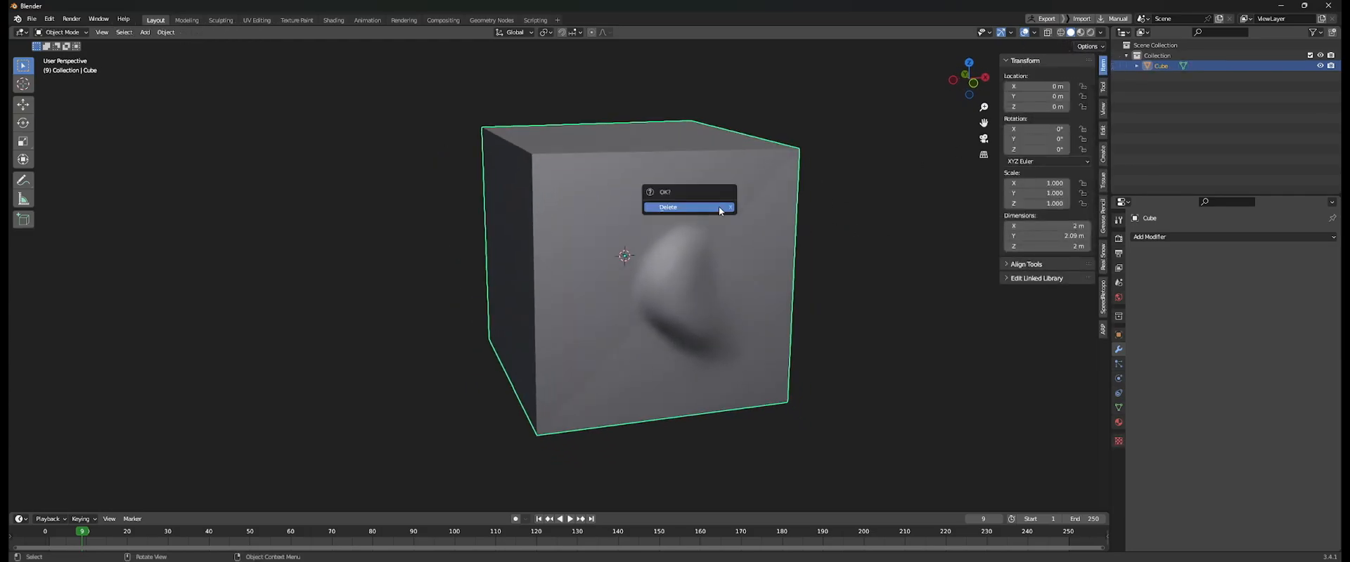
click(718, 205)
key(shift+a)
mouse_move(760, 205)
click(826, 217)
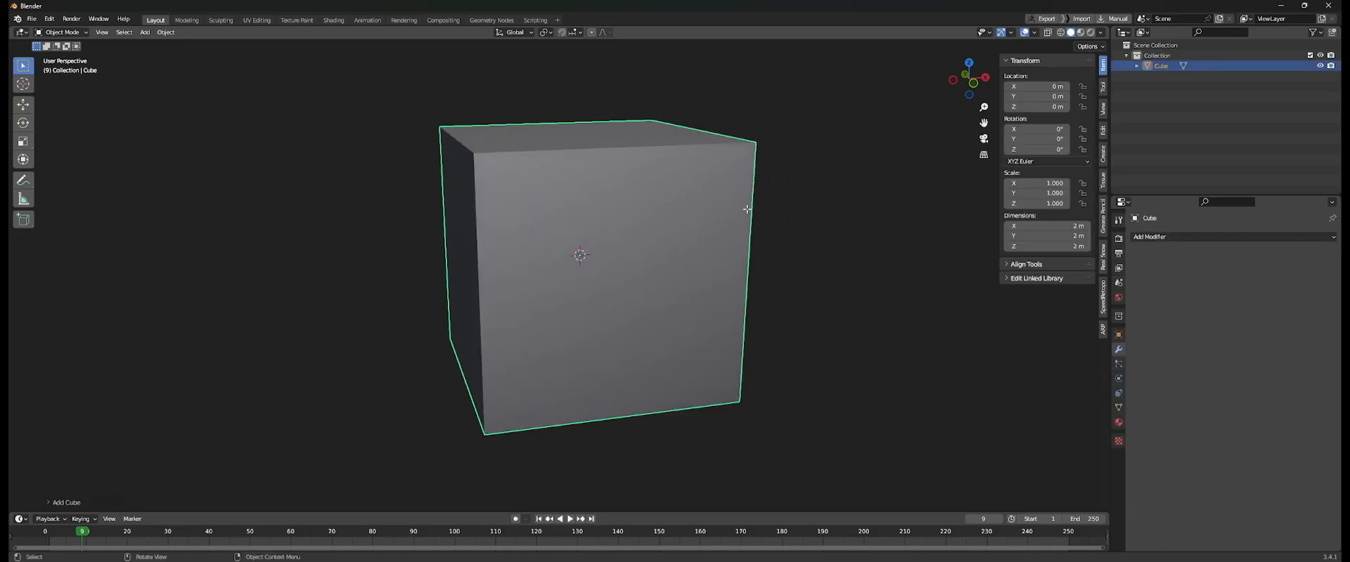
Put the new cube in Edit Mode with nothing selected and show the X axis line in the viewport.
key(Tab)
middle_drag(712, 207, 658, 193)
key(alt+a)
shift+middle_drag(720, 169, 705, 181)
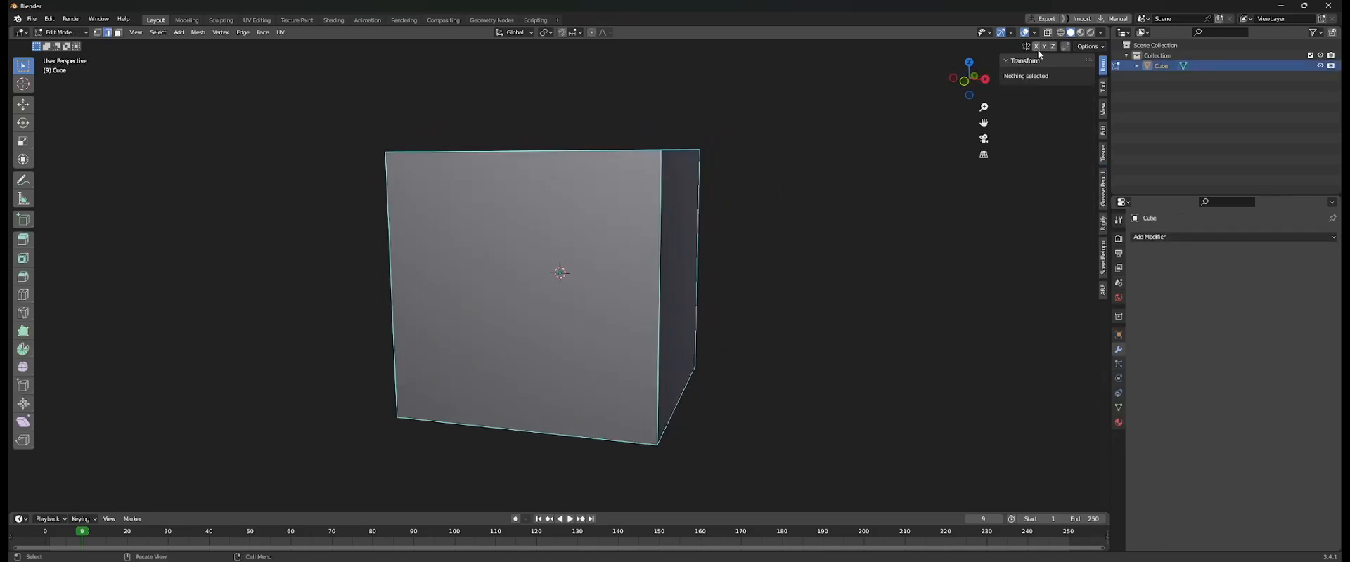
mouse_move(745, 151)
middle_down()
mouse_move(741, 207)
mouse_move(706, 188)
mouse_move(668, 192)
mouse_move(759, 231)
mouse_move(690, 180)
middle_up()
click(1033, 33)
click(1067, 82)
Try moving the cube's upper edge on the X side with X mirroring on.
click(659, 164)
key(g)
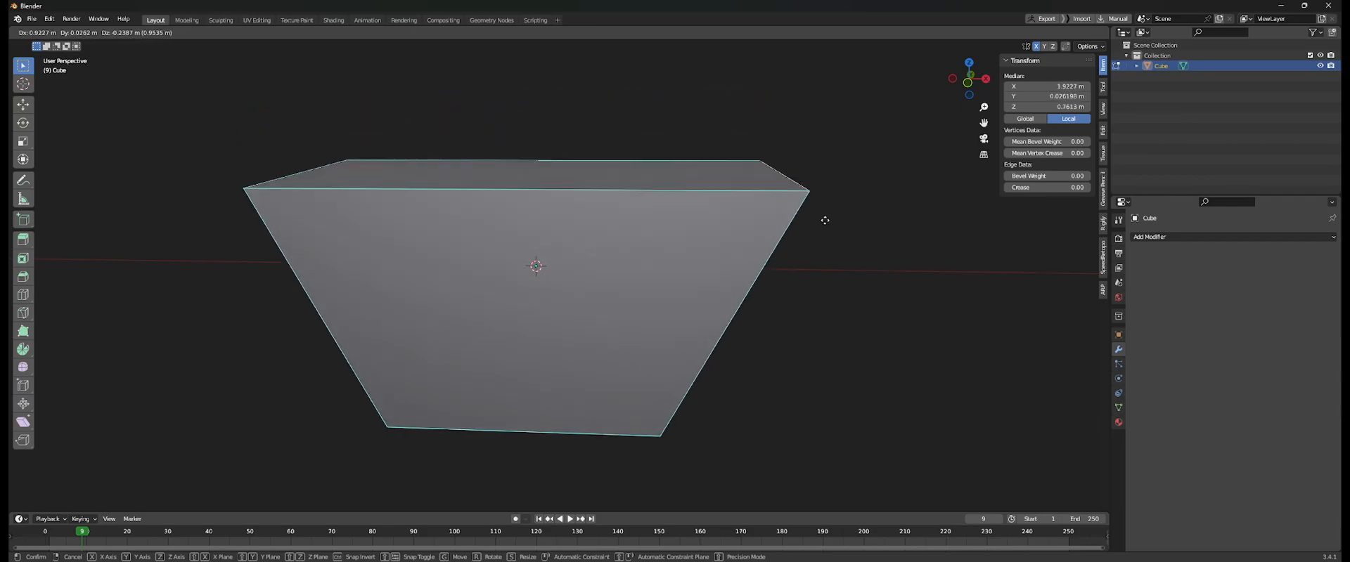
right_click(834, 209)
middle_drag(756, 175, 720, 194)
key(g)
right_click(777, 177)
key(g)
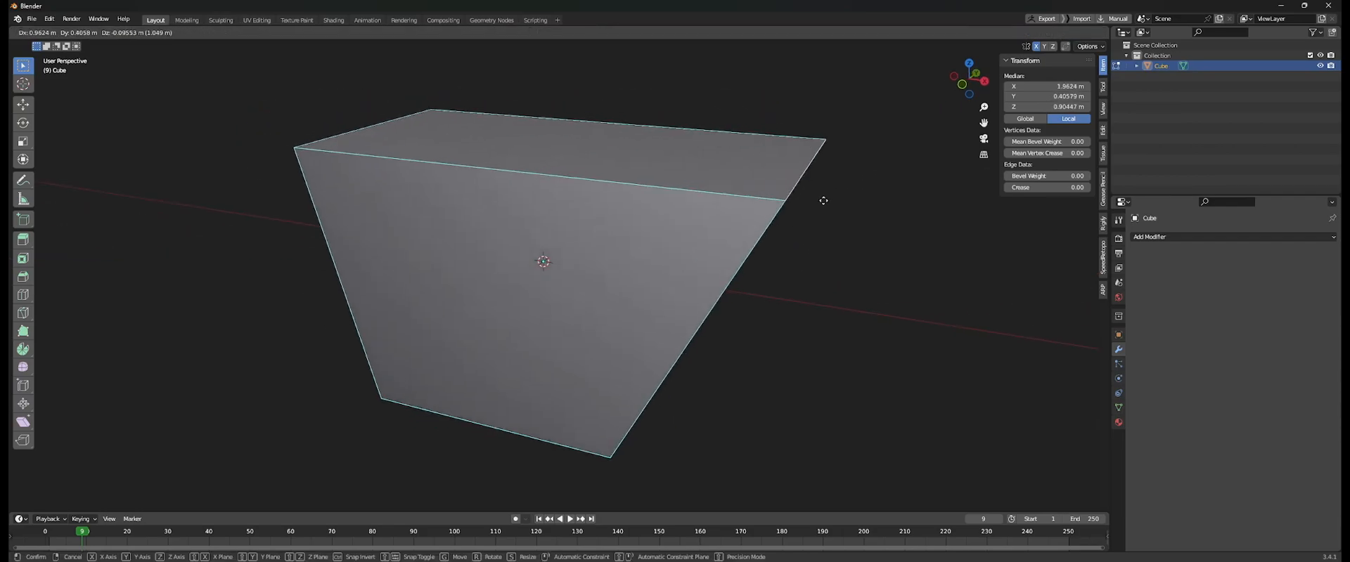
right_click(633, 173)
key(g)
mouse_move(622, 173)
middle_down()
mouse_move(668, 207)
mouse_move(608, 187)
middle_up()
right_click(795, 231)
Add a centred vertical loop cut to the cube and test a mirrored move of its upper side edge.
key(ctrl+r)
click(485, 210)
right_click(485, 209)
click(663, 183)
key(g)
right_click(692, 203)
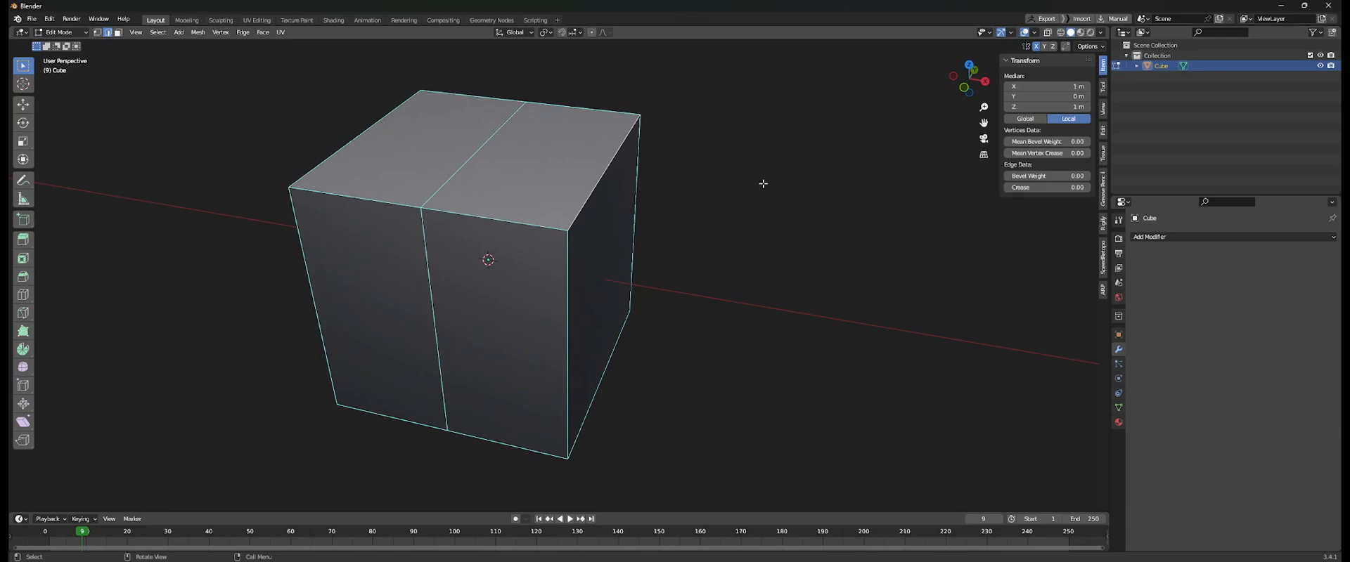
Move the whole cube along the X axis in Object Mode.
key(Tab)
middle_drag(564, 233, 689, 246)
key(g)
key(x)
click(858, 253)
Try moving the selected edge along the Y axis in Edit Mode.
key(Tab)
middle_drag(858, 253, 674, 260)
key(g)
key(y)
right_click(763, 235)
key(a)
click(656, 158)
Move the whole cube along the Y axis in Object Mode.
key(Tab)
key(g)
key(y)
click(834, 193)
Try moving an upper edge of the relocated cube in Edit Mode with X mirroring on.
key(Tab)
shift+middle_drag(766, 214, 692, 244)
click(648, 217)
key(g)
right_click(672, 207)
key(g)
right_click(669, 213)
Select the entire mesh in Edit Mode and move it along the Y axis away from its origin.
key(Tab)
key(Tab)
key(a)
click(758, 212)
right_click(745, 195)
click(759, 148)
shift+middle_drag(770, 200, 741, 205)
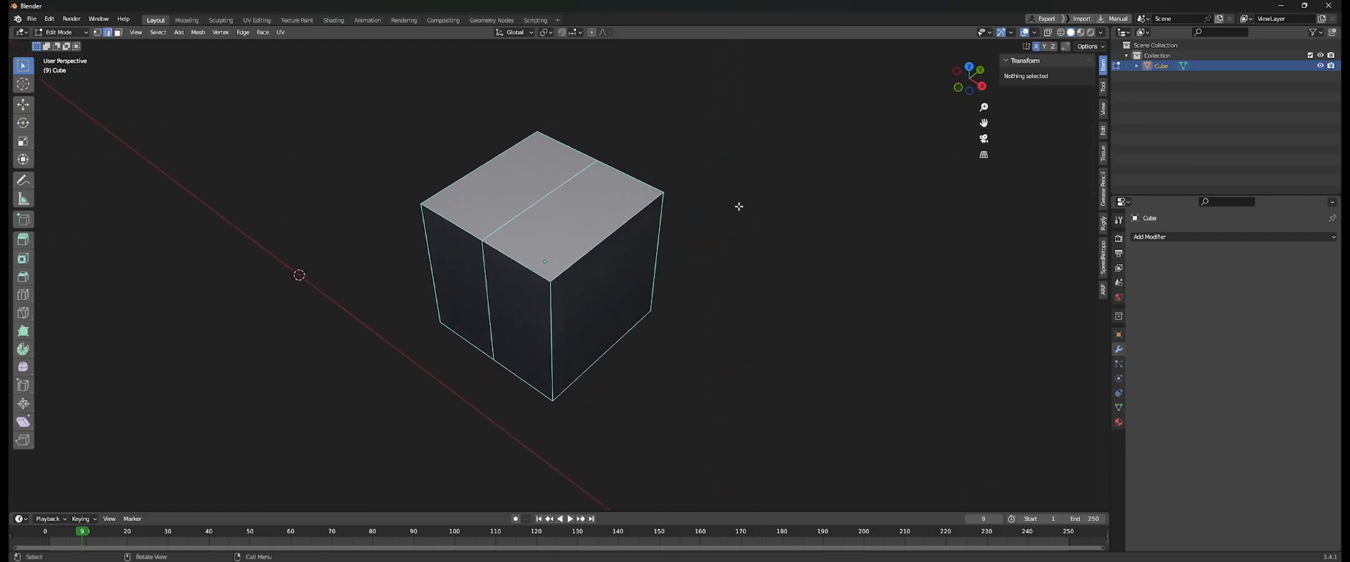
key(a)
key(g)
key(y)
click(401, 283)
Try moving the entire mesh along the X axis with X mirroring on.
middle_drag(402, 283, 622, 236)
key(g)
key(x)
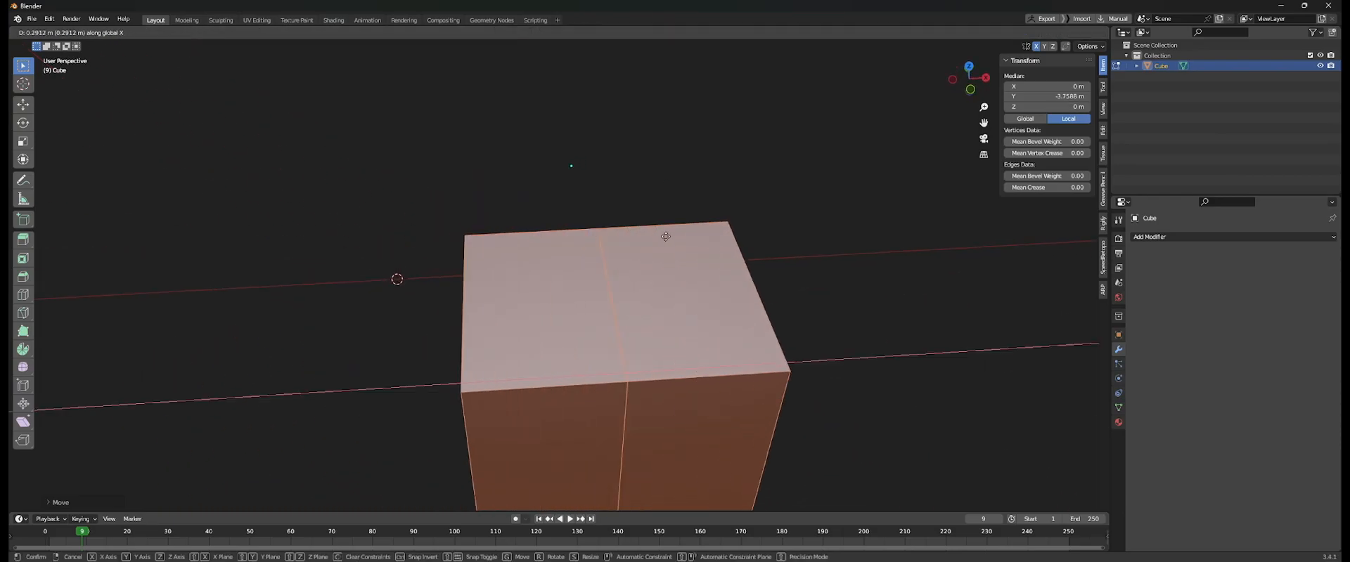
right_click(655, 241)
Turn off X mirroring, and move and rotate the entire mesh away from its origin.
shift+middle_drag(660, 274, 647, 264)
click(1036, 46)
key(g)
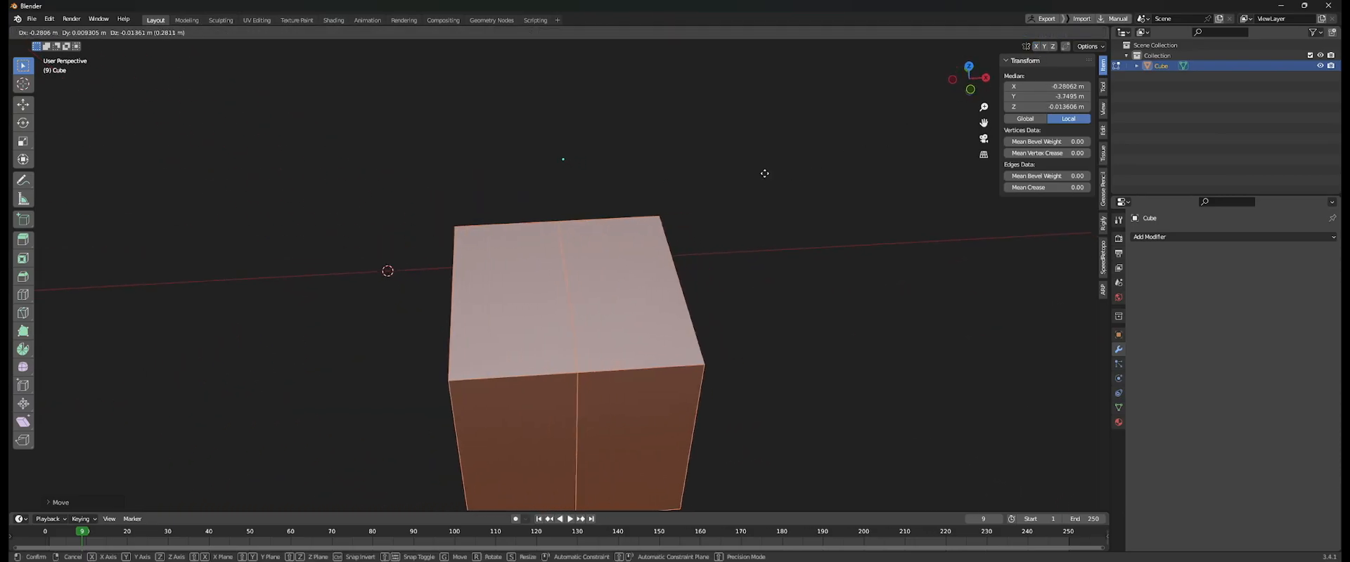
click(466, 83)
shift+middle_drag(456, 180, 678, 88)
key(r)
click(724, 82)
Try moving an upper side edge of the tilted cube with X mirroring off.
middle_drag(678, 148, 657, 203)
click(636, 196)
shift+middle_drag(657, 203, 654, 184)
key(g)
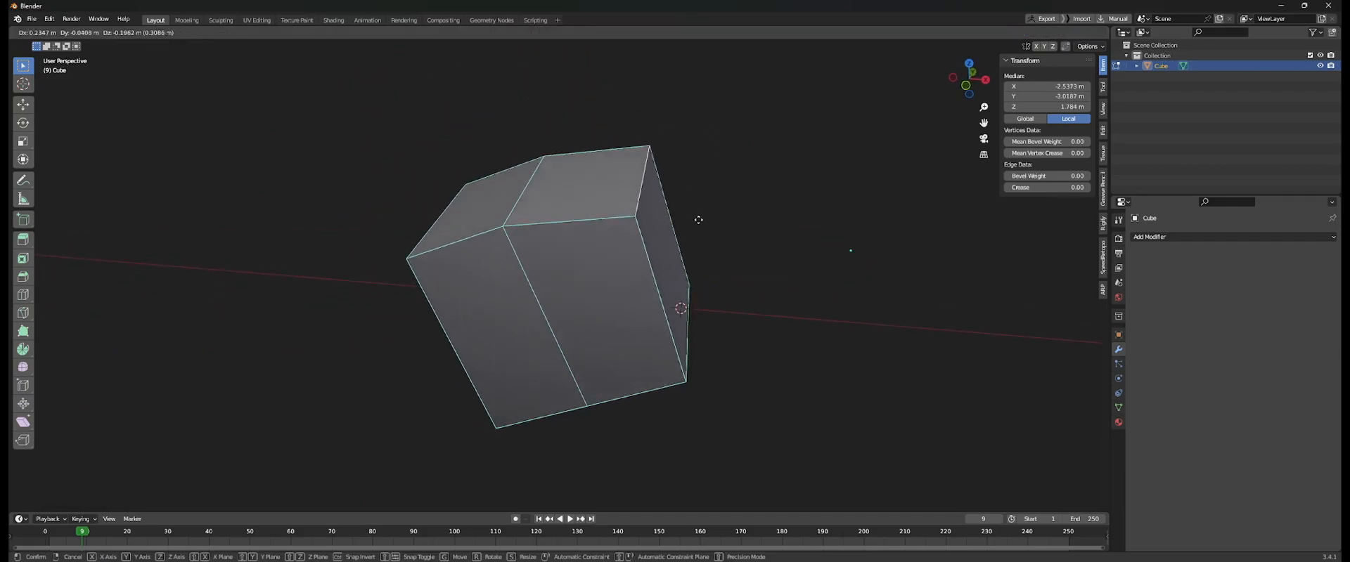
right_click(672, 165)
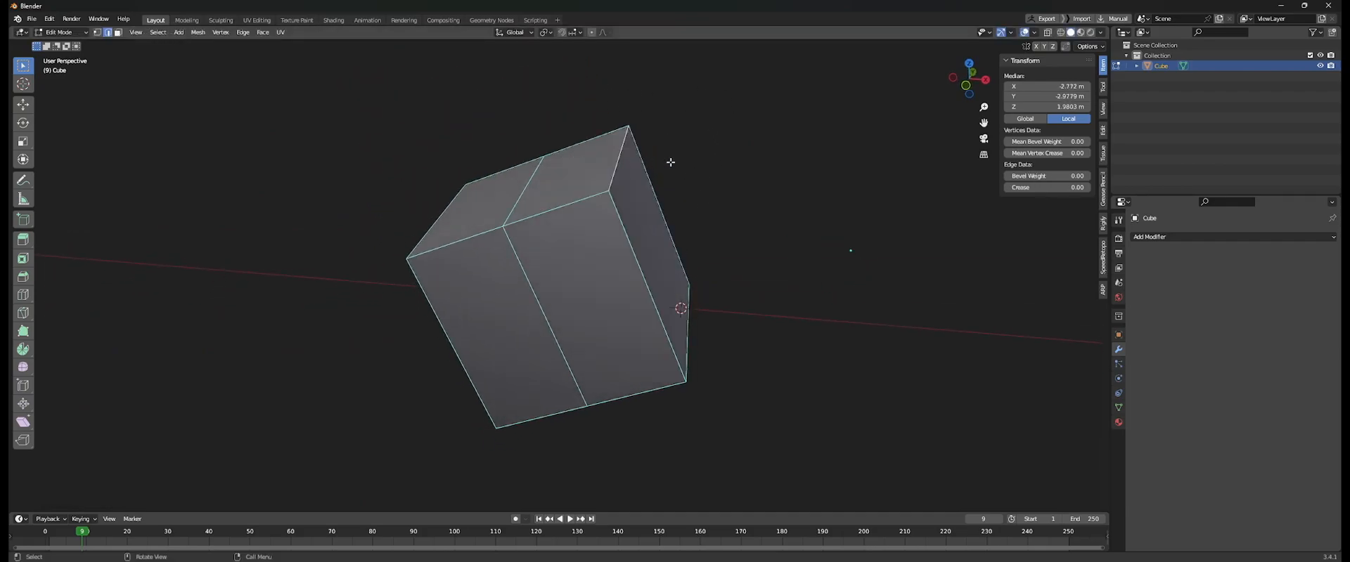
Turn on X mirroring and Topology Mirror for the tilted mesh.
click(1086, 48)
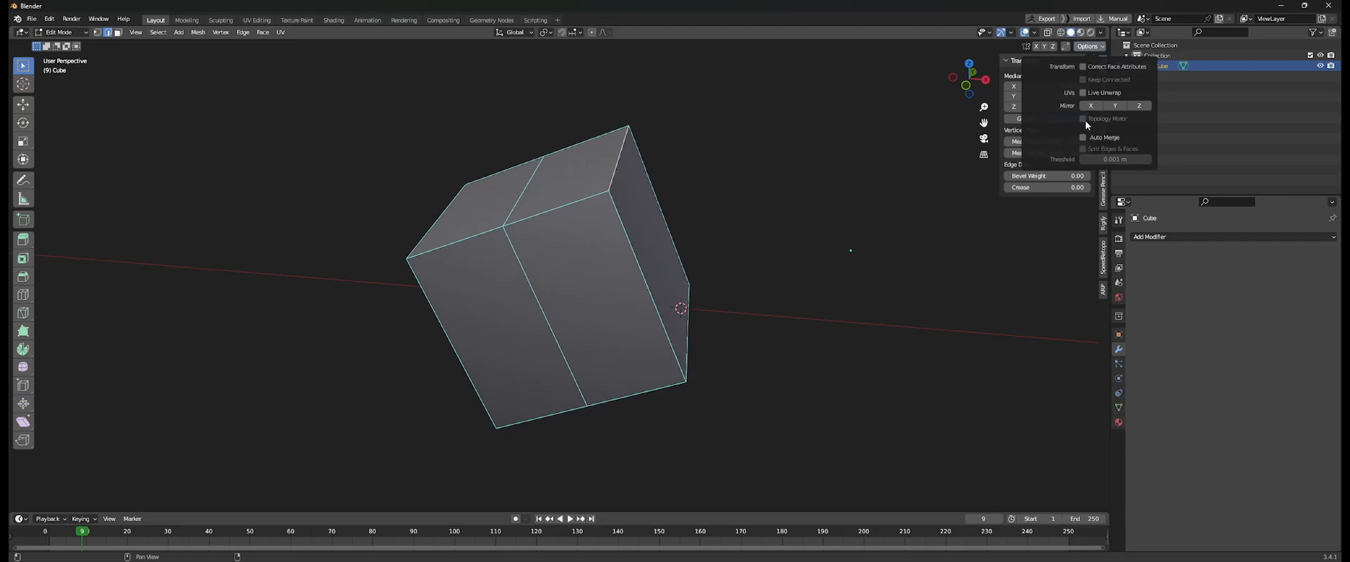
click(1036, 46)
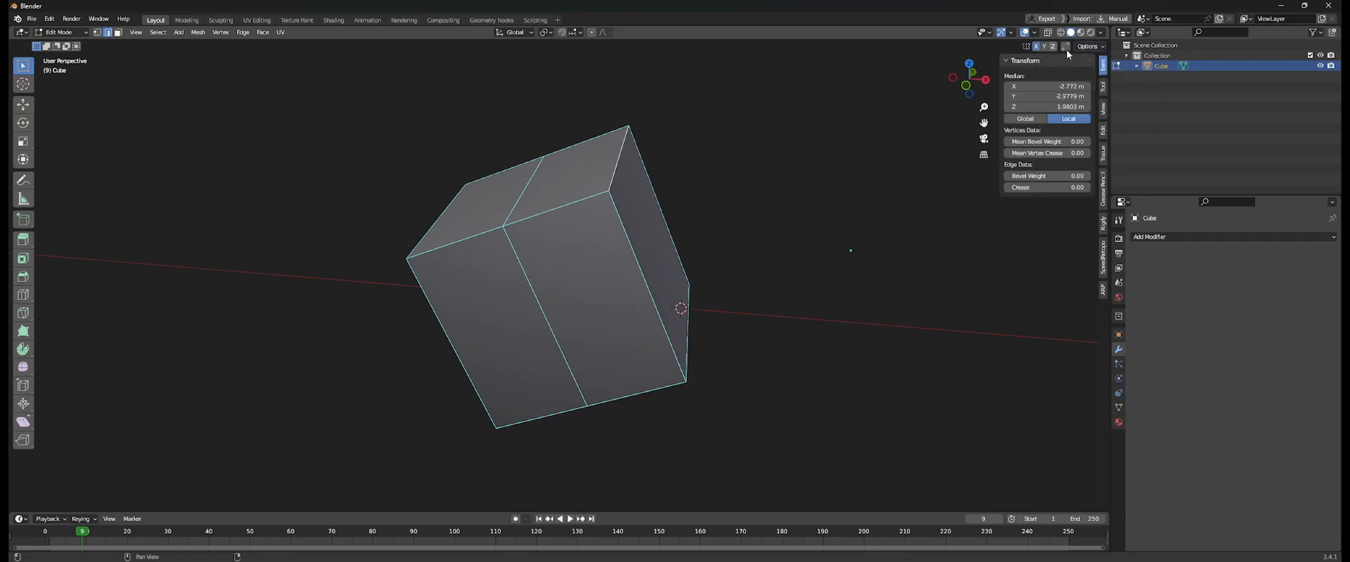
click(1086, 46)
Try moving the tilted cube's selected edge with Topology Mirror on, and reopen the mirror options.
key(g)
right_click(618, 235)
middle_drag(652, 201, 611, 187)
key(g)
right_click(536, 189)
middle_drag(532, 187, 601, 187)
key(g)
right_click(654, 204)
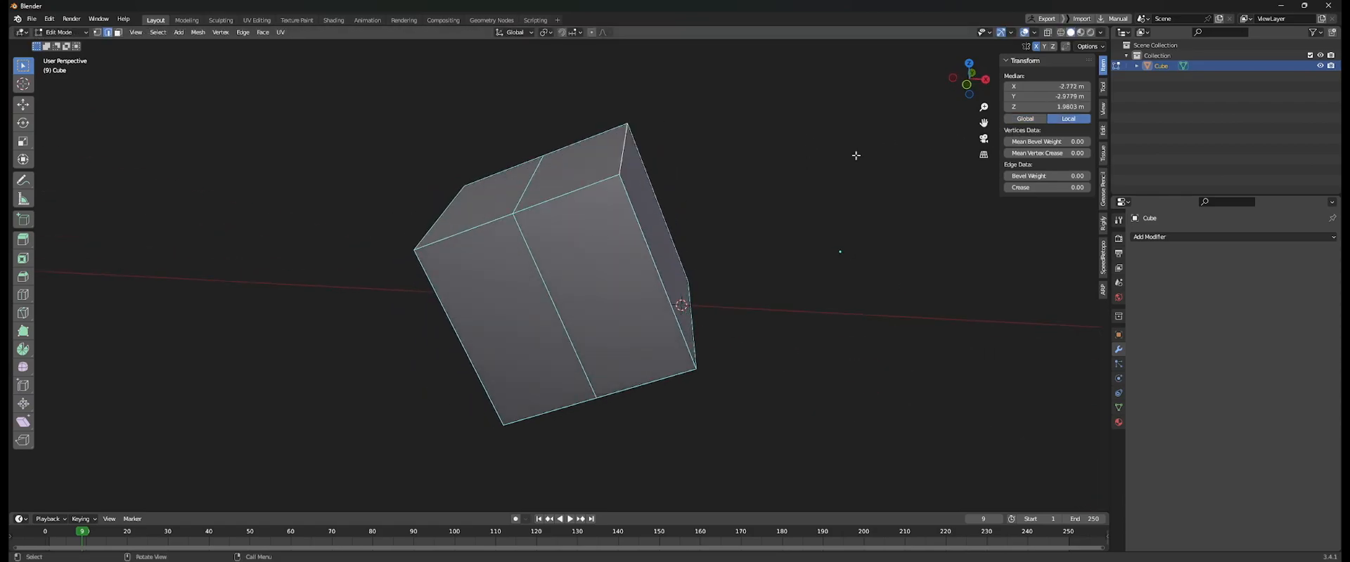
click(1103, 47)
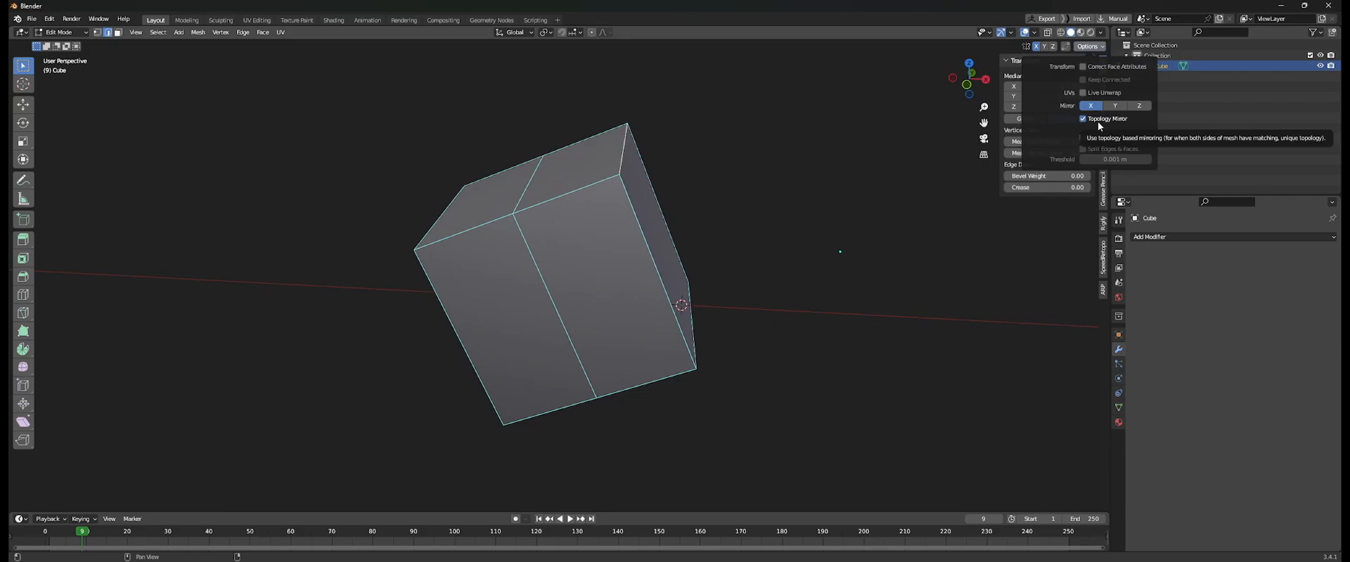
Delete the tilted cube in Object Mode and add a fresh mesh cube.
key(Tab)
middle_drag(752, 319, 709, 283)
key(Delete)
key(shift+a)
mouse_move(695, 282)
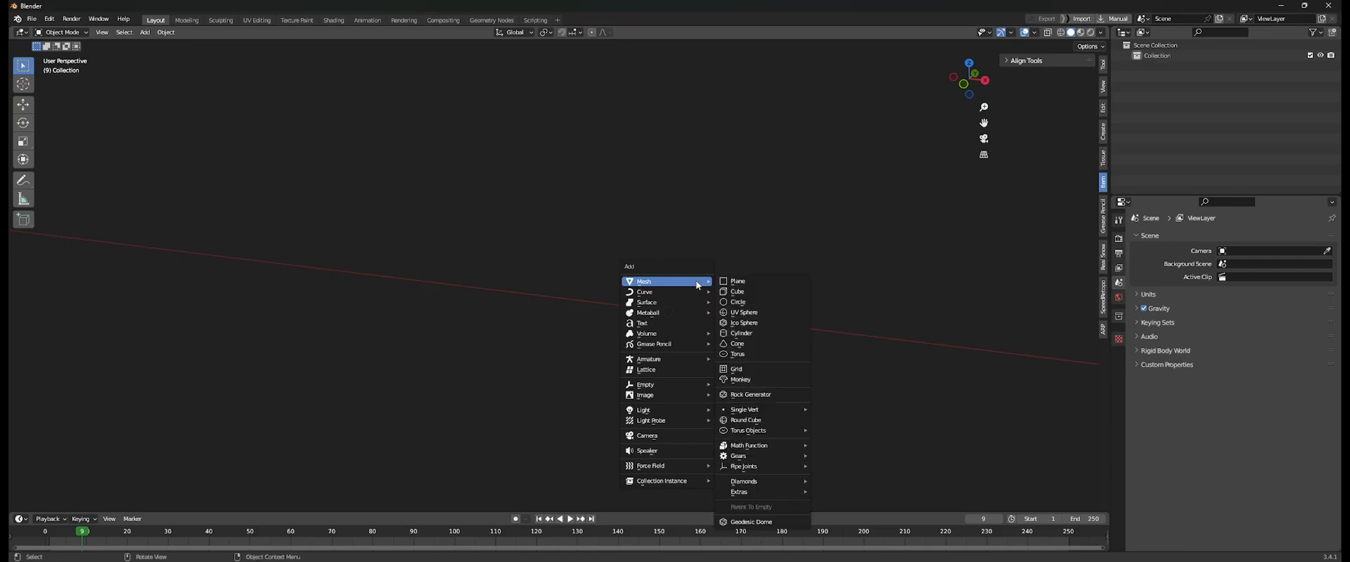
click(736, 290)
Put the fresh cube in Edit Mode and select its upper edge on the positive X side.
key(Tab)
middle_drag(609, 307, 603, 260)
click(616, 243)
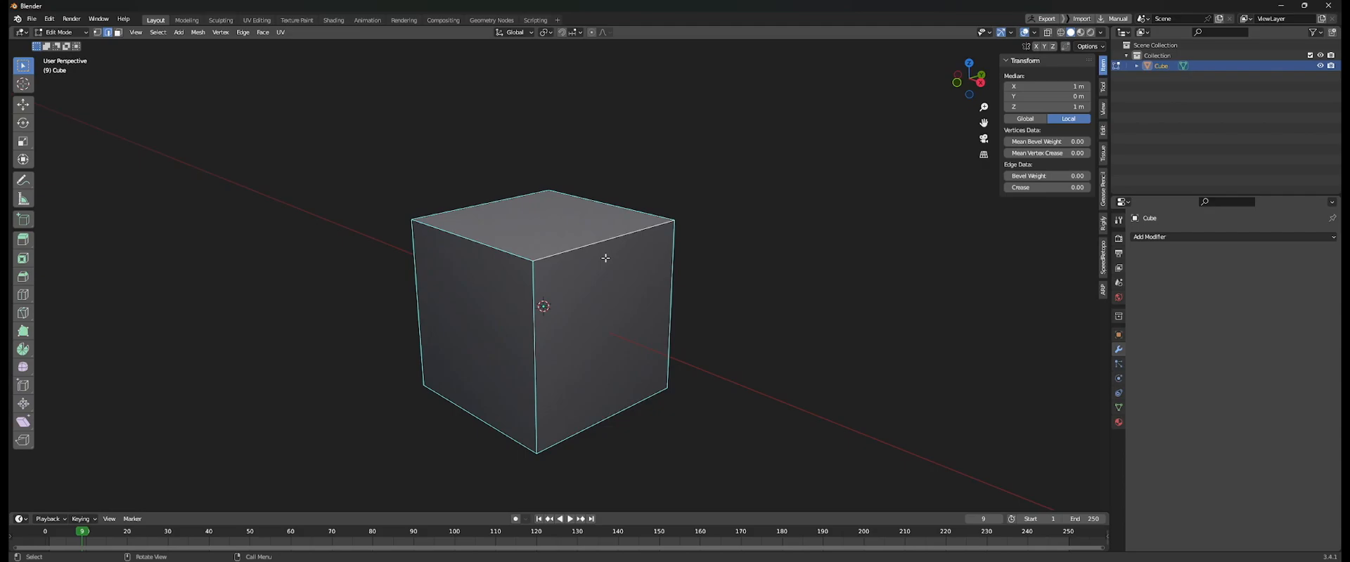
mouse_move(652, 269)
middle_down()
mouse_move(677, 259)
mouse_move(654, 261)
middle_up()
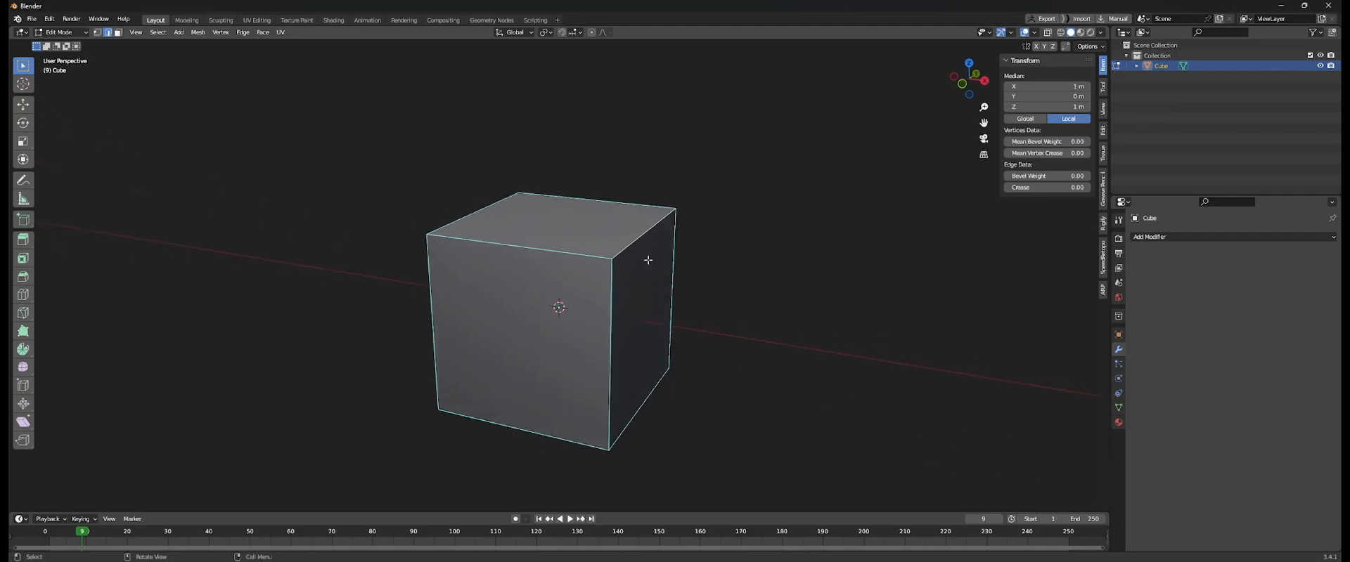
Add a vertical loop cut through the centre of the cube and deselect everything.
middle_drag(582, 239, 580, 285)
key(ctrl+r)
click(594, 253)
right_click(593, 253)
key(alt+a)
Add a second vertical loop cut midway through the cube's negative X half and clear the selection.
middle_drag(584, 218, 600, 257)
key(ctrl+r)
click(600, 238)
right_click(600, 240)
key(alt+a)
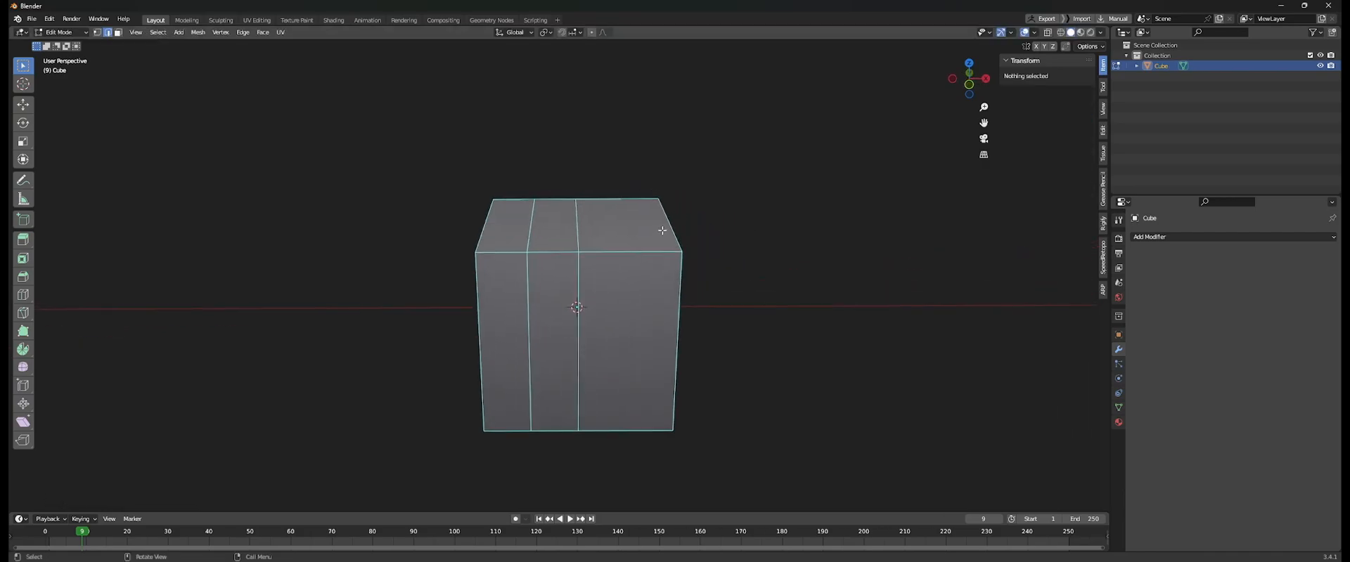
Enable Topology Mirror and try moving the upper edge on the cube's wide, undivided side with X mirroring on.
click(687, 260)
middle_drag(708, 265, 817, 199)
click(1088, 46)
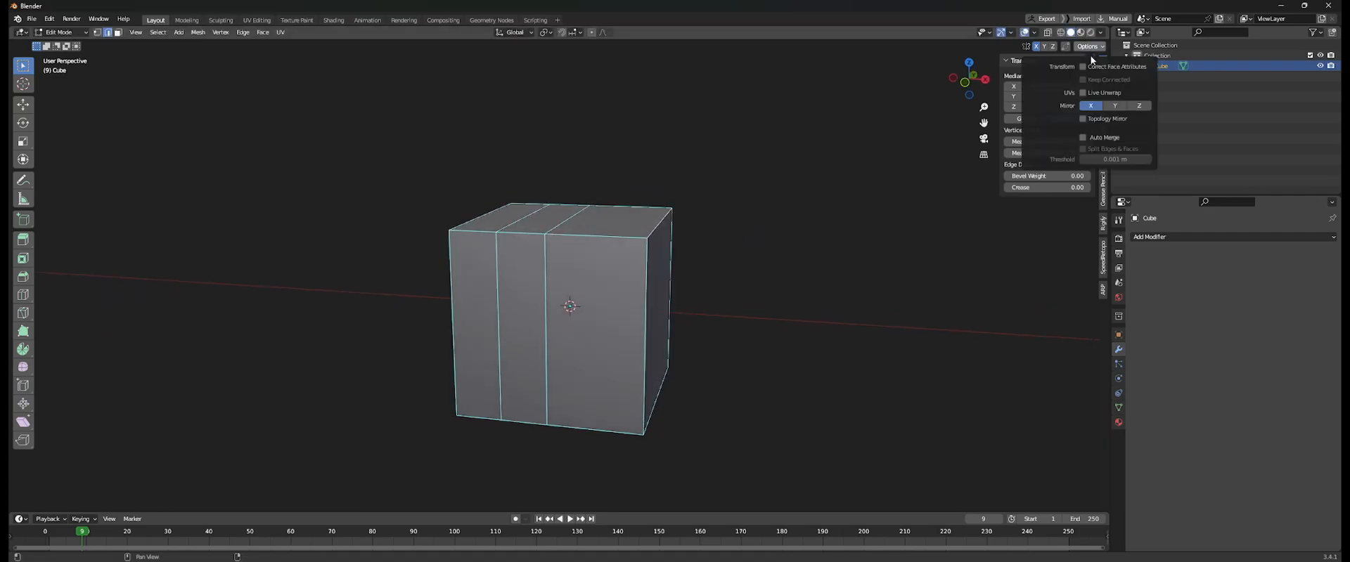
key(g)
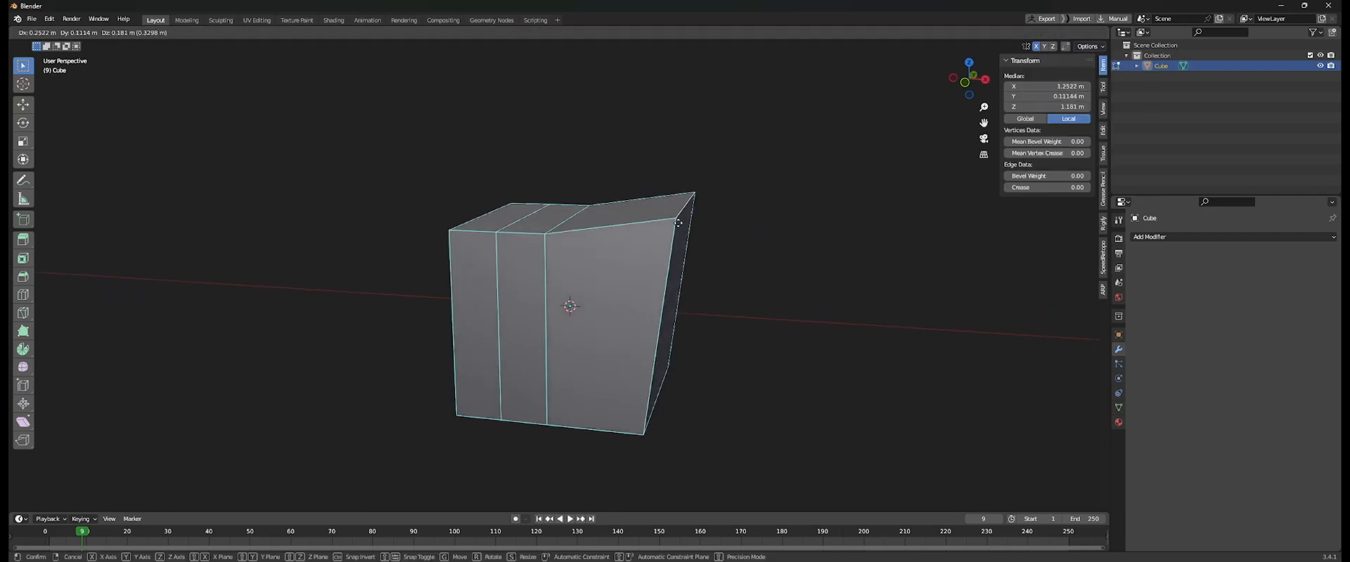
right_click(616, 250)
middle_drag(614, 247, 641, 240)
key(g)
right_click(624, 302)
middle_drag(525, 242, 577, 234)
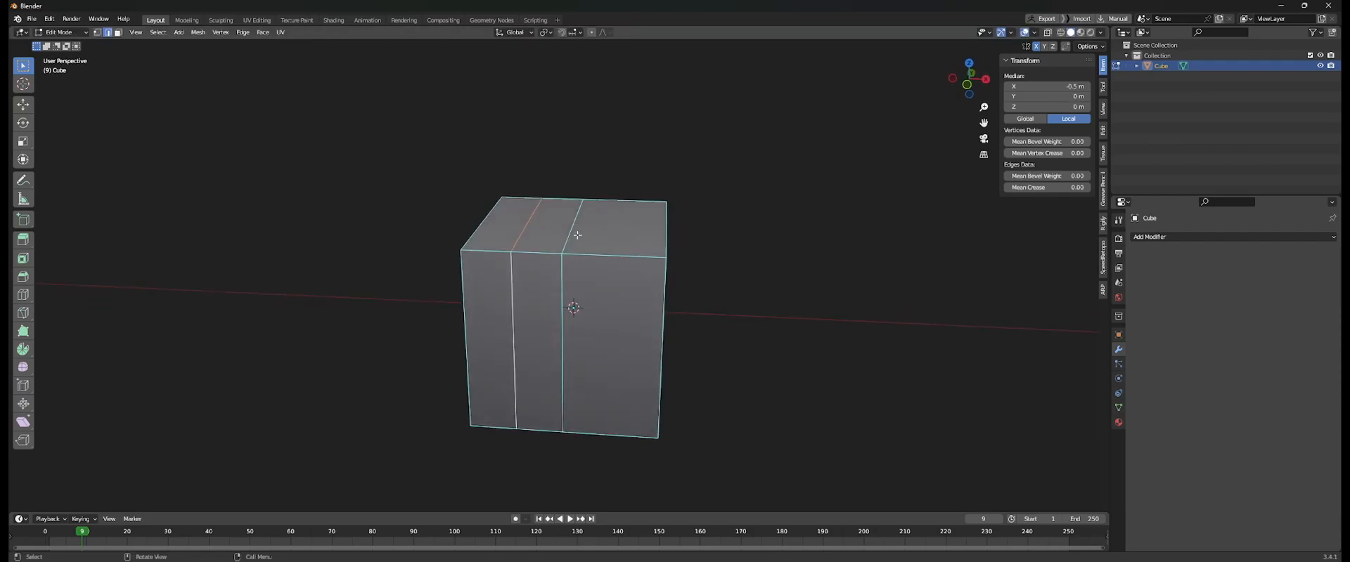
middle_drag(697, 245, 660, 235)
click(660, 235)
key(g)
right_click(648, 302)
Add a centred vertical loop cut through the cube's wide undivided section and clear the selection.
middle_drag(542, 258, 629, 253)
key(ctrl+r)
click(632, 253)
right_click(631, 253)
key(alt+a)
Try moving the evenly divided cube's upper side edge with Topology Mirror on.
click(665, 220)
middle_drag(724, 241, 703, 243)
key(g)
right_click(697, 310)
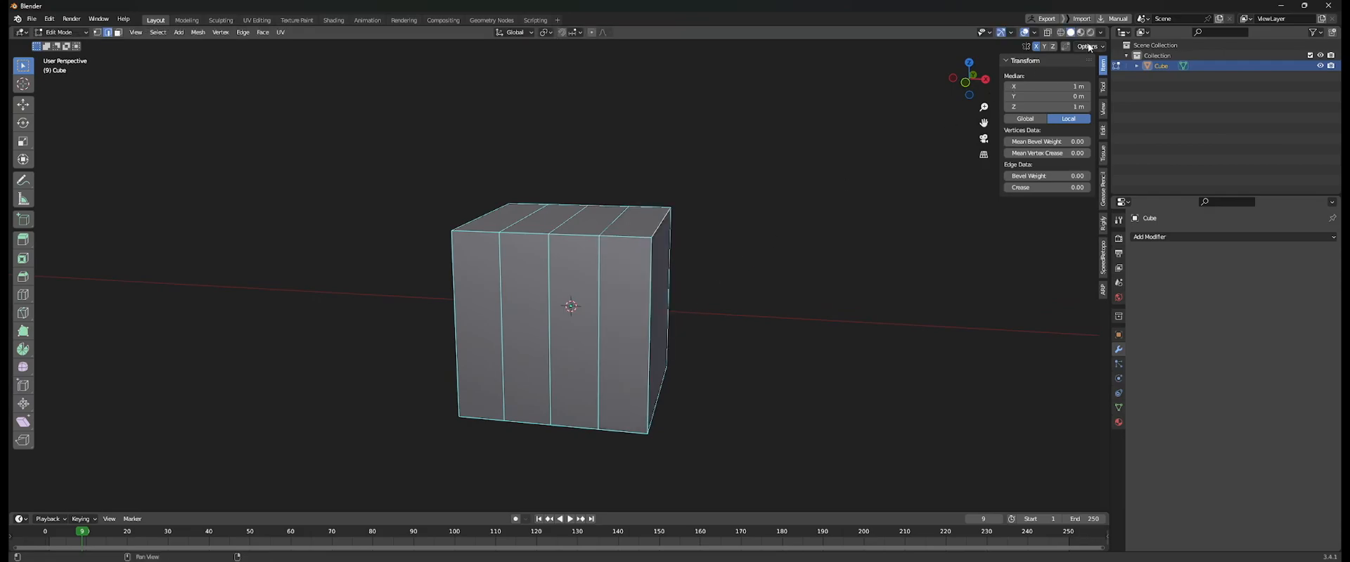
click(1091, 48)
key(g)
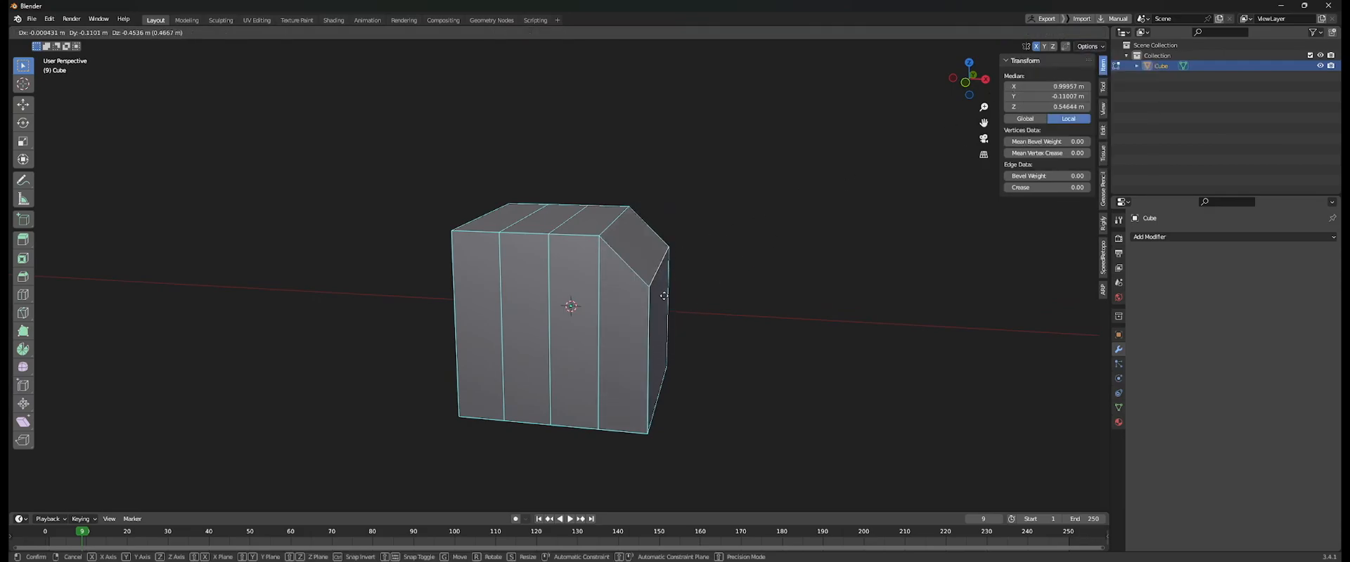
right_click(675, 324)
Disable Topology Mirror and enable Auto Merge for vertices.
middle_drag(674, 324, 610, 263)
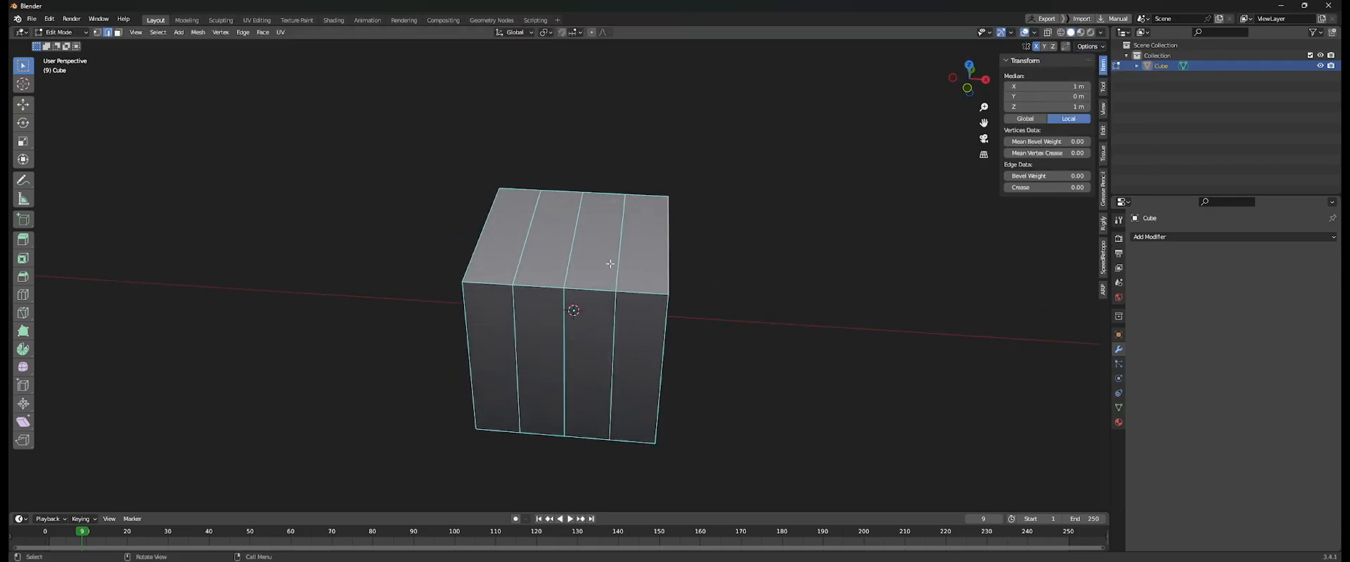
click(1090, 47)
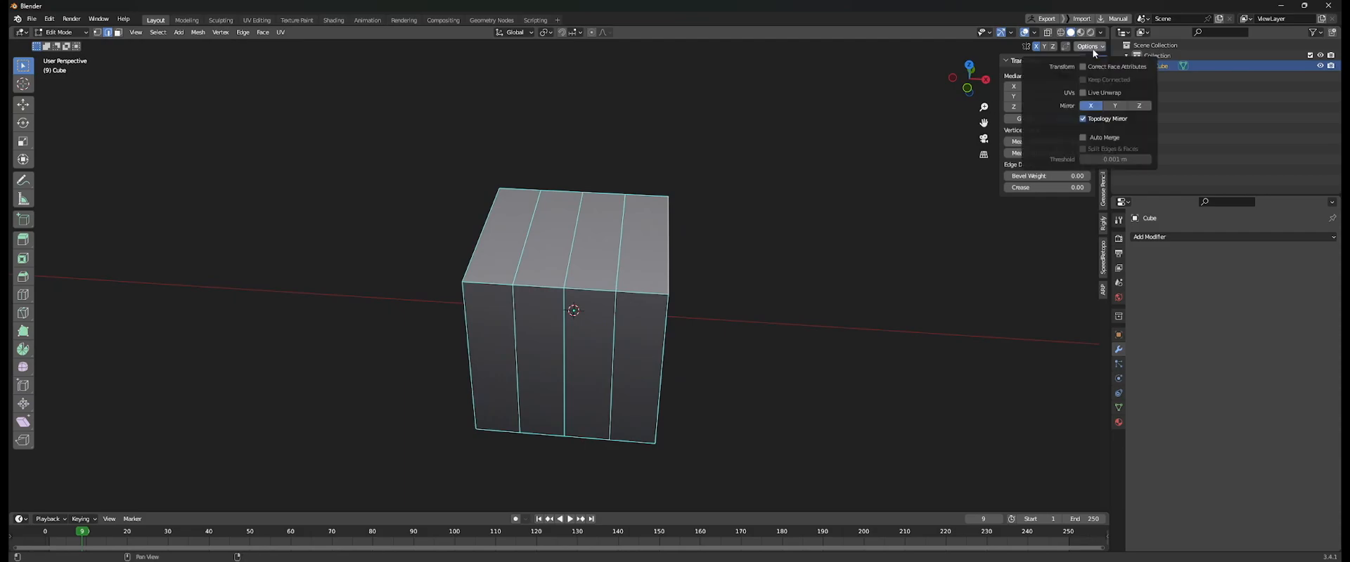
click(1083, 119)
middle_drag(769, 210, 734, 232)
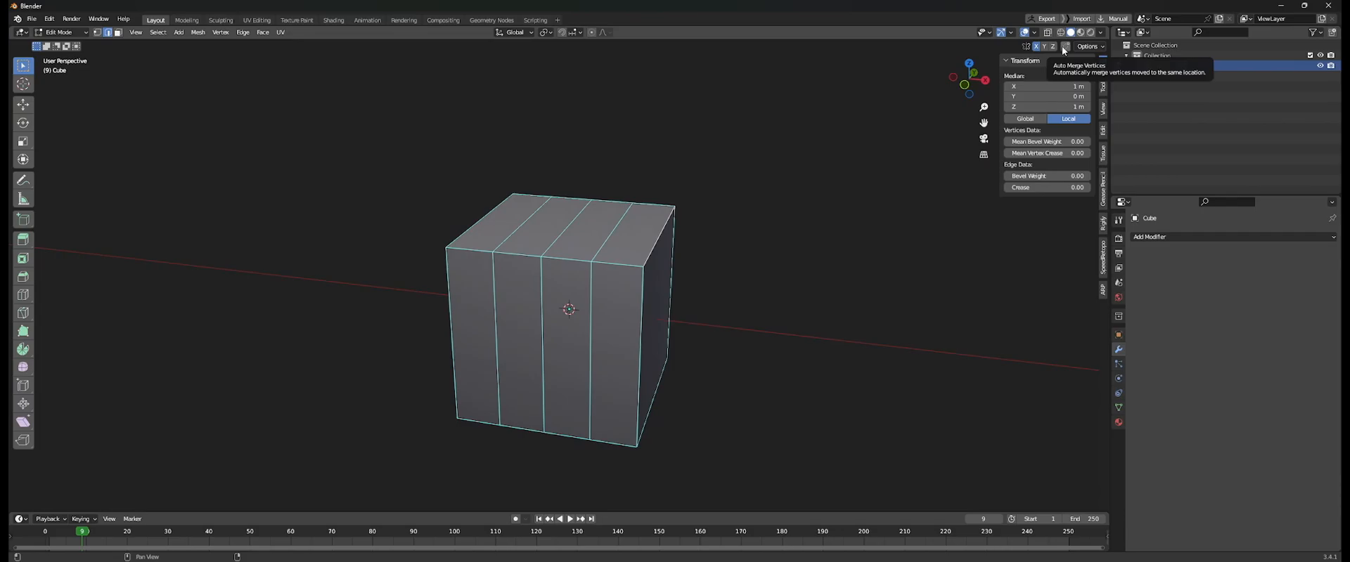
click(1068, 49)
middle_drag(853, 189, 778, 208)
scroll(777, 208, up, 2)
Try moving the cube's upper front corner vertex freehand towards the adjacent loop-cut vertex in vertex select mode.
key(1)
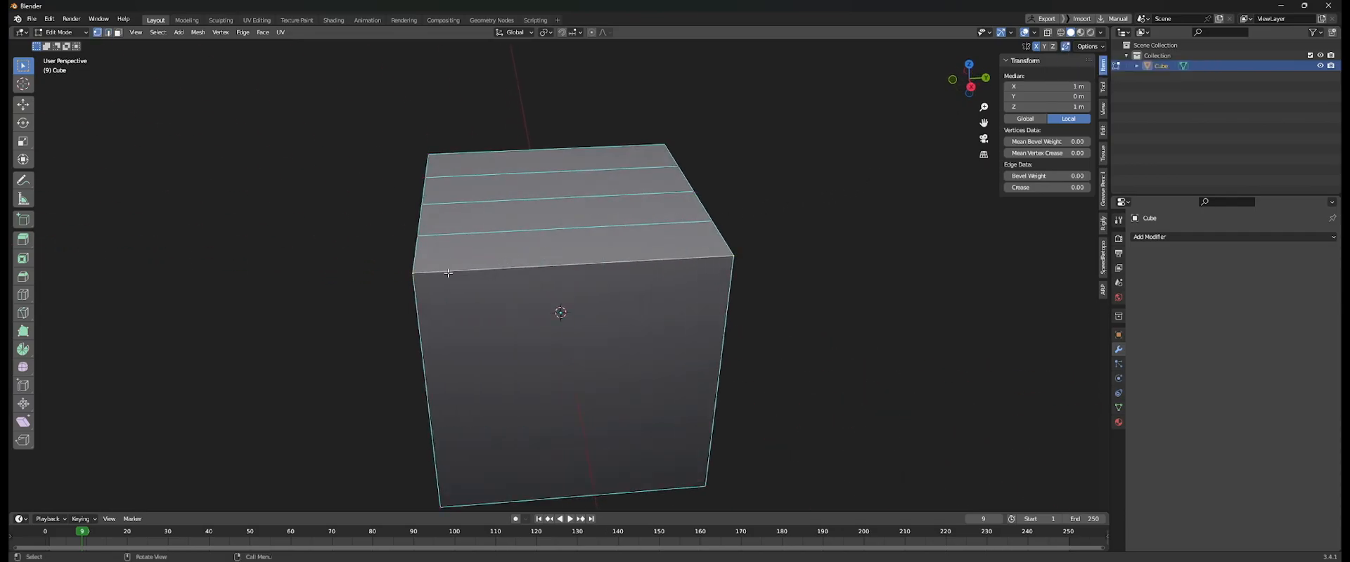
click(401, 278)
key(g)
middle_drag(399, 254, 590, 253)
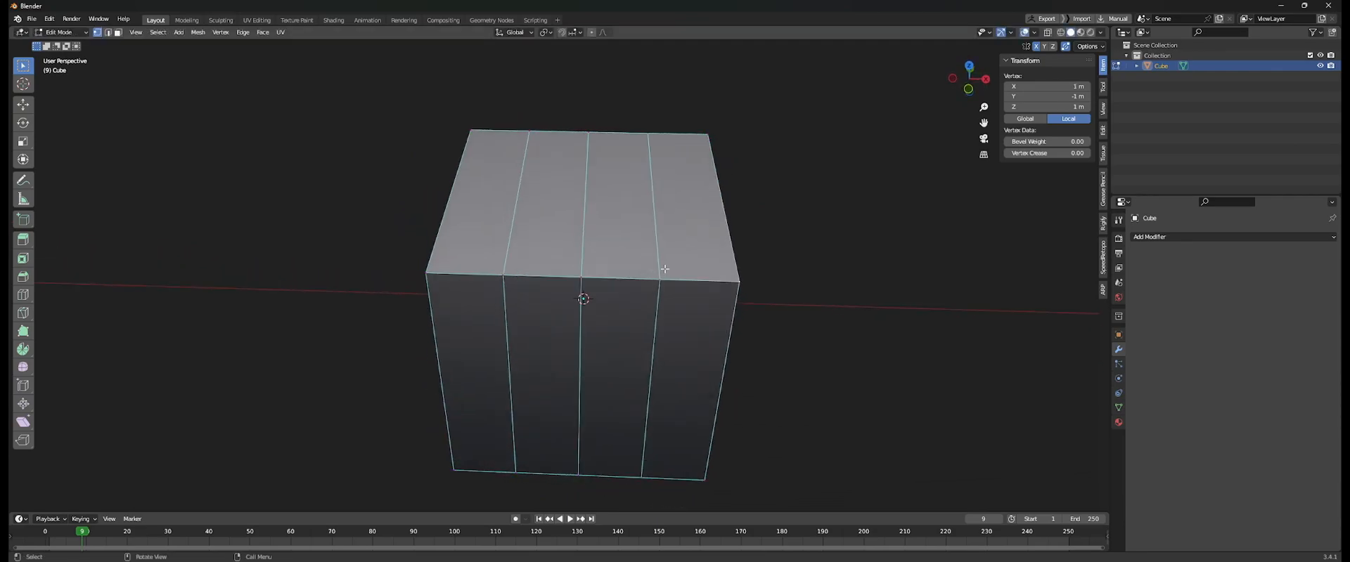
key(g)
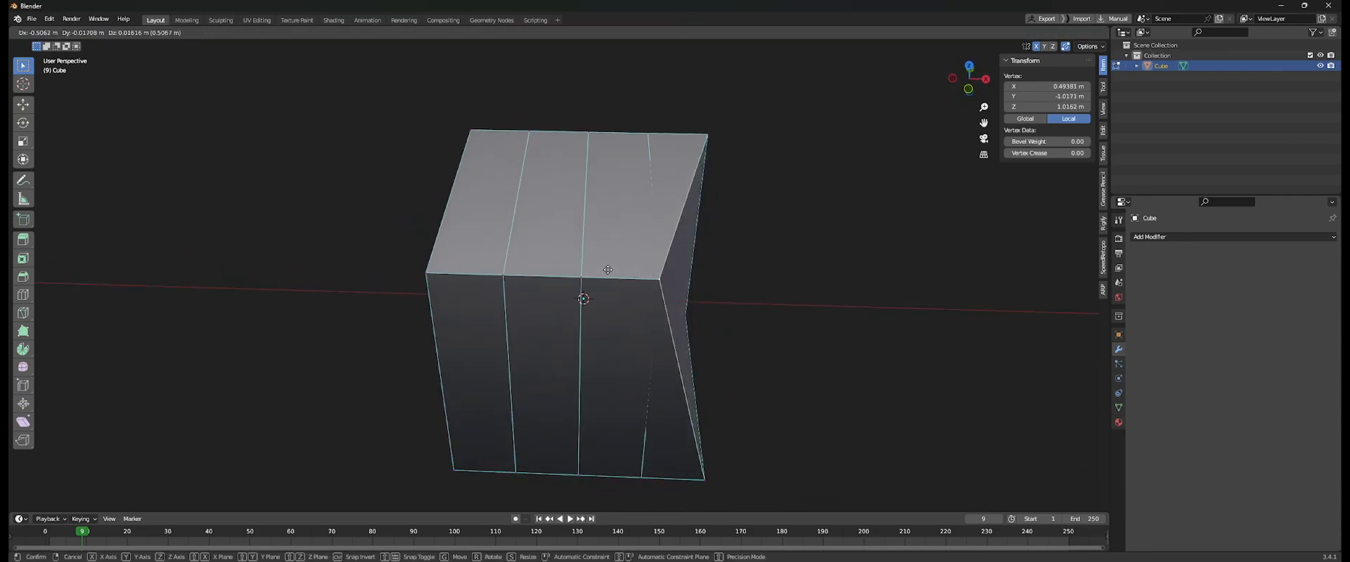
right_click(617, 263)
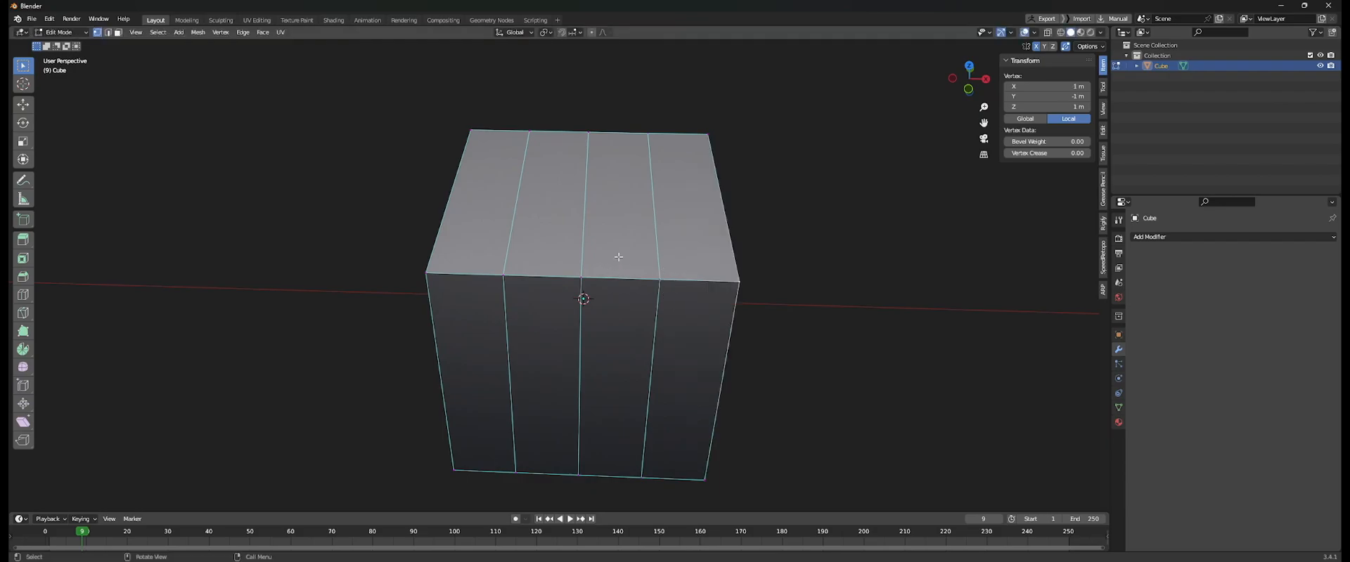
Turn on vertex snapping and snap the upper front corner vertex onto the adjacent loop-cut vertex.
click(562, 33)
click(574, 33)
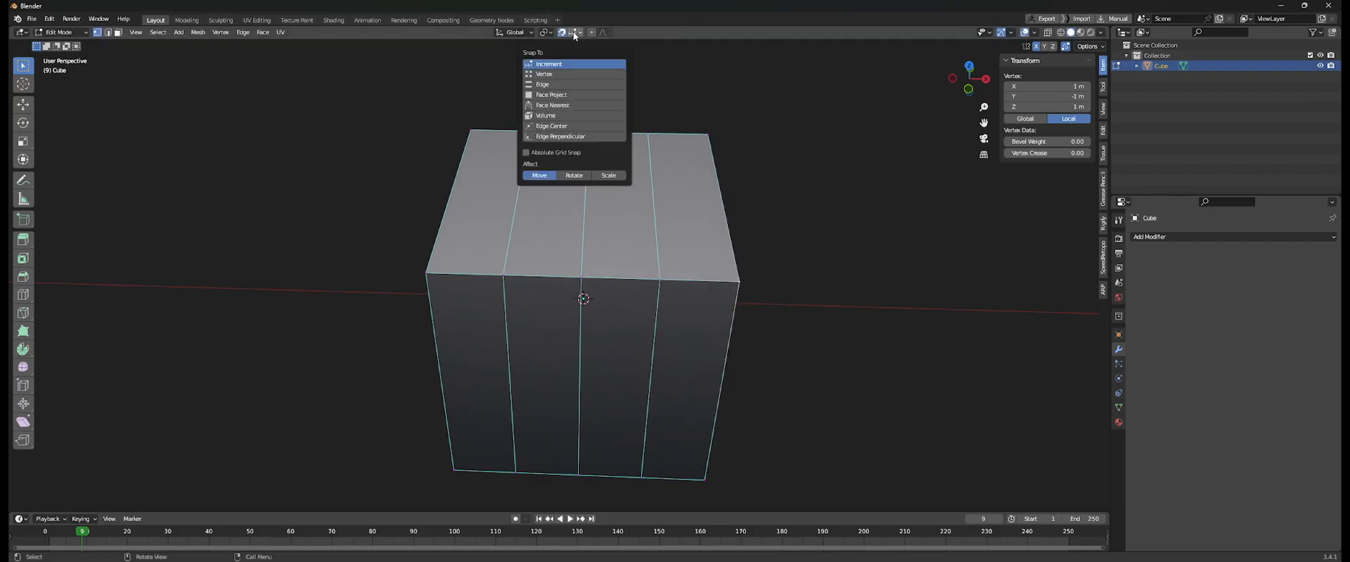
click(556, 75)
scroll(747, 256, up, 3)
key(g)
click(619, 211)
middle_drag(657, 216, 631, 229)
Test-move the vertex at the snapped front corner to check that it is merged.
click(611, 239)
shift+middle_drag(579, 258, 606, 235)
click(562, 258)
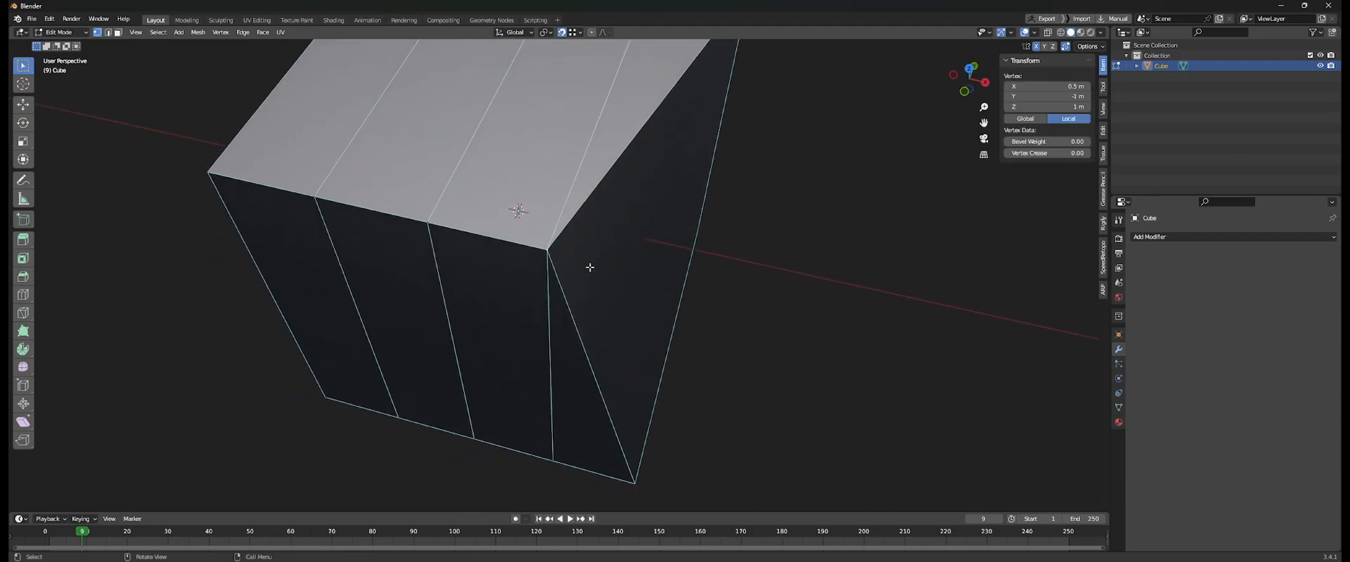
middle_drag(588, 268, 616, 253)
key(g)
right_click(668, 208)
shift+middle_drag(668, 208, 683, 243)
Try snapping the cube's upper back corner vertex onto the adjacent loop-cut vertex, and undo it.
middle_drag(724, 228, 679, 221)
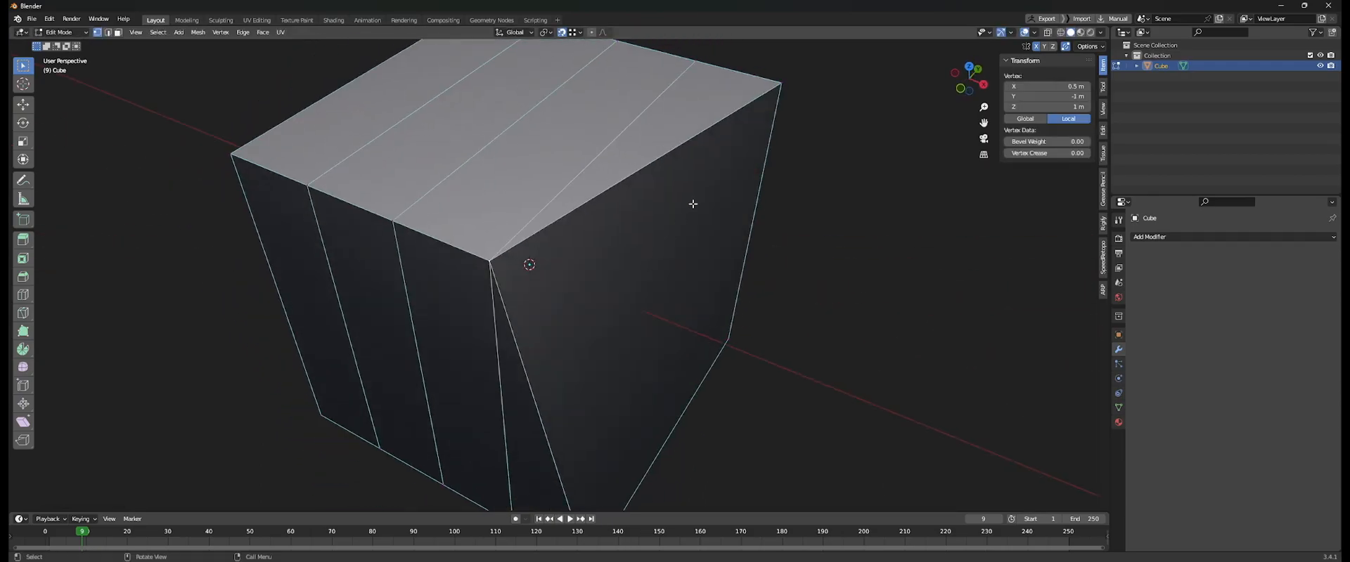
click(765, 93)
click(777, 85)
key(g)
click(698, 64)
middle_drag(773, 126, 633, 151)
ctrl+middle_drag(632, 151, 641, 177)
key(ctrl+z)
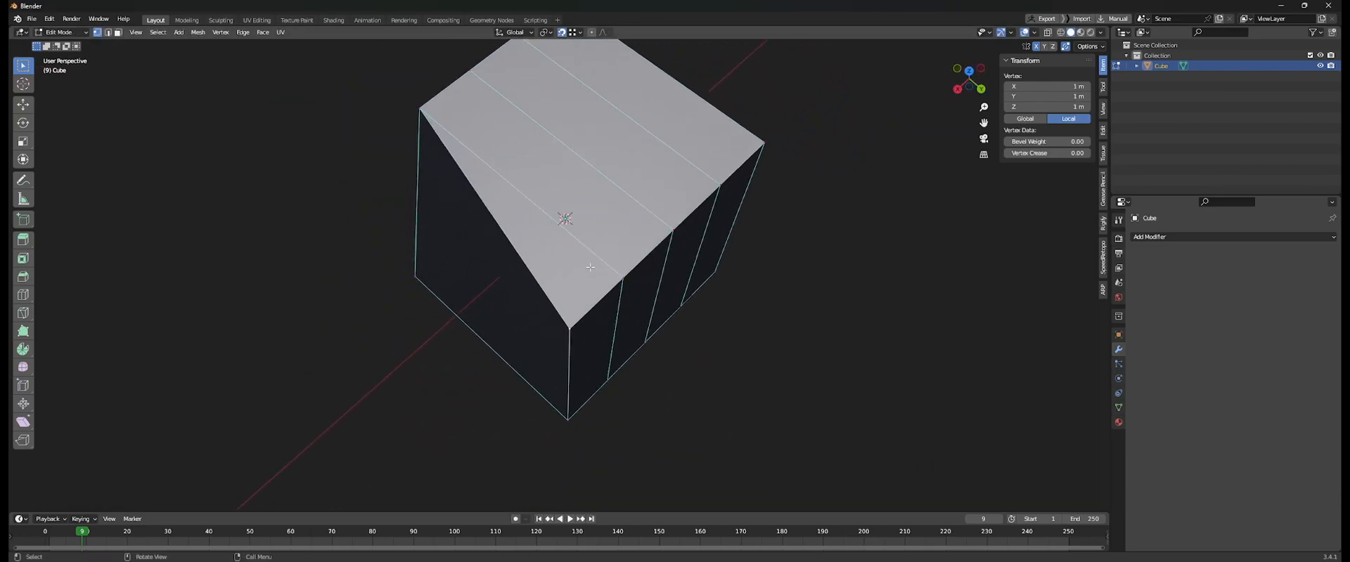
Try moving the upper back corner vertex freehand with X mirroring still on.
middle_drag(587, 320, 492, 260)
key(g)
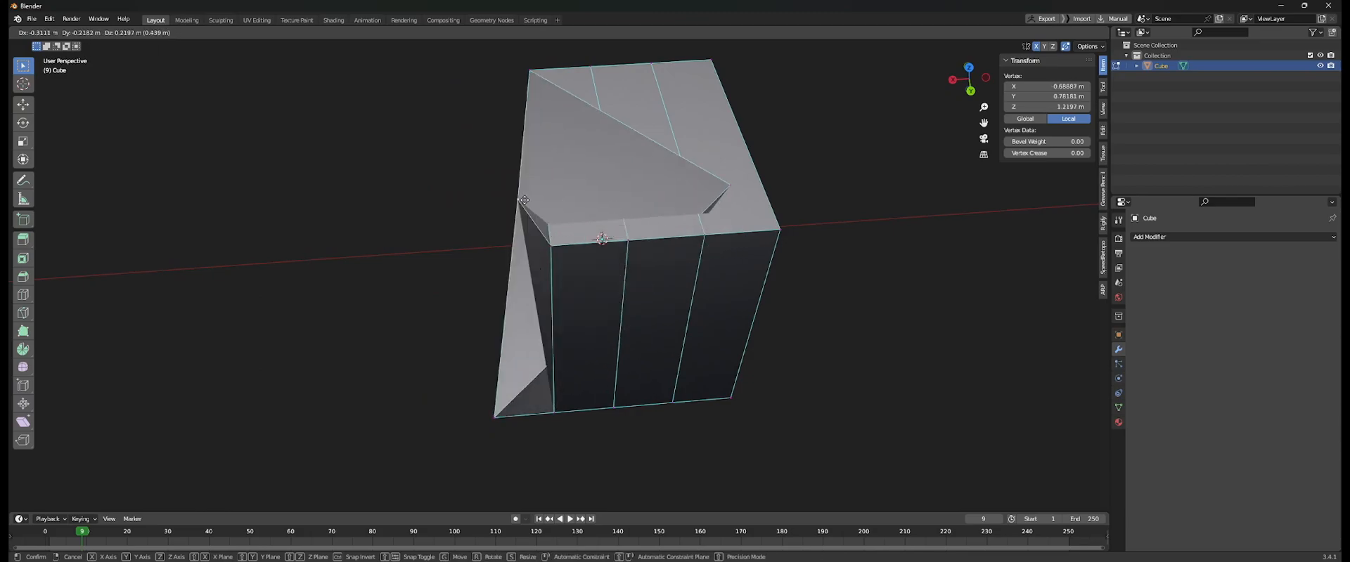
key(Escape)
middle_drag(401, 208, 618, 193)
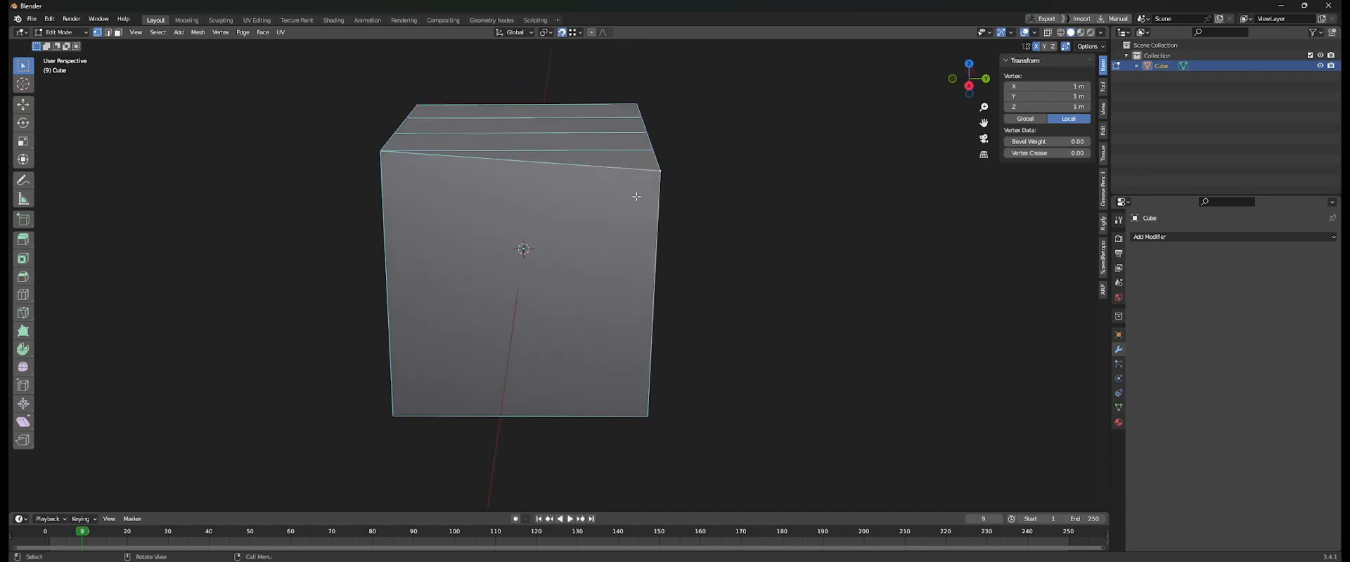
Turn off X mirroring and snap the upper back corner vertex onto the adjacent loop-cut vertex.
middle_drag(580, 268, 731, 197)
click(1034, 47)
middle_drag(668, 116, 534, 165)
key(g)
click(636, 141)
click(521, 257)
middle_drag(520, 258, 570, 206)
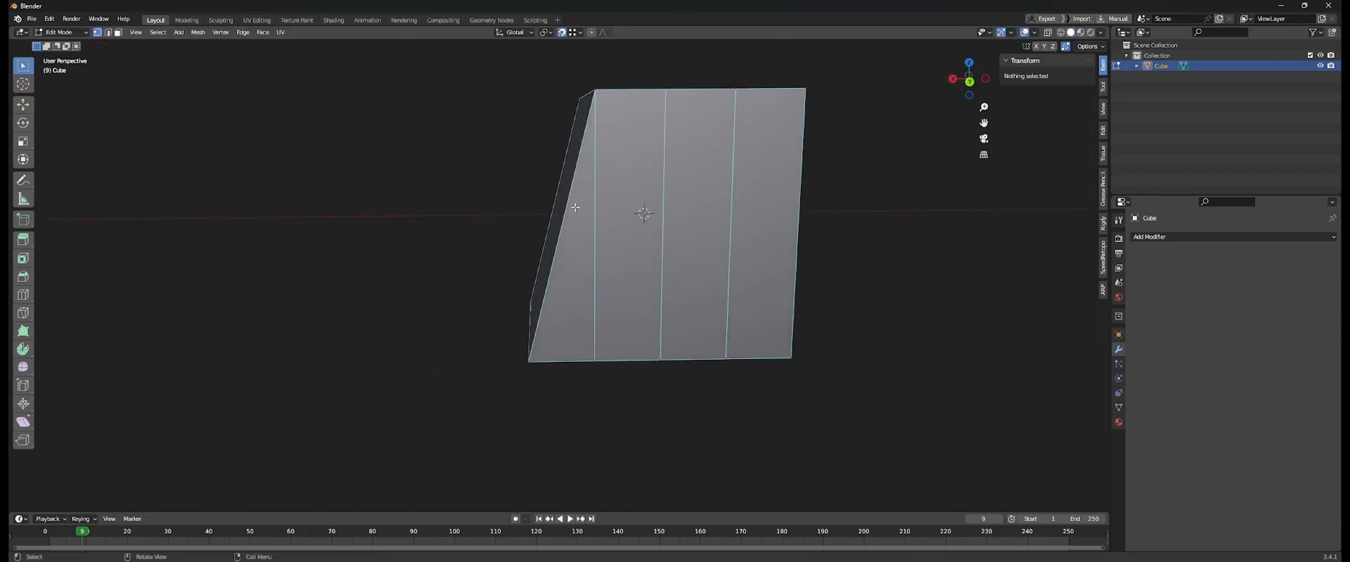
Select the lower corner vertices on the cube's slanted side and return to Object Mode.
middle_drag(522, 246, 535, 355)
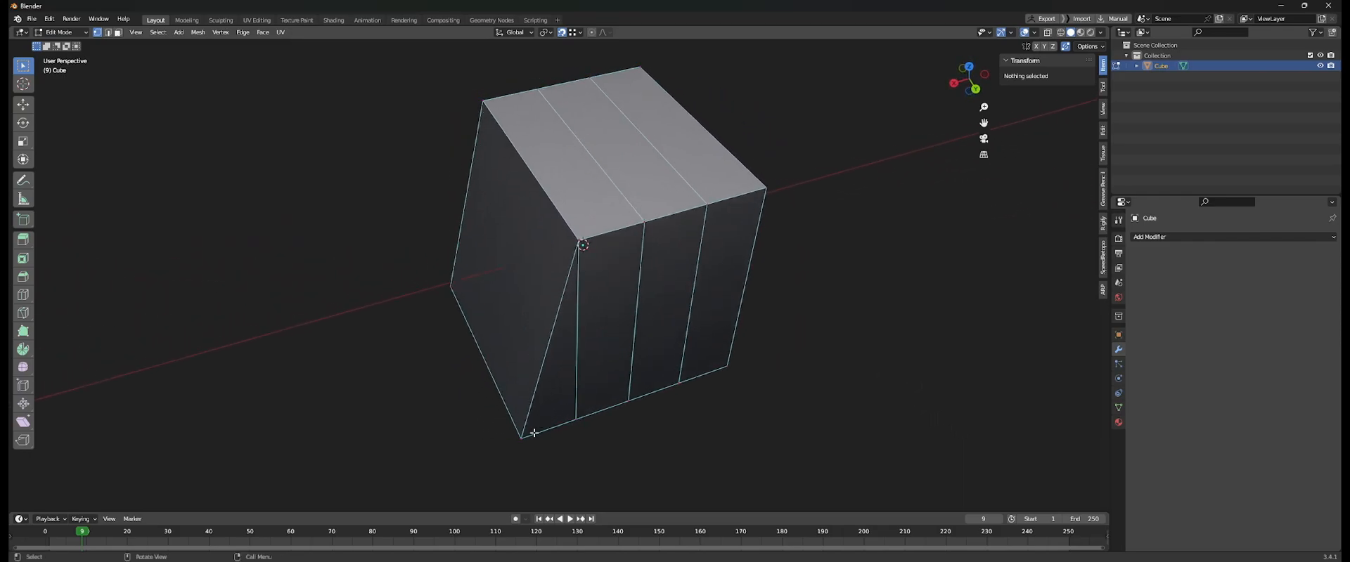
click(526, 433)
shift+middle_drag(449, 313, 633, 335)
shift+click(512, 291)
key(Tab)
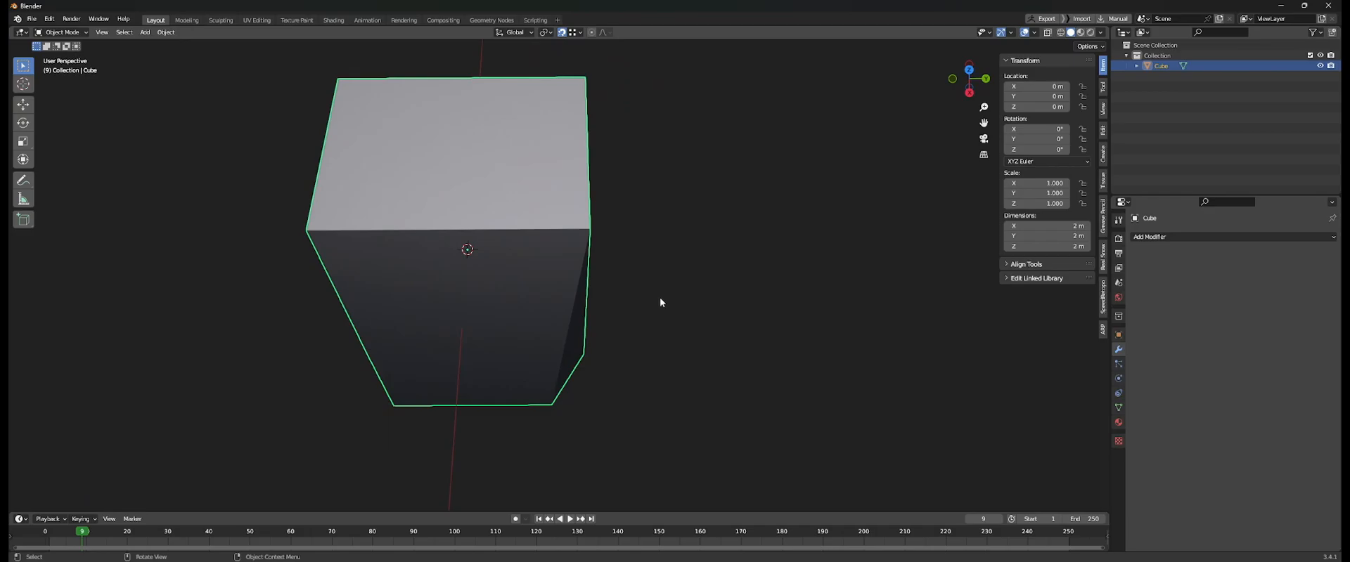
Inspect the edited cube in Edit and Object Mode and delete it.
middle_drag(804, 304, 597, 333)
key(Tab)
key(Tab)
key(Tab)
key(Tab)
key(x)
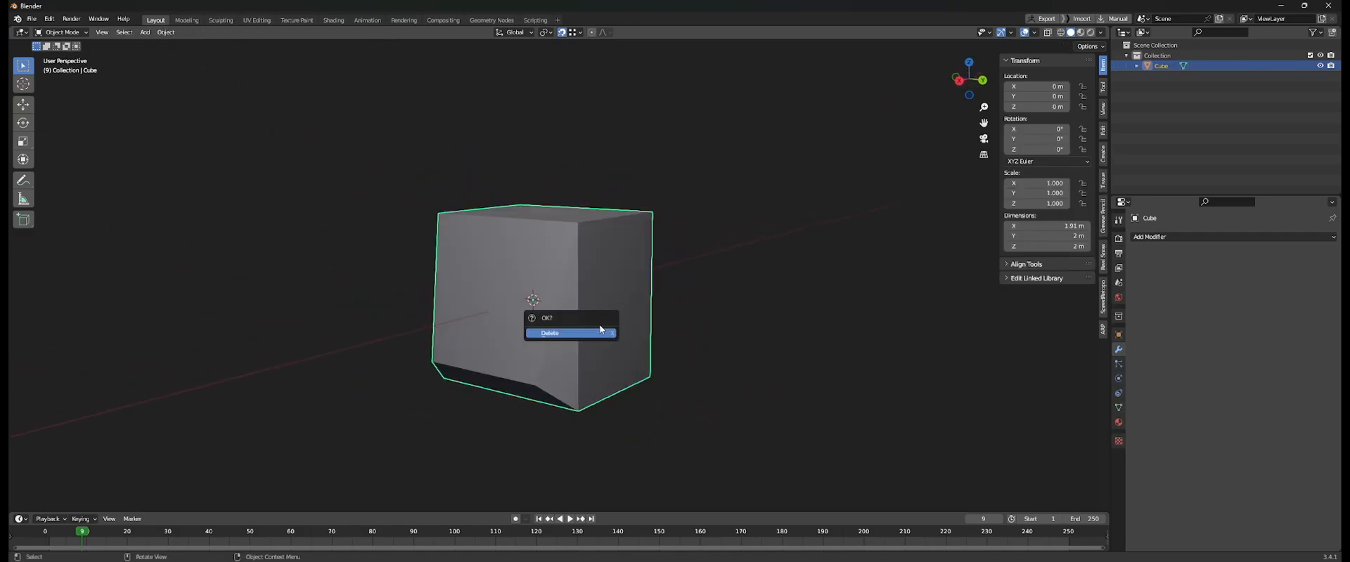
click(601, 330)
middle_drag(660, 306, 676, 321)
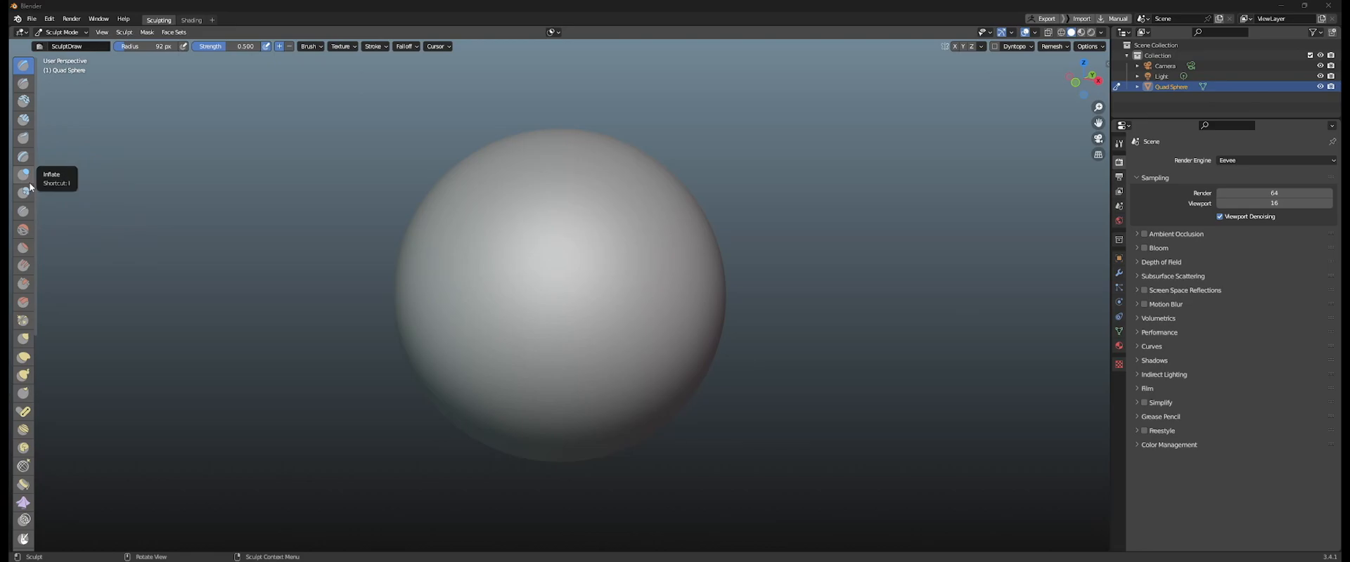
Look through the available sculpting brushes and the Pie Sculpt quick brush selection.
scroll(29, 186, down, 10)
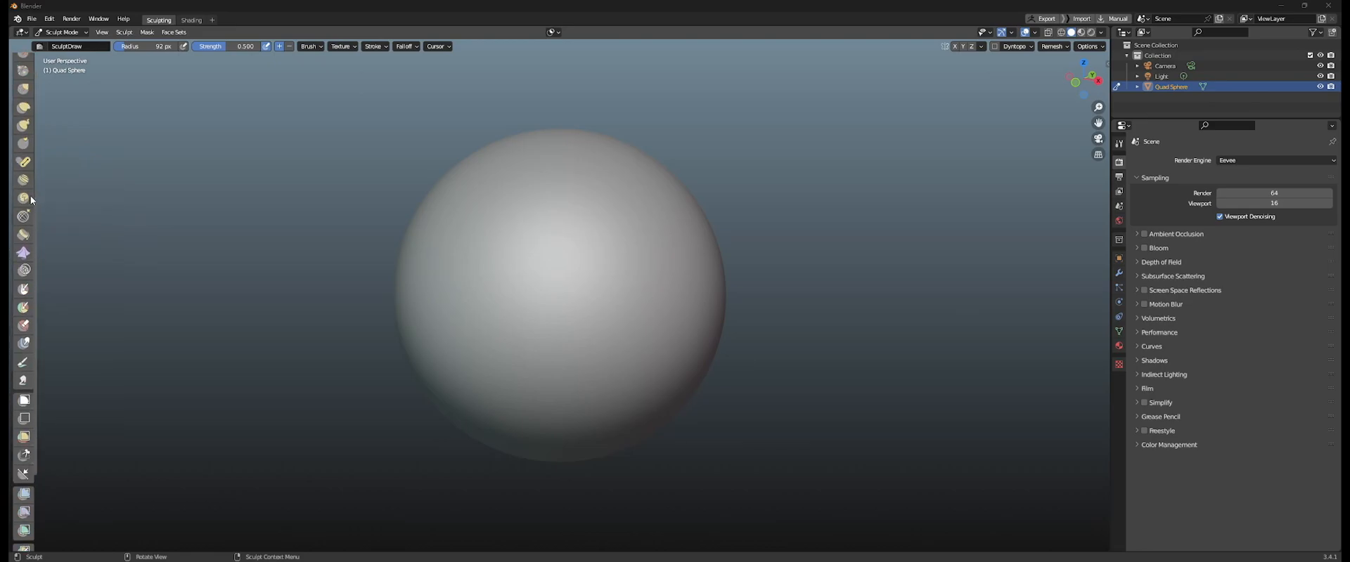
scroll(30, 193, up, 10)
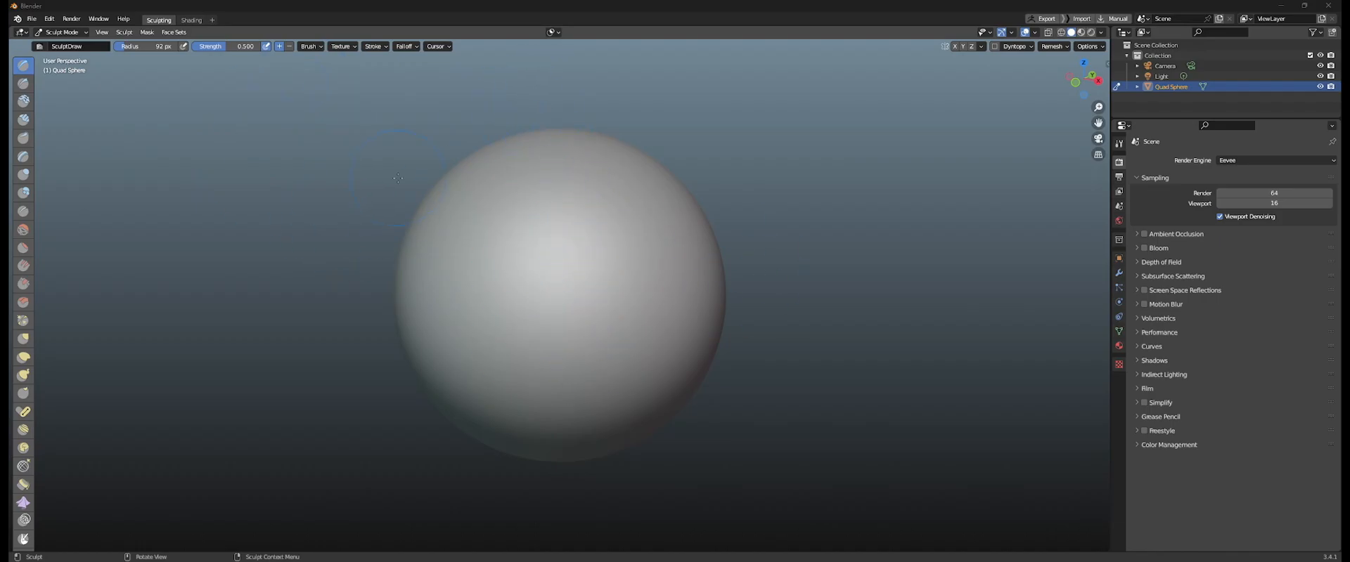
scroll(24, 120, down, 5)
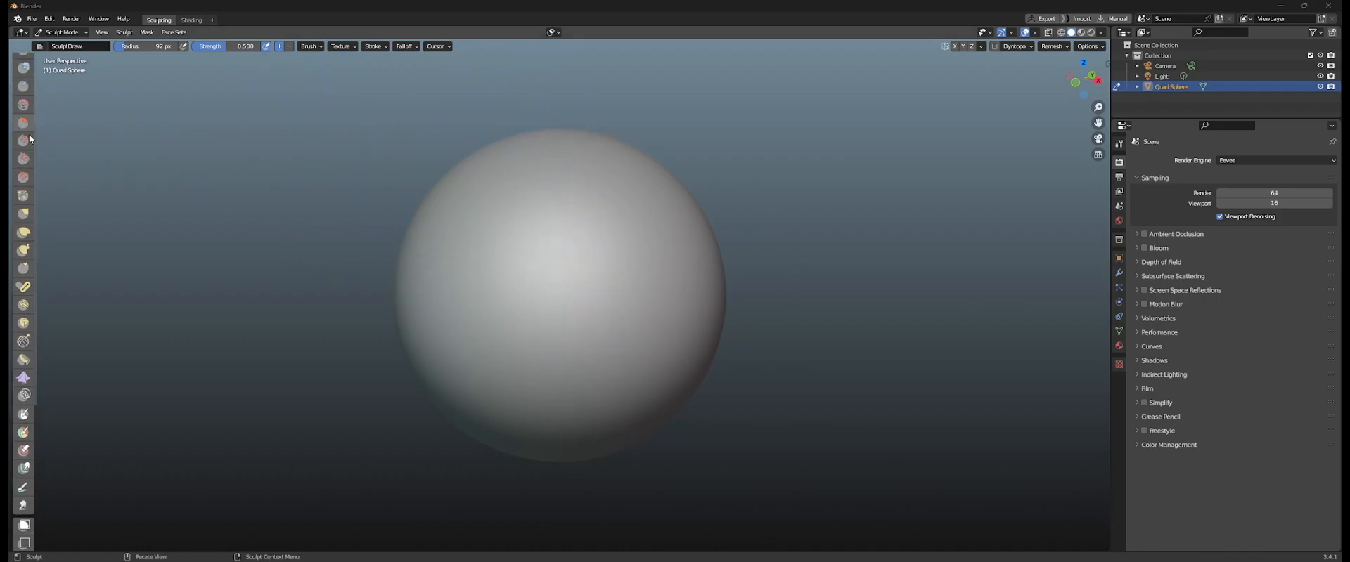
scroll(27, 282, down, 2)
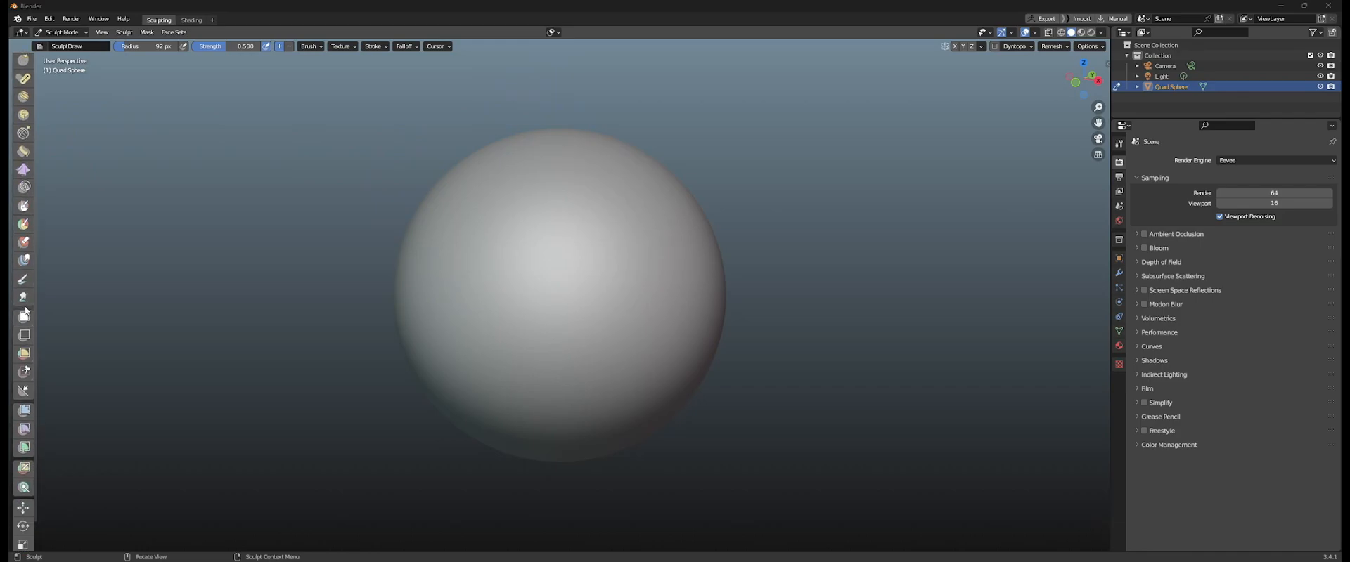
scroll(26, 302, up, 7)
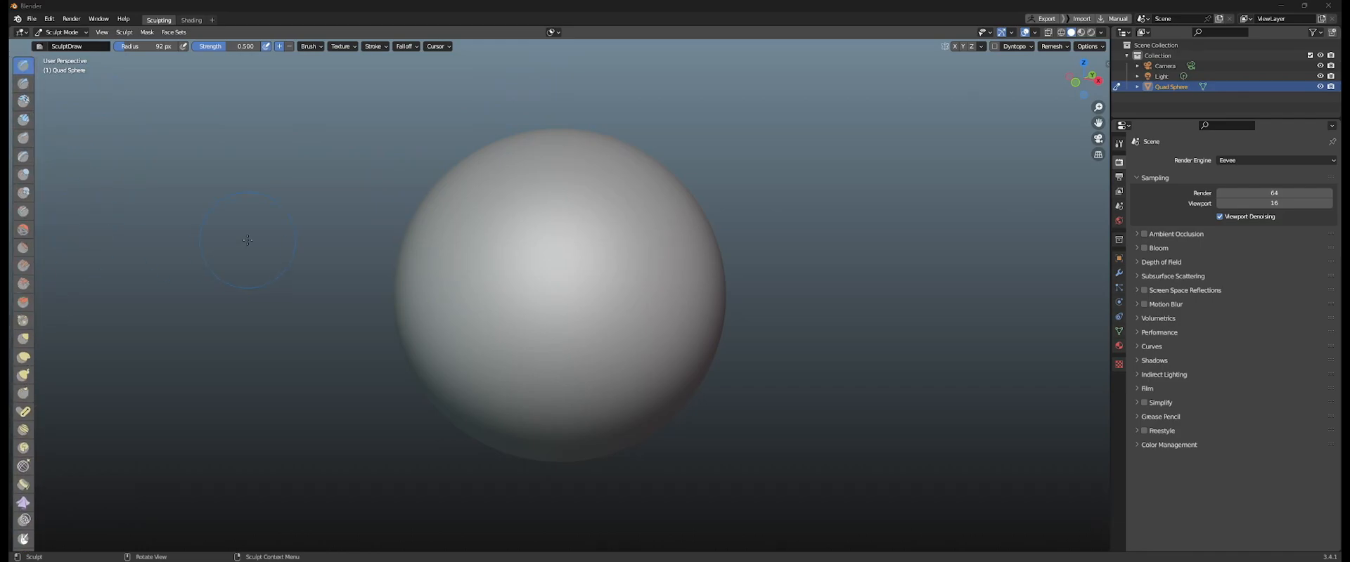
key(w)
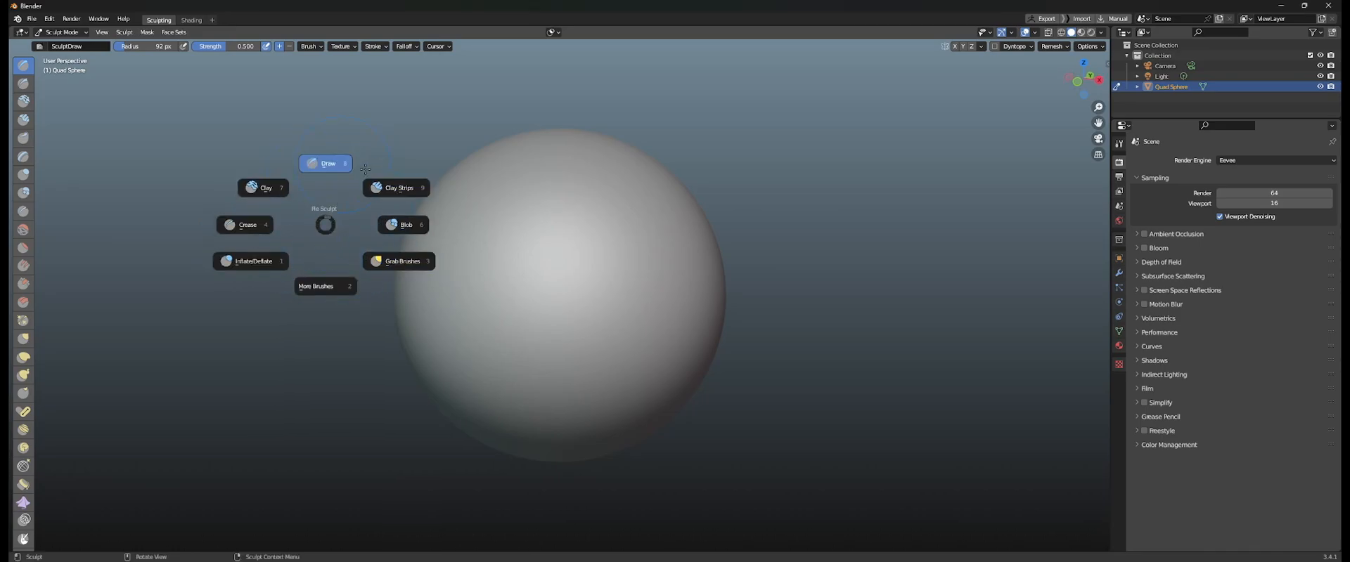
mouse_move(325, 277)
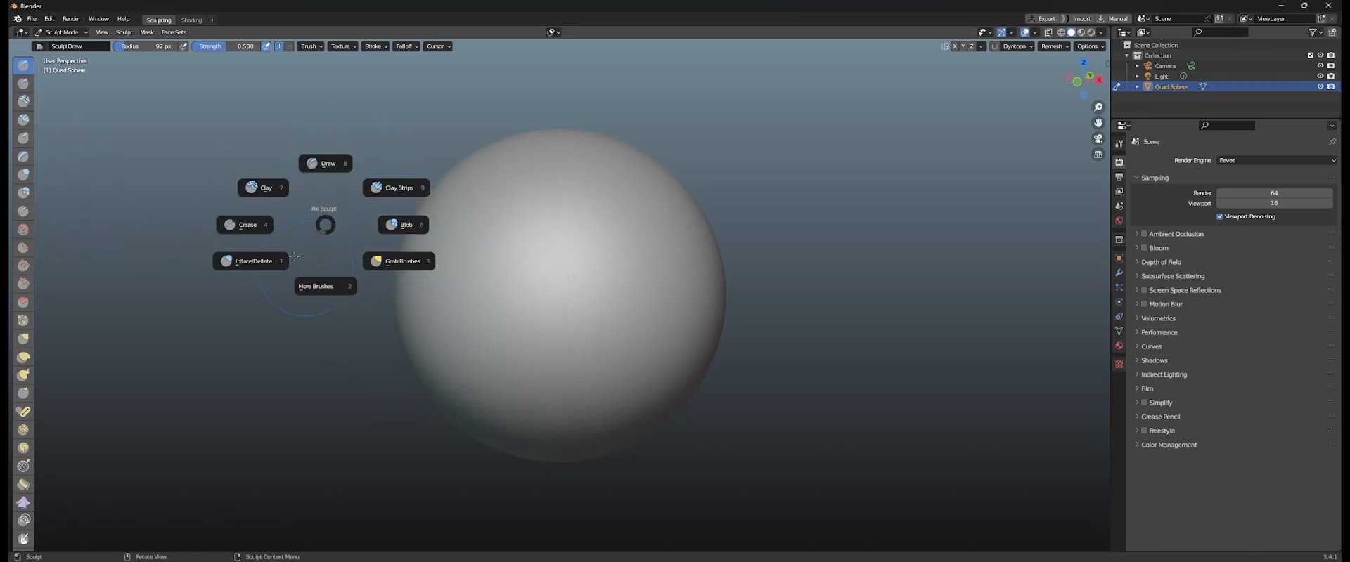
key(Escape)
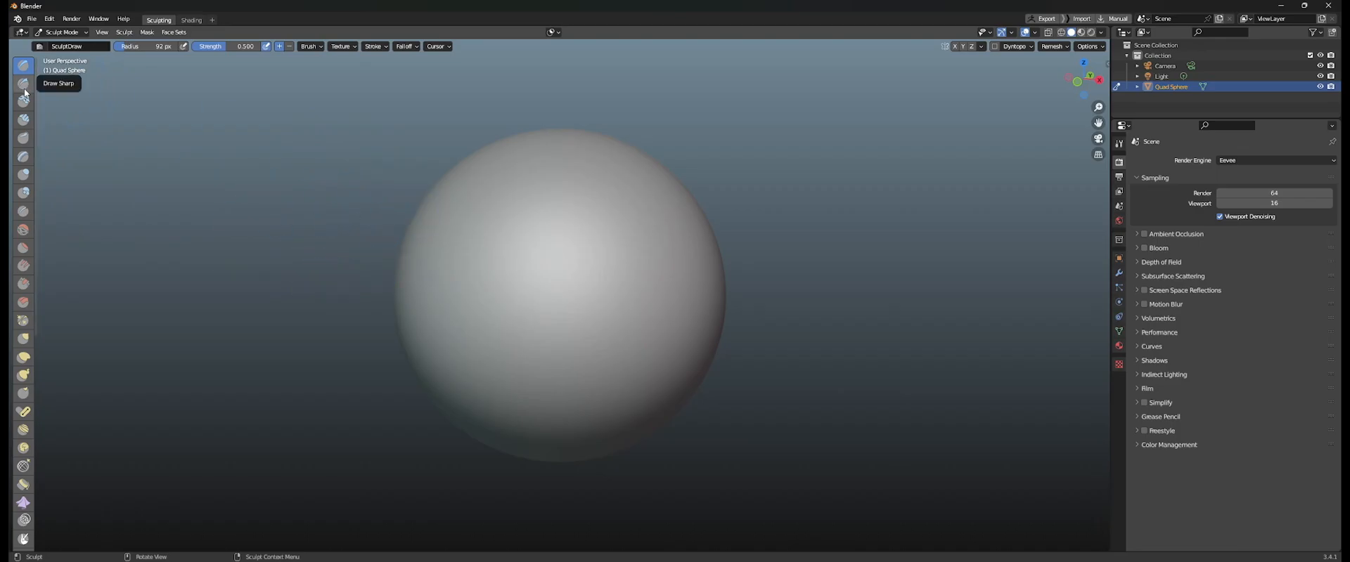
key(w)
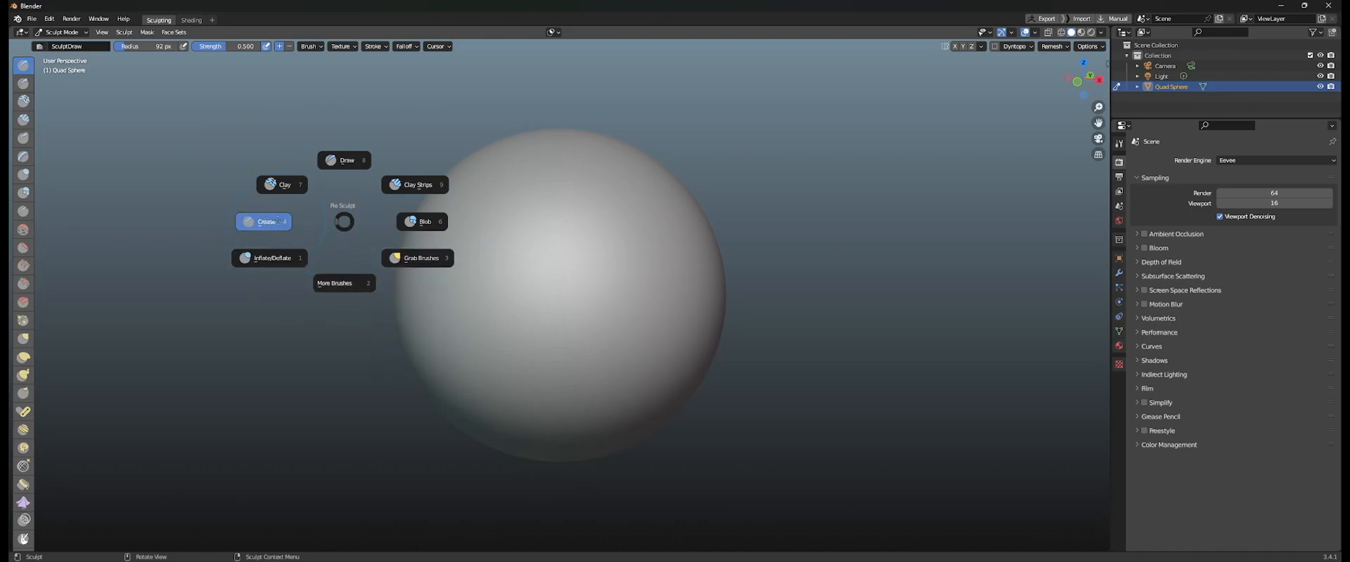
click(347, 218)
Try a horizontal stroke across the sphere's upper front with the Draw Sharp brush, and undo it.
click(23, 83)
drag(664, 246, 538, 242)
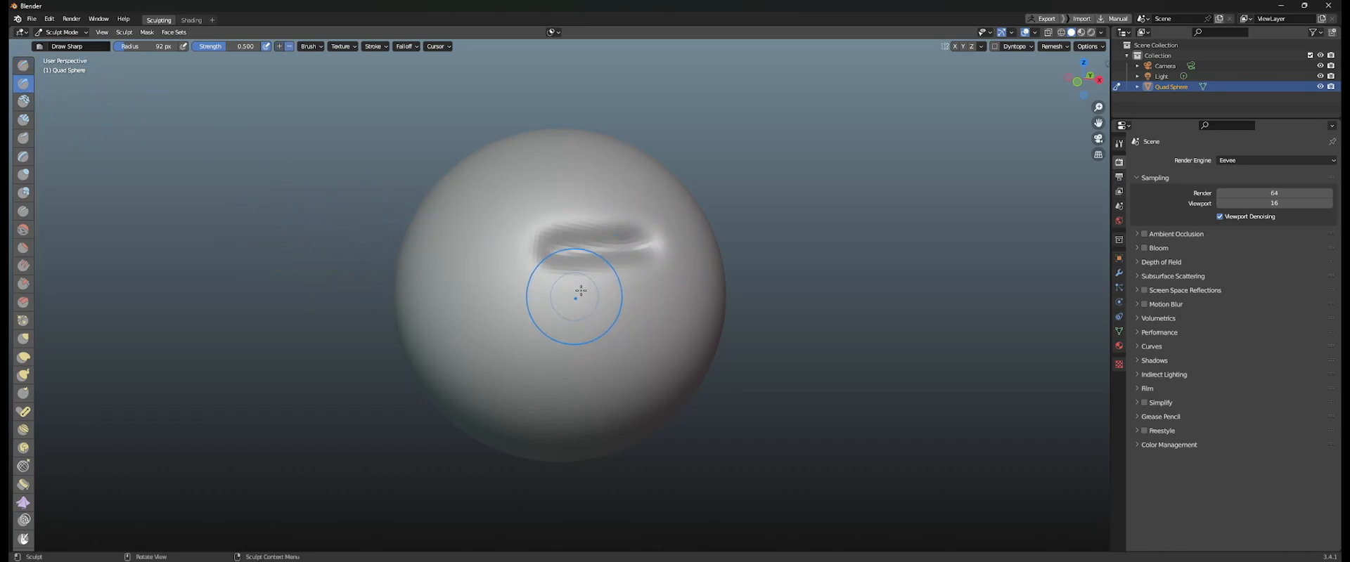
key(ctrl+z)
Reduce the brush radius to 26 px and test a Draw Sharp stroke across the sphere, undoing it.
key(f)
click(587, 250)
drag(662, 239, 527, 262)
middle_drag(545, 265, 588, 271)
key(ctrl+z)
key(ctrl+z)
Try several diagonal Draw Sharp strokes across the sphere's upper front, undoing them all.
drag(691, 243, 488, 273)
key(ctrl+z)
drag(697, 239, 515, 279)
drag(667, 209, 504, 274)
key(ctrl+z)
key(ctrl+z)
drag(654, 205, 495, 281)
middle_drag(625, 290, 608, 288)
drag(674, 253, 483, 285)
key(ctrl+z)
key(ctrl+z)
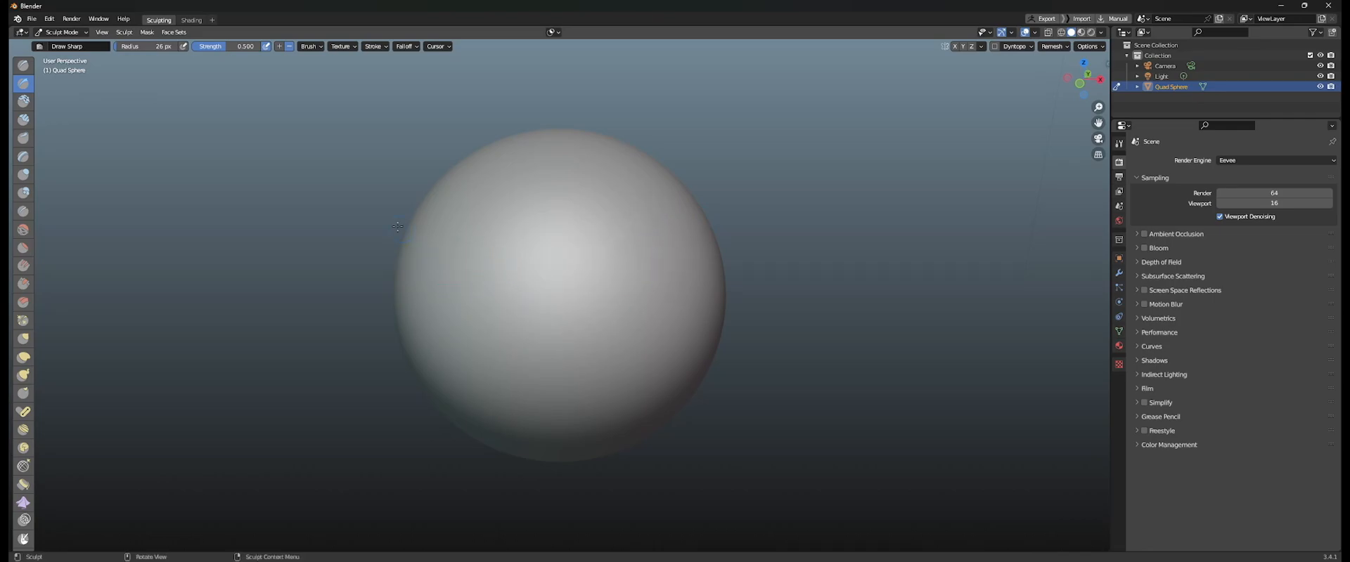
drag(635, 206, 411, 308)
key(ctrl+z)
Sculpt a diagonal stroke across the sphere's upper front with the Draw brush.
click(23, 65)
drag(626, 181, 450, 297)
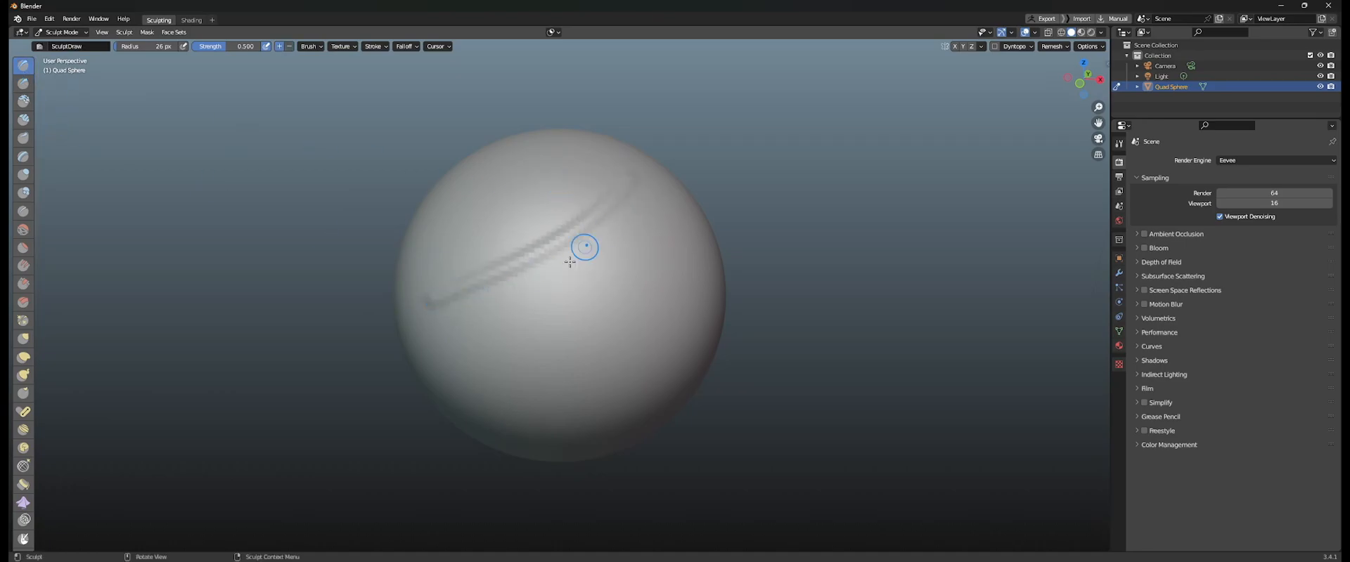
Undo the Draw brush stroke, then test a diagonal Draw Sharp stroke across the sphere's upper front and undo it.
mouse_move(496, 320)
middle_down()
mouse_move(630, 301)
mouse_move(551, 304)
middle_up()
key(ctrl+z)
click(23, 82)
drag(670, 201, 453, 305)
mouse_move(520, 310)
middle_down()
mouse_move(593, 305)
mouse_move(494, 309)
mouse_move(512, 313)
middle_up()
key(ctrl+z)
Enlarge the Draw Sharp radius to 92 px and try several long strokes across the sphere's front, undoing them.
key(f)
click(588, 306)
drag(674, 265, 395, 316)
key(ctrl+z)
mouse_move(651, 240)
mouse_down()
mouse_move(597, 272)
mouse_move(395, 329)
mouse_move(682, 367)
mouse_up()
middle_drag(636, 342, 645, 338)
drag(580, 317, 718, 282)
middle_drag(725, 322, 698, 316)
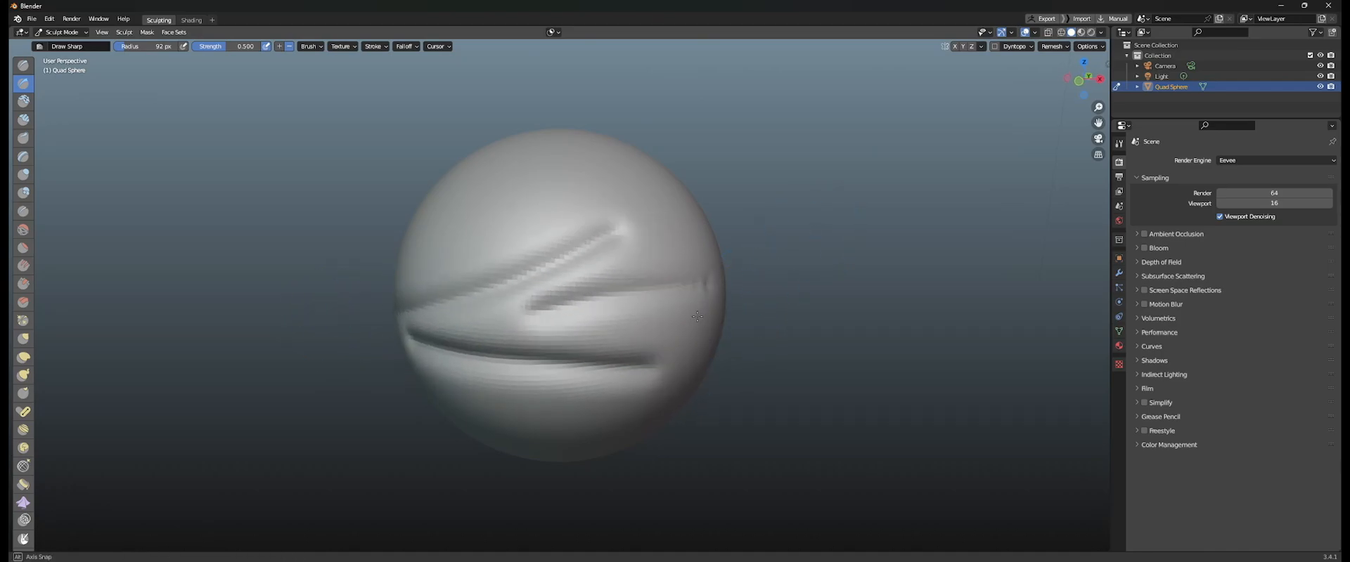
key(ctrl+z)
key(ctrl+z)
key(ctrl+z)
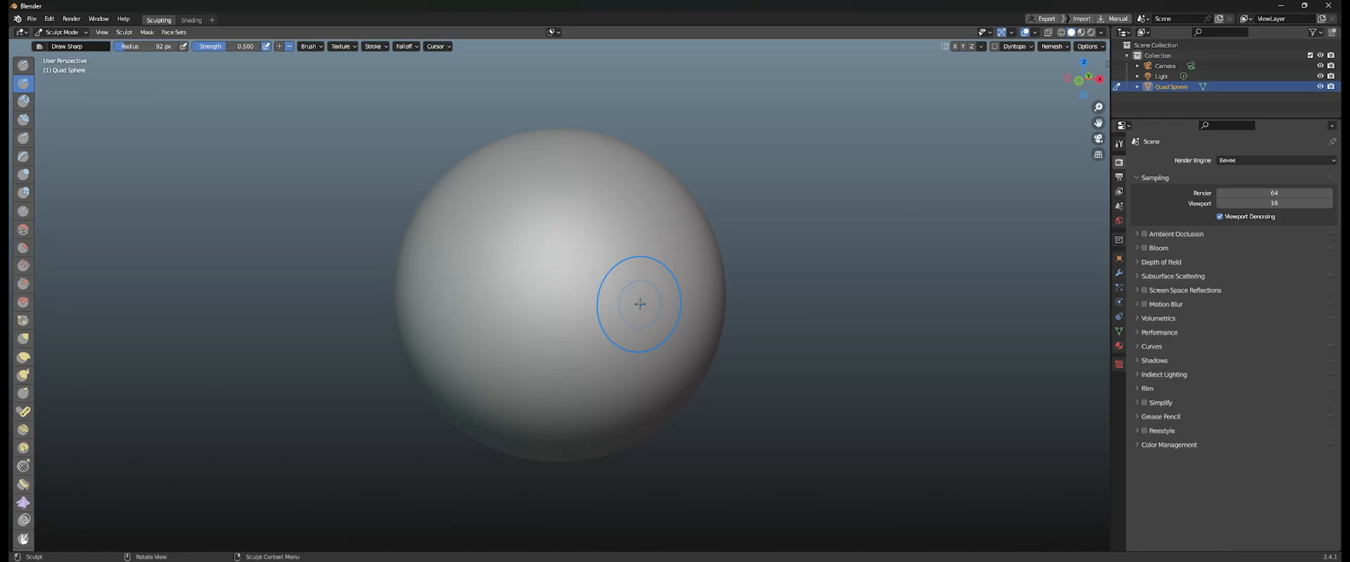
Select the Pinch/Magnify brush and show the wireframe overlay on the sphere.
mouse_move(600, 242)
middle_down()
mouse_move(623, 242)
mouse_move(605, 259)
middle_up()
key(p)
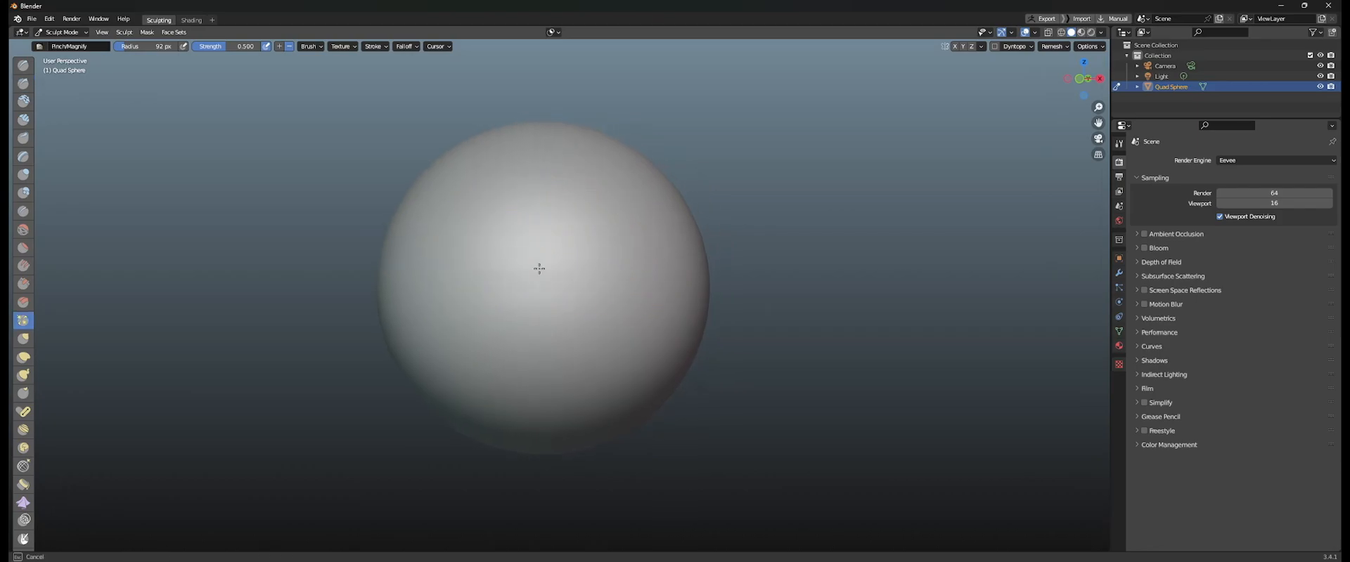
shift+middle_drag(630, 239, 620, 250)
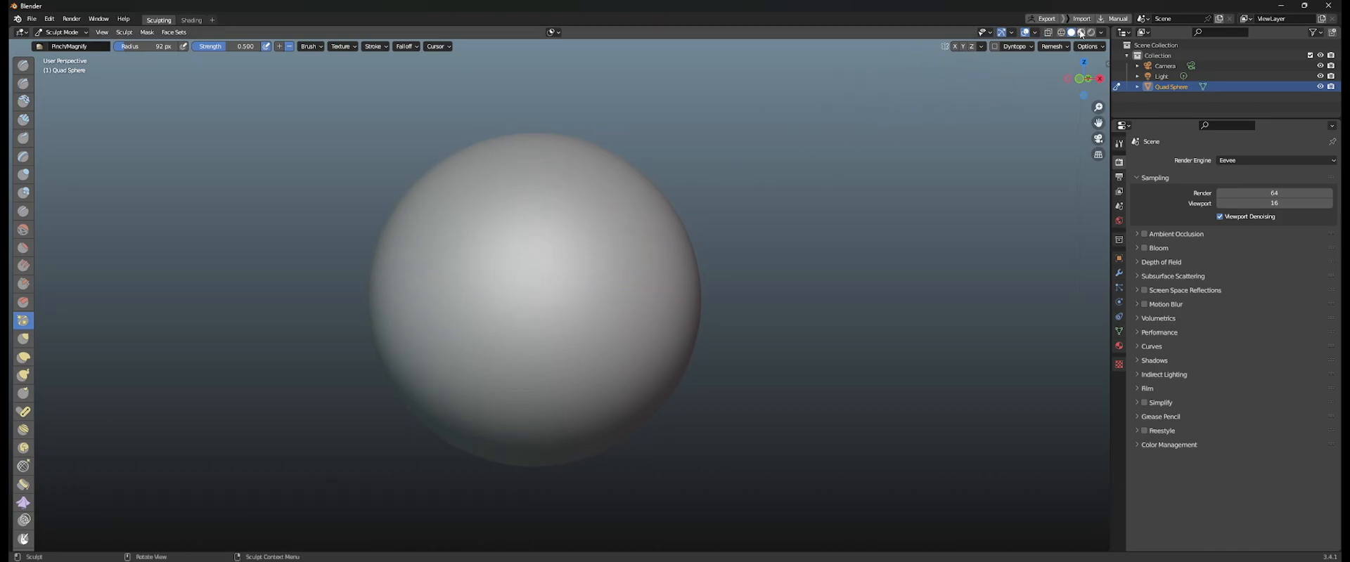
click(1036, 33)
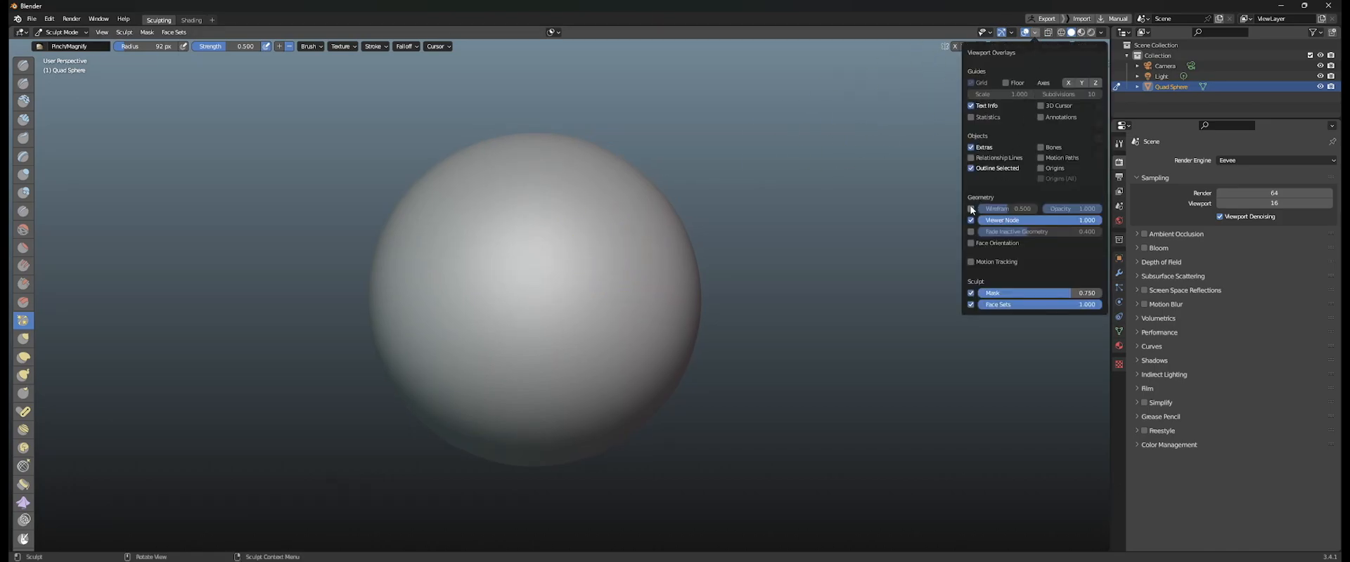
click(971, 209)
Set the Pinch/Magnify radius to 210 px and pinch the mesh with horizontal strokes across the sphere's middle.
key(f)
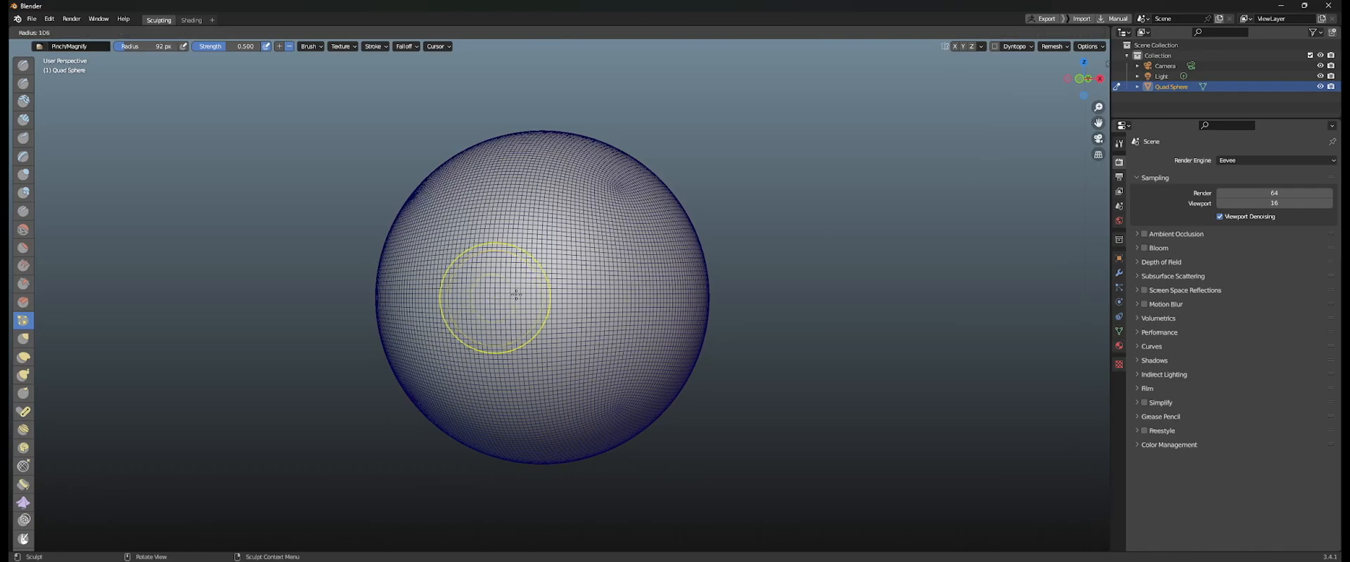
click(526, 288)
key(f)
click(402, 291)
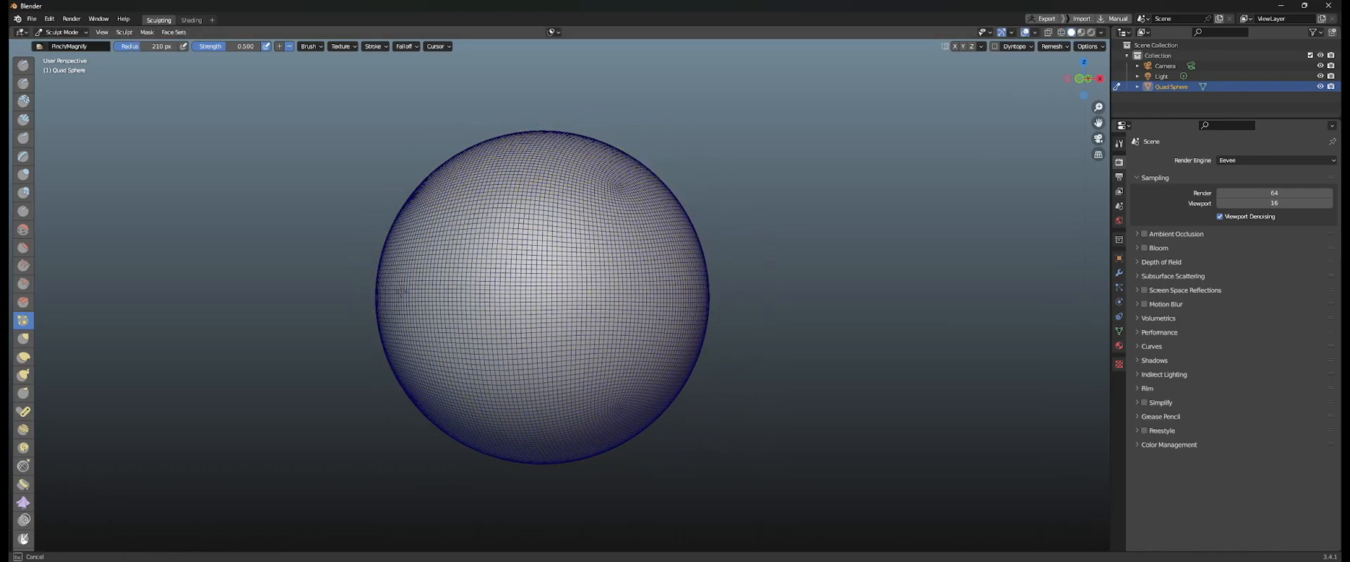
drag(419, 298, 492, 303)
middle_drag(492, 302, 503, 304)
drag(609, 303, 418, 304)
middle_drag(533, 304, 522, 309)
Magnify the mesh with inverted strokes across the sphere's middle and lower front, and add short pinching strokes higher up.
mouse_move(598, 303)
ctrl+mouse_down()
mouse_move(432, 304)
mouse_move(500, 299)
mouse_move(450, 285)
ctrl+mouse_up()
ctrl+drag(597, 313, 478, 327)
middle_drag(524, 417, 468, 397)
ctrl+drag(556, 385, 483, 400)
middle_drag(464, 391, 487, 383)
drag(492, 292, 458, 289)
middle_drag(472, 291, 514, 305)
drag(565, 251, 545, 269)
mouse_move(544, 267)
middle_down()
mouse_move(554, 277)
mouse_move(389, 237)
middle_up()
Enlarge the brush radius to 231 px, raise the strength to 1.000 and test a pinching stroke, undoing it.
key(f)
click(635, 271)
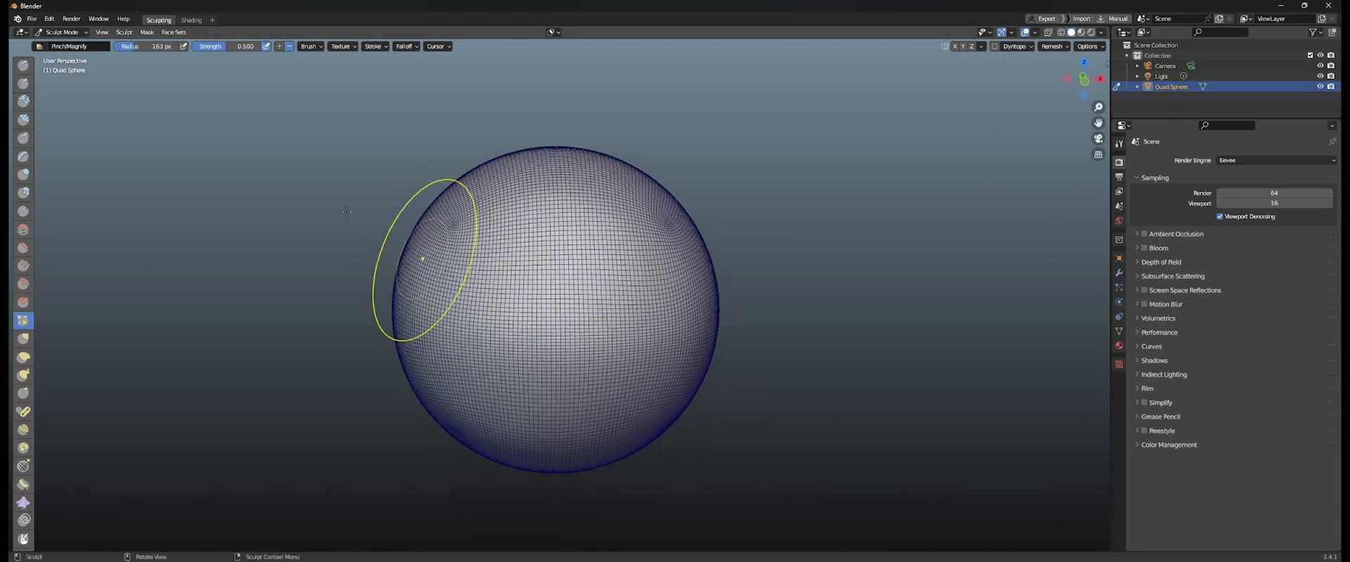
key(f)
click(358, 168)
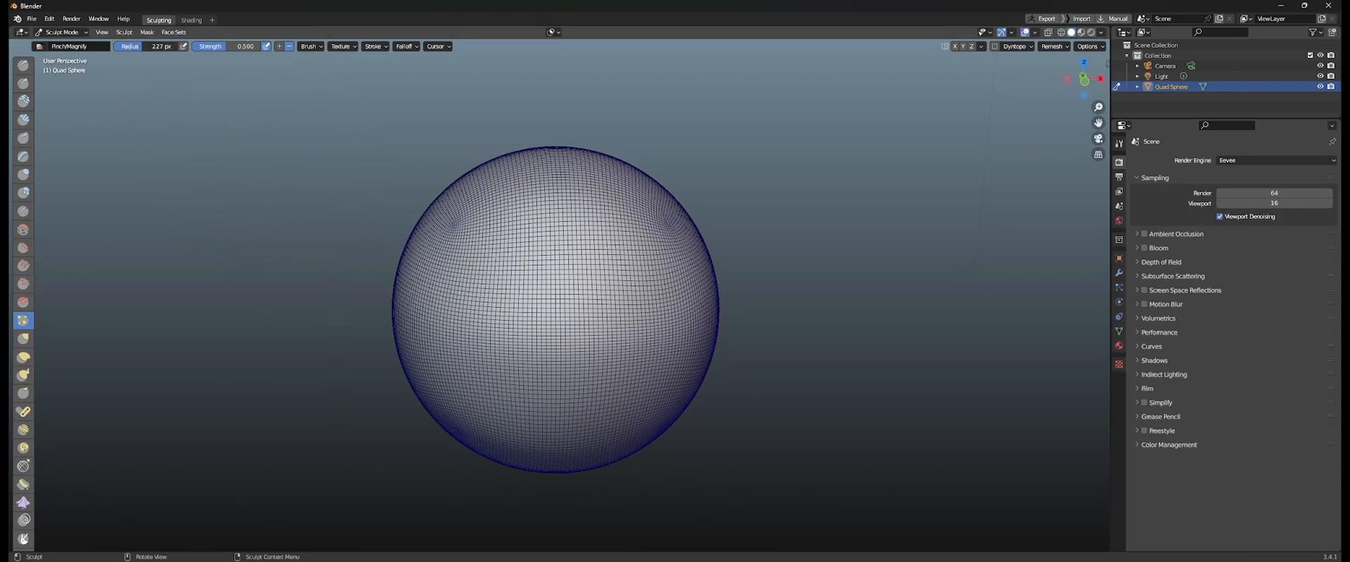
drag(218, 45, 263, 48)
drag(567, 257, 484, 260)
middle_drag(515, 304, 522, 335)
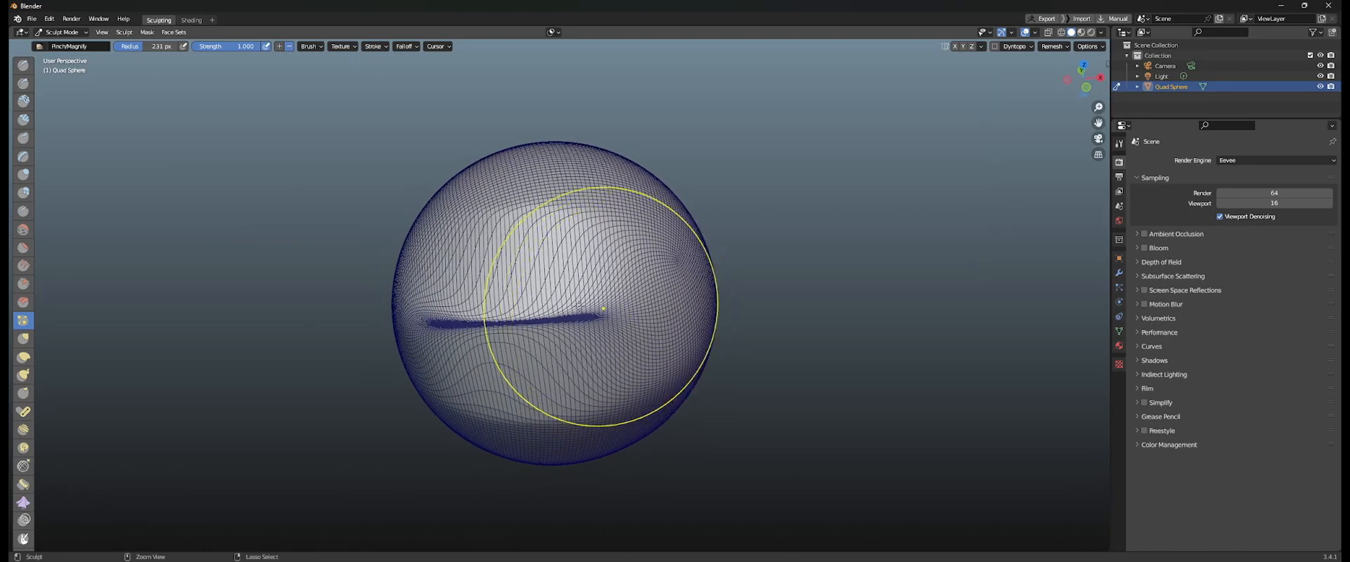
key(ctrl+z)
Lower the Pinch/Magnify strength to 0.172, pinch across the sphere's front and reduce the radius to 152 px.
drag(252, 47, 246, 47)
mouse_move(558, 277)
mouse_down()
mouse_move(500, 247)
mouse_move(529, 273)
mouse_move(598, 273)
mouse_move(562, 281)
mouse_move(655, 278)
mouse_up()
mouse_move(656, 278)
middle_down()
mouse_move(605, 280)
mouse_move(705, 261)
mouse_move(661, 257)
middle_up()
key(f)
click(686, 285)
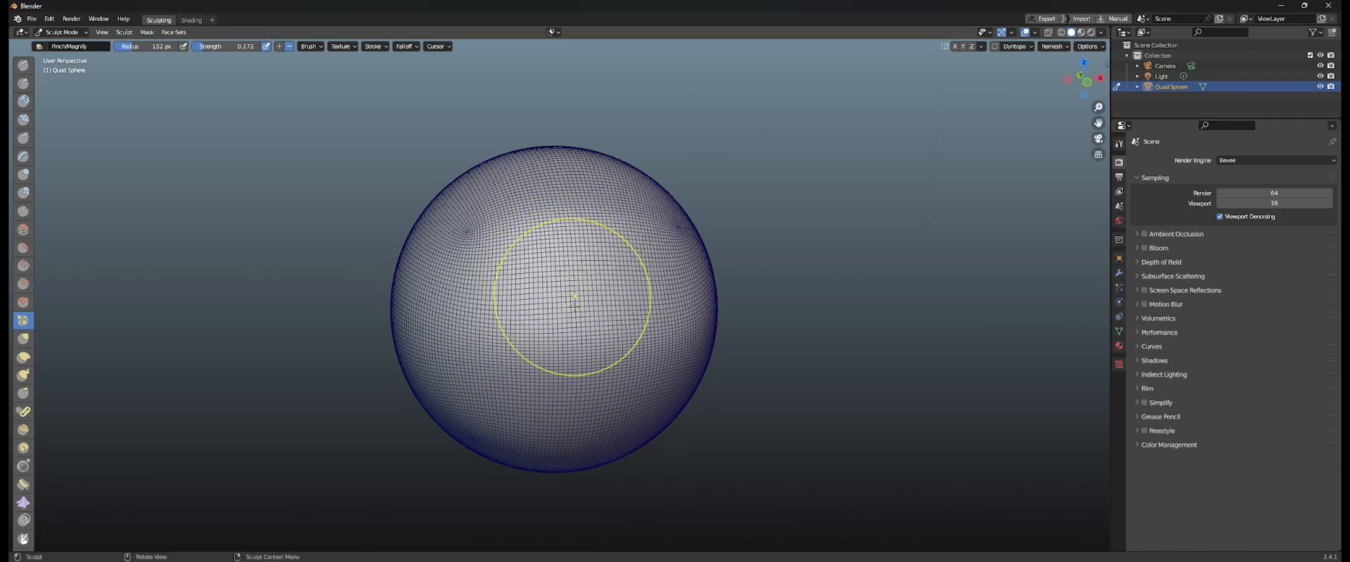
Smooth the upper front of the sphere with short strokes and reduce the Pinch/Magnify radius to 125 px.
shift+middle_drag(629, 395, 632, 399)
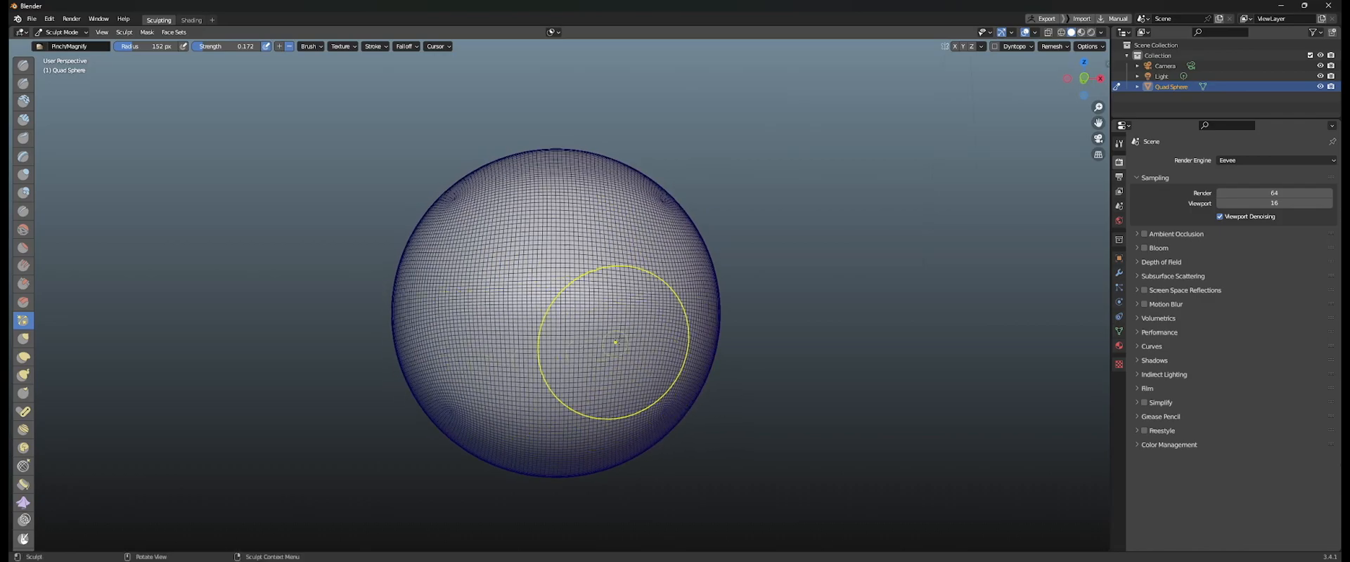
middle_drag(600, 348, 637, 354)
shift+drag(697, 261, 691, 264)
middle_drag(682, 265, 619, 277)
shift+drag(620, 278, 680, 290)
key(f)
click(661, 288)
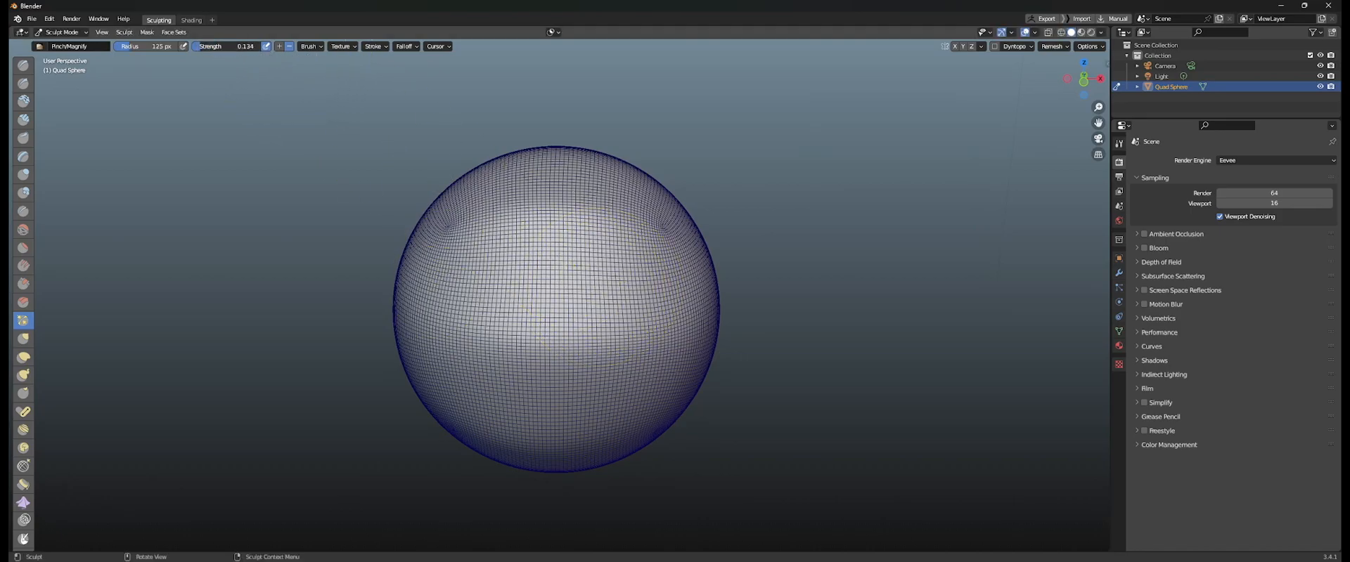
middle_drag(596, 200, 573, 214)
mouse_move(530, 292)
middle_down()
mouse_move(443, 247)
mouse_move(528, 210)
middle_up()
mouse_move(518, 294)
middle_down()
mouse_move(556, 272)
mouse_move(357, 216)
middle_up()
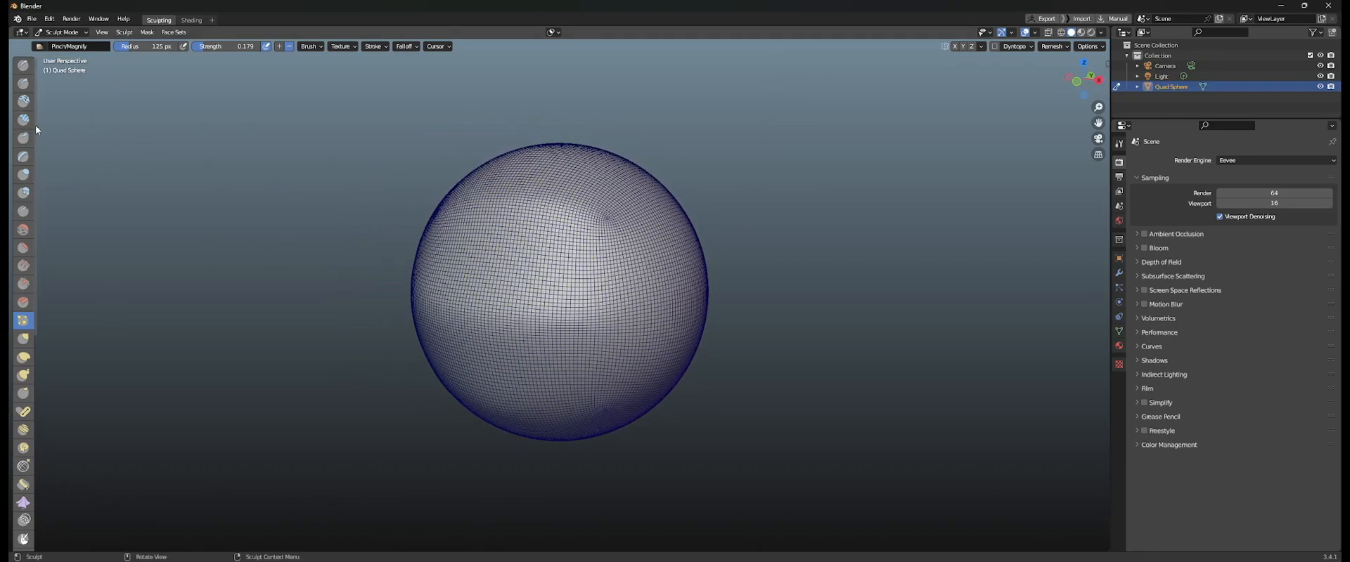
Try several wrinkling strokes with the Cloth brush across the sphere's front, and undo them.
scroll(25, 313, down, 5)
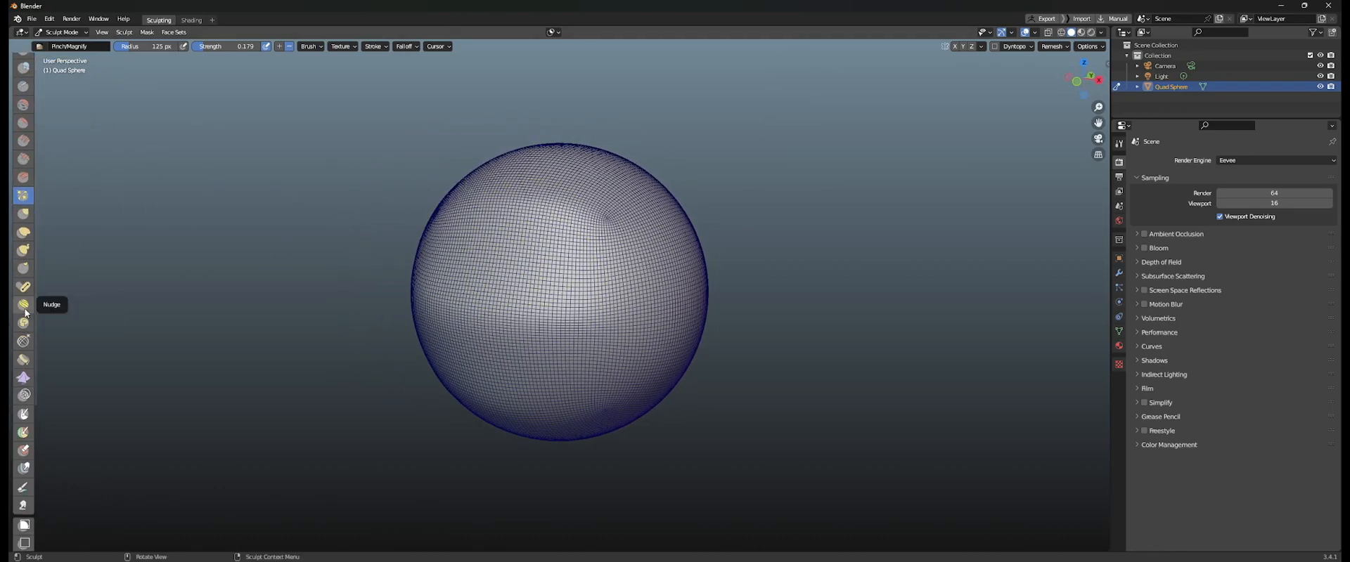
scroll(25, 316, down, 1)
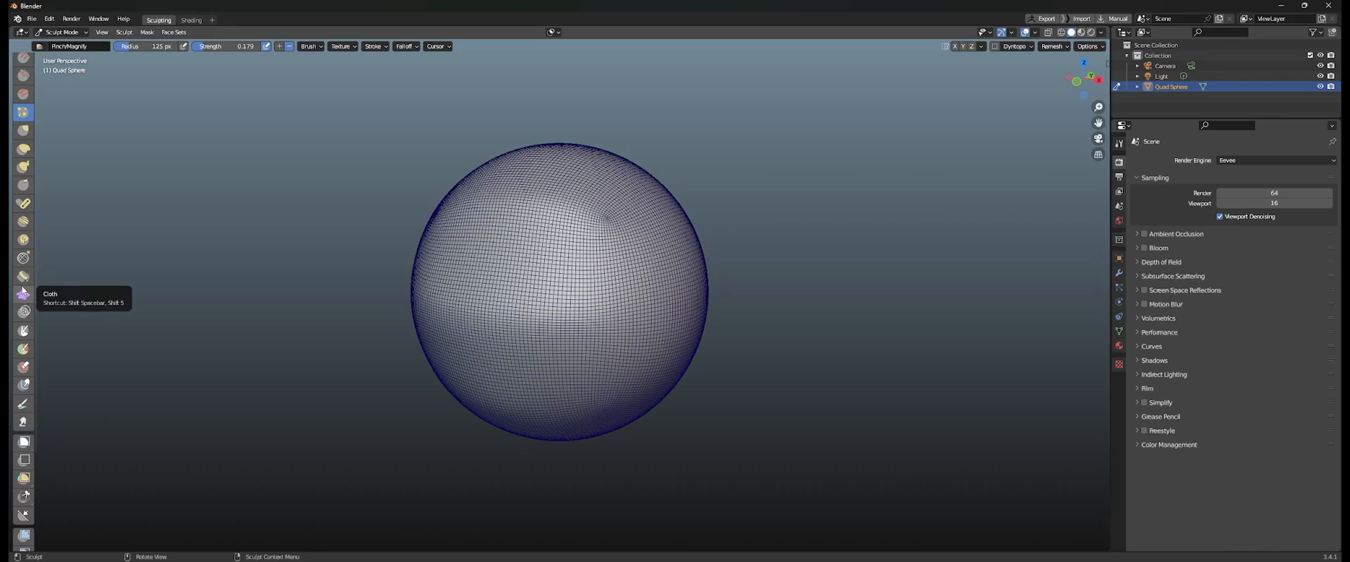
click(23, 293)
drag(489, 226, 485, 231)
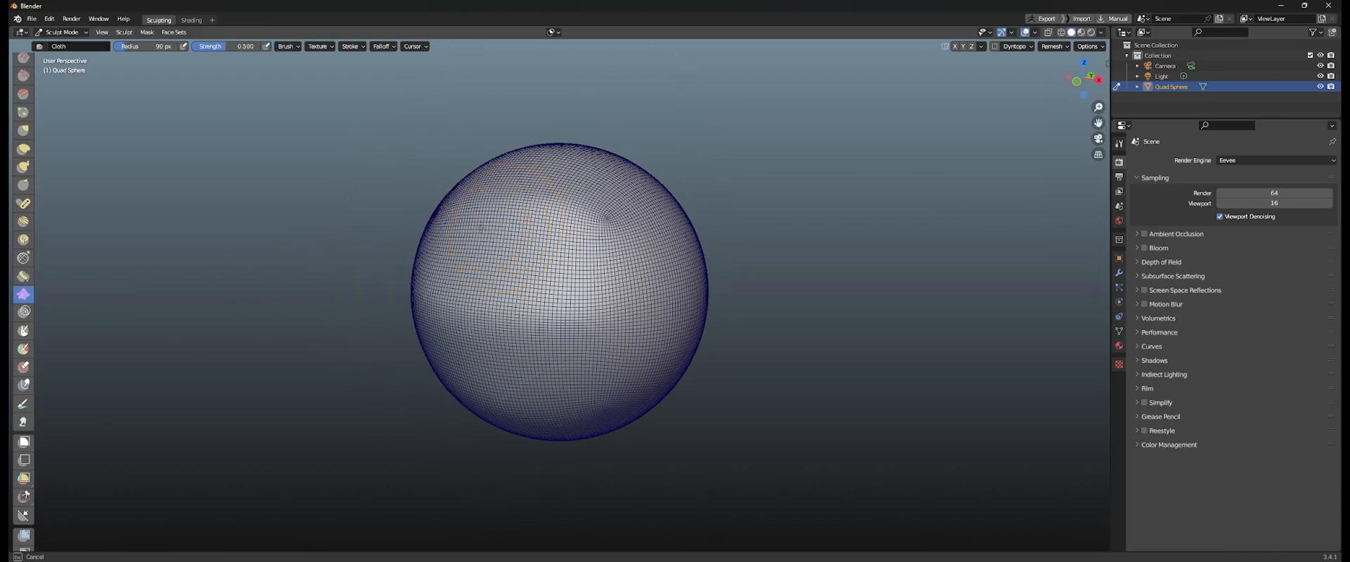
drag(428, 202, 453, 236)
mouse_move(443, 236)
middle_down()
mouse_move(524, 245)
mouse_move(531, 260)
middle_up()
mouse_move(524, 263)
mouse_down()
mouse_move(619, 288)
mouse_move(591, 288)
mouse_move(527, 337)
mouse_move(450, 352)
mouse_move(451, 281)
mouse_up()
middle_drag(452, 283, 432, 281)
mouse_move(498, 271)
mouse_down()
mouse_move(449, 288)
mouse_move(569, 250)
mouse_up()
middle_drag(580, 249, 562, 268)
drag(561, 271, 523, 319)
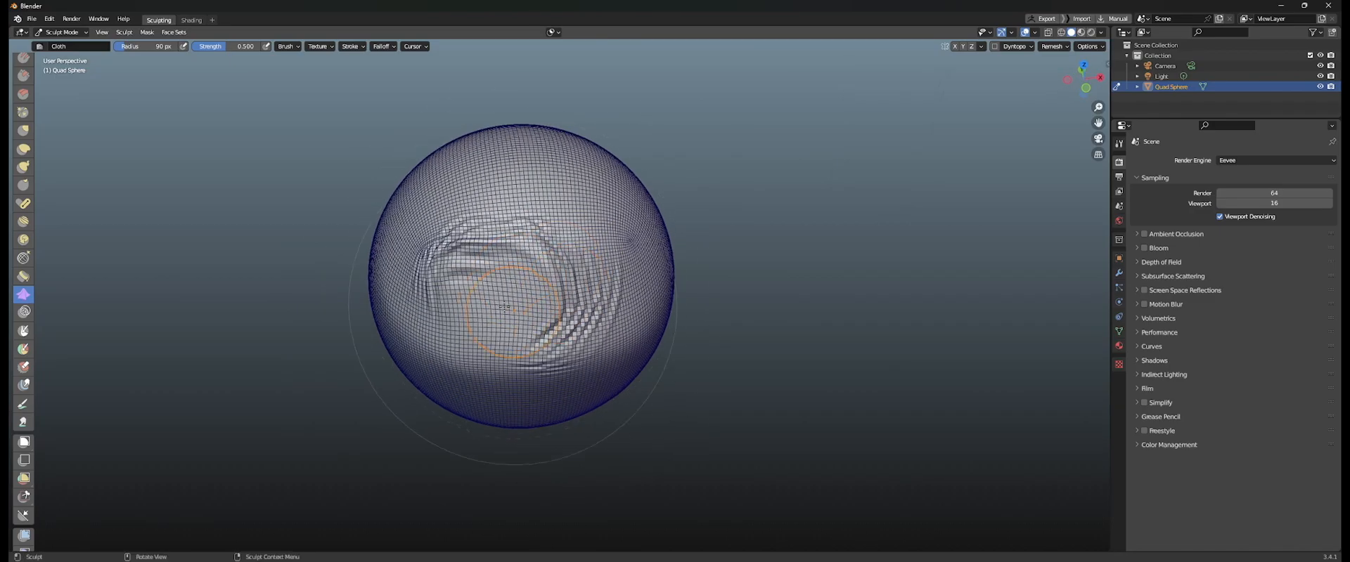
middle_drag(474, 336, 522, 317)
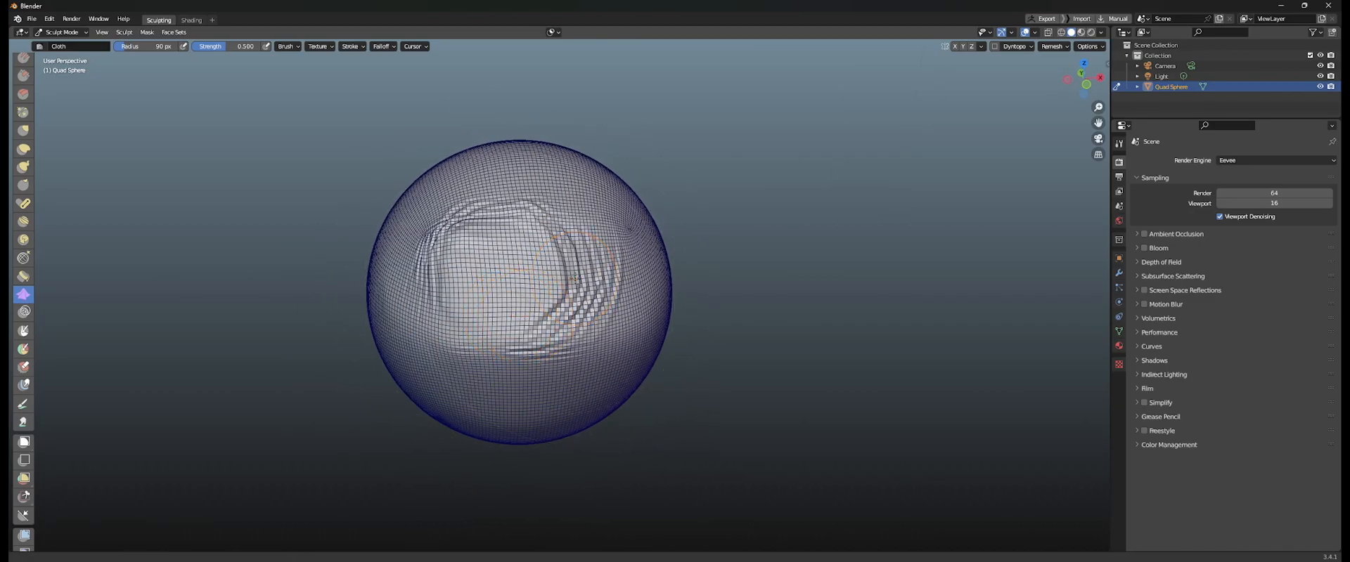
shift+middle_drag(575, 278, 581, 285)
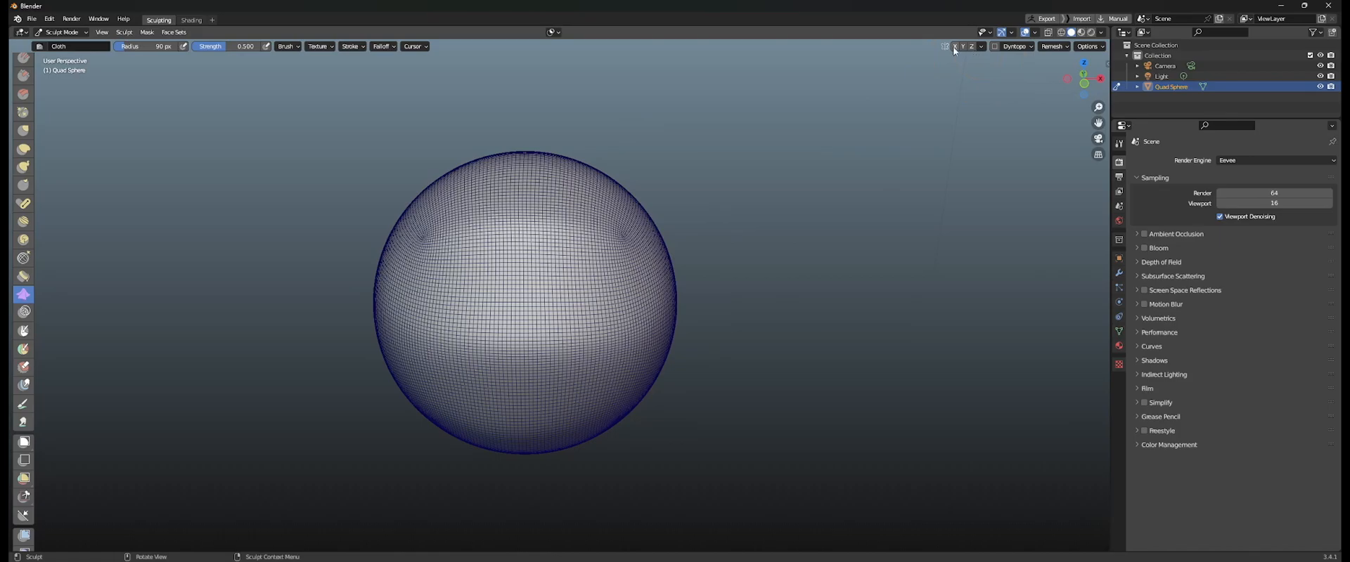
Enable X symmetry and test mirrored Cloth brush strokes on the sphere's front, undoing the strokes.
drag(578, 272, 584, 362)
scroll(626, 281, up, 3)
mouse_move(585, 363)
shift+middle_down()
mouse_move(615, 320)
mouse_move(745, 313)
mouse_move(559, 307)
shift+middle_up()
scroll(524, 234, down, 3)
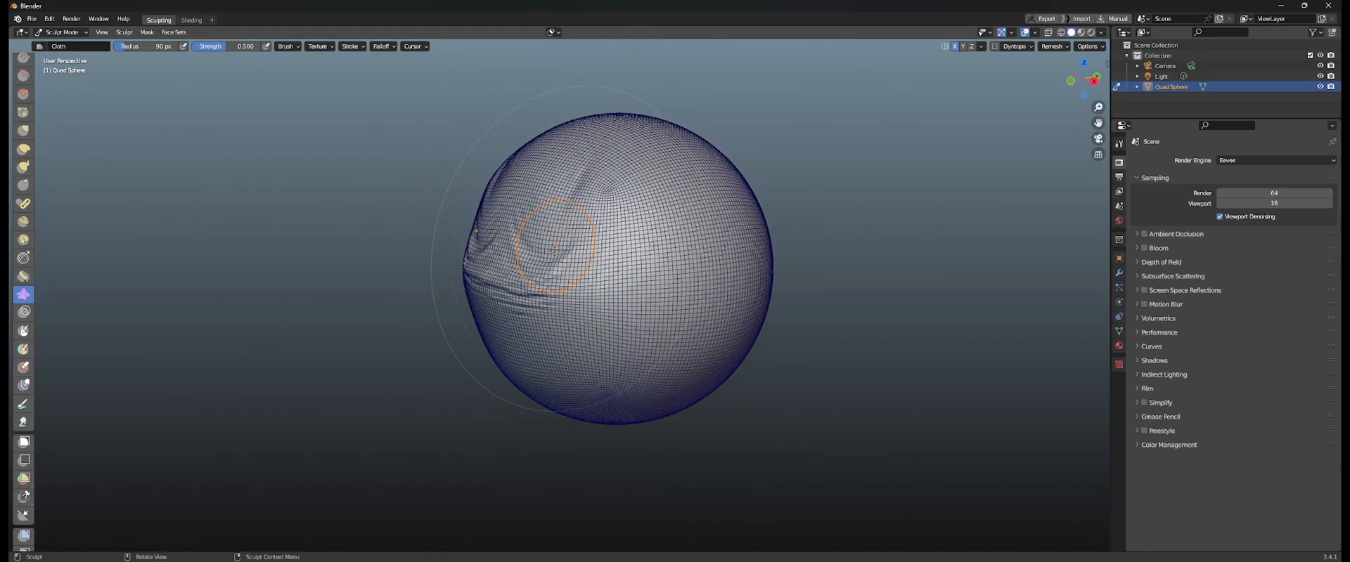
middle_drag(538, 260, 652, 287)
key(ctrl+z)
key(ctrl+z)
key(ctrl+z)
key(ctrl+z)
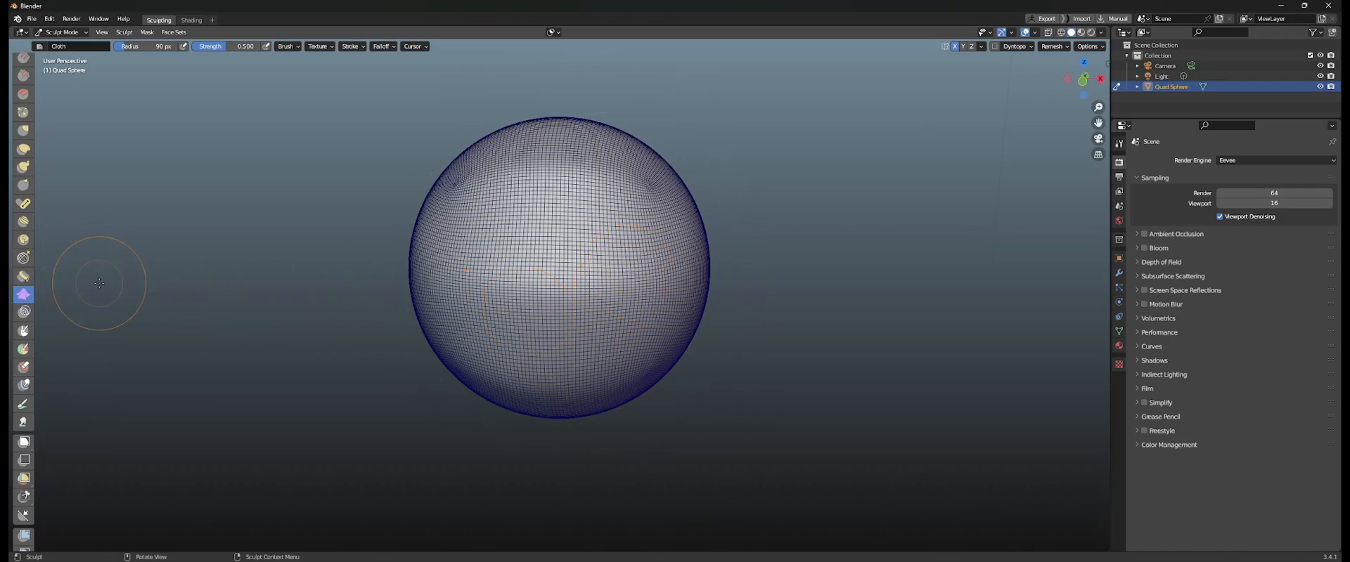
Select the Flatten/Contrast brush and test a short stroke on the sphere's front.
scroll(31, 327, down, 5)
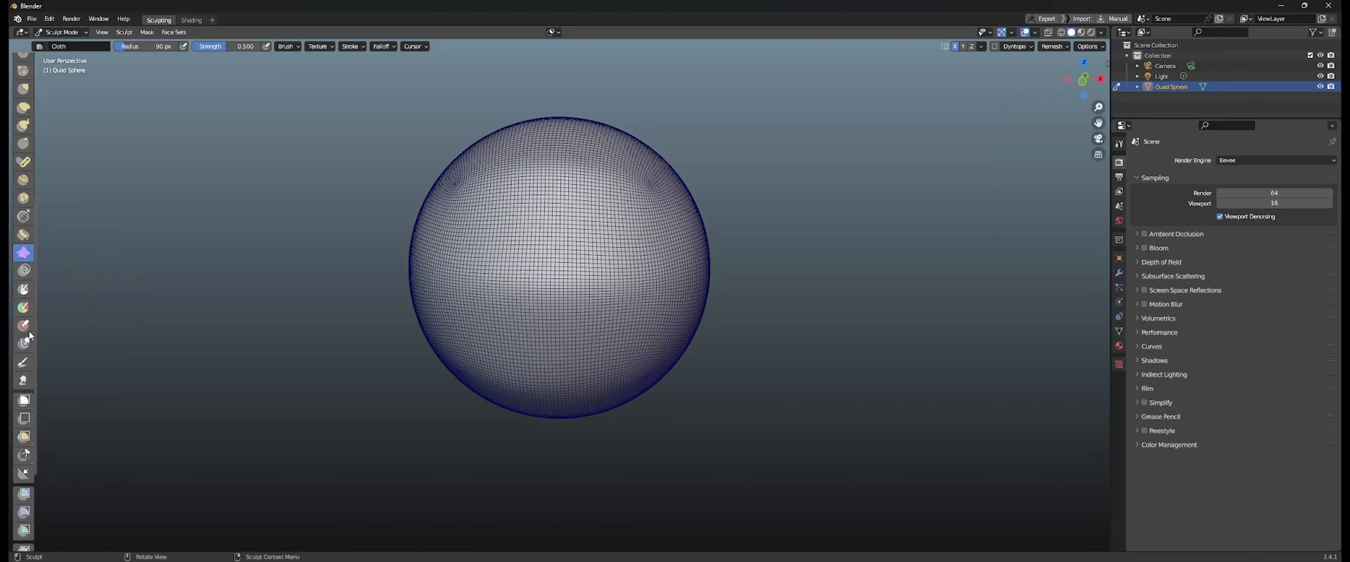
scroll(31, 332, up, 8)
scroll(31, 331, up, 3)
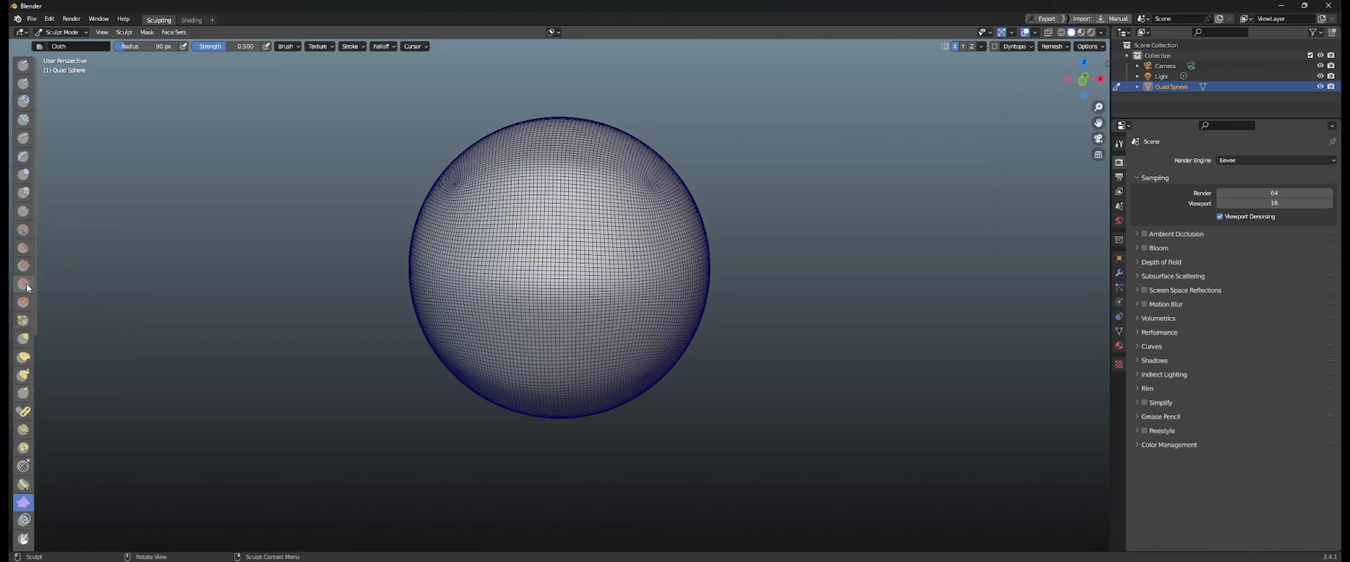
click(26, 249)
shift+middle_drag(506, 219, 491, 247)
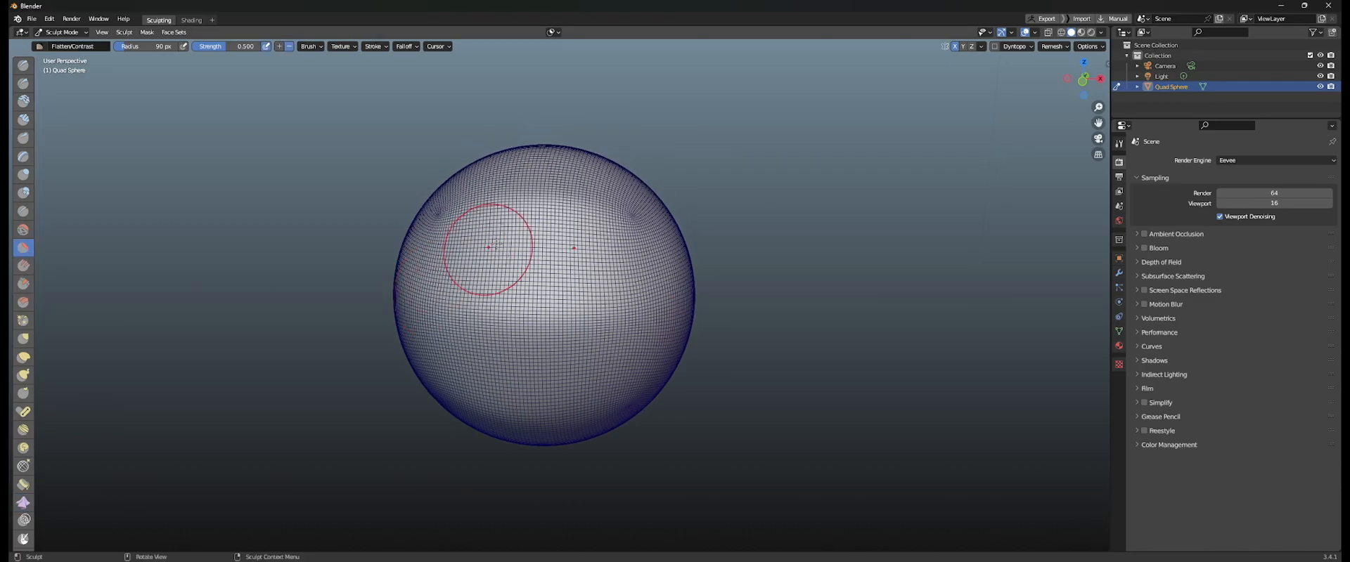
mouse_move(617, 303)
mouse_down()
mouse_move(534, 343)
mouse_move(597, 304)
mouse_up()
Test a mirrored Clay Thumb stroke on the sphere's front and undo it.
click(25, 144)
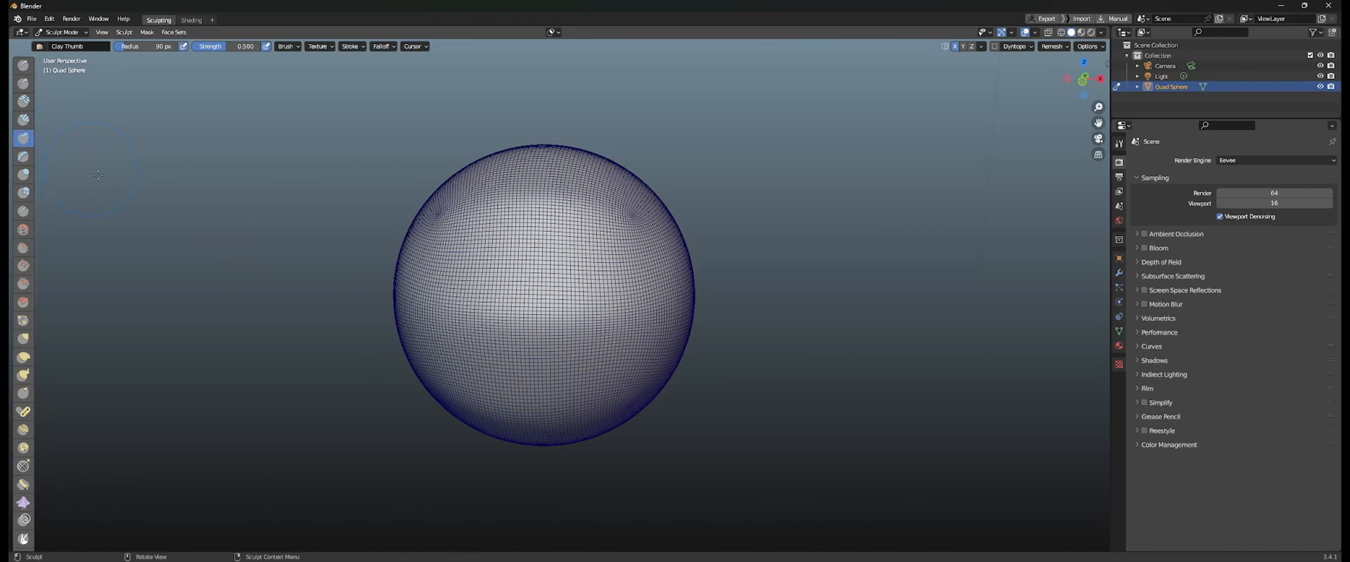
shift+middle_drag(510, 253, 496, 266)
mouse_move(495, 266)
mouse_down()
mouse_move(425, 268)
mouse_move(411, 294)
mouse_up()
key(ctrl+z)
Enlarge the Clay Thumb radius to 128 px and try mirrored strokes outward across the sphere's front, undoing them.
middle_drag(464, 281, 477, 283)
key(f)
click(497, 277)
mouse_move(497, 277)
mouse_down()
mouse_move(413, 287)
mouse_move(485, 281)
mouse_move(431, 296)
mouse_up()
key(ctrl+z)
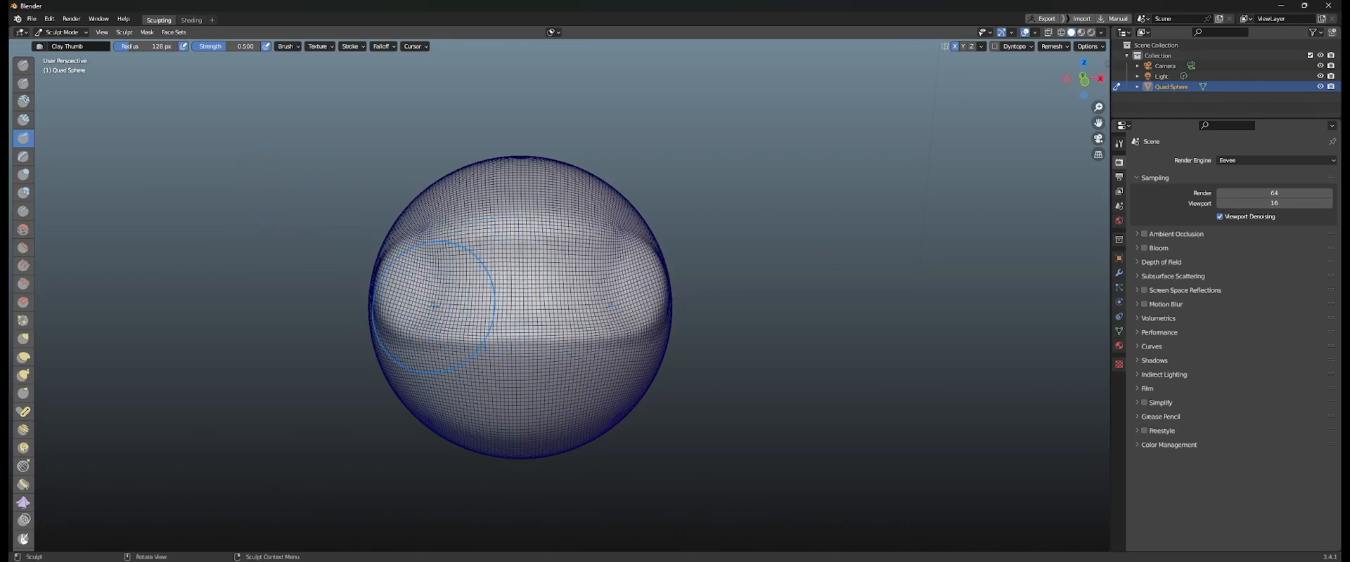
key(ctrl+z)
middle_drag(468, 295, 501, 296)
drag(507, 295, 424, 299)
shift+middle_drag(428, 296, 452, 283)
scroll(478, 281, up, 1)
key(ctrl+z)
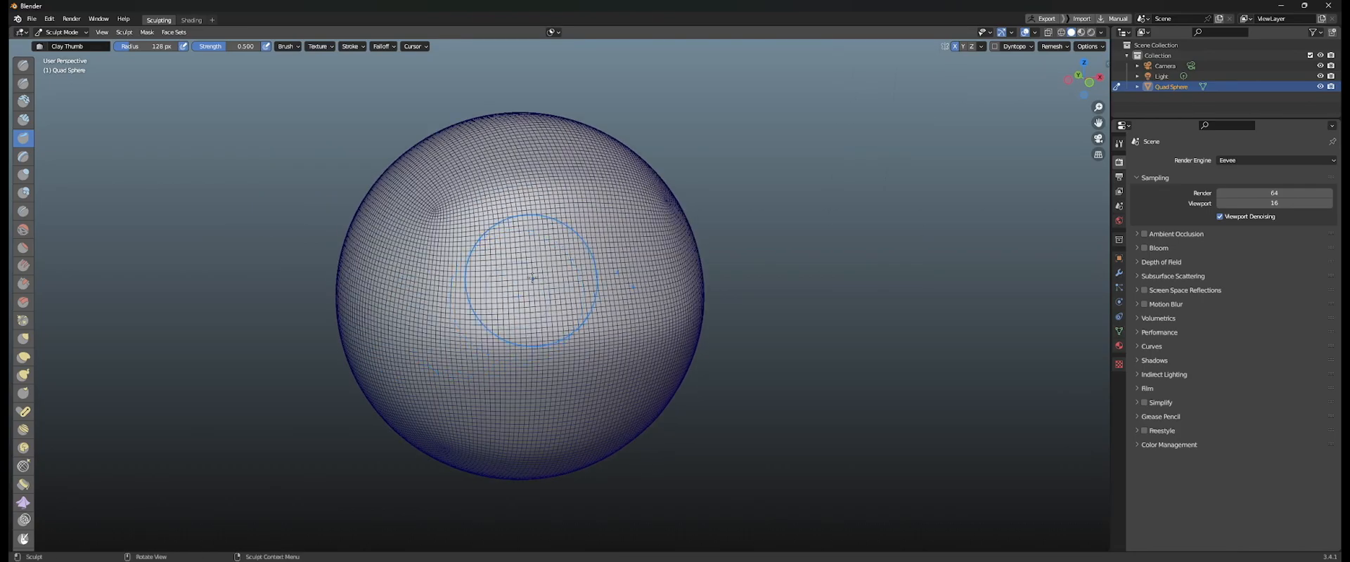
Hide the wireframe overlay and view the Clay Thumb deformation from the sphere's side.
click(1034, 32)
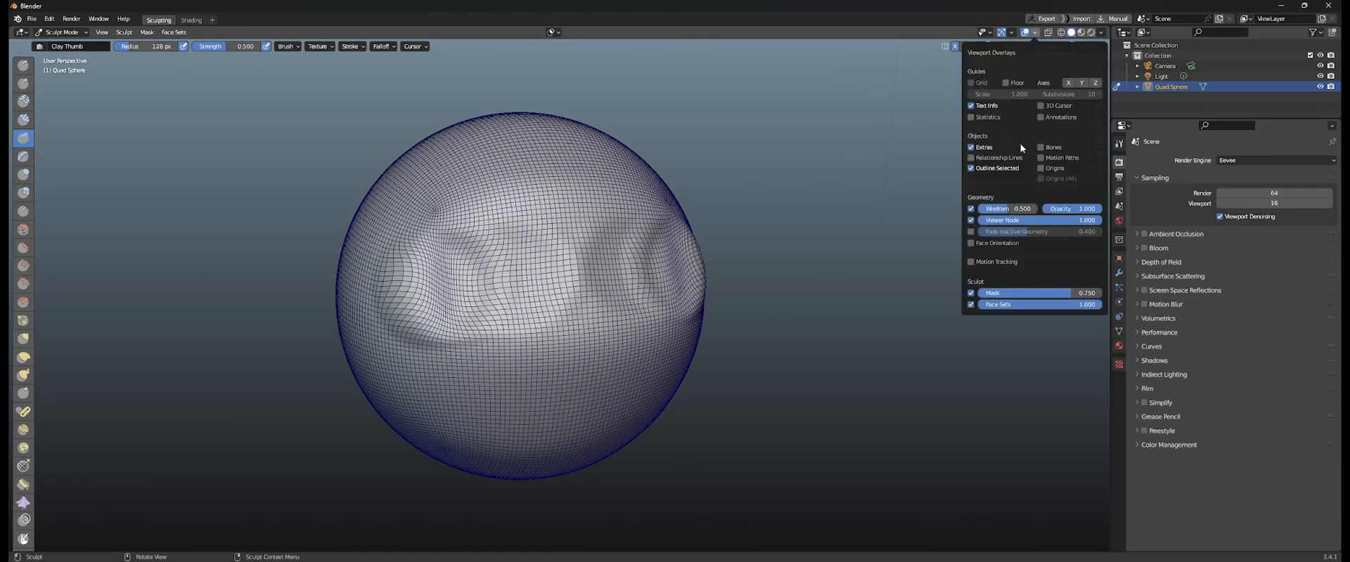
click(973, 209)
mouse_move(859, 247)
middle_down()
mouse_move(635, 268)
mouse_move(634, 292)
middle_up()
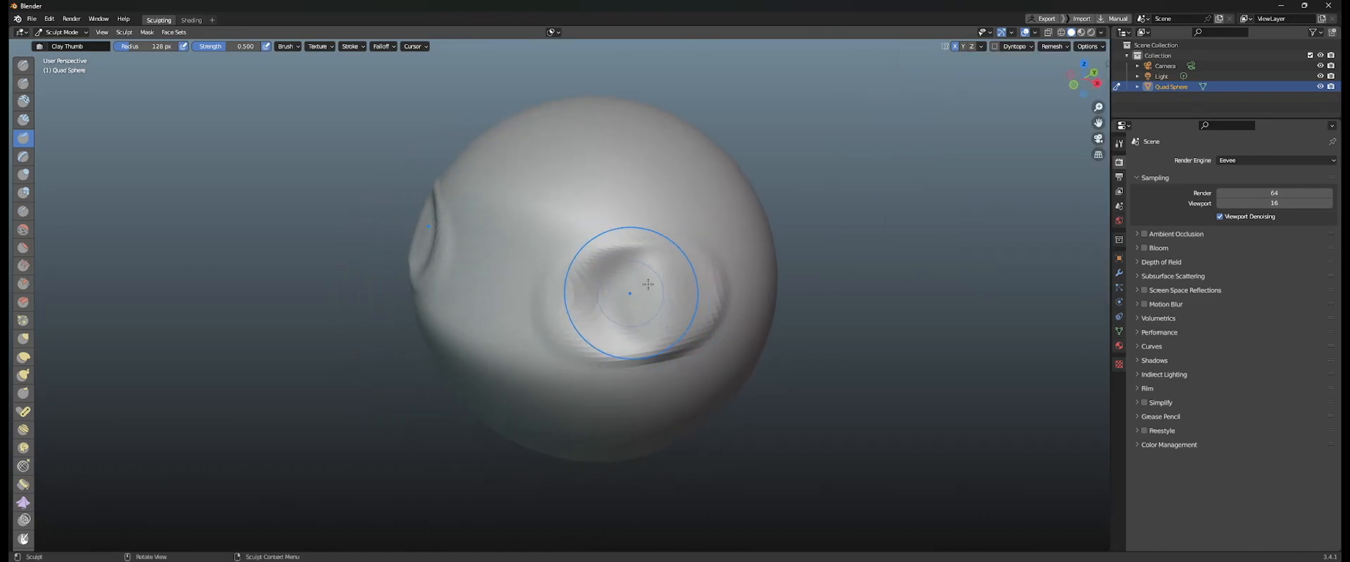
Try overlapping Clay Thumb strokes on the sphere's side, and undo them.
drag(608, 295, 603, 334)
middle_drag(573, 348, 596, 352)
drag(596, 352, 647, 352)
middle_drag(647, 352, 615, 346)
drag(608, 330, 647, 339)
middle_drag(647, 339, 614, 301)
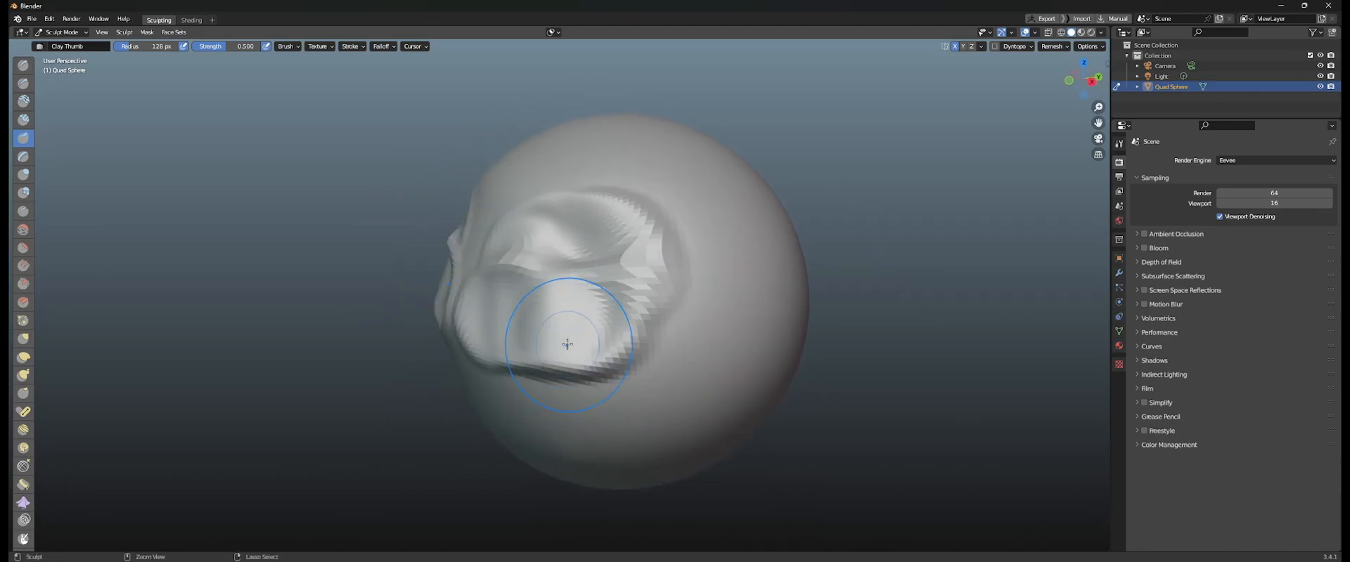
key(ctrl+z)
key(ctrl+z)
key(ctrl+z)
Test long strokes across the sphere with the Clay Strips brush at strength 0.600, and undo them.
middle_drag(508, 305, 577, 305)
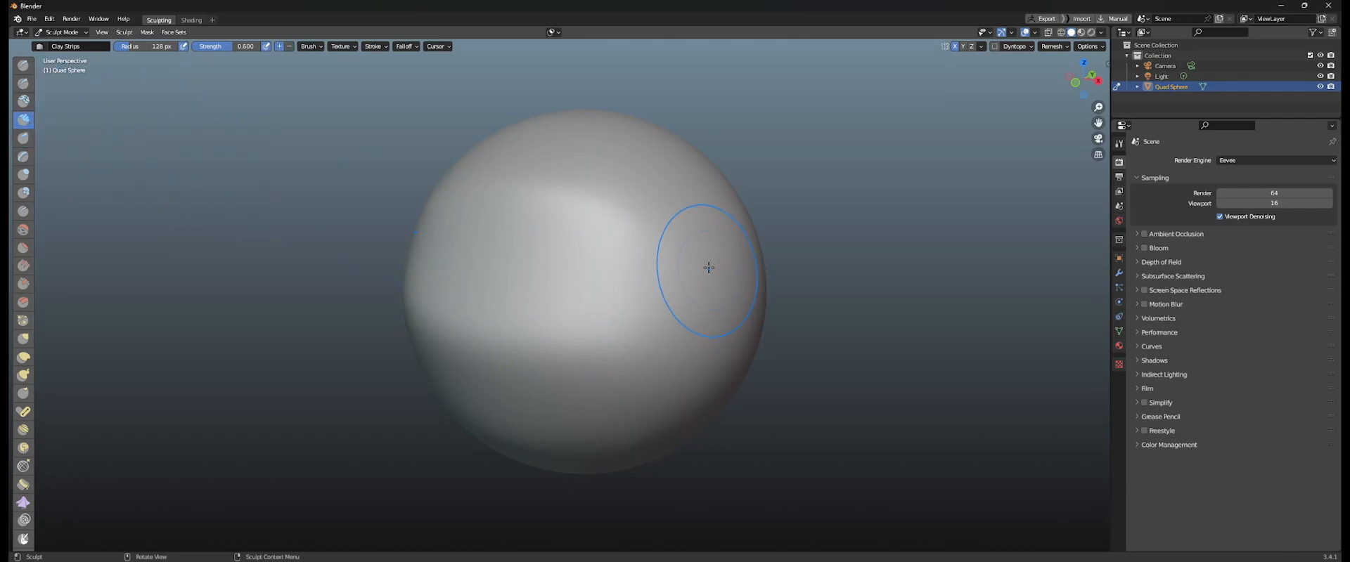
drag(709, 271, 478, 275)
mouse_move(485, 320)
mouse_down()
mouse_move(675, 359)
mouse_move(619, 393)
mouse_up()
middle_drag(636, 412, 659, 380)
key(ctrl+z)
key(ctrl+z)
Try stacked Clay Strips strokes over the sphere's front and side, undoing them all.
drag(661, 318, 587, 337)
drag(651, 238, 578, 271)
middle_drag(615, 317, 643, 341)
drag(633, 205, 540, 184)
middle_drag(492, 225, 573, 263)
mouse_move(517, 298)
mouse_down()
mouse_move(401, 327)
mouse_move(450, 351)
mouse_up()
middle_drag(450, 411, 473, 338)
key(ctrl+z)
key(ctrl+z)
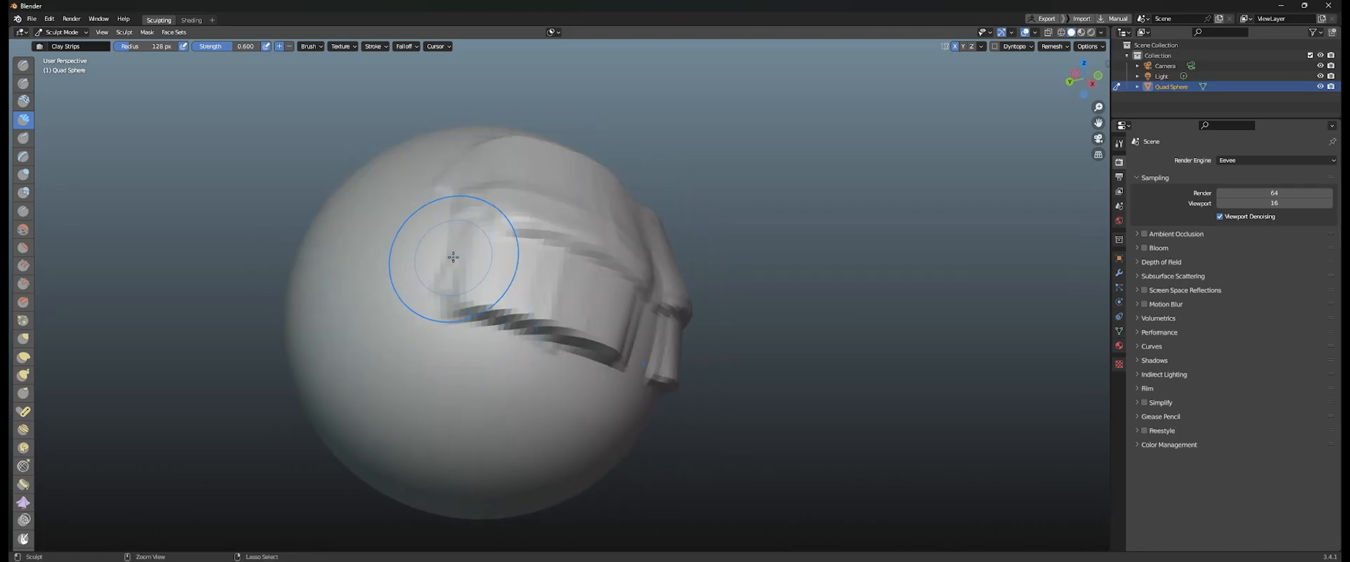
key(ctrl+z)
key(ctrl+z)
key(ctrl+z)
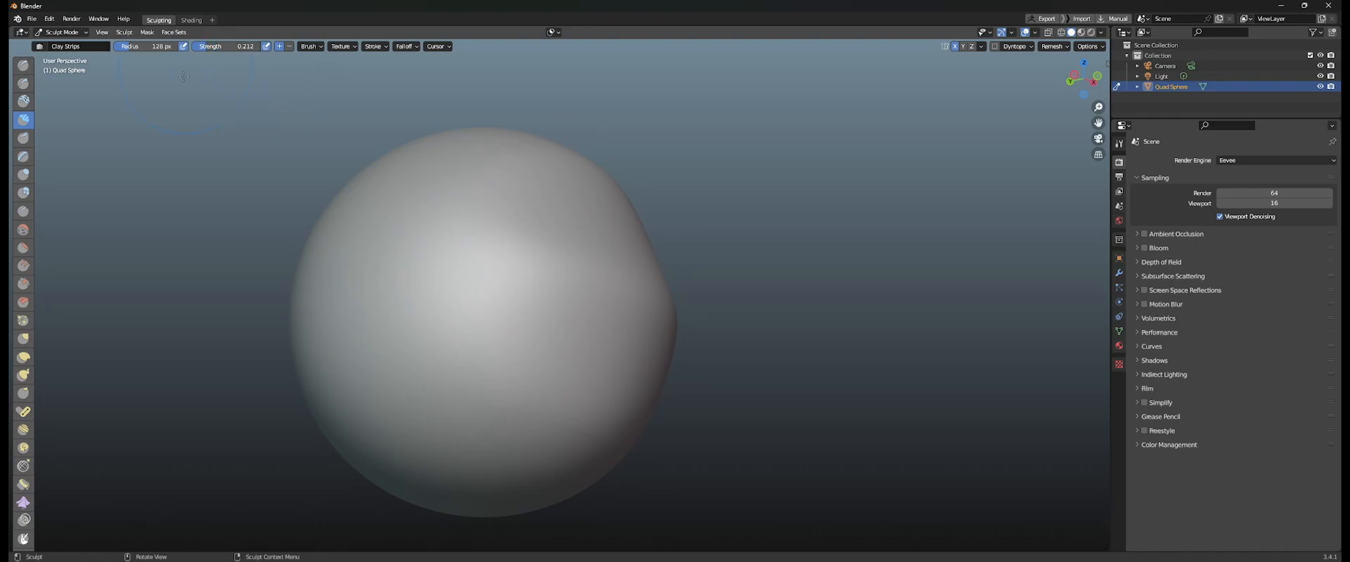
Layer Clay Strips strokes across the sphere's front at strength 0.212 and undo them.
middle_drag(486, 236, 378, 269)
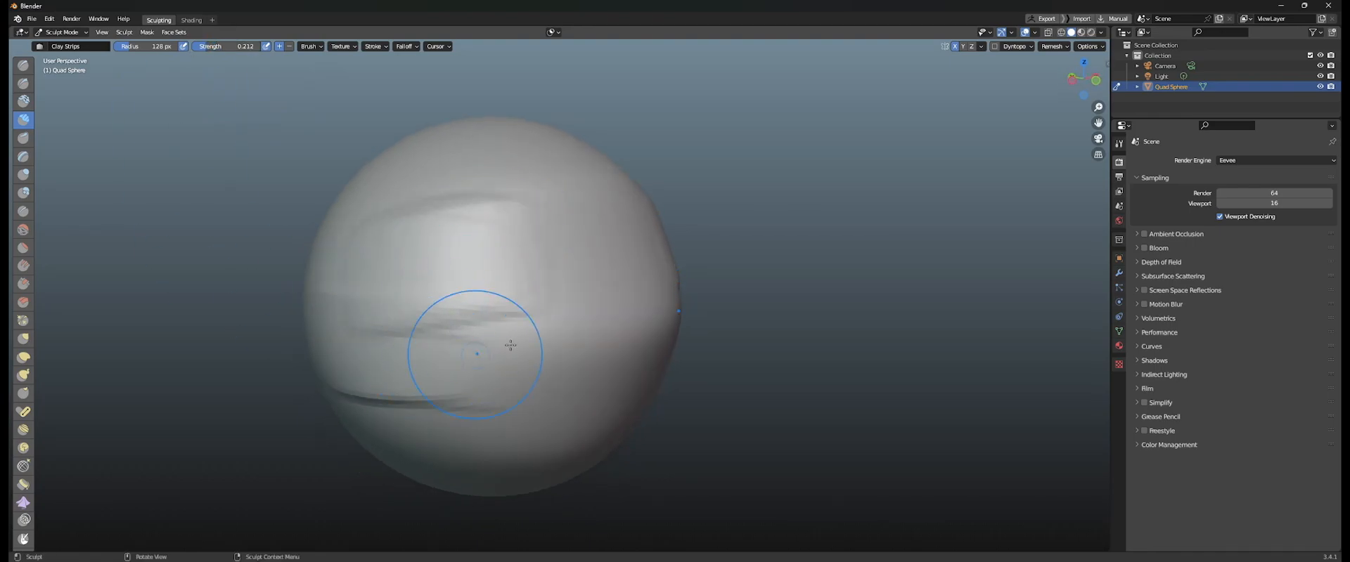
middle_drag(481, 380, 484, 293)
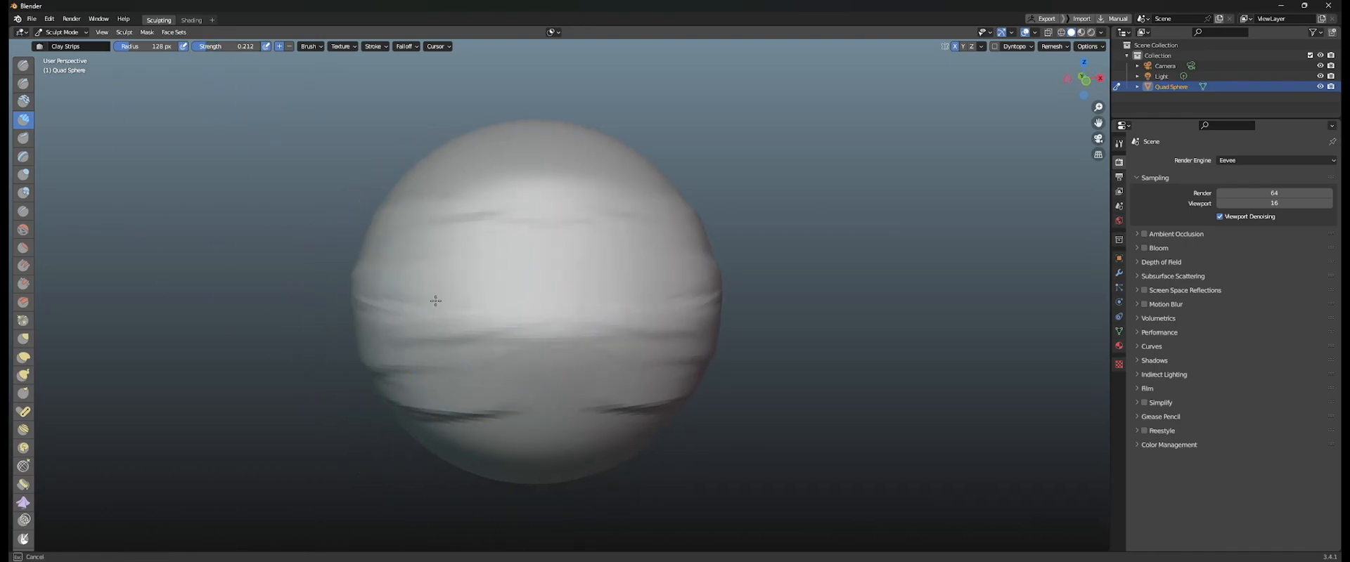
middle_drag(468, 359, 479, 374)
mouse_move(524, 213)
middle_down()
mouse_move(467, 301)
mouse_move(541, 361)
middle_up()
mouse_move(611, 381)
middle_down()
mouse_move(587, 310)
mouse_move(661, 305)
middle_up()
middle_drag(706, 265, 616, 268)
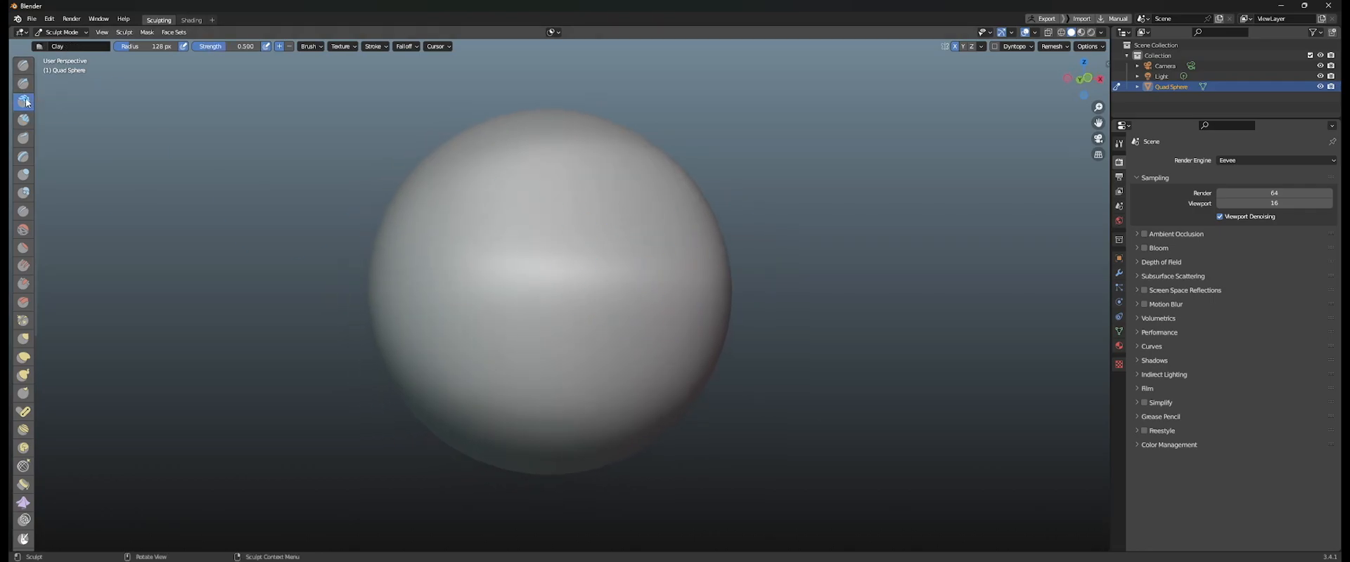
Try Clay brush strokes across the sphere's front at two brush sizes with strength 0.500, and undo them.
mouse_move(592, 254)
middle_down()
mouse_move(551, 235)
mouse_move(587, 232)
mouse_move(346, 347)
mouse_move(609, 184)
mouse_move(445, 301)
mouse_move(609, 170)
mouse_move(605, 255)
middle_up()
drag(606, 255, 344, 315)
key(ctrl+z)
key(ctrl+z)
key(f)
click(599, 285)
drag(562, 210, 432, 218)
mouse_move(583, 267)
middle_down()
mouse_move(477, 243)
mouse_move(557, 274)
middle_up()
key(ctrl+z)
key(ctrl+z)
Switch to the Grab brush, enlarge it, and pull the sphere's lower part downward into an elongated shape.
key(f)
click(612, 242)
key(g)
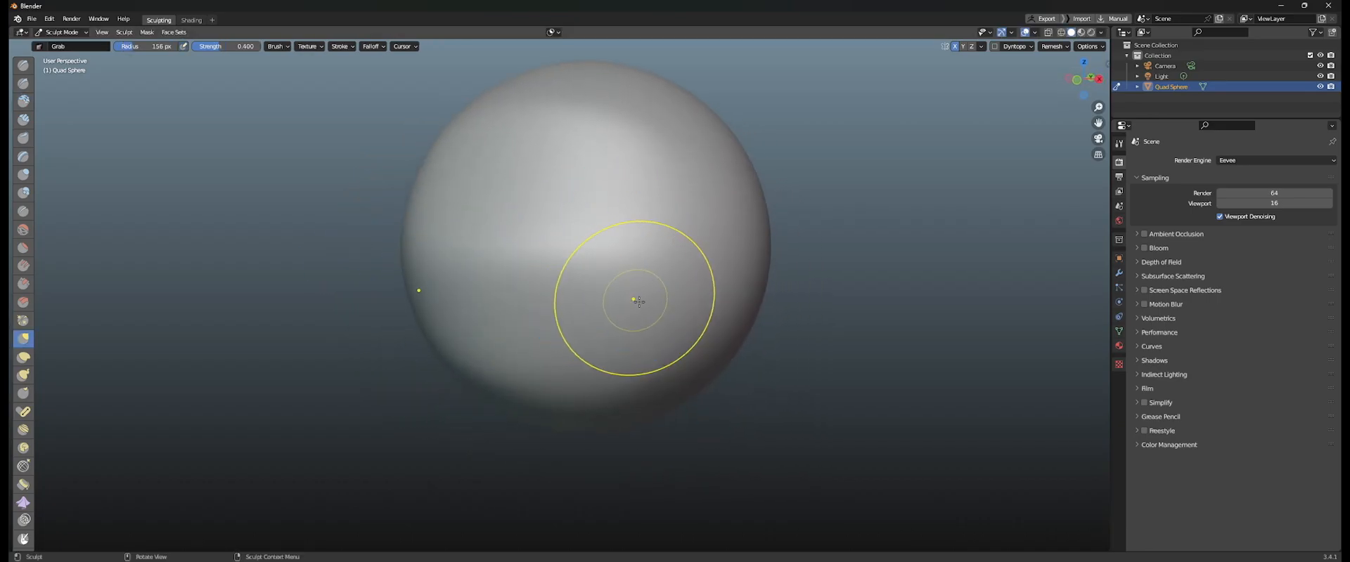
shift+middle_drag(665, 357, 660, 284)
key(f)
click(813, 288)
mouse_move(575, 335)
mouse_down()
mouse_move(623, 376)
mouse_move(628, 411)
mouse_up()
drag(527, 355, 529, 457)
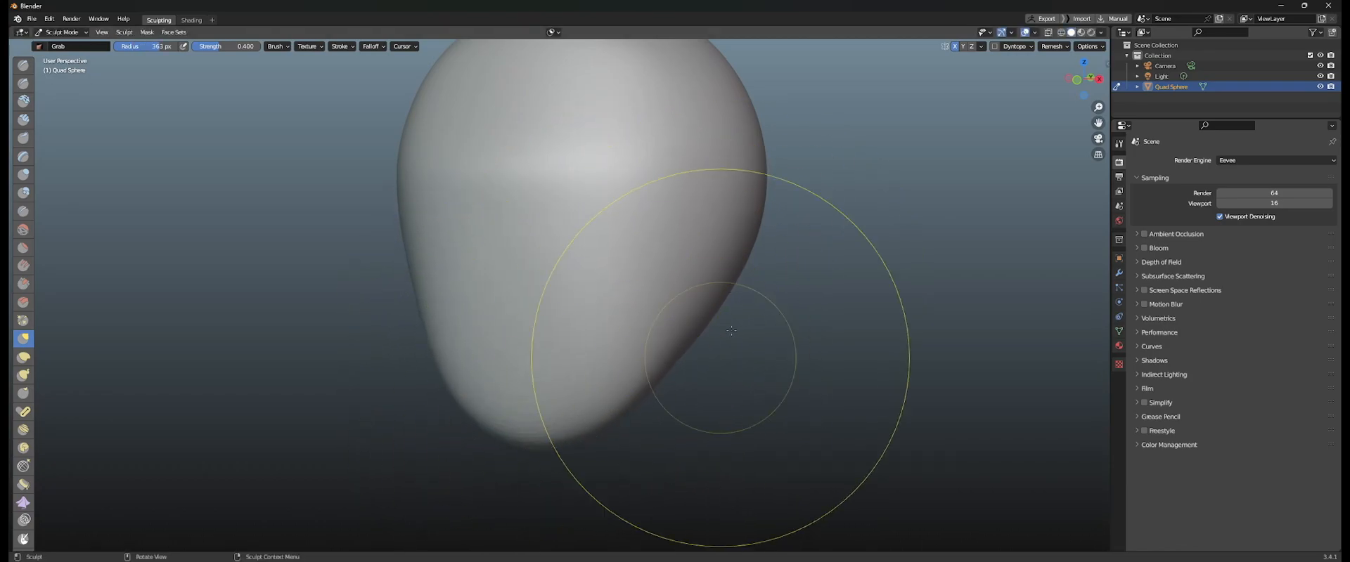
Reshape the lower sides with Grab strokes and pull the underside down into a tapered chin with a 271 px radius.
drag(654, 340, 697, 352)
middle_drag(697, 352, 720, 287)
drag(717, 286, 728, 246)
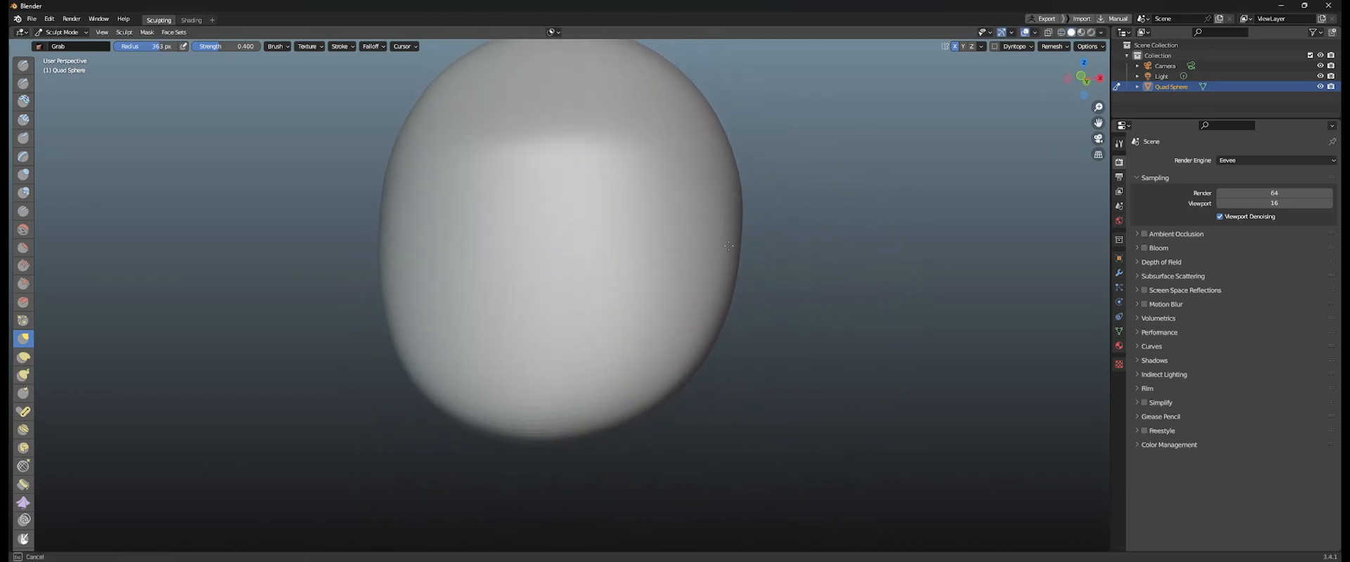
middle_drag(726, 247, 706, 300)
drag(688, 372, 643, 336)
middle_drag(710, 302, 745, 362)
key(f)
click(807, 362)
drag(616, 362, 613, 443)
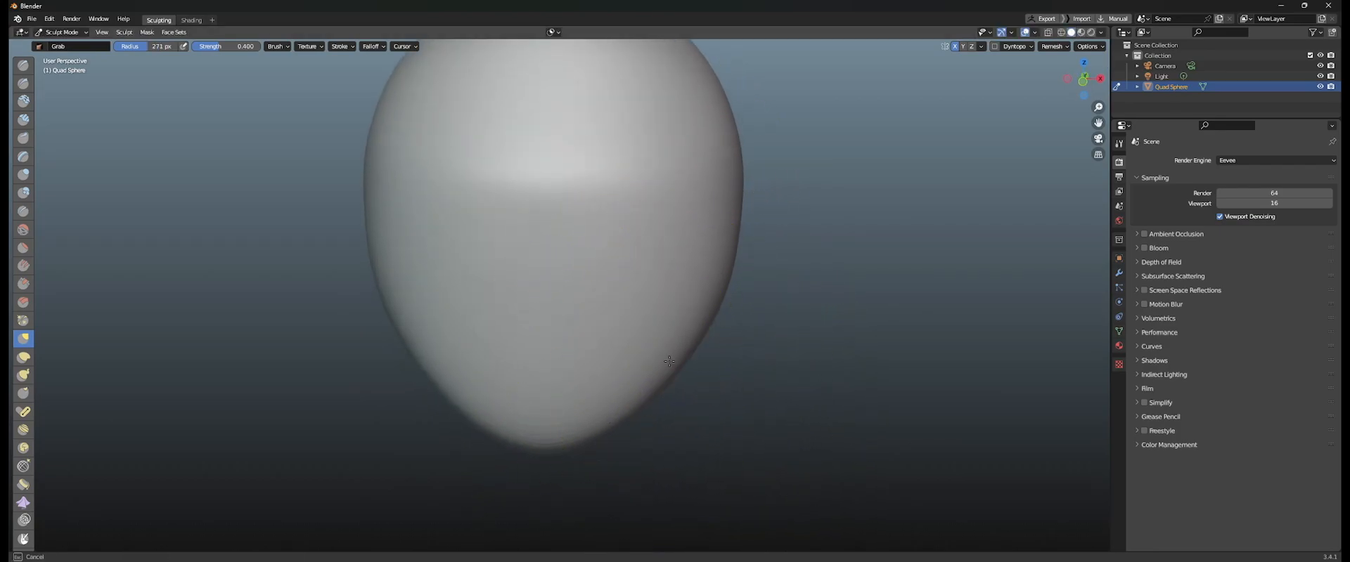
Set the viewport shading to a skin-toned MatCap with a dark Viewport background colour.
click(1097, 32)
click(1105, 95)
click(1077, 144)
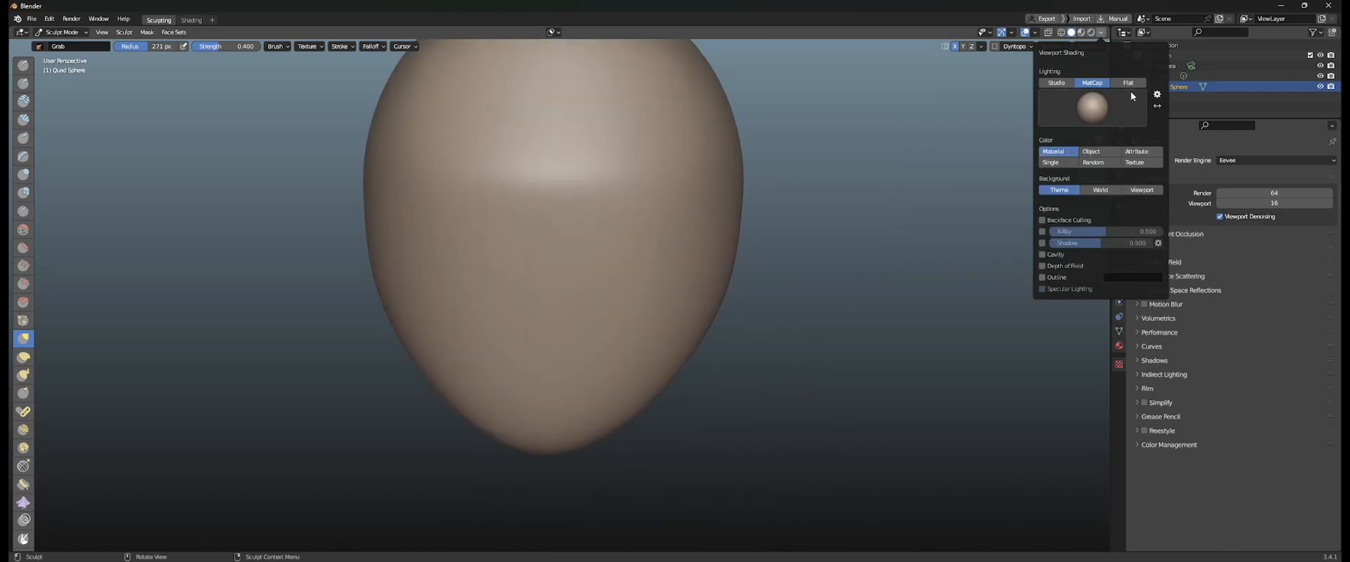
click(1141, 189)
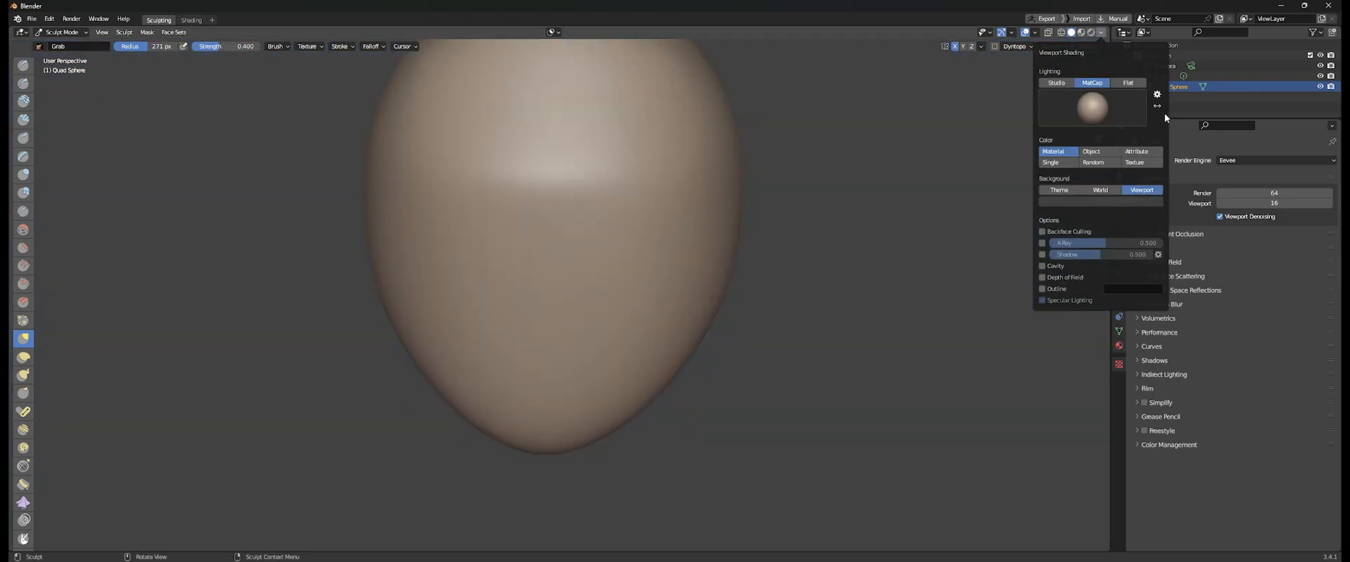
click(1125, 202)
drag(1129, 121, 1129, 128)
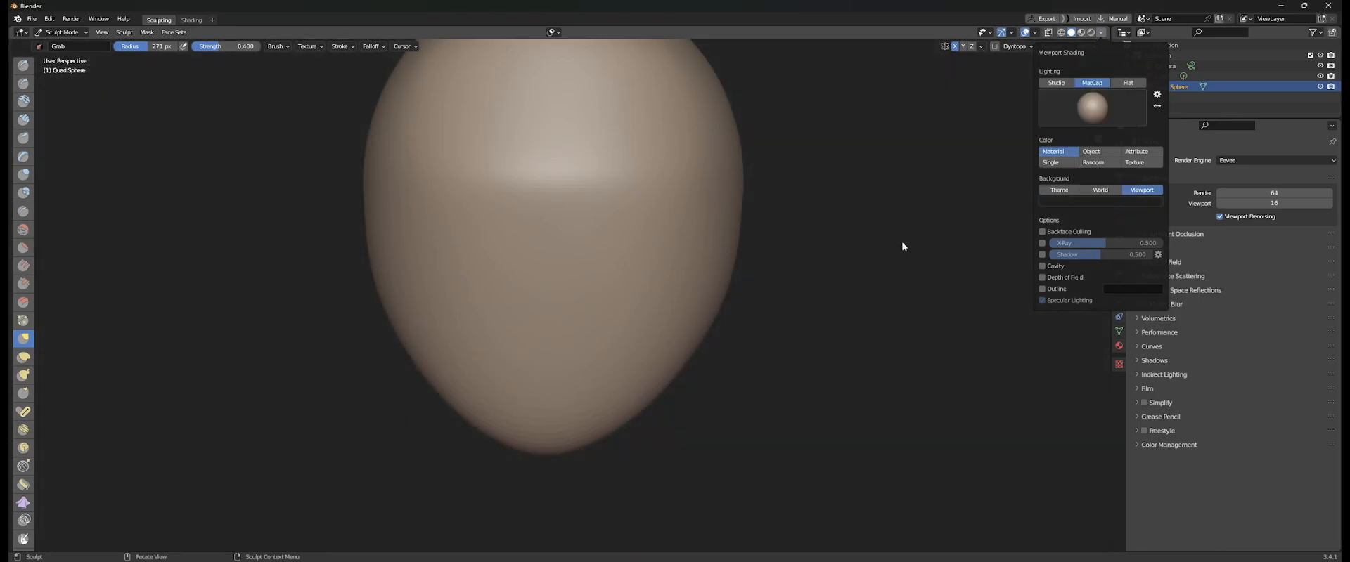
Refine the head's side contour with short Grab strokes from a rotated view.
shift+middle_drag(624, 366, 708, 338)
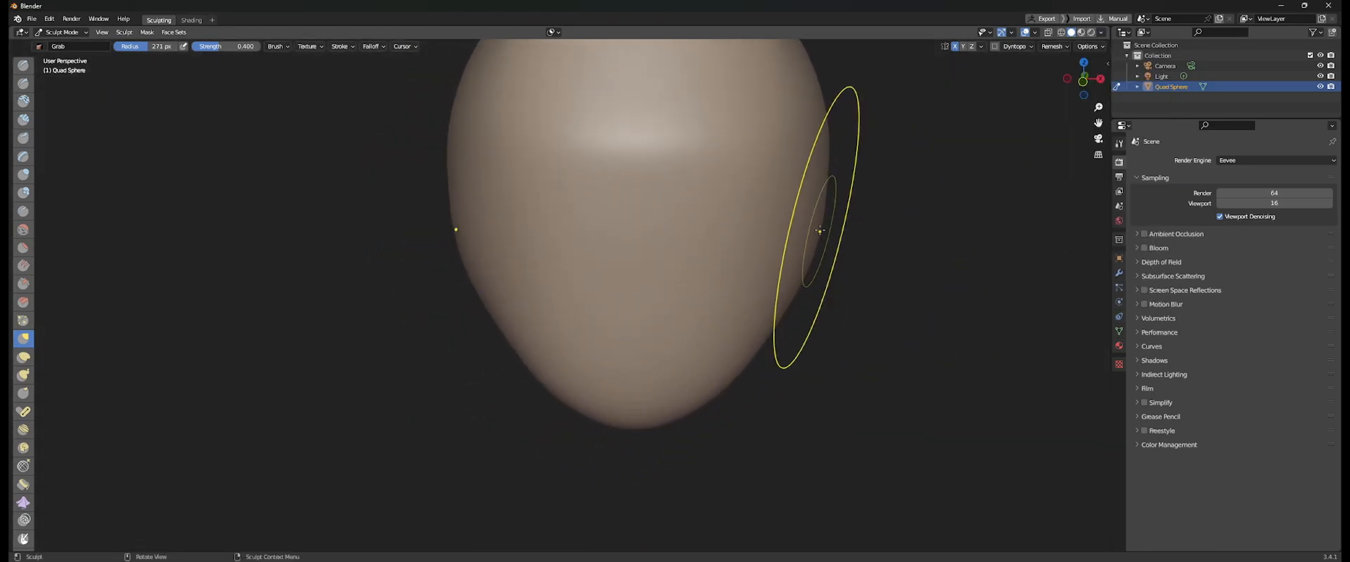
middle_drag(808, 298, 723, 255)
key(f)
click(766, 251)
middle_drag(562, 241, 539, 234)
drag(499, 230, 512, 239)
drag(521, 276, 532, 297)
Reduce the Grab brush radius to 179 px and adjust the contour on the upper side of the head.
key(f)
click(485, 274)
drag(509, 215, 521, 211)
middle_drag(525, 210, 547, 216)
key(f)
click(473, 211)
drag(516, 191, 517, 190)
Round the crown and forehead with short Grab strokes from the head's side.
middle_drag(542, 316, 634, 216)
mouse_move(640, 176)
mouse_down()
mouse_move(654, 169)
mouse_move(637, 162)
mouse_up()
drag(593, 121, 596, 118)
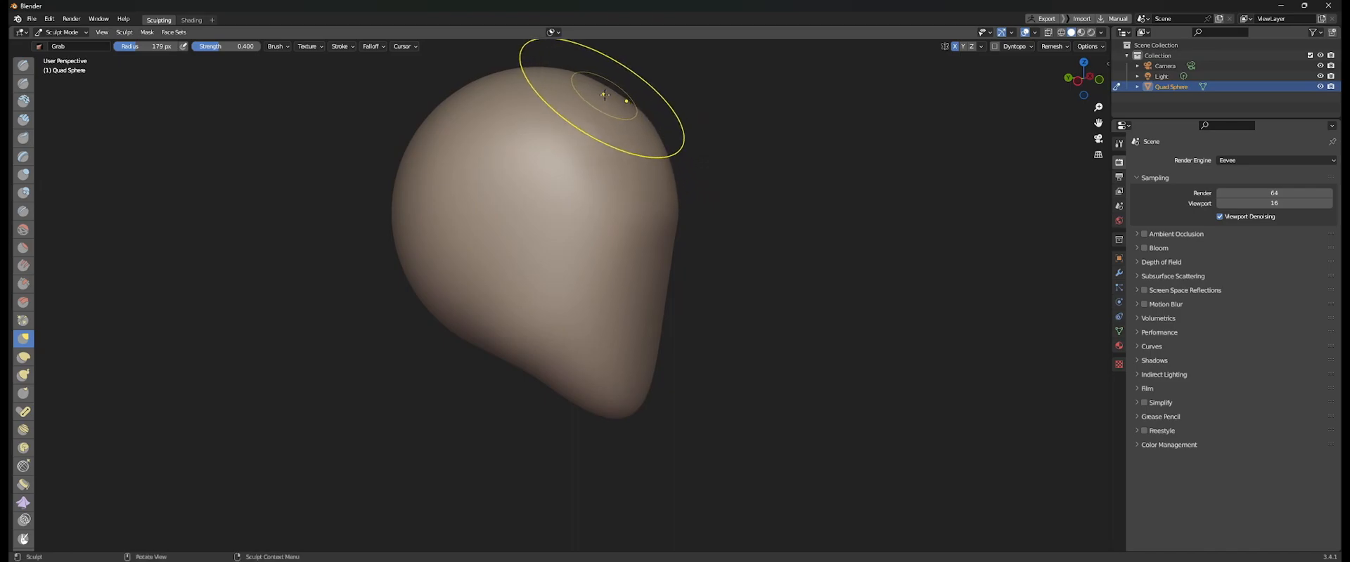
drag(522, 76, 517, 84)
shift+middle_drag(526, 97, 564, 156)
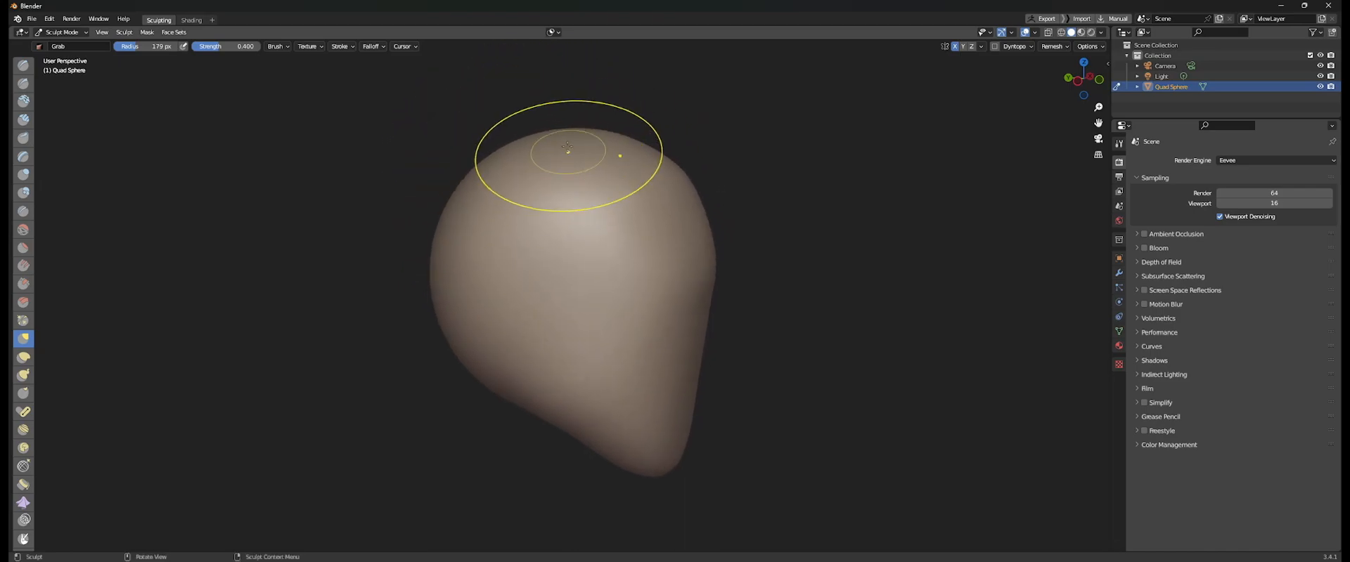
drag(532, 121, 532, 126)
drag(619, 187, 621, 188)
drag(682, 201, 671, 199)
Adjust the chin tip with Grab strokes, resizing the brush between them.
drag(676, 414, 674, 418)
shift+middle_drag(712, 406, 698, 340)
key(f)
click(764, 347)
drag(665, 360, 660, 337)
Set the Grab brush radius to 152 px and refine the profile of the face, forehead and crown.
key(f)
click(745, 362)
drag(703, 257, 703, 256)
drag(679, 117, 676, 123)
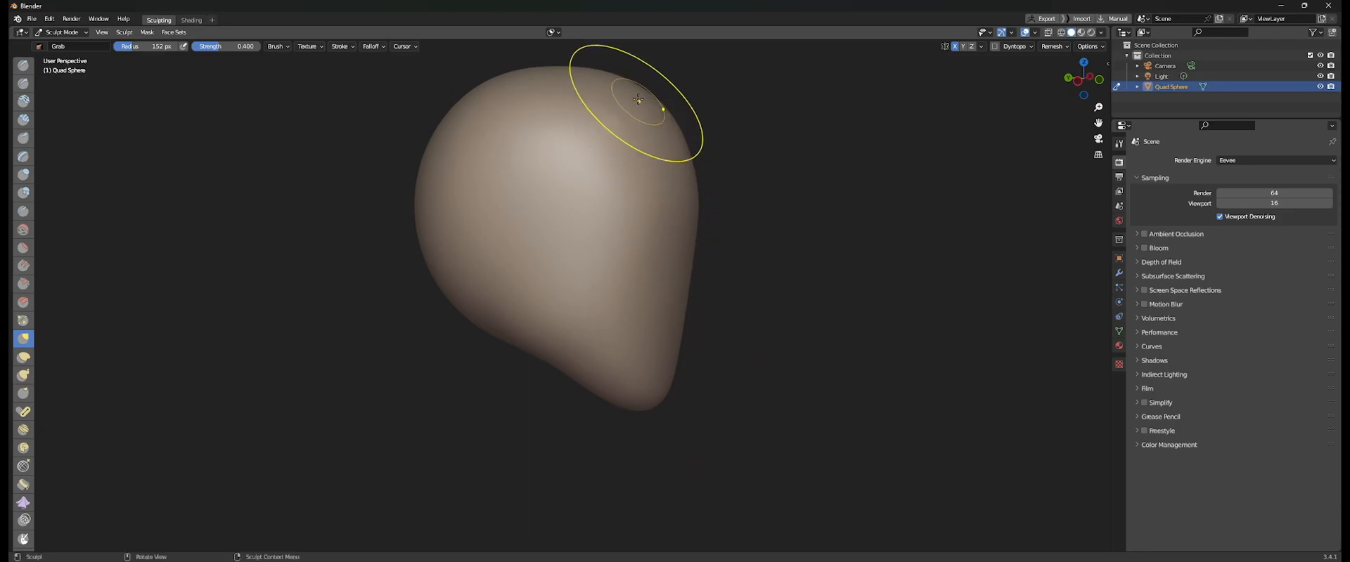
drag(613, 77, 612, 77)
middle_drag(522, 115, 541, 112)
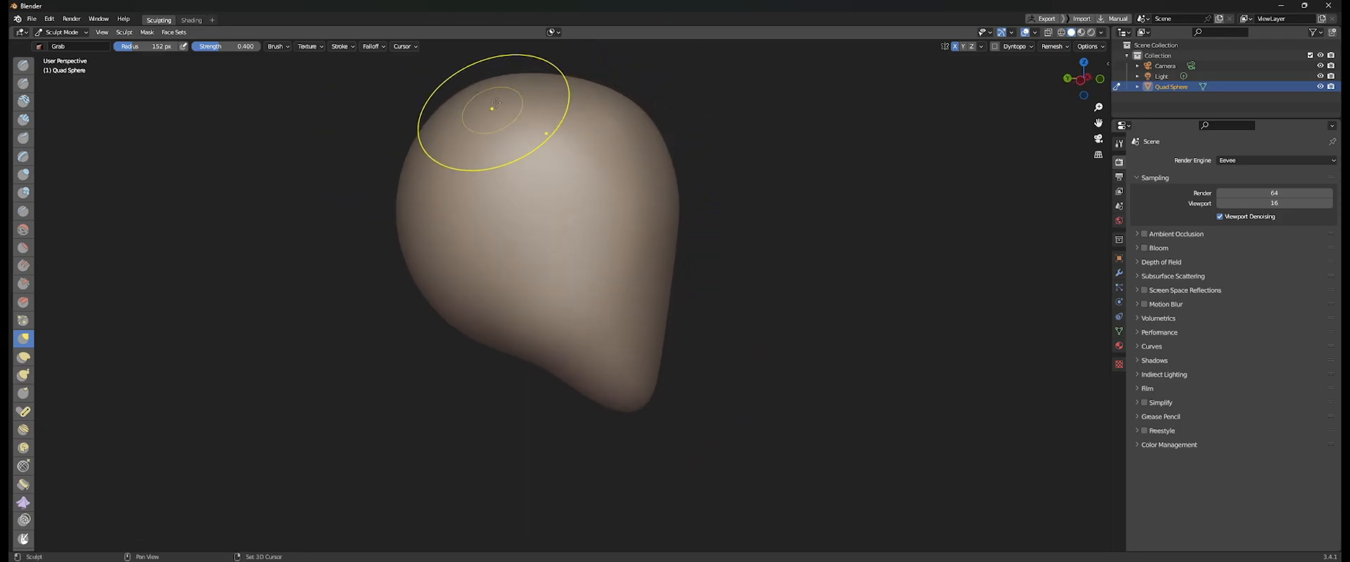
Push the underside behind the jaw upward and refine the chin and lower face with resized Grab strokes.
key(f)
click(487, 151)
drag(516, 351, 529, 316)
middle_drag(529, 343, 553, 328)
key(f)
click(530, 345)
drag(613, 402, 631, 392)
middle_drag(660, 320, 636, 322)
drag(667, 298, 651, 282)
Shape the jawline with Grab strokes on the side of the head, enlarging the brush radius to 218 px.
middle_drag(445, 335, 459, 330)
key(f)
click(505, 303)
mouse_move(533, 337)
mouse_down()
mouse_move(633, 382)
mouse_move(639, 369)
mouse_up()
middle_drag(639, 369, 671, 383)
drag(671, 384, 664, 382)
middle_drag(752, 371, 629, 373)
key(f)
click(735, 368)
drag(639, 373, 649, 364)
middle_drag(706, 338, 638, 337)
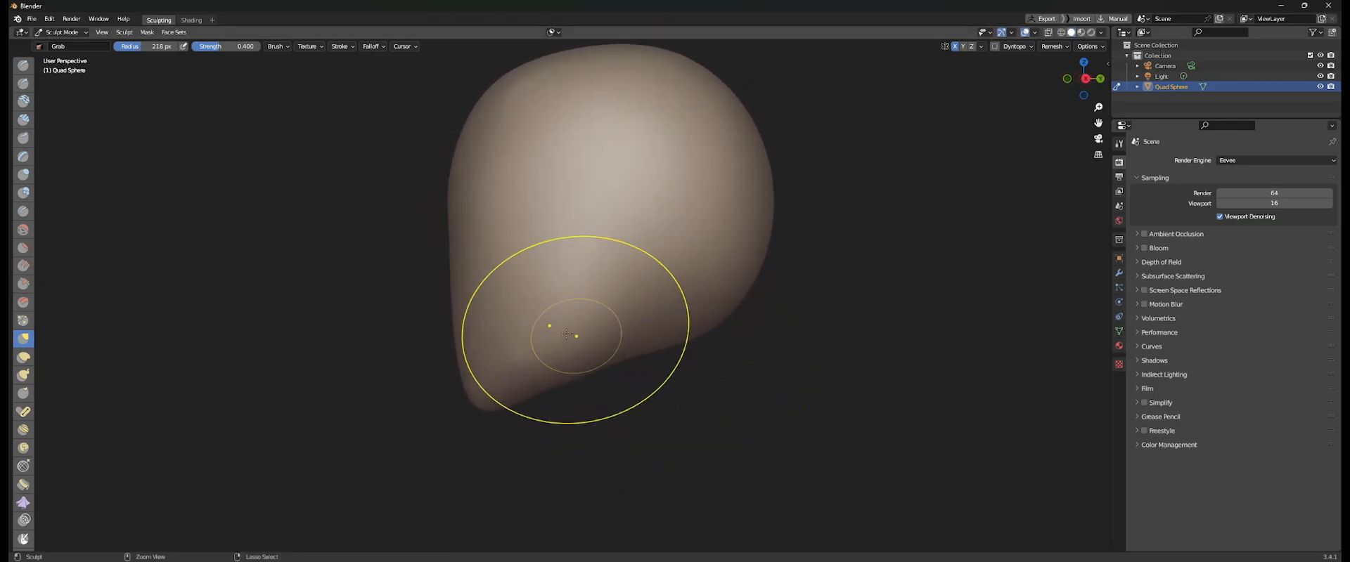
Check the head from several sides, set the Grab brush radius to 225 px, and adjust the side of the jaw.
key(f)
click(527, 375)
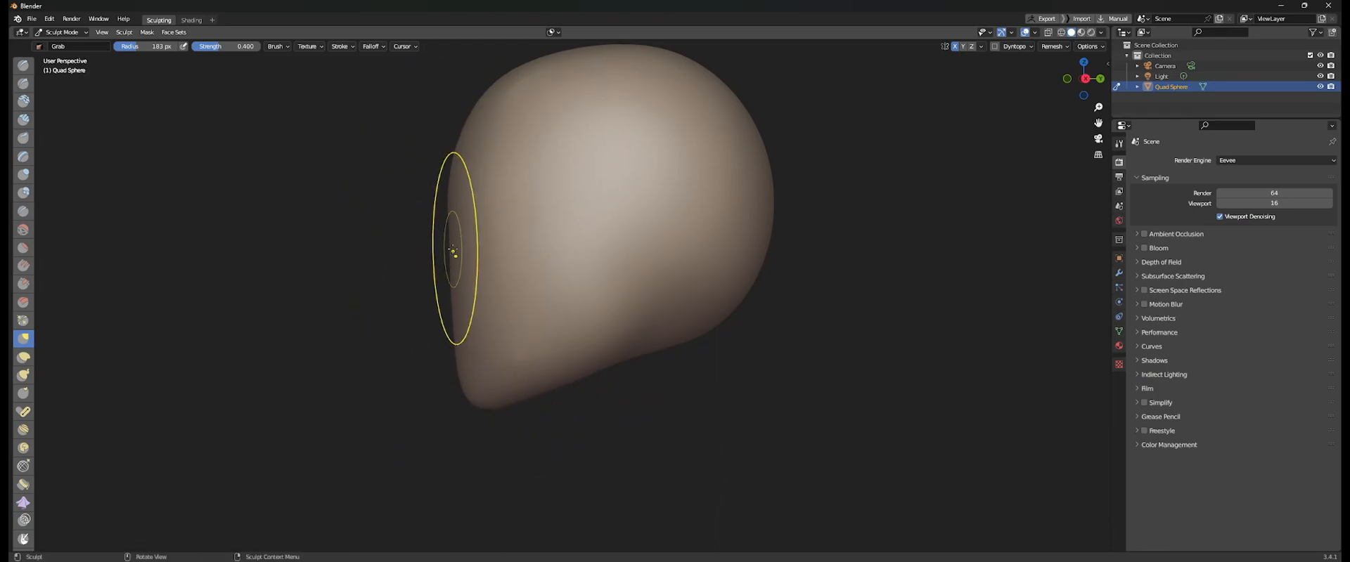
shift+middle_drag(476, 152, 479, 195)
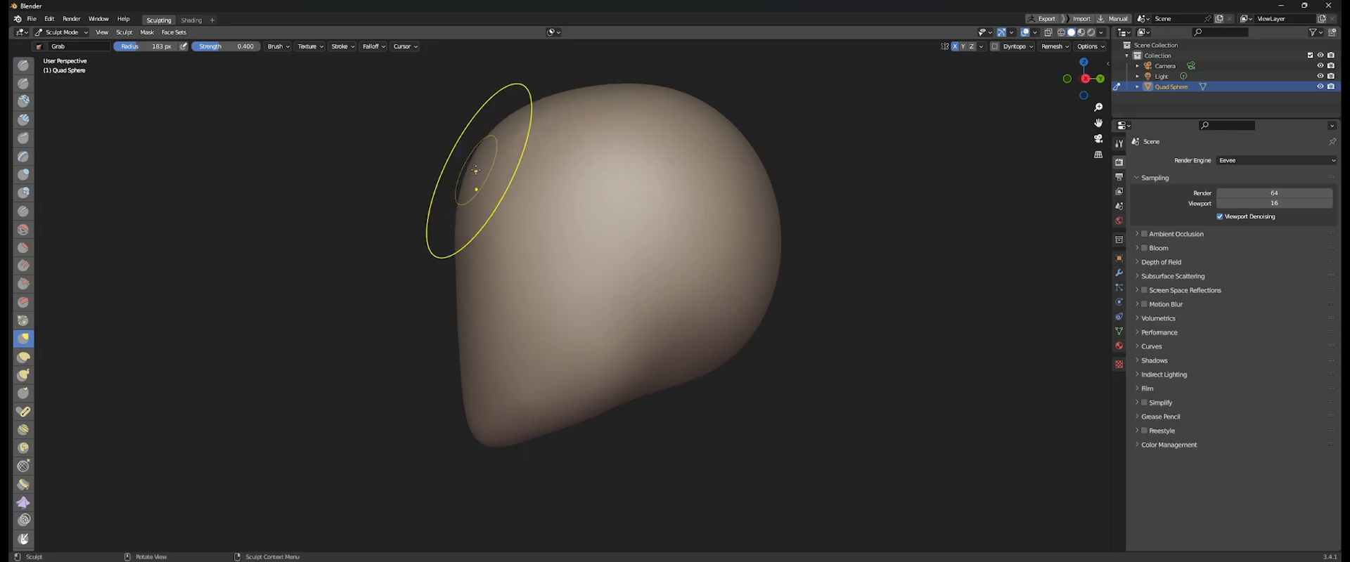
shift+middle_drag(576, 332, 590, 286)
mouse_move(518, 325)
middle_down()
mouse_move(605, 352)
mouse_move(541, 347)
mouse_move(476, 288)
middle_up()
middle_drag(502, 399, 632, 226)
key(f)
click(661, 317)
drag(577, 313, 594, 322)
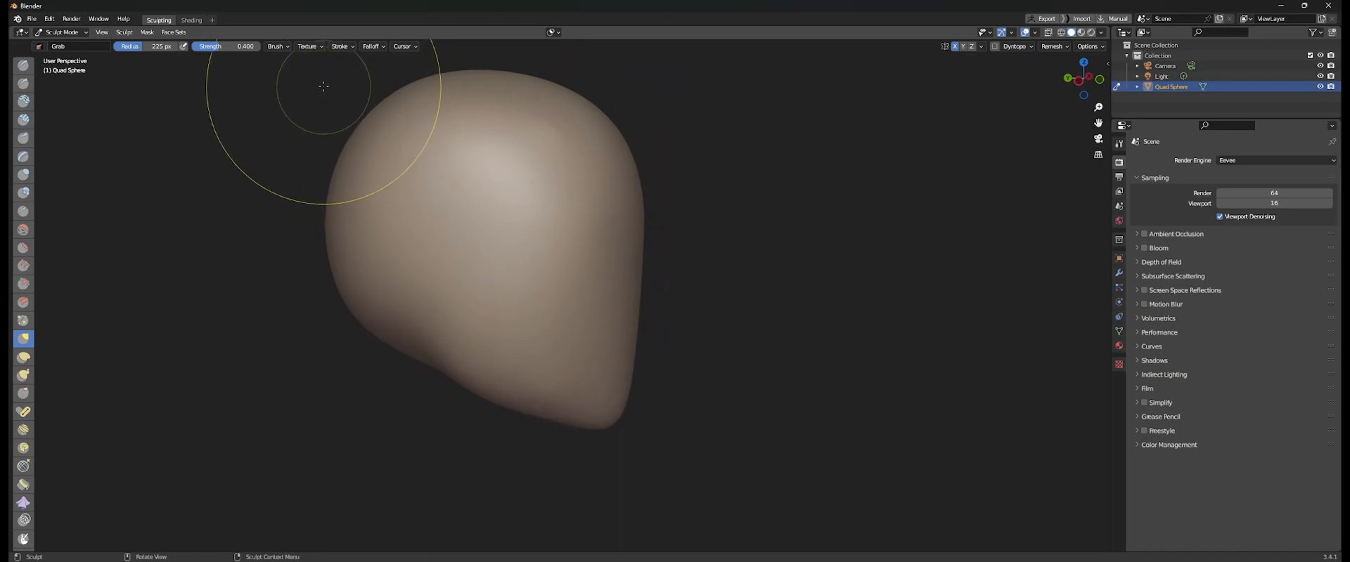
Set the Grab brush's sculpt plane to View Plane, with Grab Silhouette on and the original Plane option off.
click(277, 47)
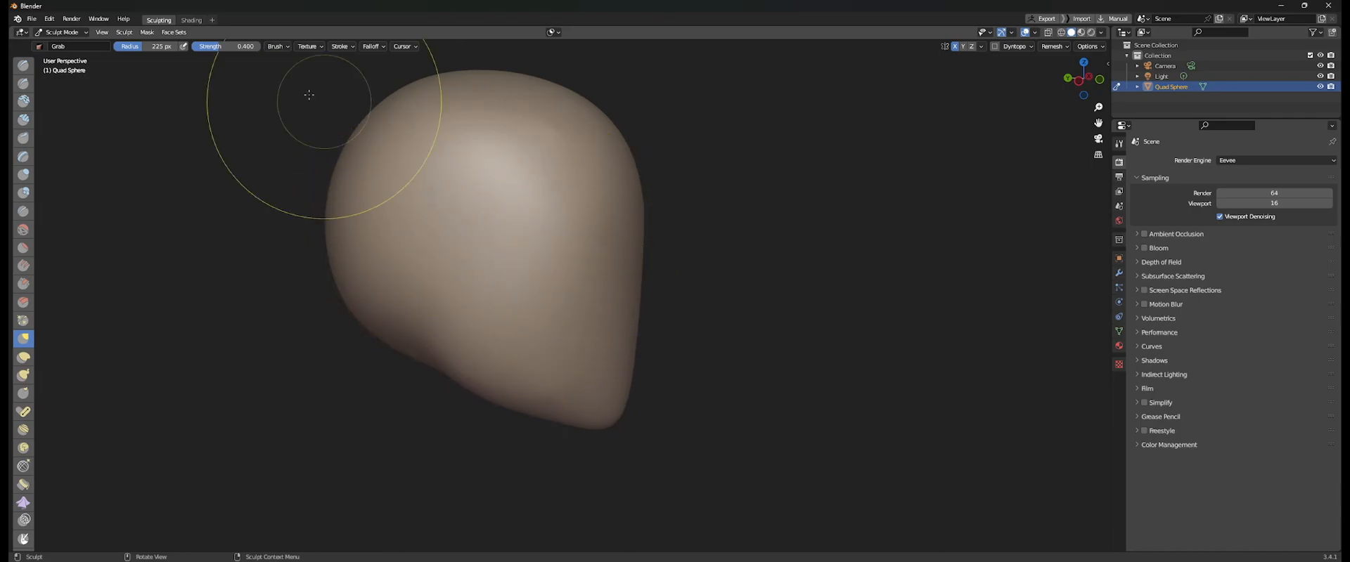
click(277, 46)
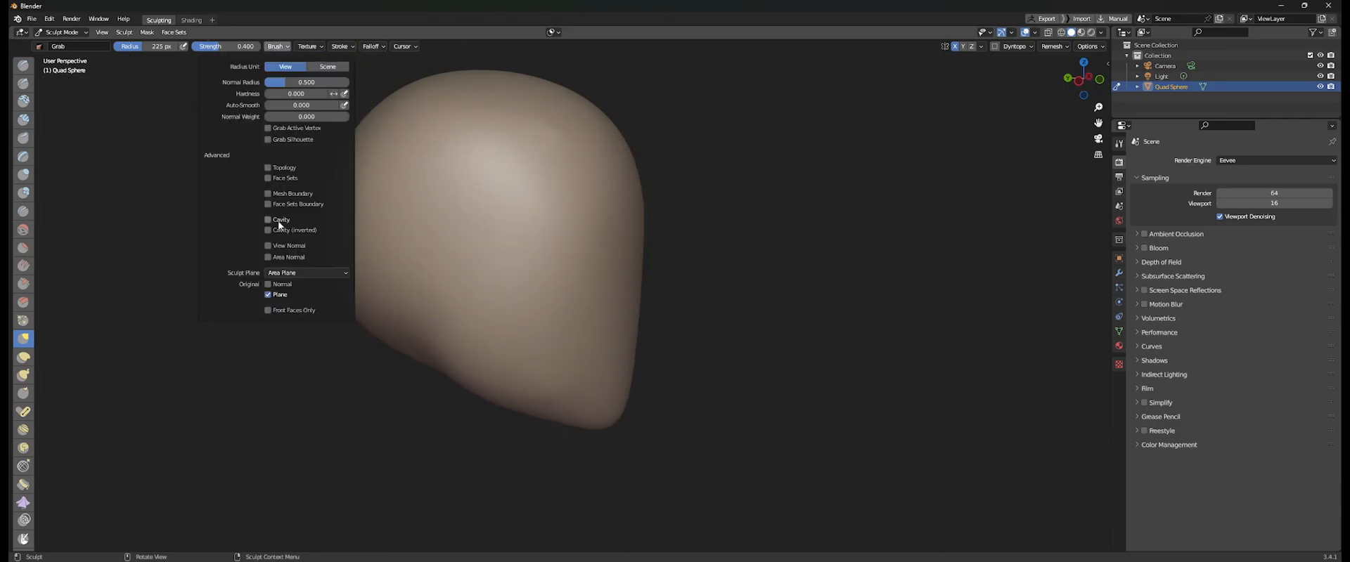
click(275, 273)
click(285, 296)
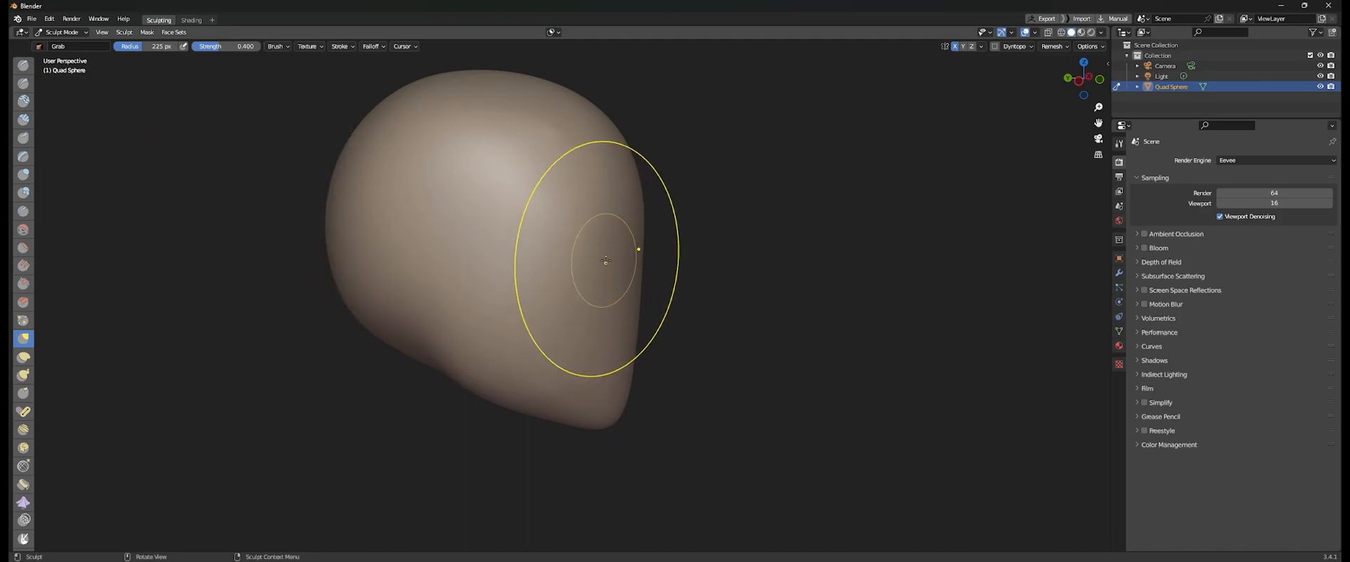
Return the Grab brush's sculpt plane to Area Plane and set its radius unit to Scene.
click(277, 46)
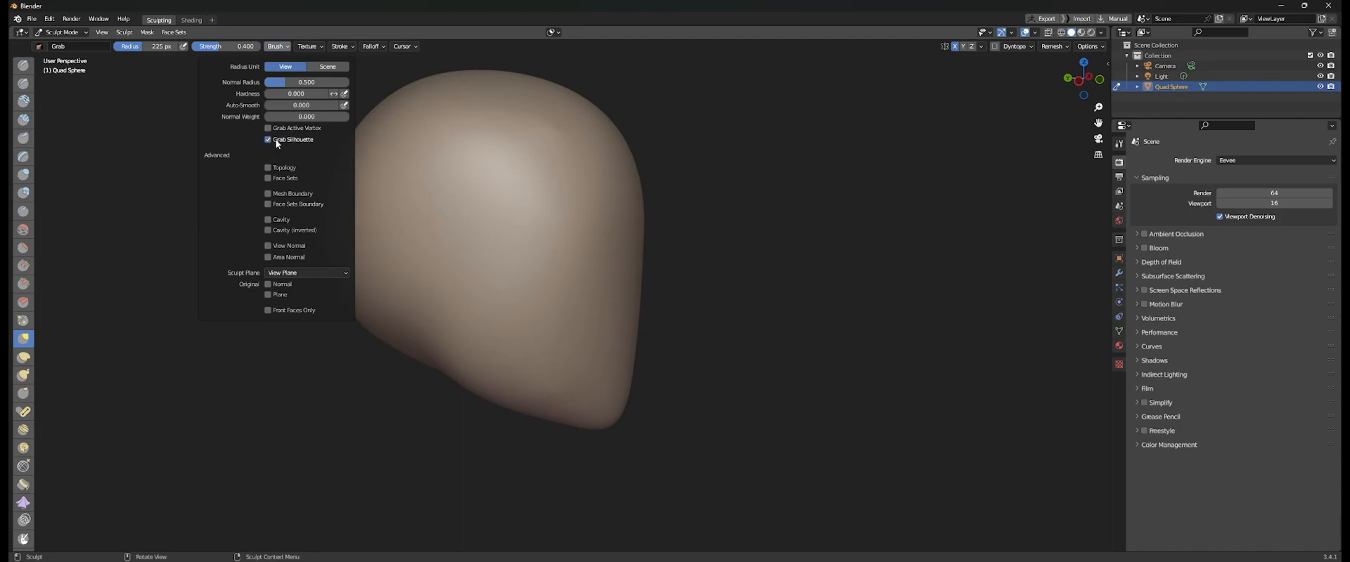
click(282, 272)
click(282, 285)
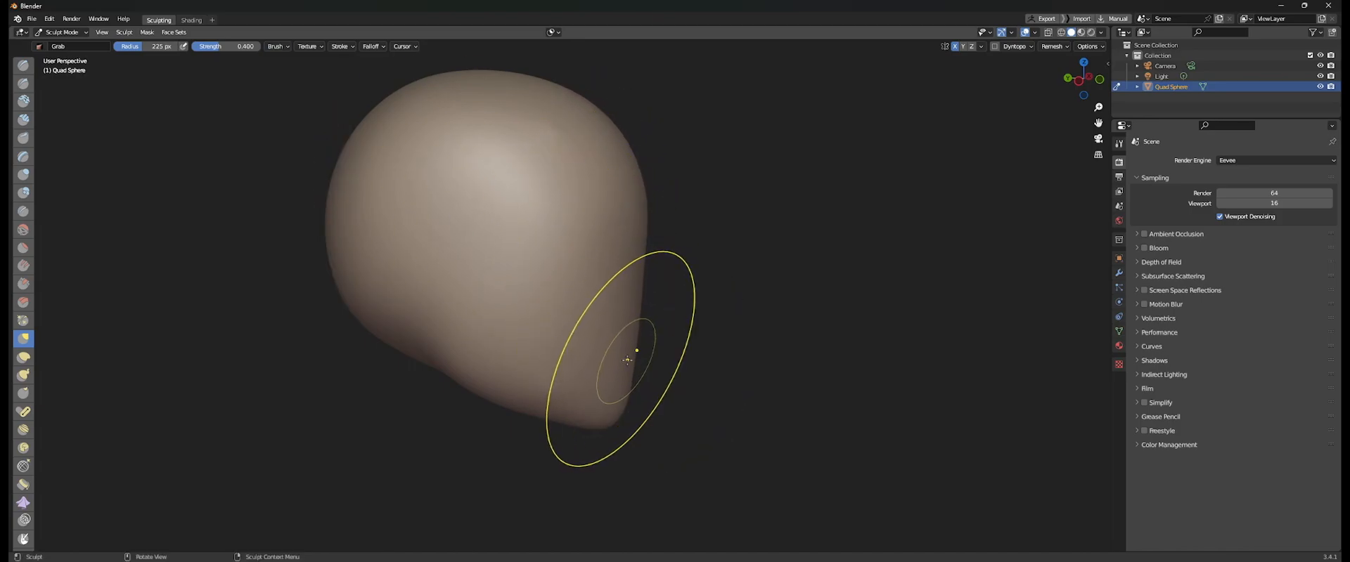
click(278, 46)
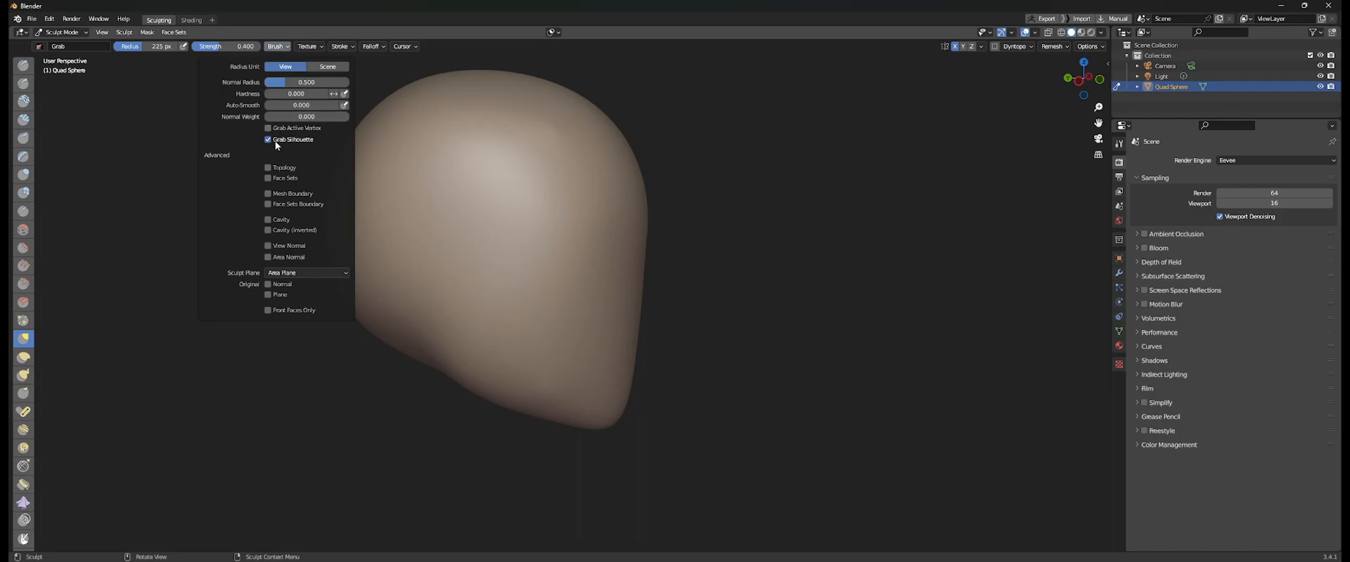
click(328, 66)
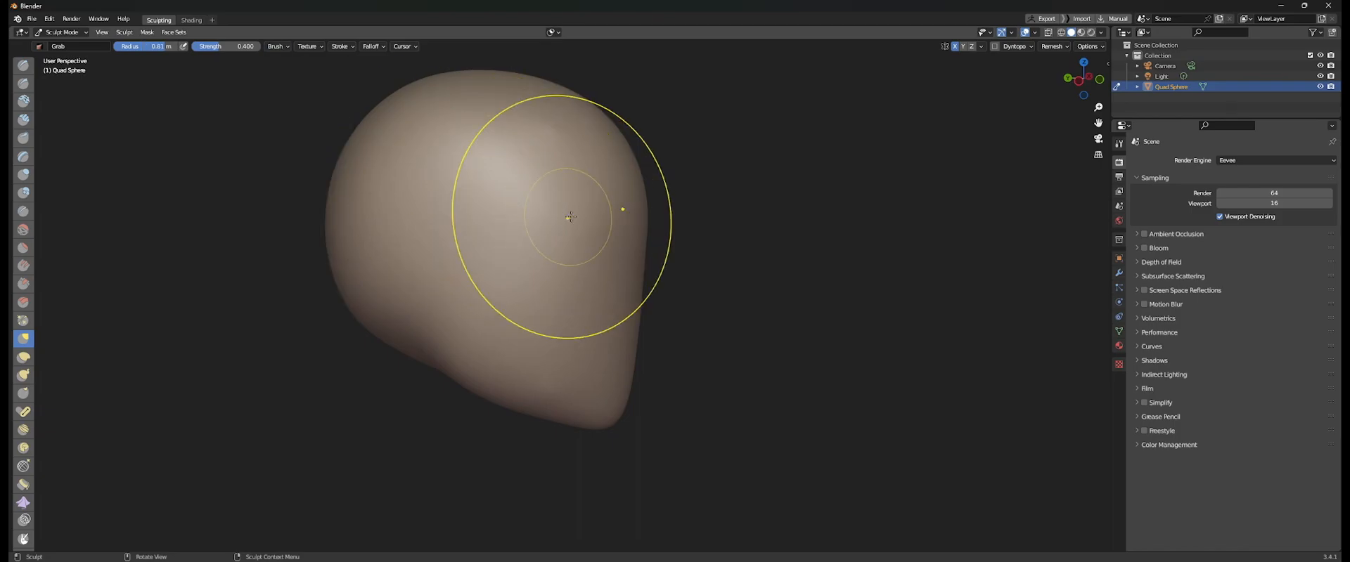
Shape the head's upper sides and crown with Grab strokes at a 0.81 m radius, and check it from all around.
mouse_move(632, 277)
middle_down()
mouse_move(635, 244)
mouse_move(573, 247)
middle_up()
mouse_move(460, 261)
mouse_down()
mouse_move(430, 256)
mouse_move(452, 254)
mouse_up()
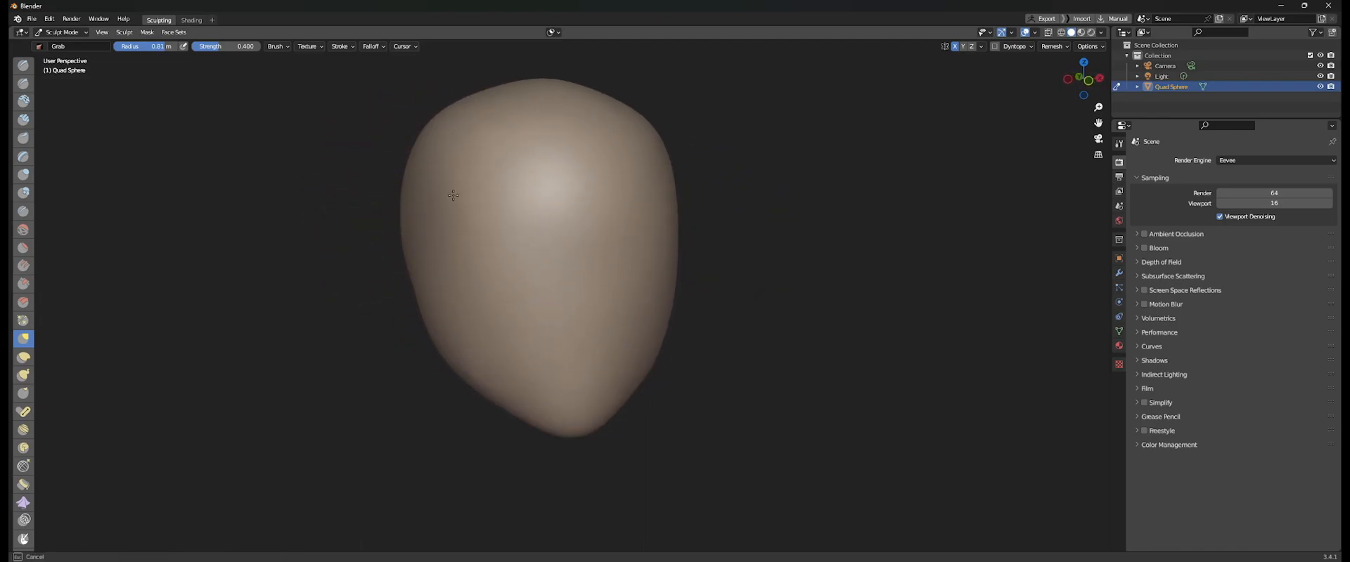
drag(478, 95, 540, 88)
middle_drag(426, 106, 520, 98)
drag(510, 82, 534, 112)
mouse_move(498, 162)
middle_down()
mouse_move(521, 146)
mouse_move(528, 166)
middle_up()
middle_drag(583, 246, 407, 232)
middle_drag(557, 221, 623, 421)
middle_drag(648, 385, 377, 175)
Set the Grab brush's radius unit back to View and review its Texture and Stroke settings.
click(274, 46)
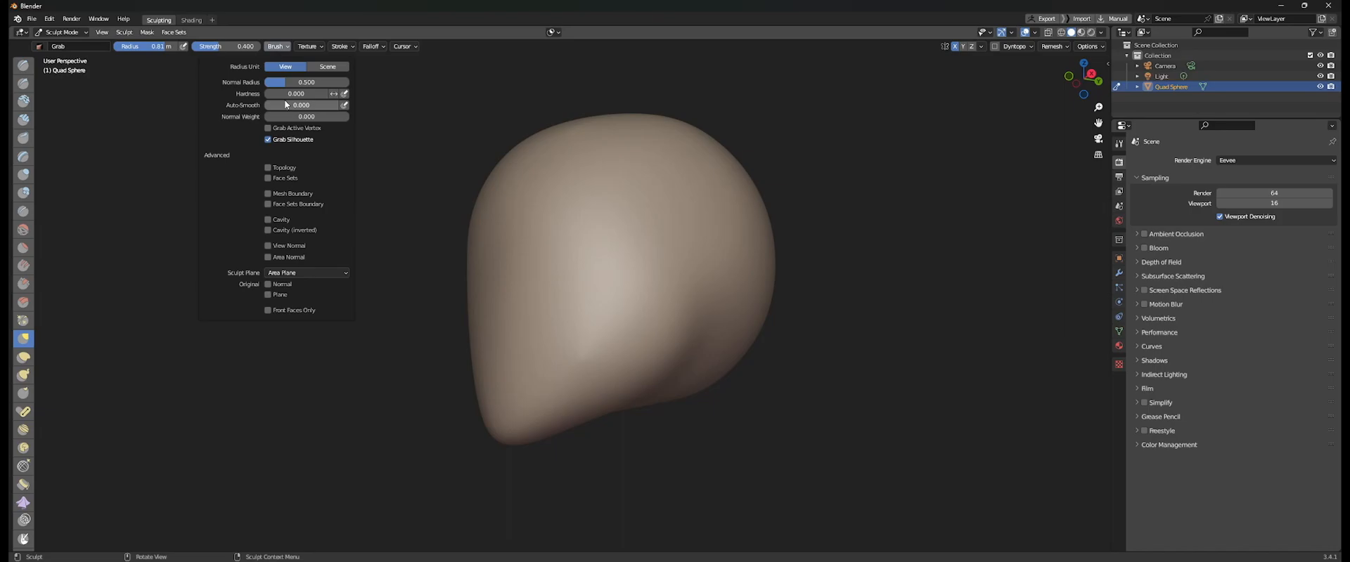
click(312, 47)
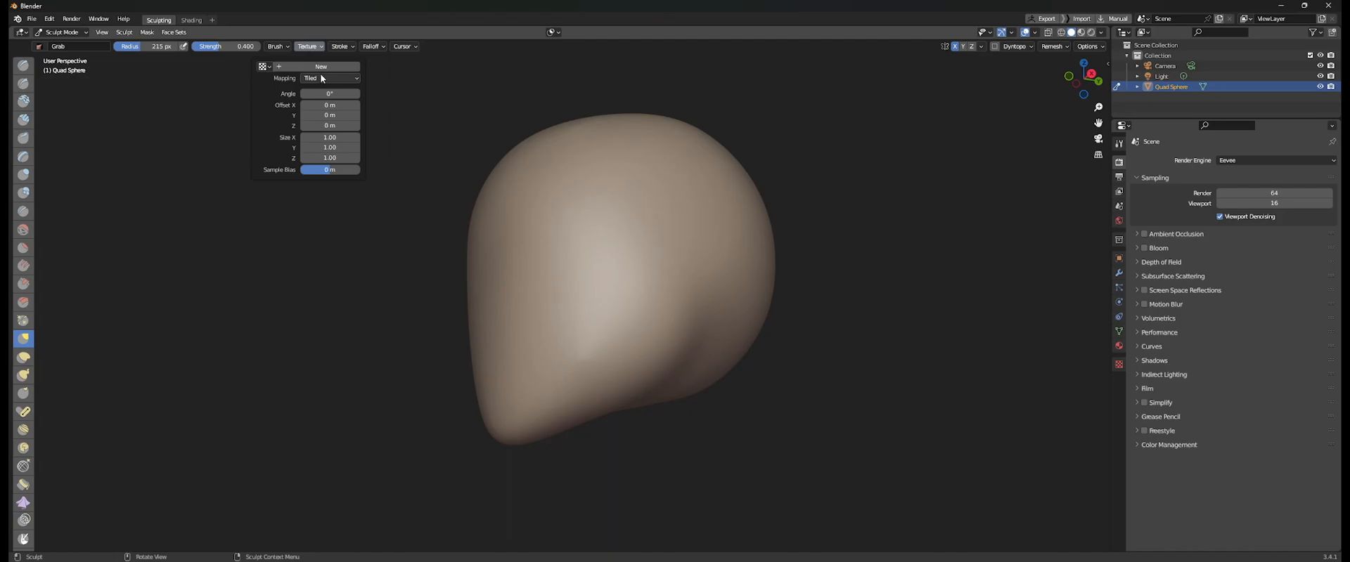
click(343, 47)
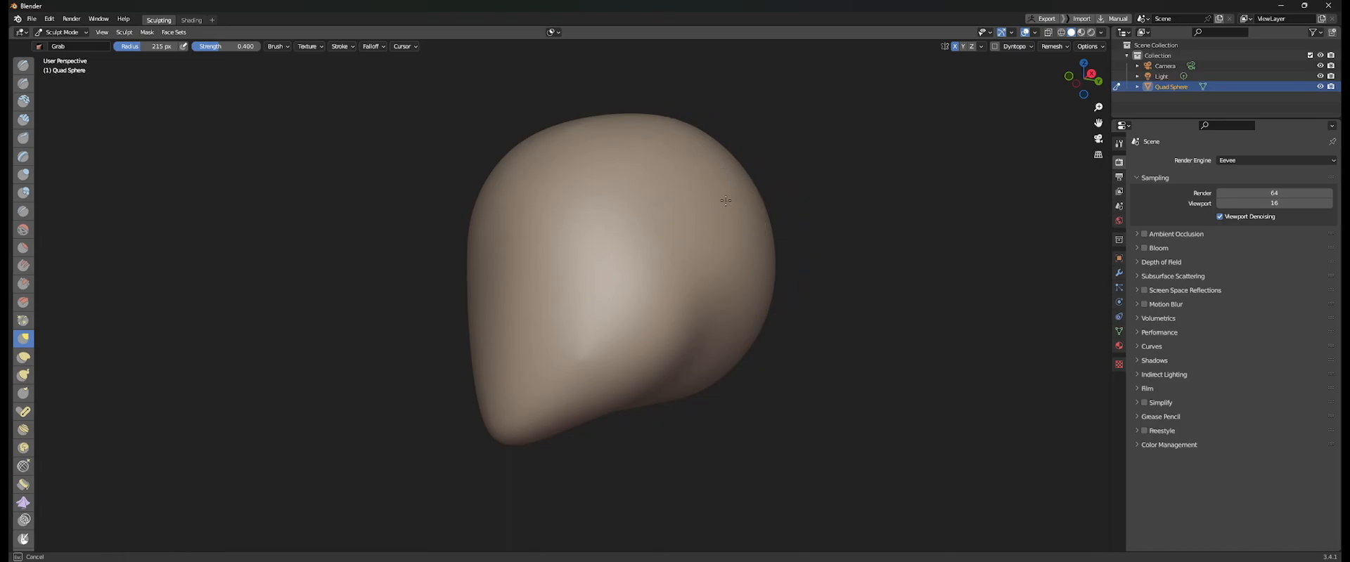
click(344, 47)
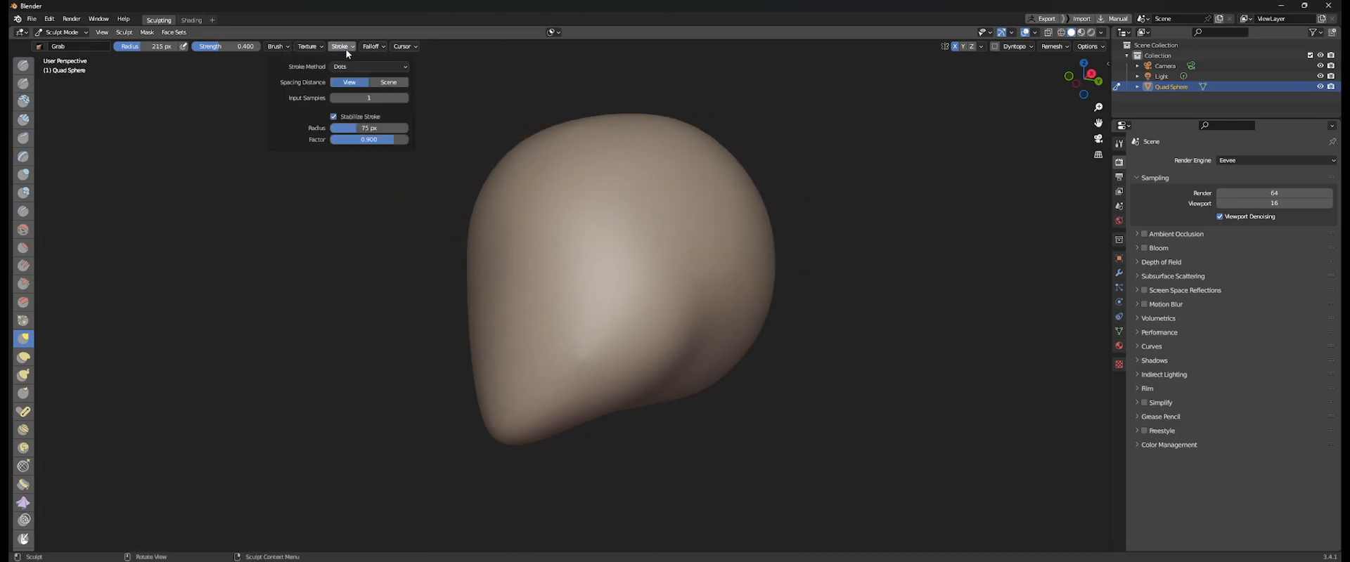
Switch to the Draw Sharp brush and test strokes across the head's side at radius 90 px and 50 px, undoing each.
click(23, 83)
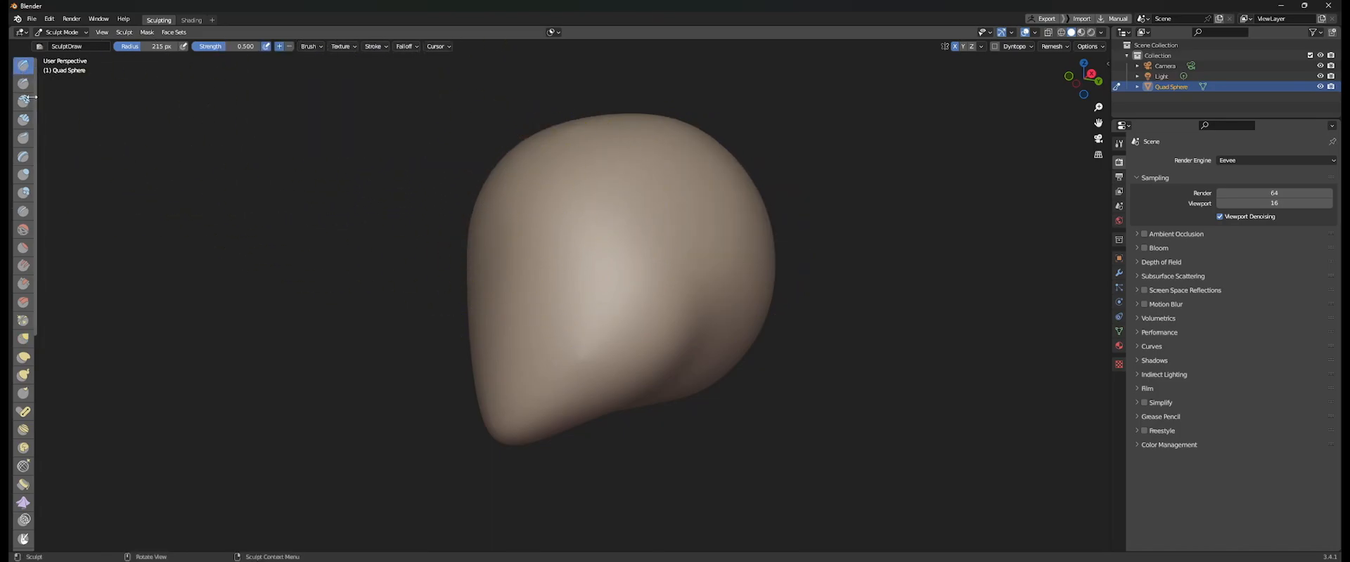
key(f)
click(602, 204)
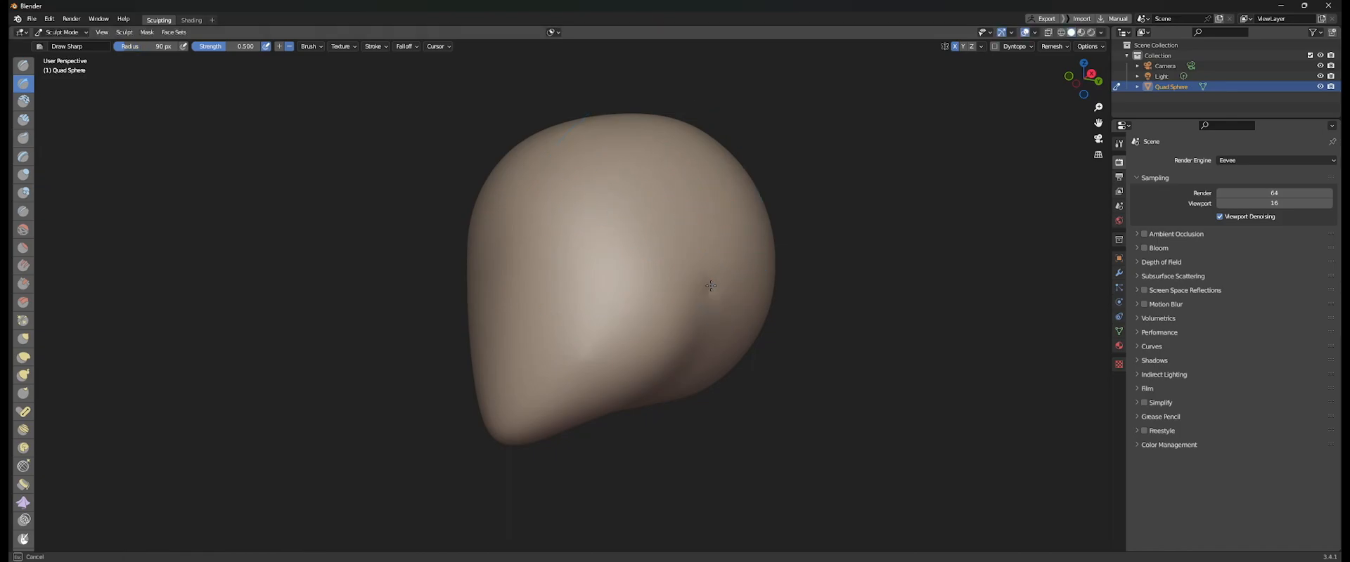
drag(710, 289, 506, 223)
key(ctrl+z)
middle_drag(667, 239, 672, 277)
key(f)
click(677, 275)
mouse_move(705, 351)
mouse_down()
mouse_move(583, 258)
mouse_move(501, 224)
mouse_up()
key(ctrl+z)
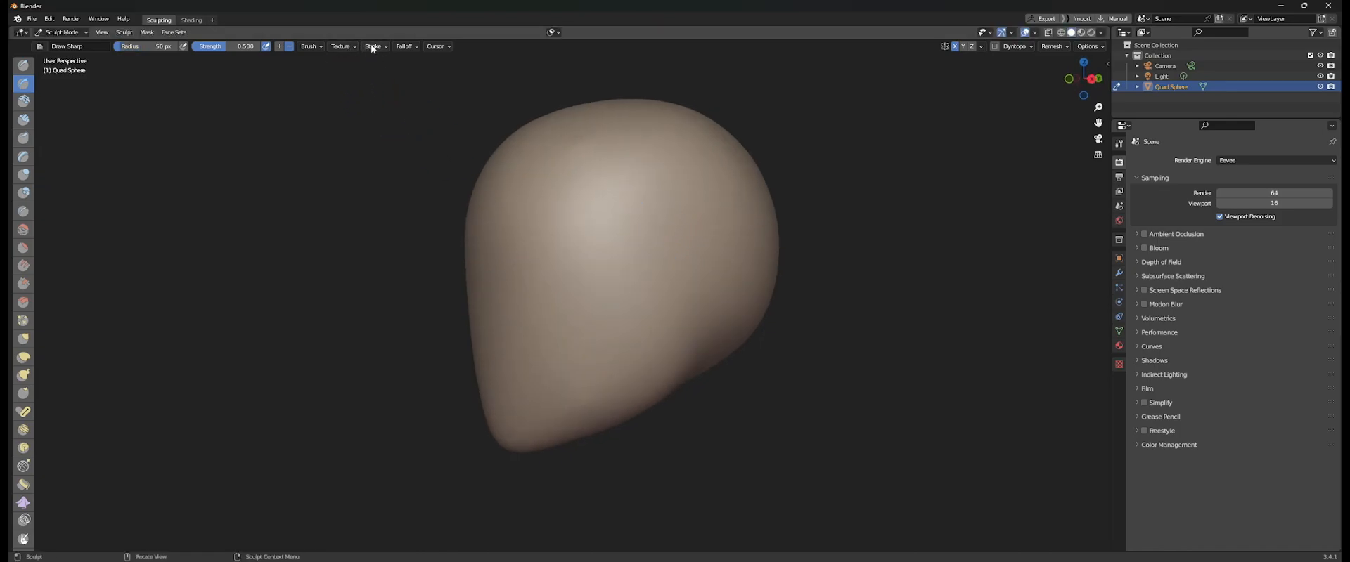
Carve a crease around the front and sides of the head with Draw Sharp strokes at a 50 px radius.
click(372, 46)
mouse_move(647, 265)
middle_down()
mouse_move(622, 246)
mouse_move(687, 322)
middle_up()
click(375, 47)
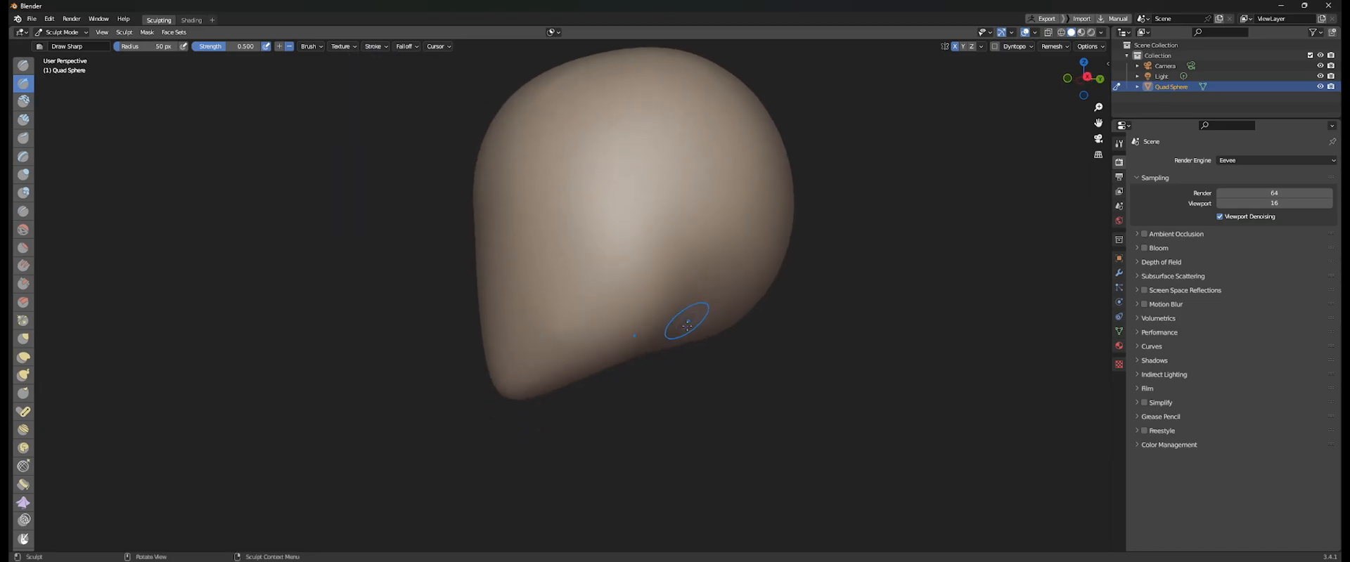
drag(589, 146, 461, 189)
mouse_move(545, 198)
shift+middle_down()
mouse_move(588, 232)
mouse_move(674, 209)
shift+middle_up()
drag(603, 215, 479, 218)
mouse_move(479, 218)
middle_down()
mouse_move(593, 247)
mouse_move(633, 238)
middle_up()
shift+drag(613, 211, 499, 222)
middle_drag(486, 328, 527, 284)
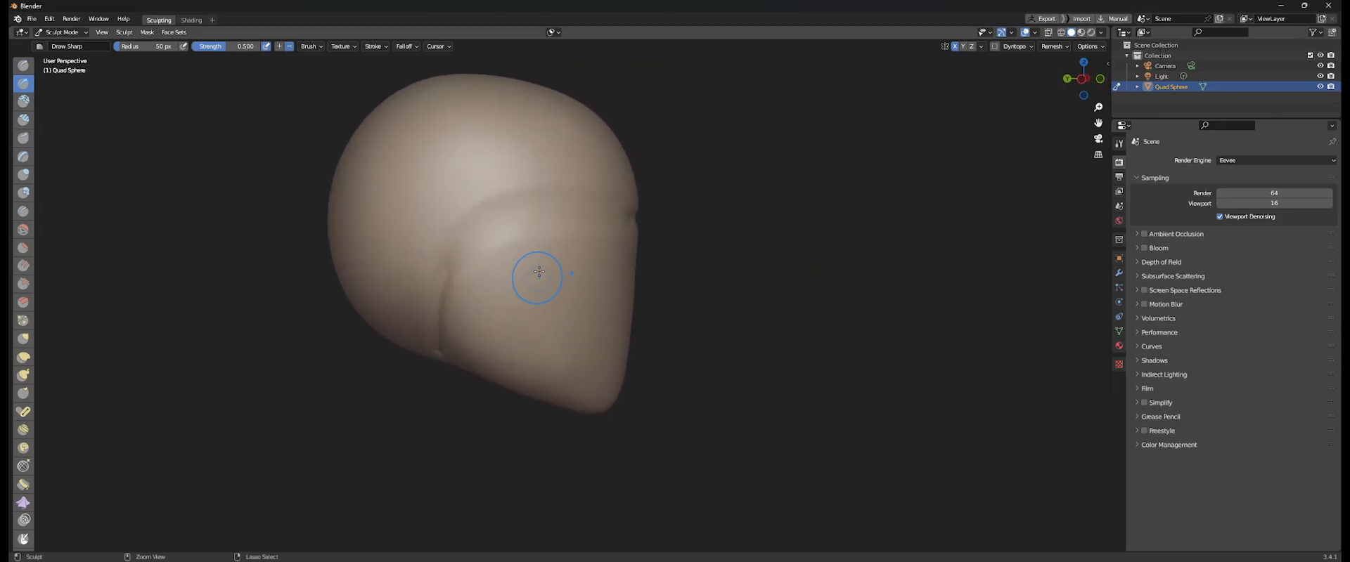
Enlarge the Draw Sharp brush radius to 145 px and soften the crease on the side of the head.
middle_drag(631, 248, 648, 273)
scroll(724, 253, down, 4)
scroll(611, 240, up, 4)
middle_drag(660, 276, 614, 284)
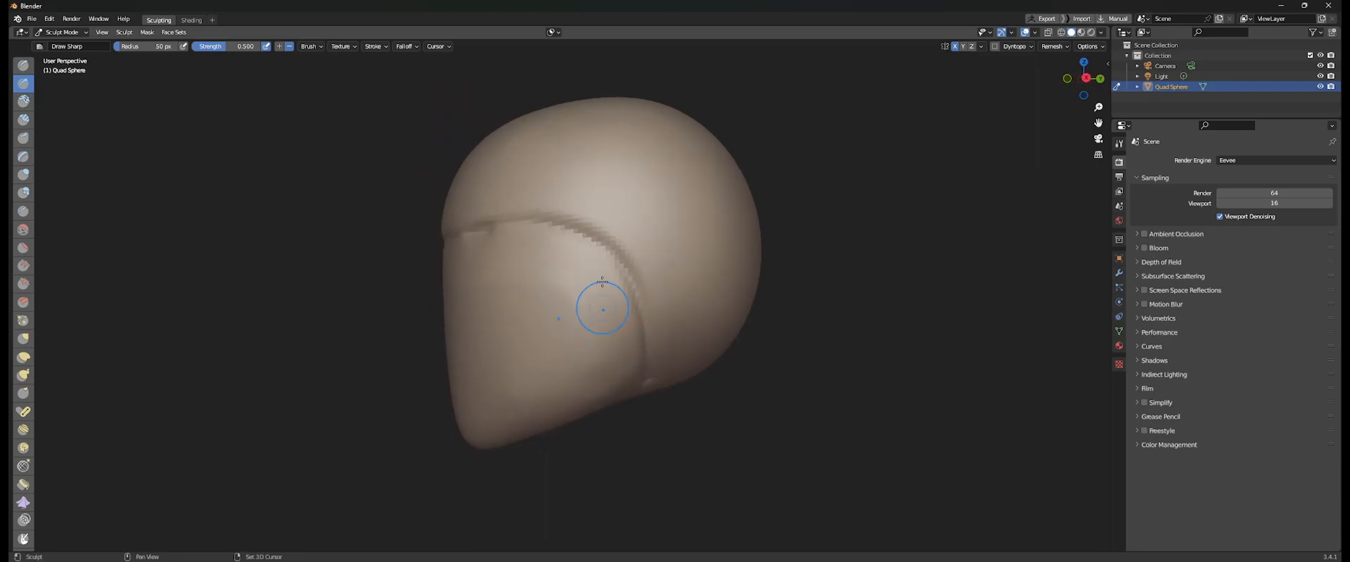
middle_drag(571, 413, 582, 389)
key(f)
click(623, 365)
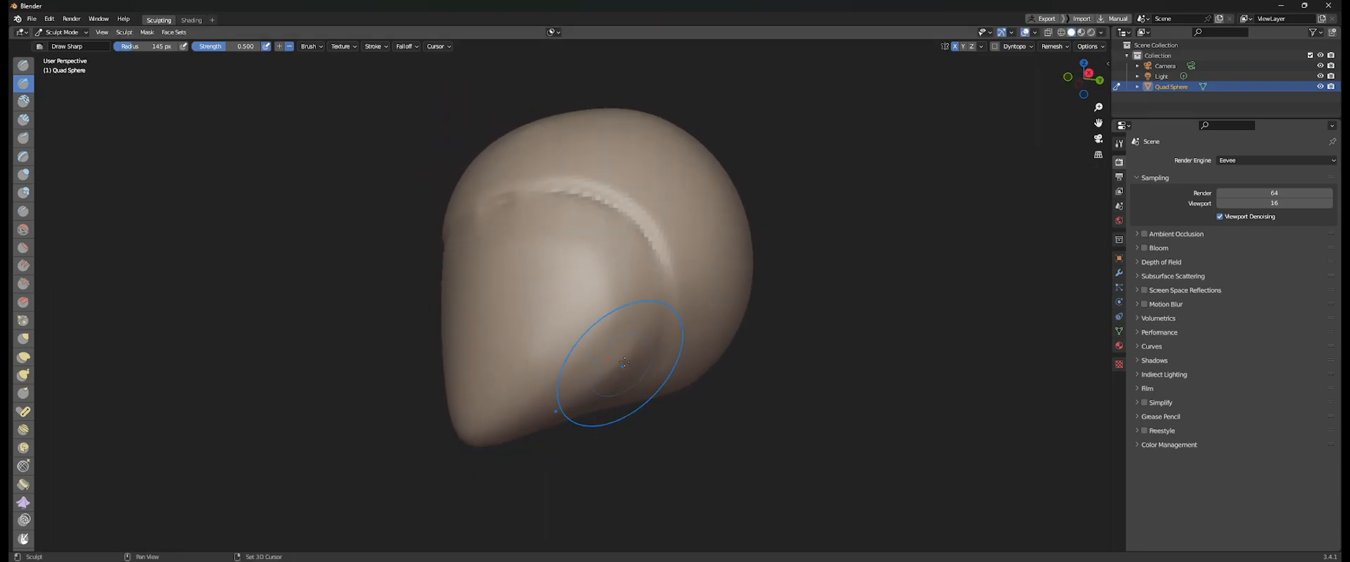
middle_drag(557, 355, 601, 363)
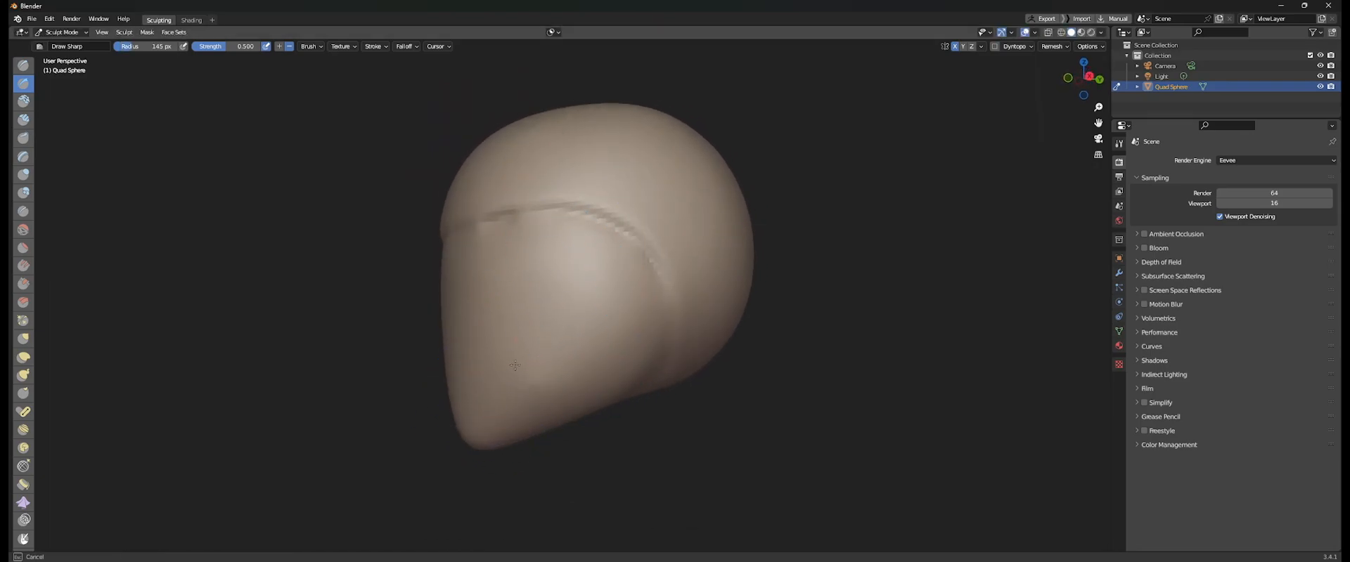
mouse_move(453, 344)
middle_down()
mouse_move(546, 314)
mouse_move(488, 340)
middle_up()
Reduce the Draw Sharp radius to 47 px and deepen the crease across the front and side of the head.
key(f)
click(510, 284)
key(f)
click(599, 277)
middle_drag(599, 277, 618, 282)
drag(524, 275, 397, 279)
middle_drag(366, 287, 521, 287)
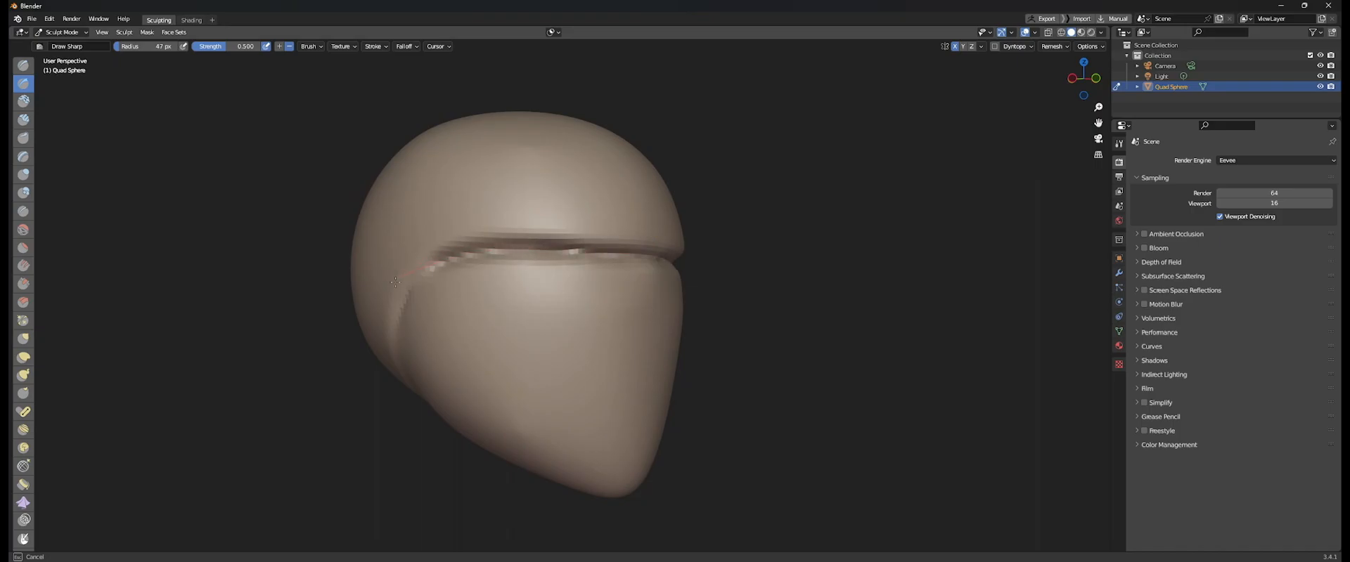
Switch to the Mask brush at a 165 px radius and mask the middle of the face below the crease.
middle_drag(391, 351, 575, 266)
mouse_move(532, 487)
middle_down()
mouse_move(702, 256)
mouse_move(635, 304)
middle_up()
mouse_move(566, 324)
shift+middle_down()
mouse_move(566, 281)
mouse_move(601, 253)
shift+middle_up()
scroll(566, 281, up, 1)
key(f)
click(626, 273)
mouse_move(617, 298)
mouse_down()
mouse_move(550, 294)
mouse_move(620, 339)
mouse_move(483, 397)
mouse_up()
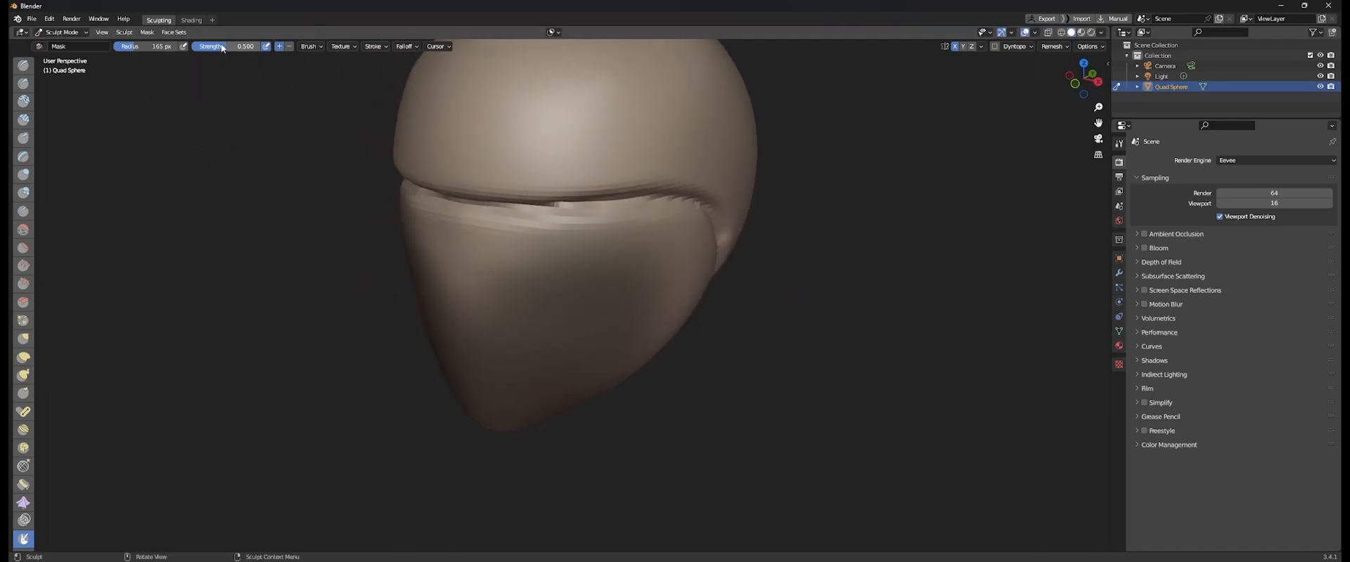
Raise the Mask brush strength and extend the mask to the chin and, at a 67 px radius, up to the crease.
middle_drag(593, 310, 569, 293)
drag(570, 293, 601, 328)
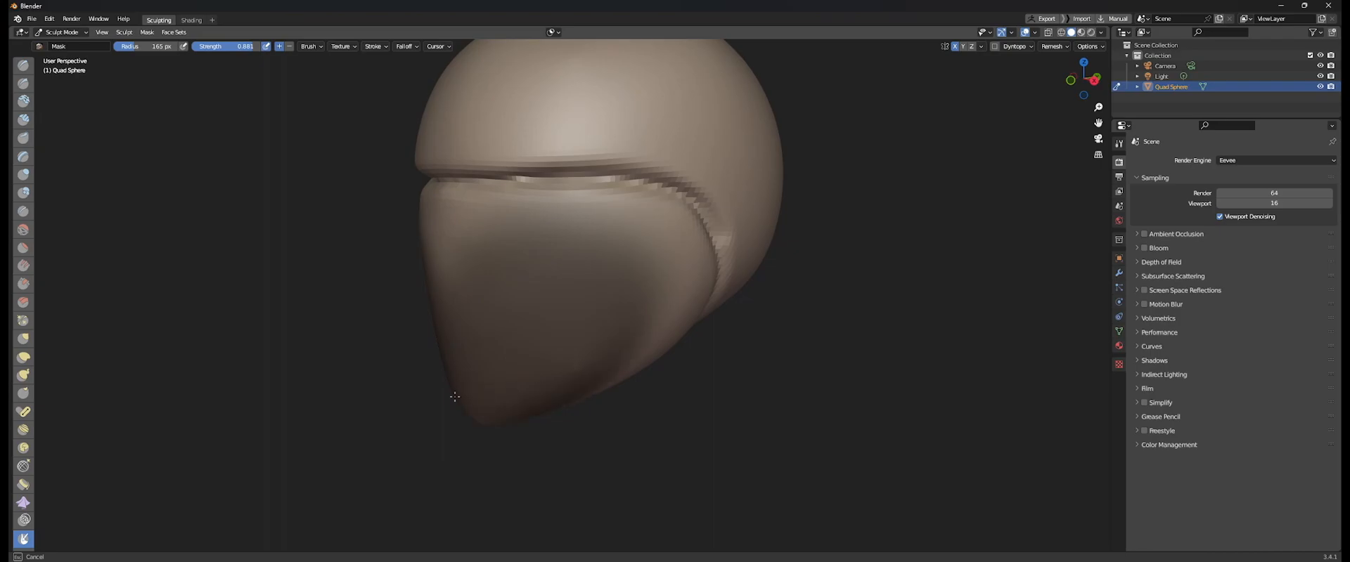
key(f)
click(421, 219)
mouse_move(423, 215)
mouse_down()
mouse_move(576, 203)
mouse_move(665, 253)
mouse_move(424, 204)
mouse_up()
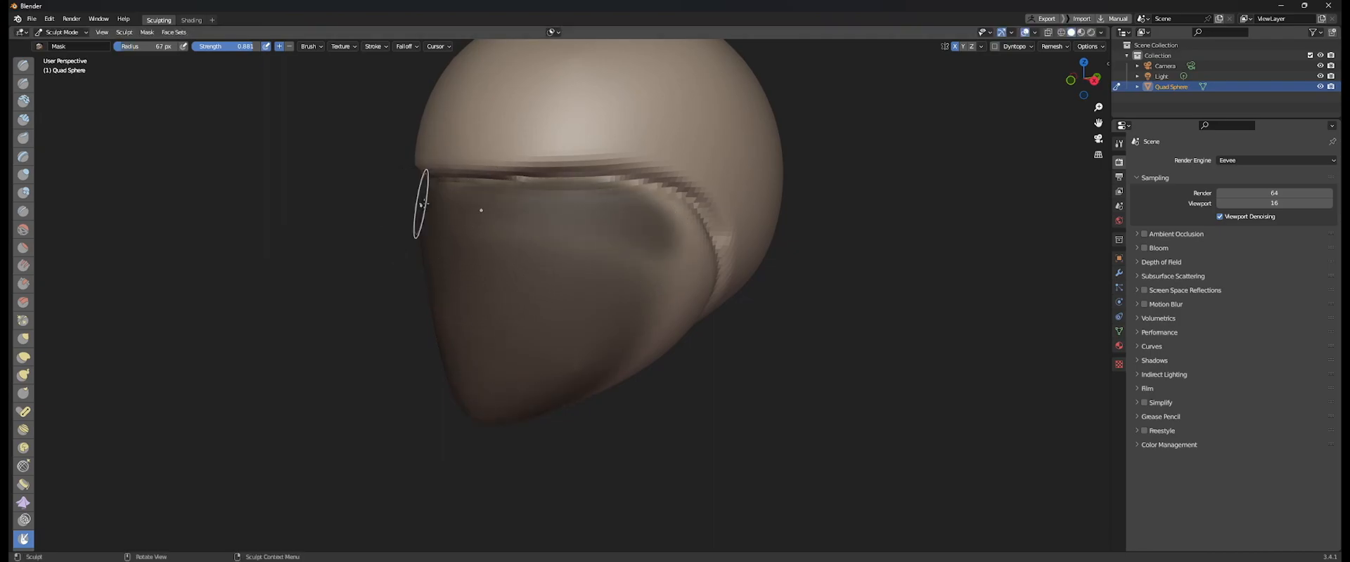
Set the Mask brush radius to 92 px and fill in the mask along the crease, side and jaw.
middle_drag(652, 264, 615, 241)
key(f)
click(639, 217)
mouse_move(636, 214)
mouse_down()
mouse_move(661, 290)
mouse_move(630, 365)
mouse_up()
middle_drag(628, 362, 625, 313)
drag(646, 203, 650, 329)
mouse_move(658, 327)
mouse_down()
mouse_move(596, 373)
mouse_move(473, 422)
mouse_move(604, 184)
mouse_move(537, 361)
mouse_move(435, 427)
mouse_up()
mouse_move(542, 379)
mouse_down()
mouse_move(646, 317)
mouse_move(650, 267)
mouse_up()
drag(621, 179, 637, 174)
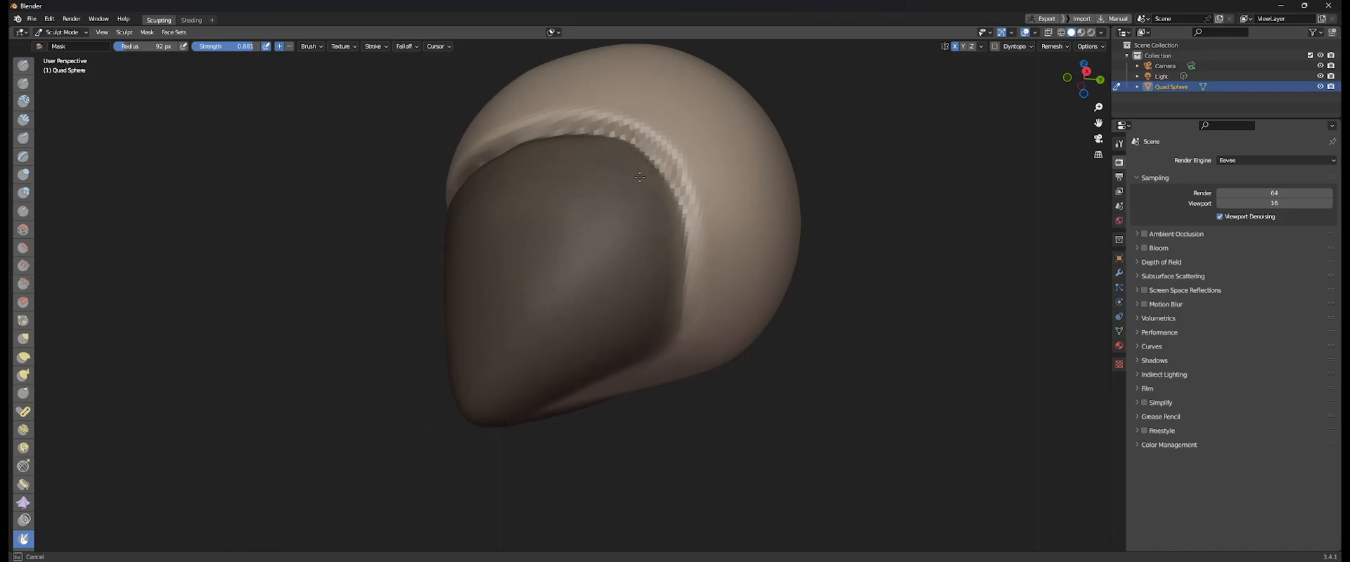
drag(653, 301, 661, 287)
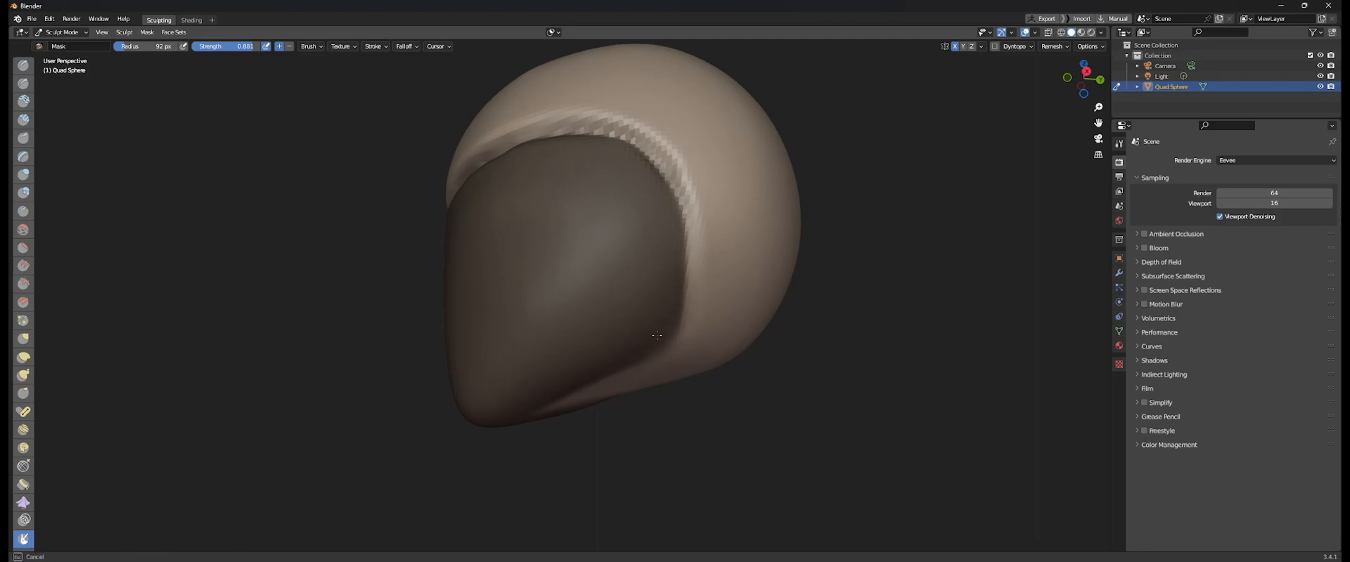
Switch to the Grab brush at a 462 px radius and pull the unmasked upper head over the masked face.
mouse_move(600, 163)
middle_down()
mouse_move(505, 198)
mouse_move(411, 202)
mouse_move(337, 172)
middle_up()
key(h)
key(g)
middle_drag(610, 184, 625, 220)
drag(716, 226, 717, 217)
drag(529, 259, 468, 273)
key(f)
click(634, 228)
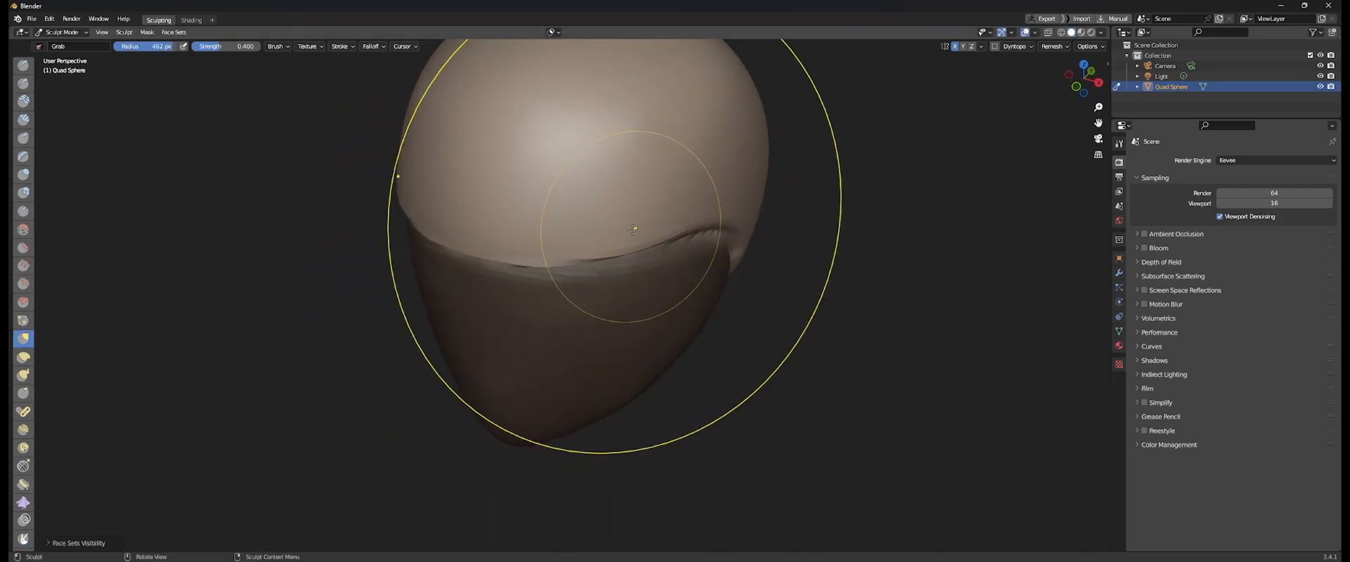
middle_drag(634, 229, 668, 318)
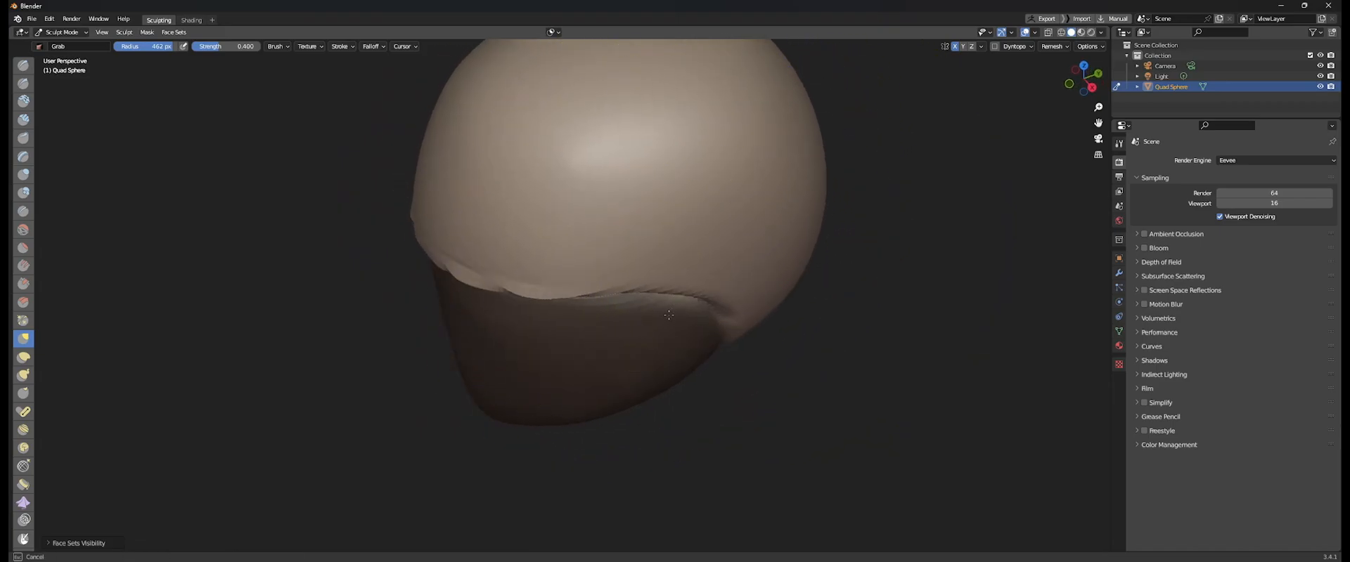
drag(670, 286, 676, 302)
middle_drag(745, 306, 665, 278)
Shape the forehead and brow above the mask with Grab strokes, starting at a 378 px radius.
key(f)
click(630, 295)
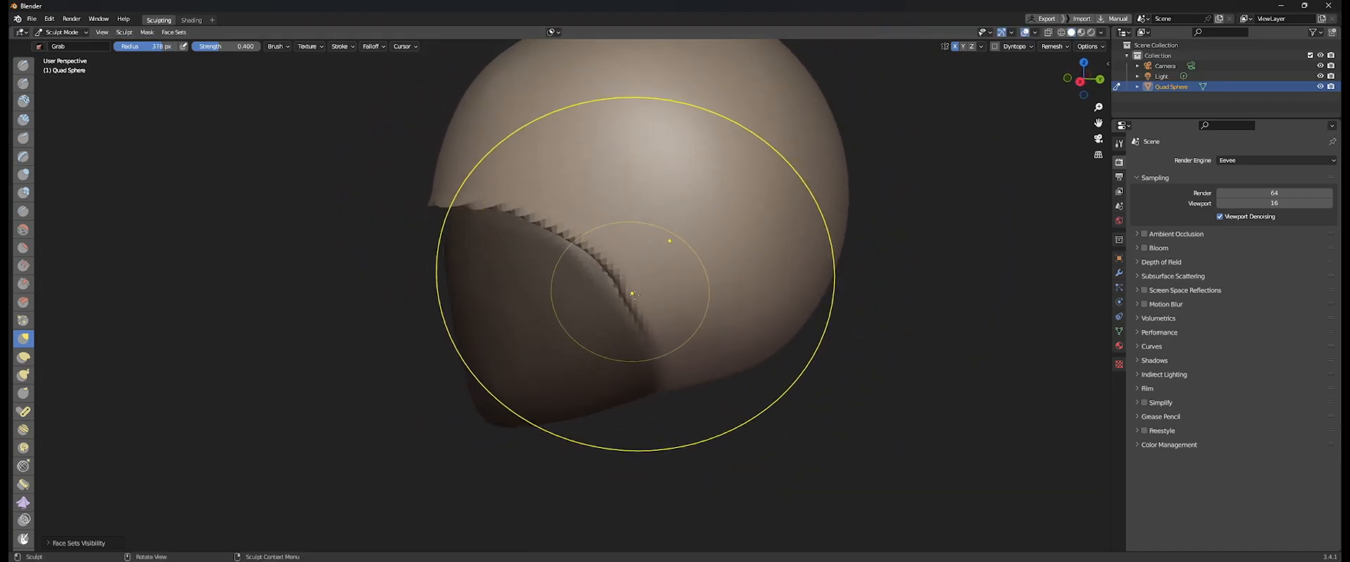
shift+middle_drag(673, 359, 708, 300)
drag(603, 197, 589, 158)
middle_drag(445, 202, 474, 211)
key(f)
click(533, 154)
drag(541, 150, 609, 165)
shift+middle_drag(610, 165, 612, 226)
Set the Grab brush radius to 265 px and clear the mask from the face.
key(f)
click(554, 226)
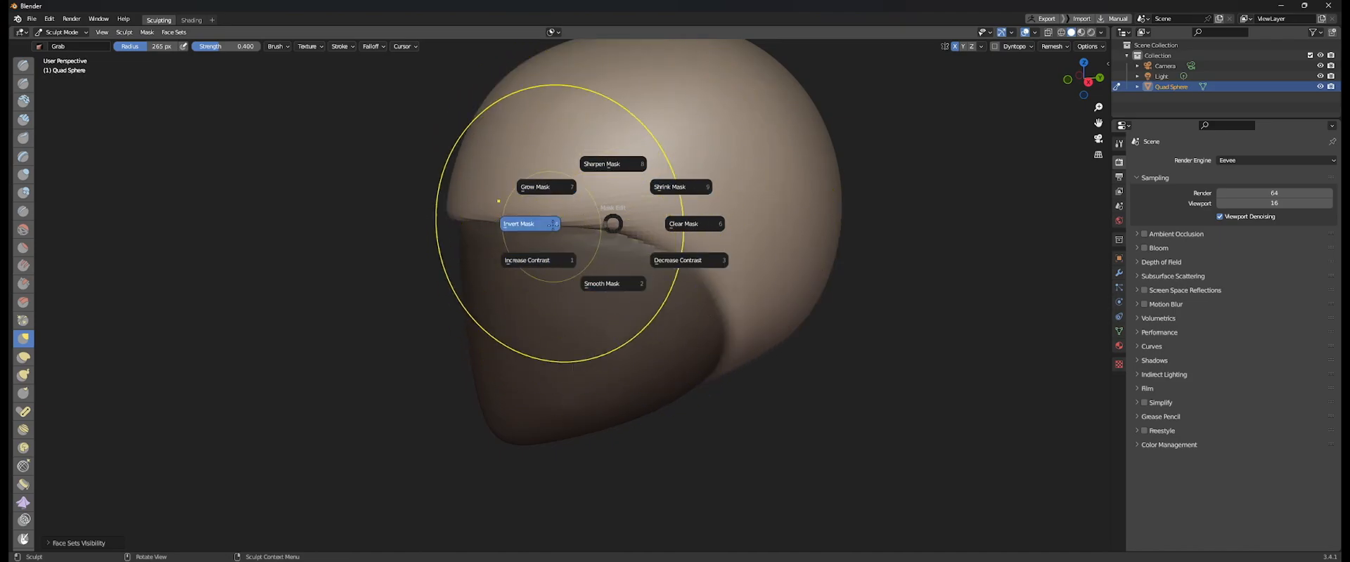
click(693, 224)
Undo a trial Grab stroke on the brow, then reshape the area with the radius set to 159 px.
middle_drag(692, 223, 584, 272)
mouse_move(584, 227)
mouse_down()
mouse_move(633, 271)
mouse_move(521, 275)
mouse_up()
key(ctrl+z)
key(f)
click(504, 263)
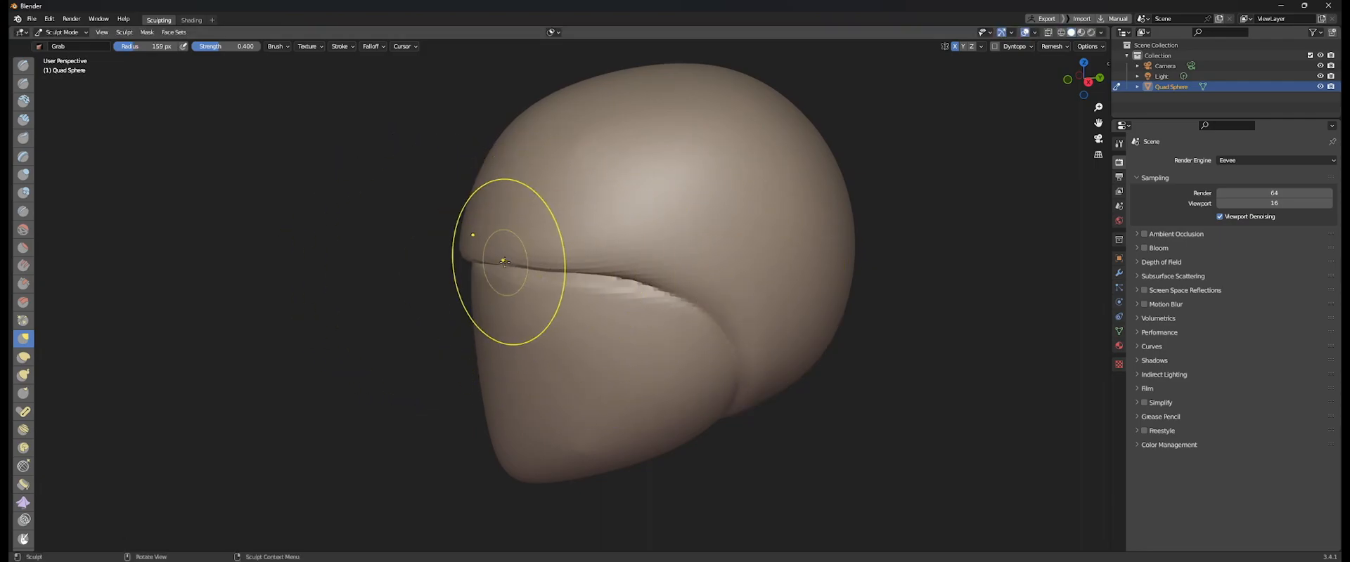
mouse_move(554, 300)
middle_down()
mouse_move(653, 310)
mouse_move(416, 312)
mouse_move(592, 248)
mouse_move(537, 255)
middle_up()
drag(586, 250, 596, 244)
Examine the overlapping upper head and the face below it from the front and sides.
scroll(738, 259, down, 4)
mouse_move(712, 270)
middle_down()
mouse_move(590, 274)
mouse_move(602, 262)
mouse_move(626, 311)
middle_up()
scroll(602, 260, up, 3)
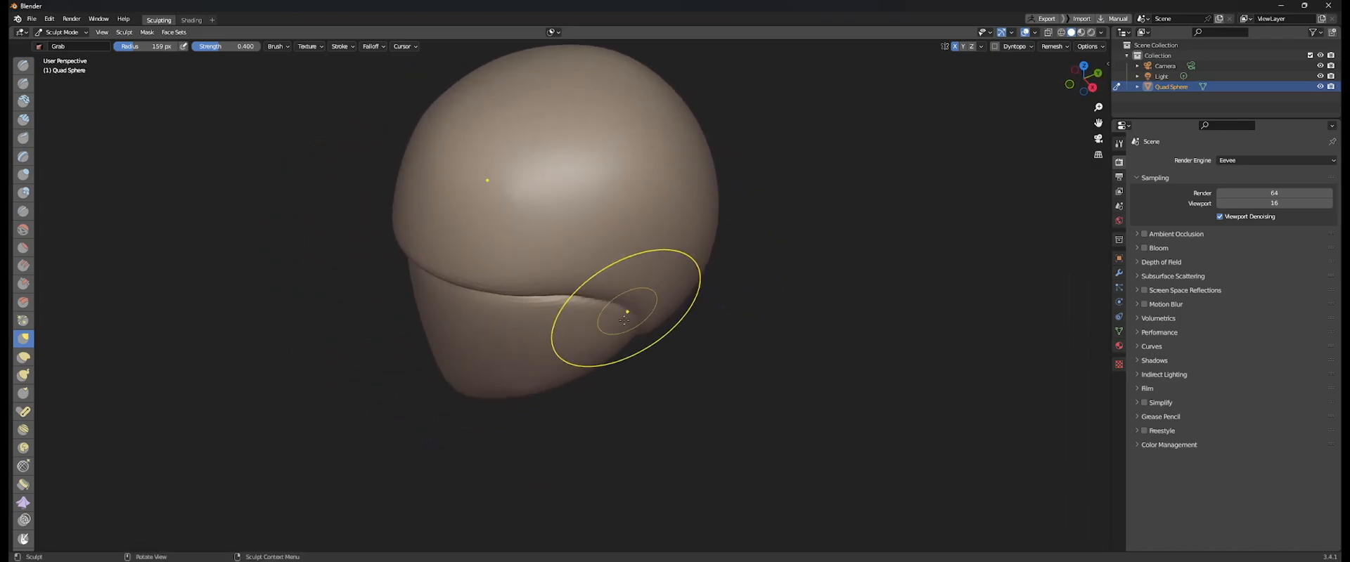
middle_drag(558, 362, 547, 401)
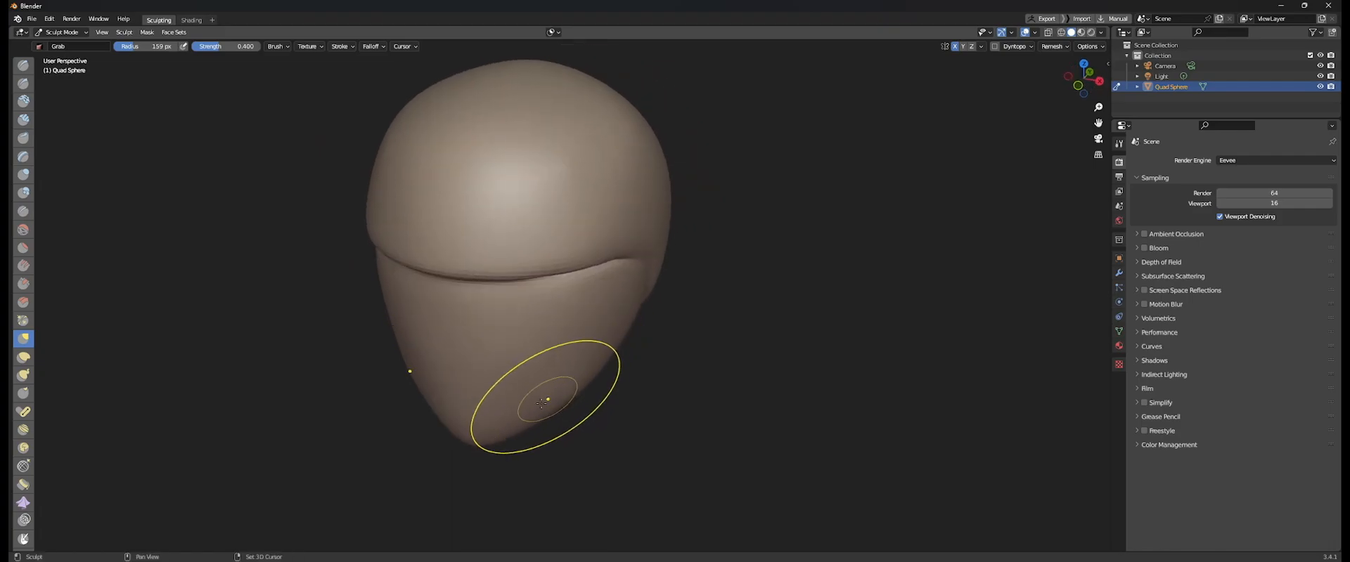
scroll(658, 336, down, 3)
mouse_move(659, 336)
middle_down()
mouse_move(726, 310)
mouse_move(640, 328)
middle_up()
scroll(660, 299, up, 3)
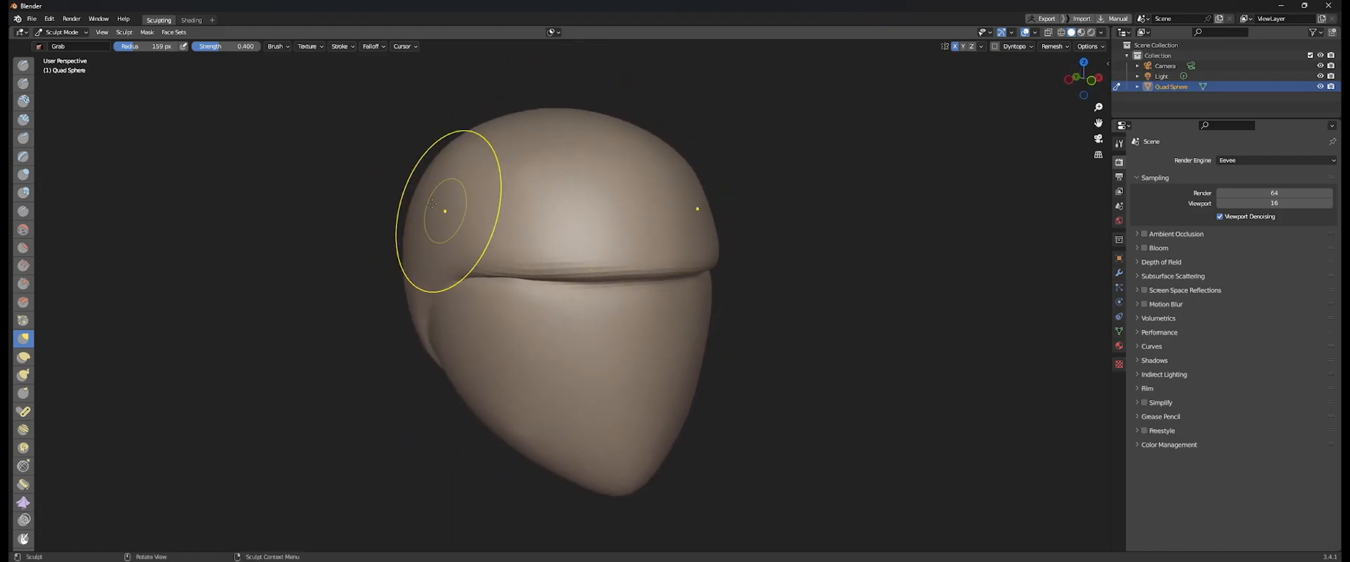
middle_drag(391, 154, 404, 144)
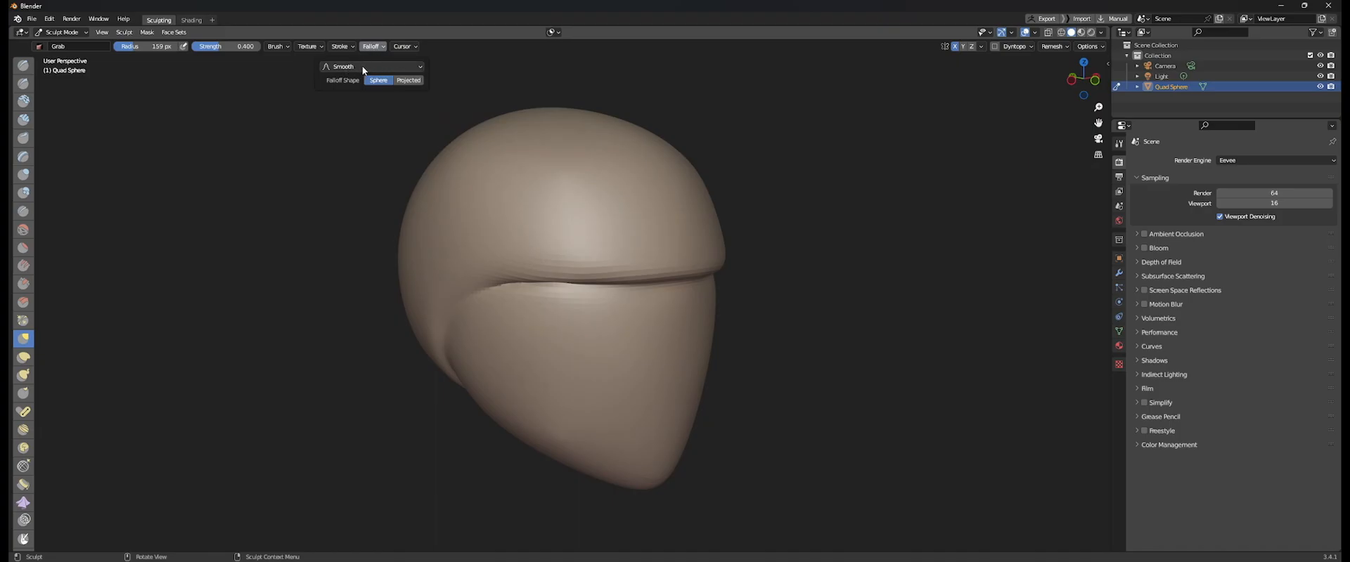
Change the Grab brush's falloff curve to Root and test a stroke on the upper side of the head.
click(362, 67)
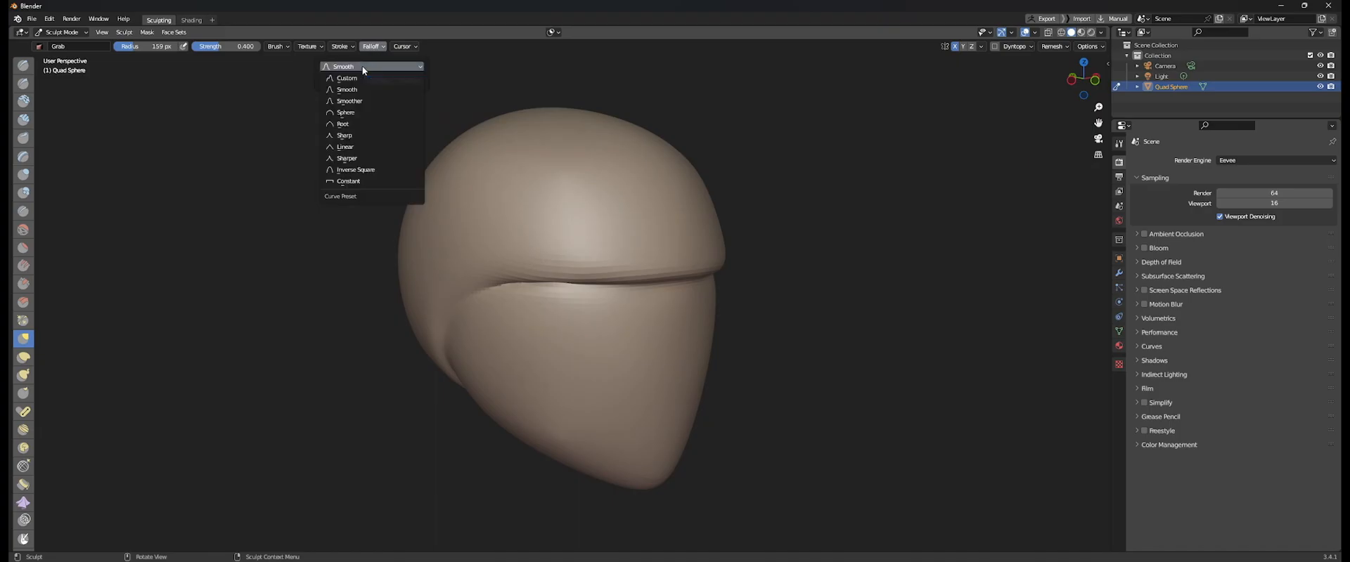
click(357, 121)
drag(537, 217, 473, 160)
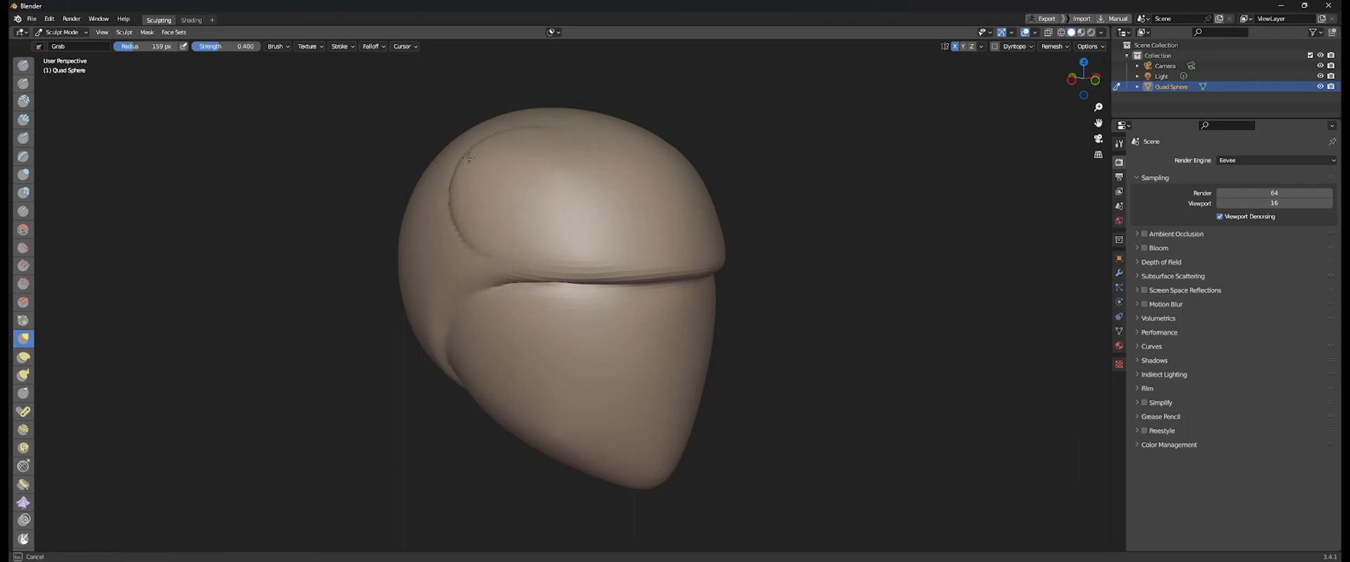
mouse_move(428, 141)
middle_down()
mouse_move(673, 187)
mouse_move(678, 114)
mouse_move(648, 187)
mouse_move(542, 190)
mouse_move(518, 151)
middle_up()
middle_drag(498, 161, 618, 166)
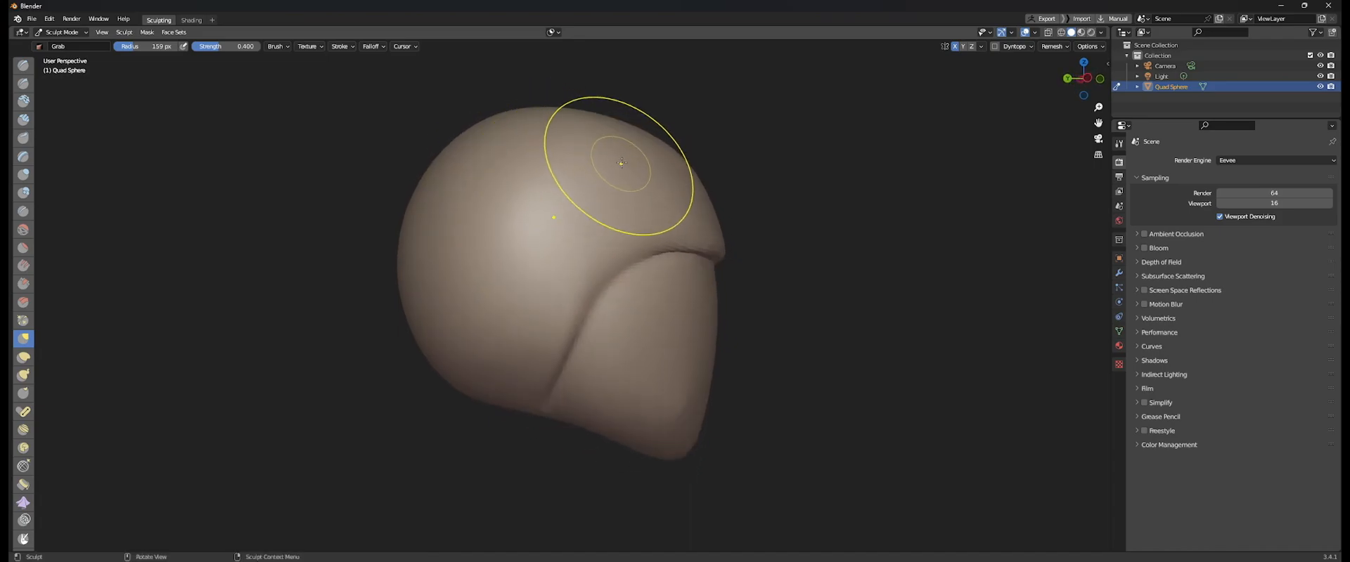
Test more Grab strokes on the upper head from different angles and undo them.
drag(618, 166, 689, 90)
middle_drag(688, 98, 496, 173)
mouse_move(495, 174)
mouse_down()
mouse_move(436, 79)
mouse_move(472, 143)
mouse_up()
key(ctrl+z)
key(ctrl+z)
key(ctrl+z)
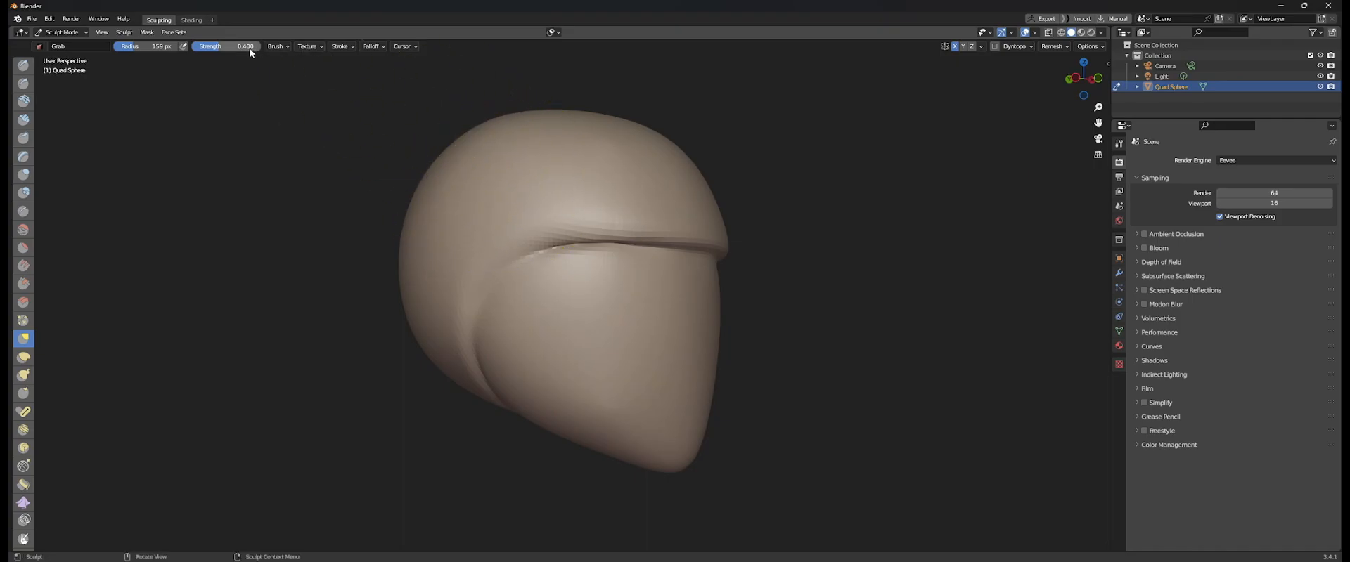
Turn off the Grab brush's View Normal option and test strokes on the upper head, undoing them.
click(277, 46)
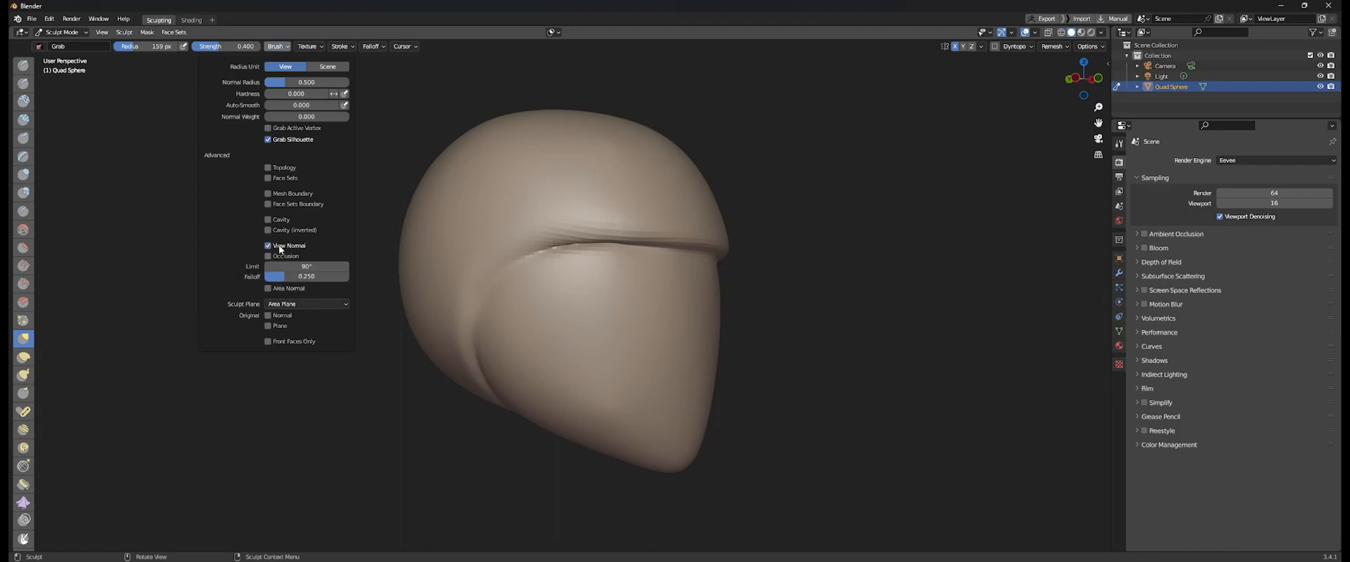
mouse_move(483, 160)
mouse_down()
mouse_move(433, 101)
mouse_move(462, 148)
mouse_up()
key(ctrl+z)
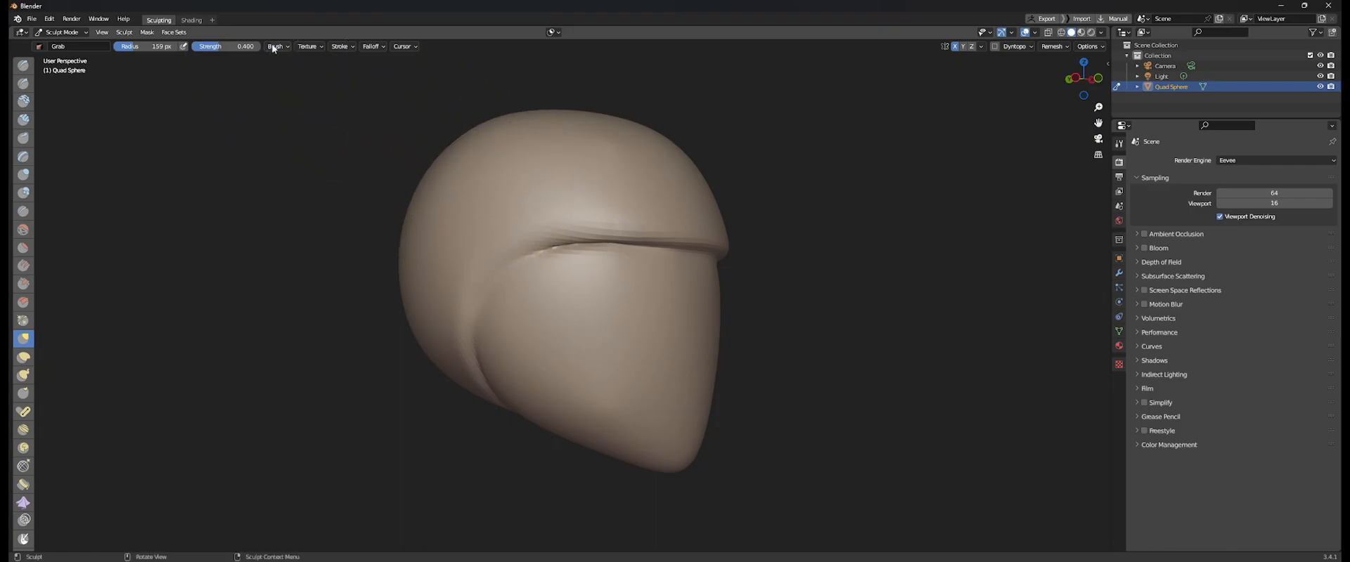
click(277, 46)
click(267, 246)
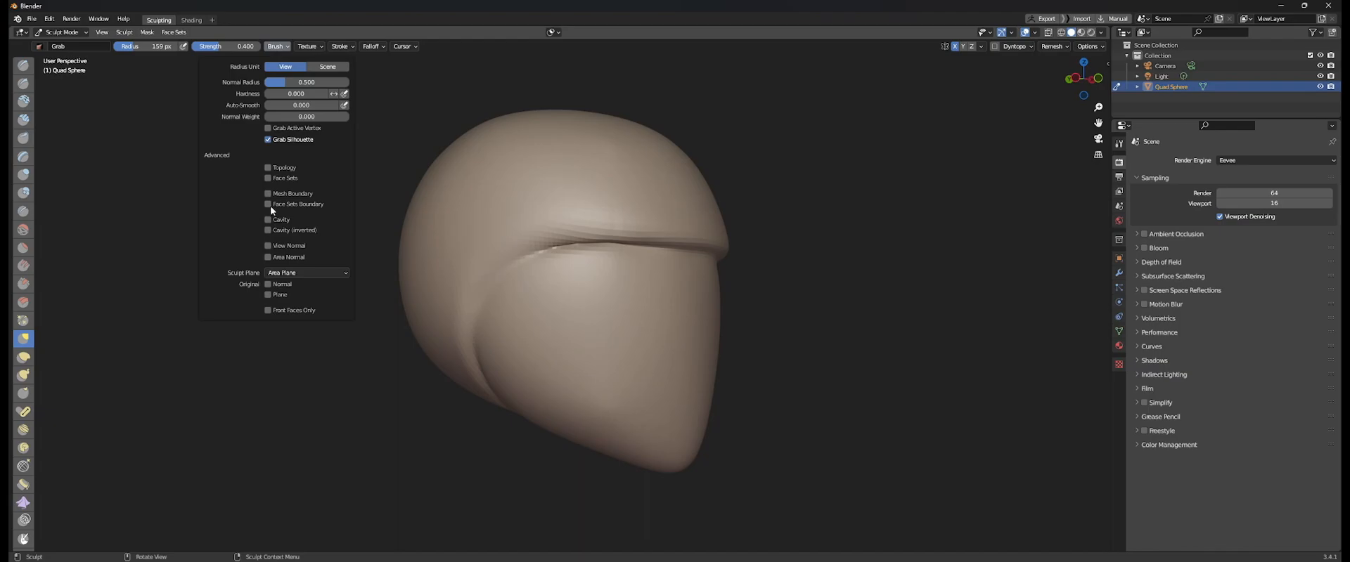
mouse_move(536, 171)
mouse_down()
mouse_move(508, 151)
mouse_move(470, 63)
mouse_up()
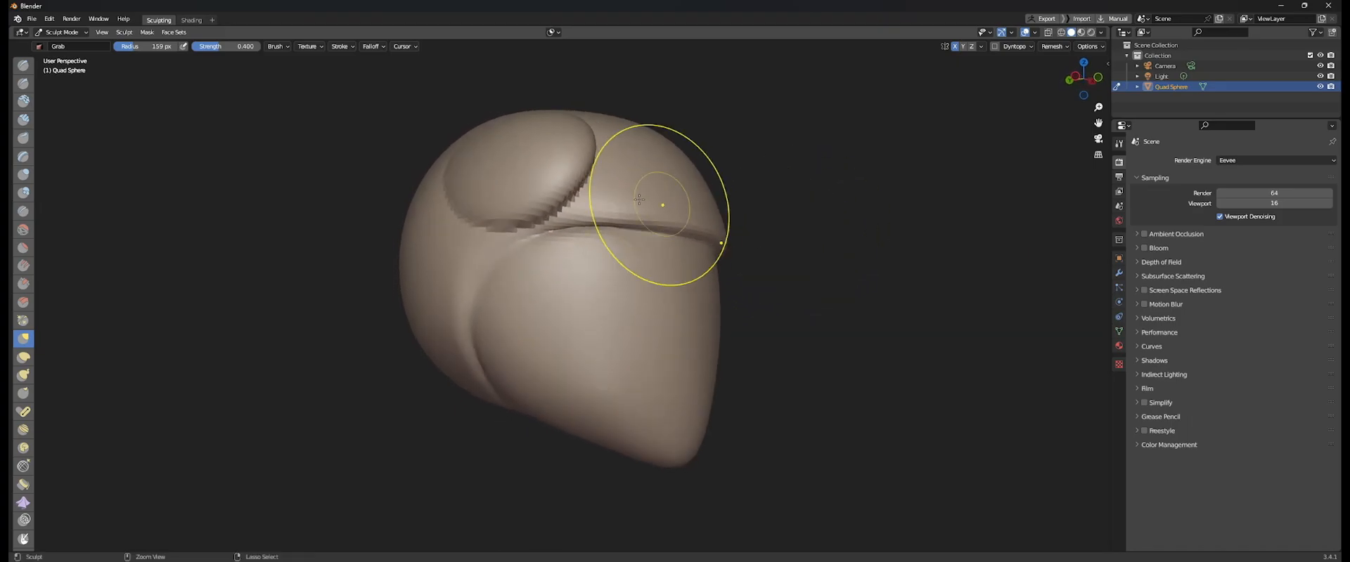
key(ctrl+z)
key(ctrl+z)
key(ctrl+z)
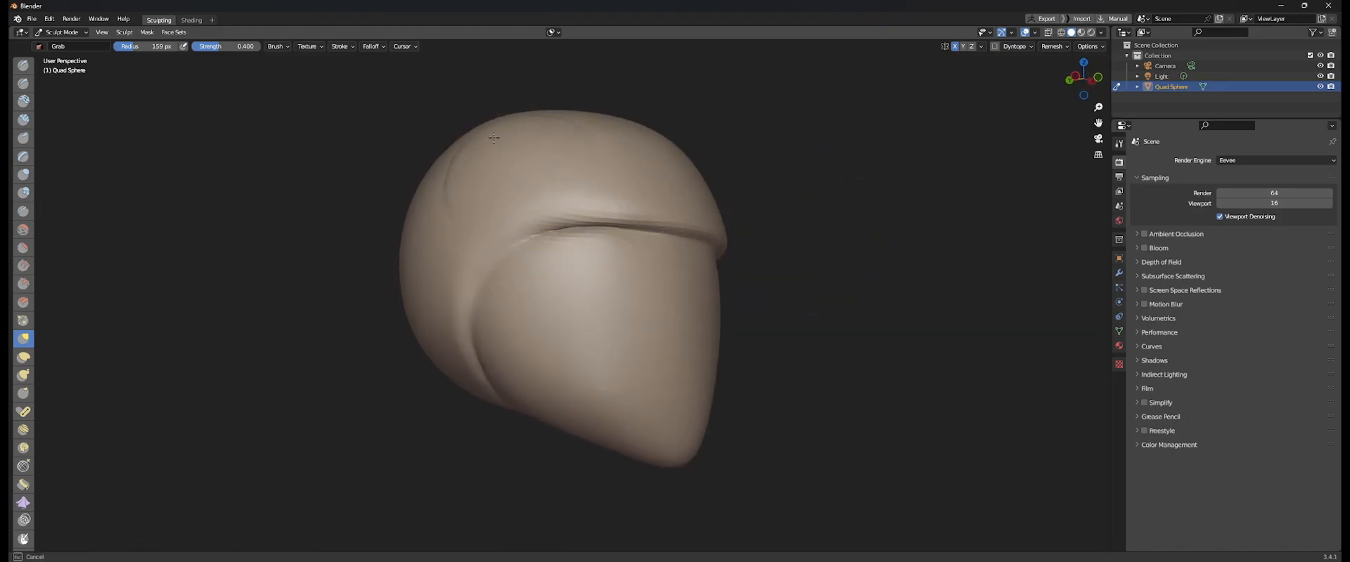
Set the Grab brush's sculpt plane to View Plane.
click(279, 46)
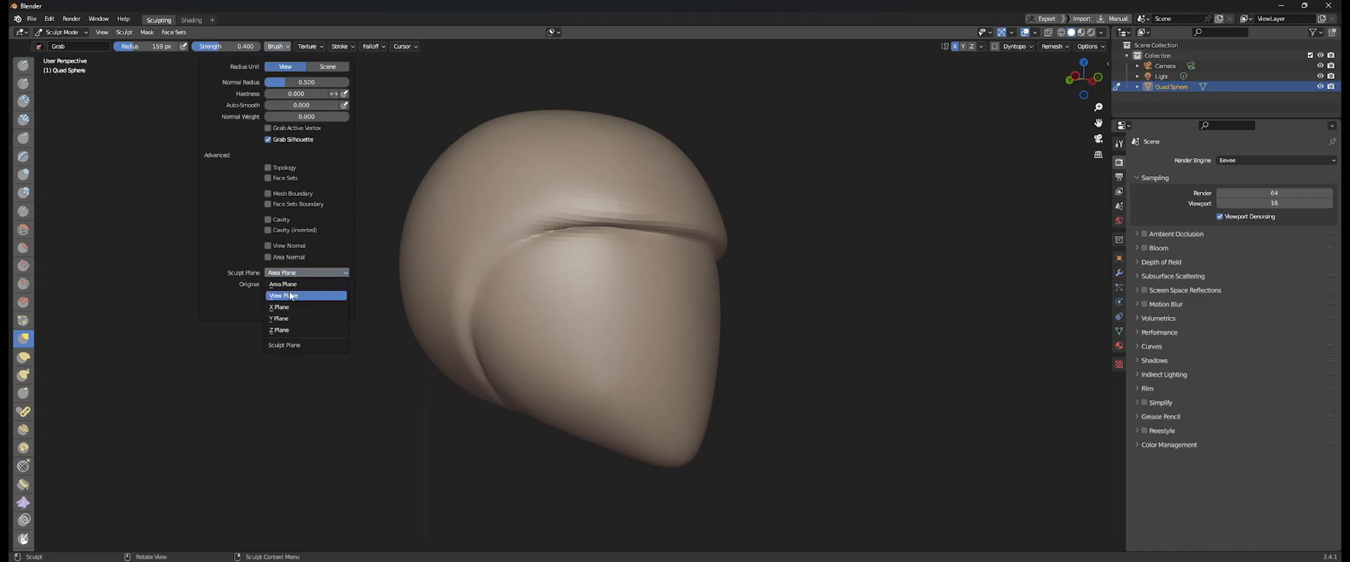
click(289, 296)
middle_drag(505, 202, 518, 217)
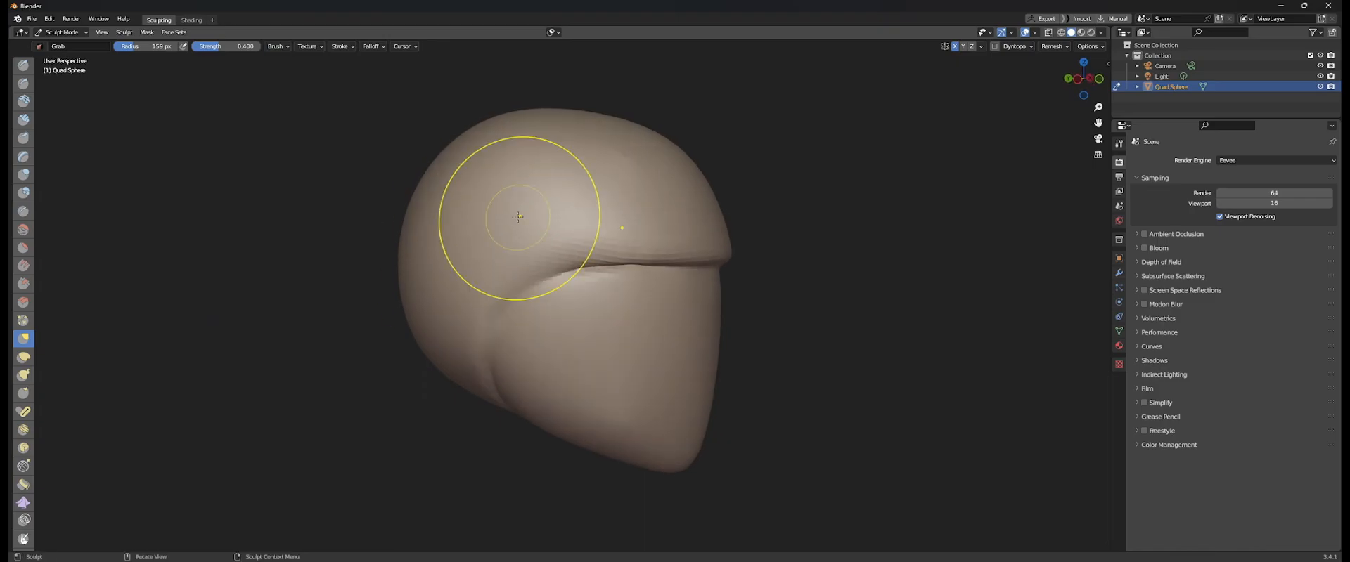
Try a Grab stroke with the radius unit set to Scene, undo it, and return the unit to View for another stroke.
click(277, 46)
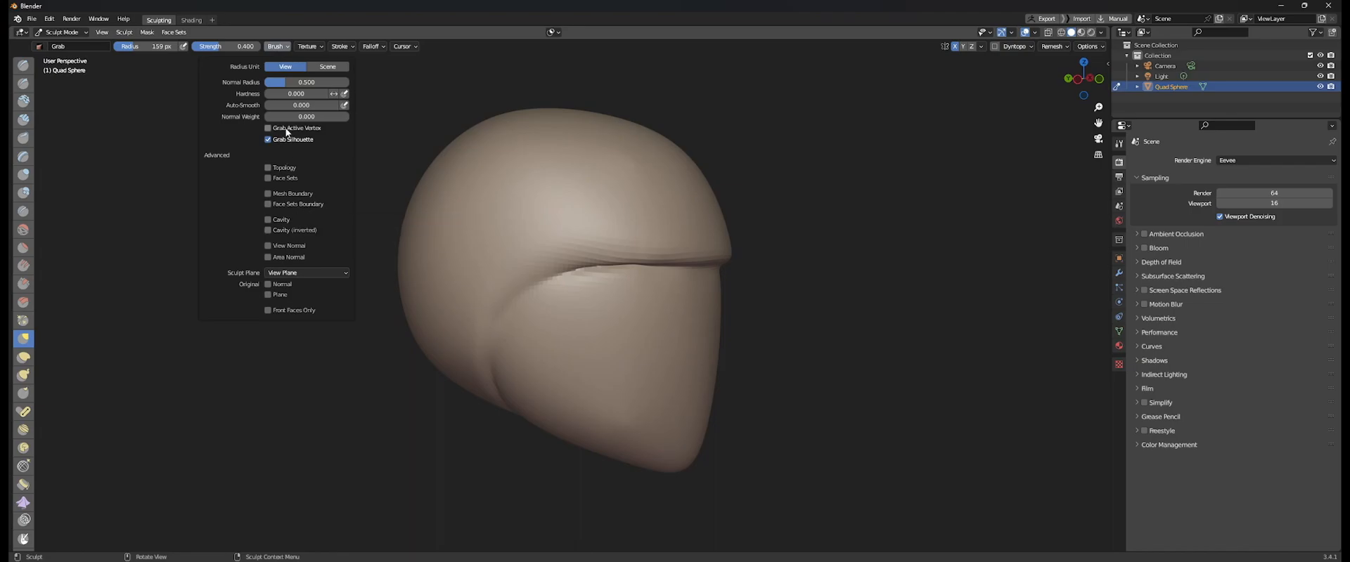
click(328, 67)
drag(496, 235, 462, 208)
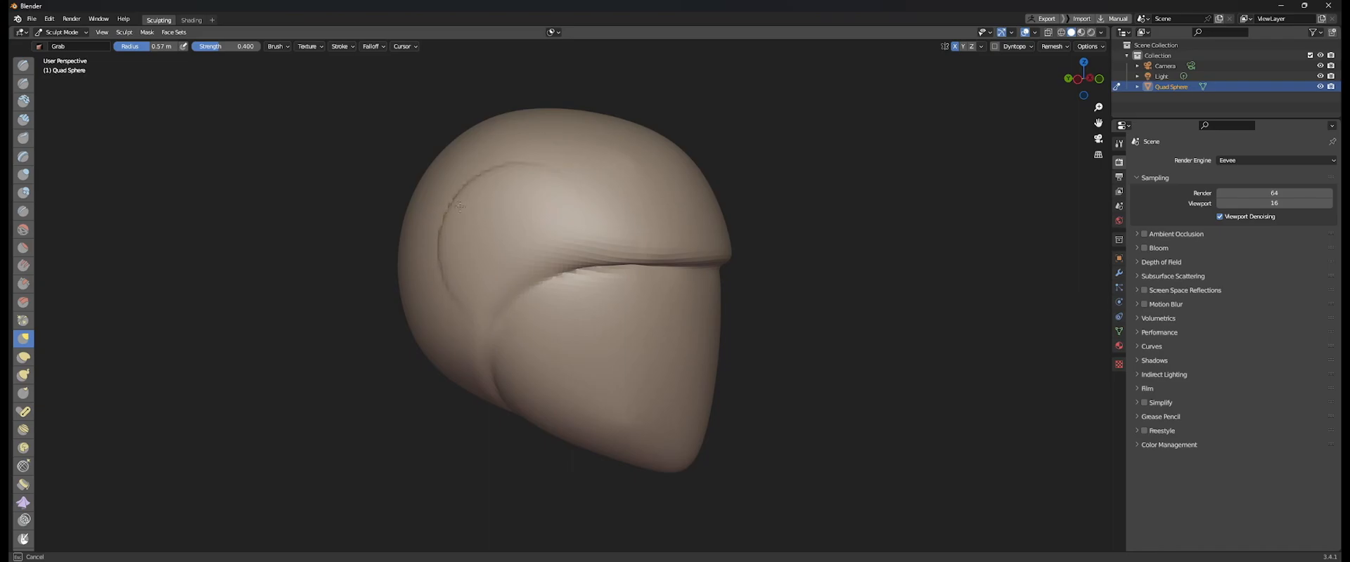
key(ctrl+z)
click(278, 46)
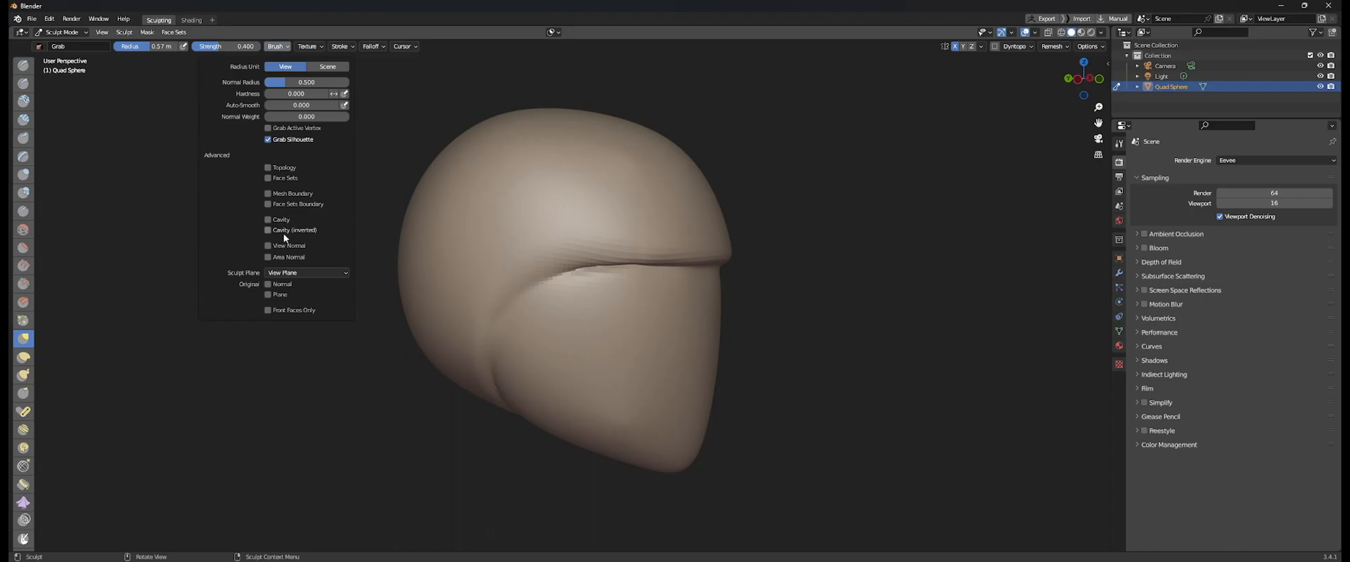
drag(445, 229, 492, 208)
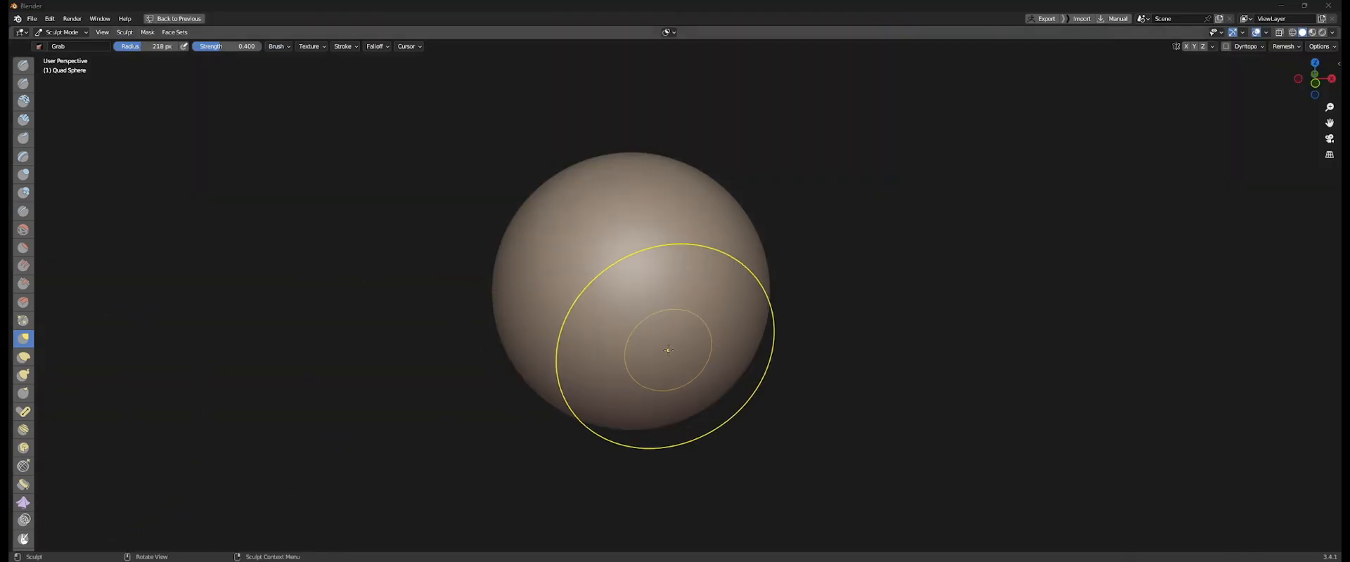
Set the Grab radius to 160 px, test short strokes on the side of the sphere from two angles and undo them.
shift+middle_drag(742, 305, 762, 309)
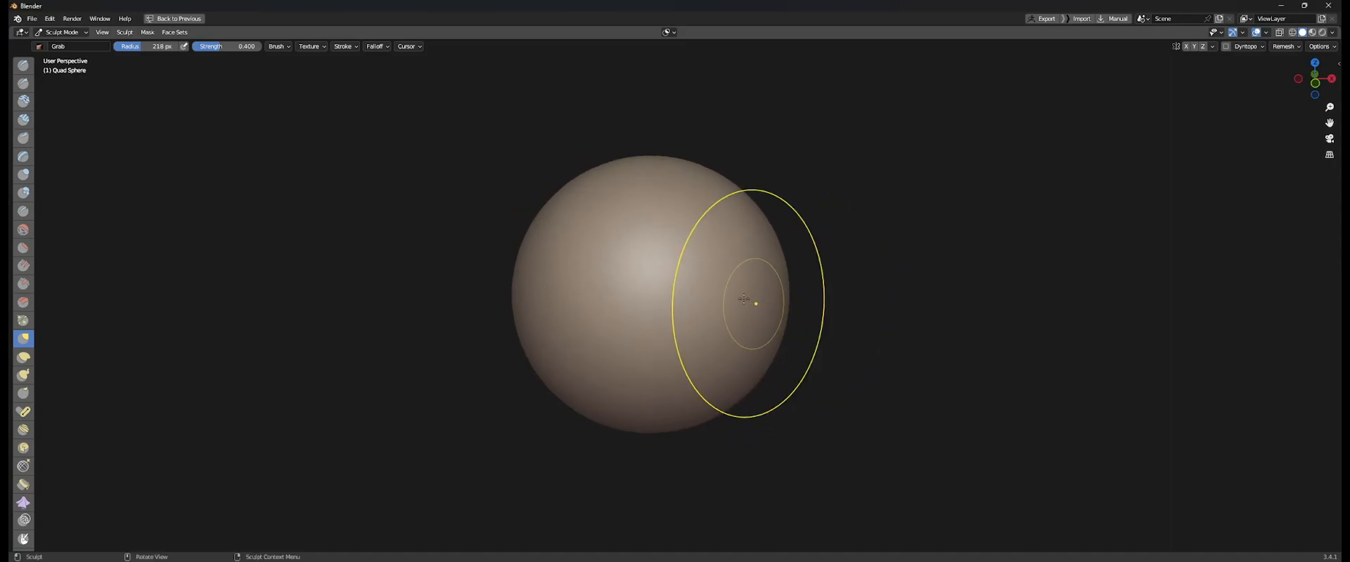
key(f)
click(544, 258)
mouse_move(543, 255)
mouse_down()
mouse_move(633, 269)
mouse_move(458, 235)
mouse_move(557, 233)
mouse_move(507, 254)
mouse_move(424, 230)
mouse_move(499, 248)
mouse_up()
key(ctrl+z)
middle_drag(572, 273, 633, 270)
key(ctrl+z)
mouse_move(599, 267)
mouse_down()
mouse_move(568, 260)
mouse_move(579, 262)
mouse_up()
key(ctrl+z)
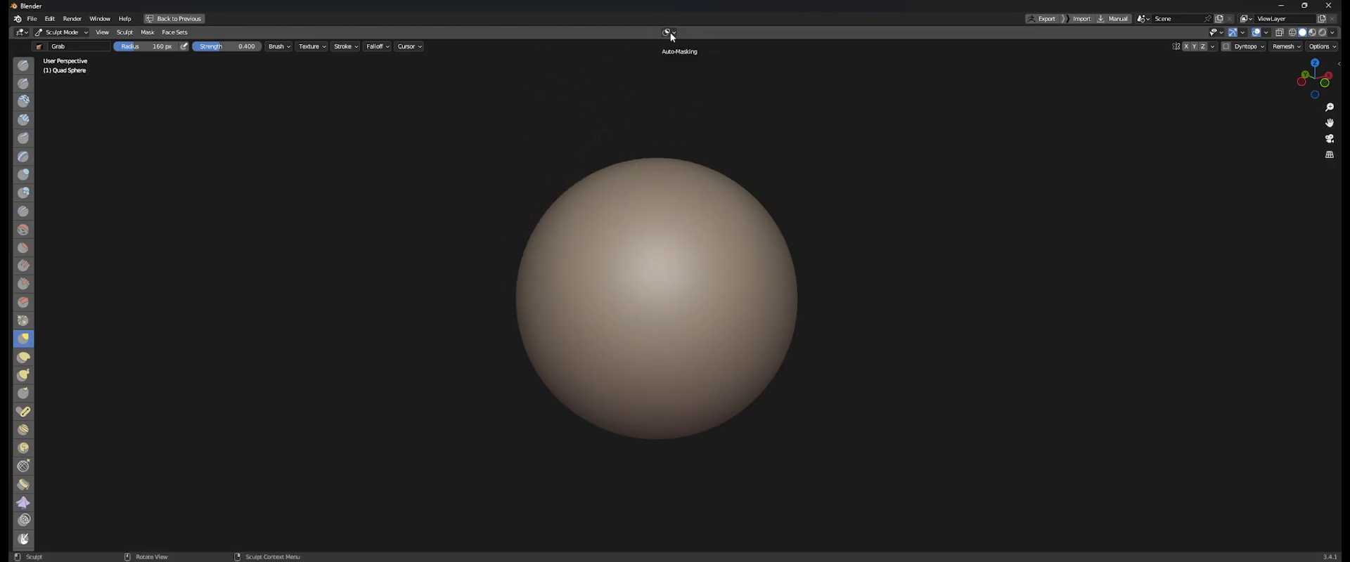
Turn on View Normal auto-masking, pull the upper side of the sphere outward and undo the stroke.
click(669, 33)
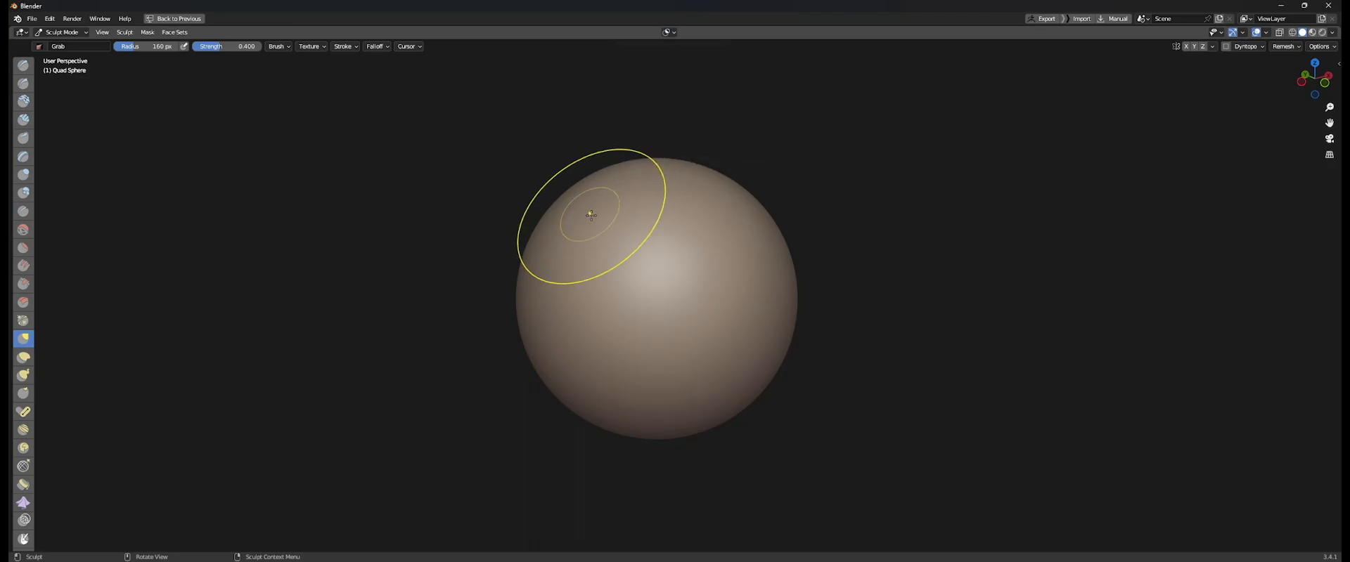
click(669, 33)
click(620, 145)
mouse_move(574, 248)
mouse_down()
mouse_move(457, 199)
mouse_move(485, 210)
mouse_up()
key(ctrl+z)
Enlarge the Grab radius to about 438 px, pull the sphere's side out in one wide stroke and undo it.
key(f)
click(787, 244)
drag(571, 251, 403, 188)
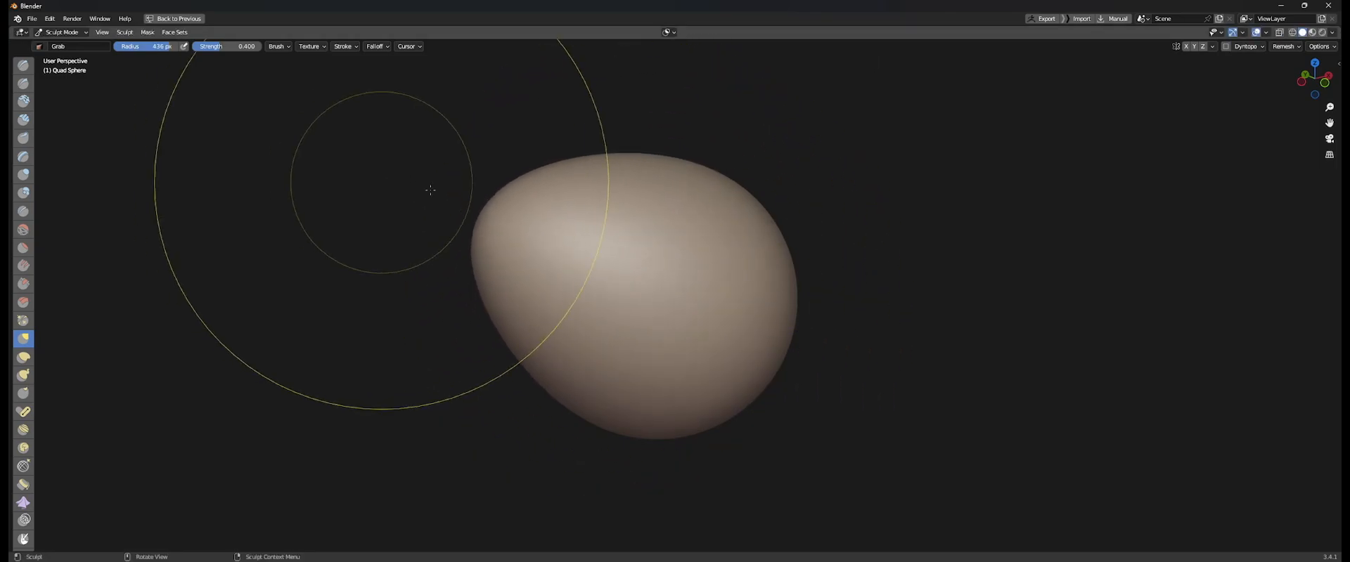
key(ctrl+z)
Turn off View Normal auto-masking and look through the remaining auto-masking options.
click(669, 33)
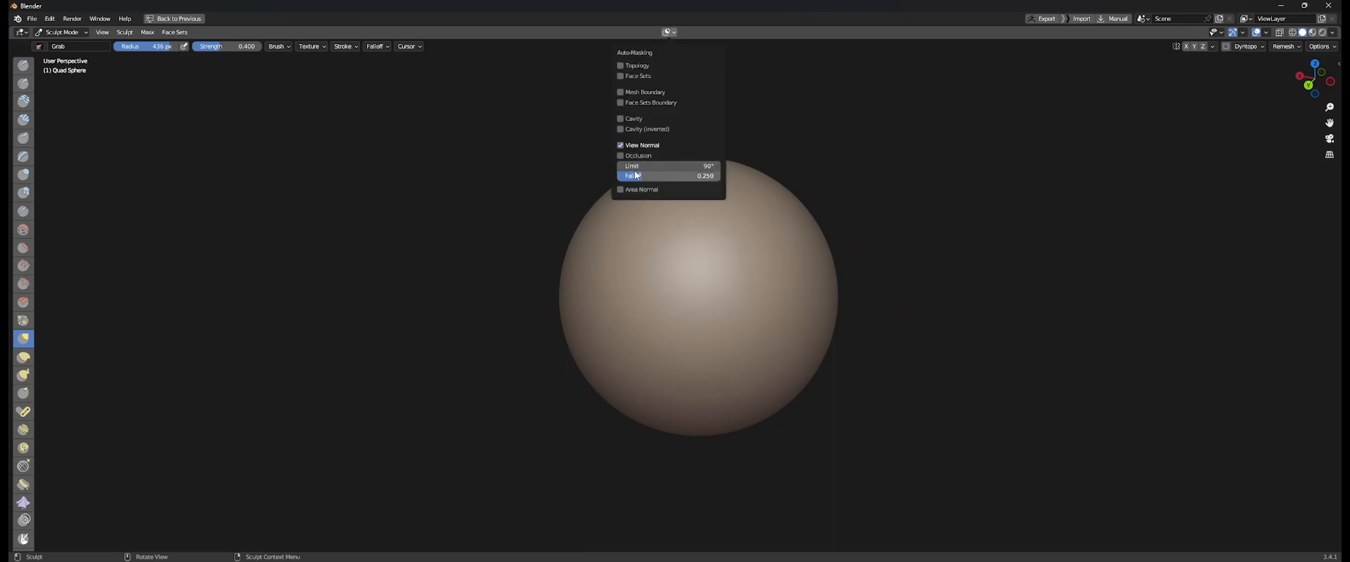
click(621, 146)
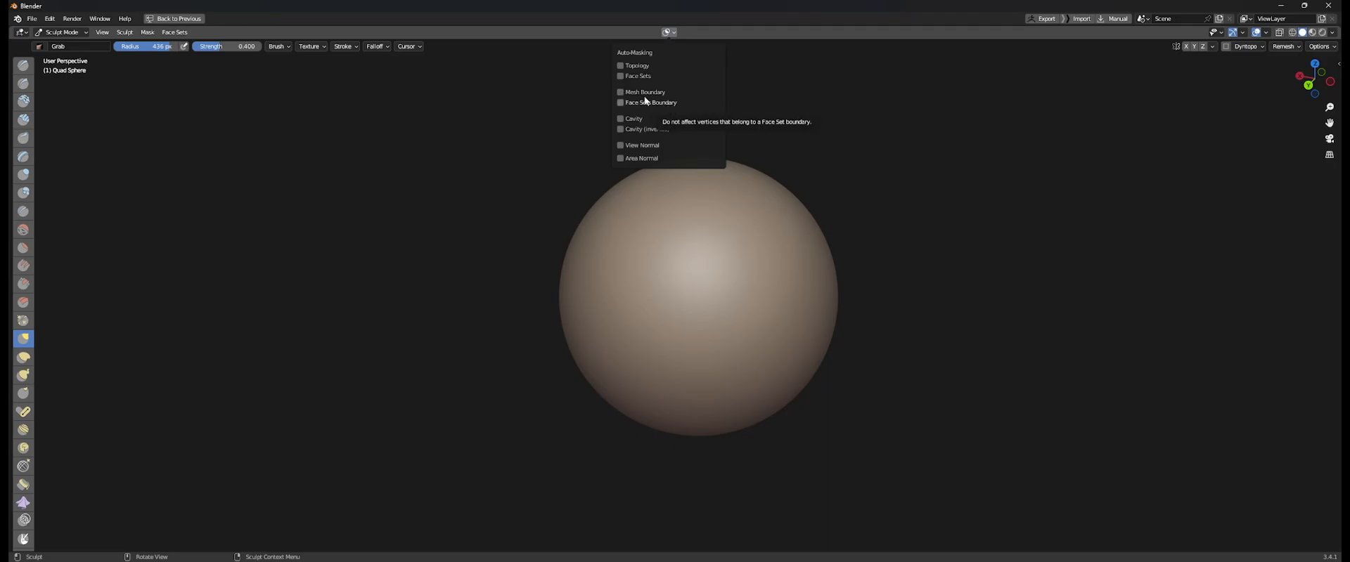
click(668, 33)
click(669, 33)
Pull the upper side of the sphere outward with Grab from several angles, setting the radius to 215 px.
mouse_move(613, 239)
mouse_down()
mouse_move(461, 203)
mouse_move(690, 240)
mouse_move(542, 82)
mouse_move(690, 285)
mouse_move(522, 137)
mouse_move(632, 217)
mouse_move(655, 251)
mouse_move(521, 223)
mouse_up()
key(f)
click(531, 230)
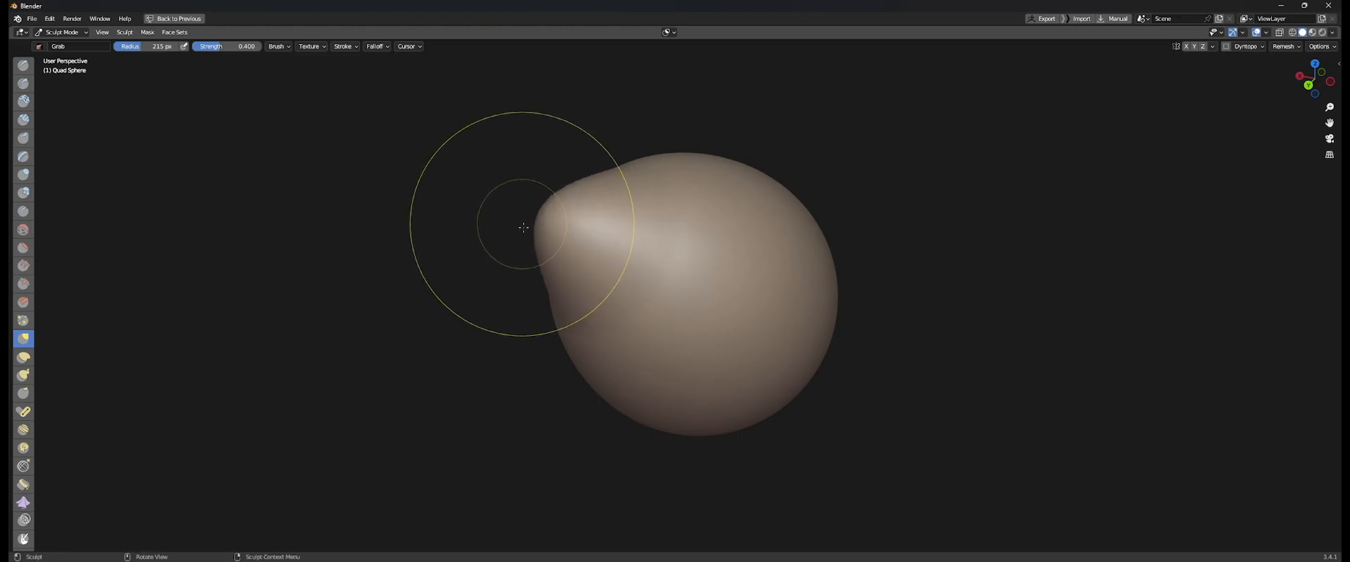
middle_drag(597, 243, 689, 265)
drag(624, 230, 534, 219)
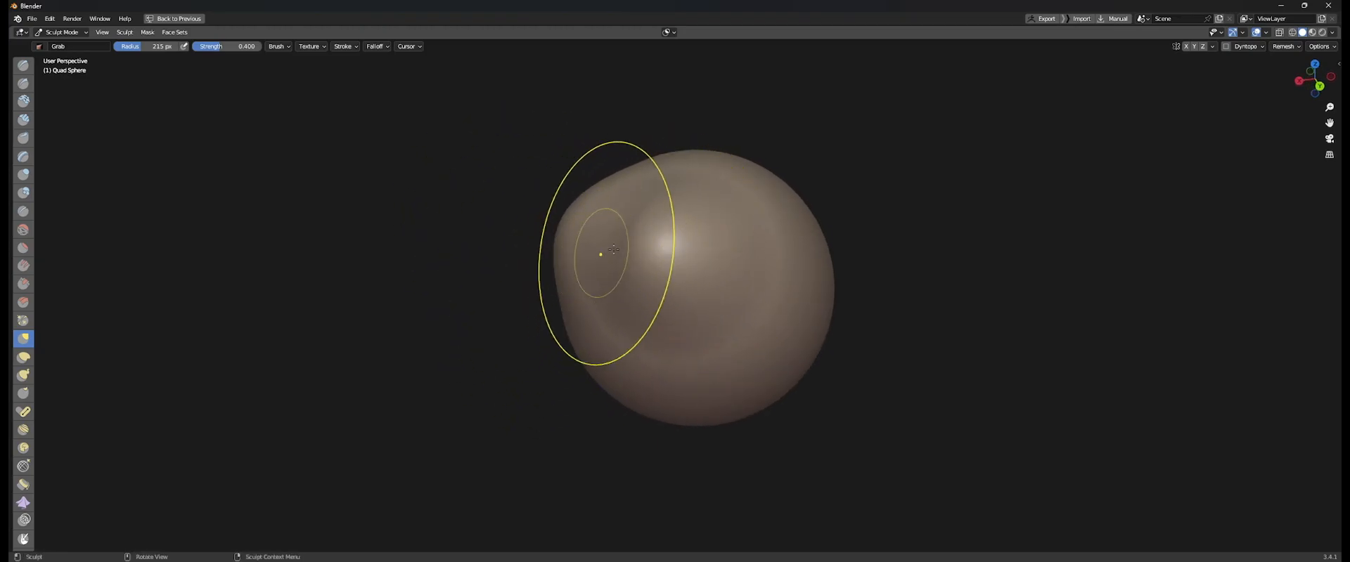
middle_drag(602, 243, 703, 228)
drag(704, 228, 717, 226)
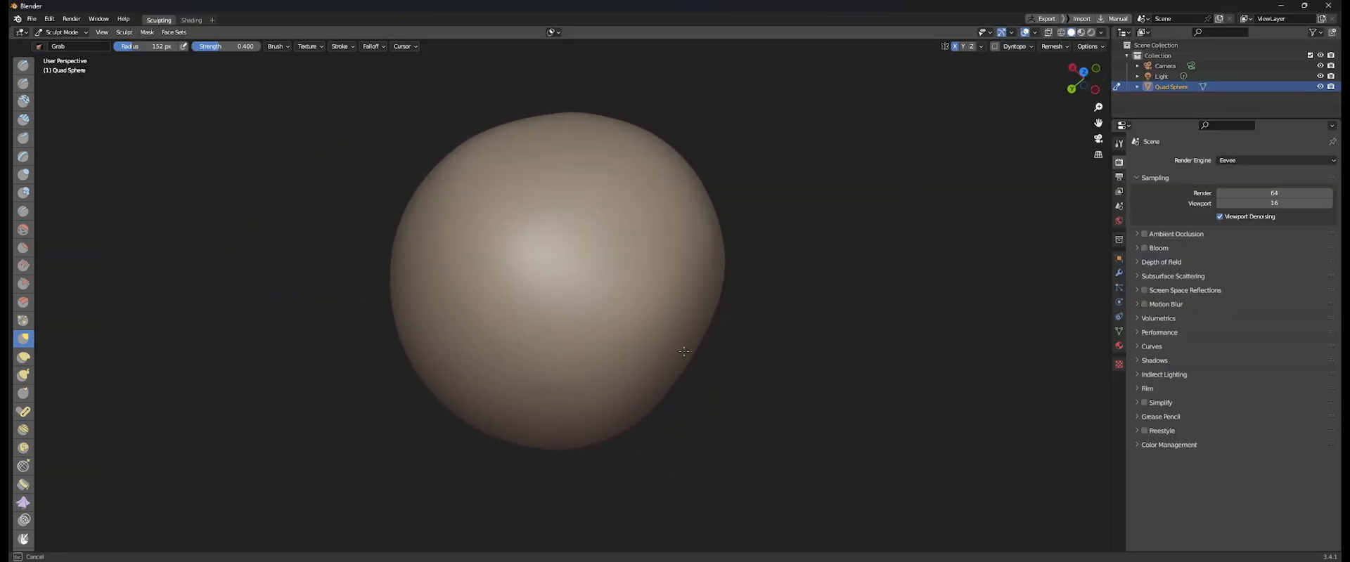
Switch to the head model, test long Grab strokes on it from different angles and undo them.
drag(778, 422, 649, 363)
key(ctrl+z)
middle_drag(649, 364, 558, 355)
drag(449, 306, 255, 429)
middle_drag(453, 286, 426, 293)
key(ctrl+z)
mouse_move(423, 295)
mouse_down()
mouse_move(338, 286)
mouse_move(225, 314)
mouse_up()
mouse_move(383, 309)
middle_down()
mouse_move(444, 299)
mouse_move(486, 247)
middle_up()
key(ctrl+z)
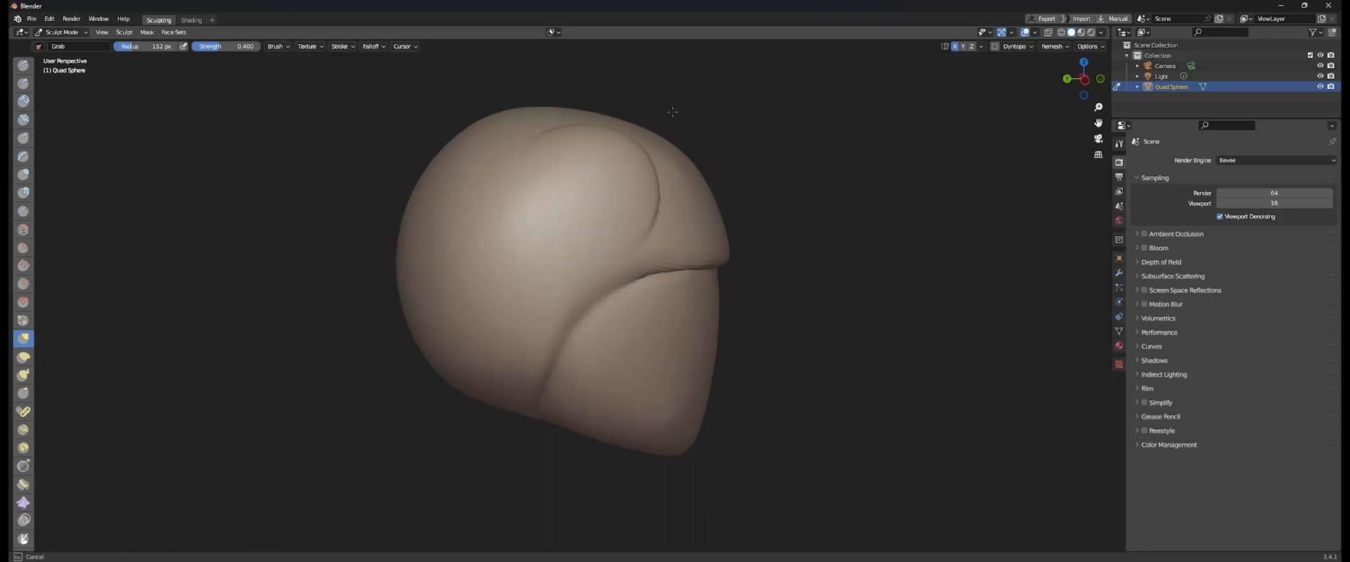
Turn off View Normal for the Grab brush and pull the sides of the upper head outward.
click(278, 46)
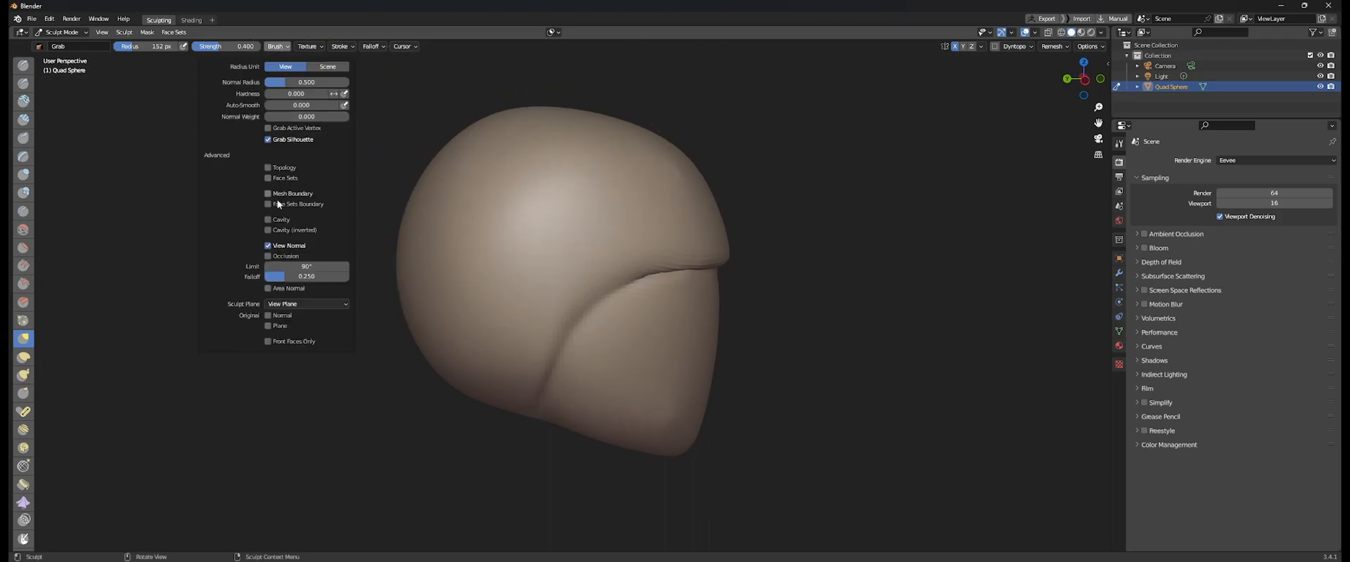
click(274, 251)
middle_drag(578, 212, 524, 234)
mouse_move(638, 168)
mouse_down()
mouse_move(724, 106)
mouse_move(737, 141)
mouse_up()
mouse_move(712, 164)
middle_down()
mouse_move(594, 235)
mouse_move(340, 280)
mouse_move(377, 289)
mouse_move(420, 203)
mouse_move(642, 172)
mouse_move(641, 225)
mouse_move(696, 201)
middle_up()
middle_drag(633, 181, 539, 243)
middle_drag(446, 241, 386, 256)
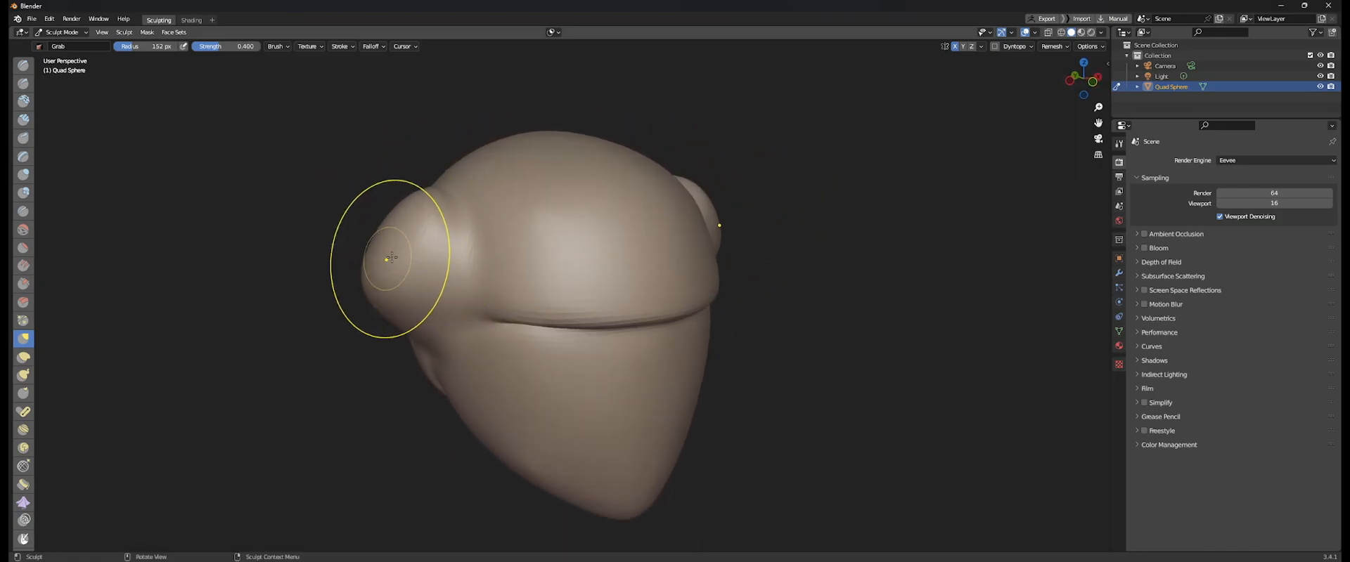
Open the Grab brush settings and reshape the bulges on the sides of the head with short strokes.
click(276, 47)
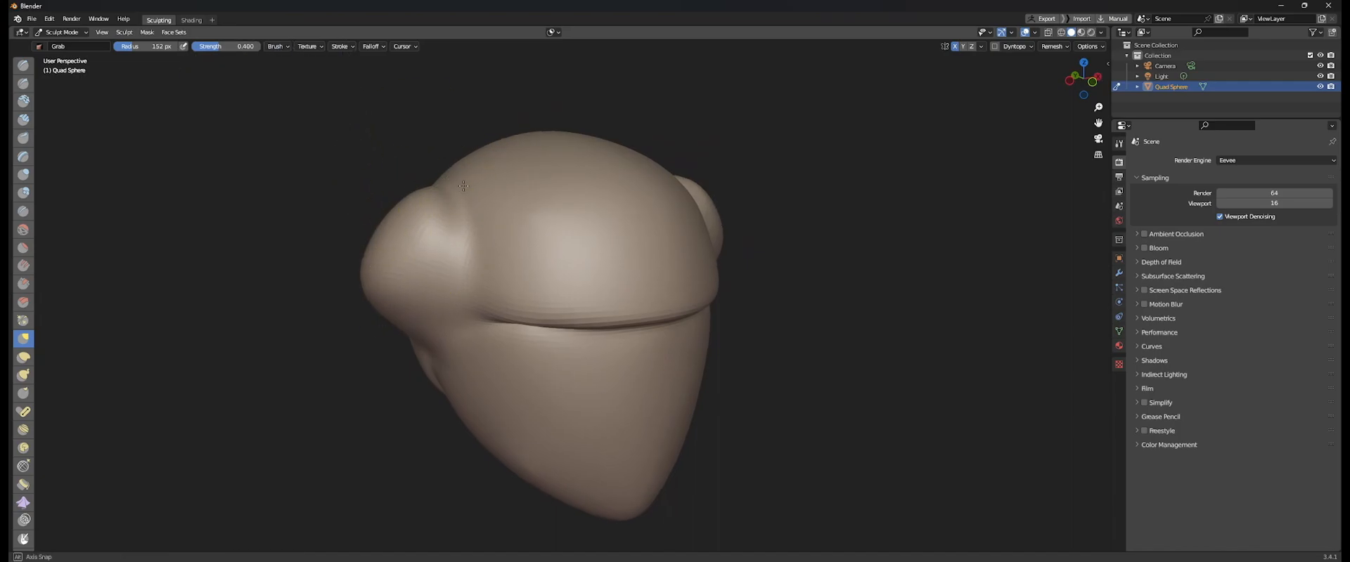
middle_drag(450, 241, 434, 218)
drag(399, 218, 380, 206)
drag(384, 269, 375, 281)
middle_drag(374, 280, 496, 239)
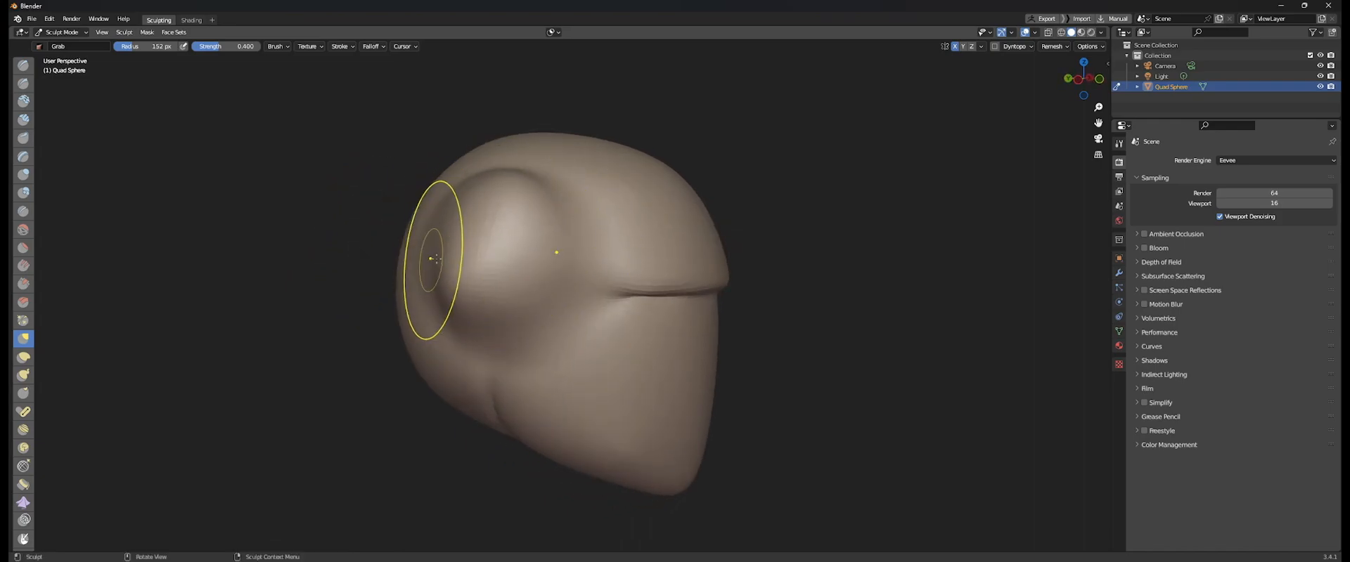
Examine the Grab brush's advanced options, including Original Normal and Front Faces Only, and make a stroke on the side of the head.
middle_drag(437, 286, 317, 91)
click(276, 46)
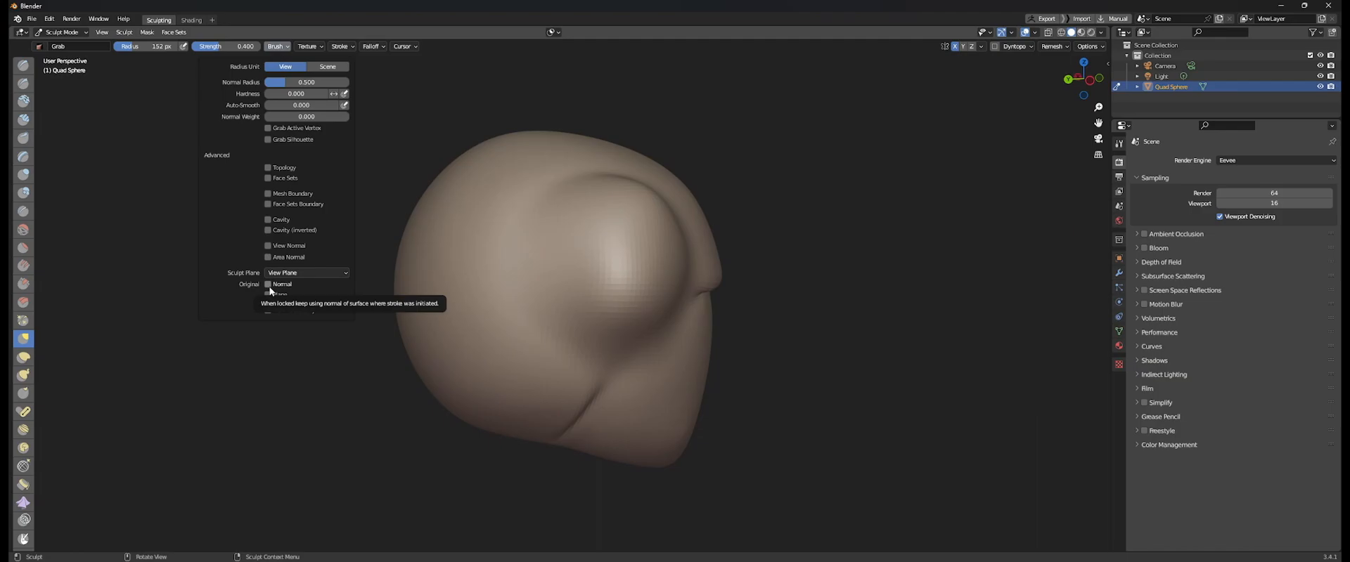
mouse_move(509, 225)
mouse_down()
mouse_move(465, 217)
mouse_move(323, 122)
mouse_move(256, 105)
mouse_move(337, 177)
mouse_up()
mouse_move(337, 178)
middle_down()
mouse_move(505, 294)
mouse_move(527, 421)
mouse_move(598, 175)
middle_up()
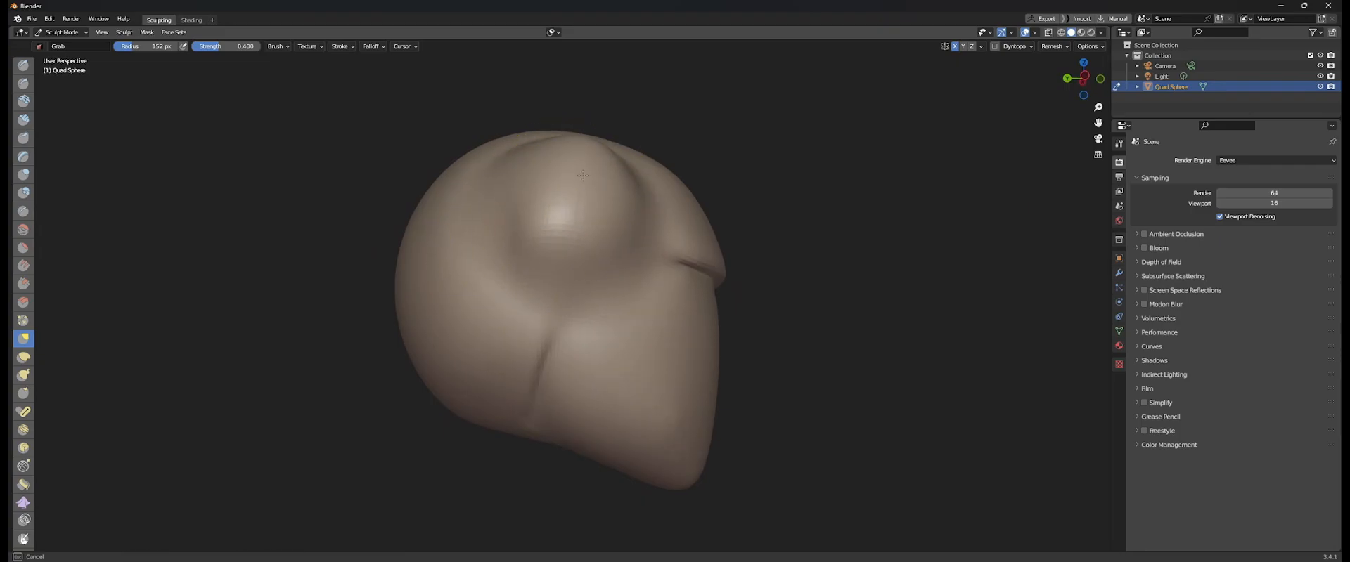
click(277, 47)
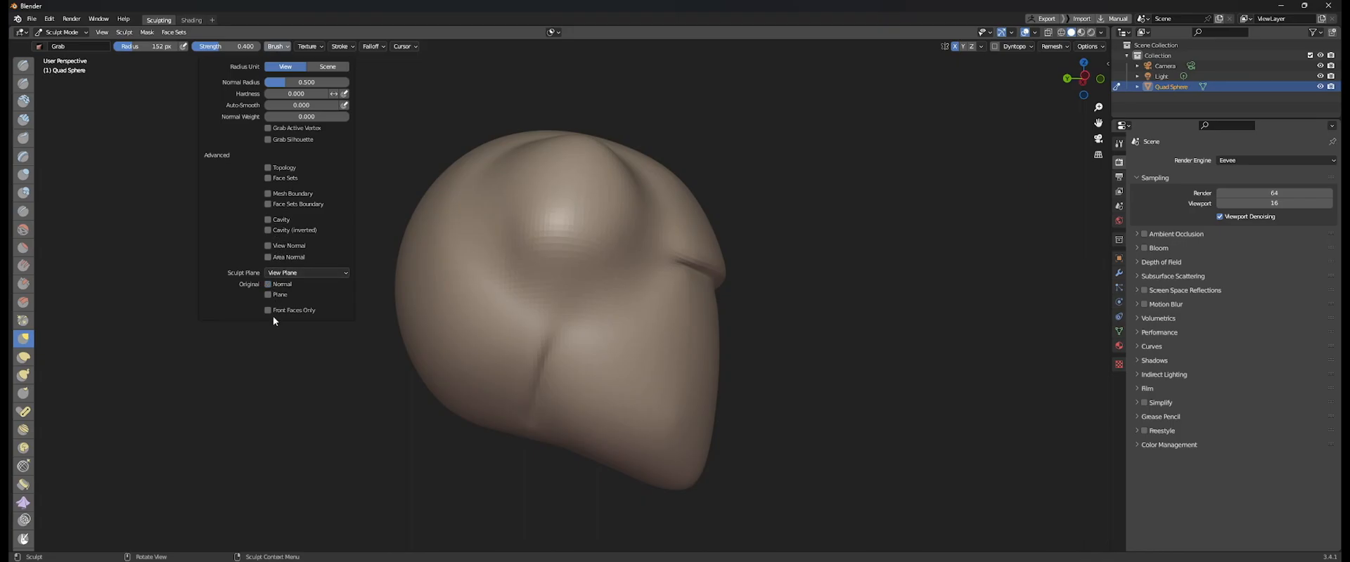
Set the Grab brush's falloff curve to Smooth and inspect the head from another angle.
click(403, 47)
click(374, 46)
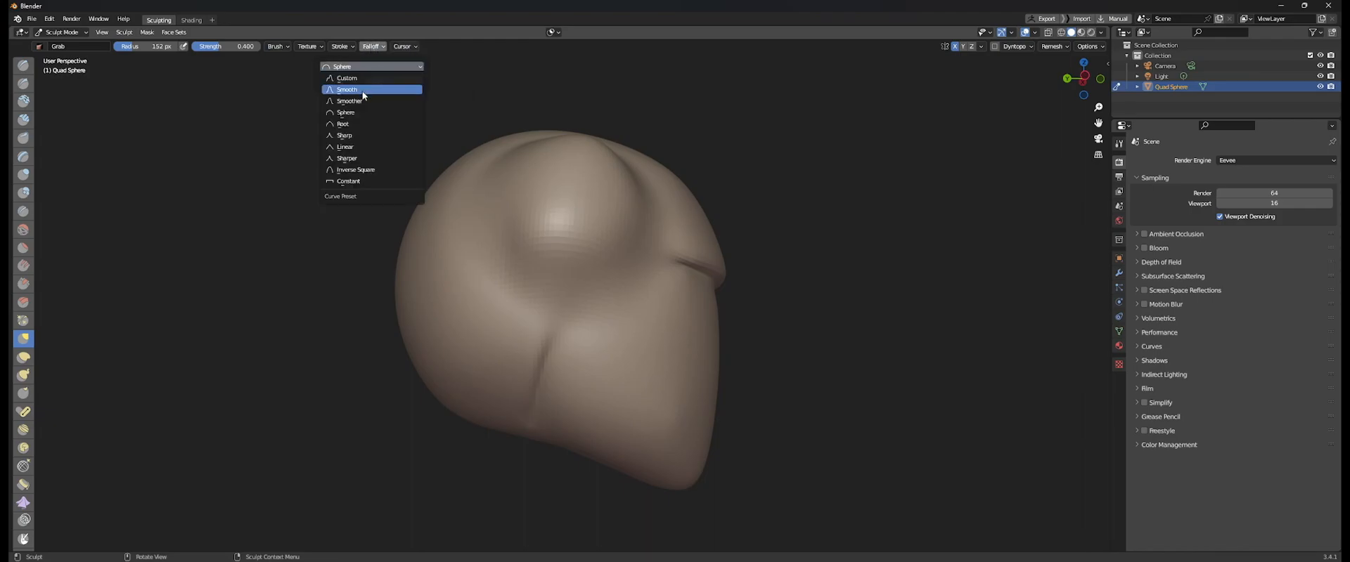
click(361, 90)
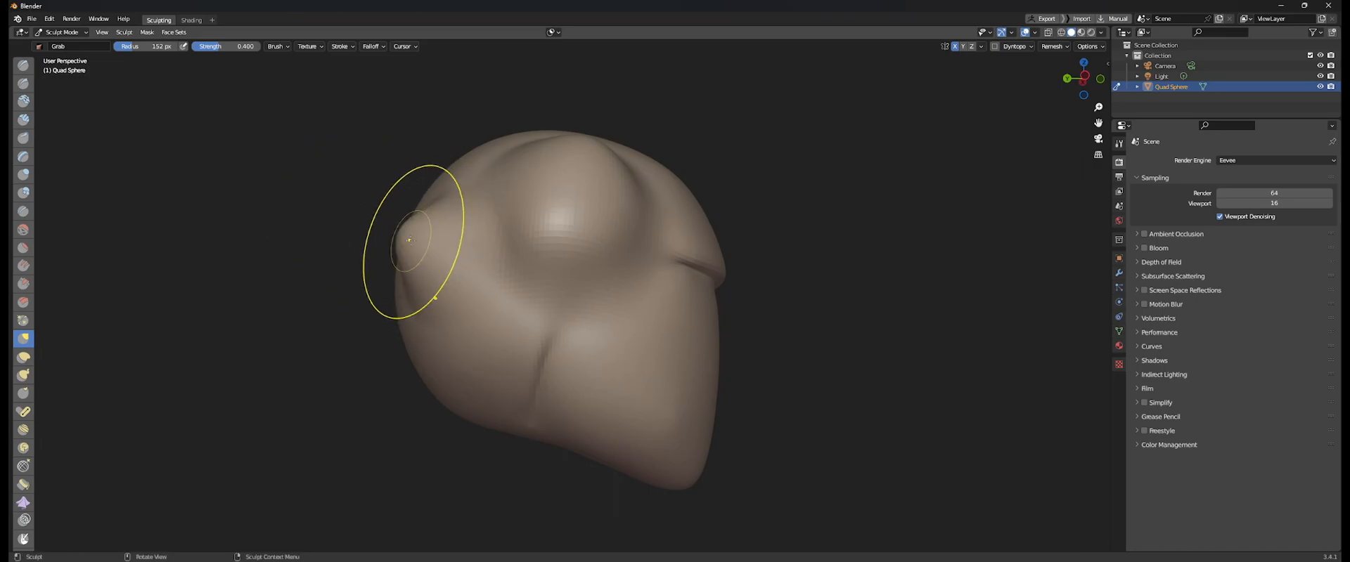
middle_drag(410, 240, 533, 292)
Pull the lower part of the head outward with several Grab strokes, adjusting the brush radius to 205 px.
middle_drag(586, 354, 606, 412)
key(f)
click(676, 410)
mouse_move(658, 413)
mouse_down()
mouse_move(691, 499)
mouse_move(706, 496)
mouse_up()
drag(673, 430, 711, 493)
key(f)
click(636, 422)
drag(679, 369, 736, 393)
Pull the upper edges of the head upward and outward with Grab from several angles.
middle_drag(735, 392, 450, 225)
mouse_move(425, 215)
mouse_down()
mouse_move(422, 172)
mouse_move(454, 135)
mouse_up()
middle_drag(449, 142, 489, 146)
drag(489, 145, 495, 132)
middle_drag(498, 134, 679, 116)
drag(654, 163, 679, 156)
Set the Grab brush's falloff curve to Smoother and pull the upper back of the head outward.
click(395, 46)
mouse_move(374, 45)
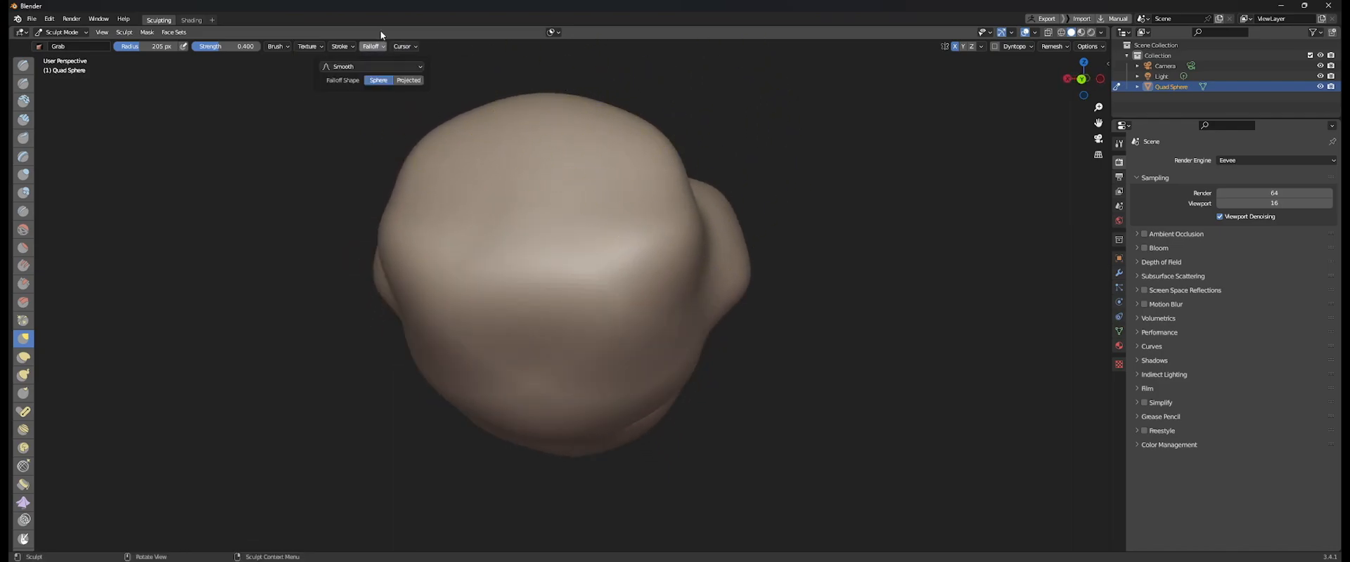
click(369, 68)
click(364, 102)
middle_drag(537, 159, 549, 170)
mouse_move(658, 127)
mouse_down()
mouse_move(688, 89)
mouse_move(722, 90)
mouse_up()
mouse_move(723, 90)
middle_down()
mouse_move(663, 347)
mouse_move(699, 352)
mouse_move(650, 399)
mouse_move(576, 414)
mouse_move(549, 380)
mouse_move(542, 307)
mouse_move(551, 112)
middle_up()
mouse_move(551, 112)
mouse_down()
mouse_move(539, 104)
mouse_move(554, 97)
mouse_up()
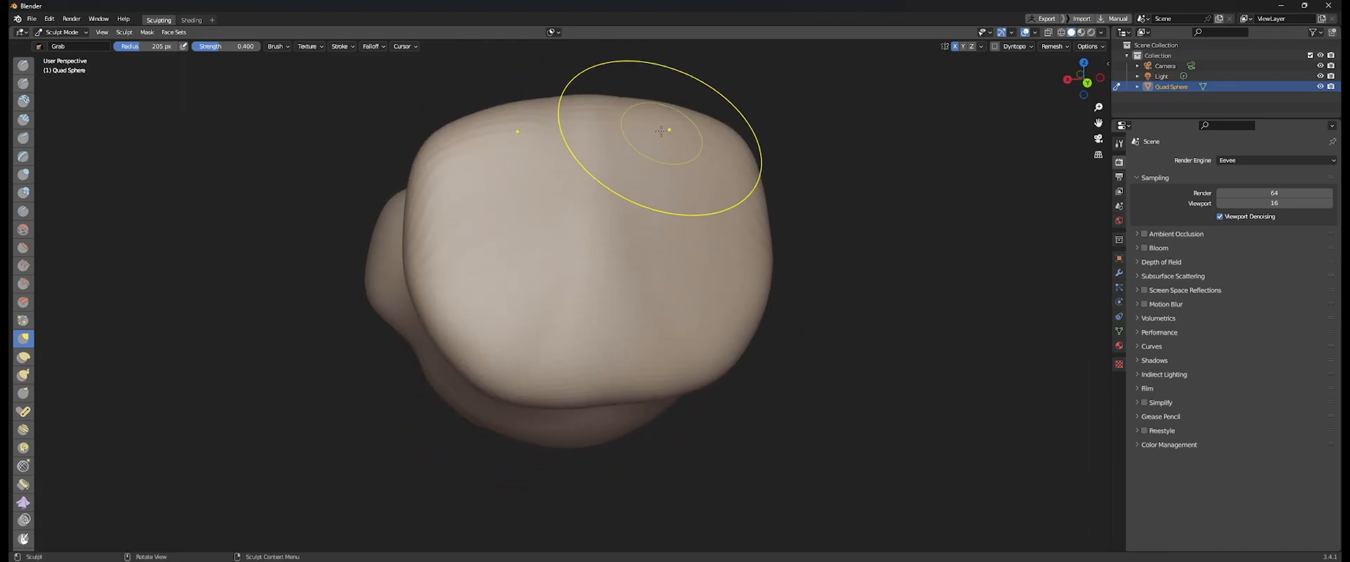
Pull the upper corners at the back of the head further out into a flared rim.
drag(661, 129, 622, 99)
drag(502, 128, 469, 123)
middle_drag(466, 126, 507, 129)
drag(609, 106, 611, 92)
mouse_move(611, 91)
middle_down()
mouse_move(743, 211)
mouse_move(728, 211)
middle_up()
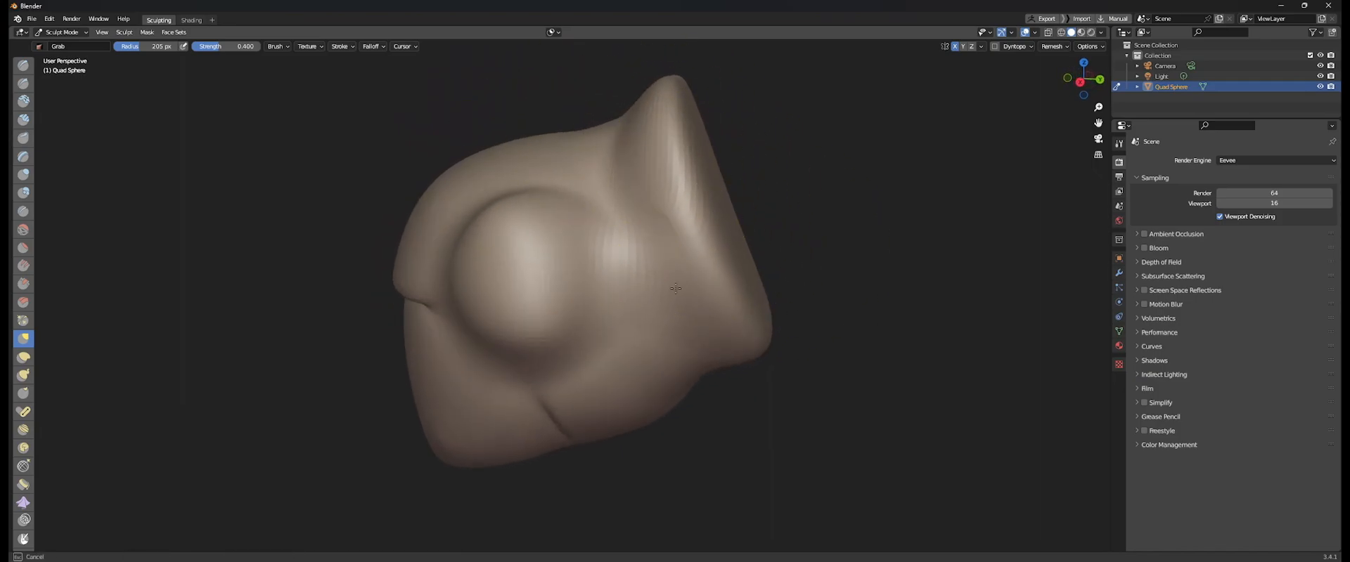
Set the Grab radius to 169 px and nudge the tip of the flared back of the head.
middle_drag(731, 398, 683, 266)
key(f)
mouse_move(678, 228)
middle_down()
mouse_move(415, 250)
mouse_move(427, 260)
middle_up()
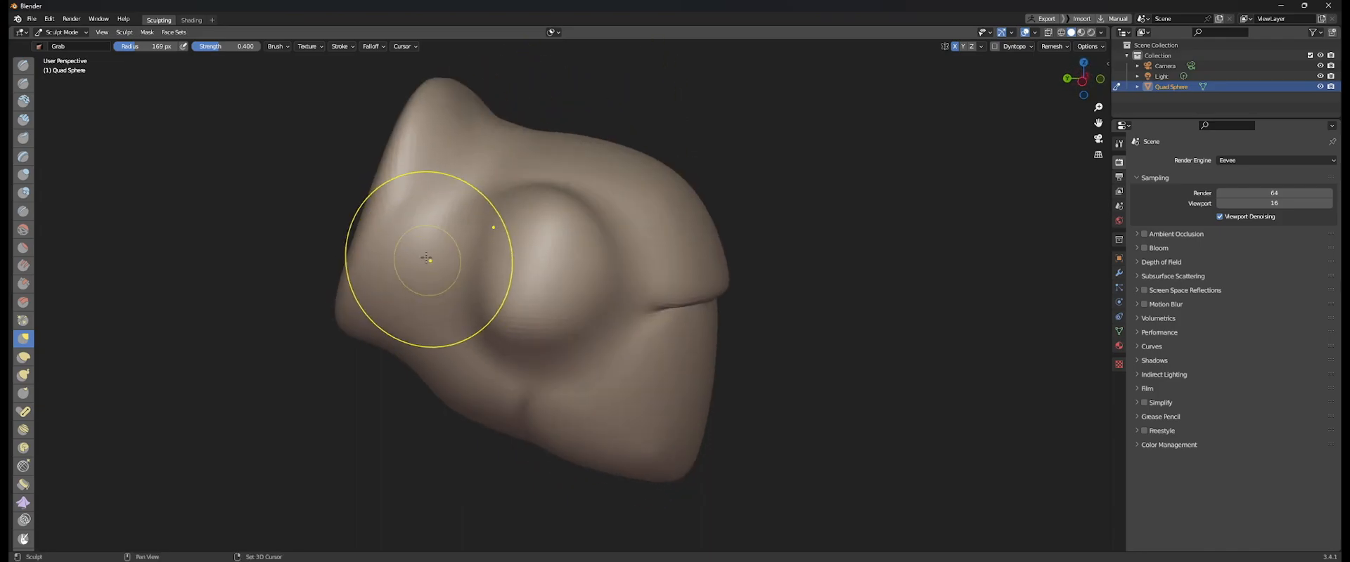
drag(441, 146, 451, 151)
middle_drag(425, 218, 406, 273)
shift+middle_drag(406, 273, 535, 323)
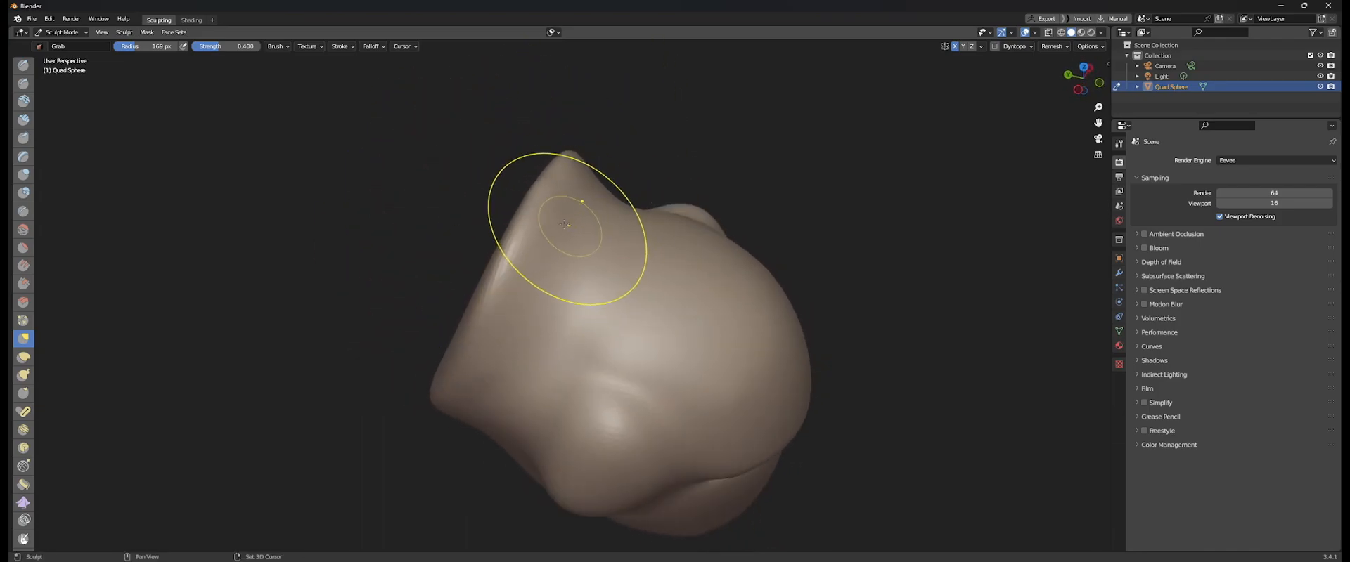
middle_drag(420, 402, 611, 209)
mouse_move(513, 386)
middle_down()
mouse_move(537, 281)
mouse_move(437, 431)
middle_up()
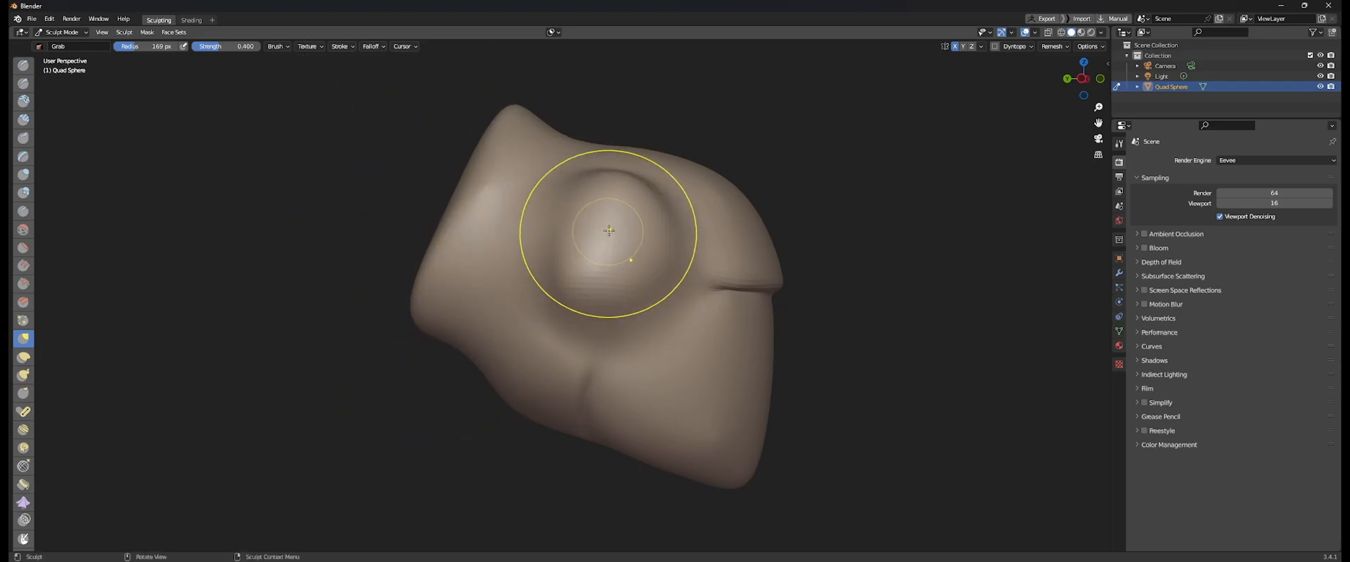
Drag the round bulge on the side of the head backward into a flatter ear-like lobe.
drag(618, 262, 578, 239)
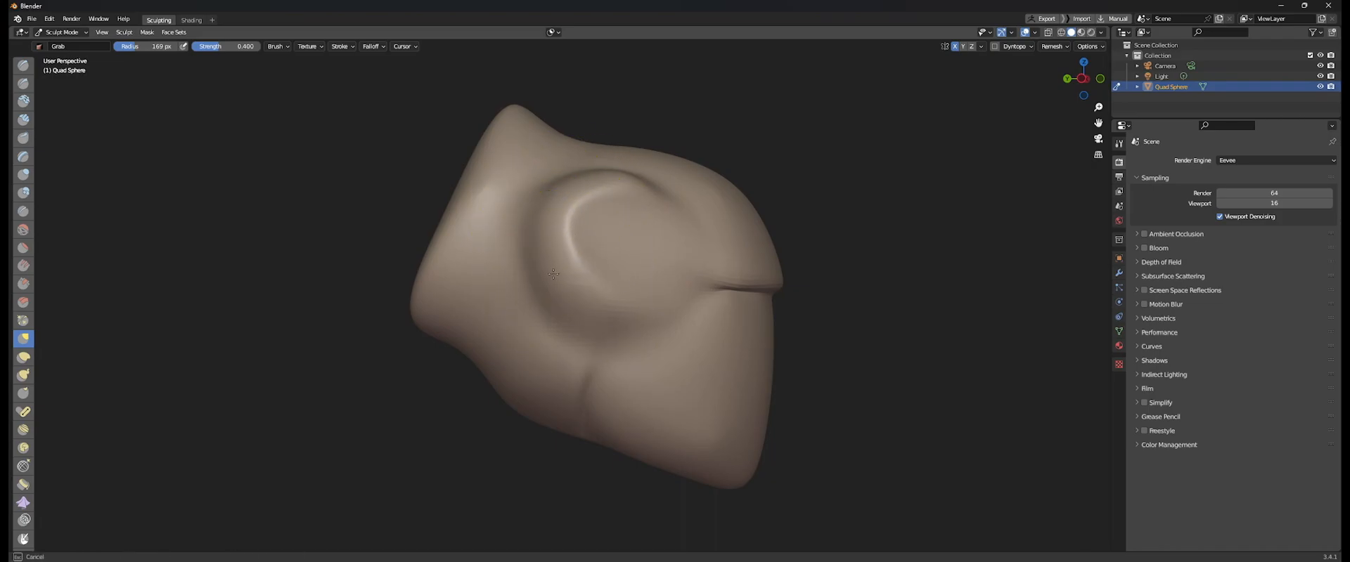
middle_drag(531, 196, 545, 262)
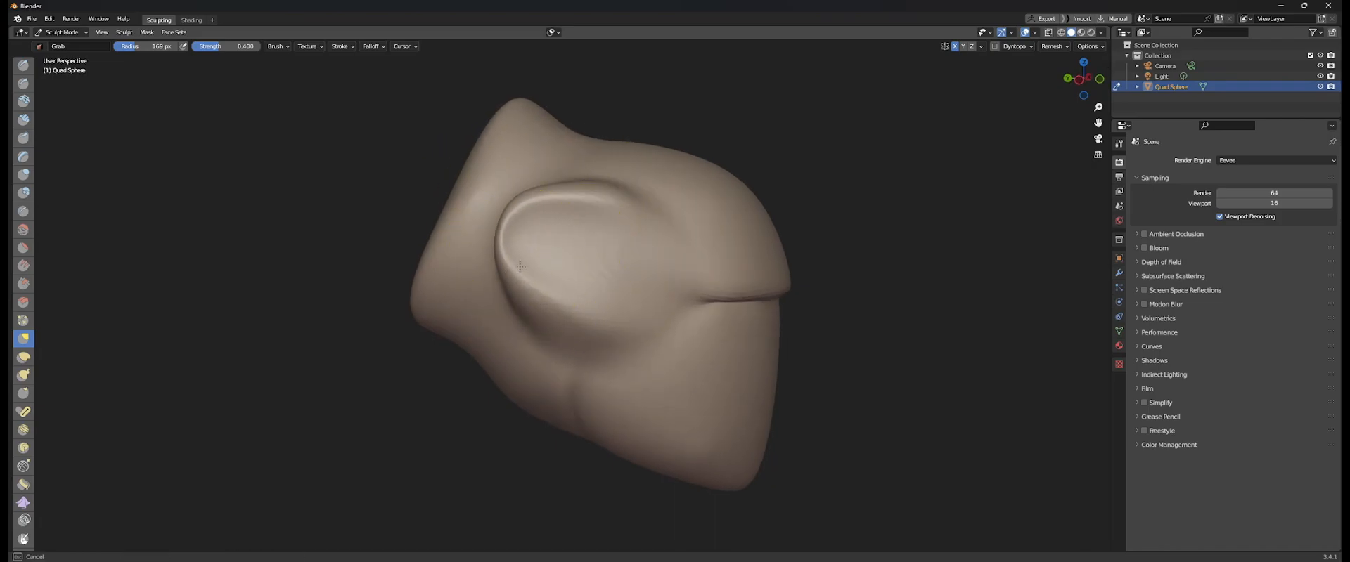
drag(557, 187, 541, 188)
mouse_move(619, 260)
middle_down()
mouse_move(581, 247)
mouse_move(548, 264)
middle_up()
middle_drag(651, 299, 603, 308)
mouse_move(604, 316)
mouse_down()
mouse_move(606, 334)
mouse_move(565, 344)
mouse_move(611, 351)
mouse_up()
Smooth the side of the head around the ear shape and adjust it with short Grab strokes.
middle_drag(696, 336, 597, 330)
mouse_move(576, 331)
shift+mouse_down()
mouse_move(533, 298)
mouse_move(449, 285)
shift+mouse_up()
shift+middle_drag(610, 334, 570, 286)
drag(639, 391, 675, 377)
middle_drag(680, 362, 649, 329)
drag(589, 372, 588, 370)
Pull the ear tip up and outward in the front view and inspect the shape from the side.
scroll(534, 400, down, 3)
mouse_move(532, 394)
middle_down()
mouse_move(636, 331)
mouse_move(648, 341)
middle_up()
scroll(647, 323, up, 1)
drag(680, 255, 699, 235)
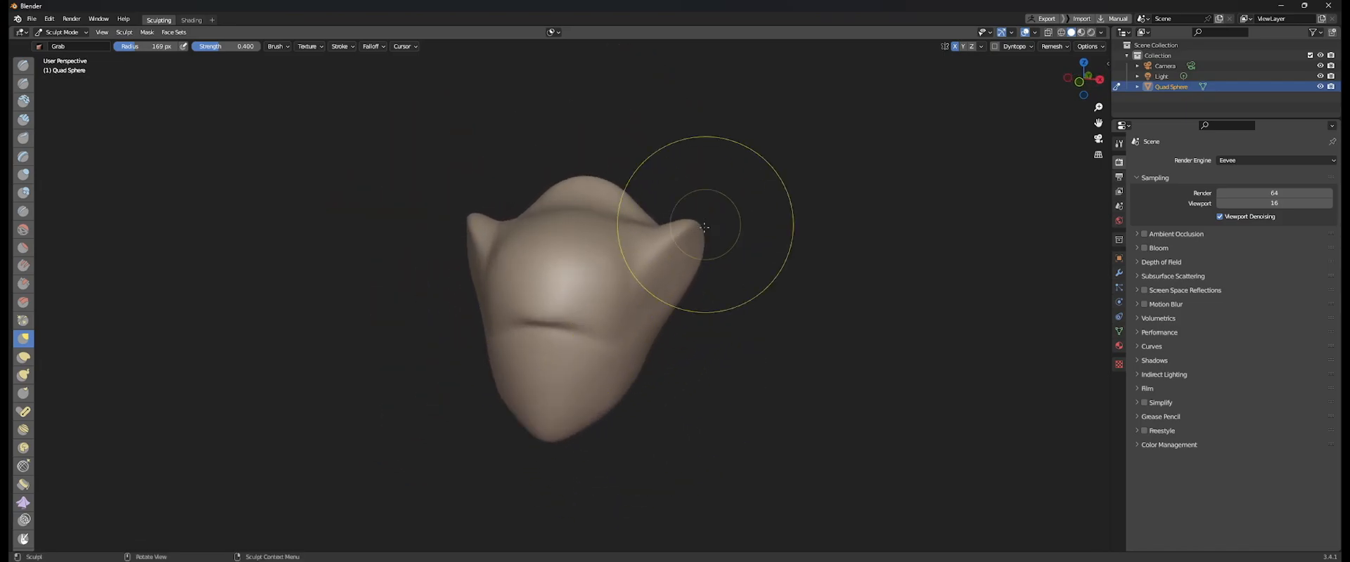
middle_drag(693, 243, 608, 213)
middle_drag(638, 253, 590, 206)
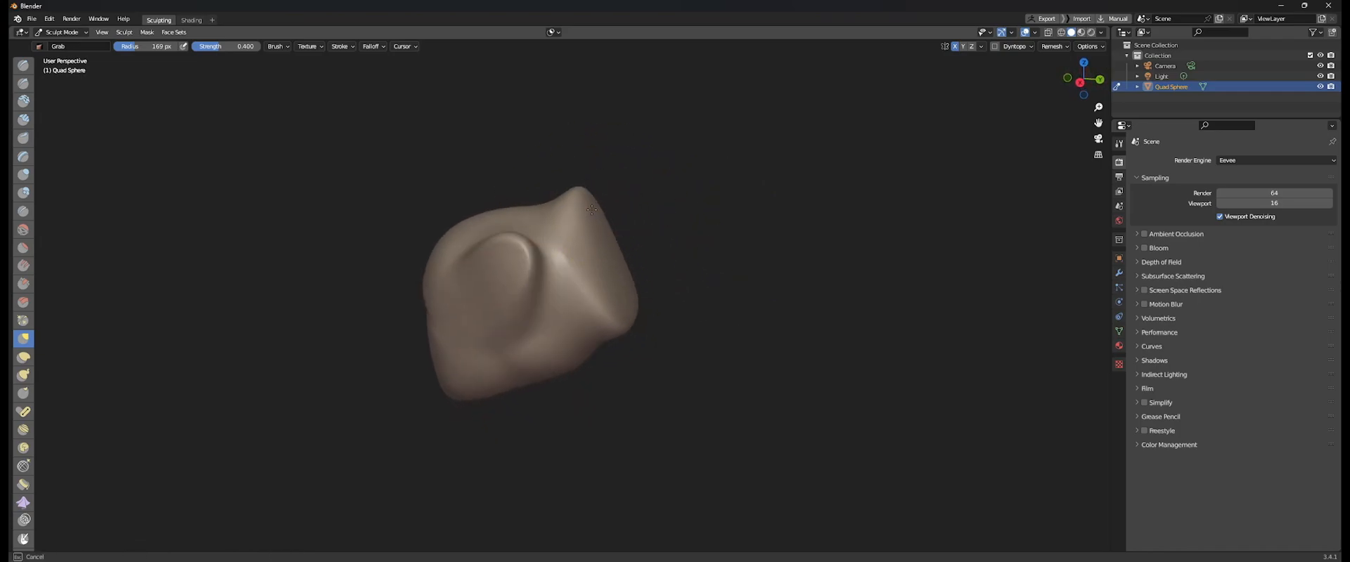
Enlarge the Grab radius to 243 px and nudge the top of the head upward.
key(f)
click(547, 201)
mouse_move(569, 274)
middle_down()
mouse_move(597, 288)
mouse_move(603, 353)
mouse_move(619, 271)
middle_up()
key(f)
click(635, 166)
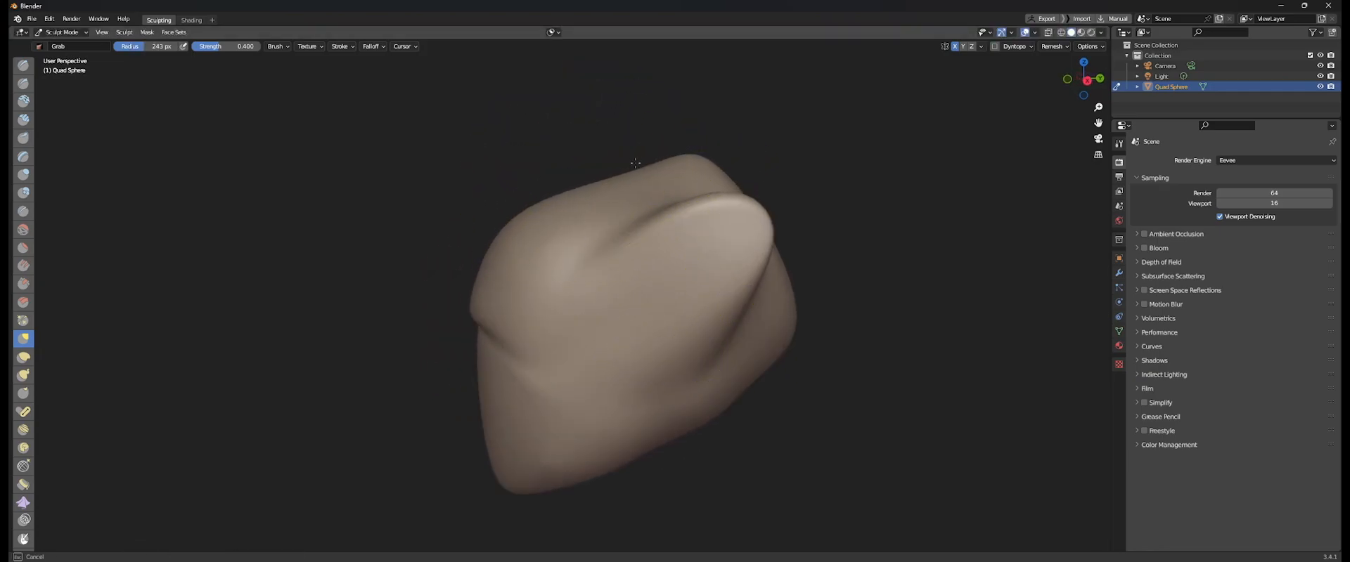
drag(635, 166, 638, 159)
Resize the Grab brush several times between views of the ears, setting the radius to 119 px.
key(f)
click(616, 175)
middle_drag(647, 170, 667, 205)
key(f)
click(585, 197)
key(f)
click(642, 188)
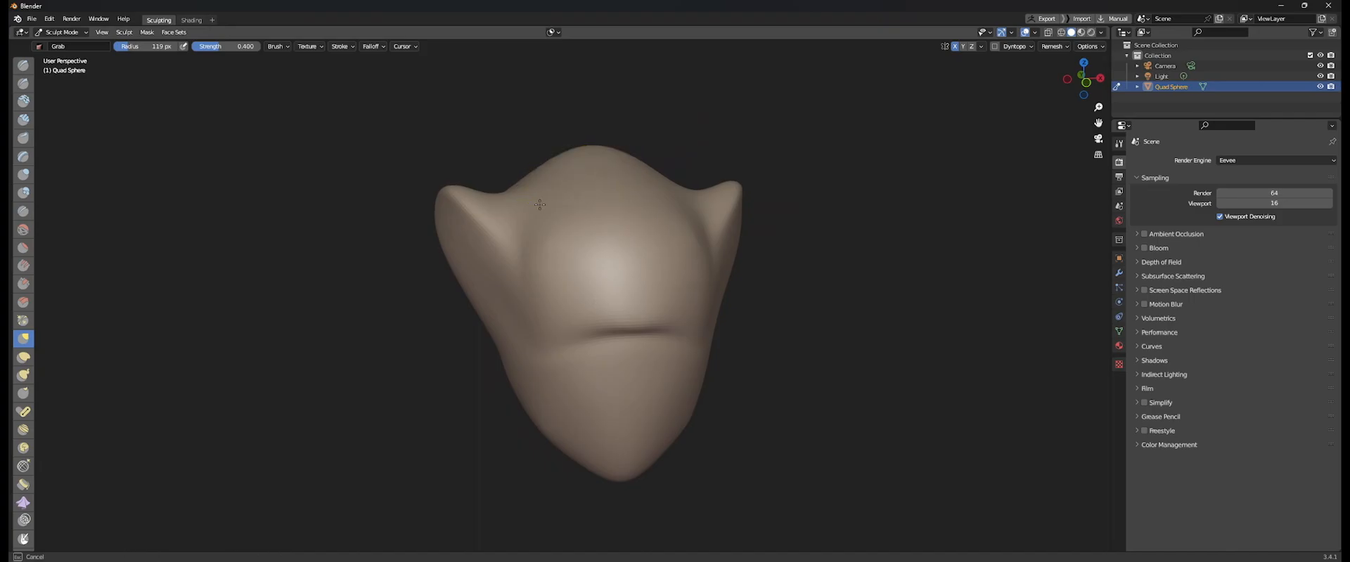
Reduce the Grab brush to a much smaller radius and view the head from several angles and distances.
key(f)
mouse_move(556, 268)
middle_down()
mouse_move(606, 260)
mouse_move(575, 270)
middle_up()
click(563, 257)
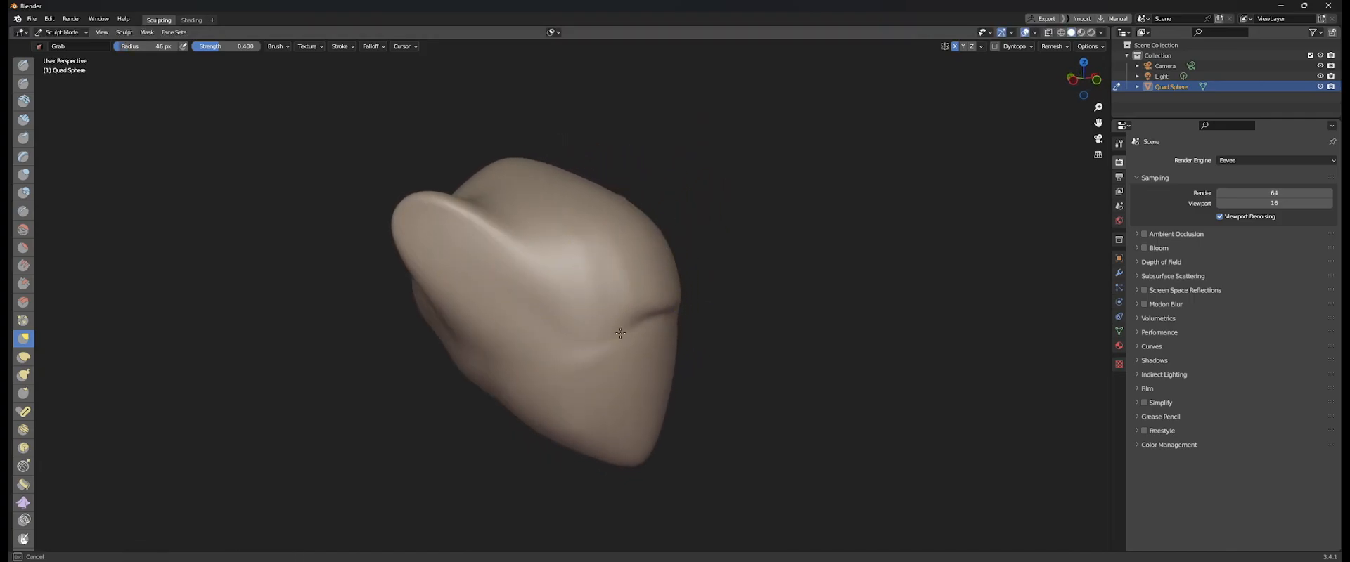
middle_drag(622, 333, 606, 324)
middle_drag(581, 233, 565, 279)
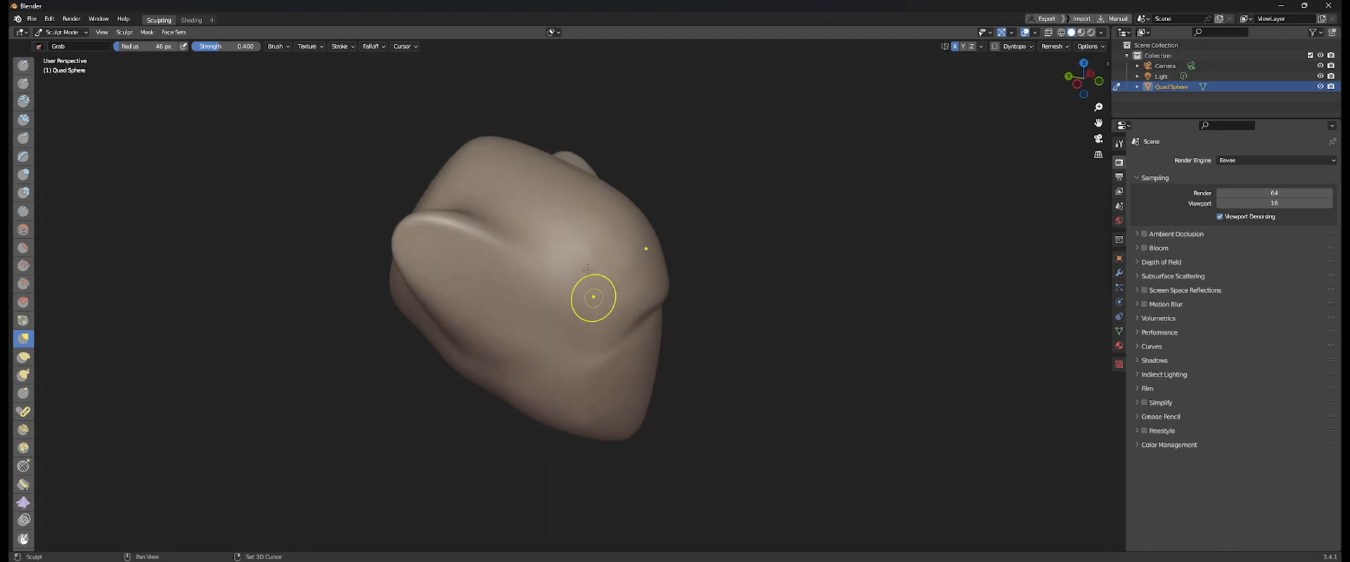
scroll(567, 359, down, 3)
middle_drag(545, 370, 573, 318)
scroll(572, 318, up, 3)
Enlarge the Grab brush again and push the lower edge of the ear inward.
key(f)
click(652, 322)
key(f)
click(604, 314)
drag(450, 314, 486, 339)
Set the Grab radius to 175 px and open the brush's cursor display settings.
key(f)
click(555, 302)
mouse_move(556, 302)
middle_down()
mouse_move(523, 264)
mouse_move(553, 261)
middle_up()
middle_drag(506, 220, 391, 240)
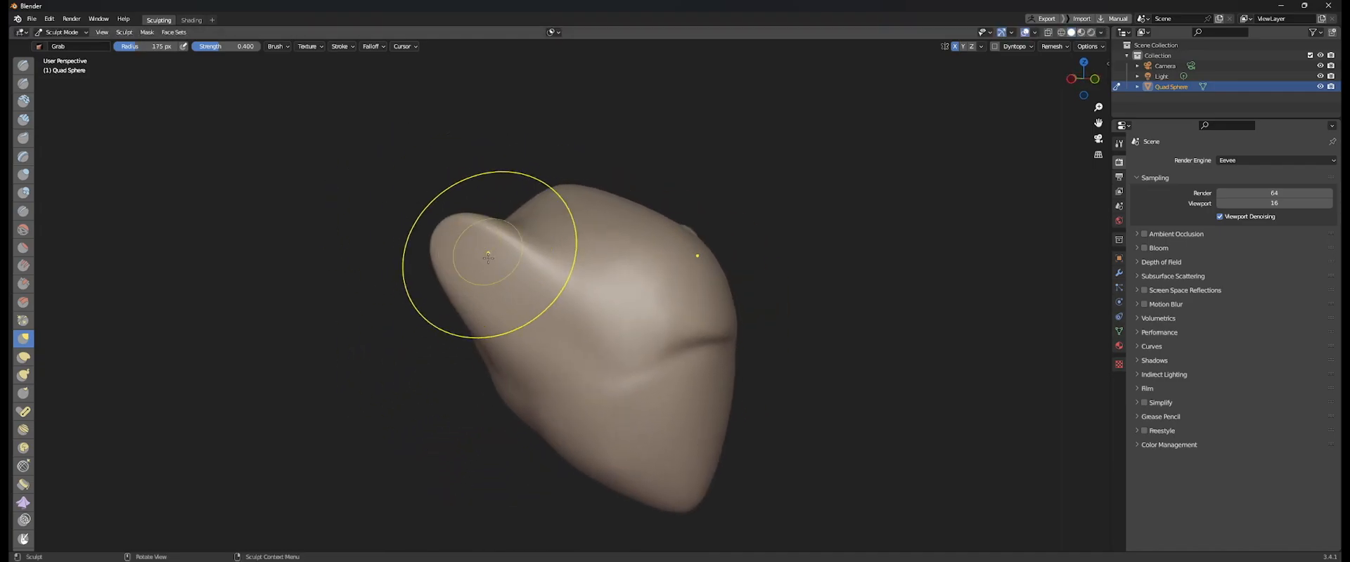
click(412, 47)
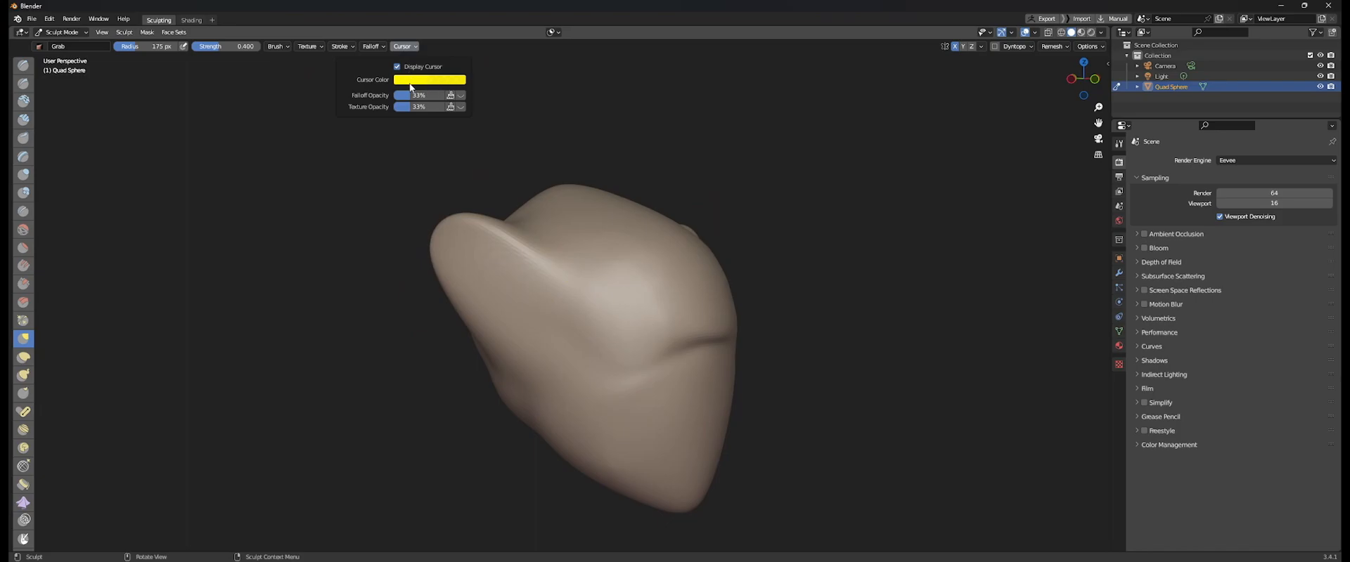
Set the Grab radius to 110 px and slightly push the surface on the side of the head.
mouse_move(618, 156)
middle_down()
mouse_move(577, 229)
mouse_move(555, 229)
middle_up()
key(f)
click(622, 281)
drag(654, 348, 664, 364)
middle_drag(663, 364, 638, 361)
shift+middle_drag(674, 306, 678, 271)
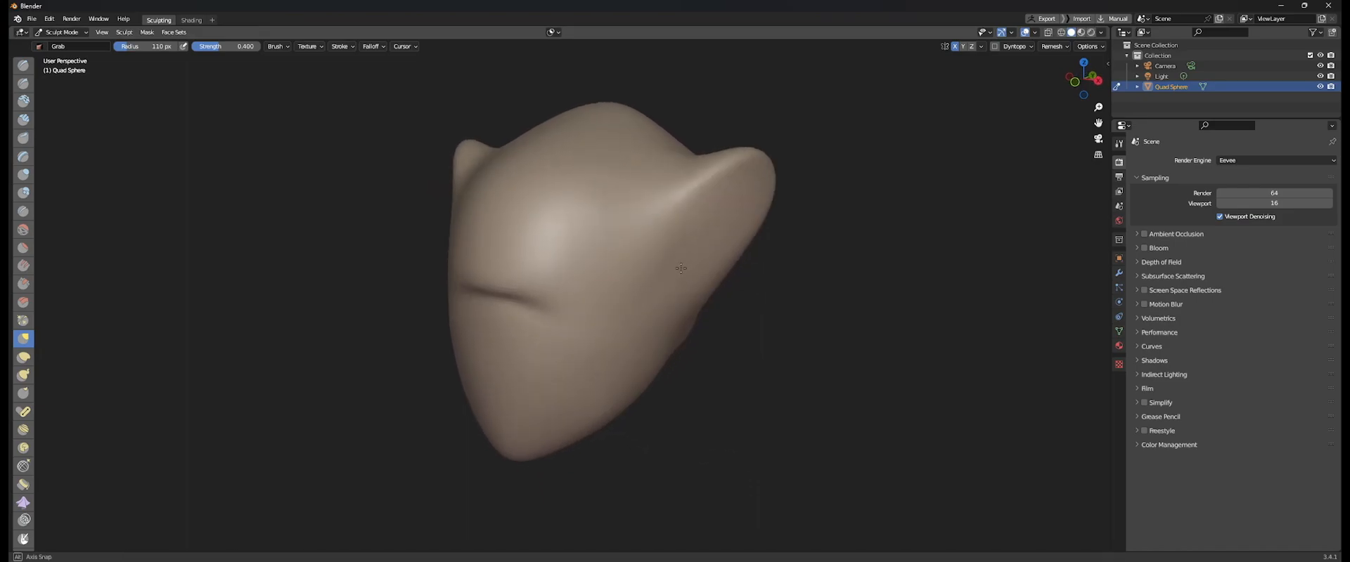
Enable dynamic topology, set the Grab radius to 71 px, and undo a short test stroke on the head.
click(996, 49)
click(984, 64)
mouse_move(619, 231)
shift+middle_down()
mouse_move(697, 210)
mouse_move(687, 225)
mouse_move(702, 226)
shift+middle_up()
key(f)
click(674, 213)
ctrl+drag(713, 178, 711, 191)
key(ctrl+z)
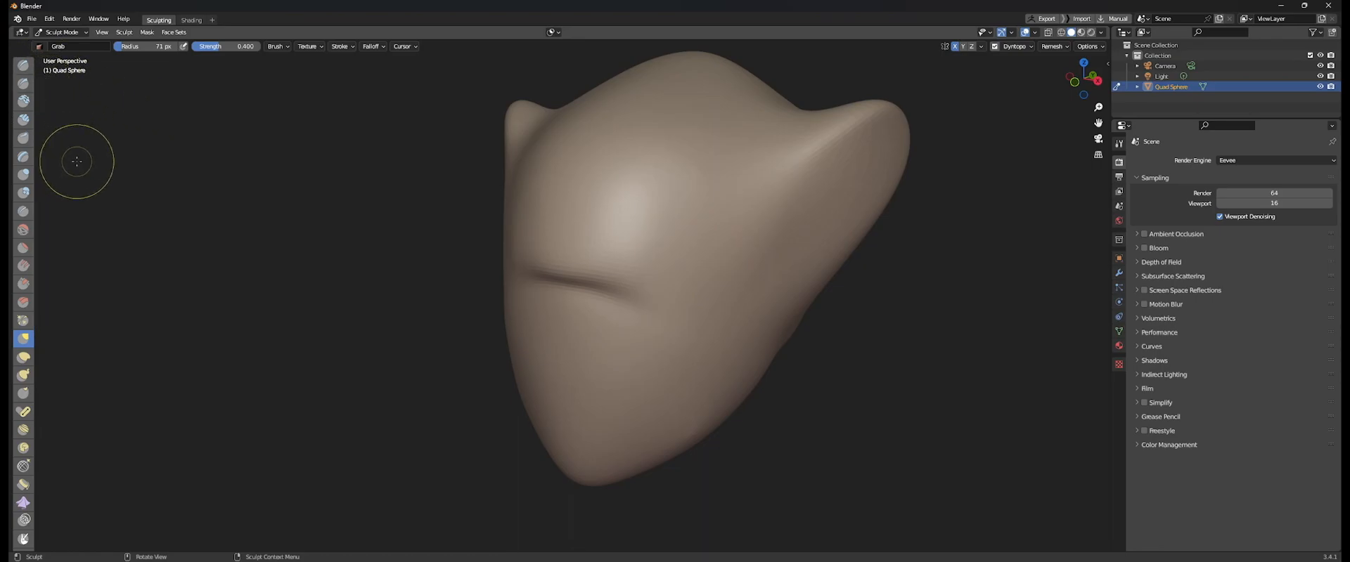
Switch to the Snake Hook brush and set its radius to 108 px.
click(24, 373)
shift+middle_drag(583, 166, 570, 195)
key(f)
click(590, 186)
Try pulling mirrored horns up and outward from the forehead with Snake Hook, undoing each attempt.
mouse_move(578, 180)
mouse_down()
mouse_move(519, 168)
mouse_move(441, 105)
mouse_up()
middle_drag(441, 105, 477, 95)
key(ctrl+z)
mouse_move(548, 181)
mouse_down()
mouse_move(505, 142)
mouse_move(482, 64)
mouse_up()
middle_drag(544, 151, 558, 181)
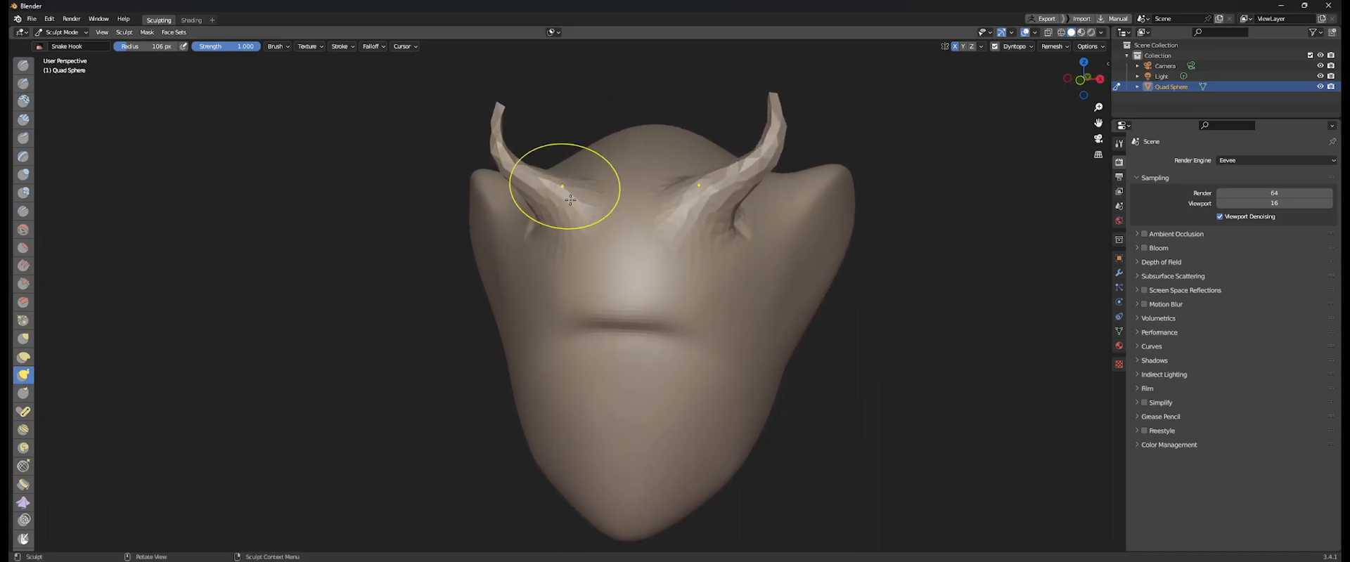
key(ctrl+z)
Pull a pair of curved horns out of the forehead and up past the ears.
drag(569, 233, 497, 136)
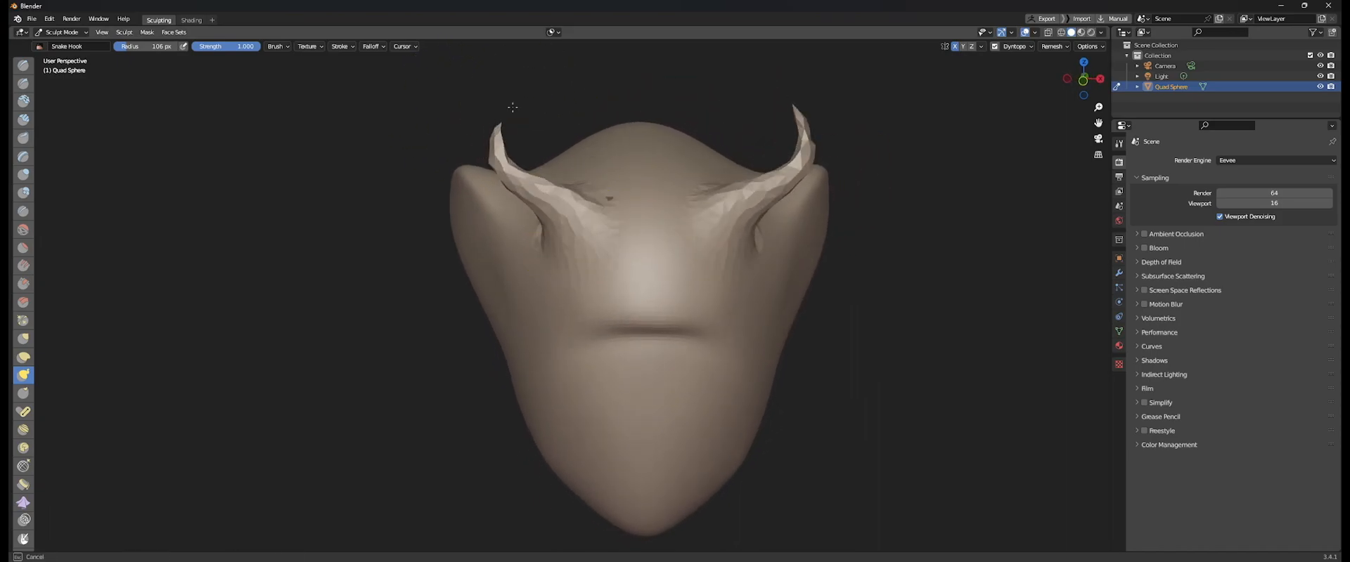
middle_drag(497, 136, 578, 226)
mouse_move(608, 276)
middle_down()
mouse_move(633, 256)
mouse_move(578, 234)
mouse_move(619, 232)
middle_up()
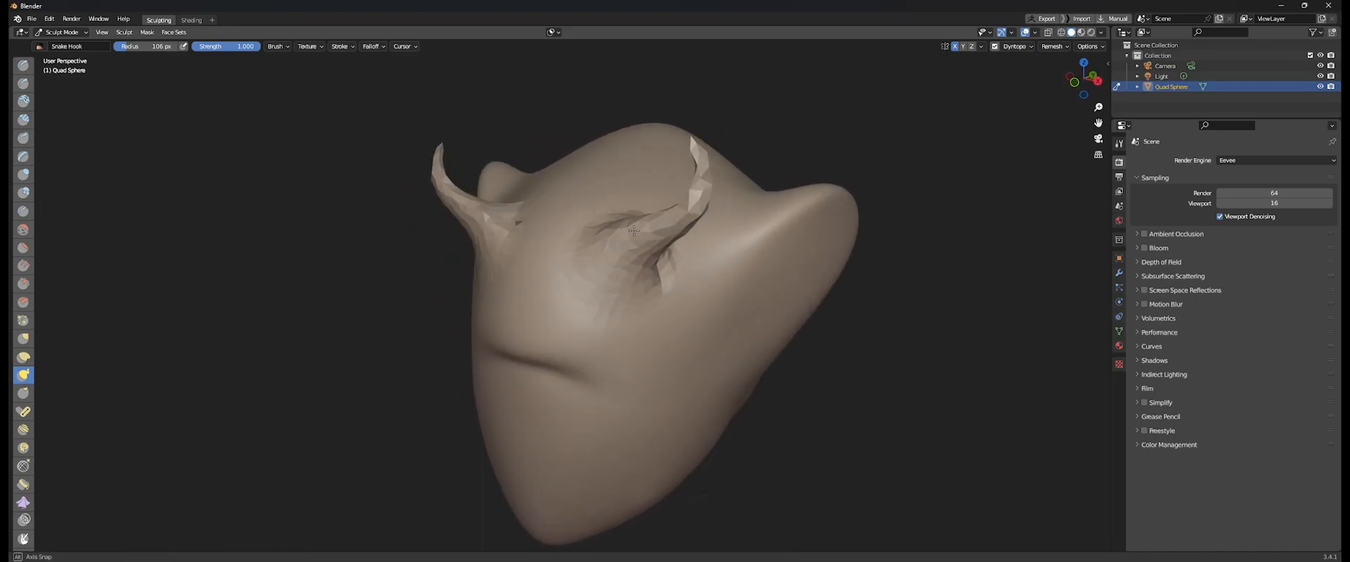
Reduce the Snake Hook radius to 56 px and examine the horns' geometry at several distances and angles.
scroll(632, 225, up, 3)
key(f)
click(630, 194)
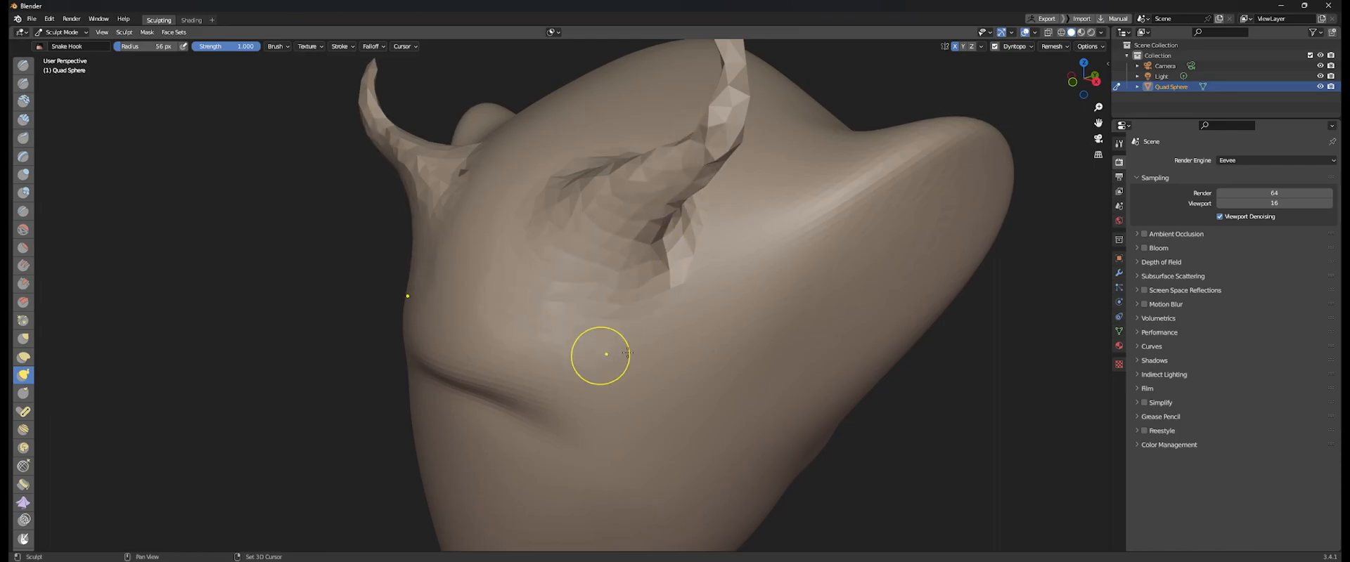
scroll(611, 292, down, 4)
mouse_move(612, 293)
middle_down()
mouse_move(660, 265)
mouse_move(657, 241)
middle_up()
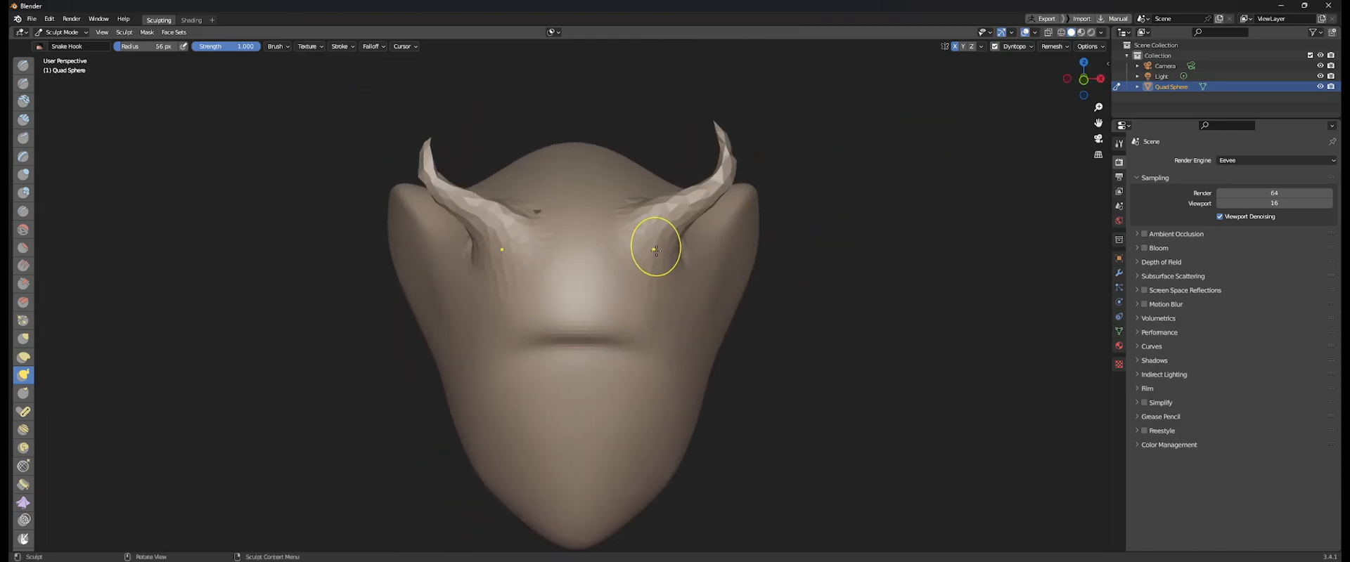
scroll(633, 259, up, 5)
scroll(623, 280, down, 5)
mouse_move(623, 281)
middle_down()
mouse_move(611, 276)
mouse_move(663, 273)
mouse_move(621, 305)
mouse_move(621, 273)
middle_up()
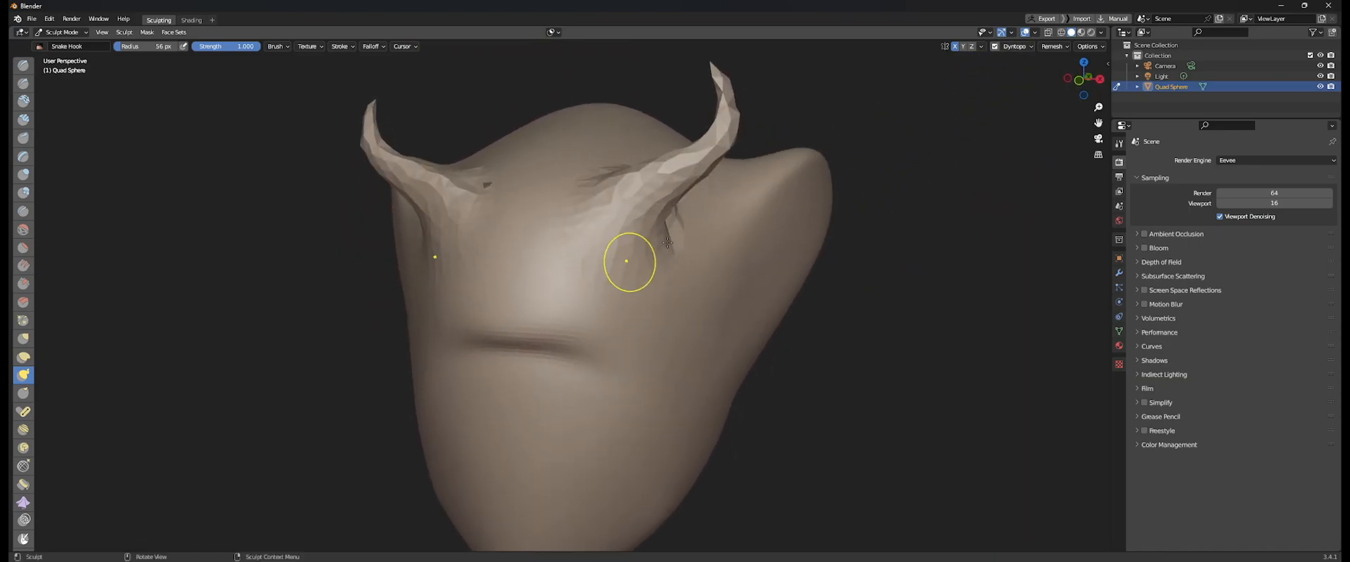
Try a voxel remesh of the horned head and inspect the horns from both sides.
click(1056, 47)
click(1047, 49)
middle_drag(738, 226, 671, 246)
middle_drag(671, 246, 787, 169)
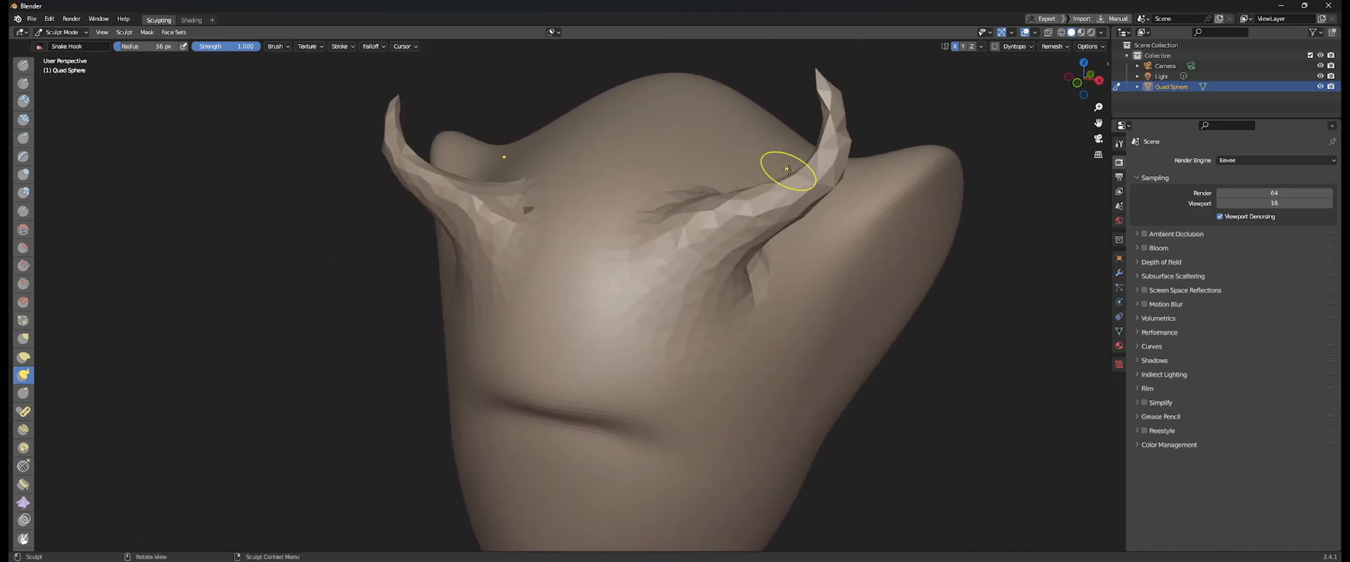
key(ctrl+r)
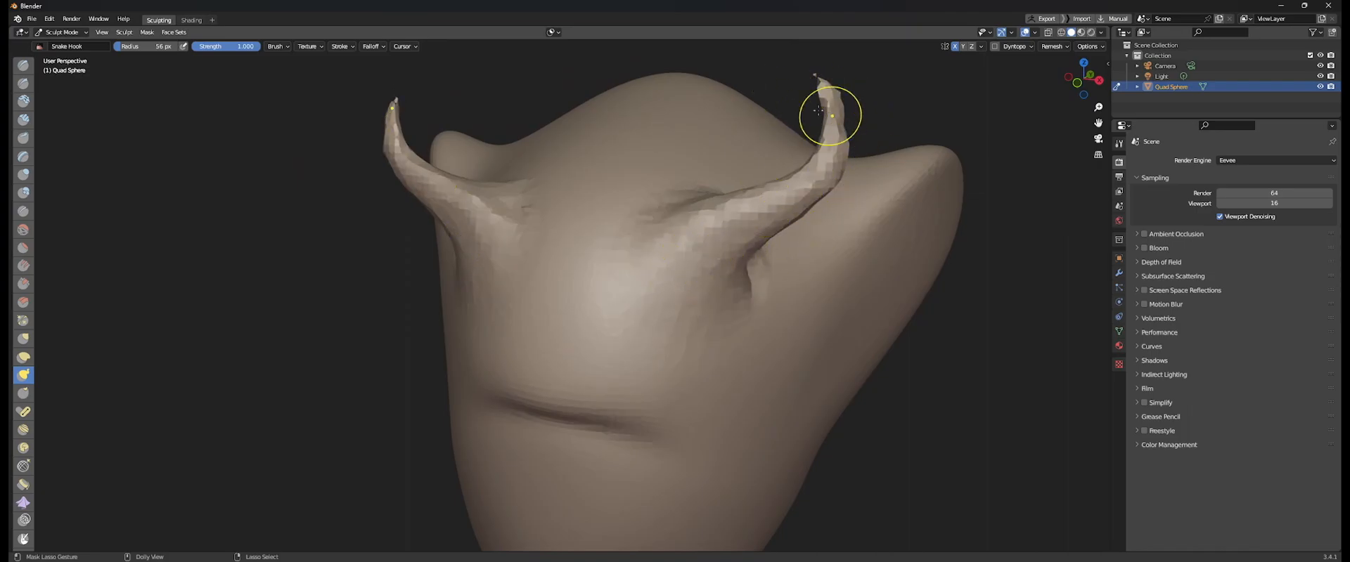
middle_drag(629, 282, 619, 189)
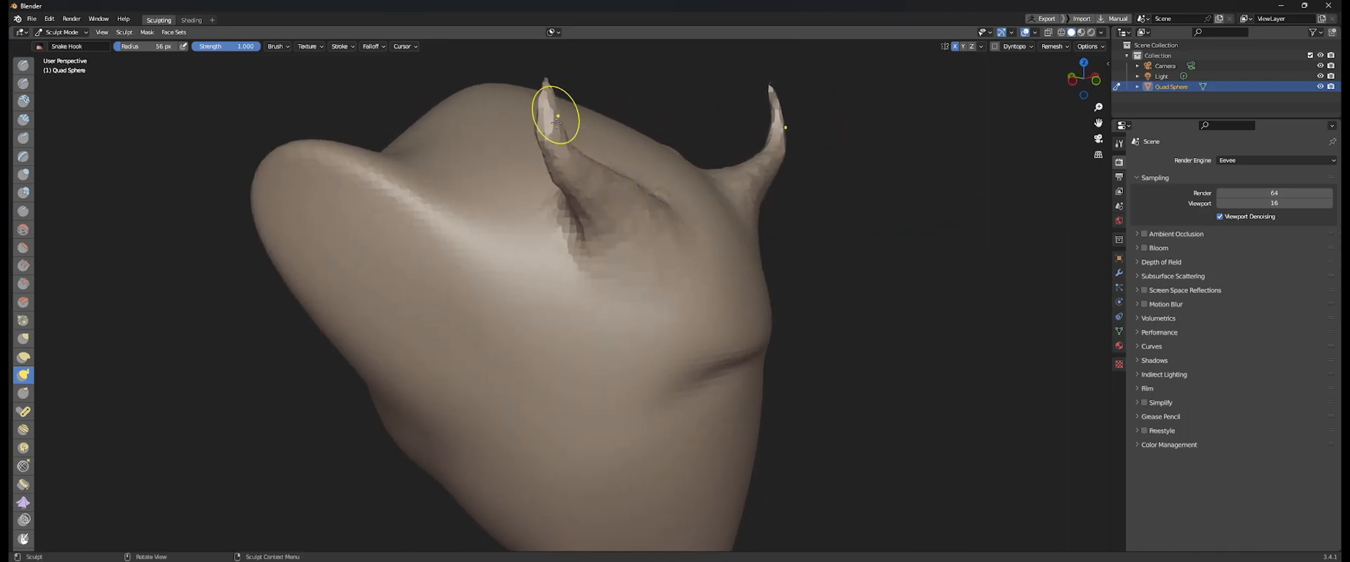
middle_drag(680, 222, 838, 176)
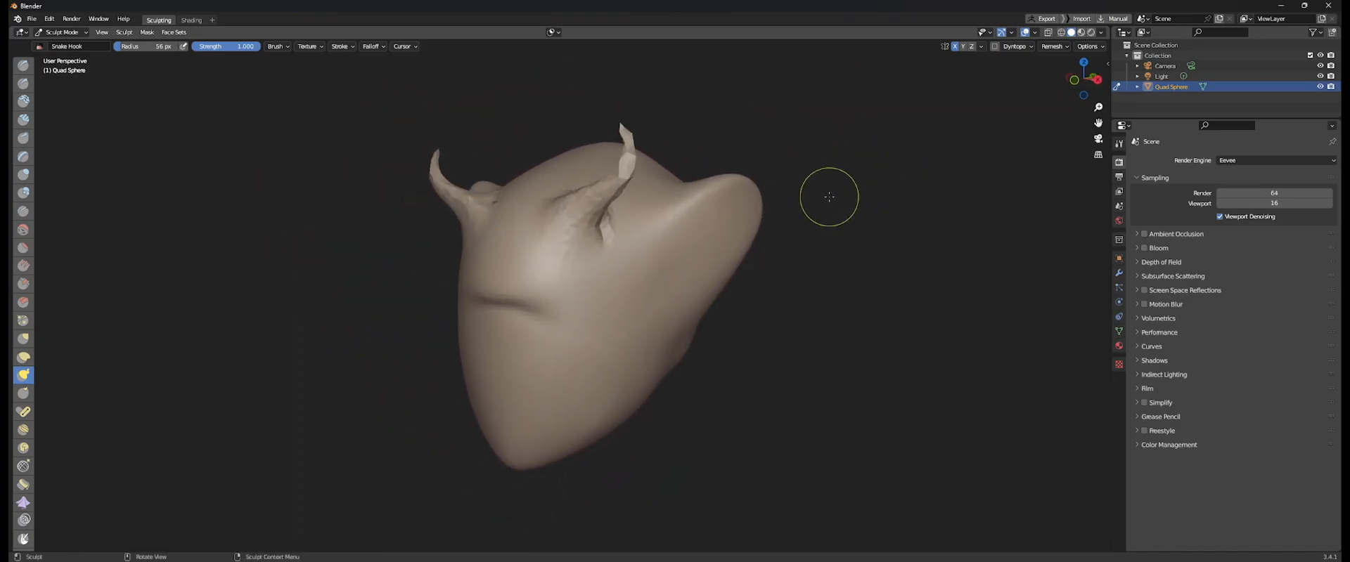
Display the wireframe overlay on the head.
click(1035, 34)
click(972, 210)
shift+middle_drag(689, 213, 729, 208)
scroll(729, 208, up, 2)
Voxel-remesh the whole head at the current voxel size to even out the horns' topology.
click(1055, 47)
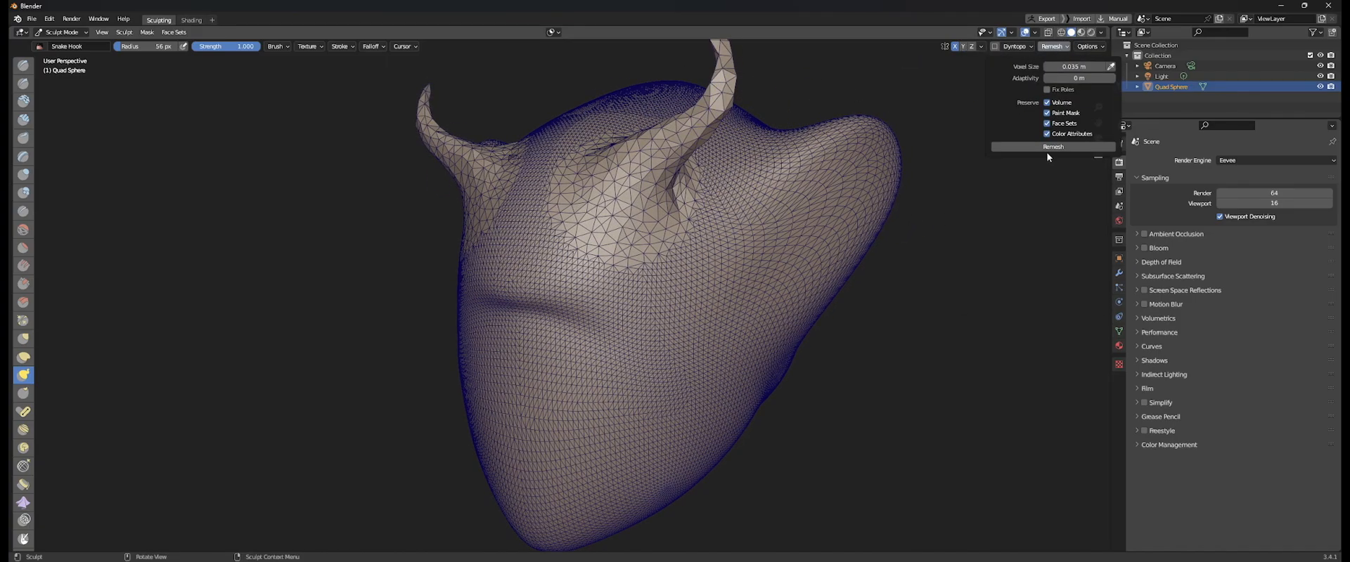
click(1048, 148)
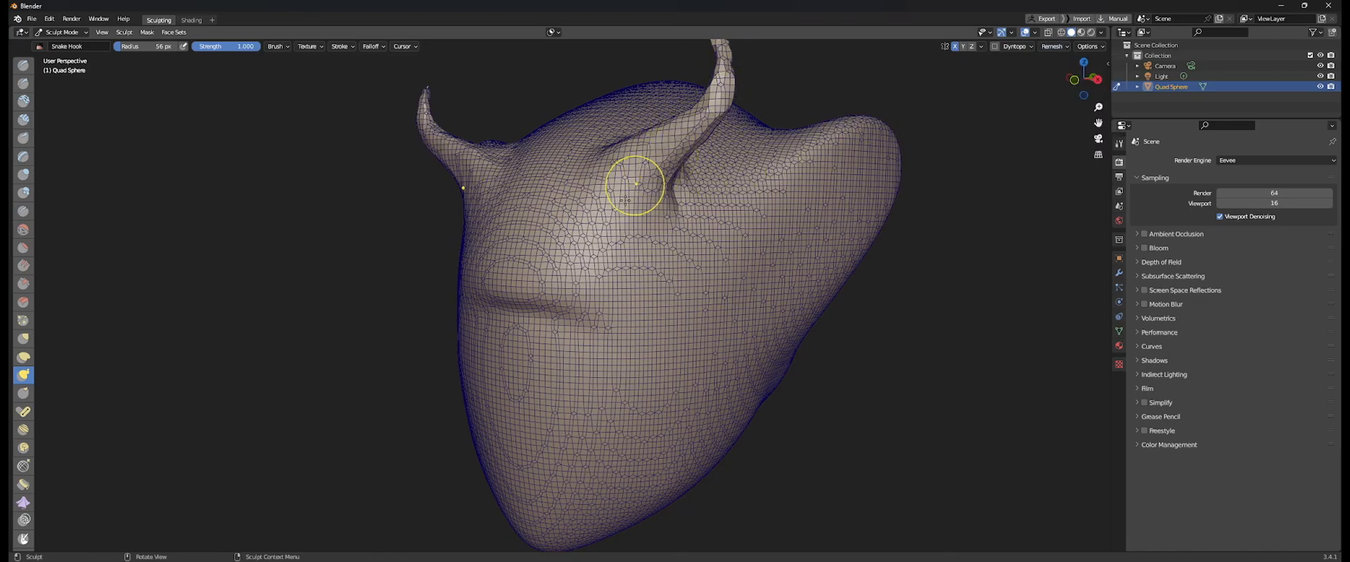
mouse_move(770, 210)
middle_down()
mouse_move(844, 223)
mouse_move(762, 212)
mouse_move(731, 236)
mouse_move(798, 235)
middle_up()
scroll(746, 220, down, 2)
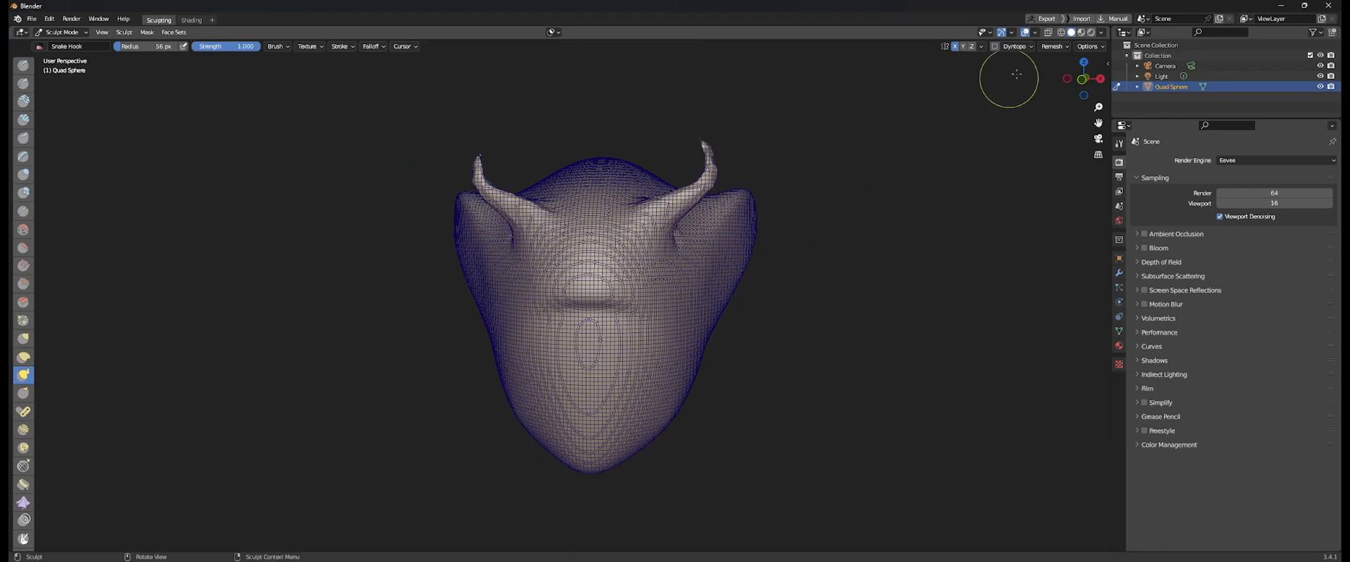
Set the remesh voxel size to 0.01 m and remesh the head again for a denser surface.
click(1057, 46)
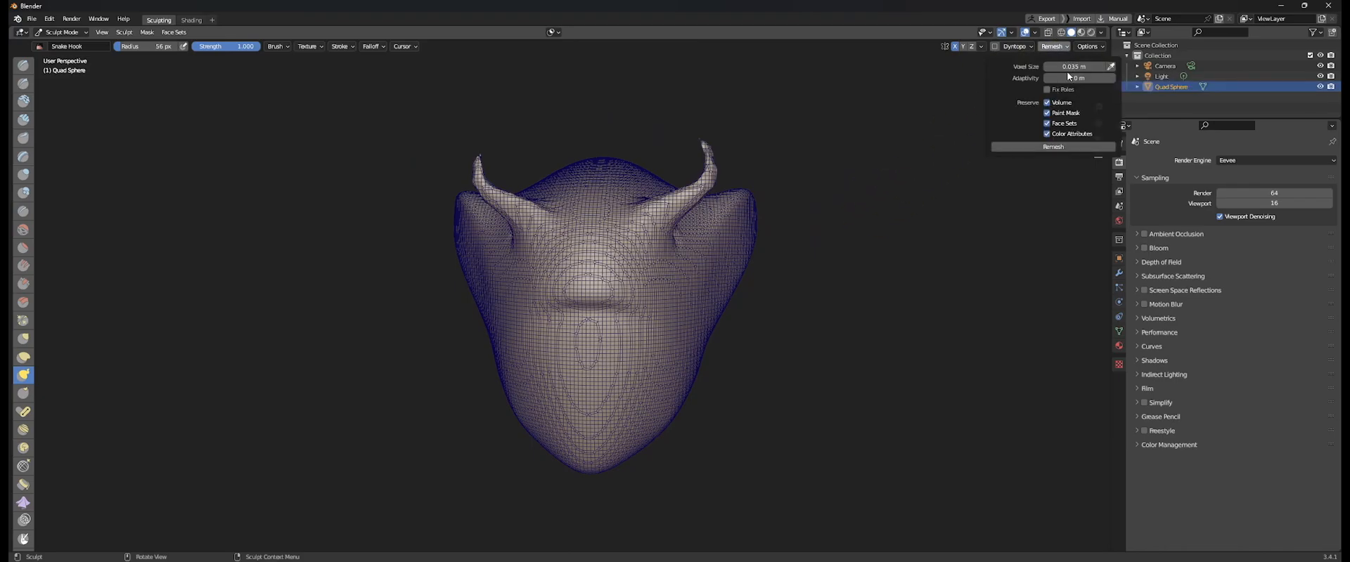
drag(1072, 66, 1067, 67)
click(1064, 148)
middle_drag(672, 271, 657, 265)
scroll(673, 188, up, 5)
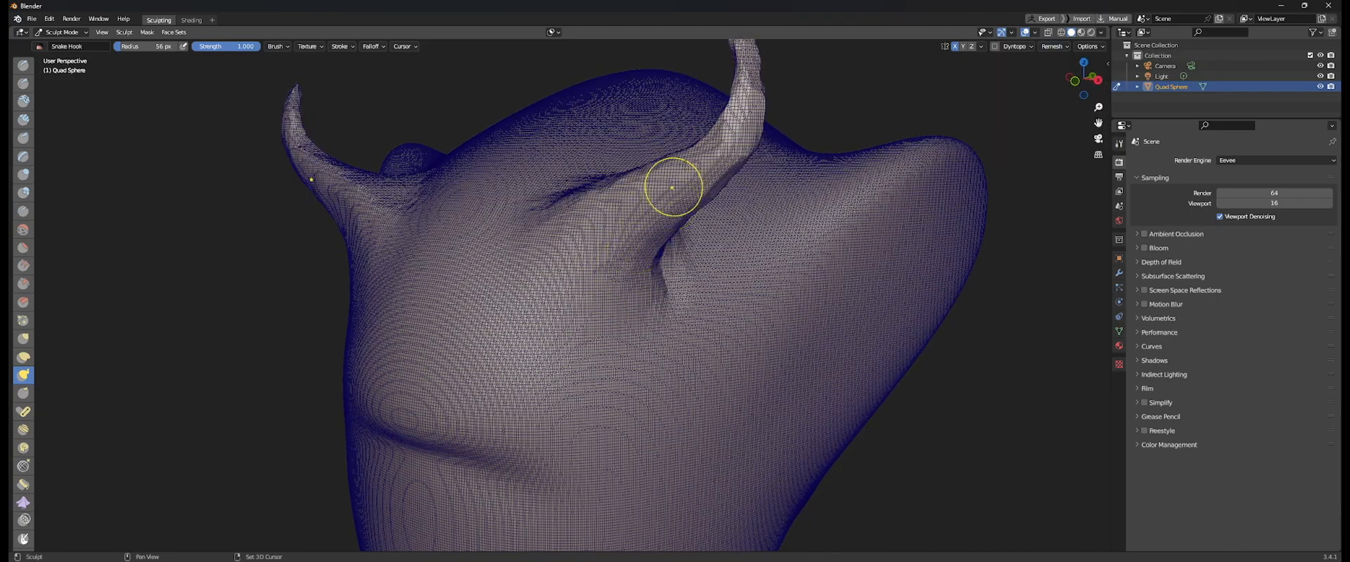
middle_drag(738, 66, 747, 186)
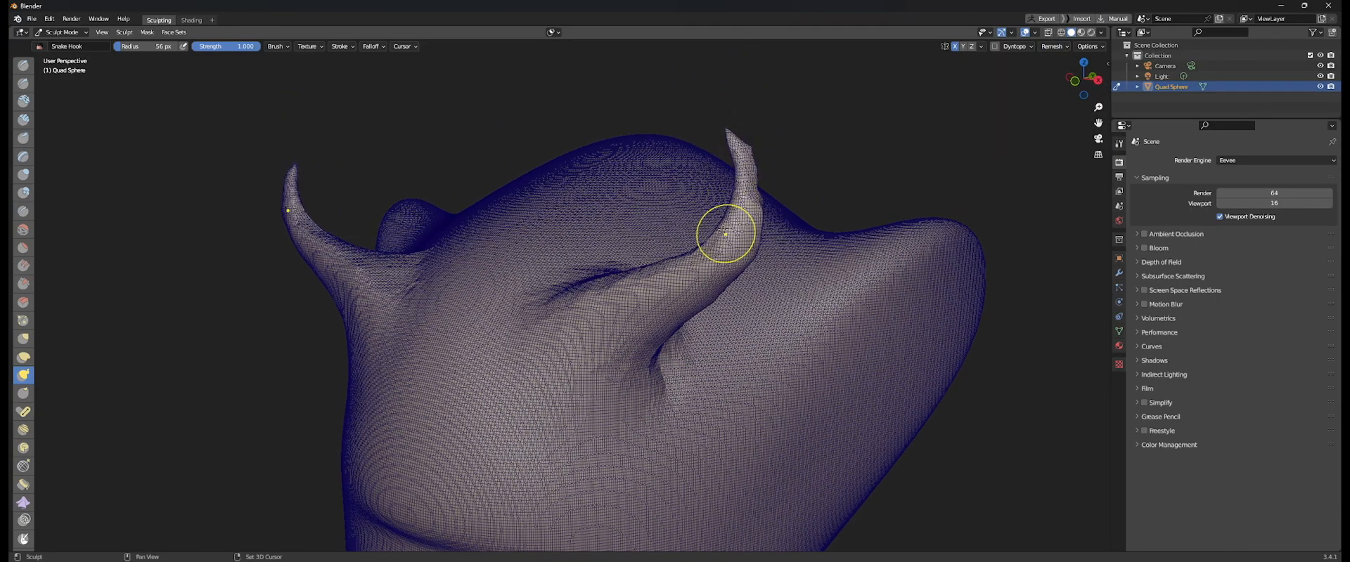
middle_drag(588, 331, 728, 260)
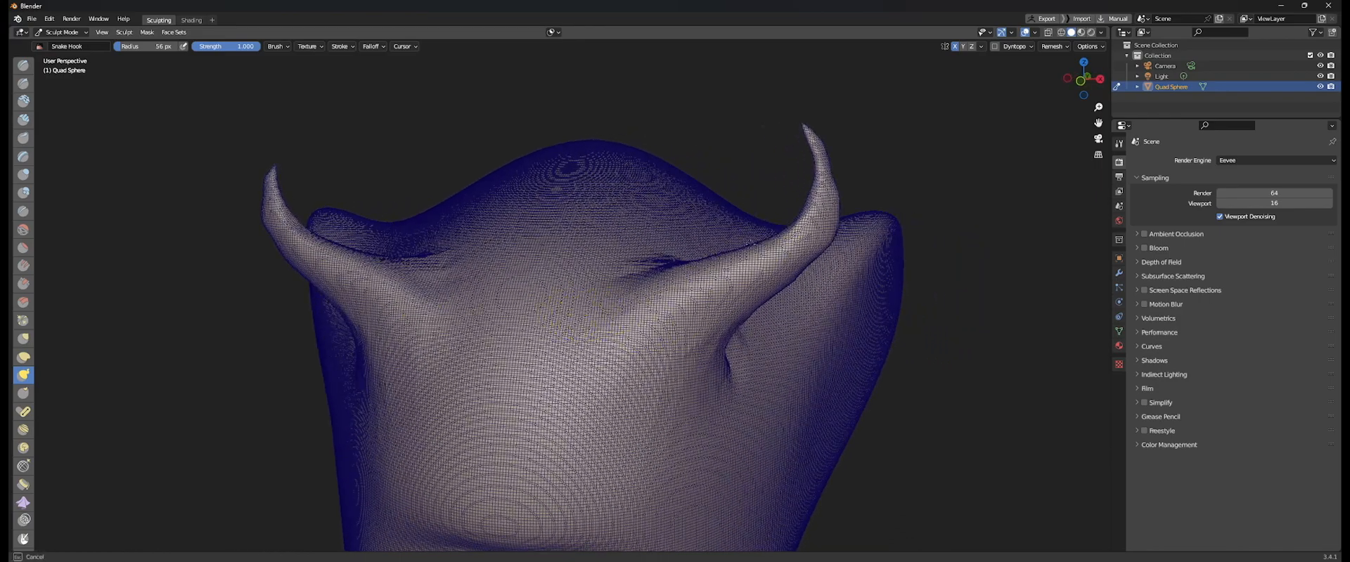
Try a tiny Snake Hook stroke near the base of the horn and undo it.
mouse_move(696, 424)
middle_down()
mouse_move(702, 295)
mouse_move(657, 127)
mouse_move(599, 233)
middle_up()
mouse_move(573, 178)
middle_down()
mouse_move(623, 295)
mouse_move(422, 187)
middle_up()
middle_drag(413, 265, 404, 277)
drag(404, 277, 405, 282)
key(ctrl+z)
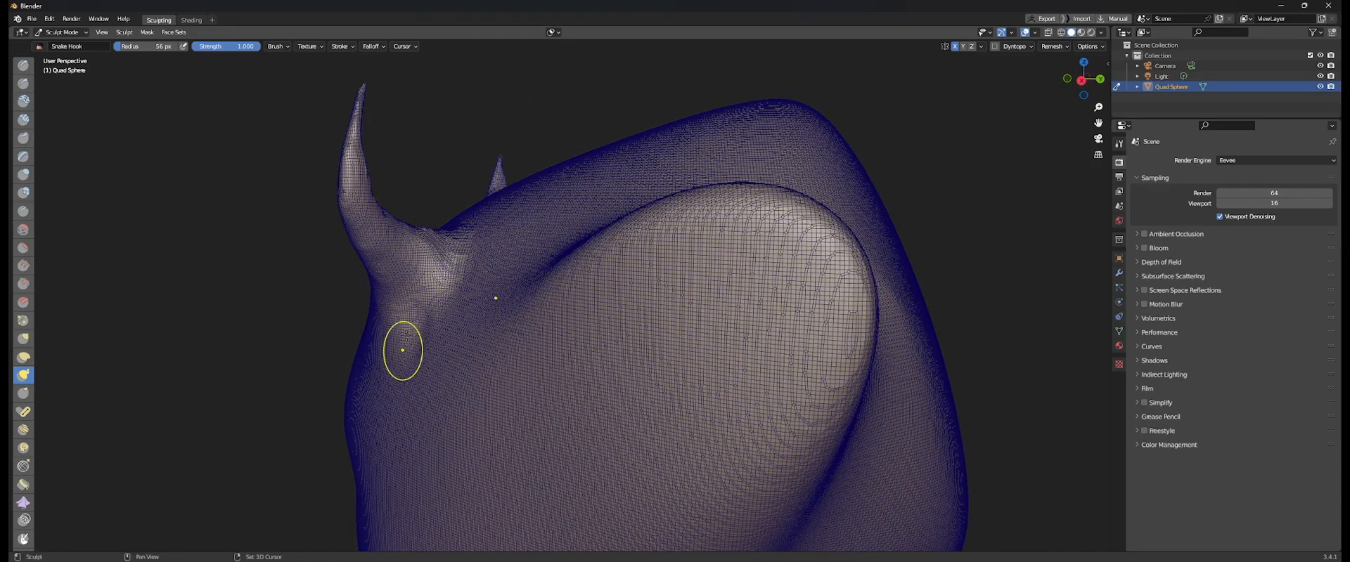
Examine the density and flow of the remeshed wireframe across the horns, brow and lower face.
middle_drag(501, 266, 376, 295)
mouse_move(277, 283)
middle_down()
mouse_move(576, 309)
mouse_move(543, 299)
middle_up()
scroll(608, 310, up, 2)
shift+middle_drag(621, 316, 590, 307)
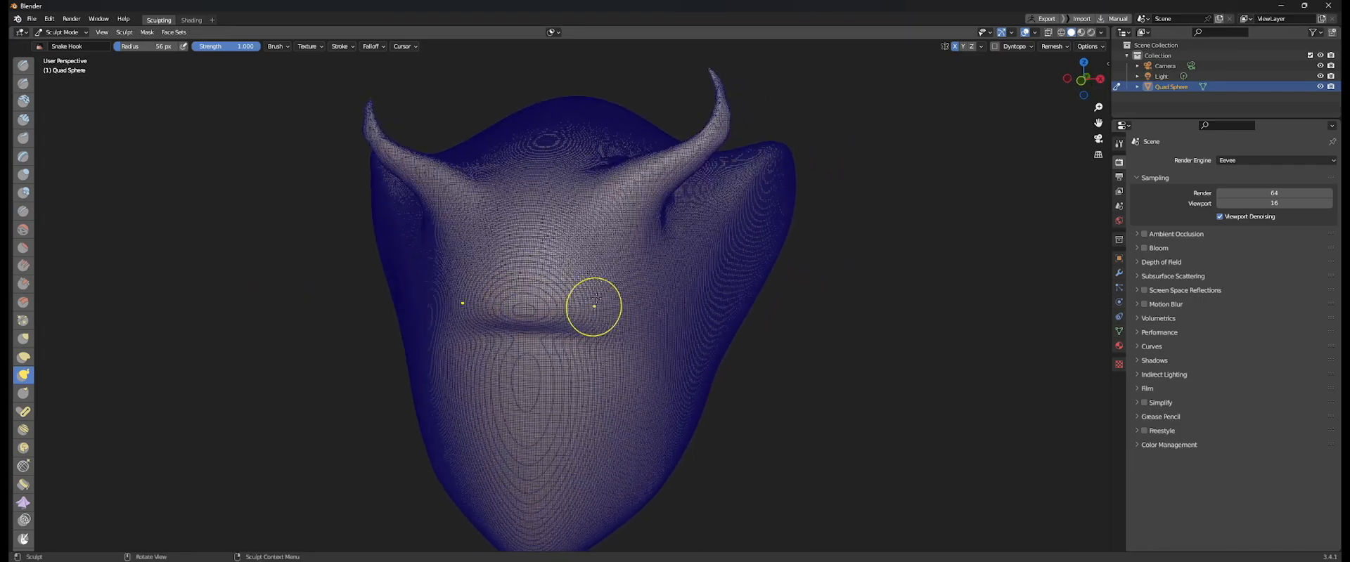
shift+middle_drag(628, 357, 611, 332)
mouse_move(687, 283)
middle_down()
mouse_move(566, 307)
mouse_move(692, 254)
middle_up()
scroll(566, 308, up, 2)
middle_drag(558, 289, 611, 304)
scroll(598, 281, up, 1)
shift+middle_drag(578, 246, 568, 206)
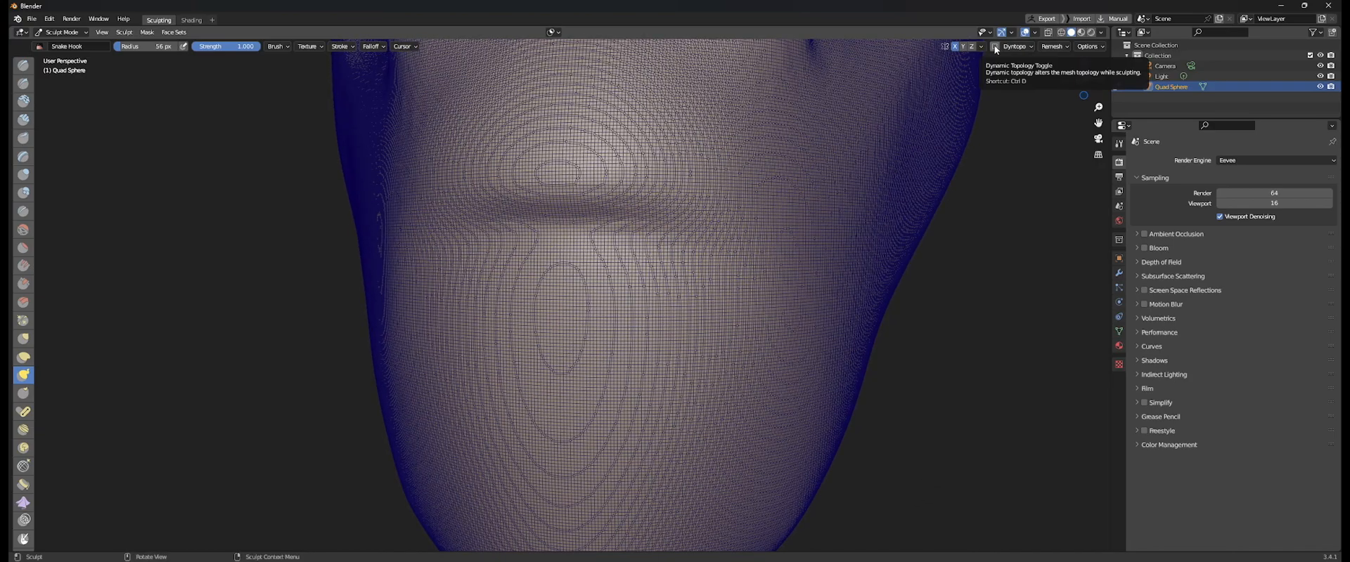
Review the voxel remesh settings and view the whole head's wireframe.
middle_drag(703, 254, 778, 237)
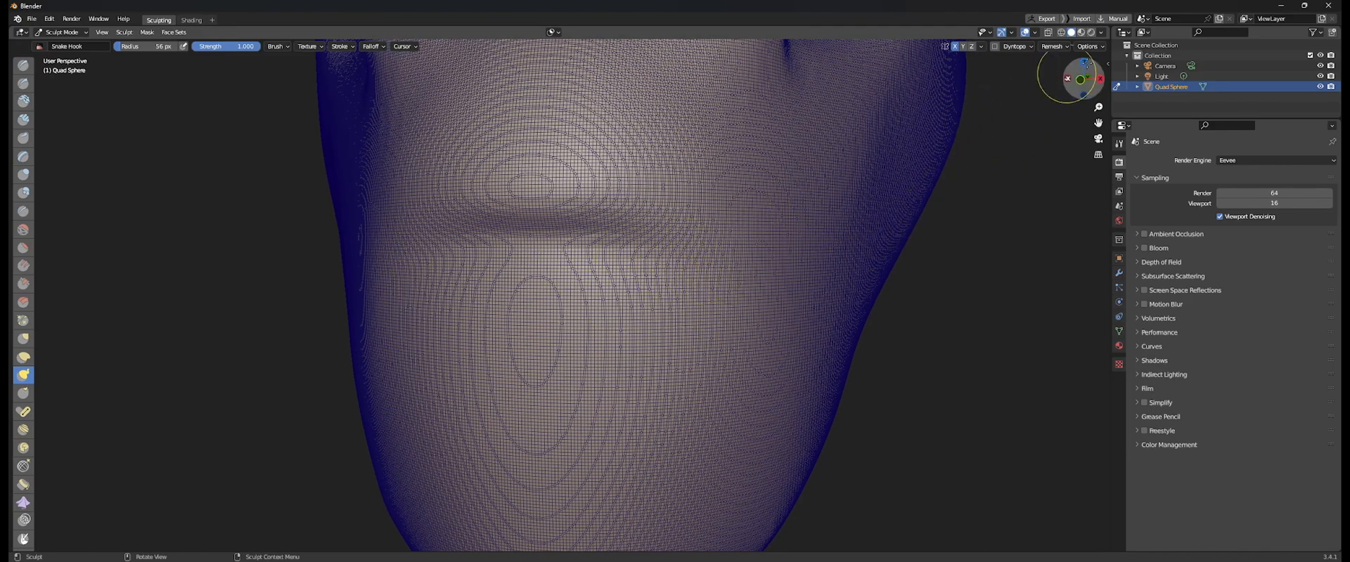
click(1101, 46)
mouse_move(1053, 46)
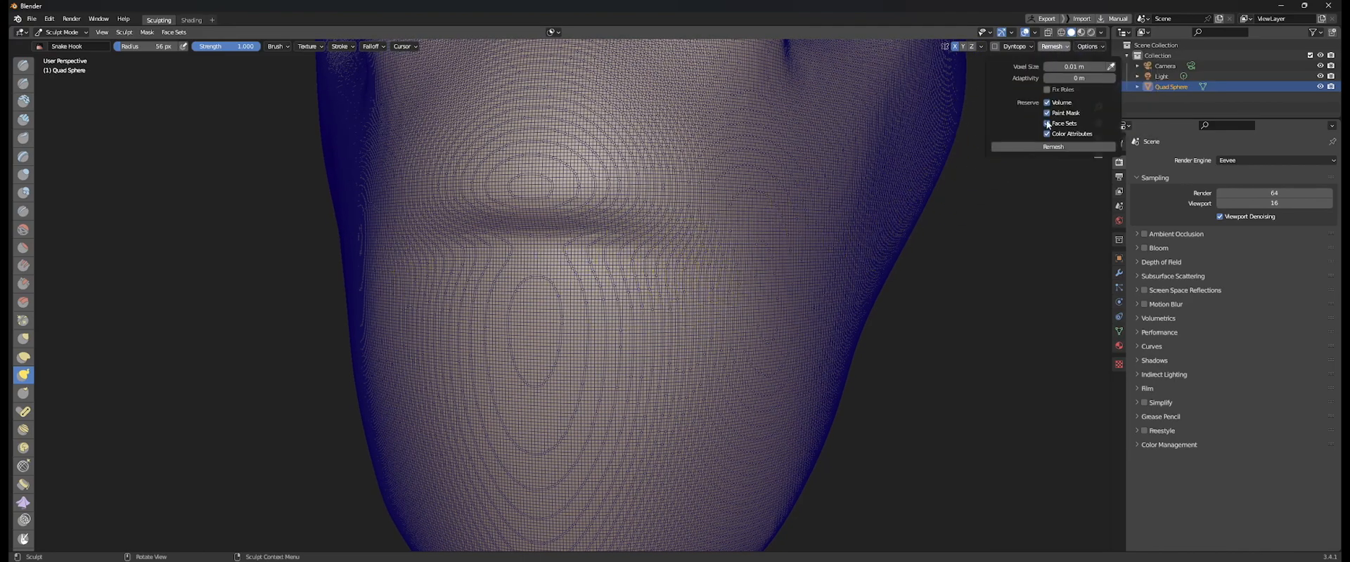
mouse_move(871, 184)
middle_down()
mouse_move(705, 204)
mouse_move(719, 211)
middle_up()
scroll(726, 201, down, 3)
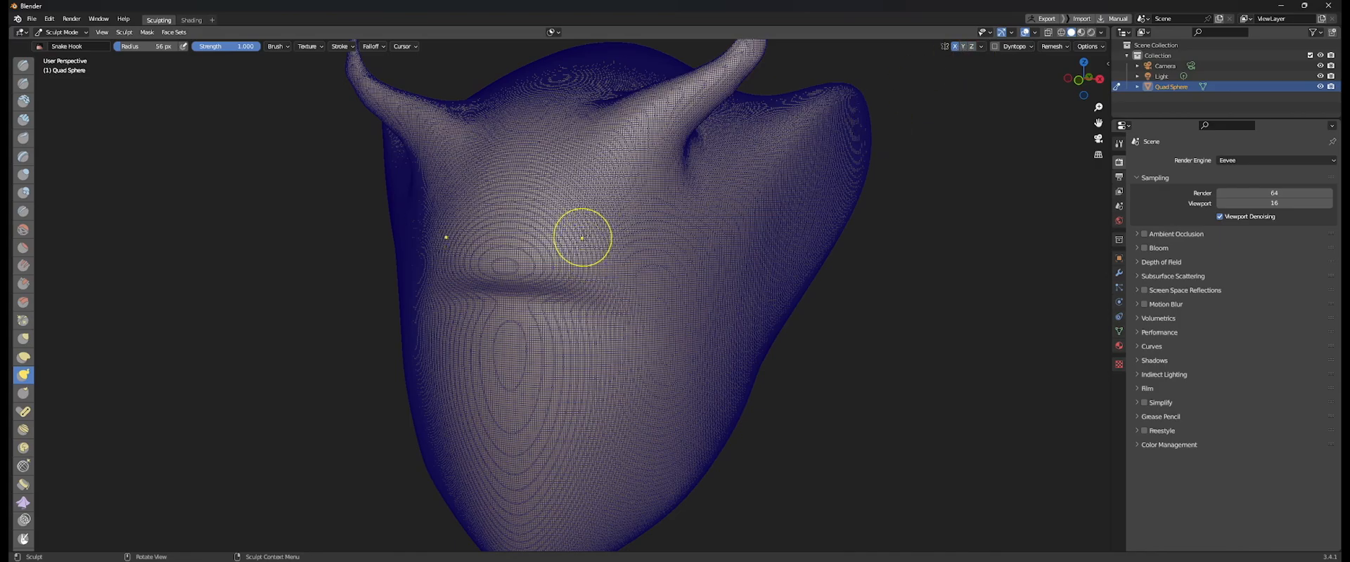
Set the Snake Hook radius to 120 px and symmetrize the head from -X to +X.
key(f)
click(698, 236)
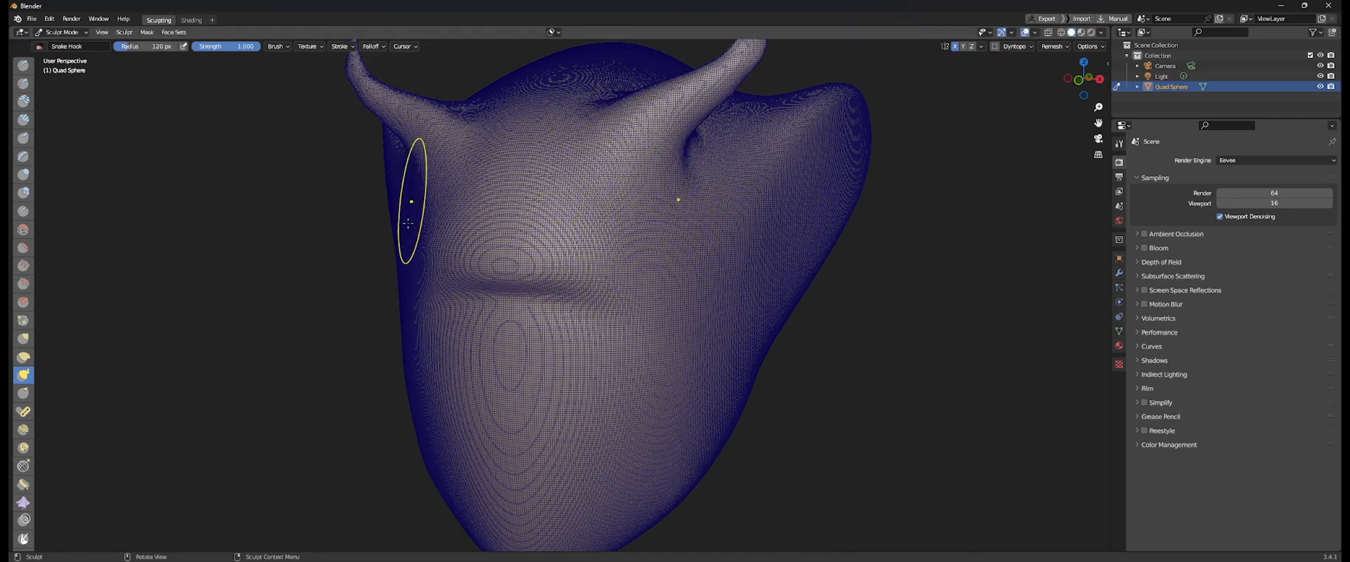
click(981, 46)
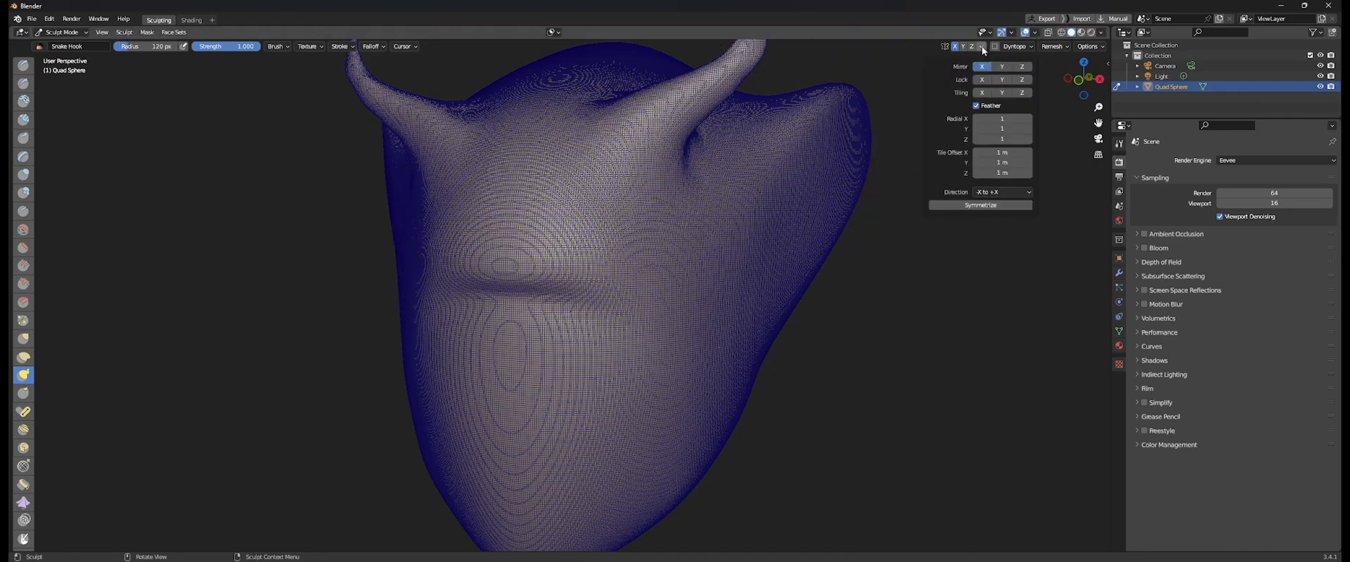
click(981, 205)
Make two short strokes around the horn and switch to the Grab brush.
middle_drag(527, 255, 445, 256)
key(x)
mouse_move(414, 144)
mouse_down()
mouse_move(385, 127)
mouse_move(395, 116)
mouse_up()
drag(372, 169, 387, 137)
shift+middle_drag(373, 151, 549, 176)
middle_drag(478, 186, 551, 193)
key(g)
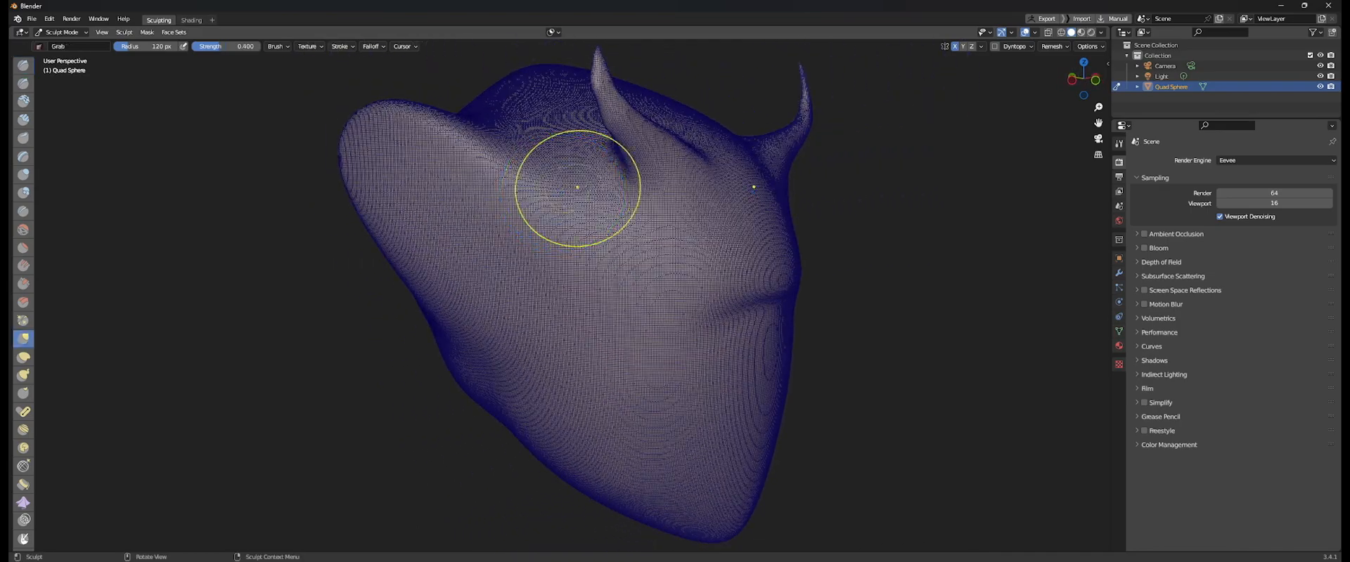
Turn off X mirroring and pull the tip of one ear up and outward with Snake Hook.
click(954, 50)
shift+middle_drag(386, 172, 469, 187)
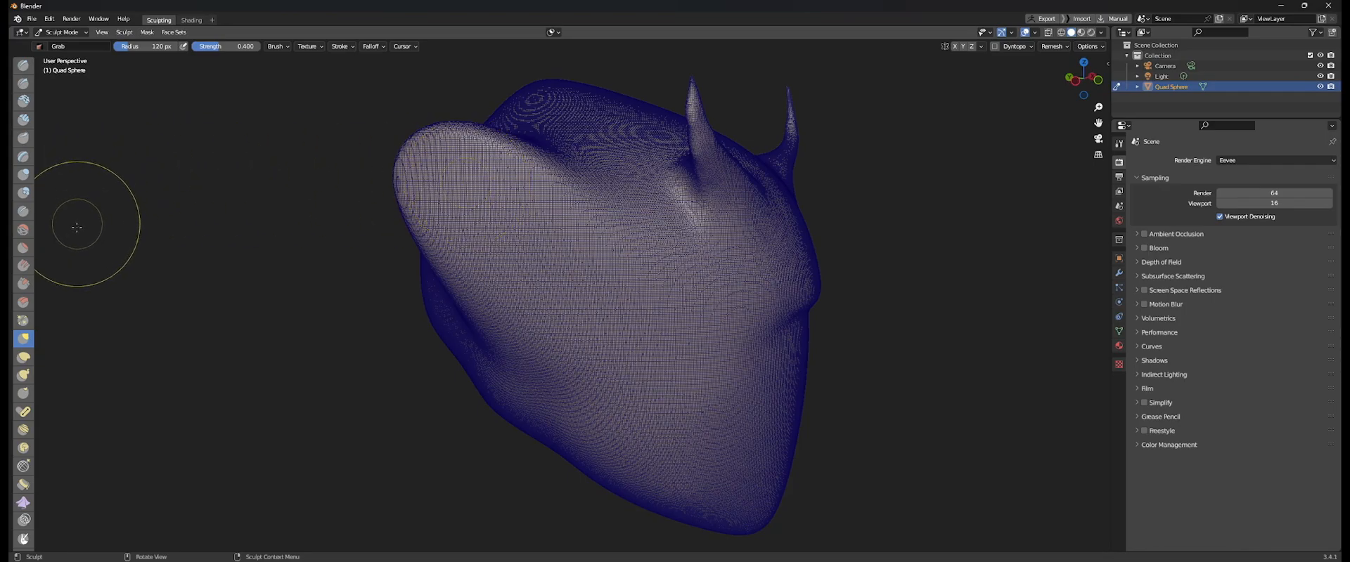
click(30, 376)
mouse_move(435, 167)
mouse_down()
mouse_move(424, 121)
mouse_move(364, 104)
mouse_up()
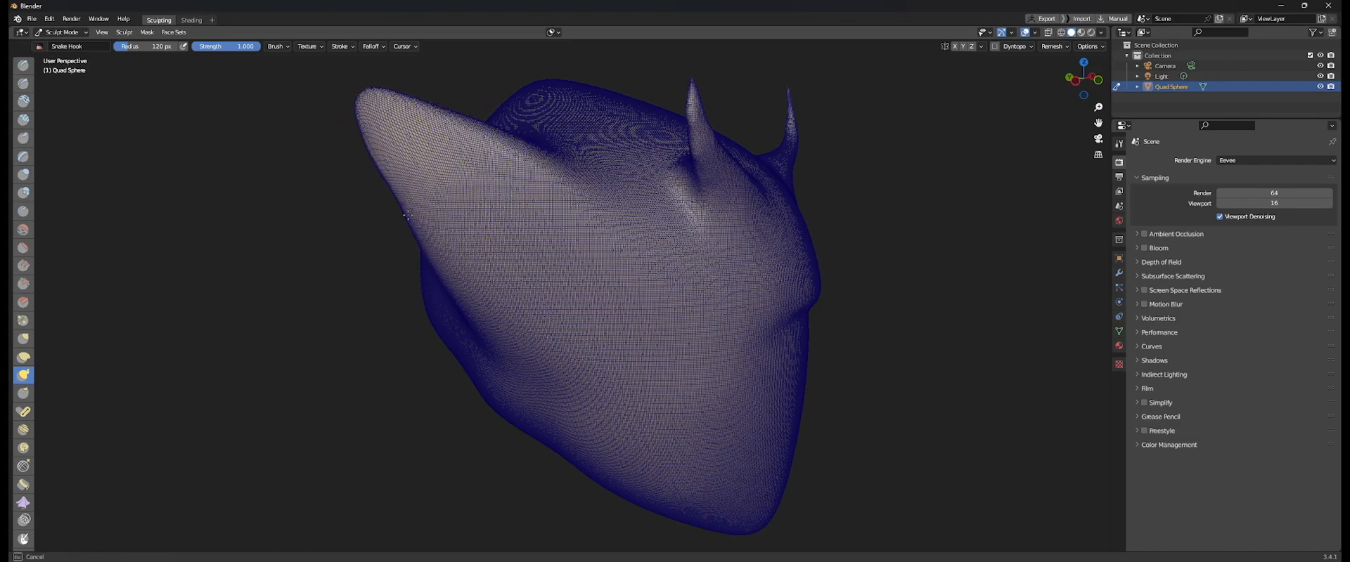
middle_drag(400, 150, 482, 175)
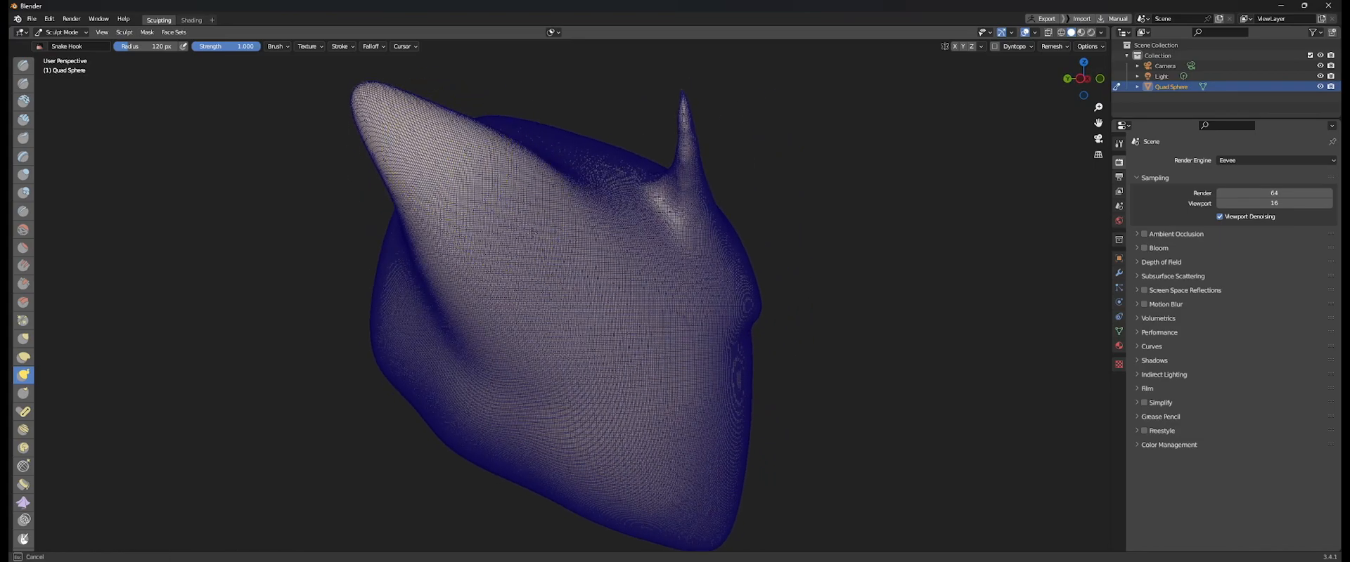
Set the Snake Hook radius to 242 px and stretch the same ear further into a point.
key(f)
click(542, 163)
drag(427, 150, 394, 151)
drag(380, 126, 362, 98)
middle_drag(370, 97, 281, 137)
scroll(386, 169, down, 2)
middle_drag(717, 161, 727, 142)
Symmetrize the head from -X to +X to copy the pointed ear to the other side.
click(984, 46)
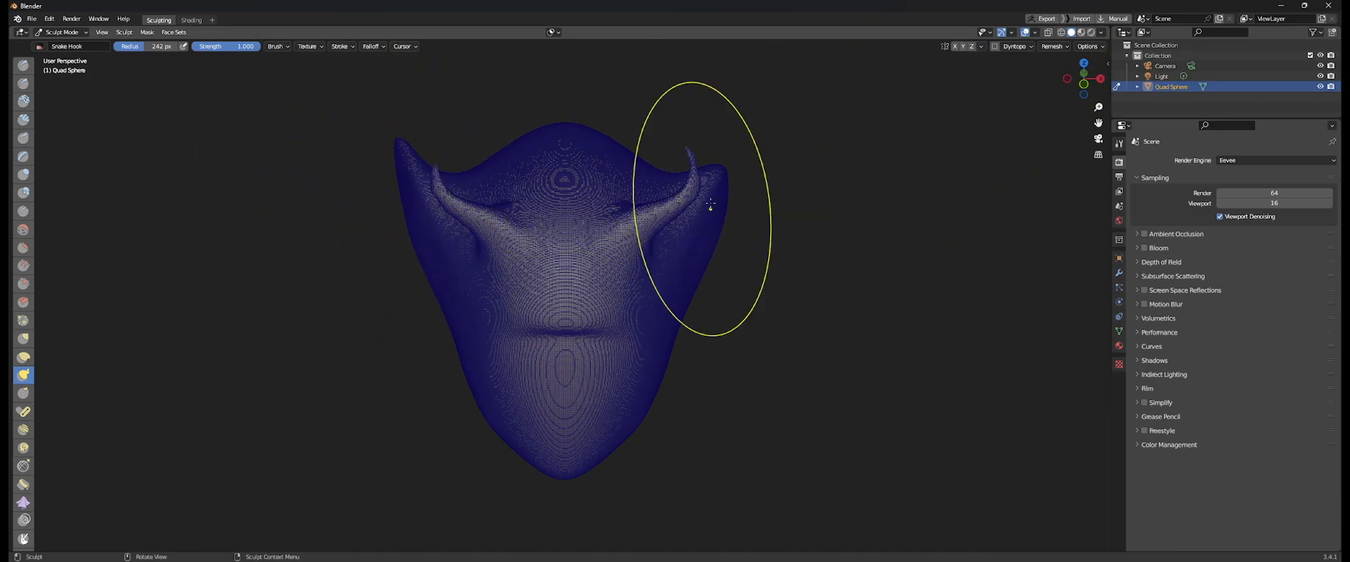
click(981, 46)
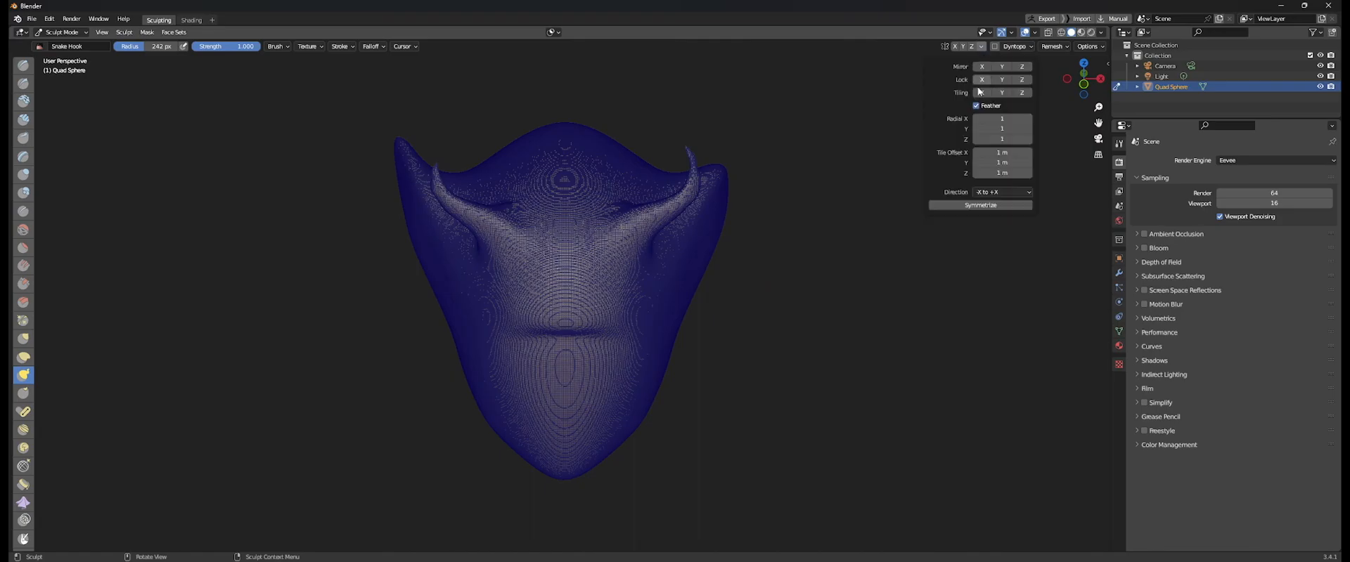
click(979, 205)
middle_drag(548, 244, 590, 240)
Set the Snake Hook radius to 141 px and inspect the symmetrized head from slightly different angles.
key(f)
click(698, 211)
mouse_move(536, 211)
middle_down()
mouse_move(577, 200)
mouse_move(470, 187)
mouse_move(590, 196)
mouse_move(648, 218)
mouse_move(527, 186)
mouse_move(542, 186)
middle_up()
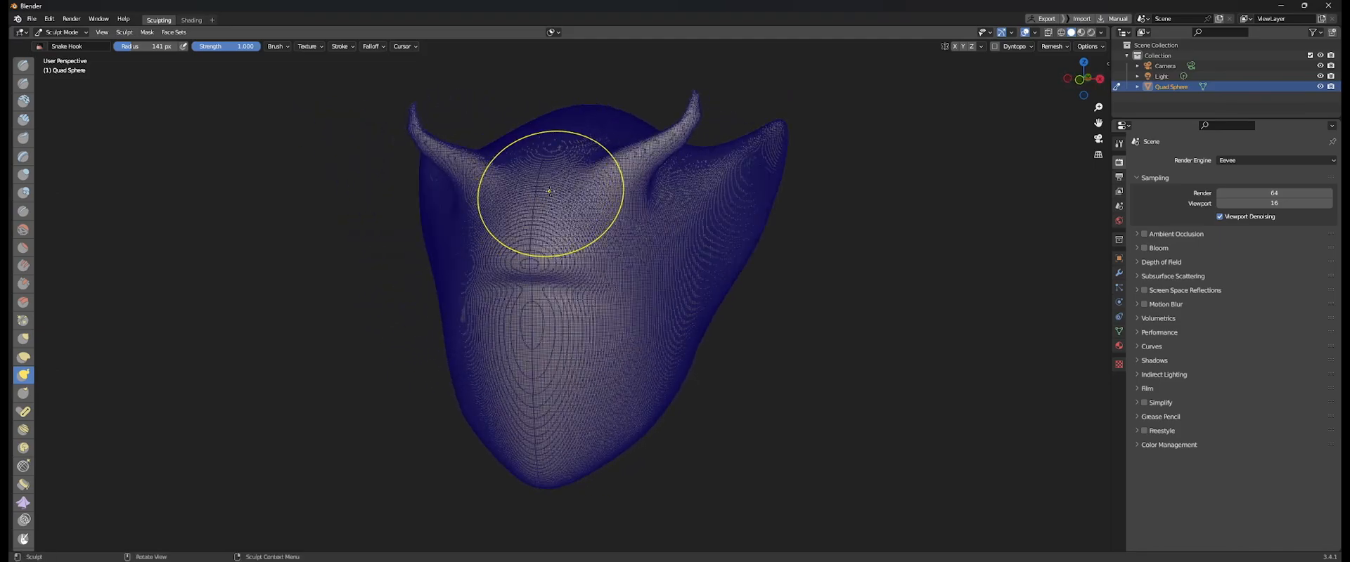
middle_drag(537, 408, 562, 403)
middle_drag(675, 361, 692, 330)
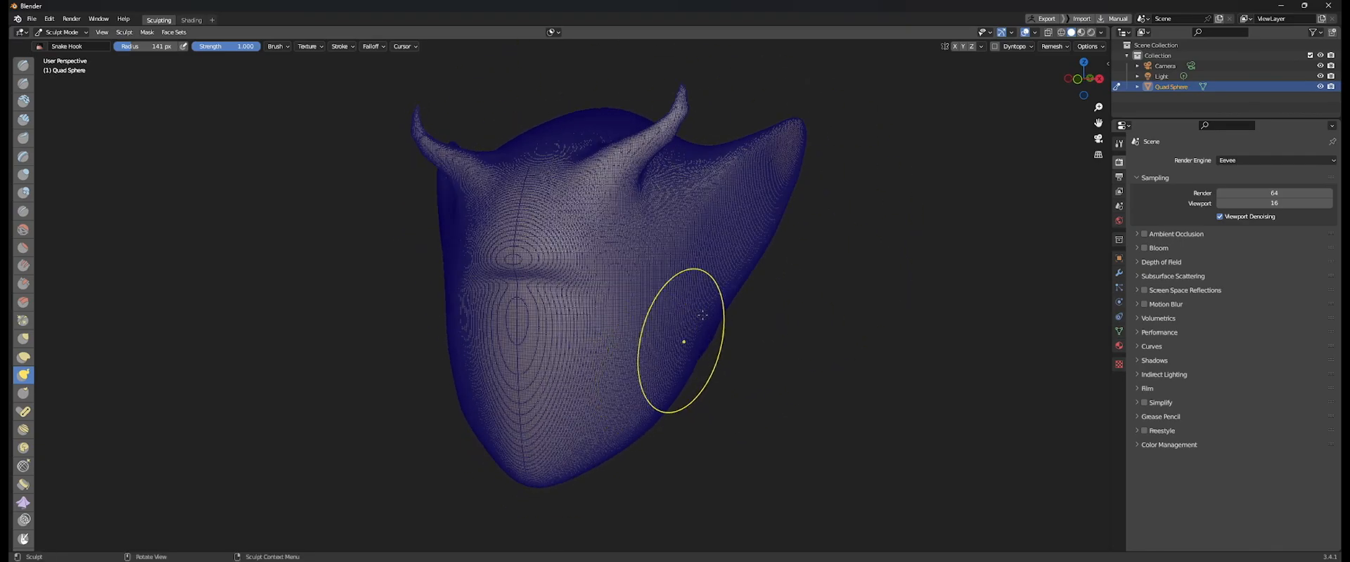
Set the Snake Hook radius to 176 px and push the back of the jaw inward on one side.
mouse_move(643, 367)
middle_down()
mouse_move(678, 337)
mouse_move(626, 325)
mouse_move(686, 342)
mouse_move(567, 324)
mouse_move(722, 317)
mouse_move(765, 405)
mouse_move(695, 390)
mouse_move(717, 385)
middle_up()
key(bracketleft)
key(bracketleft)
key(f)
click(720, 371)
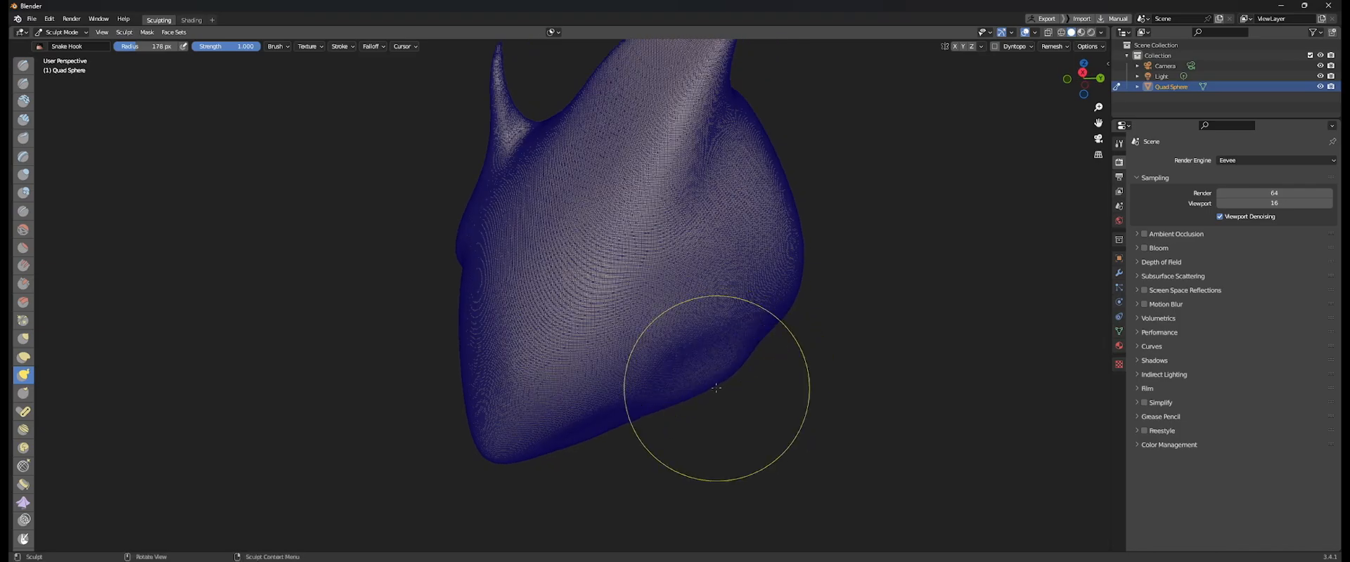
drag(711, 366, 661, 353)
middle_drag(601, 369, 666, 367)
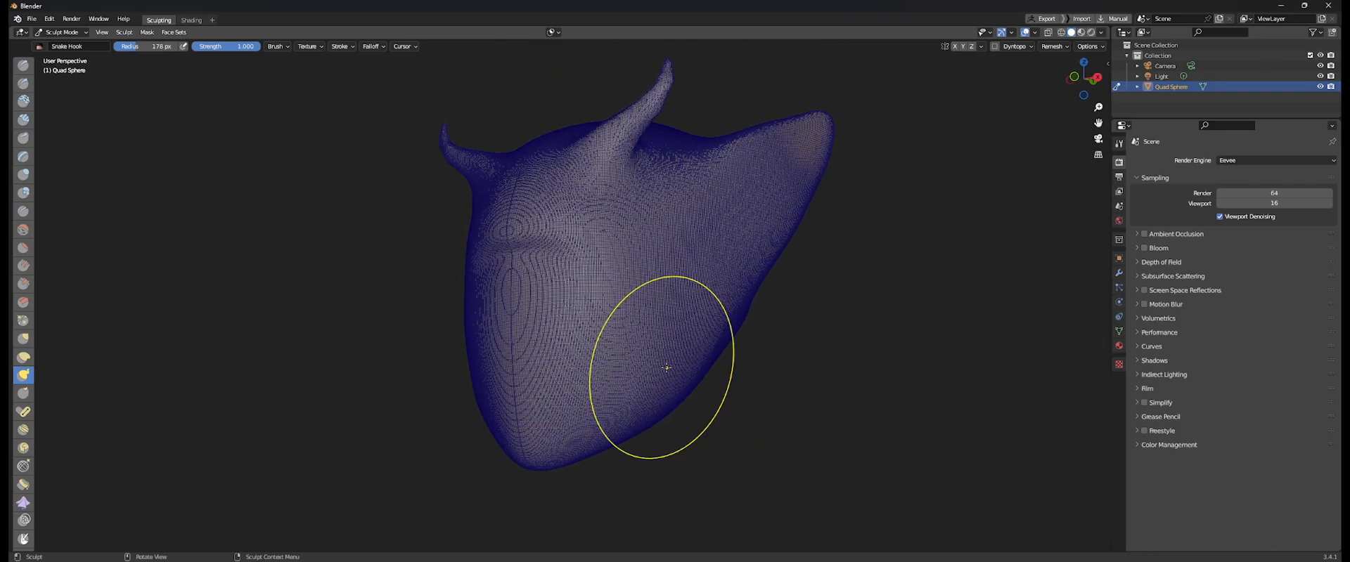
Set the Snake Hook radius to 159 px for working on the side of the face.
scroll(633, 353, down, 3)
mouse_move(600, 340)
middle_down()
mouse_move(723, 365)
mouse_move(608, 327)
mouse_move(637, 331)
middle_up()
scroll(605, 328, up, 3)
key(f)
click(591, 325)
key(ctrl+Tab)
key(Escape)
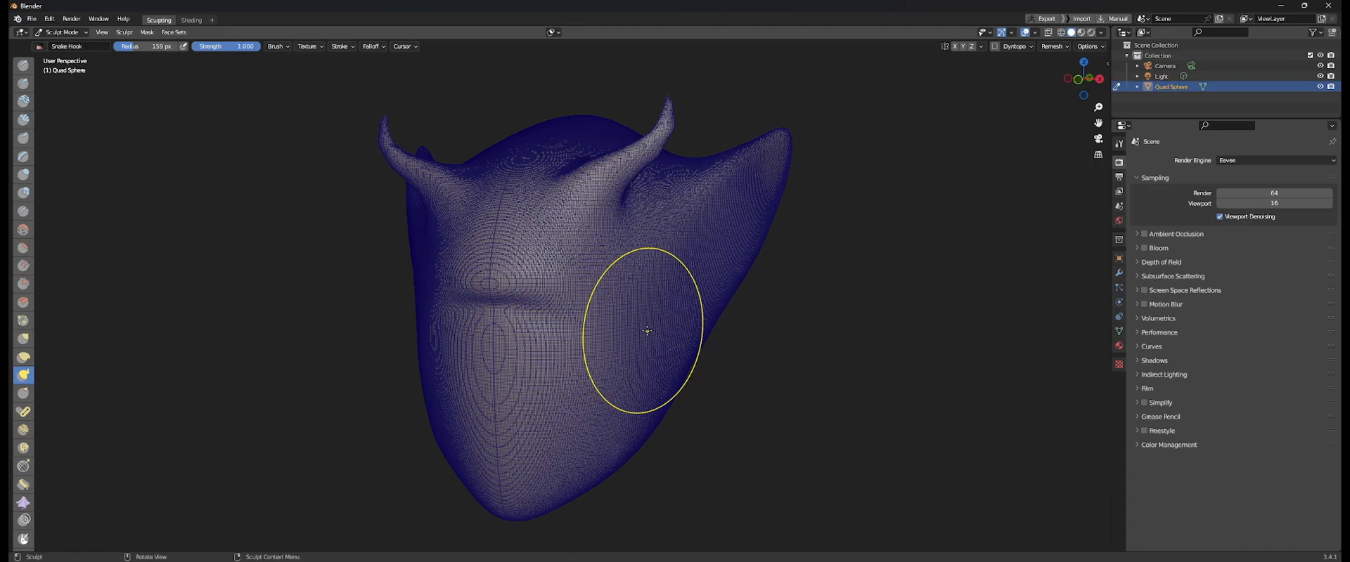
Set the Snake Hook strength to 0.691 and pull the side of the jaw slightly outward.
key(shift+f)
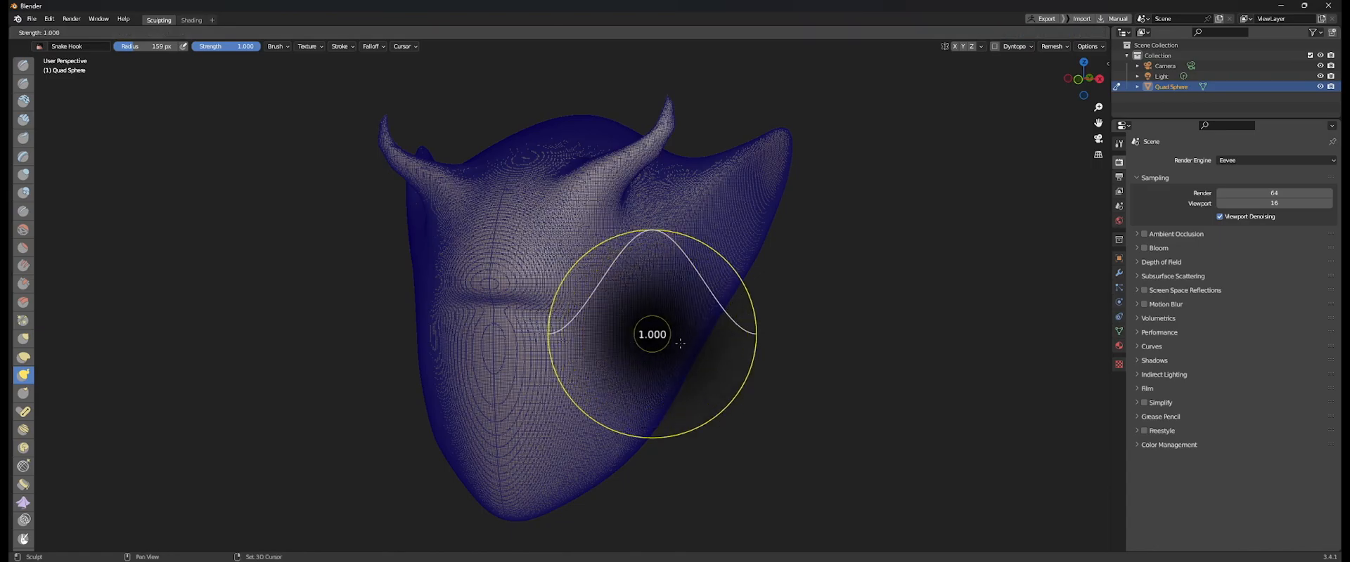
click(612, 355)
shift+middle_drag(611, 362, 630, 336)
drag(675, 359, 695, 359)
mouse_move(670, 372)
middle_down()
mouse_move(726, 362)
mouse_move(677, 347)
middle_up()
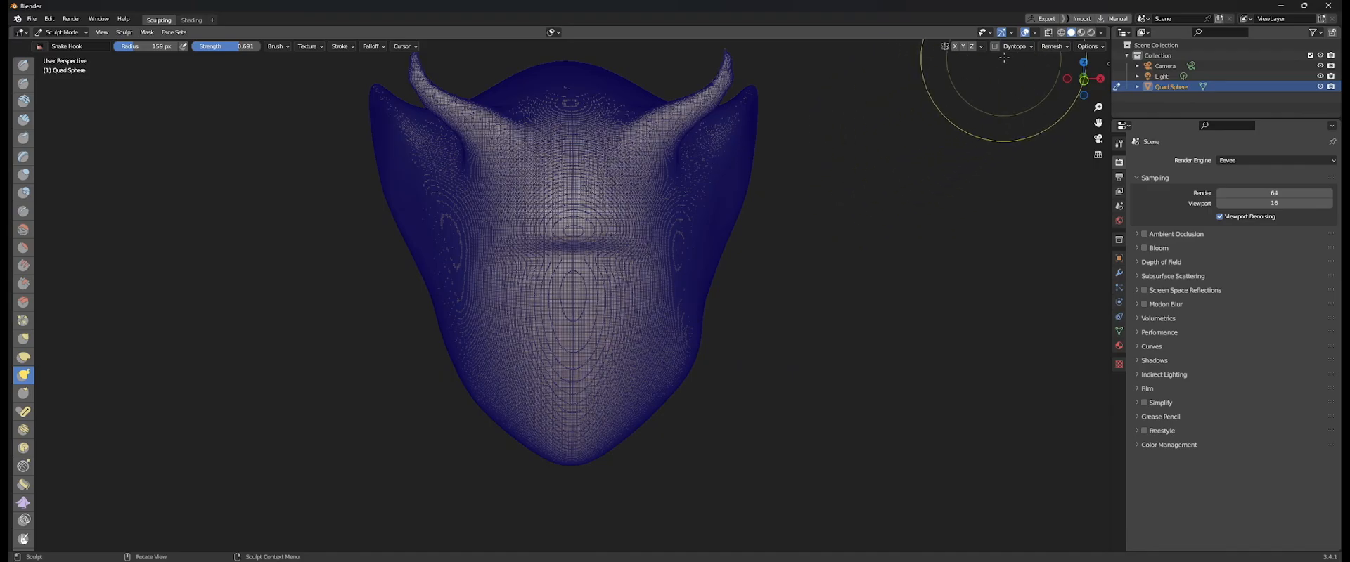
Symmetrize the head from +X to -X and turn on X mirroring.
click(981, 46)
click(995, 192)
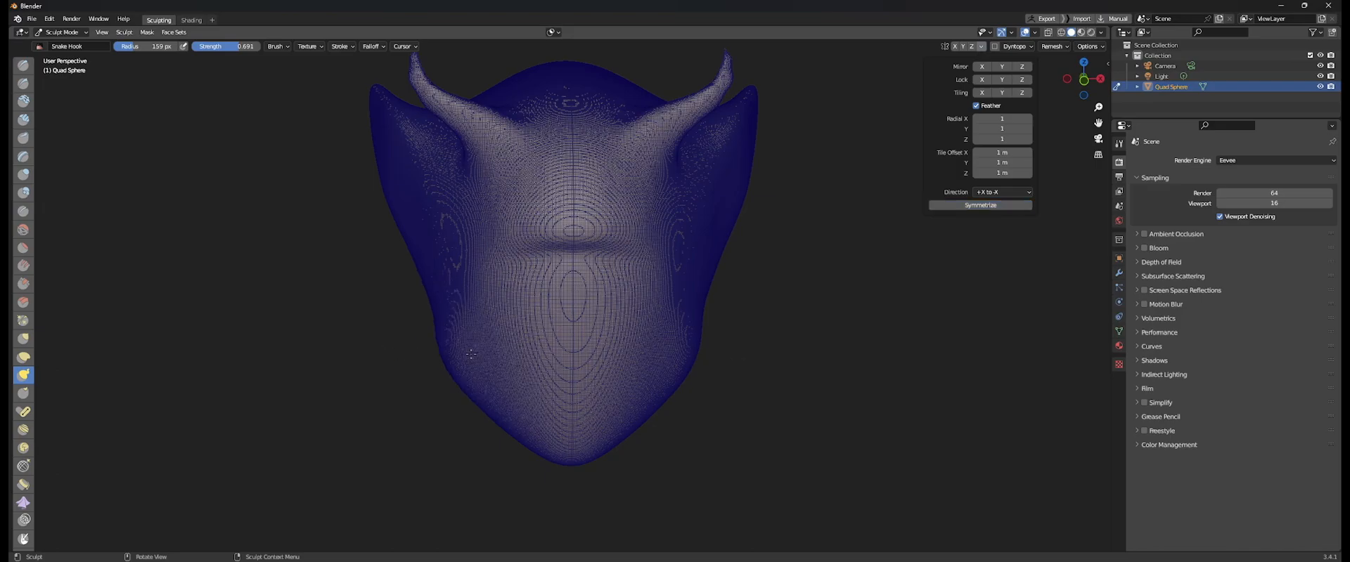
middle_drag(548, 344, 538, 344)
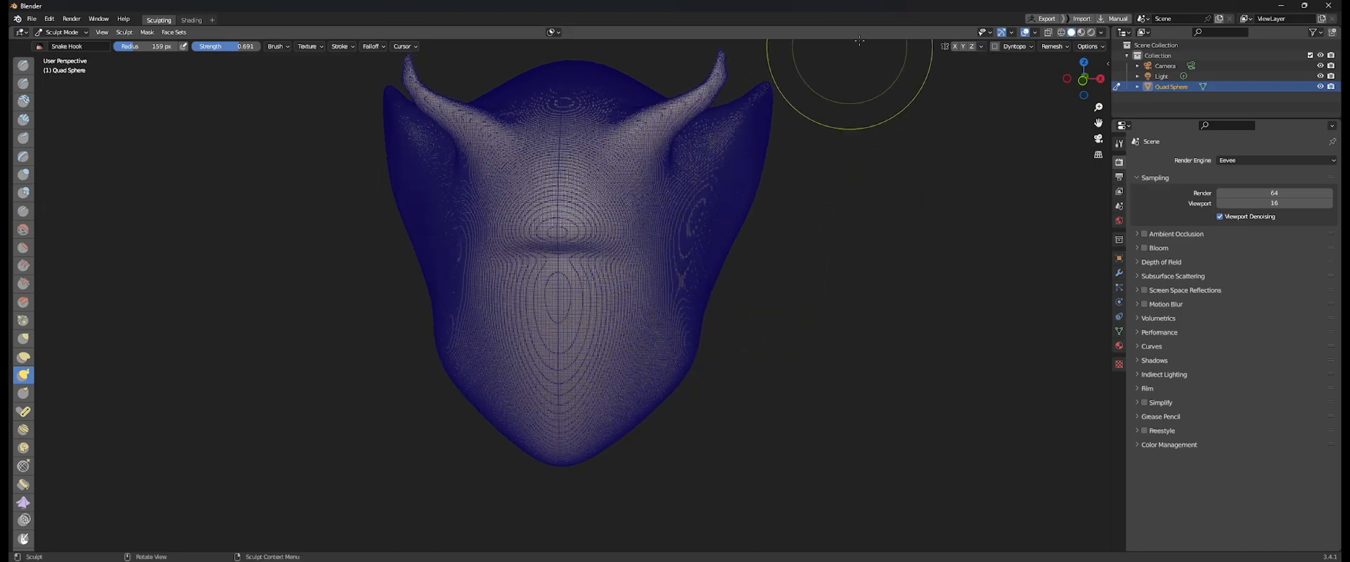
click(956, 46)
mouse_move(648, 330)
middle_down()
mouse_move(626, 360)
mouse_move(700, 322)
middle_up()
Set the Snake Hook strength to about 0.65 and reshape both sides of the jaw and chin.
key(shift+f)
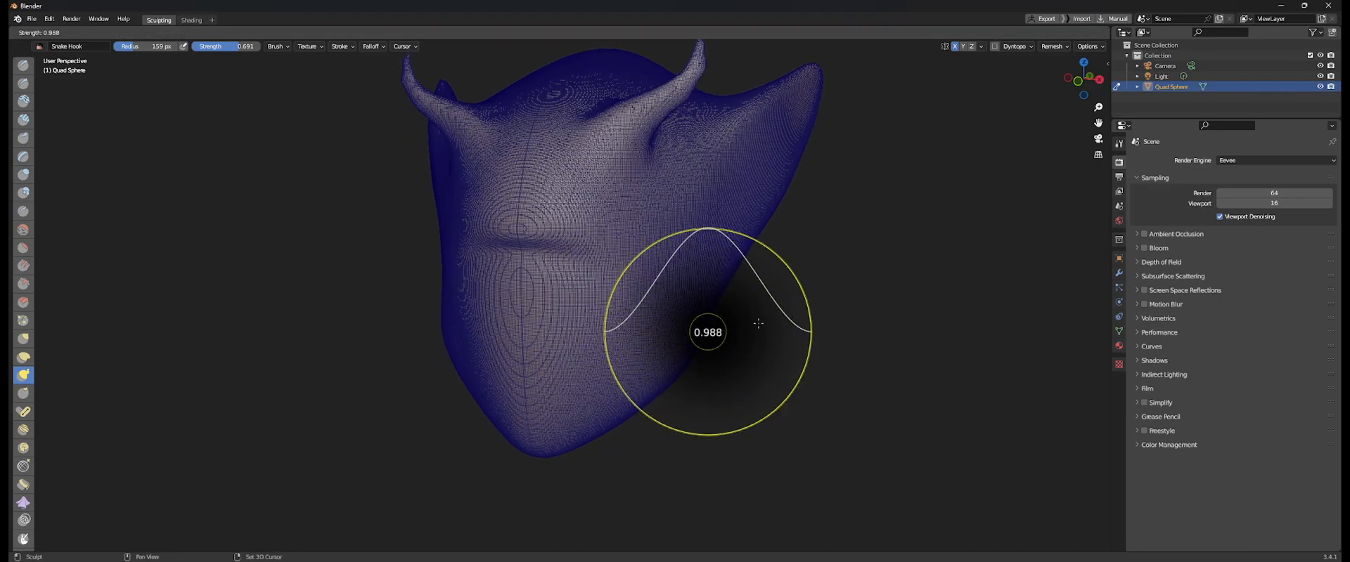
click(808, 326)
middle_drag(807, 326, 745, 365)
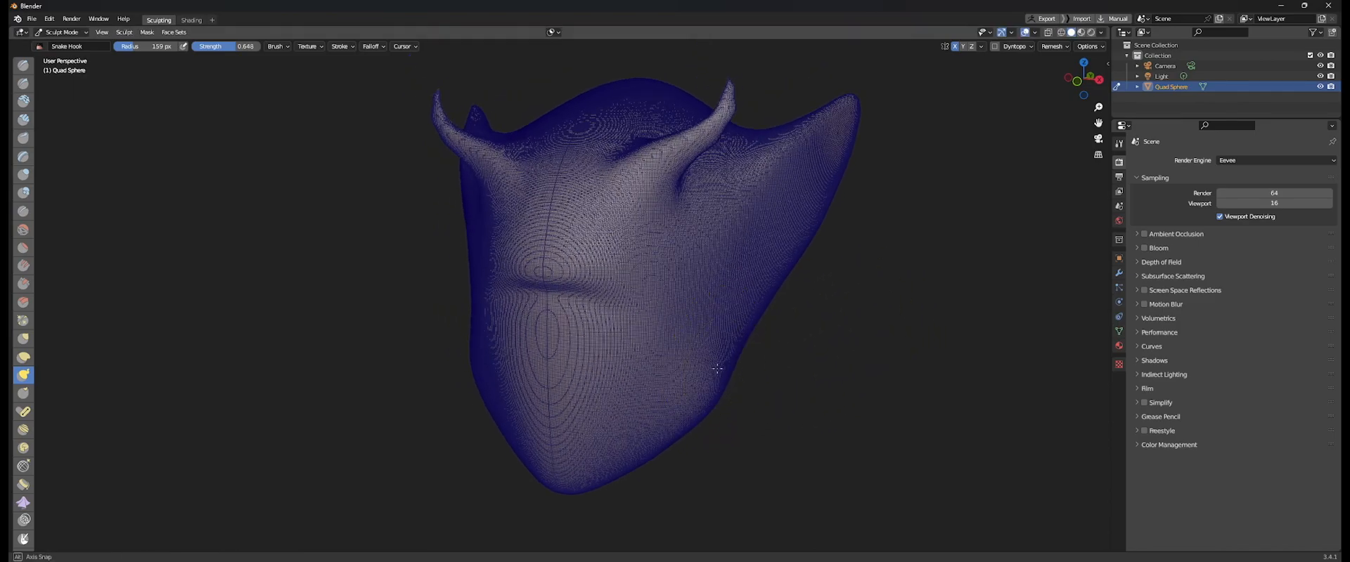
middle_drag(707, 402, 700, 359)
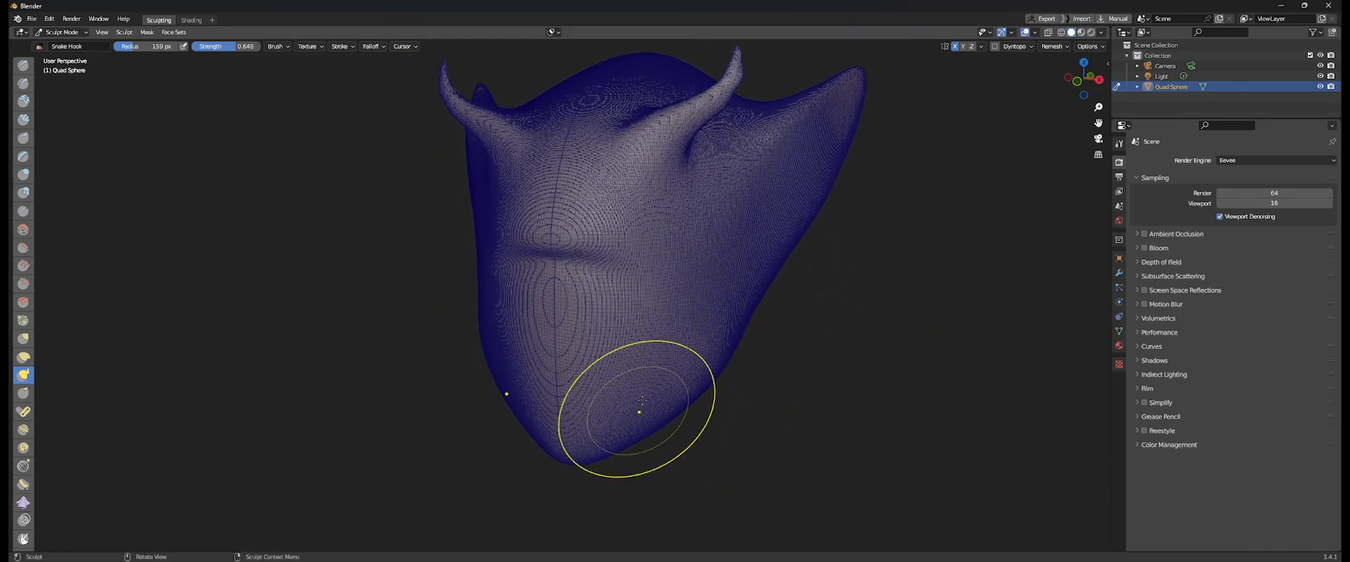
middle_drag(636, 417, 681, 397)
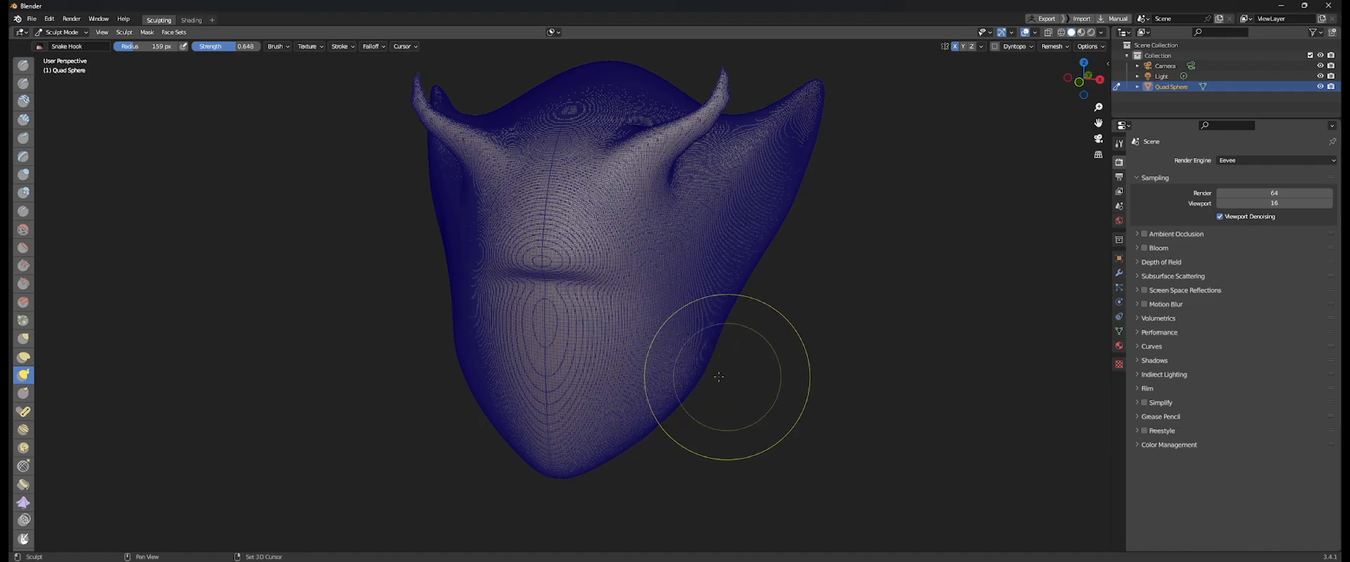
Switch to the Smooth brush and smooth the cheeks and lower jaw.
key(shift+s)
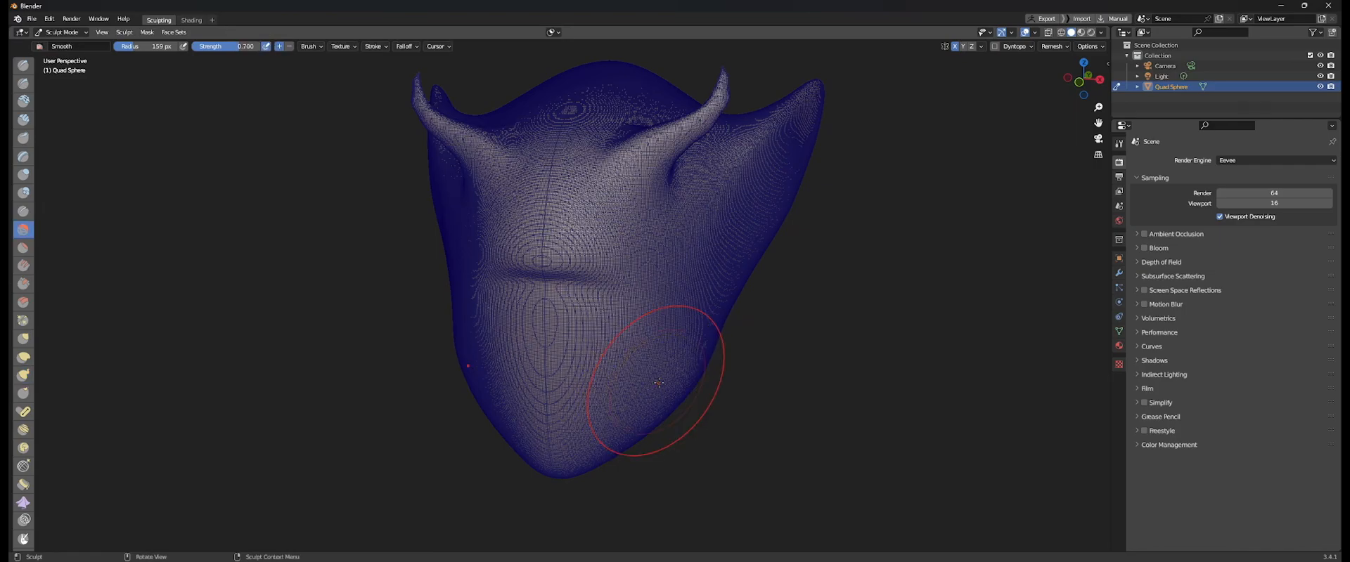
middle_drag(661, 362, 630, 378)
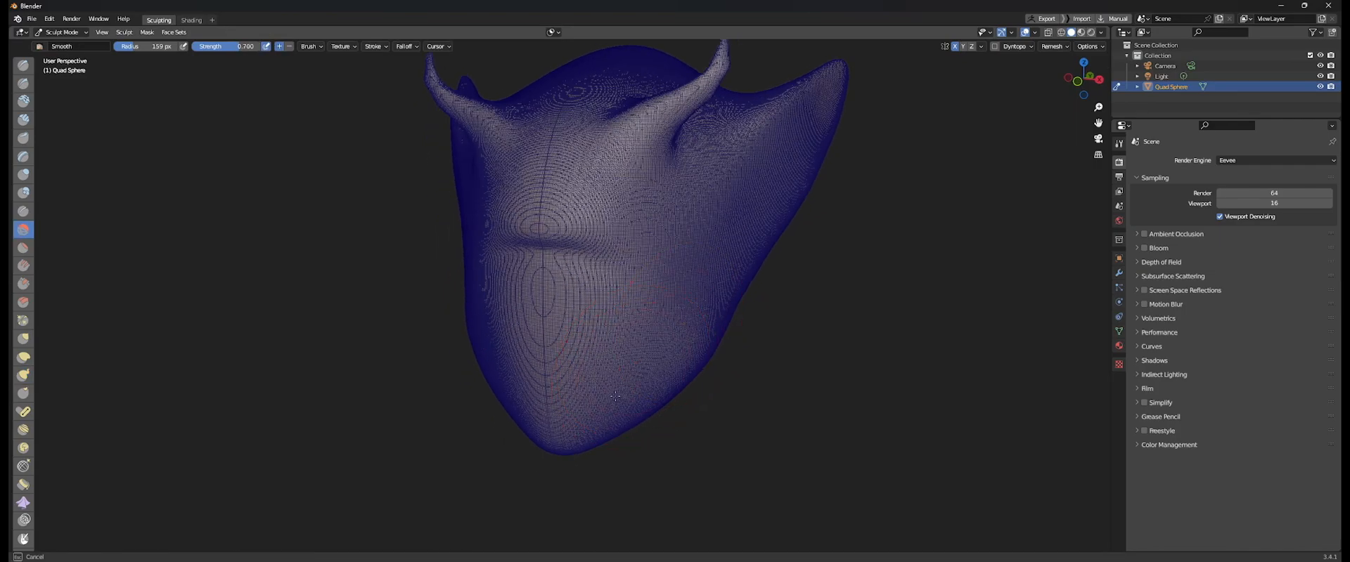
drag(644, 406, 649, 395)
middle_drag(460, 378, 503, 369)
mouse_move(575, 411)
shift+middle_down()
mouse_move(573, 362)
mouse_move(591, 352)
shift+middle_up()
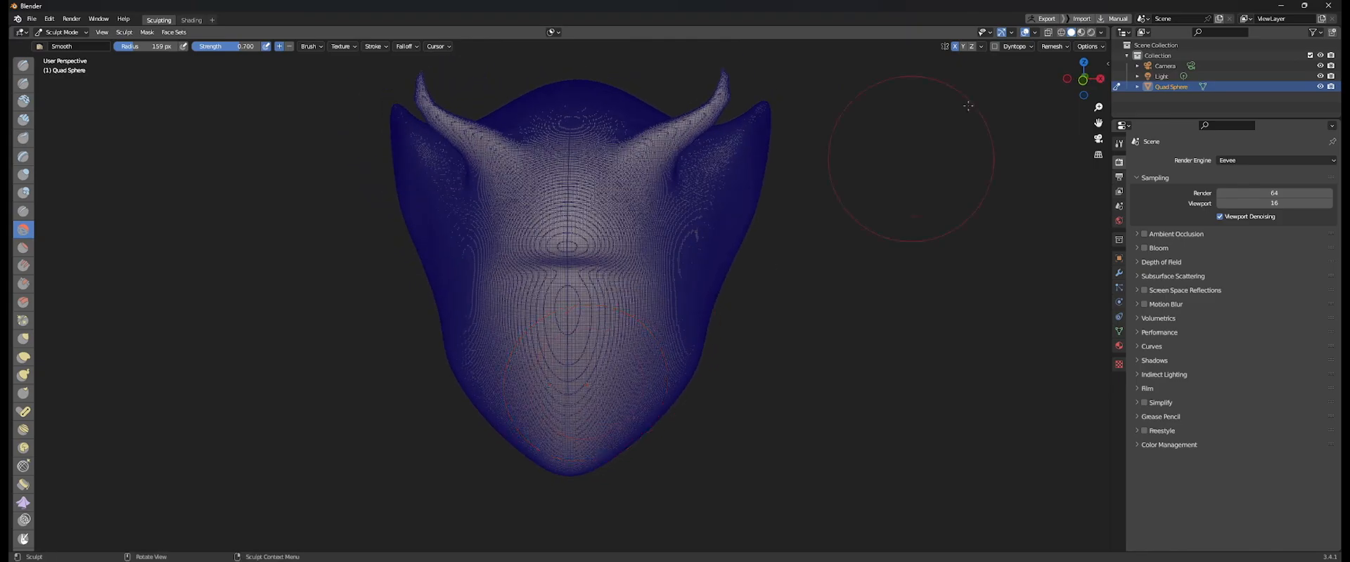
Turn off the wireframe overlay and set the Smooth brush radius to 92 px.
click(1033, 32)
click(970, 209)
middle_drag(633, 316, 558, 330)
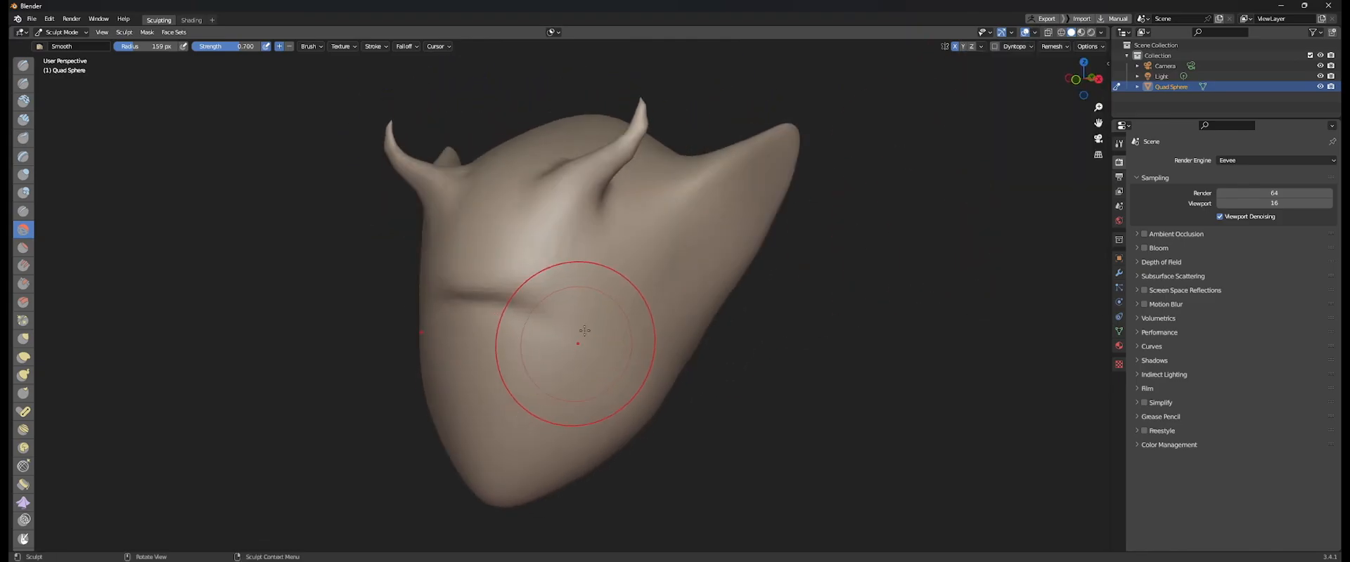
key(f)
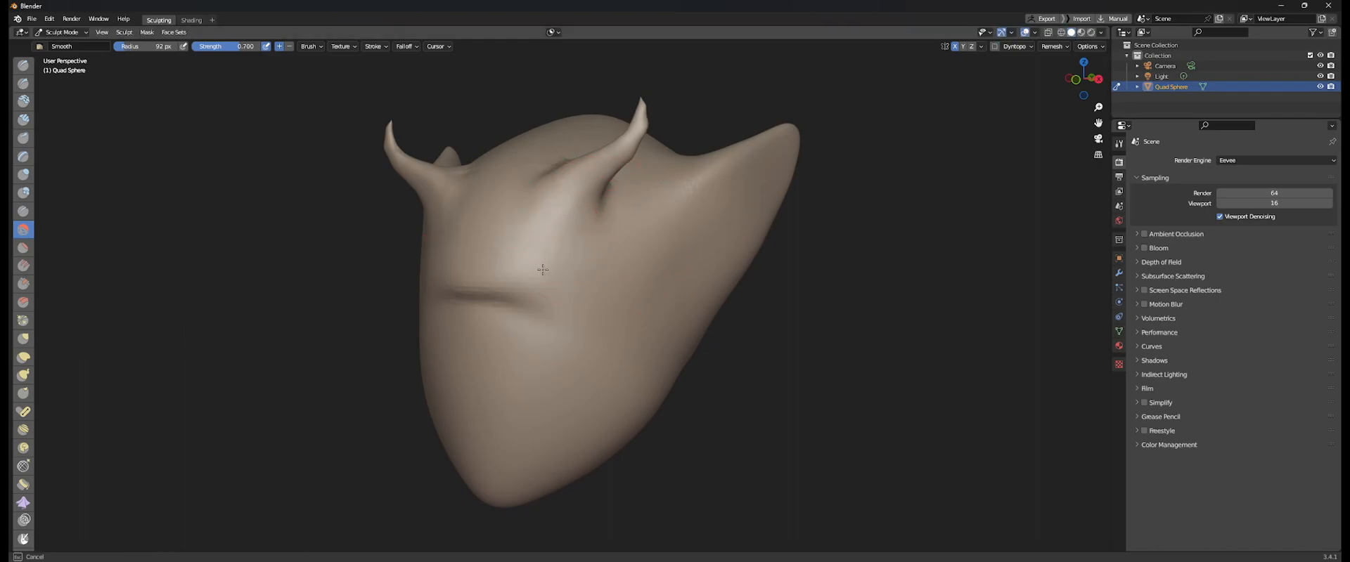
middle_drag(449, 230, 502, 246)
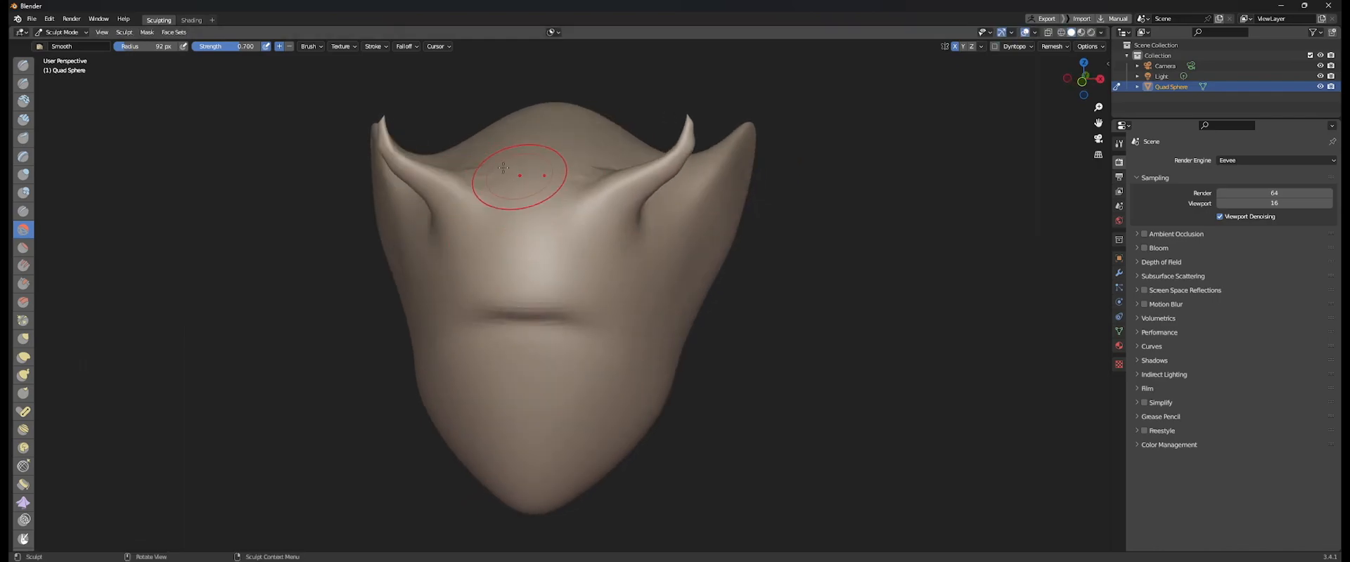
Smooth the forehead, the crease across the face and the surrounding cheeks.
mouse_move(494, 179)
middle_down()
mouse_move(494, 261)
mouse_move(522, 274)
mouse_move(445, 165)
mouse_move(636, 299)
mouse_move(613, 289)
mouse_move(672, 273)
mouse_move(614, 259)
middle_up()
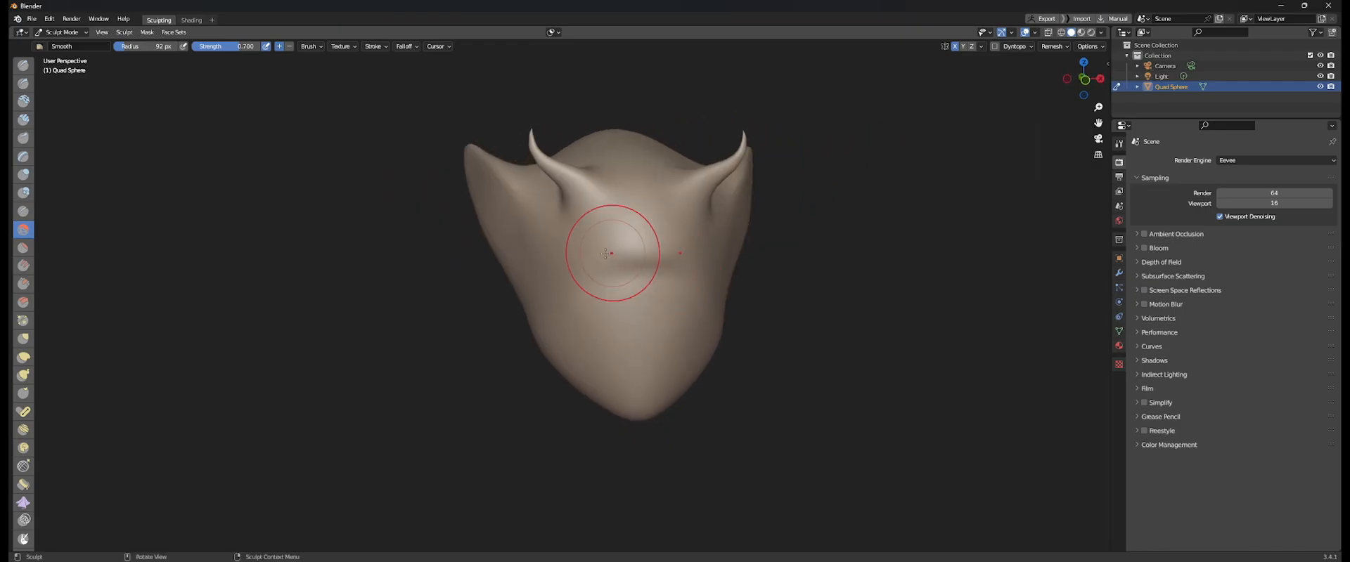
scroll(612, 274, up, 2)
mouse_move(563, 340)
middle_down()
mouse_move(618, 337)
mouse_move(682, 292)
middle_up()
drag(621, 360, 613, 351)
mouse_move(580, 341)
middle_down()
mouse_move(664, 315)
mouse_move(638, 241)
middle_up()
drag(637, 240, 629, 302)
scroll(653, 308, down, 2)
mouse_move(717, 308)
middle_down()
mouse_move(636, 338)
mouse_move(535, 348)
middle_up()
Switch to the Scrape/Peaks brush, set its radius to 148 px and scrape the side of the lower jaw.
click(23, 247)
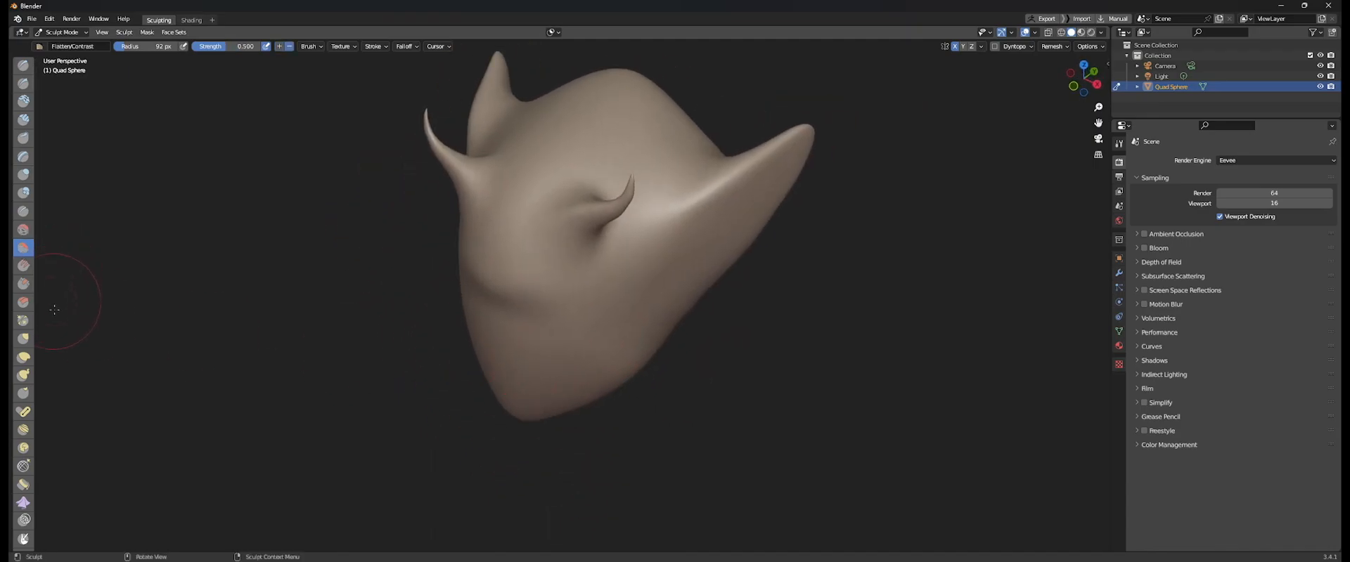
click(24, 284)
middle_drag(576, 337, 594, 340)
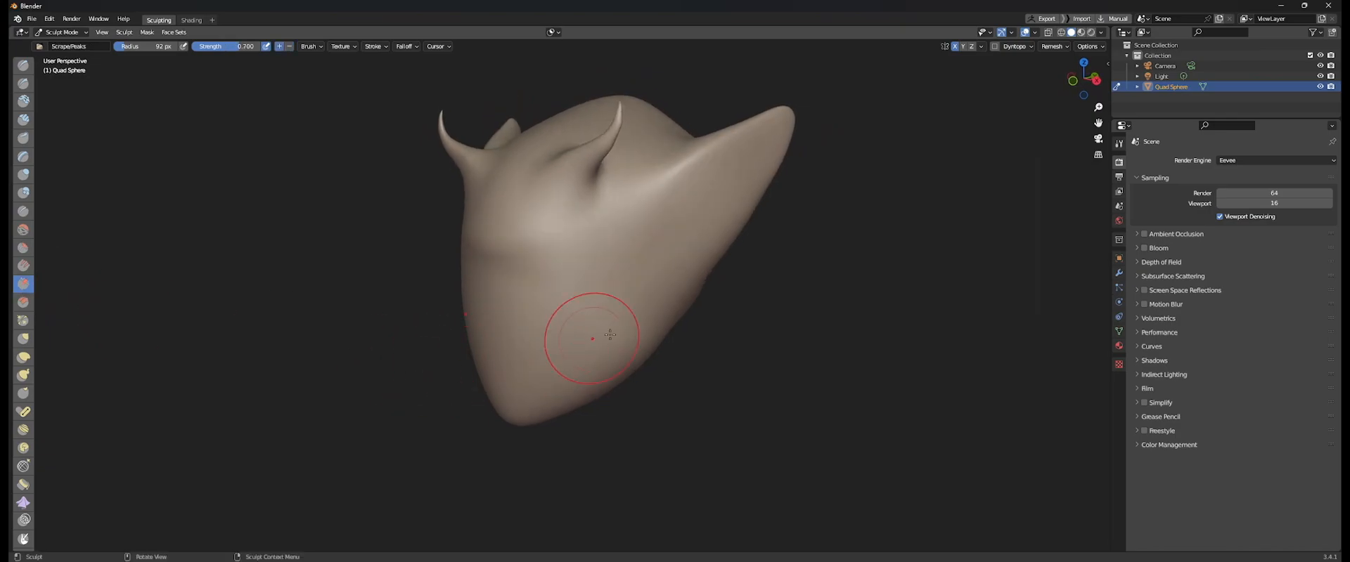
key(f)
click(622, 367)
drag(611, 365, 586, 390)
mouse_move(613, 340)
mouse_down()
mouse_move(597, 366)
mouse_move(603, 327)
mouse_up()
middle_drag(563, 341, 588, 346)
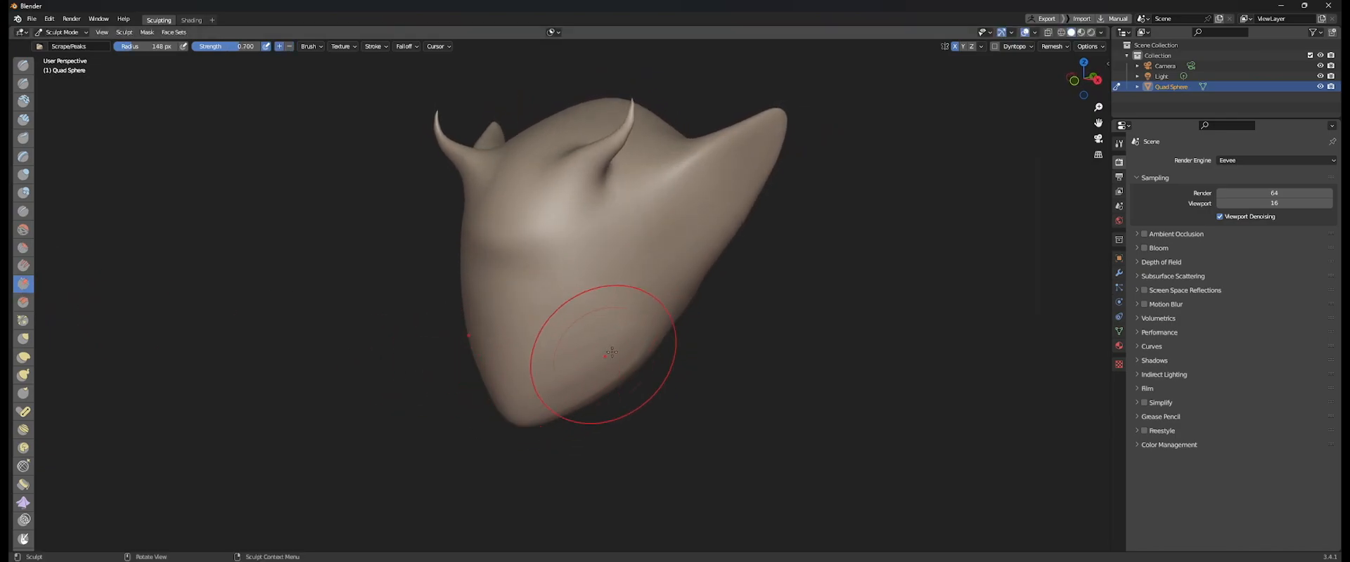
Flatten the jaw further with Scrape, reducing the radius to 80 px for strokes on the opposite side.
middle_drag(536, 408, 612, 349)
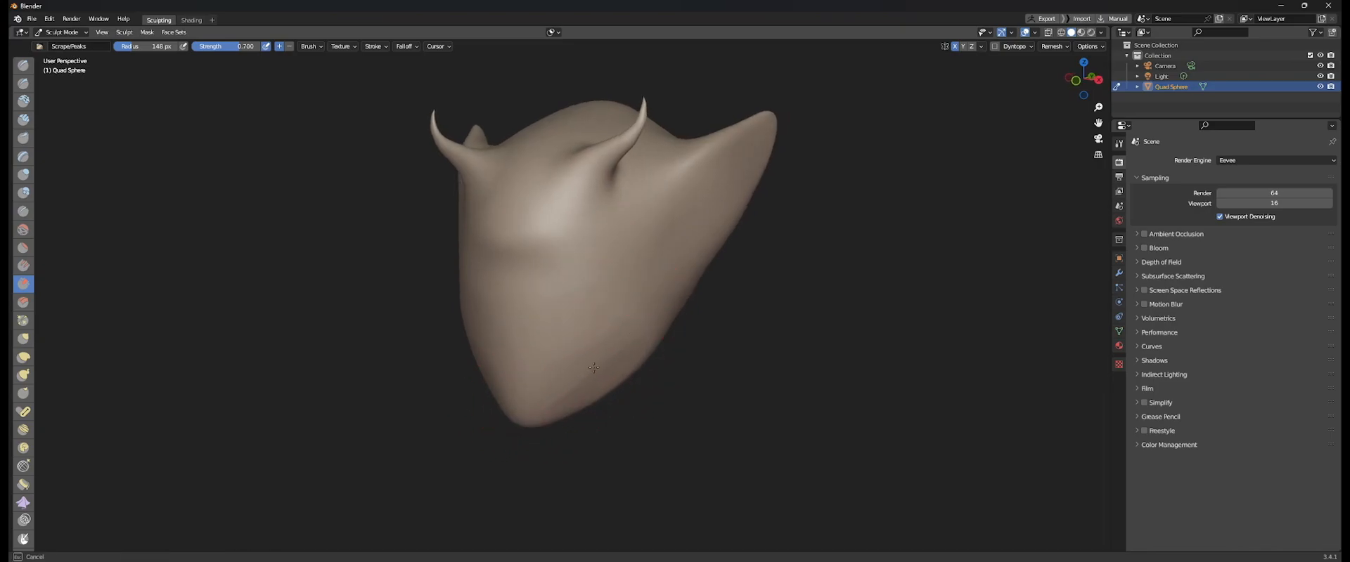
drag(569, 373, 560, 378)
middle_drag(561, 378, 653, 371)
scroll(643, 365, up, 2)
key(f)
click(545, 372)
drag(543, 365, 476, 317)
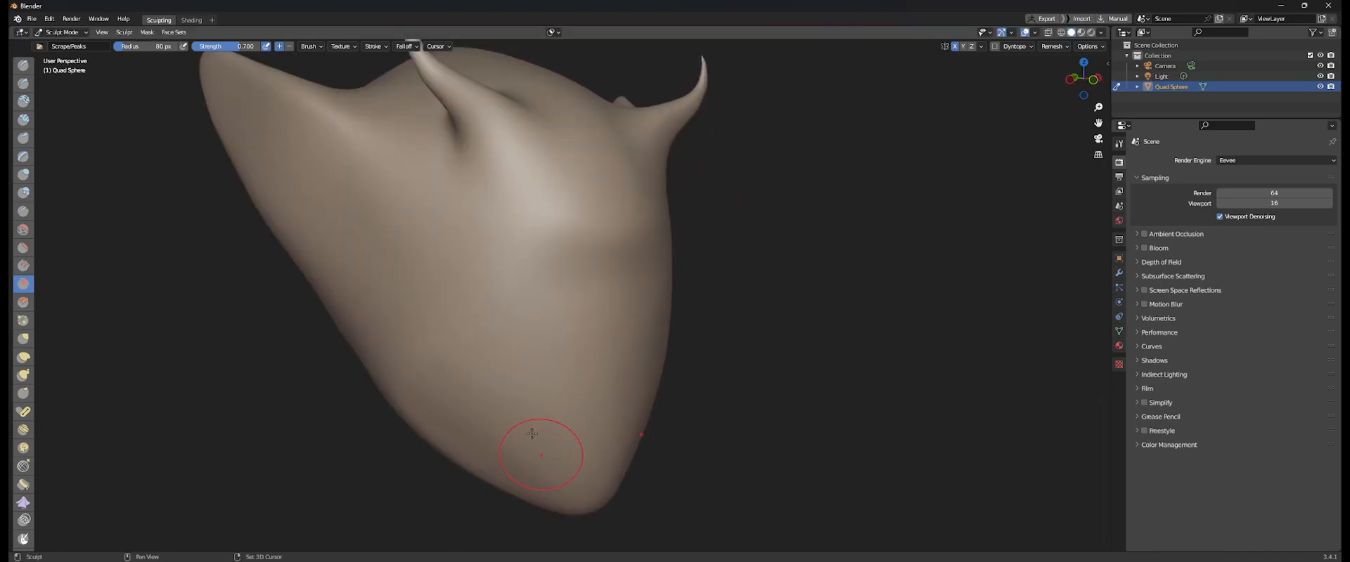
Scrape a flat plane along the horn from its base toward the tip.
scroll(668, 394, down, 4)
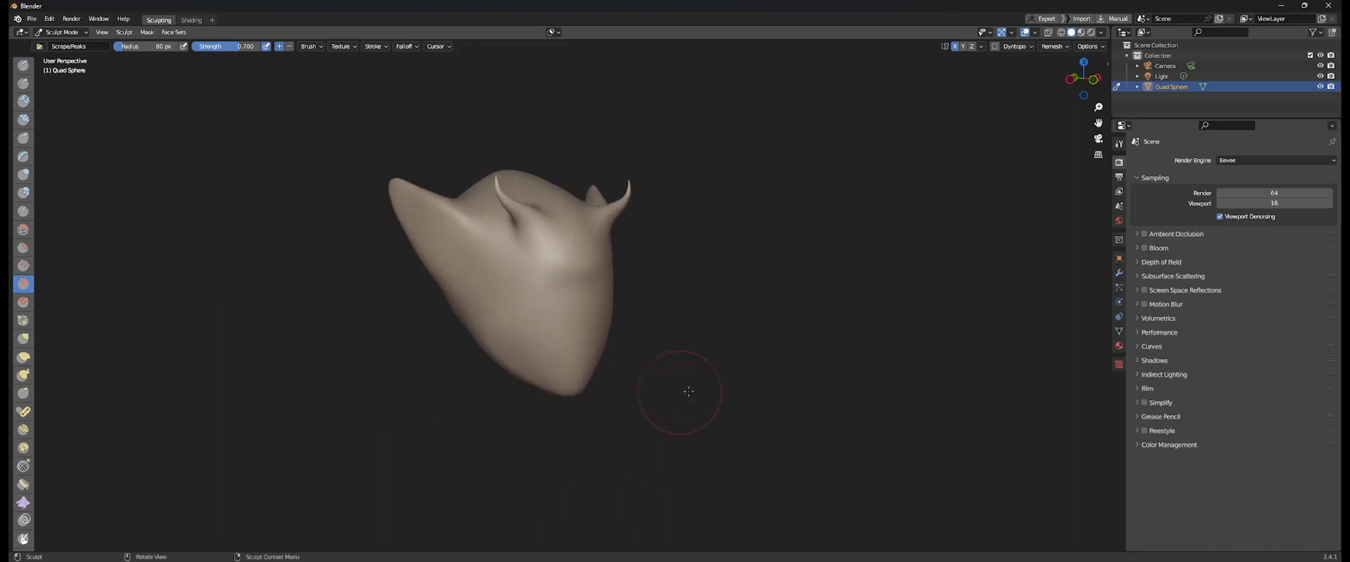
middle_drag(669, 395, 604, 408)
scroll(654, 394, up, 3)
middle_drag(666, 305, 638, 273)
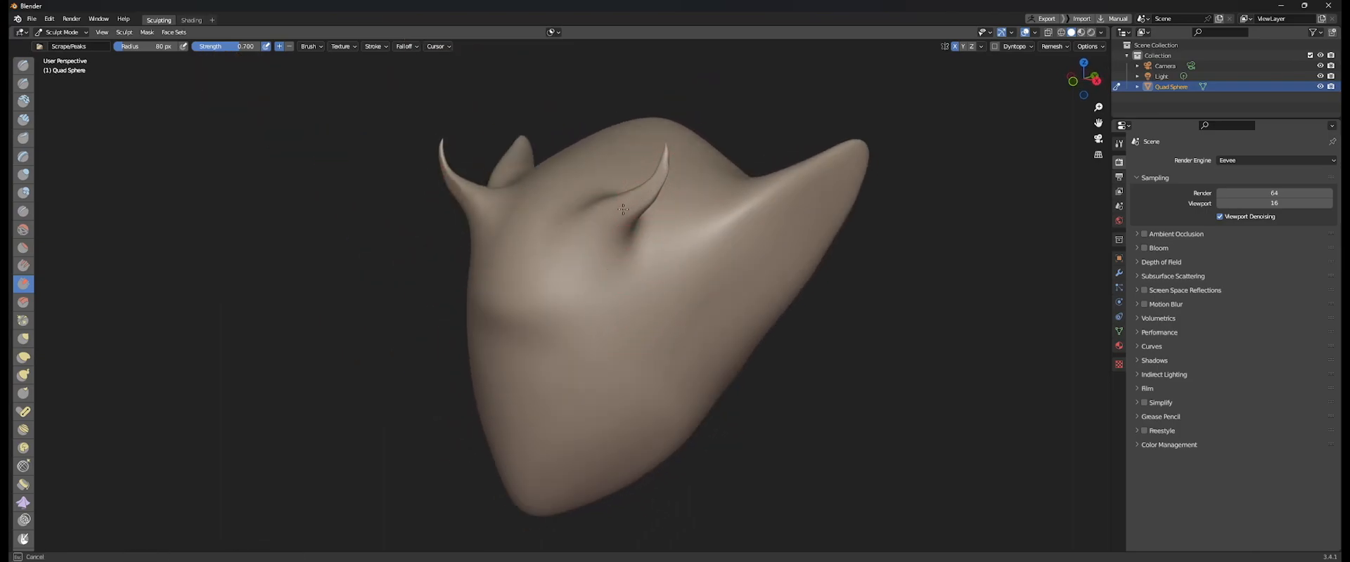
middle_drag(580, 245, 602, 256)
scroll(562, 277, up, 2)
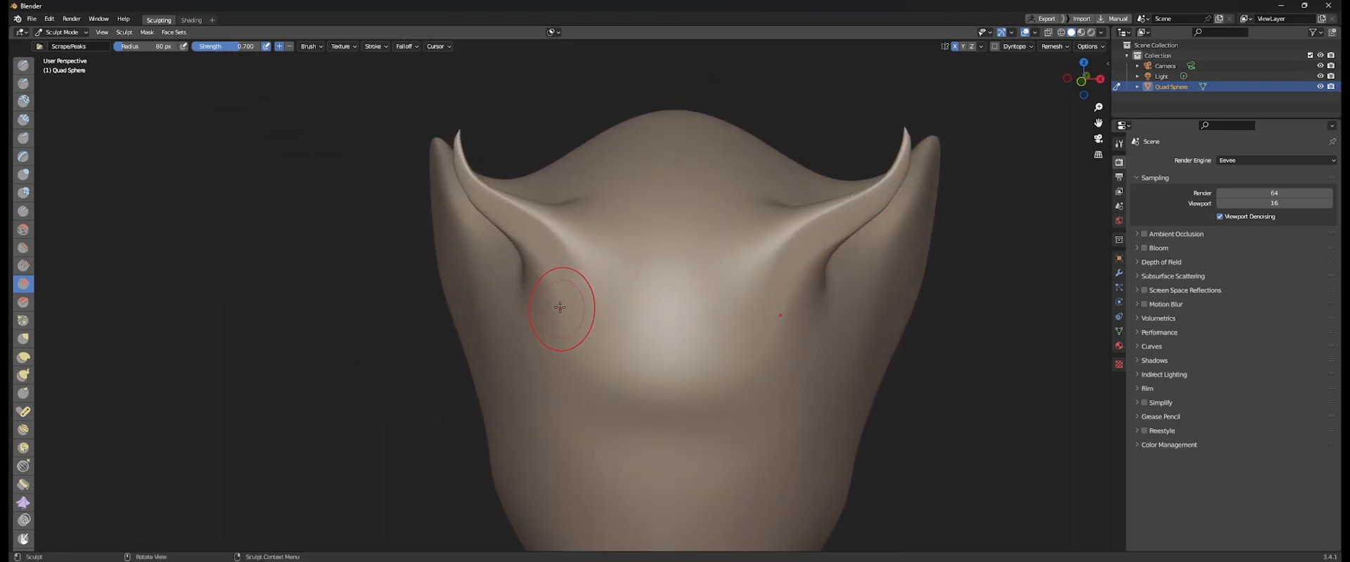
drag(522, 249, 451, 207)
Review the Scrape brush settings and enable Stabilize Stroke with a 75 px radius and 0.900 factor.
click(313, 46)
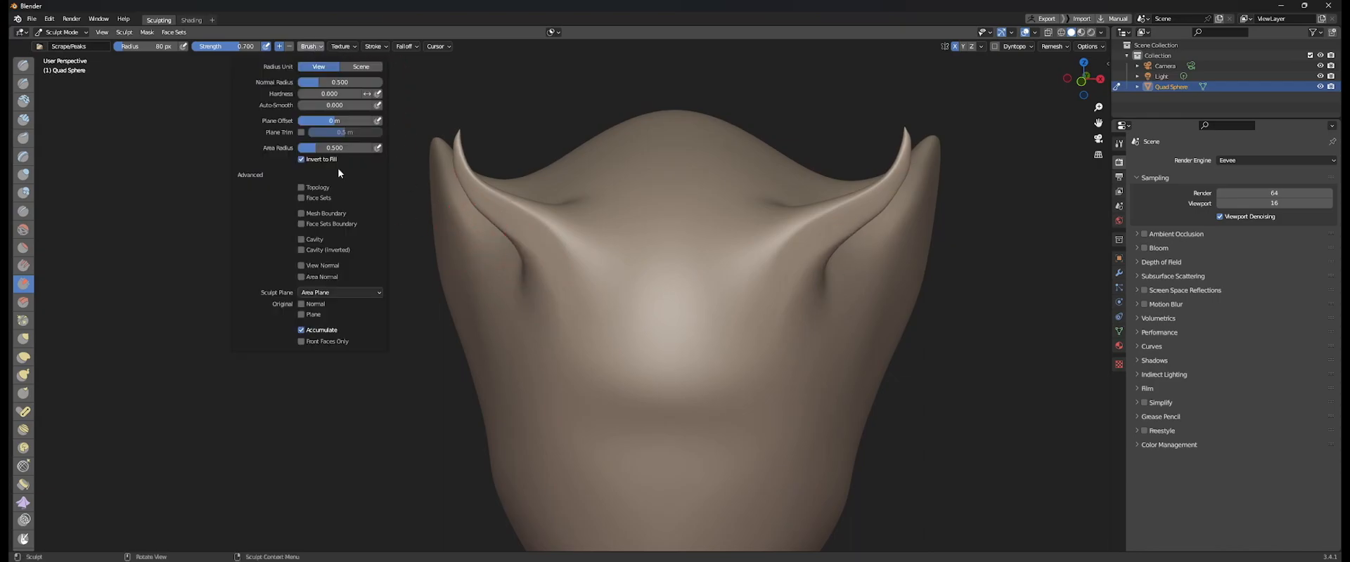
click(375, 46)
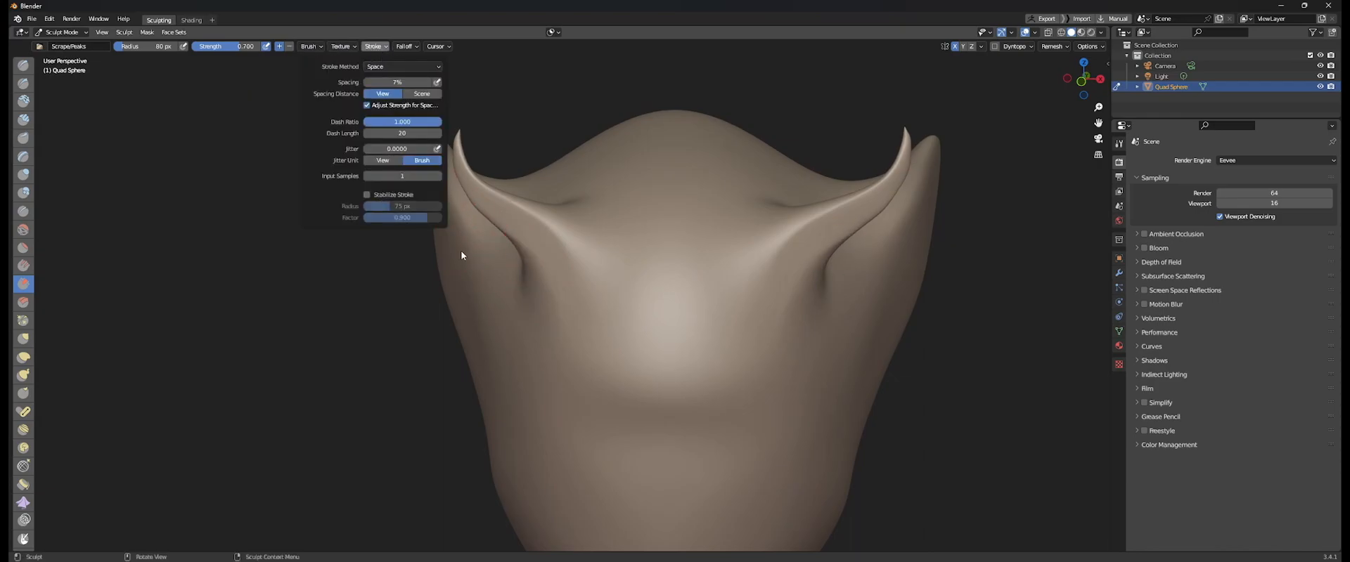
click(378, 47)
click(370, 196)
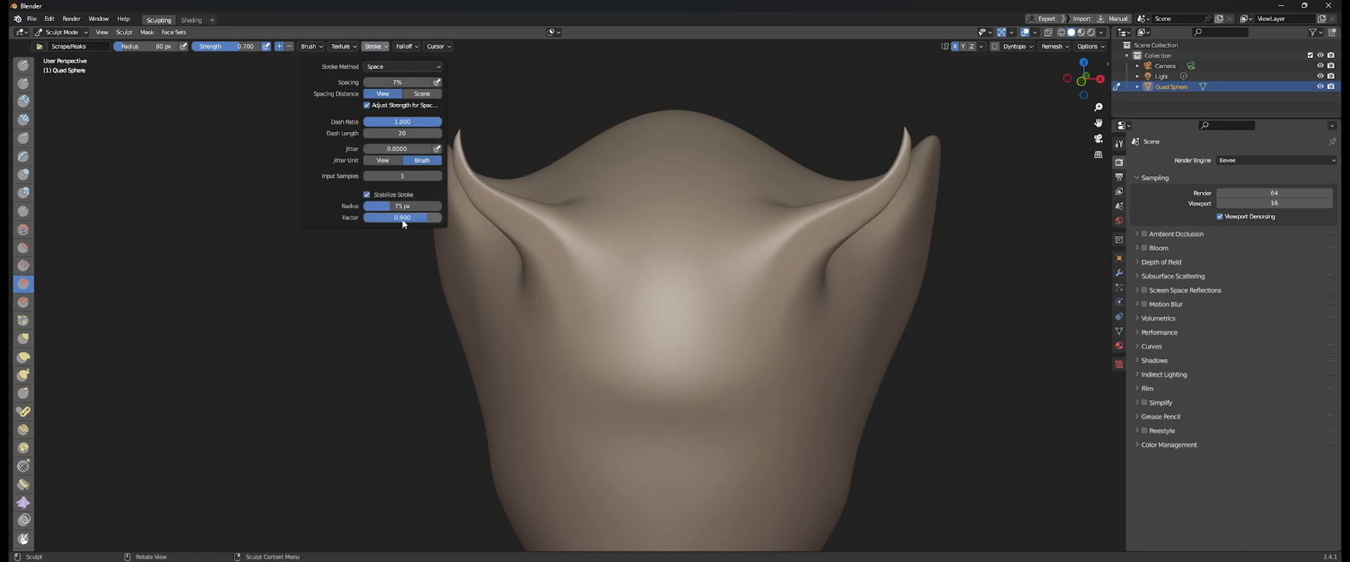
Scrape long stabilized strokes from the brow up along the horns to flatten their planes.
middle_drag(569, 292, 640, 303)
drag(644, 313, 622, 260)
drag(547, 208, 492, 138)
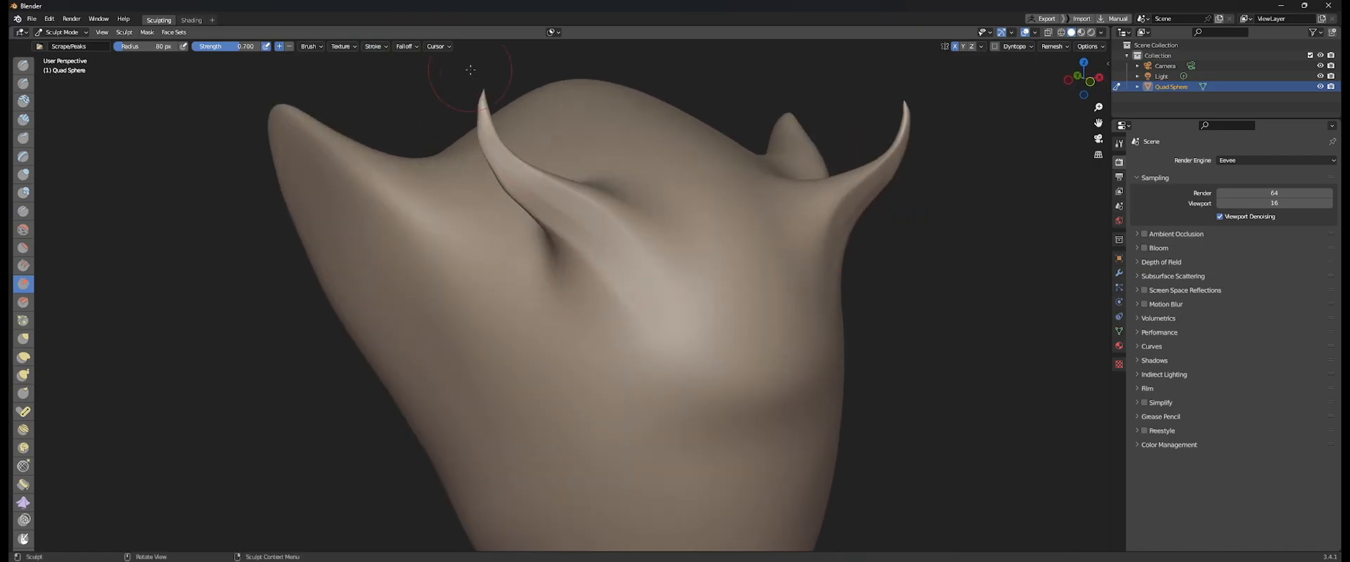
middle_drag(543, 244, 559, 246)
drag(563, 246, 518, 163)
drag(648, 341, 648, 352)
drag(571, 202, 626, 370)
middle_drag(671, 283, 655, 272)
Set the Scrape radius to 47 px and refine the narrow part of the horn.
key(f)
click(598, 265)
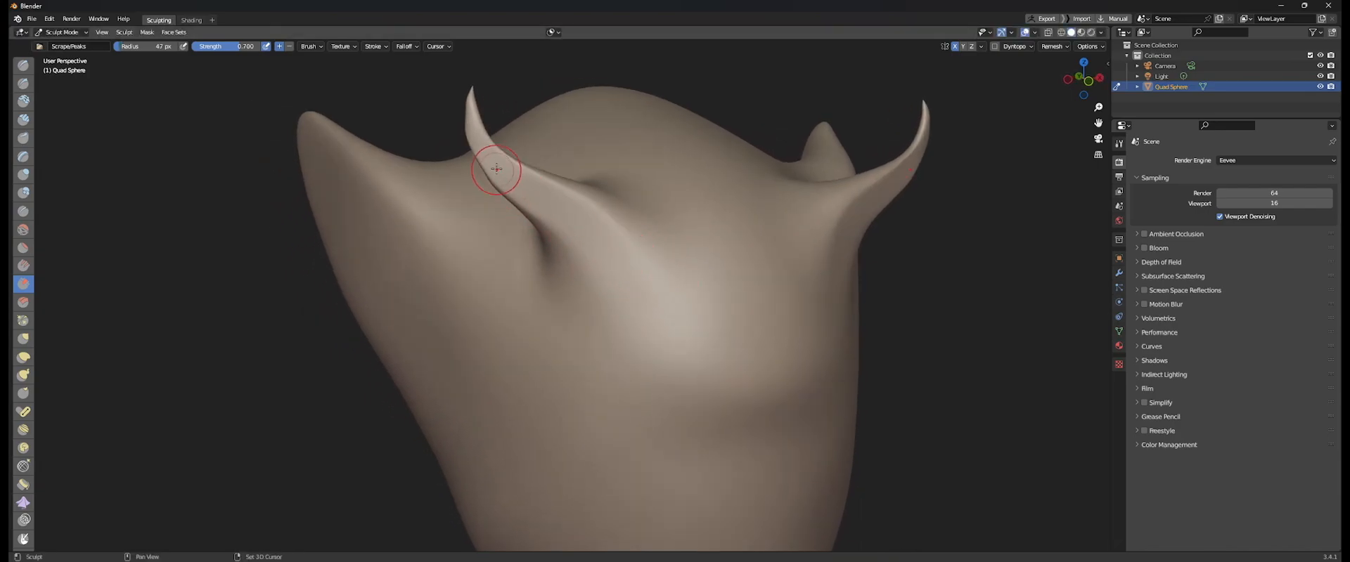
middle_drag(610, 318, 532, 198)
Set the Scrape radius to 121 px and flatten the cheeks and middle of the face.
shift+middle_drag(680, 348, 608, 270)
key(f)
click(676, 279)
drag(771, 338, 746, 331)
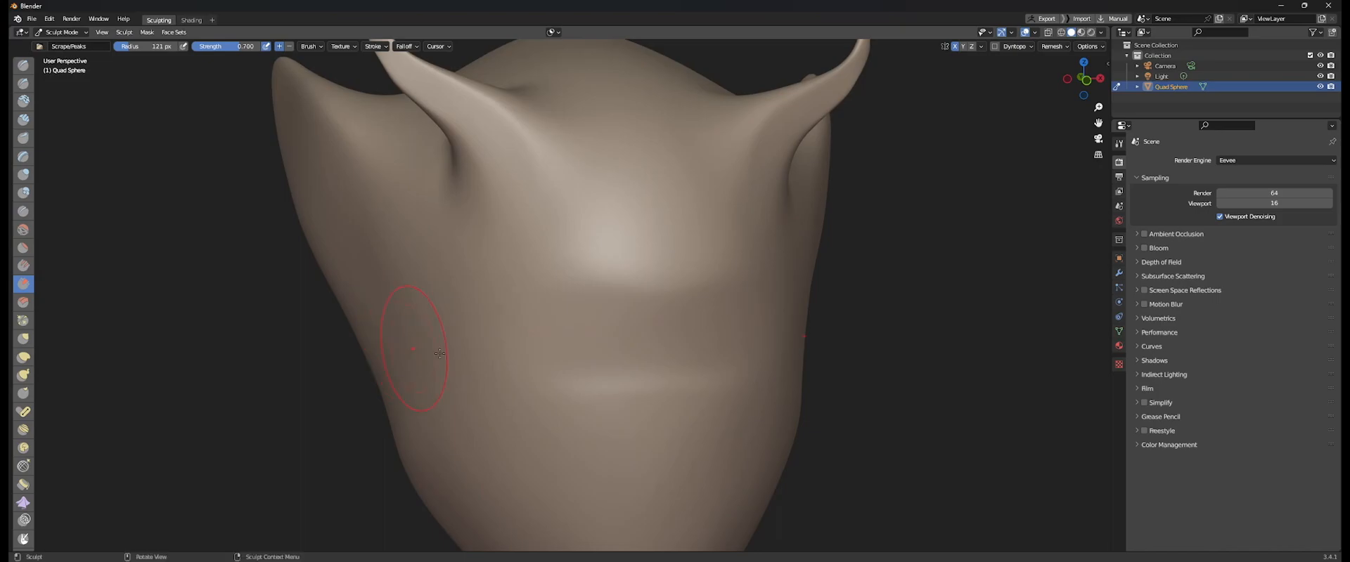
middle_drag(419, 350, 584, 362)
drag(588, 360, 571, 394)
Scrape stabilized strokes down the jawline toward the chin to define a flat plane.
shift+middle_drag(571, 394, 509, 351)
scroll(598, 331, down, 2)
mouse_move(714, 302)
middle_down()
mouse_move(606, 290)
mouse_move(542, 300)
mouse_move(641, 331)
mouse_move(726, 336)
middle_up()
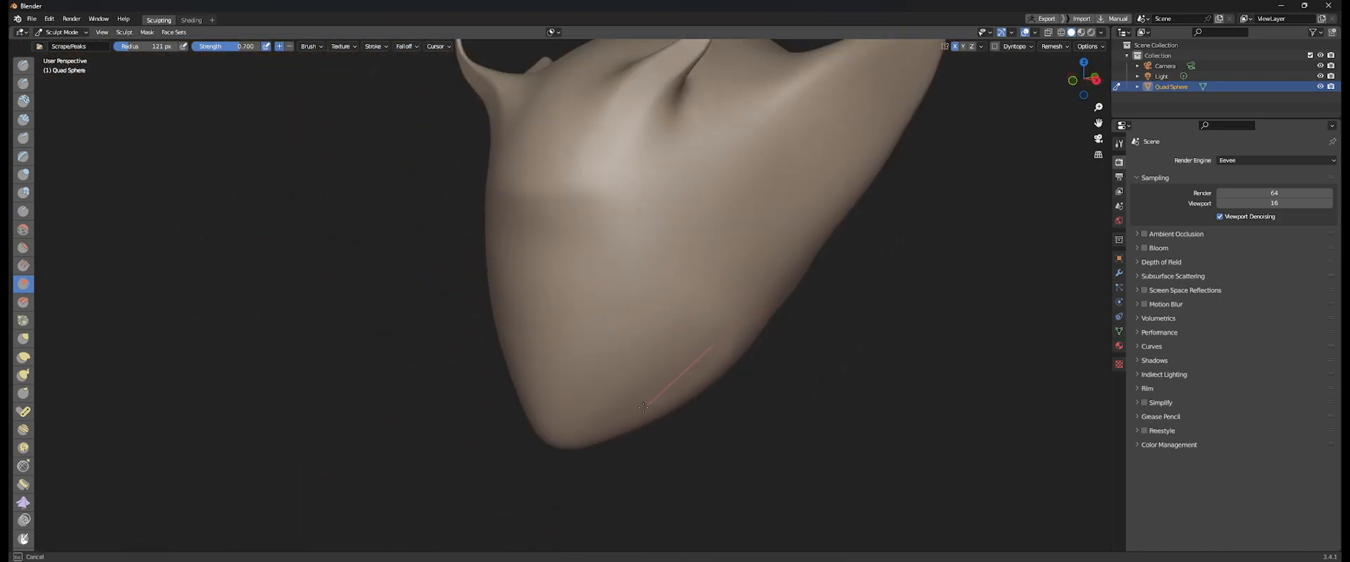
middle_drag(536, 456, 658, 391)
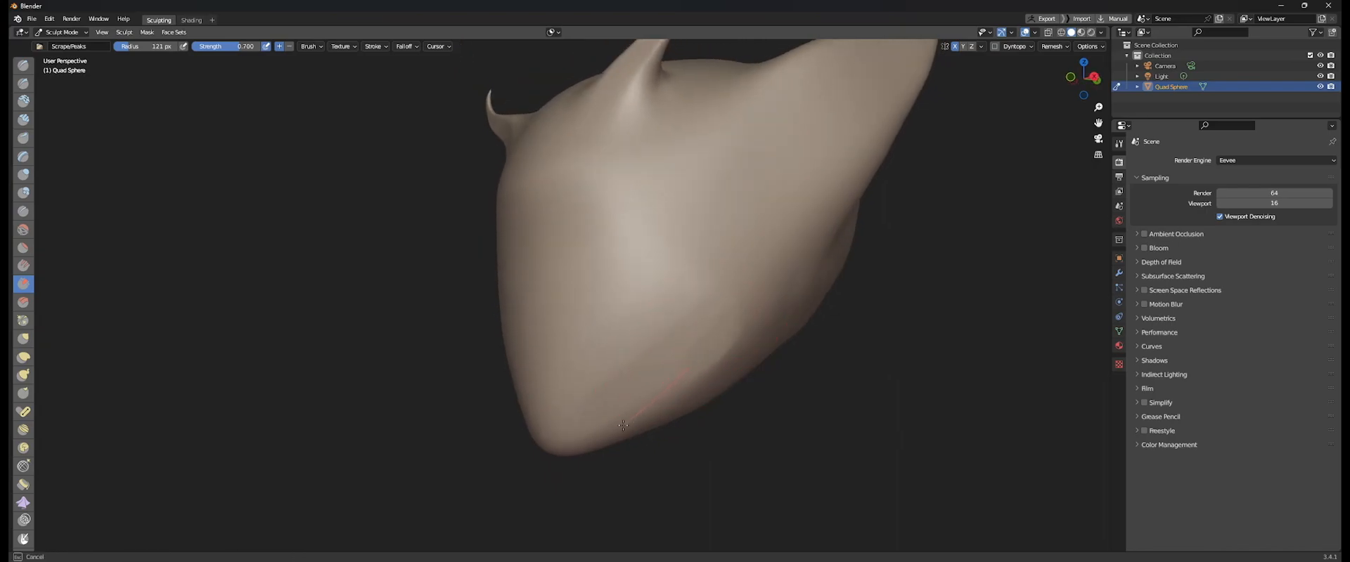
Set the Scrape radius to 82 px and refine the cheek and jaw planes.
key(f)
click(703, 323)
drag(677, 325, 668, 349)
middle_drag(668, 349, 746, 354)
shift+middle_drag(563, 386, 660, 325)
Scrape the cheek and run strokes up the ear toward its tip to flatten the planes.
drag(634, 317, 536, 289)
mouse_move(551, 298)
shift+middle_down()
mouse_move(598, 362)
mouse_move(546, 336)
shift+middle_up()
drag(496, 254, 481, 211)
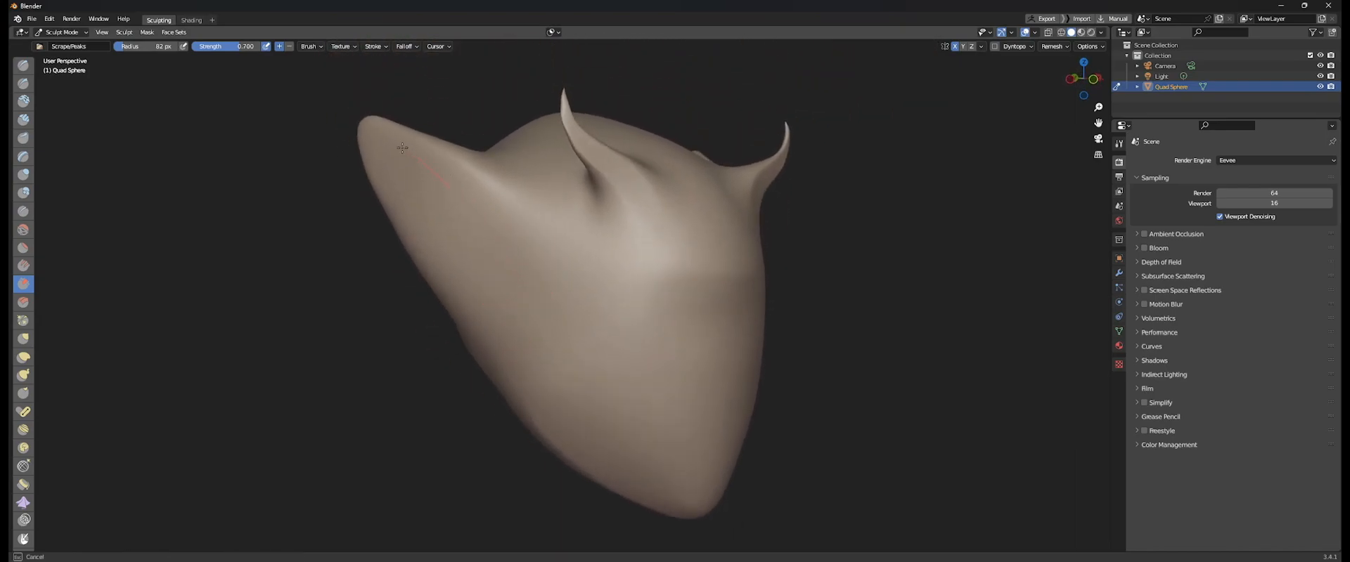
drag(511, 247, 408, 149)
mouse_move(536, 262)
mouse_down()
mouse_move(520, 271)
mouse_move(377, 133)
mouse_up()
drag(434, 187, 436, 188)
Scrape across the opposite cheek toward the base of the ear to even out the surface.
mouse_move(436, 188)
middle_down()
mouse_move(651, 301)
mouse_move(800, 187)
middle_up()
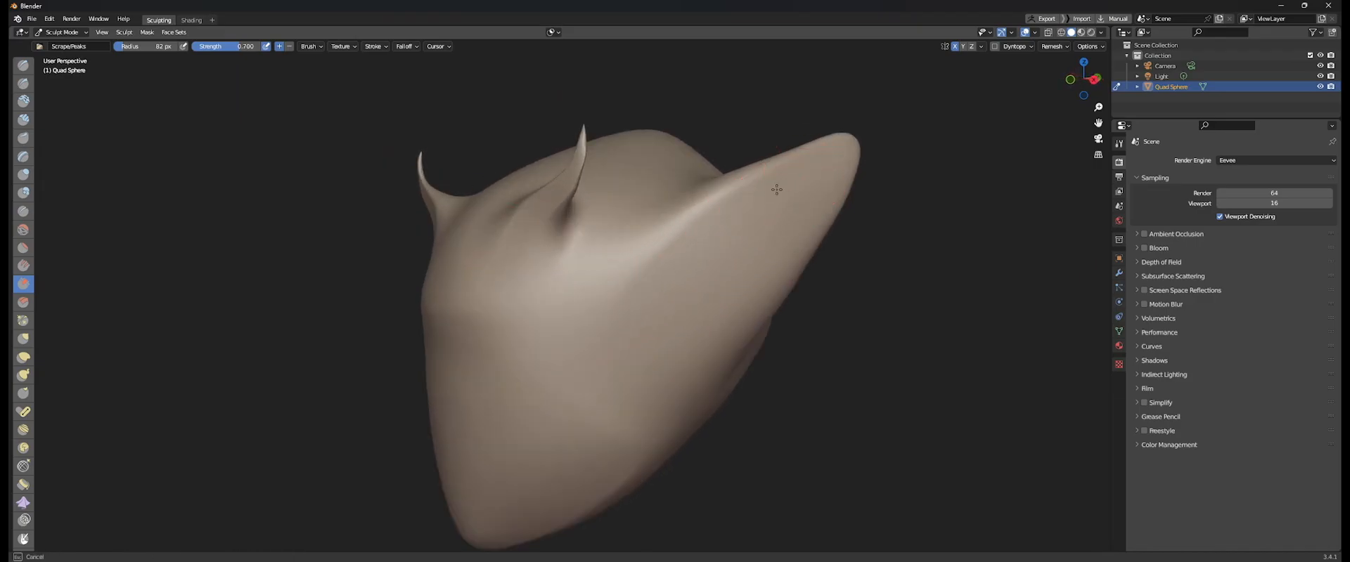
mouse_move(662, 312)
middle_down()
mouse_move(732, 265)
mouse_move(752, 277)
mouse_move(743, 259)
mouse_move(571, 278)
middle_up()
drag(571, 278, 708, 280)
middle_drag(708, 280, 557, 292)
mouse_move(557, 291)
mouse_down()
mouse_move(632, 291)
mouse_move(685, 310)
mouse_up()
Set the Scrape radius to 154 px and flatten the lower face and underside of the jaw.
scroll(603, 286, up, 4)
middle_drag(651, 340, 653, 210)
middle_drag(666, 357, 646, 343)
key(f)
click(747, 270)
drag(613, 310, 650, 206)
drag(563, 377, 563, 378)
middle_drag(563, 378, 620, 311)
drag(548, 251, 590, 278)
mouse_move(549, 358)
shift+middle_down()
mouse_move(575, 326)
mouse_move(573, 296)
shift+middle_up()
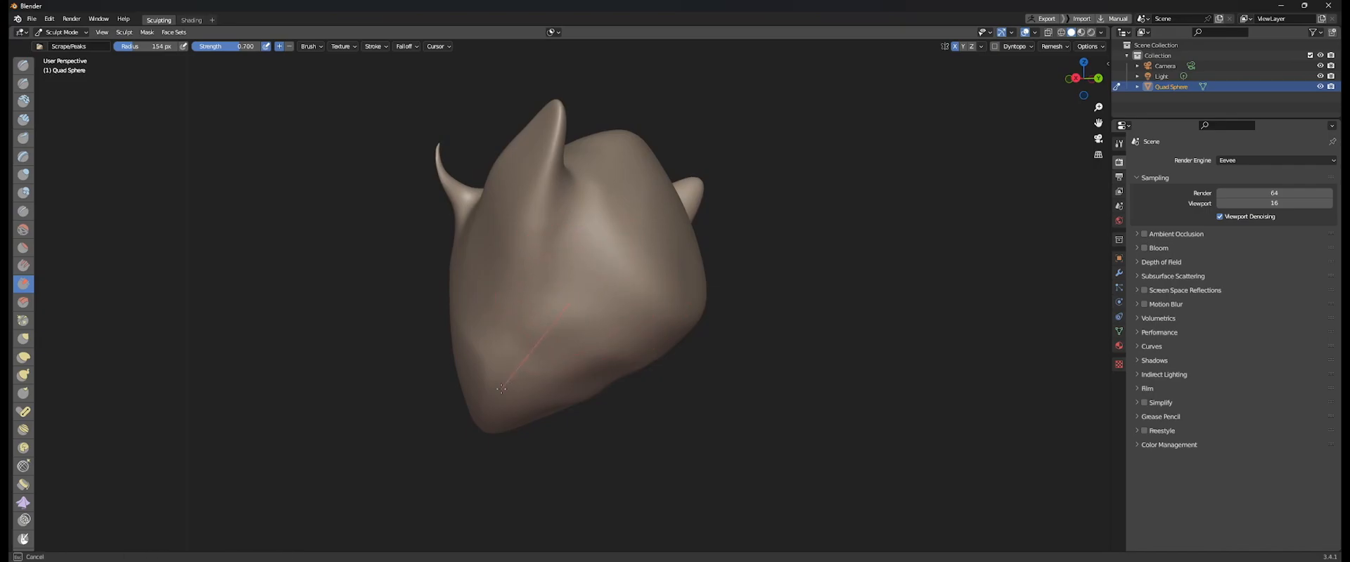
Set the Scrape radius to 53 px and scrape along the ear from near its tip toward its base.
key(f)
click(602, 297)
middle_drag(557, 276, 568, 275)
drag(571, 146, 543, 254)
middle_drag(572, 201, 567, 302)
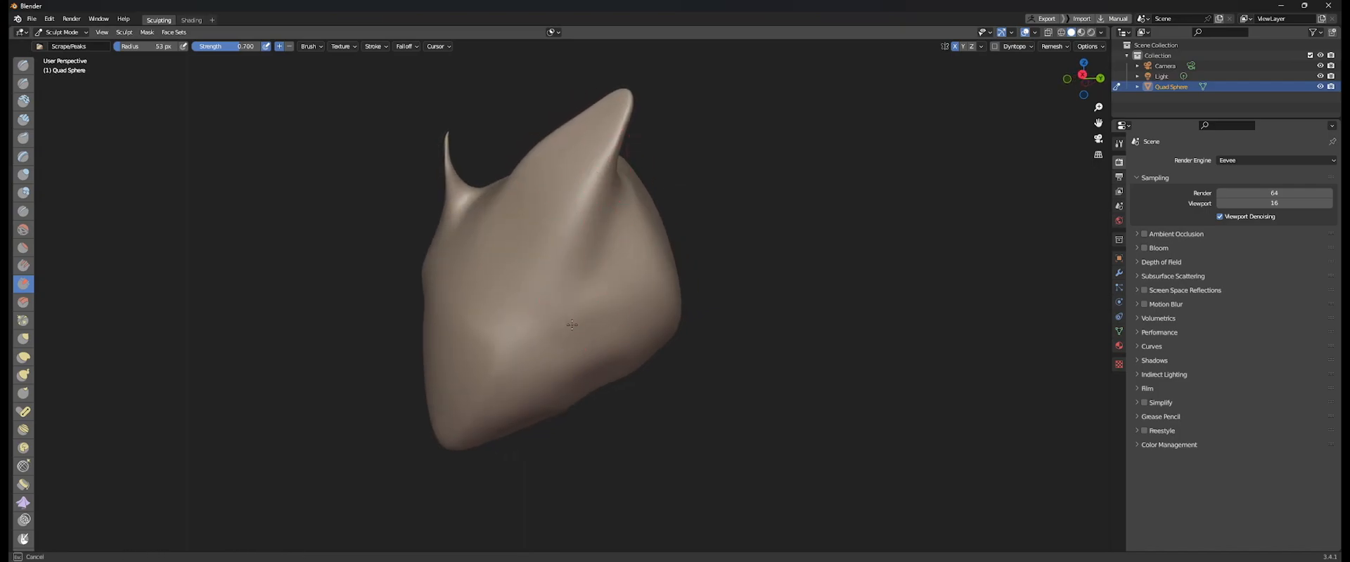
mouse_move(550, 357)
middle_down()
mouse_move(664, 329)
mouse_move(633, 300)
middle_up()
scroll(647, 302, up, 2)
Inspect the head's planes with the glossy red matcap and restore the beige matcap.
click(1101, 33)
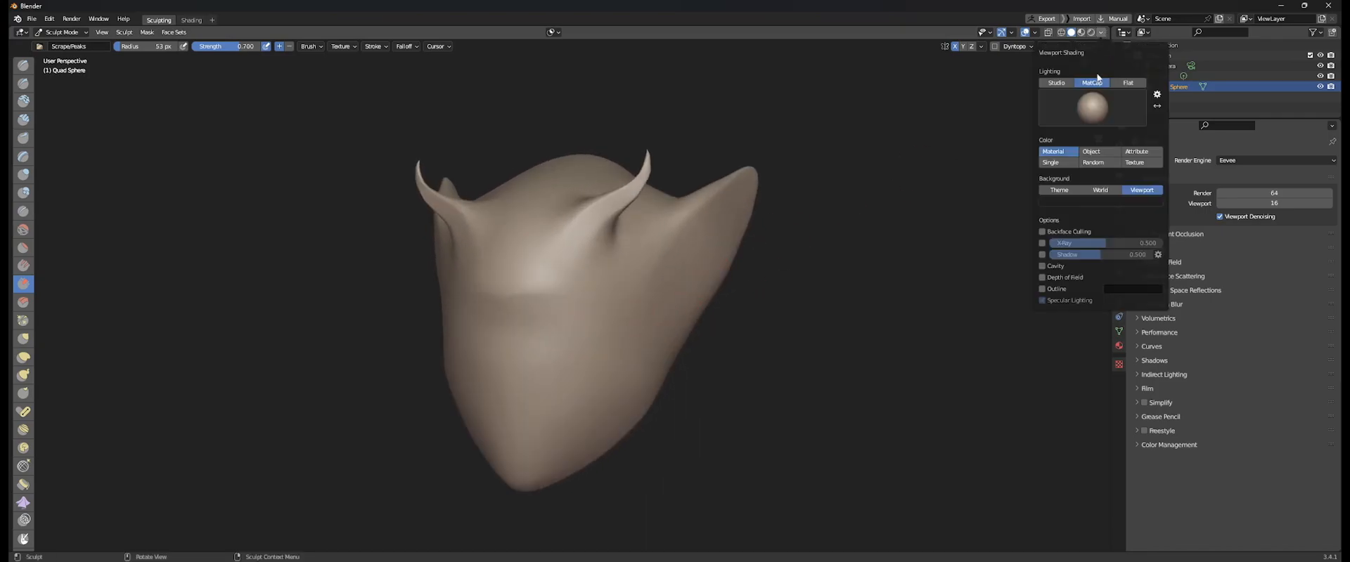
click(1091, 108)
click(1033, 238)
middle_drag(661, 242, 615, 249)
click(1101, 33)
click(1077, 121)
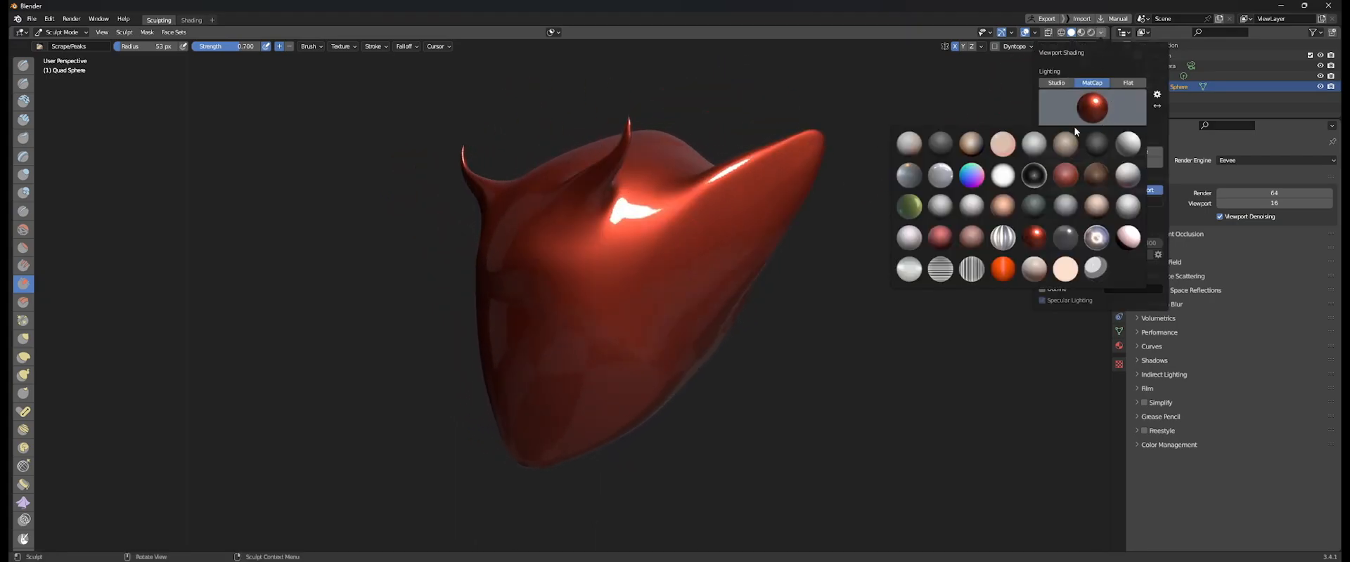
click(1066, 144)
middle_drag(572, 218, 719, 226)
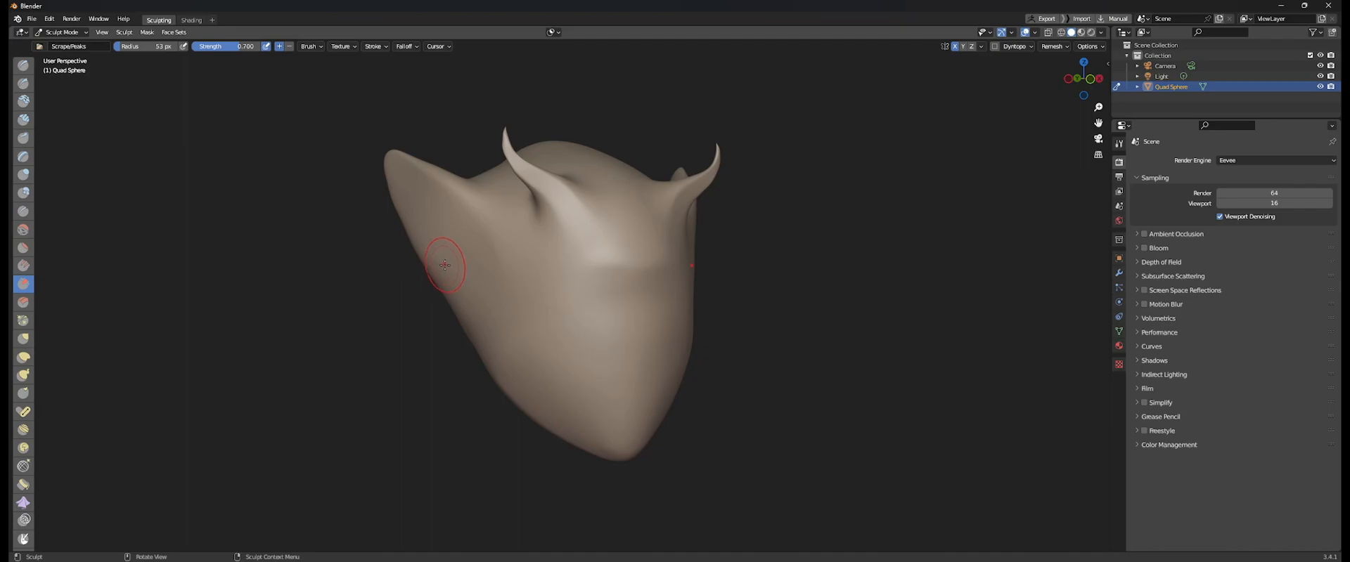
key(z)
key(ctrl+shift+s)
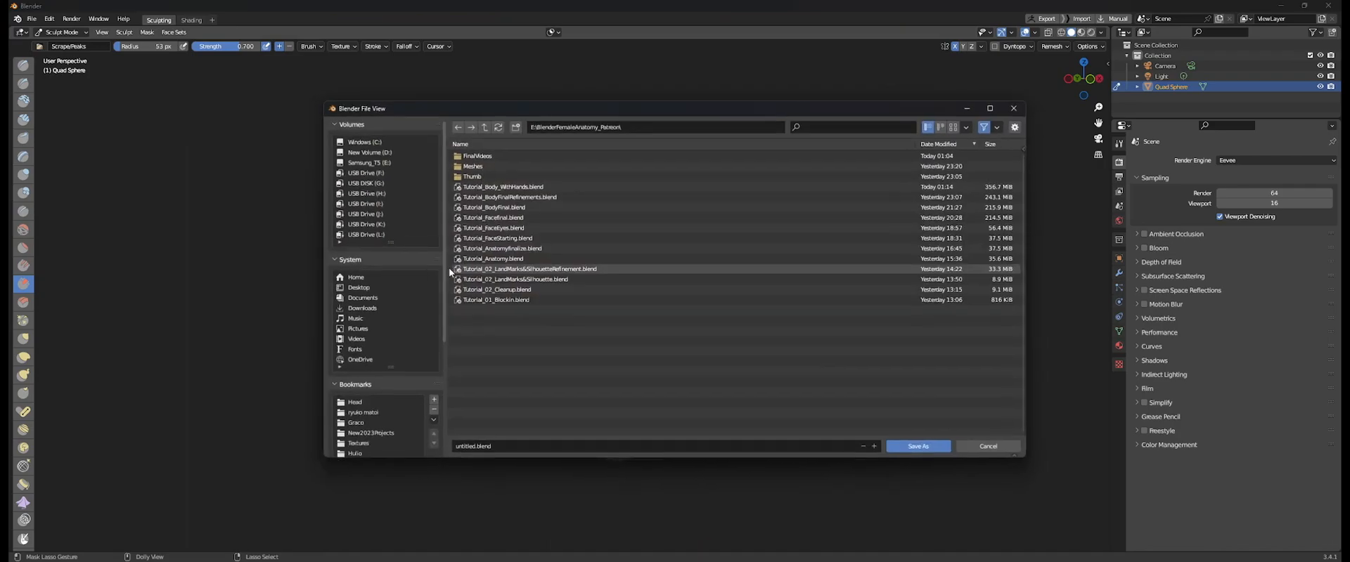
click(1018, 106)
middle_drag(836, 212, 687, 288)
key(space)
key(space)
key(space)
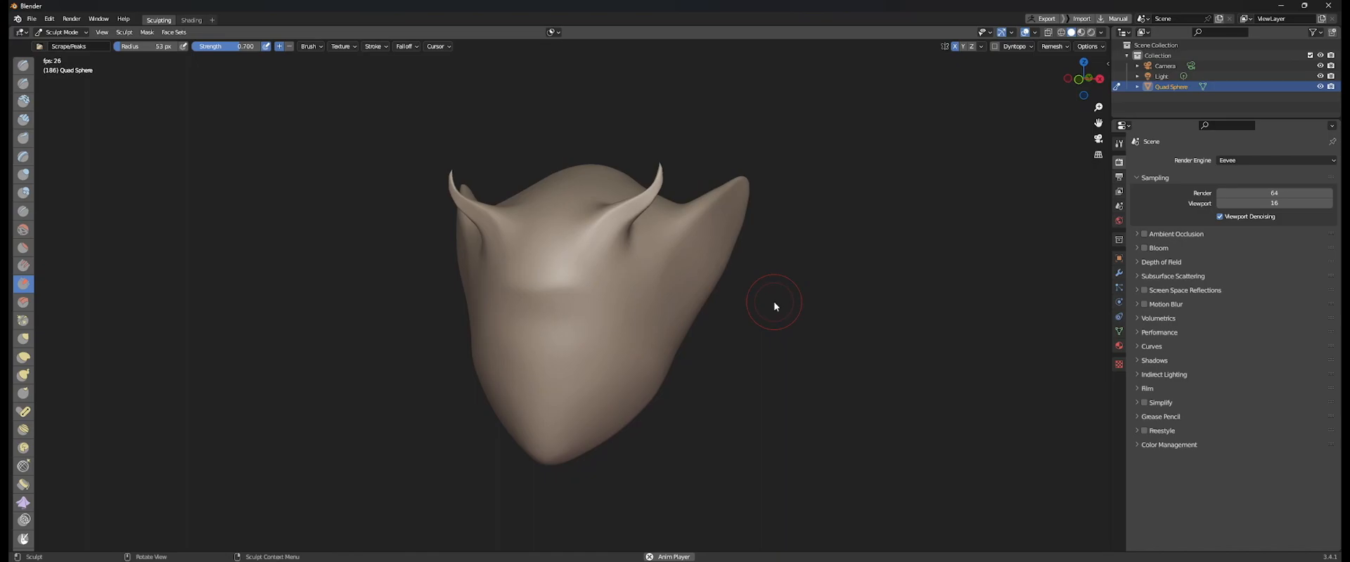
Set the Scrape stroke method to Line and scrape a short straight stroke on the face.
key(e)
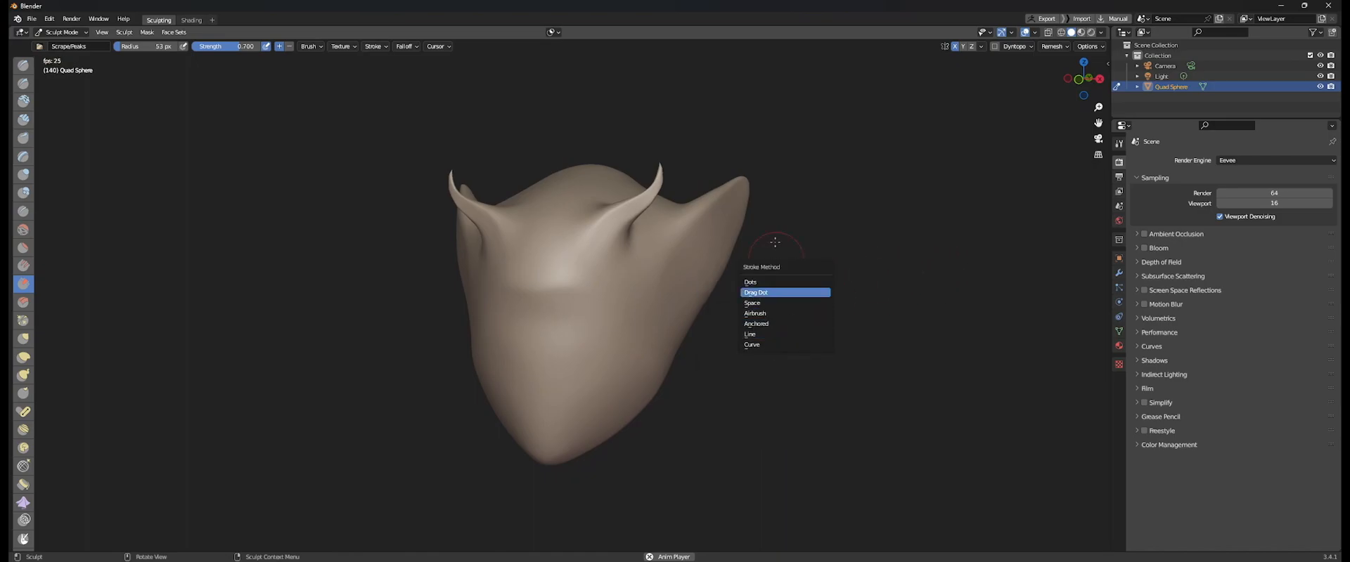
key(e)
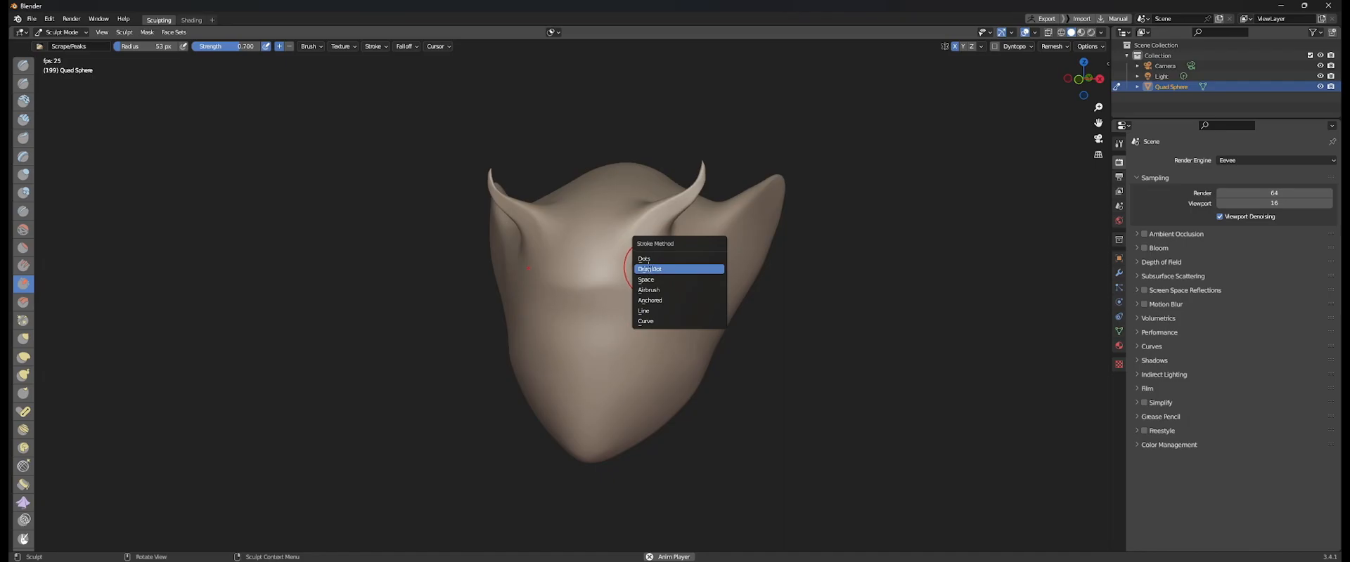
click(647, 311)
shift+middle_drag(600, 338, 568, 279)
scroll(569, 280, up, 3)
mouse_move(677, 236)
mouse_down()
mouse_move(612, 295)
mouse_move(563, 373)
mouse_move(703, 217)
mouse_up()
middle_drag(703, 262, 636, 259)
scroll(636, 259, up, 1)
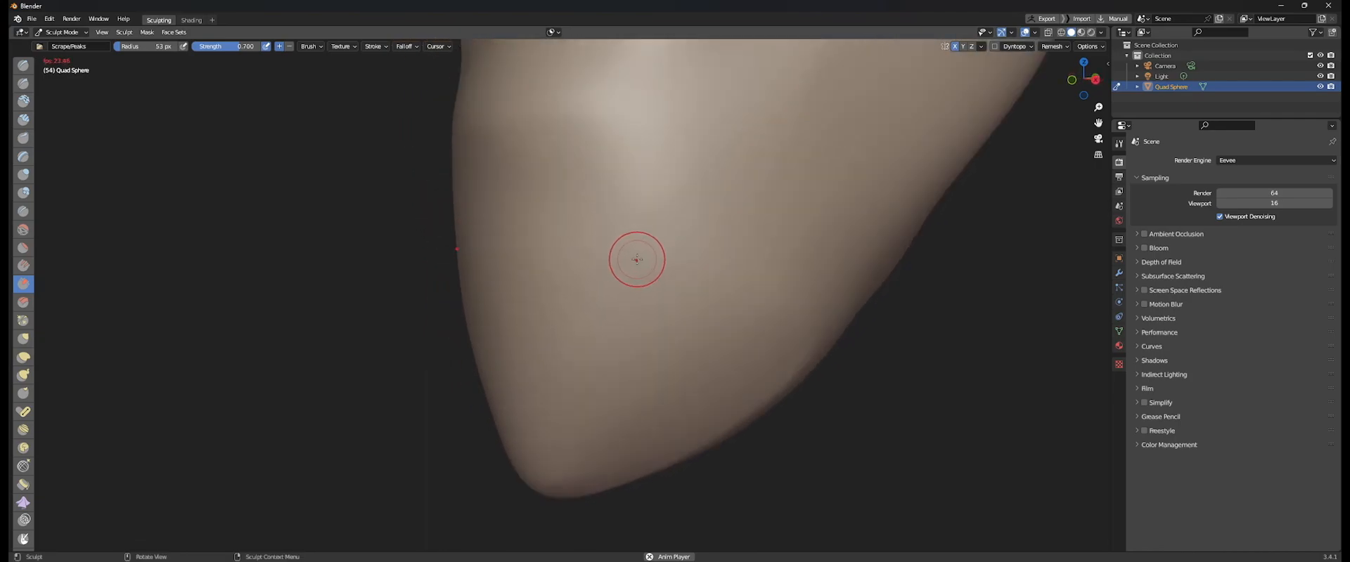
Choose the Draw Sharp brush with the Line stroke method and cut a straight groove from the cheek toward the chin.
click(23, 83)
middle_drag(416, 250, 578, 298)
key(e)
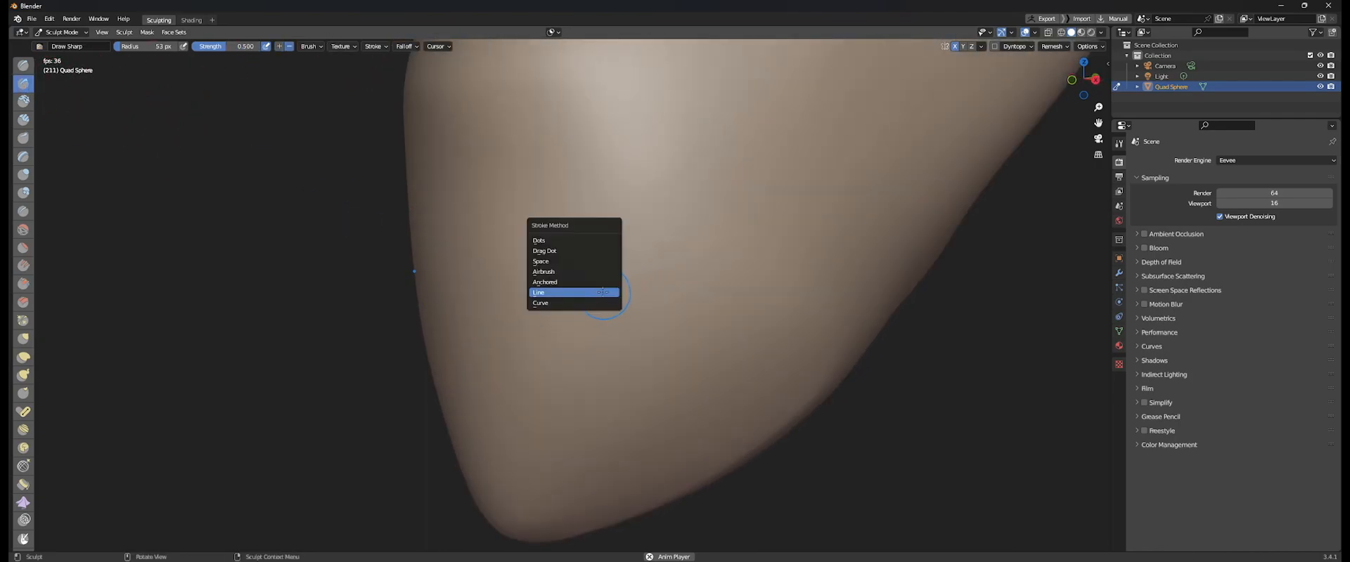
click(603, 292)
drag(791, 193, 546, 419)
mouse_move(545, 420)
middle_down()
mouse_move(687, 326)
mouse_move(768, 302)
mouse_move(623, 347)
middle_up()
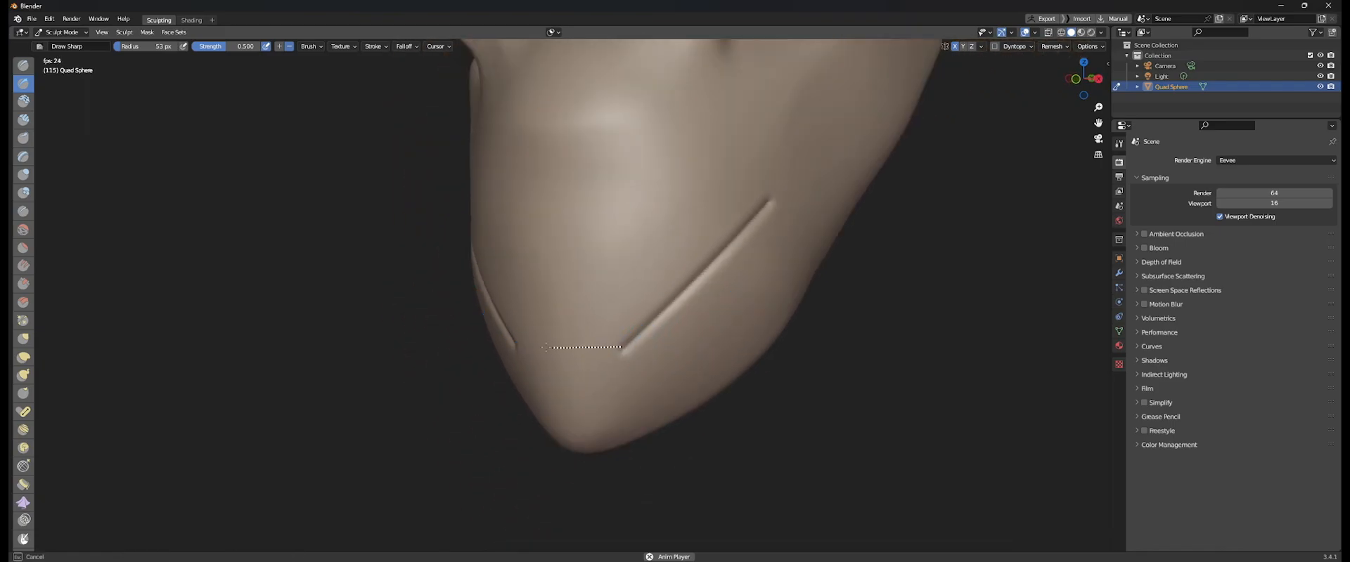
Continue the groove with straight segments across the chin, in a zigzag up the cheeks, and along the upper face.
drag(515, 343, 515, 343)
middle_drag(516, 343, 527, 318)
drag(449, 239, 480, 192)
drag(480, 192, 514, 225)
mouse_move(544, 191)
mouse_down()
mouse_move(538, 159)
mouse_move(615, 163)
mouse_up()
middle_drag(674, 162, 624, 161)
mouse_move(575, 166)
mouse_down()
mouse_move(588, 193)
mouse_move(676, 197)
mouse_up()
middle_drag(677, 196, 680, 230)
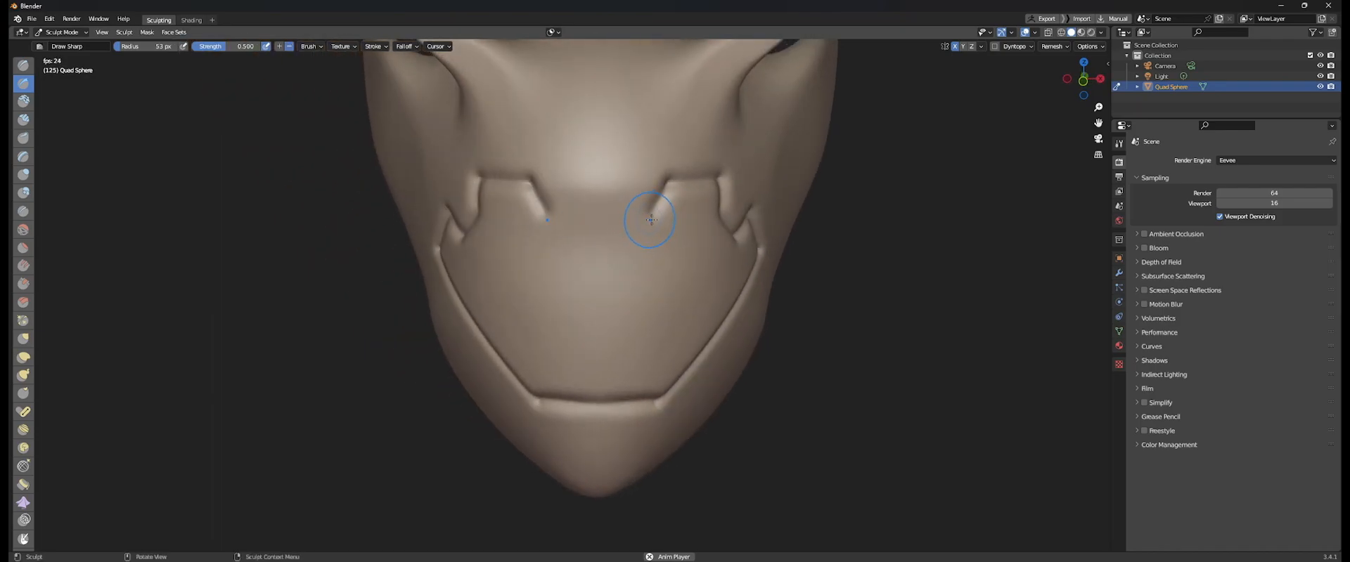
Close the mask-like outline with straight Draw Sharp grooves across the centre of the face.
drag(652, 216, 653, 216)
middle_drag(652, 216, 625, 208)
drag(529, 203, 525, 205)
scroll(588, 243, down, 2)
scroll(618, 255, up, 4)
mouse_move(589, 243)
middle_down()
mouse_move(617, 254)
mouse_move(666, 169)
middle_up()
drag(665, 185, 665, 185)
drag(559, 140, 623, 138)
scroll(541, 146, down, 3)
middle_drag(542, 146, 549, 191)
scroll(549, 190, up, 4)
scroll(811, 206, down, 4)
middle_drag(811, 206, 683, 197)
scroll(632, 219, up, 4)
mouse_move(446, 237)
middle_down()
mouse_move(501, 252)
mouse_move(738, 158)
middle_up()
Set the Draw Sharp stroke method to Curve.
key(e)
click(487, 252)
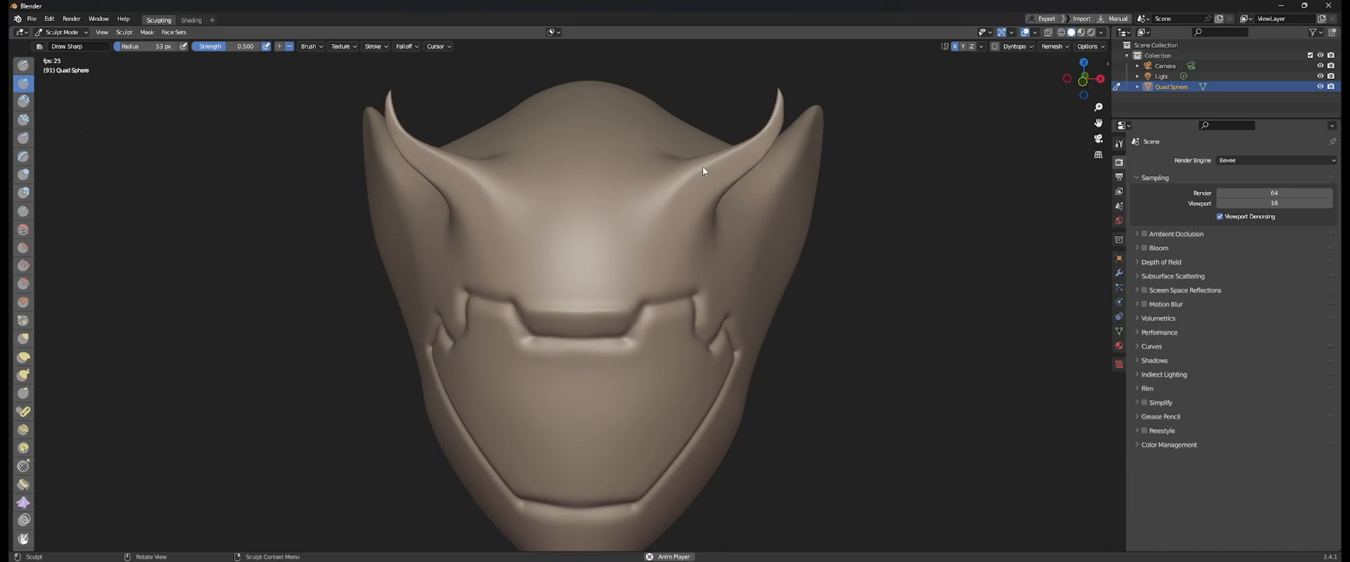
mouse_move(663, 258)
middle_down()
mouse_move(630, 237)
mouse_move(599, 246)
middle_up()
key(q)
key(Escape)
key(e)
click(638, 231)
middle_drag(795, 245, 742, 252)
mouse_move(578, 293)
middle_down()
mouse_move(542, 277)
mouse_move(603, 268)
mouse_move(620, 231)
mouse_move(631, 250)
mouse_move(618, 250)
middle_up()
scroll(623, 253, up, 3)
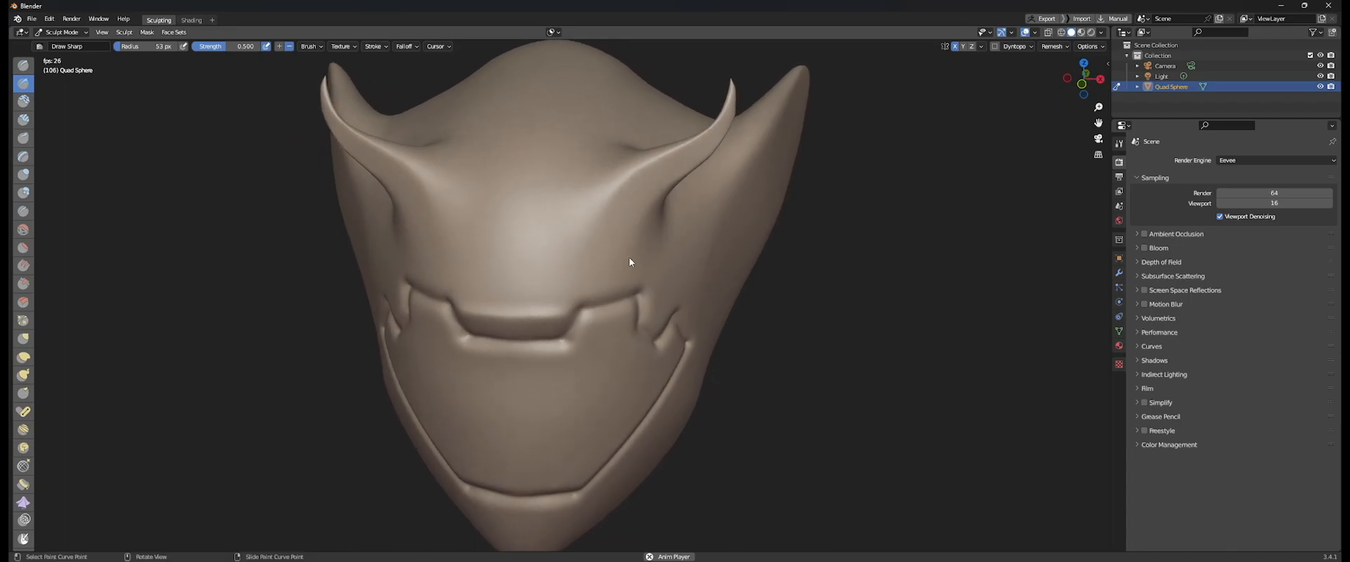
Try spaced Draw Sharp dots across the brow and a stroke toward the ear, and undo them.
key(e)
click(613, 215)
middle_drag(606, 223, 622, 210)
ctrl+drag(635, 188, 604, 229)
mouse_move(579, 256)
middle_down()
mouse_move(626, 246)
mouse_move(593, 265)
middle_up()
drag(593, 265, 827, 104)
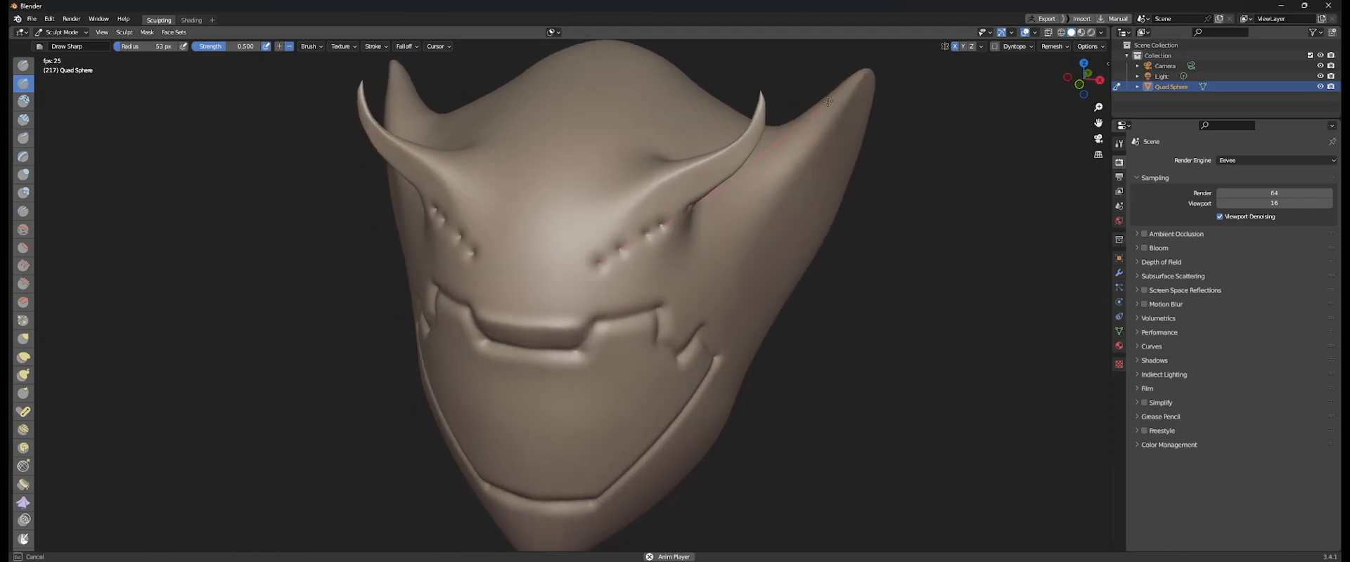
drag(506, 306, 510, 291)
key(ctrl+z)
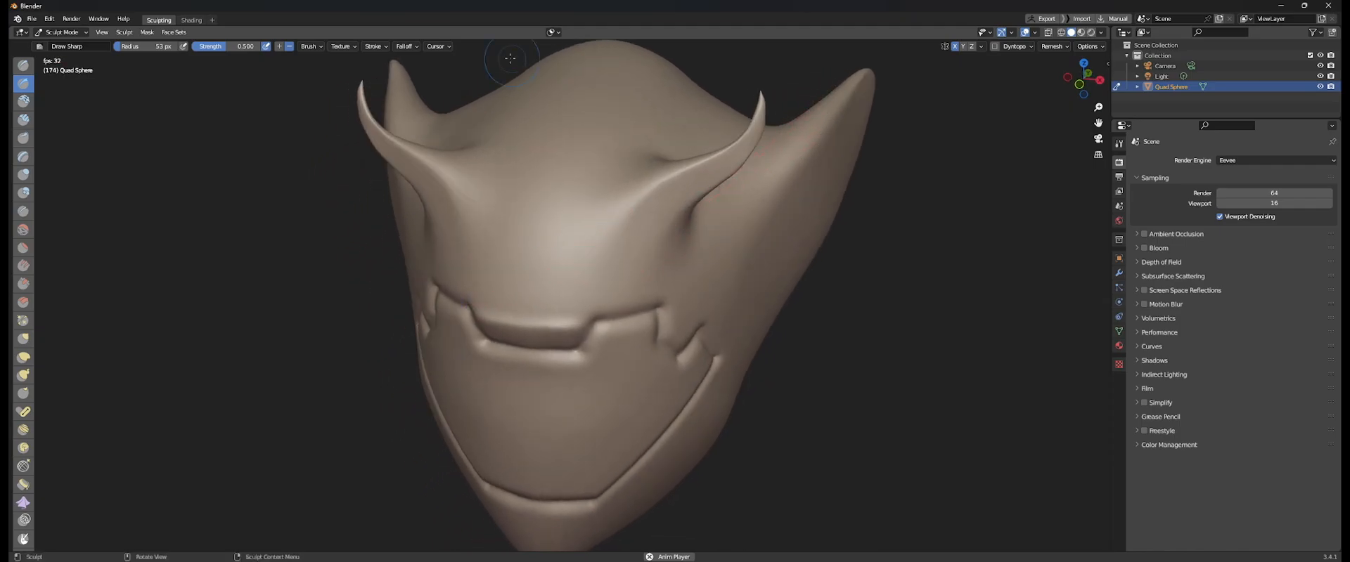
Open the stroke settings, try a short Draw Sharp stroke on the eye area, and undo it.
click(385, 47)
drag(609, 204, 601, 210)
shift+middle_drag(616, 206, 624, 234)
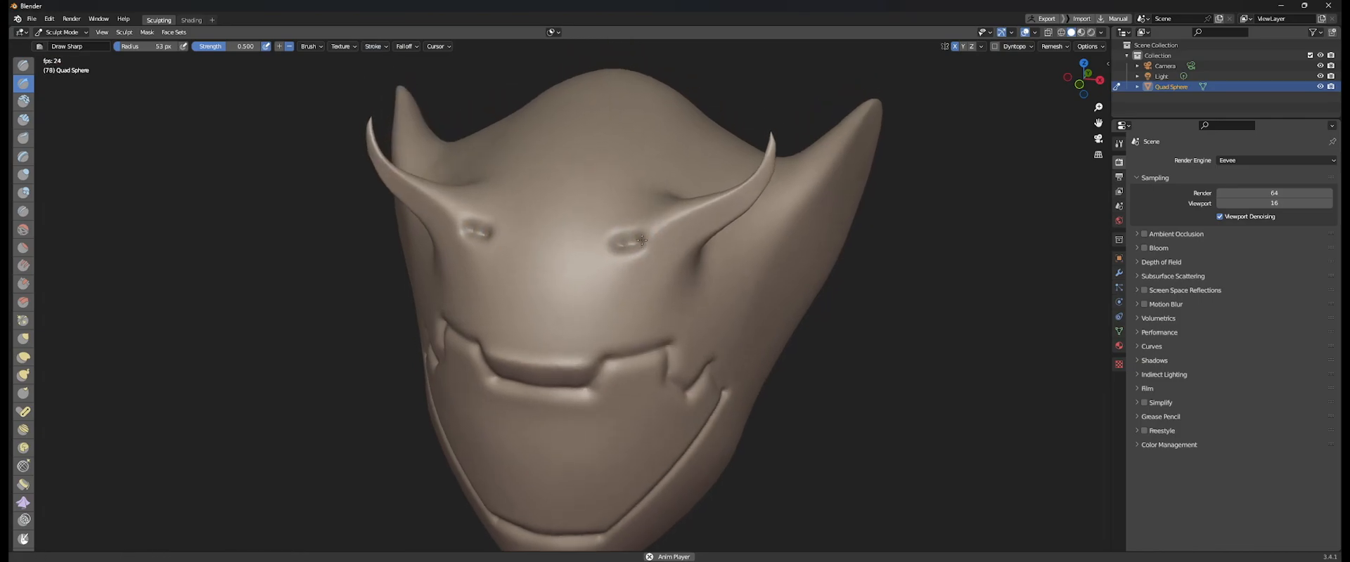
scroll(650, 232, up, 3)
key(ctrl+z)
Set the Draw Sharp radius to 127 px, try a diagonal stroke across the brow, and undo it.
key(f)
click(694, 217)
drag(661, 209, 578, 283)
key(ctrl+z)
Set the stroke method to Airbrush, try a short stroke on the brow, and undo it.
key(e)
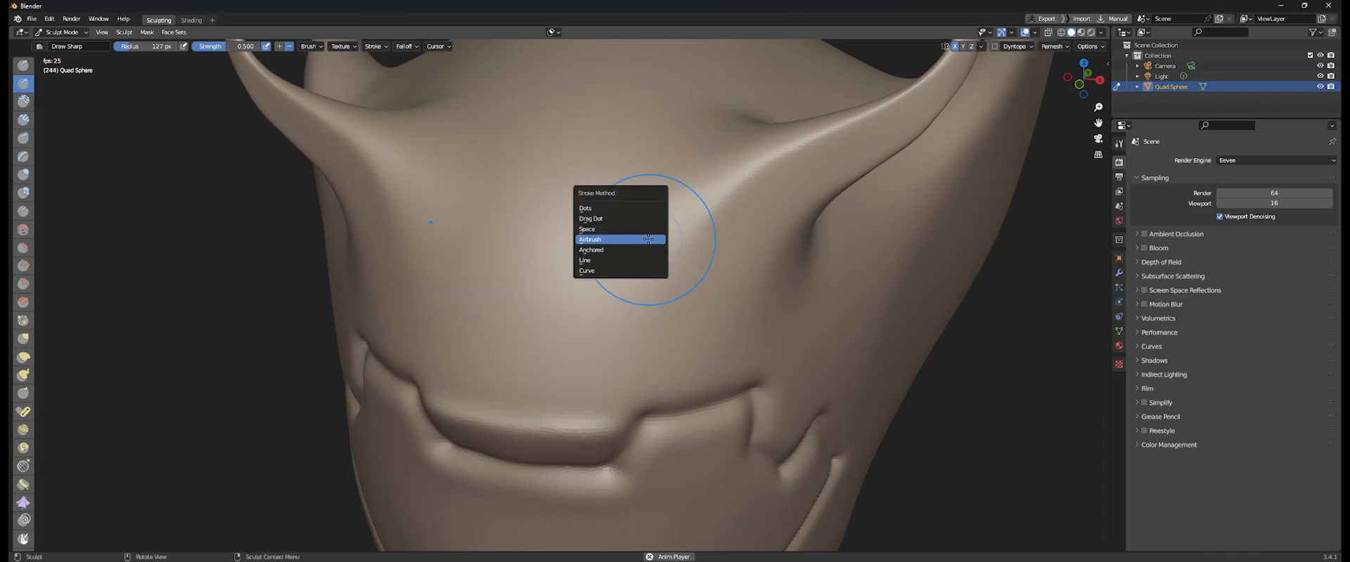
click(649, 240)
mouse_move(687, 202)
mouse_down()
mouse_move(675, 211)
mouse_move(687, 221)
mouse_move(666, 223)
mouse_up()
middle_drag(646, 220, 670, 229)
key(ctrl+z)
Choose another stroke method, try strokes on the brow and down the face, and undo the last one.
key(e)
click(643, 201)
mouse_move(678, 202)
mouse_down()
mouse_move(596, 304)
mouse_move(711, 184)
mouse_move(596, 278)
mouse_move(686, 187)
mouse_up()
mouse_move(663, 269)
middle_down()
mouse_move(638, 228)
mouse_move(687, 172)
middle_up()
scroll(686, 171, down, 5)
mouse_move(746, 197)
mouse_down()
mouse_move(701, 211)
mouse_move(611, 345)
mouse_up()
middle_drag(606, 320, 665, 299)
key(ctrl+z)
With Draw Sharp at 48 px radius and 0.187 strength, carve a line from the horn down to the brow and smooth it.
middle_drag(501, 257, 533, 253)
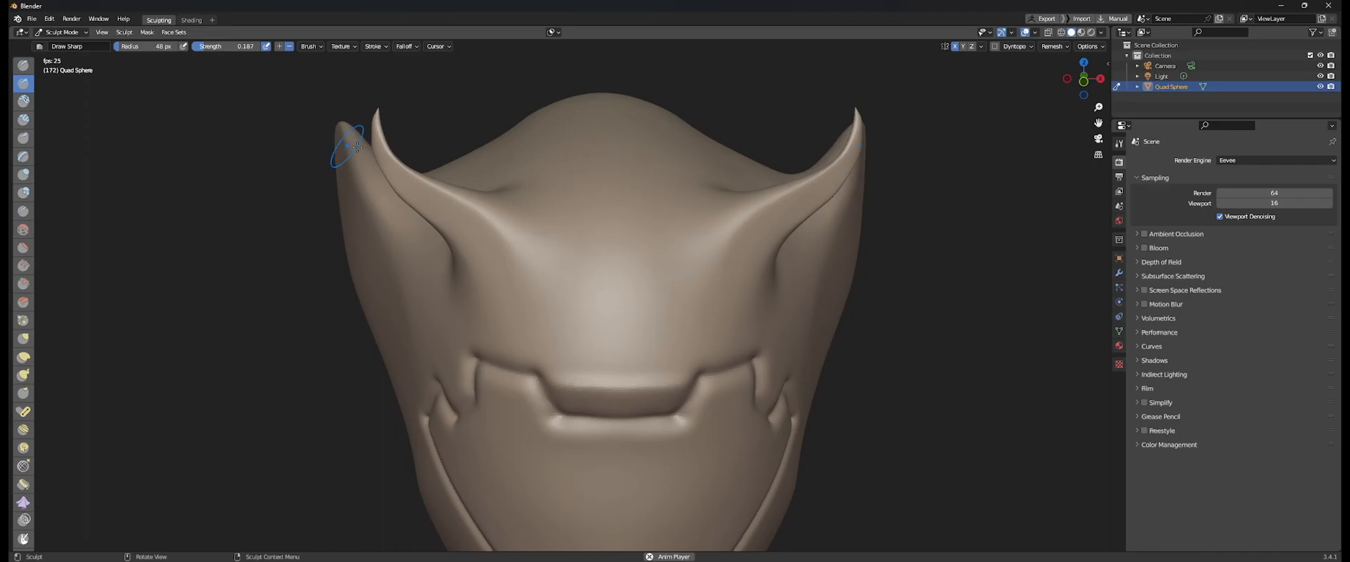
middle_drag(322, 139, 344, 146)
mouse_move(378, 143)
mouse_down()
mouse_move(409, 178)
mouse_move(489, 220)
mouse_move(529, 335)
mouse_up()
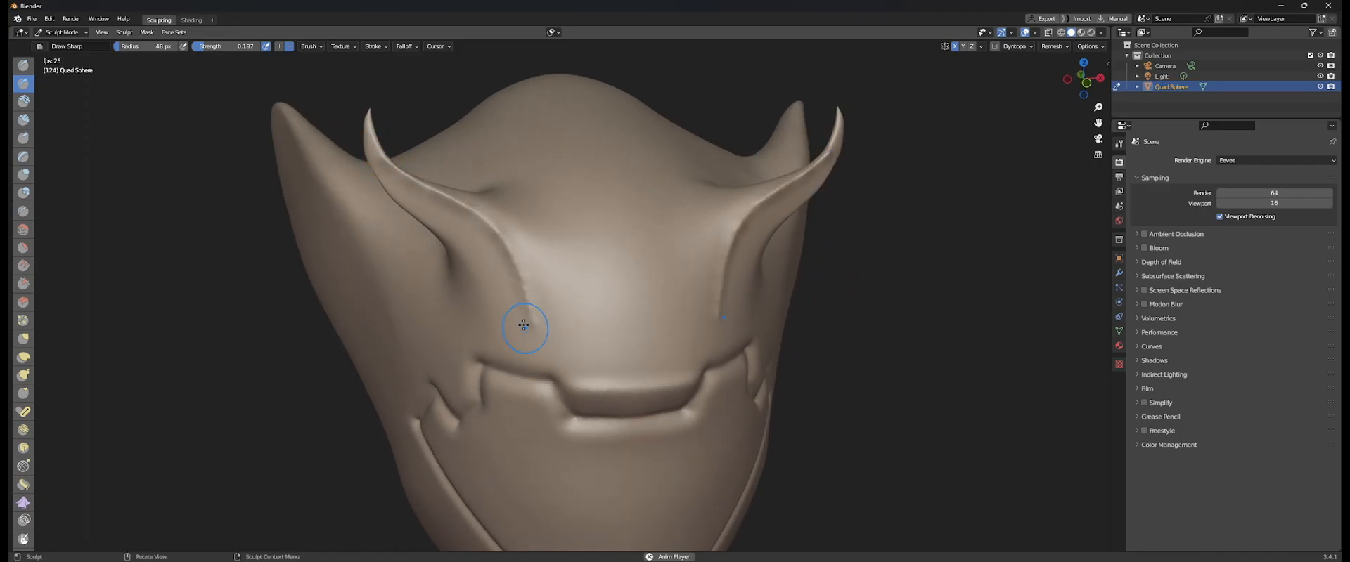
middle_drag(528, 330, 557, 324)
shift+drag(444, 188, 519, 282)
Examine the side of the head and open the Draw Sharp stroke method options.
shift+middle_drag(613, 282, 436, 276)
shift+middle_drag(615, 232, 656, 227)
scroll(611, 327, down, 4)
middle_drag(615, 306, 726, 296)
mouse_move(726, 297)
shift+middle_down()
mouse_move(773, 244)
mouse_move(732, 279)
mouse_move(600, 240)
shift+middle_up()
scroll(732, 280, up, 3)
key(e)
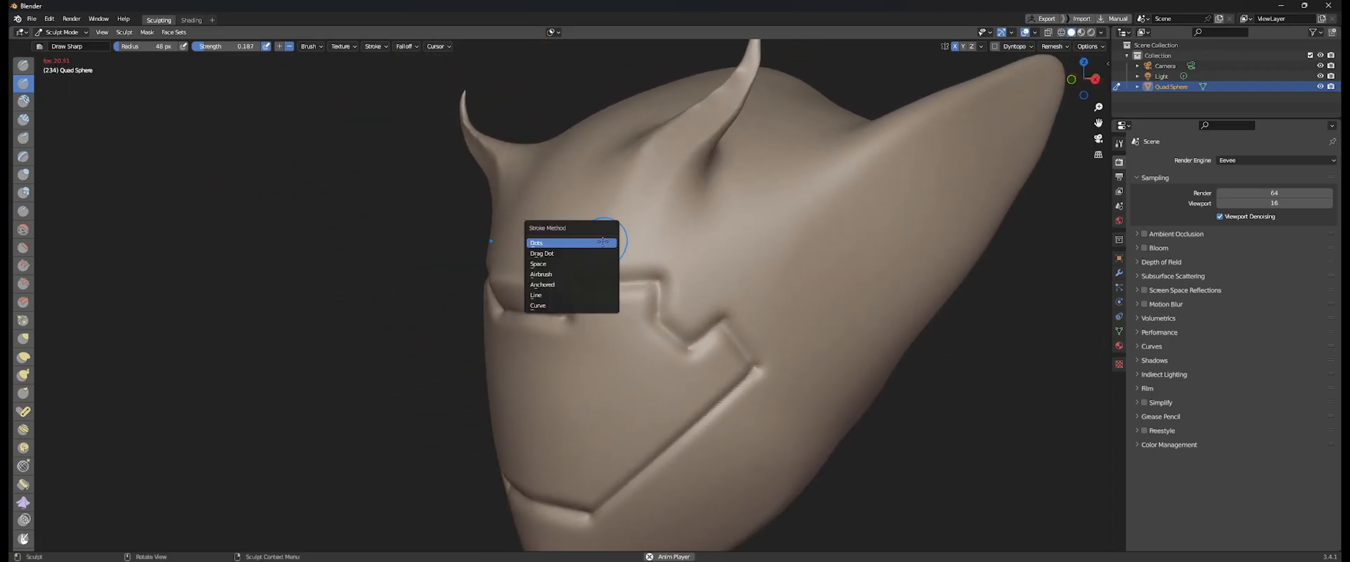
key(e)
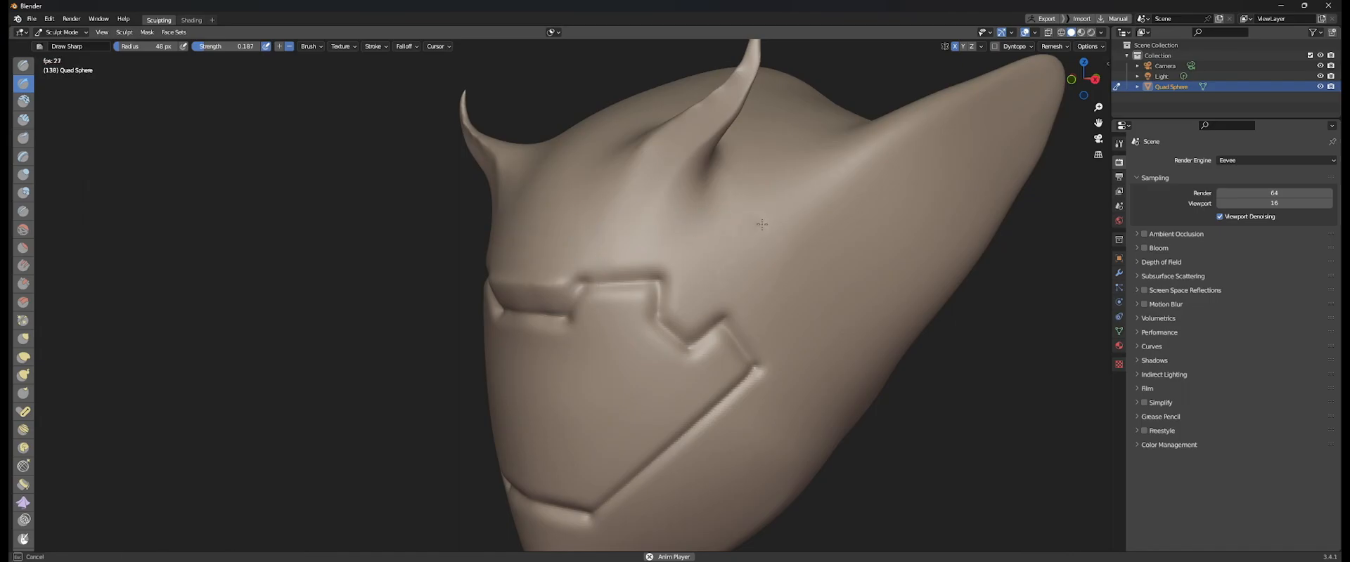
middle_drag(705, 265, 714, 301)
Set the Draw Sharp radius to 150 px and the strength to 0.836.
key(f)
click(753, 269)
mouse_move(753, 347)
middle_down()
mouse_move(738, 286)
mouse_move(608, 240)
middle_up()
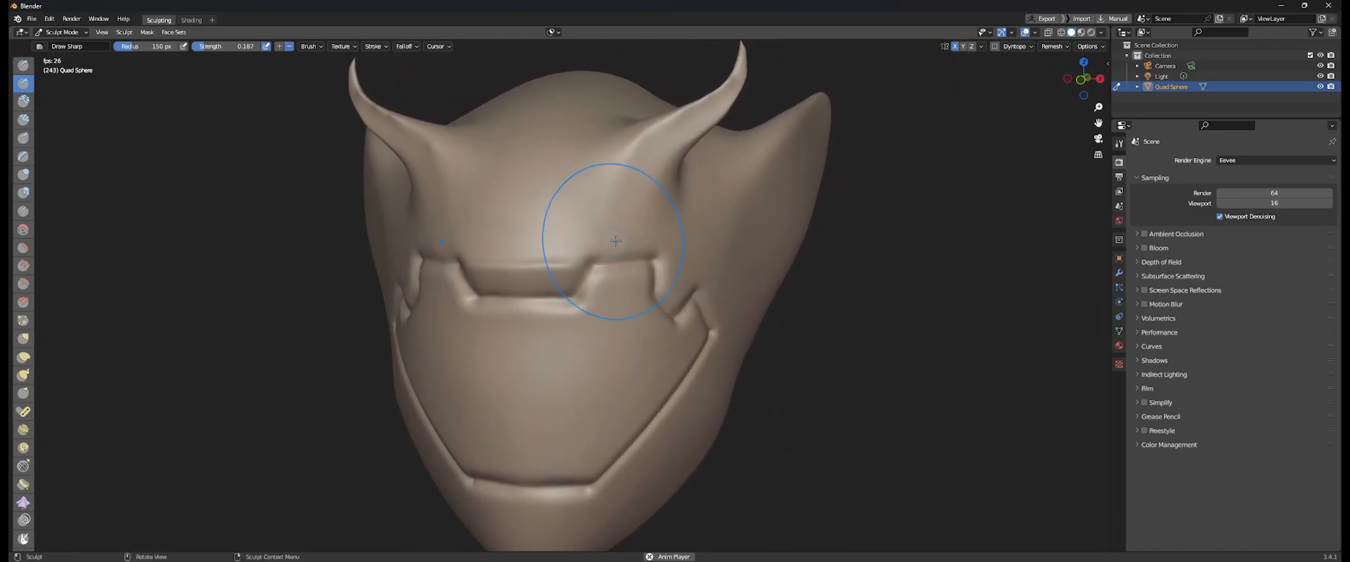
key(shift+f)
click(672, 235)
Try a short Draw Sharp stroke below the base of the horn and undo it.
middle_drag(751, 299, 703, 292)
drag(681, 232, 668, 244)
middle_drag(763, 253, 731, 244)
key(ctrl+z)
Set the Draw Sharp radius to 78 px and make a small indentation below the base of the horn.
key(f)
click(705, 246)
click(646, 242)
middle_drag(605, 279, 668, 274)
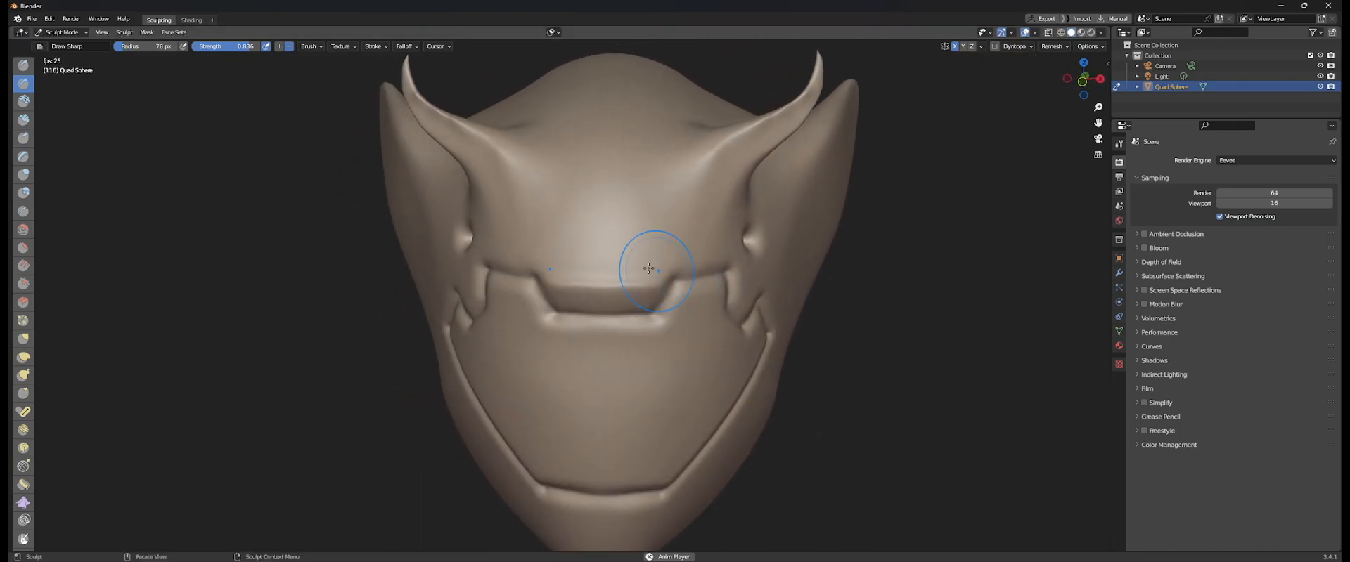
Undo the last Draw Sharp indentation and set the brush radius to 45 px.
key(ctrl+z)
middle_drag(454, 238, 542, 242)
key(f)
click(520, 239)
Try two small Draw Sharp indentations on the front of the head and undo them.
click(535, 243)
click(587, 243)
middle_drag(664, 246, 601, 264)
scroll(618, 254, up, 3)
key(ctrl+z)
key(ctrl+z)
Punch small rivet-like indentations with Draw Sharp into the corners of the face plate and beside the recessed slot.
middle_drag(684, 306, 647, 287)
scroll(601, 260, down, 2)
click(616, 255)
mouse_move(597, 260)
middle_down()
mouse_move(637, 254)
mouse_move(521, 232)
middle_up()
scroll(617, 245, up, 2)
middle_drag(616, 245, 714, 239)
click(570, 392)
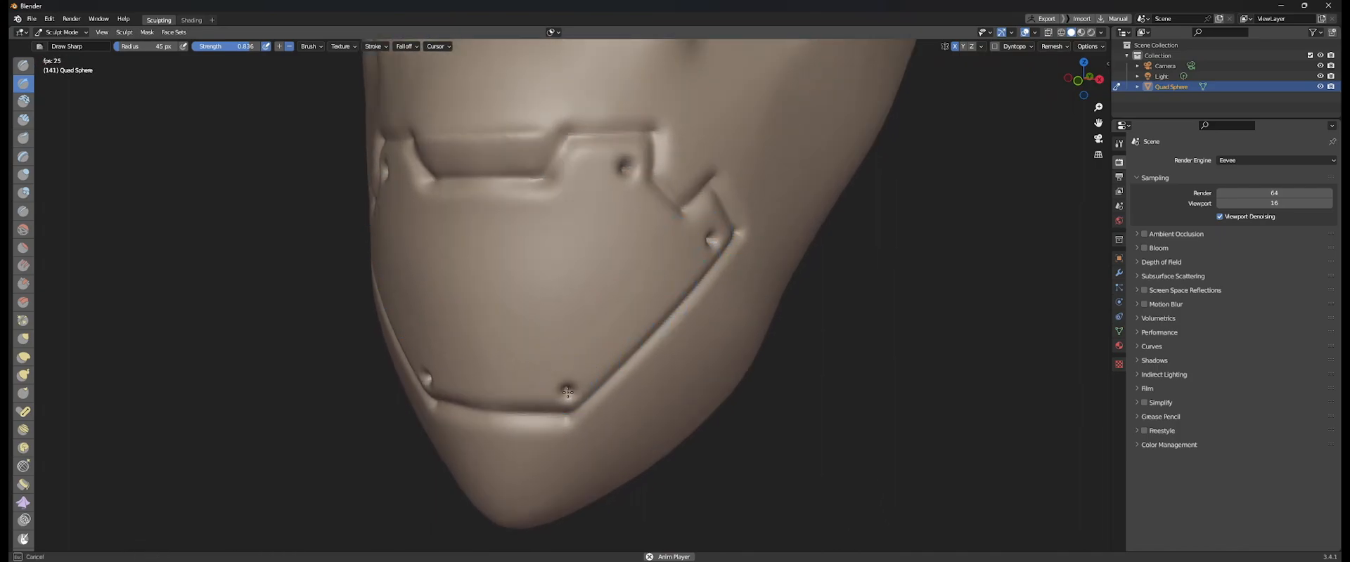
shift+middle_drag(538, 344, 578, 305)
mouse_move(502, 291)
middle_down()
mouse_move(608, 281)
mouse_move(601, 297)
middle_up()
click(545, 147)
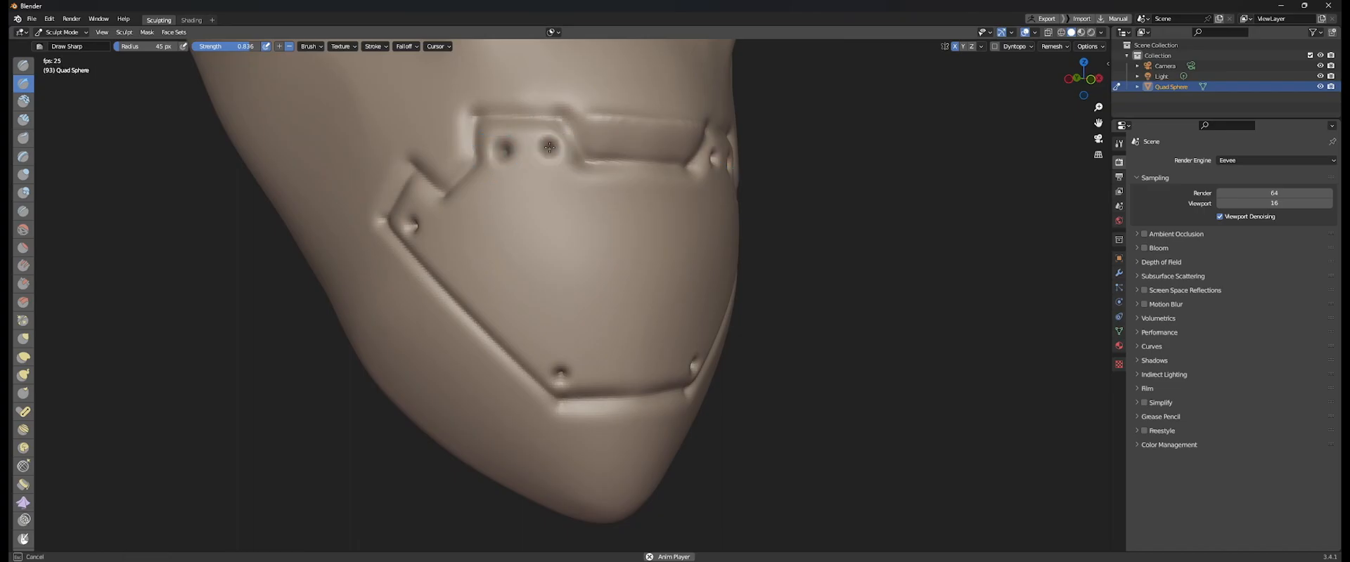
scroll(617, 273, down, 2)
mouse_move(677, 246)
middle_down()
mouse_move(628, 236)
mouse_move(572, 96)
middle_up()
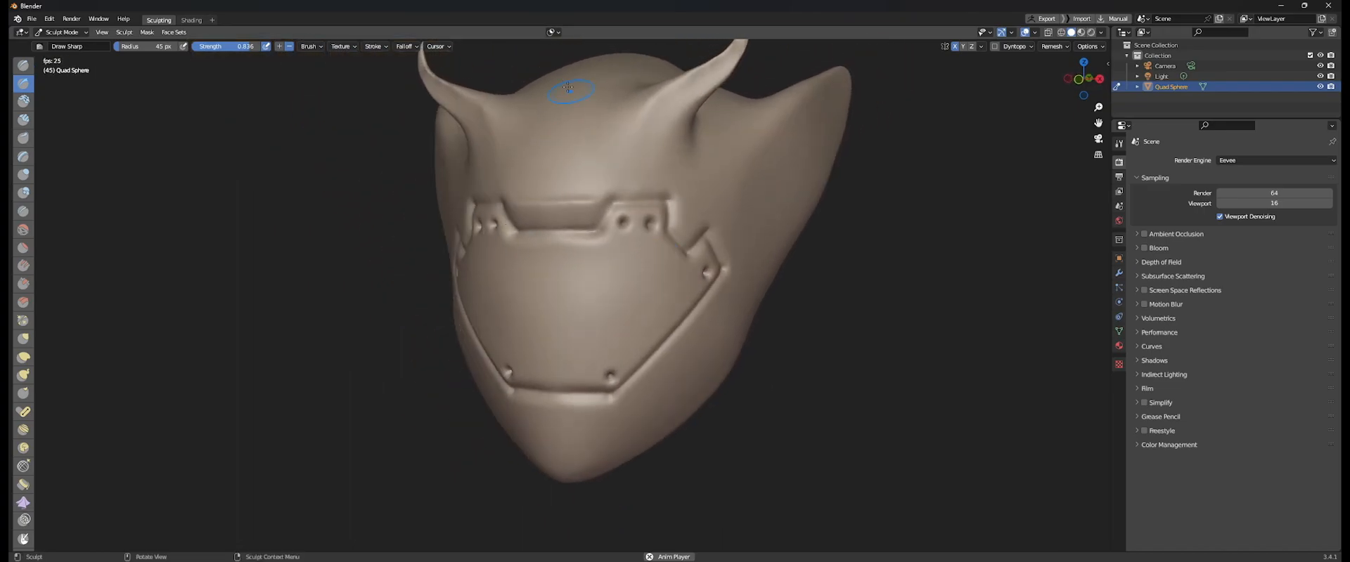
middle_drag(602, 247, 663, 246)
scroll(654, 243, up, 1)
click(448, 168)
middle_drag(426, 171, 460, 168)
click(455, 197)
ctrl+middle_drag(660, 184, 686, 270)
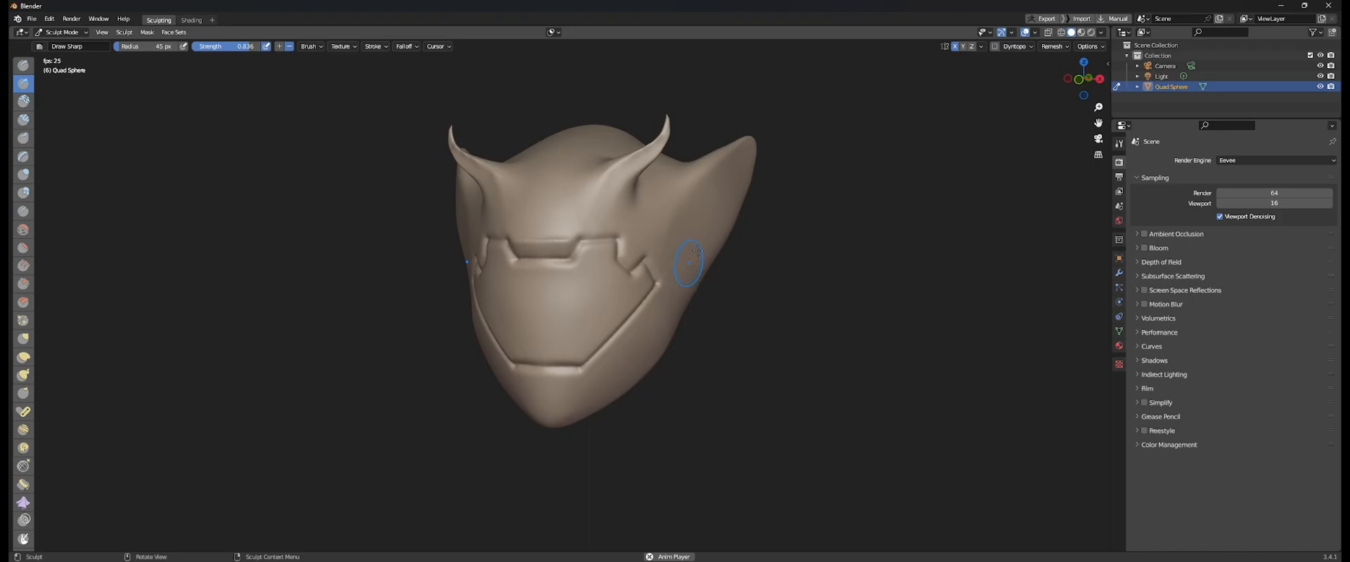
Look through the available Mask, Sculpt, View and Face Sets commands.
click(174, 32)
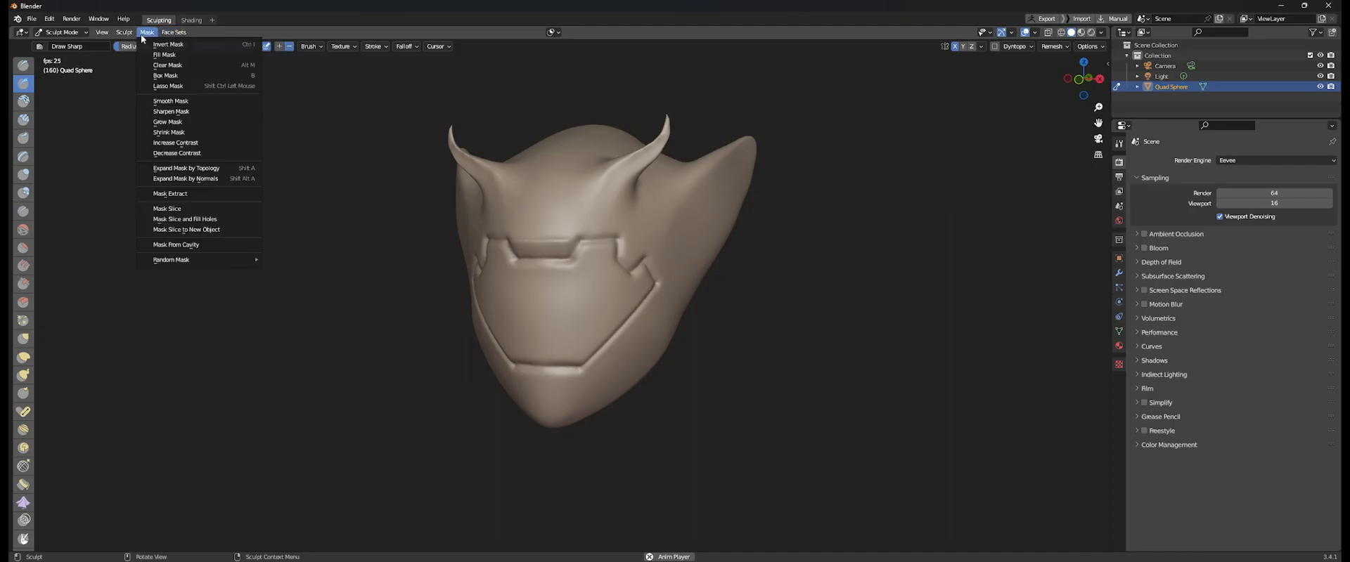
mouse_move(129, 33)
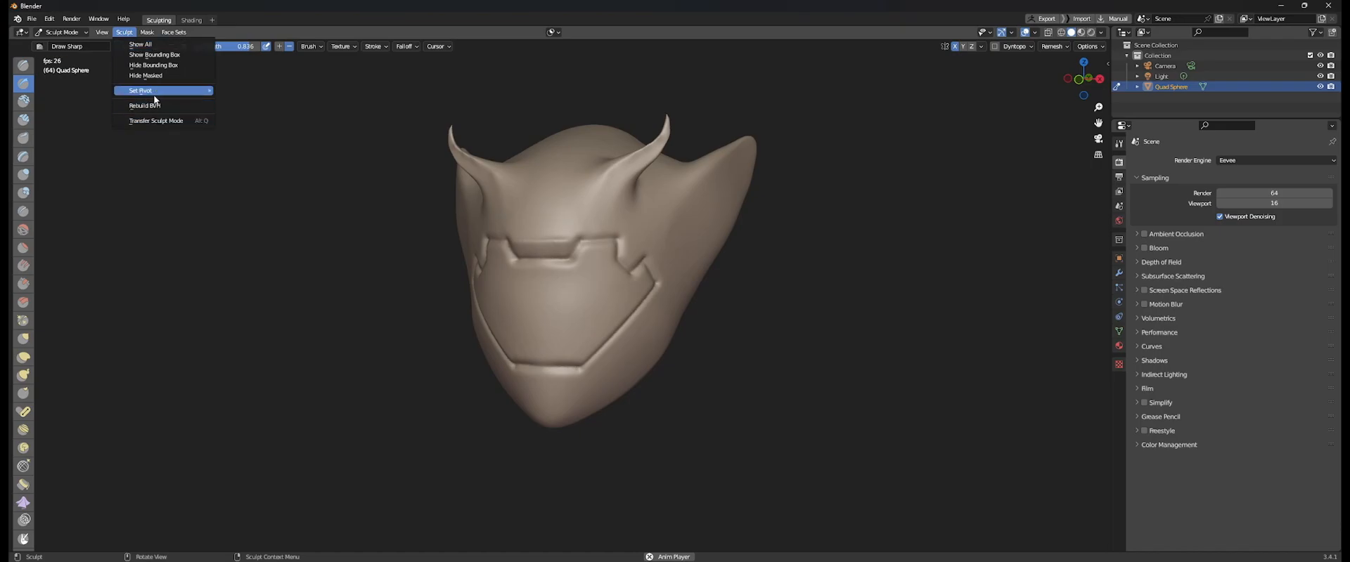
click(102, 33)
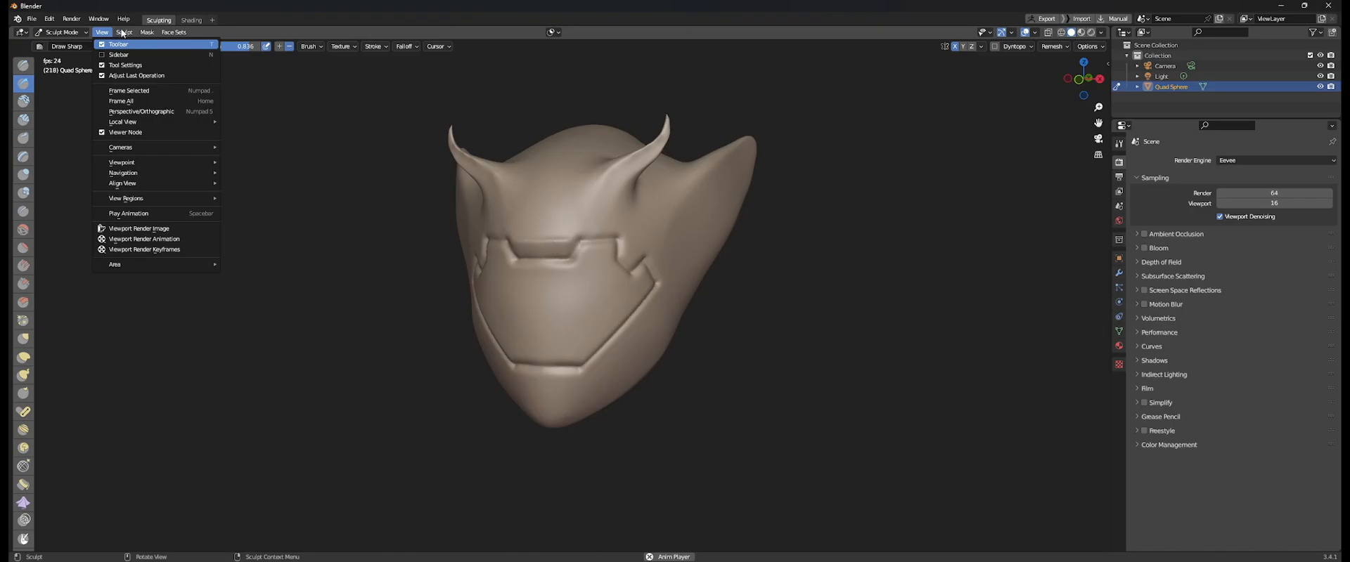
click(169, 33)
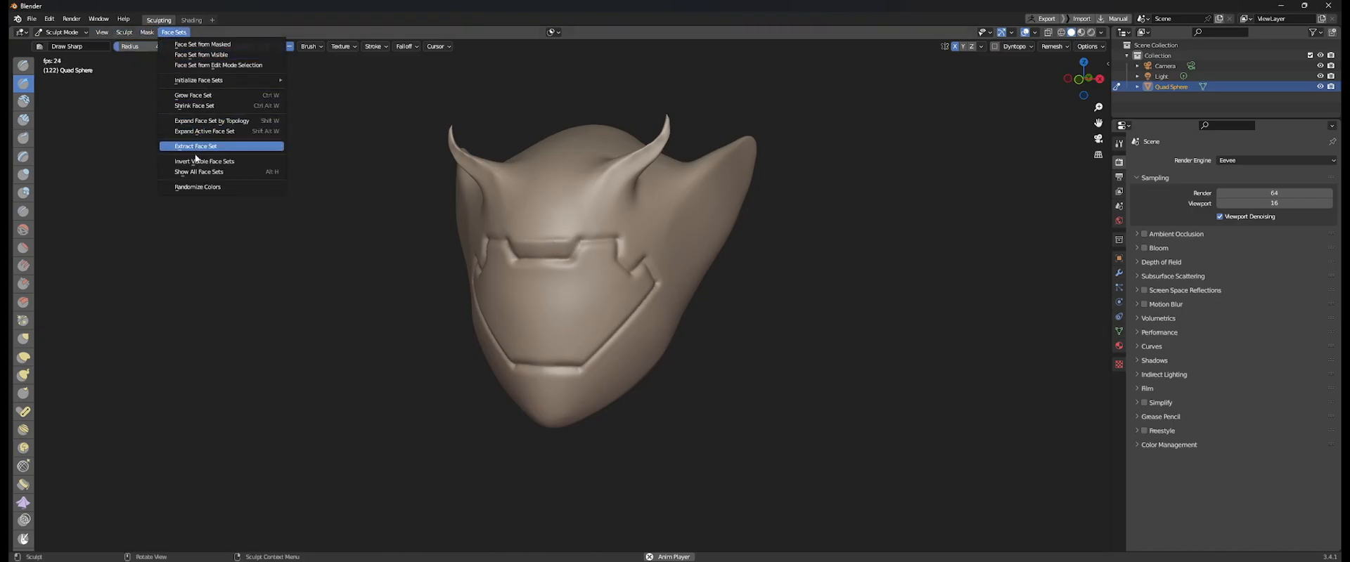
click(232, 45)
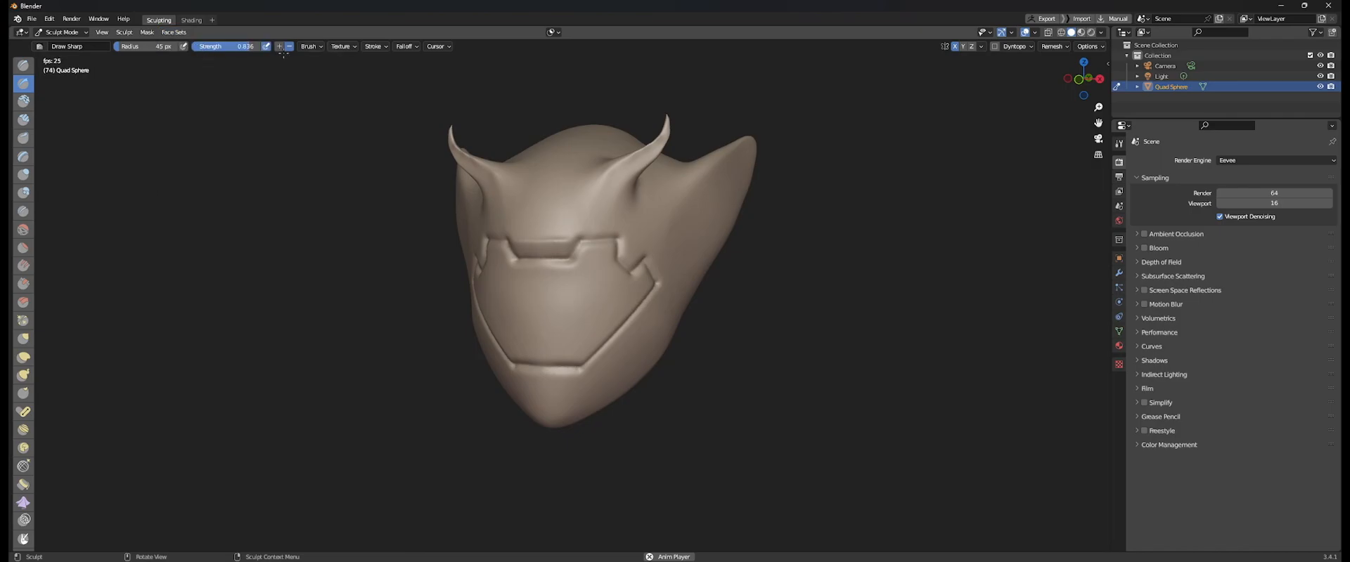
click(173, 33)
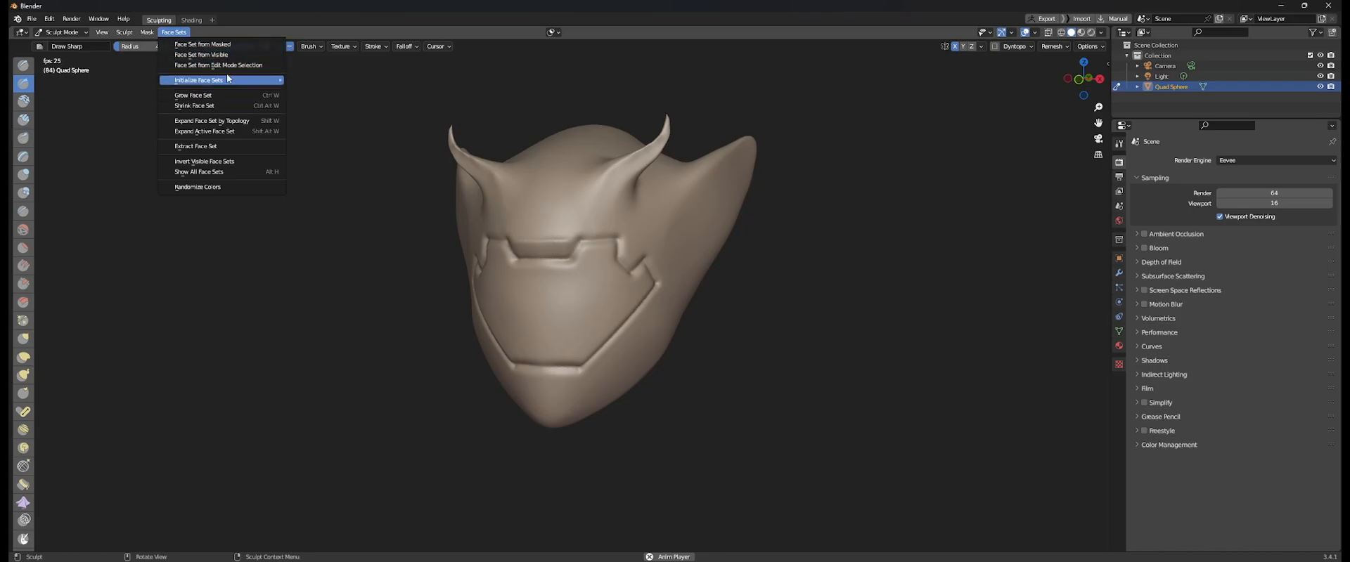
mouse_move(391, 127)
middle_down()
mouse_move(521, 232)
mouse_move(584, 216)
mouse_move(551, 141)
mouse_move(597, 211)
mouse_move(632, 211)
mouse_move(527, 211)
mouse_move(591, 211)
middle_up()
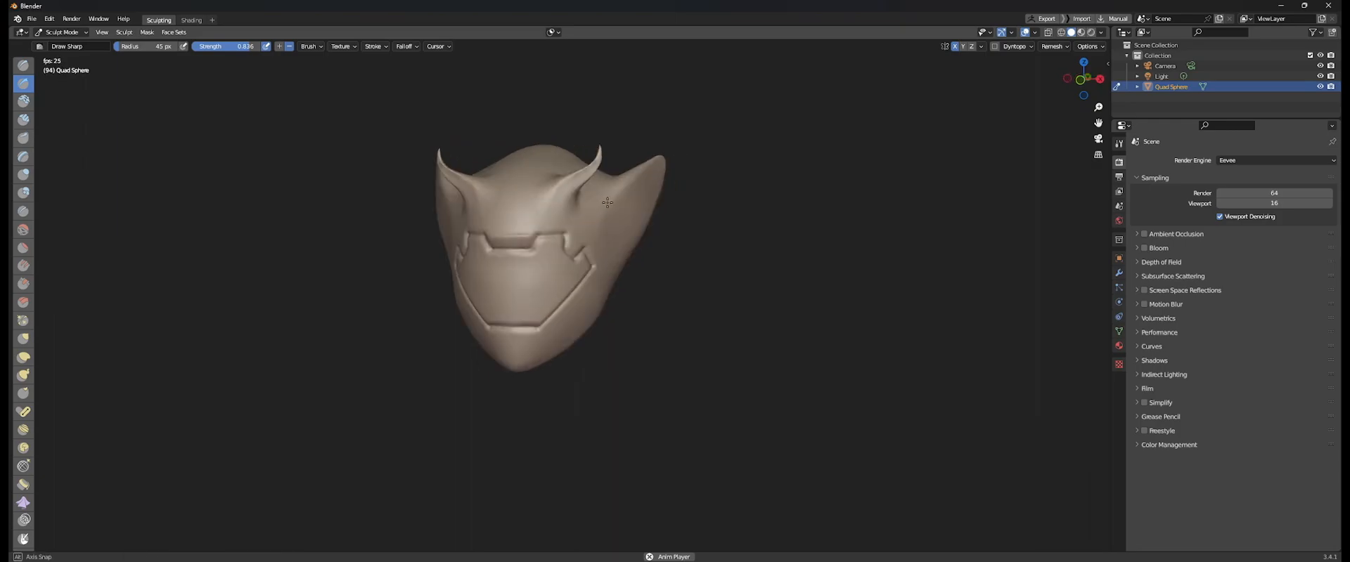
Show the sidebar with the active tool's brush settings and check the Advanced and Texture options.
click(1107, 64)
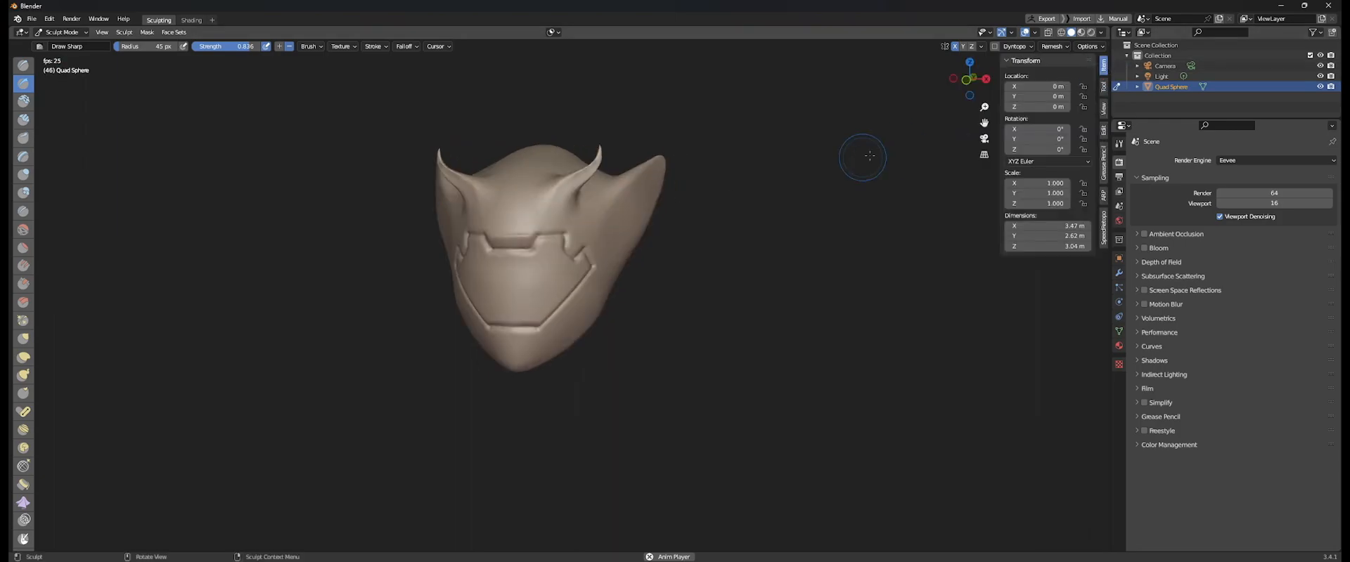
middle_drag(870, 150, 879, 174)
click(1103, 88)
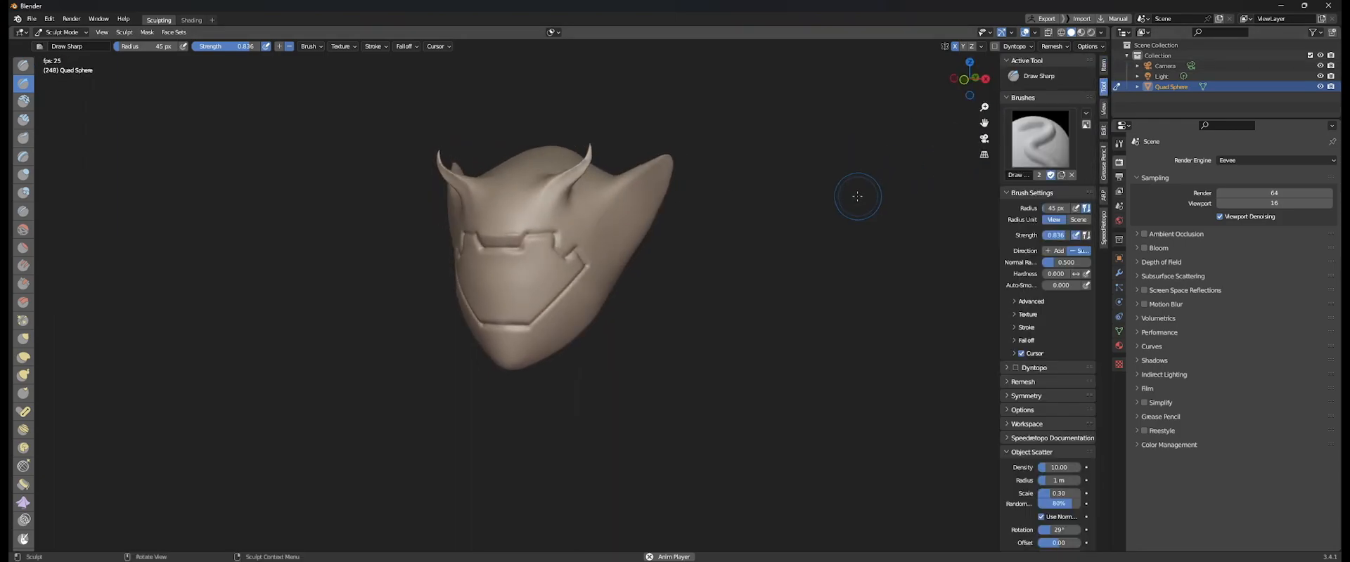
scroll(1035, 201, down, 1)
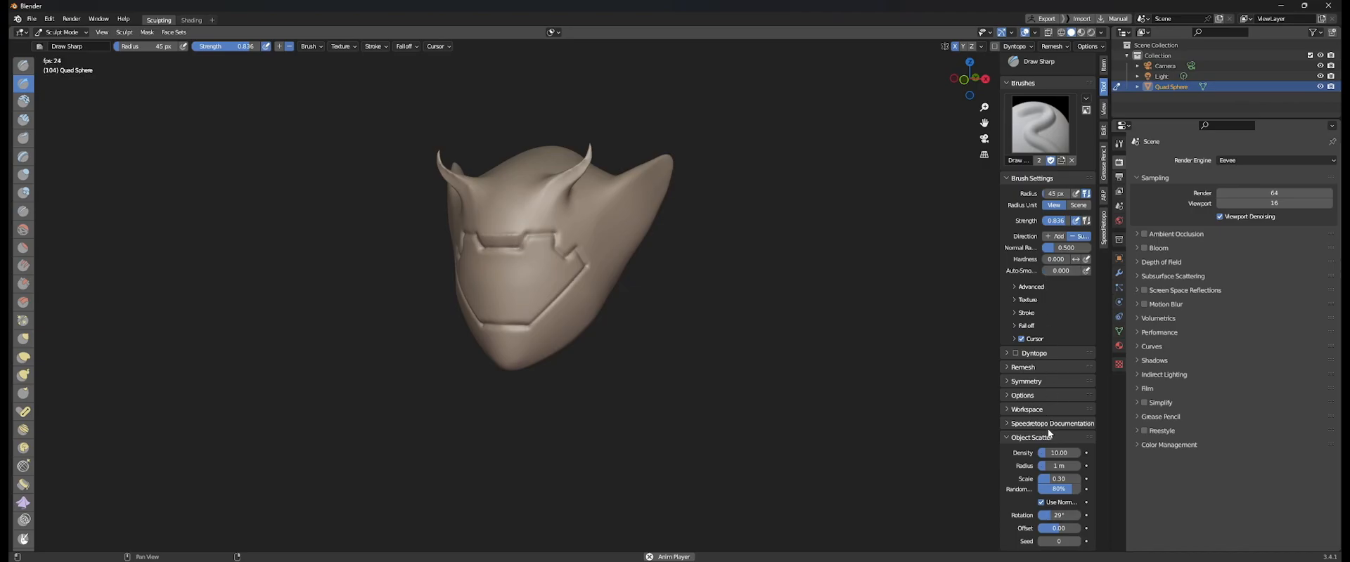
click(1031, 290)
click(1031, 288)
click(1028, 300)
click(1027, 300)
Maximize the 3D viewport and collapse the Object Scatter settings in the sidebar.
key(ctrl+space)
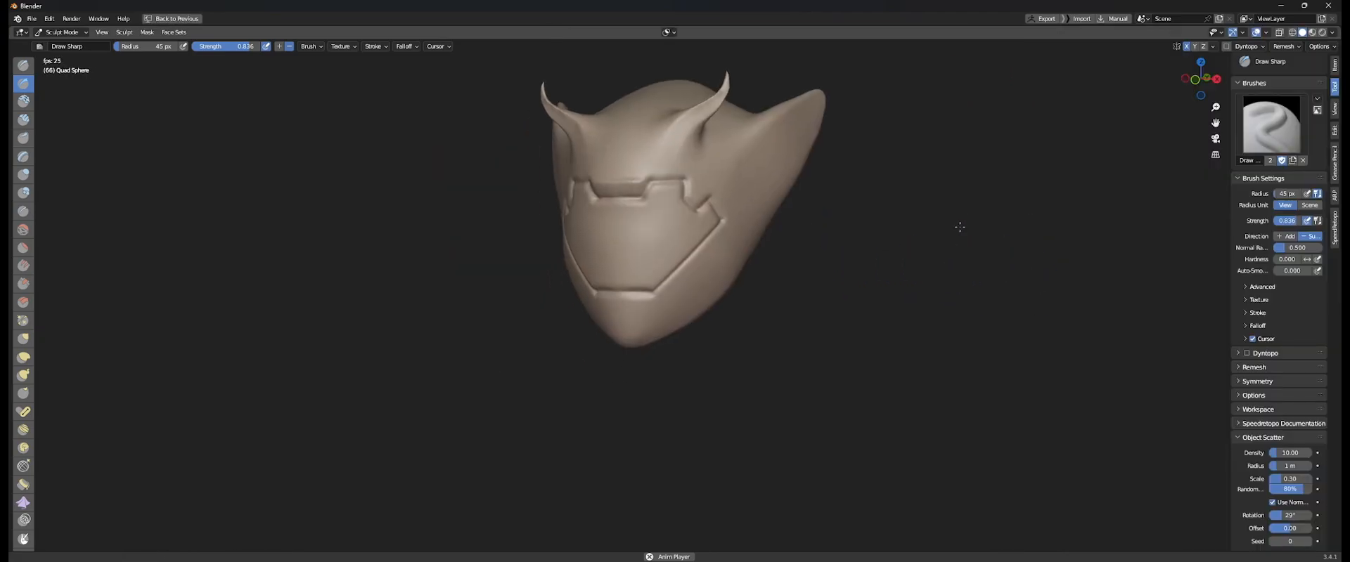
key(ctrl+space)
key(ctrl+space)
shift+middle_drag(785, 210, 764, 309)
scroll(768, 253, up, 2)
middle_drag(703, 285, 738, 286)
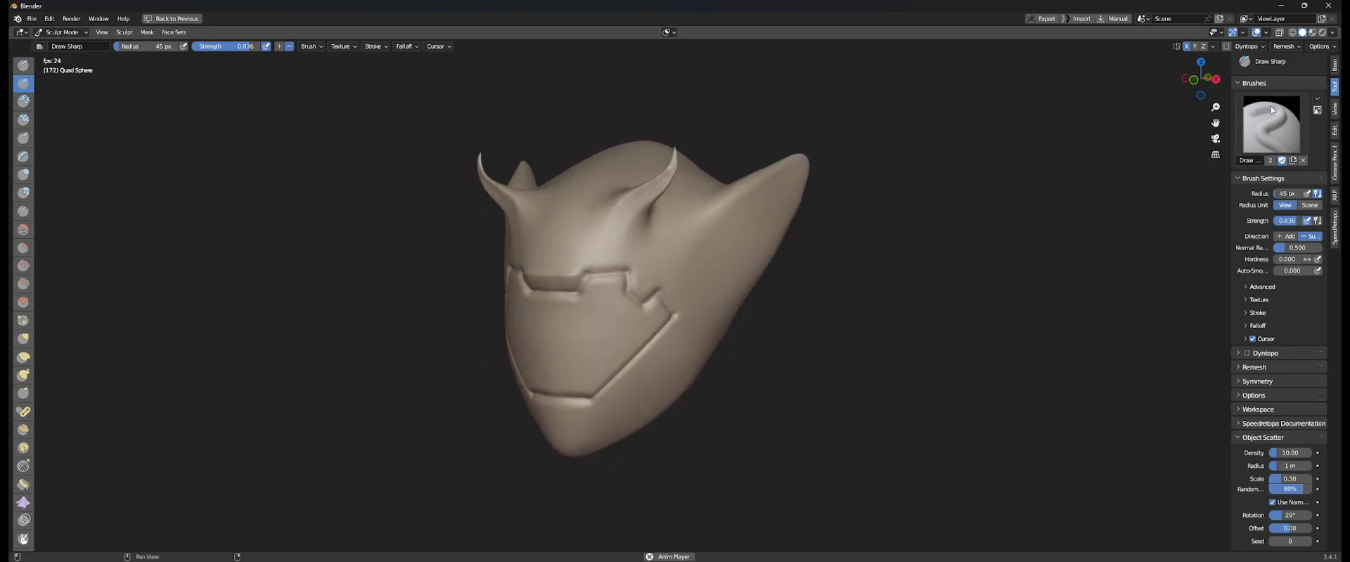
click(1251, 437)
mouse_move(913, 241)
middle_down()
mouse_move(951, 241)
mouse_move(837, 235)
mouse_move(913, 239)
middle_up()
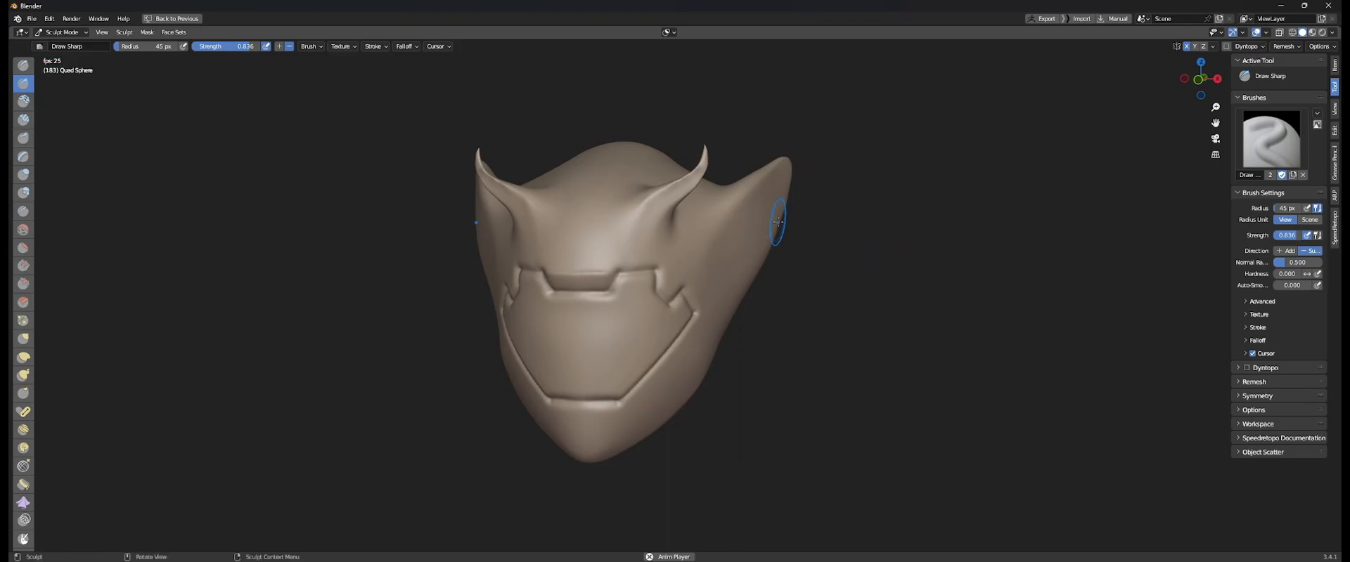
mouse_move(772, 227)
middle_down()
mouse_move(587, 226)
mouse_move(652, 258)
middle_up()
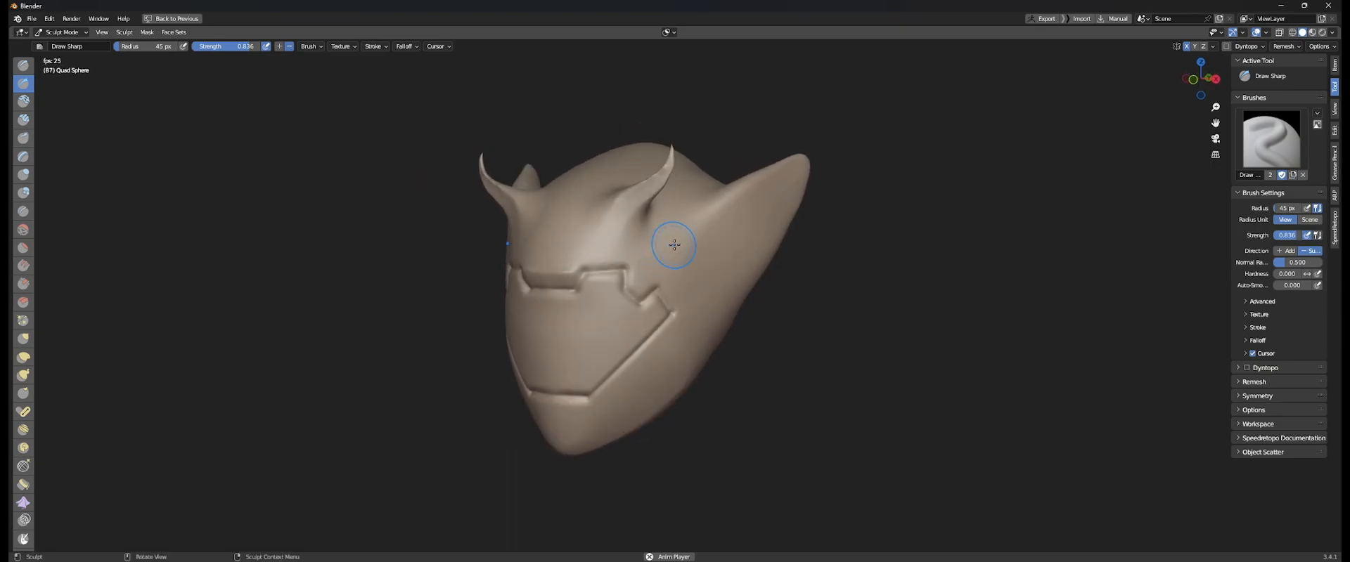